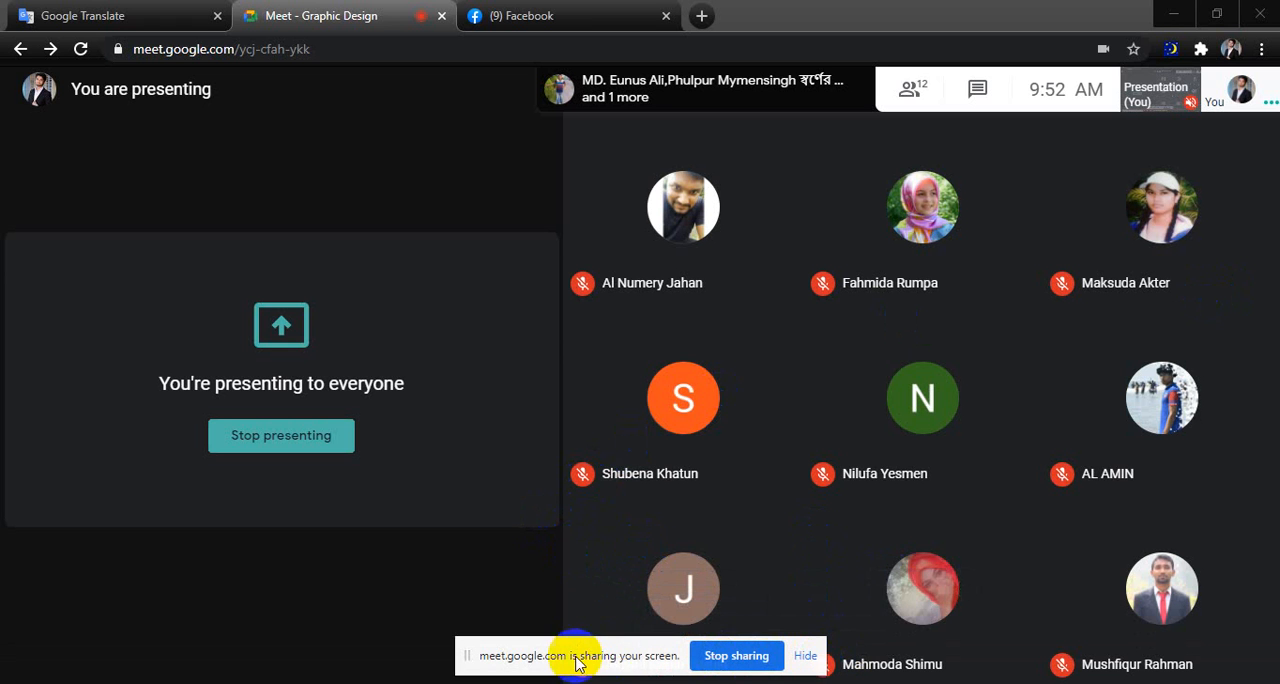
Minimize the browser and refresh the desktop.
left_click_drag(560, 641, 120, 648)
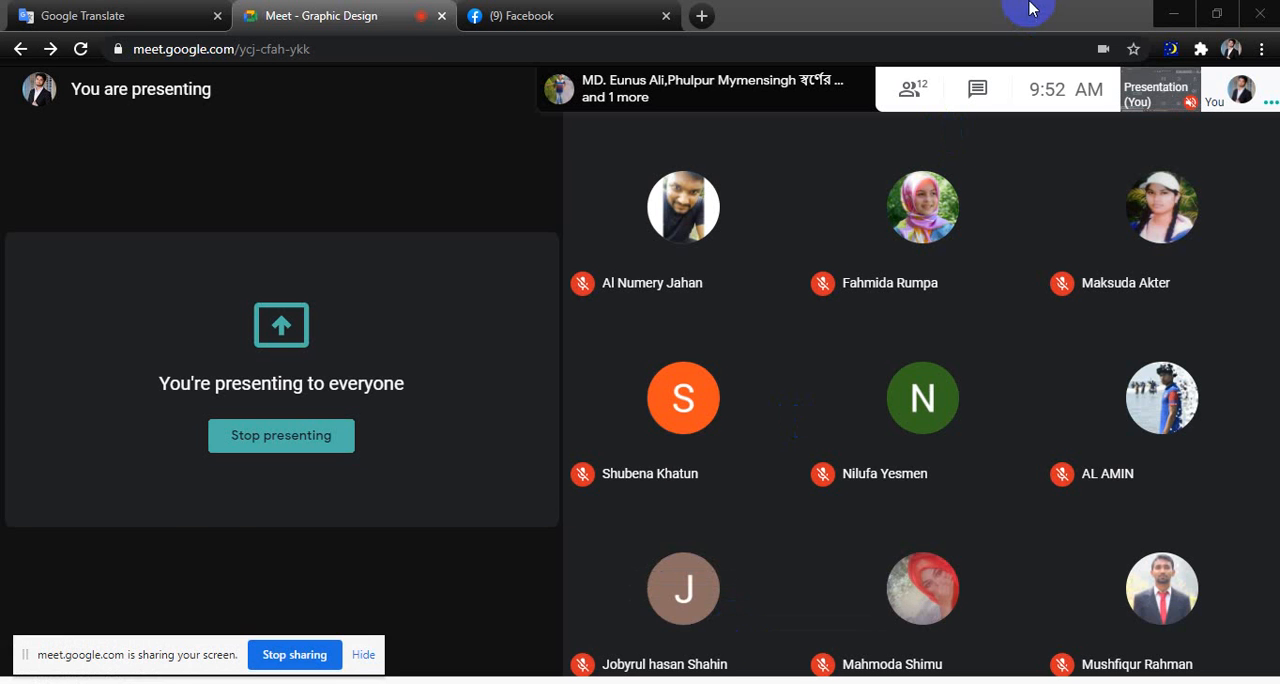
left_click(1174, 12)
right_click(608, 126)
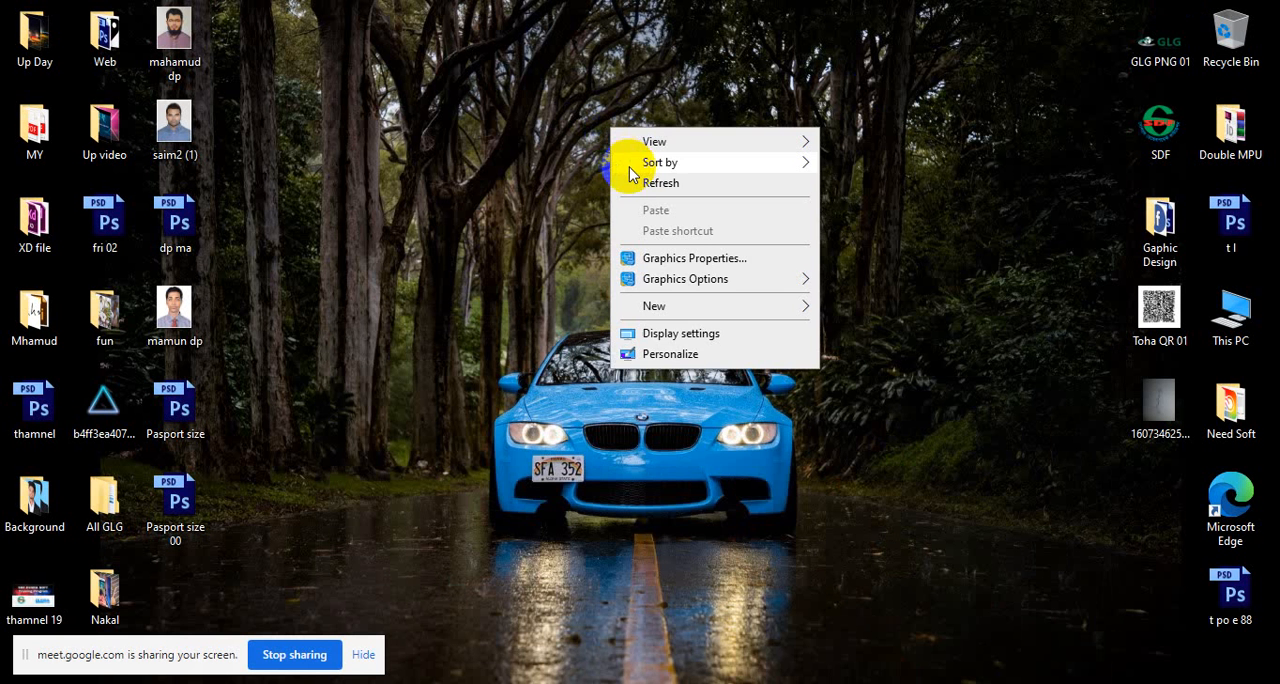
left_click(645, 181)
right_click(645, 181)
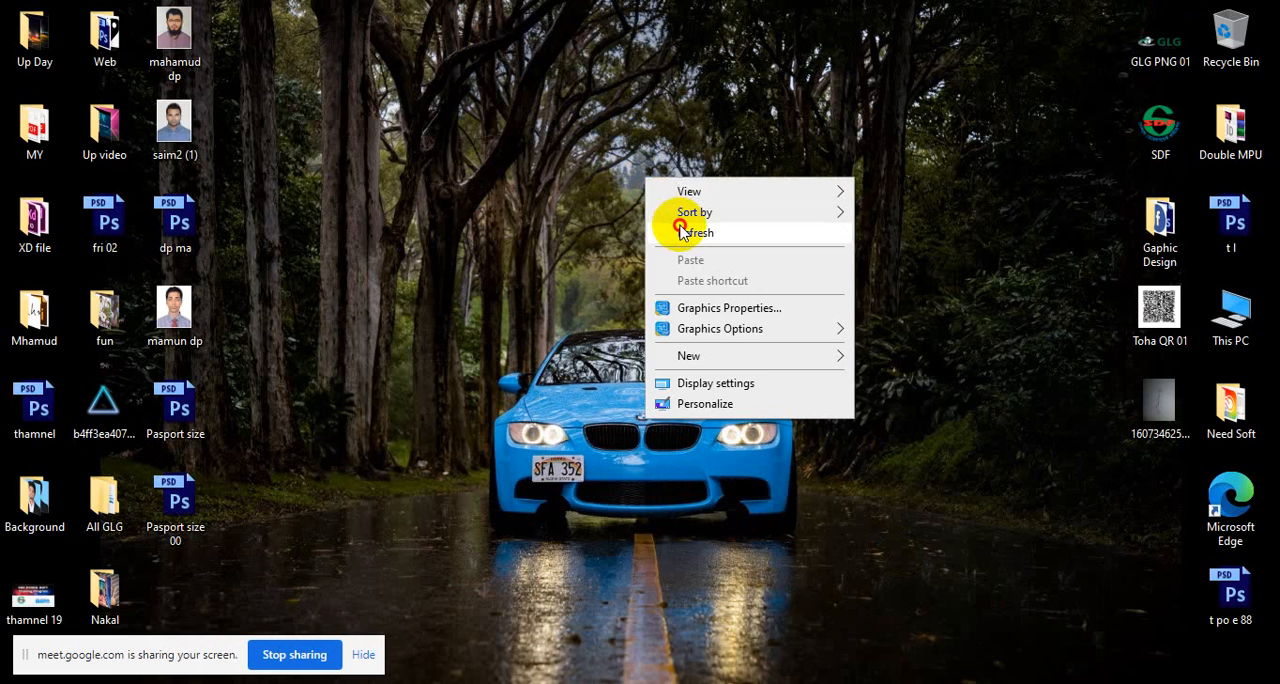
left_click(668, 229)
Bring up the Facebook photo viewer in the browser, move the screen-sharing notice clear of the thumbnails and check the Meet call.
left_click(1090, 683)
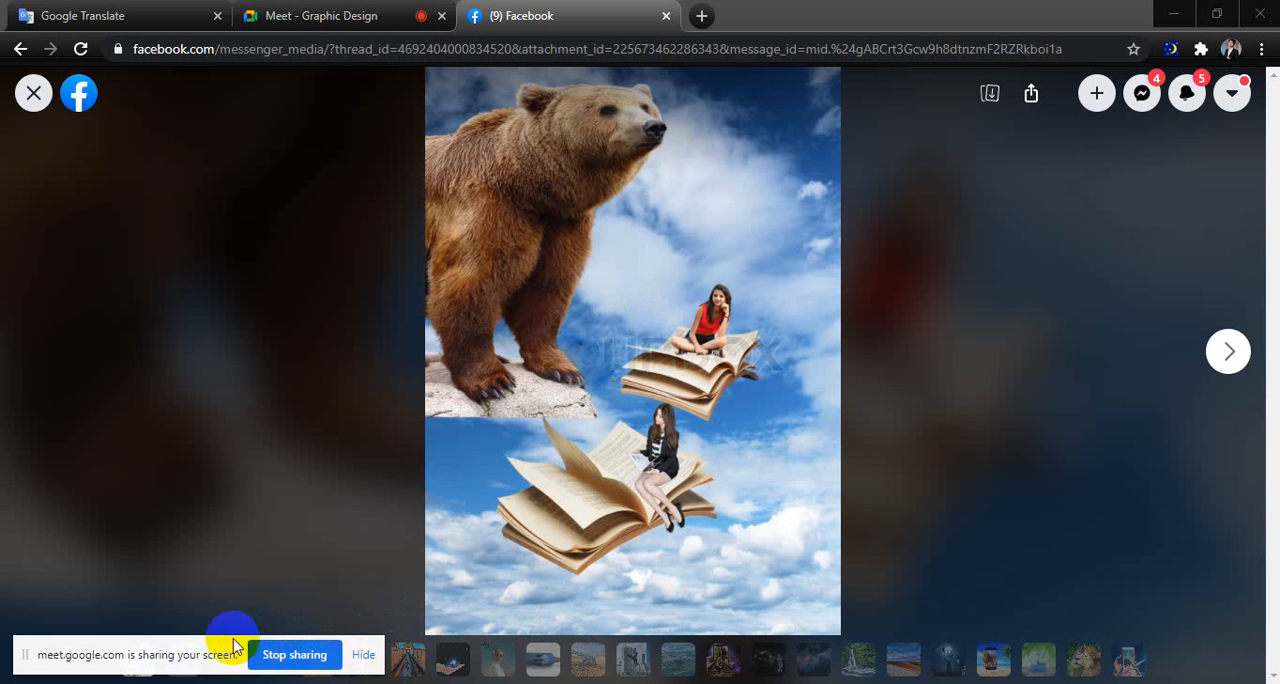
left_click_drag(233, 641, 234, 555)
left_click(367, 5)
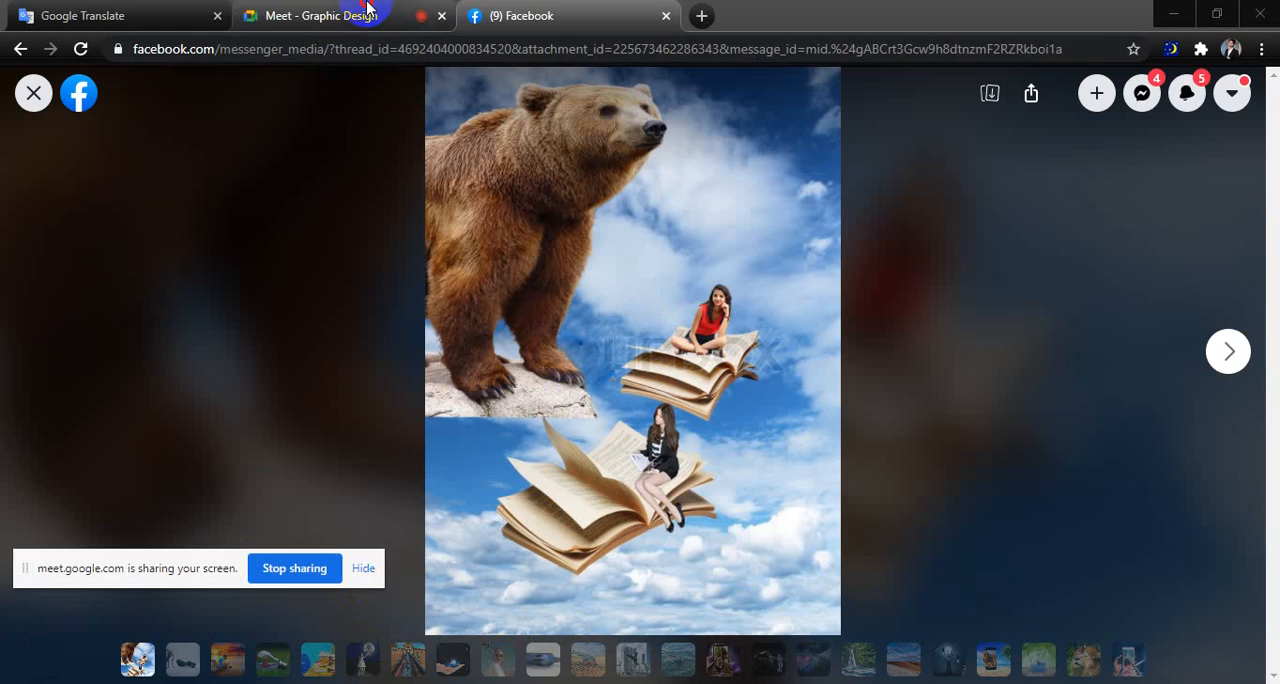
mouse_move(648, 664)
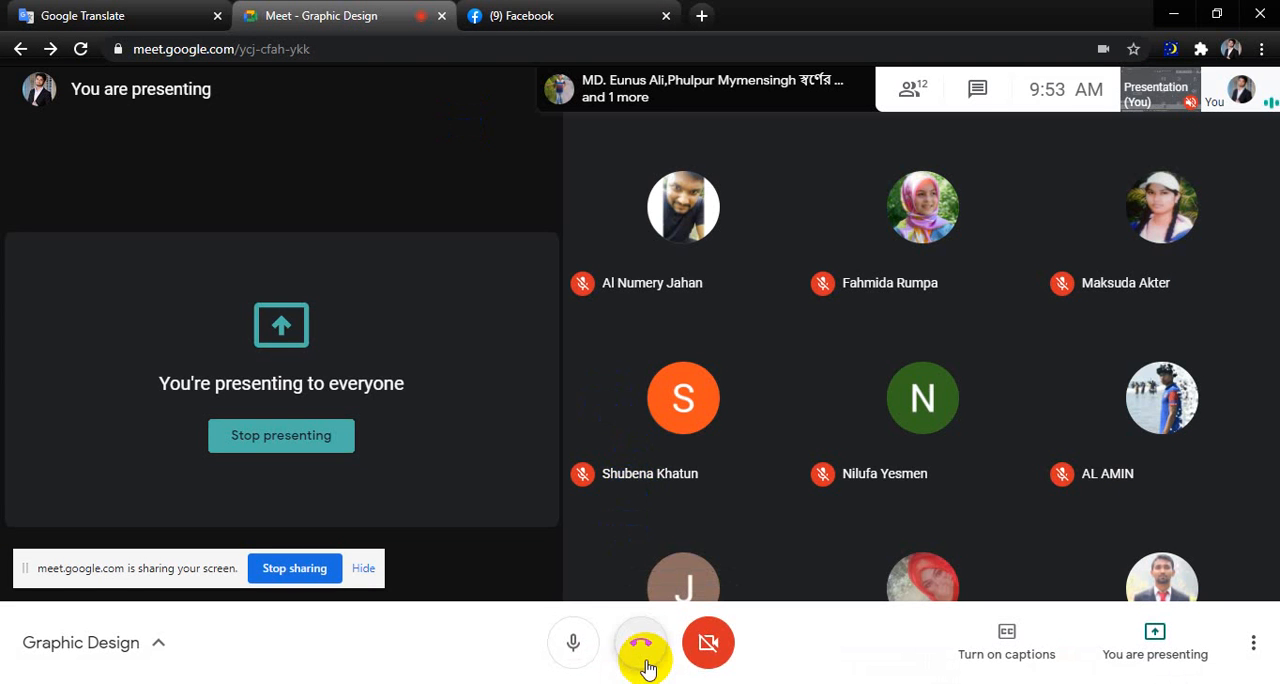
left_click(538, 17)
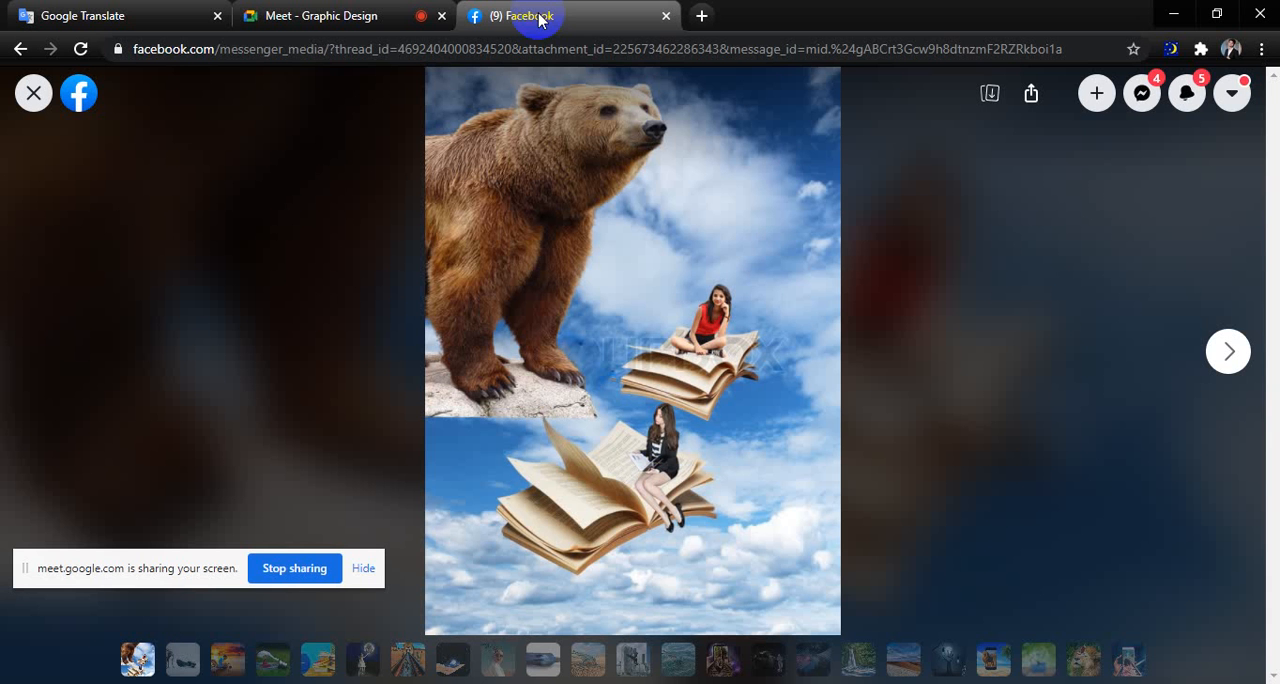
Review the shared photo composites one by one, from the bear and the elephant with light bulb to the portrait with bats.
left_click(182, 670)
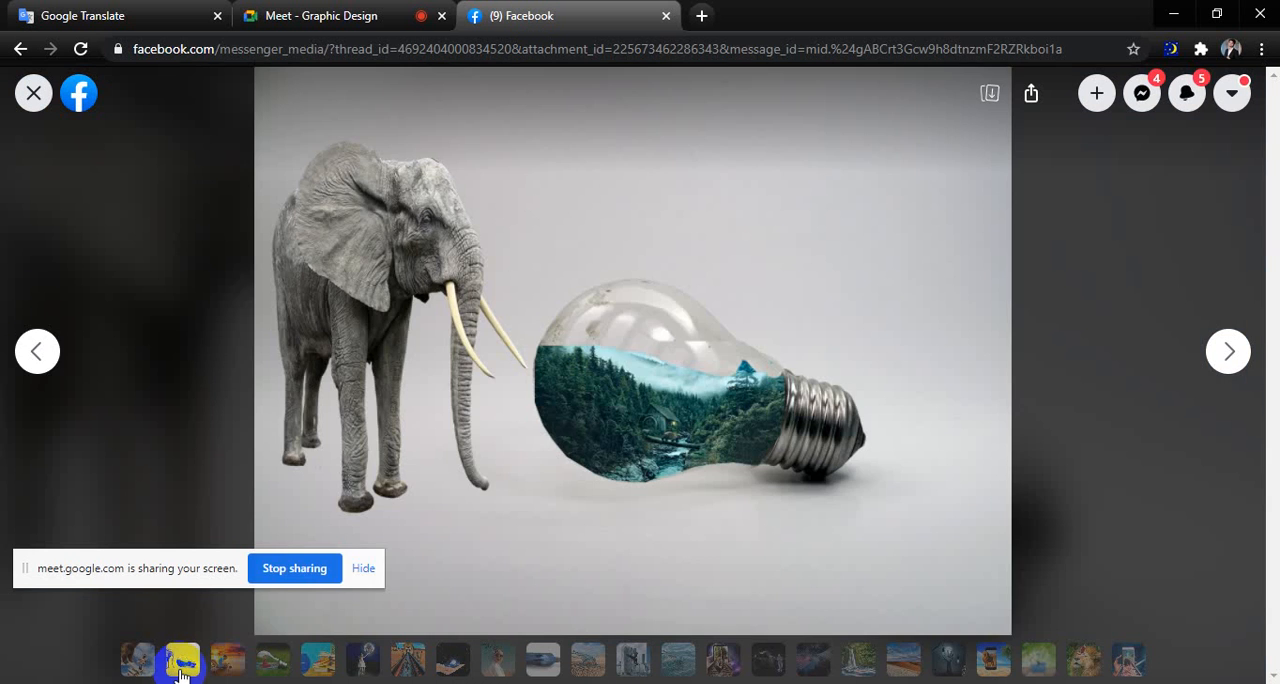
left_click(138, 661)
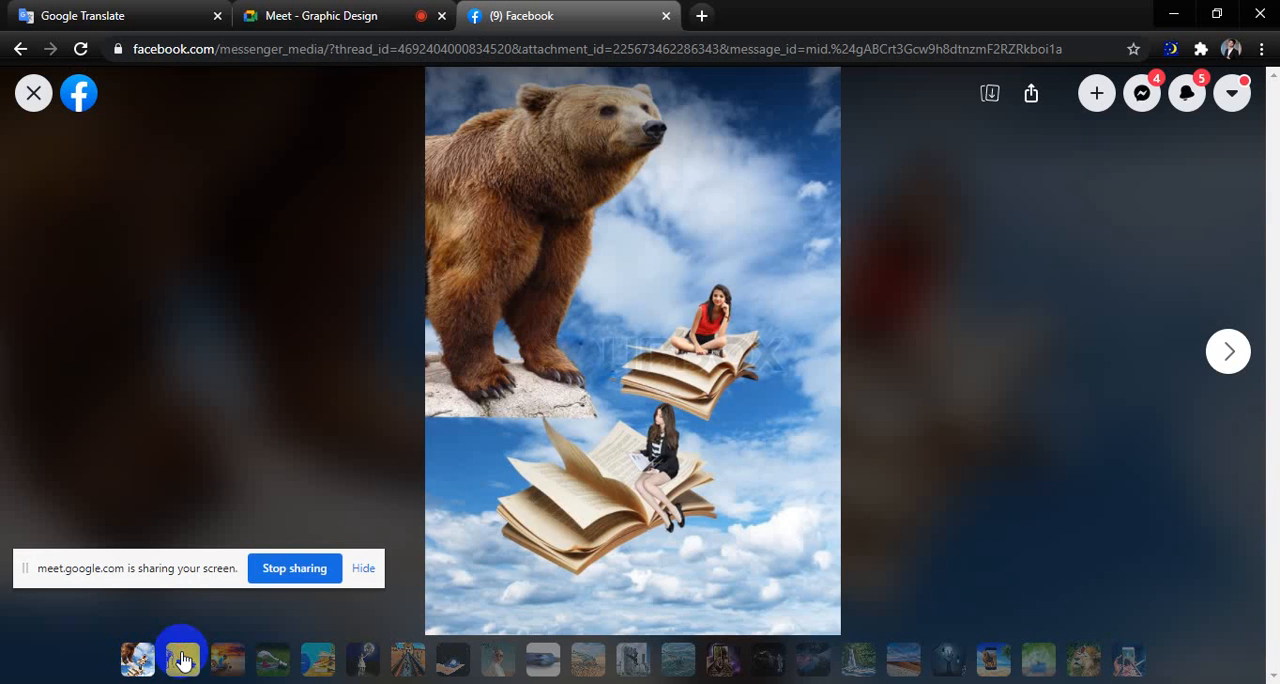
left_click(182, 660)
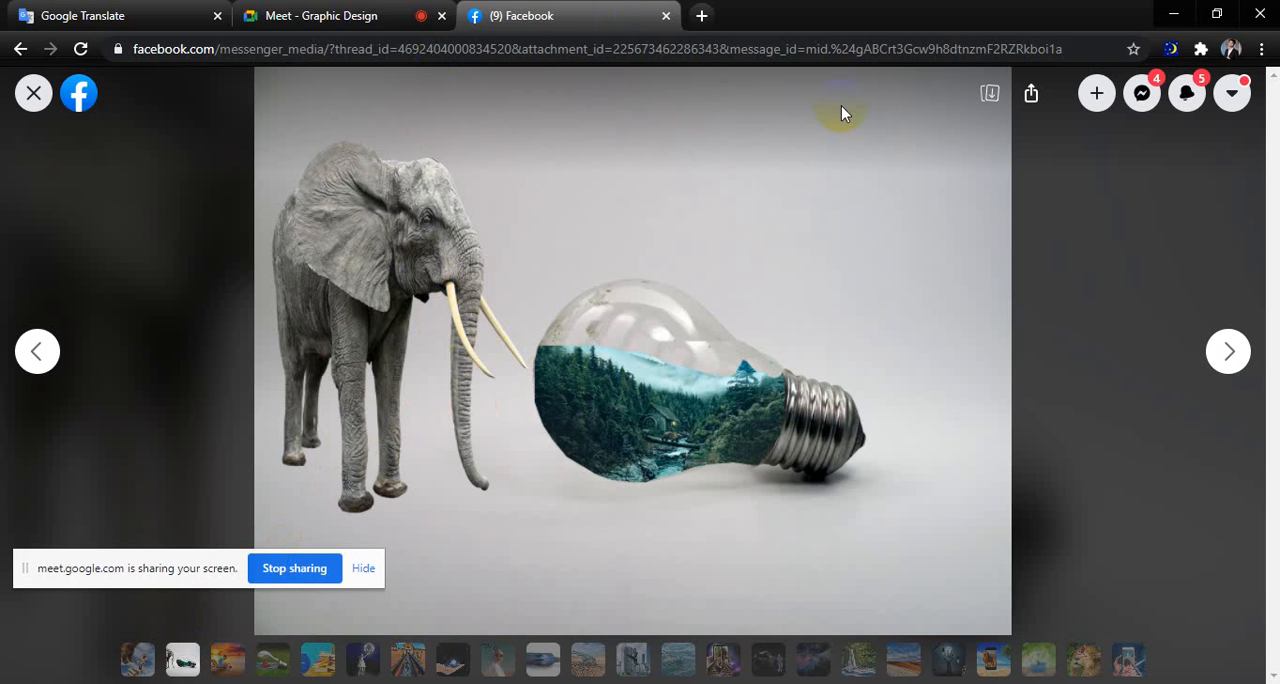
left_click(227, 660)
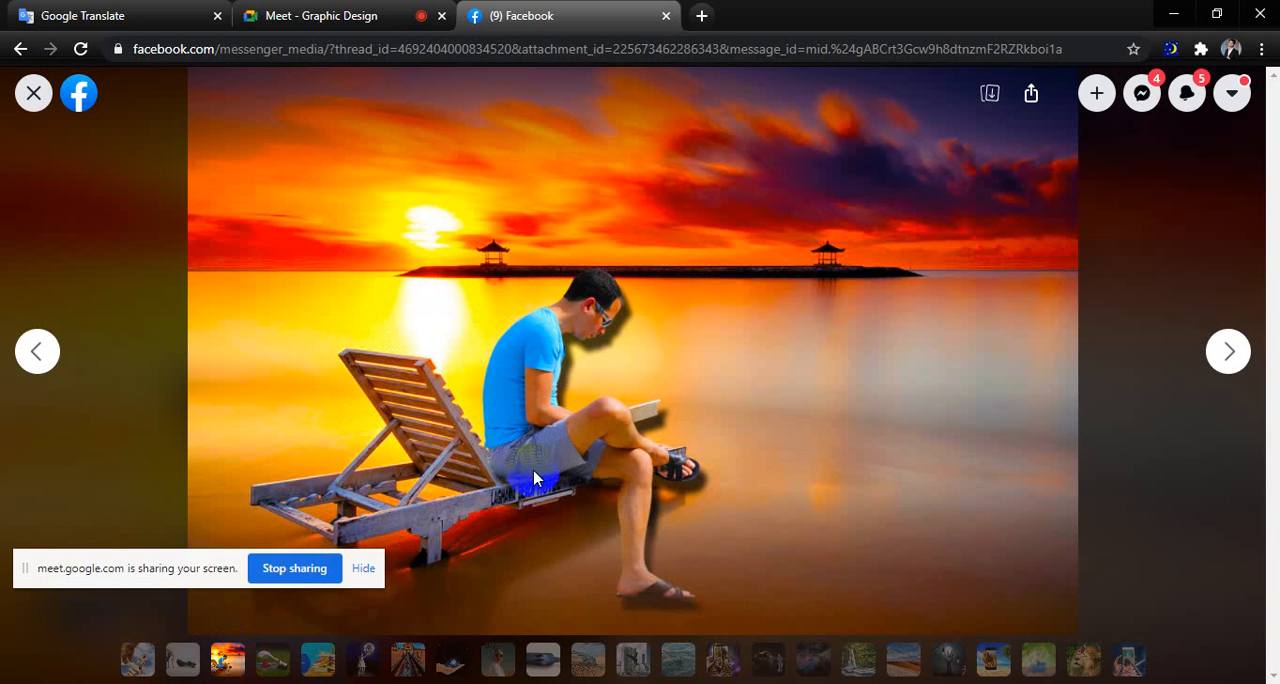
left_click(267, 672)
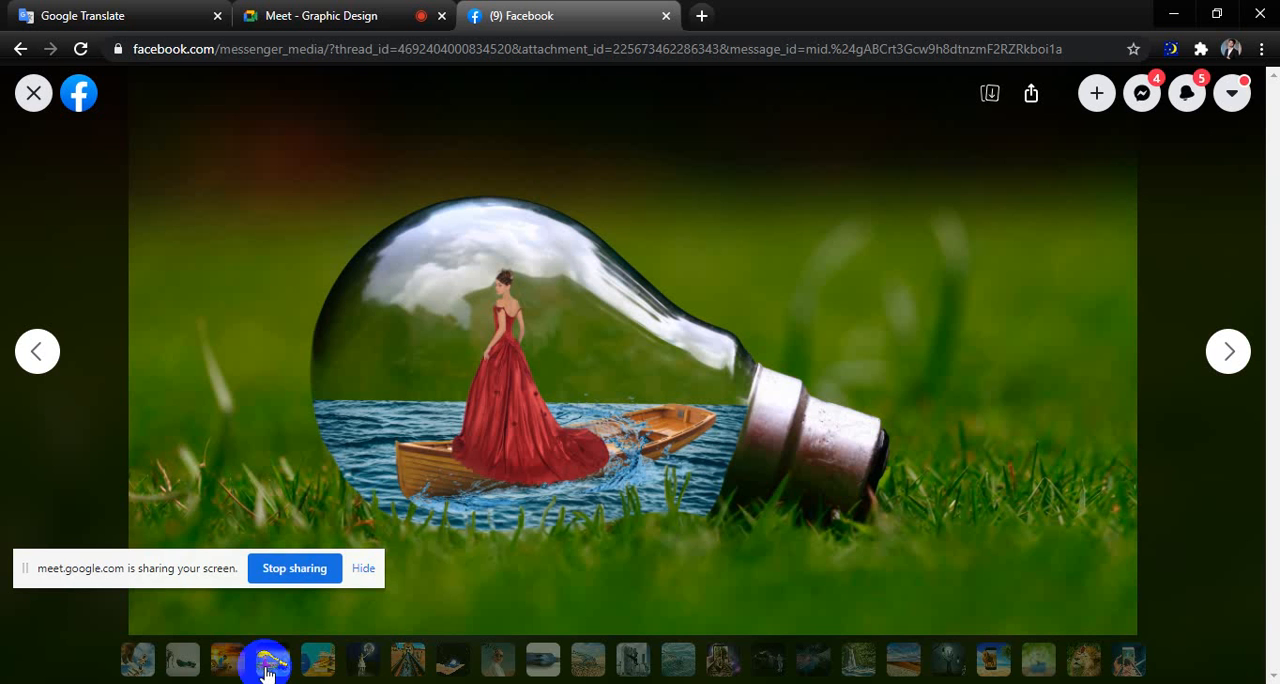
left_click(316, 660)
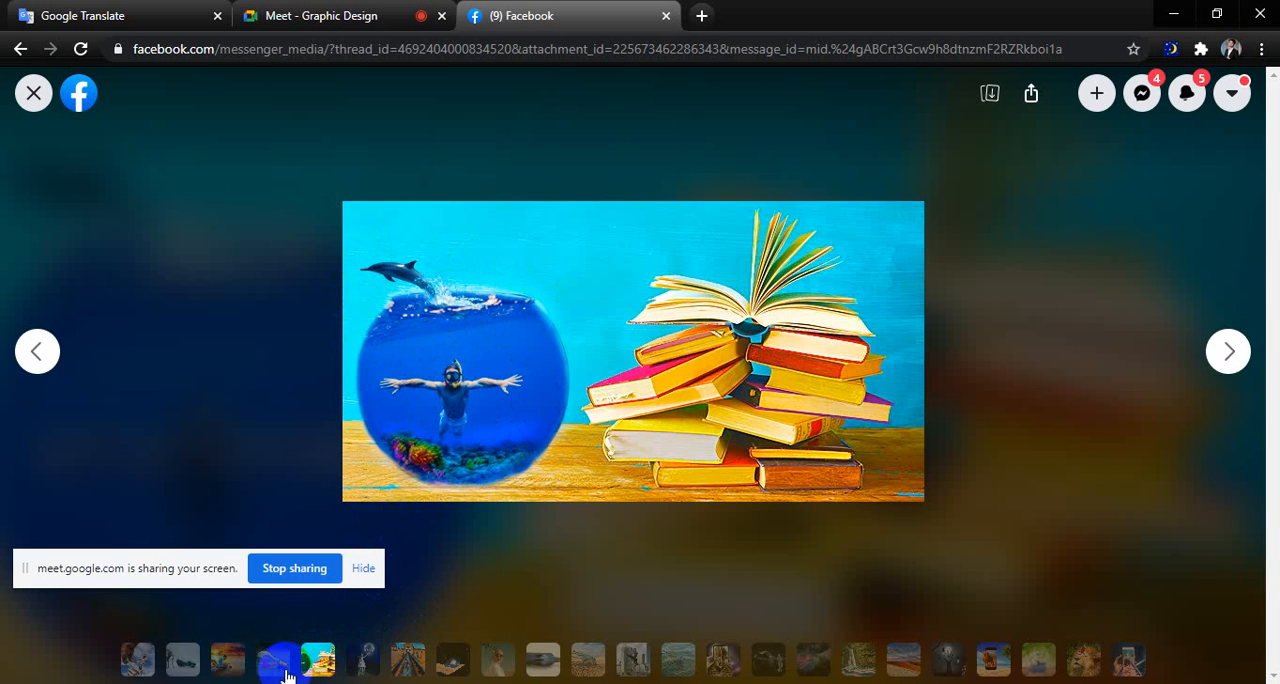
left_click(365, 658)
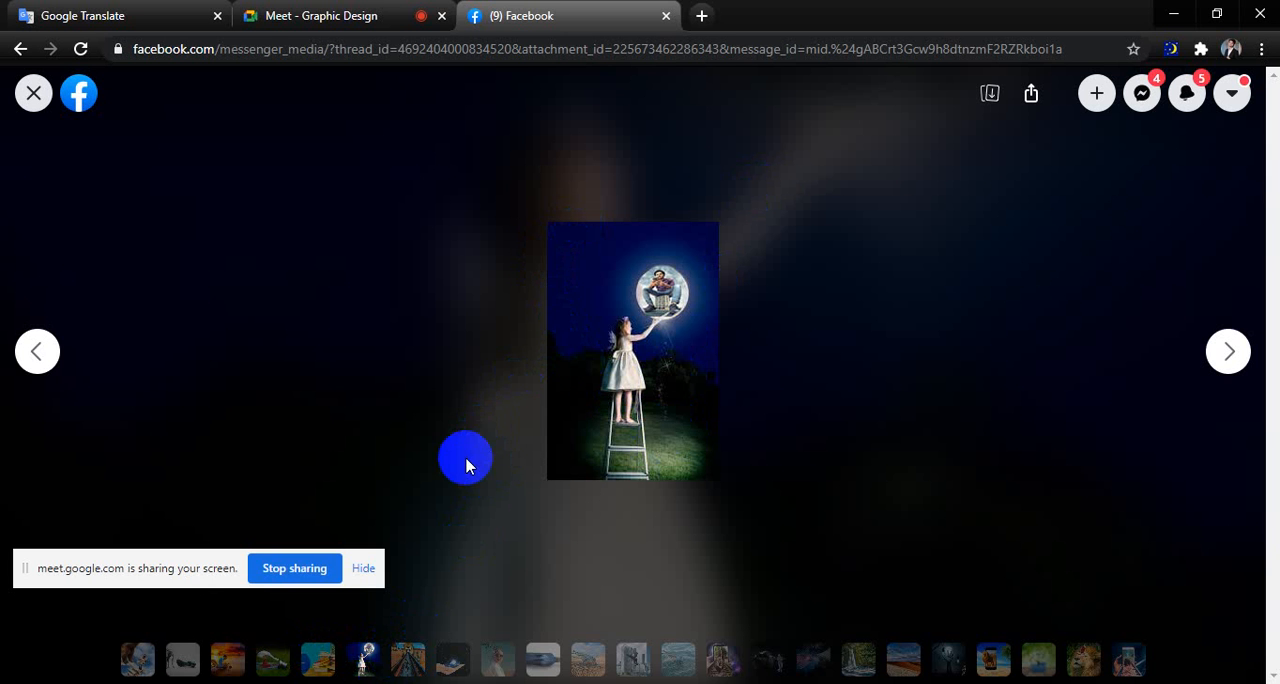
left_click(400, 661)
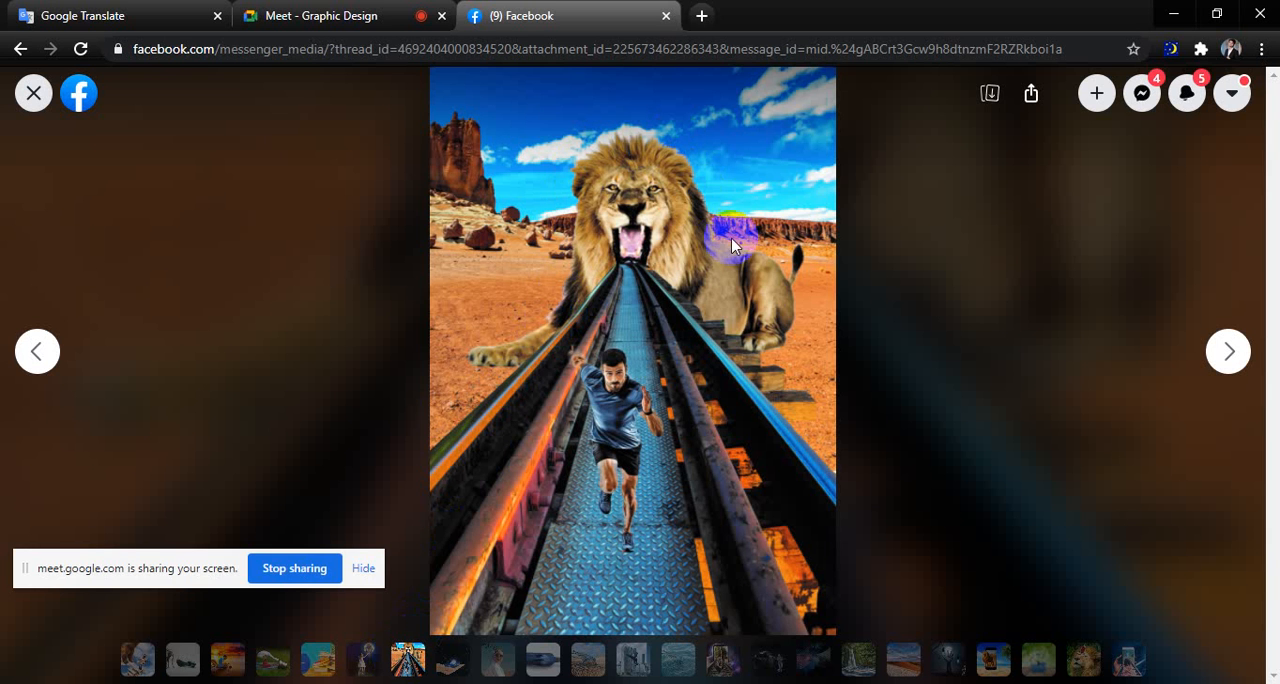
left_click(455, 658)
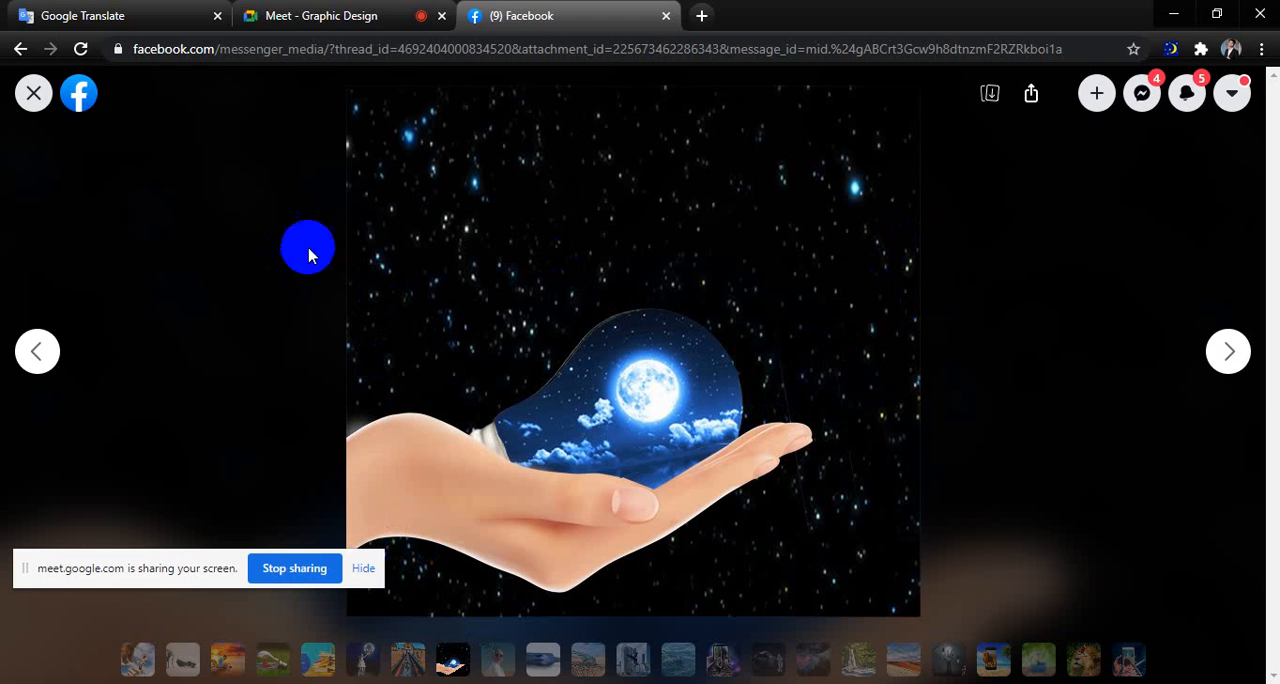
left_click(497, 653)
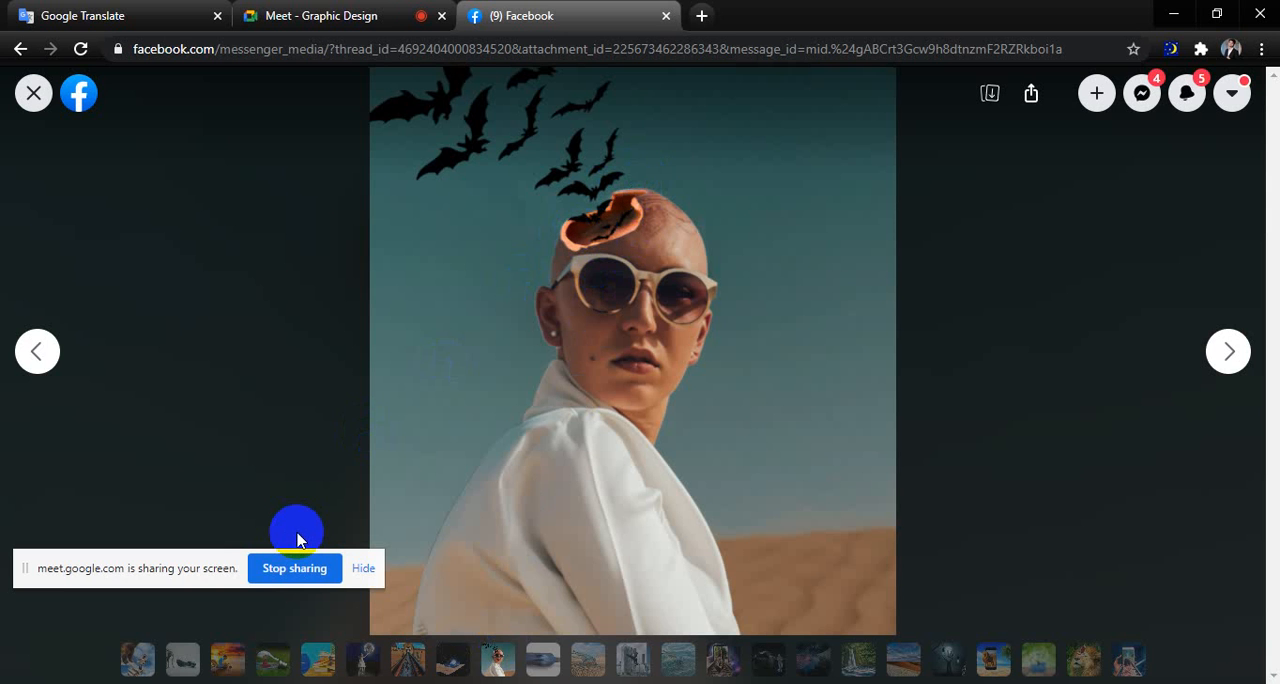
left_click(545, 665)
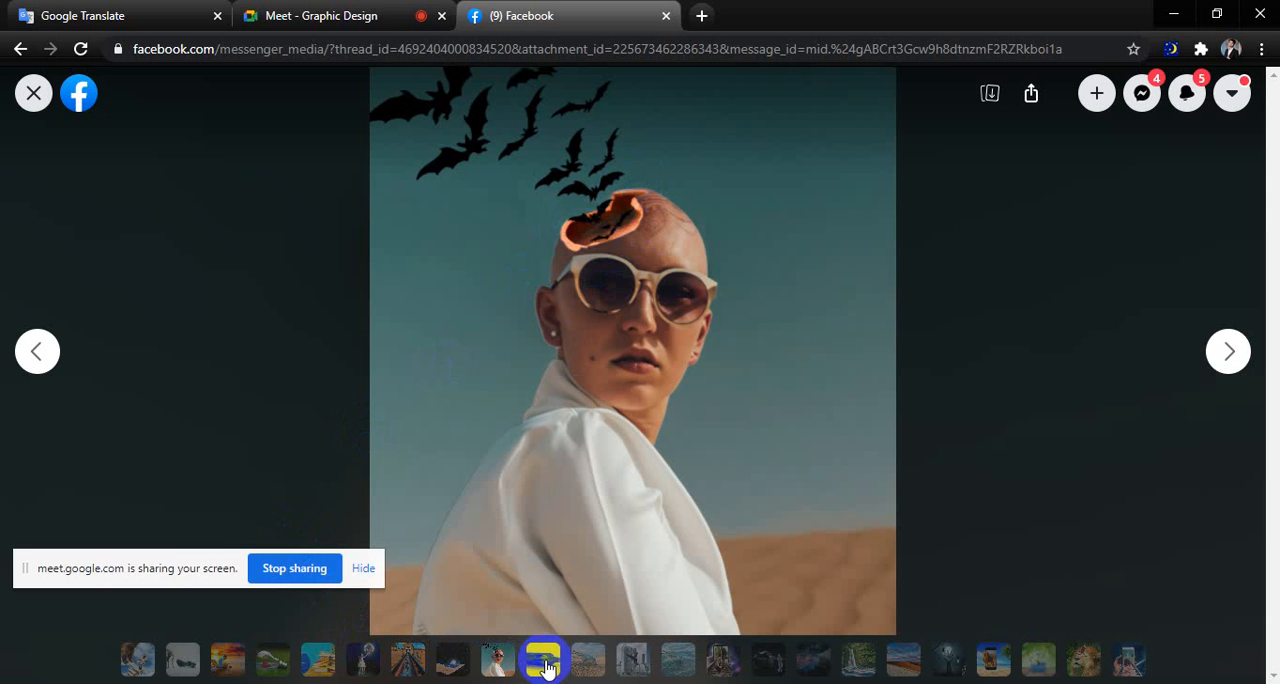
Admit the waiting participant to the Meet call and return to the Facebook photo viewer.
left_click(380, 14)
left_click(745, 196)
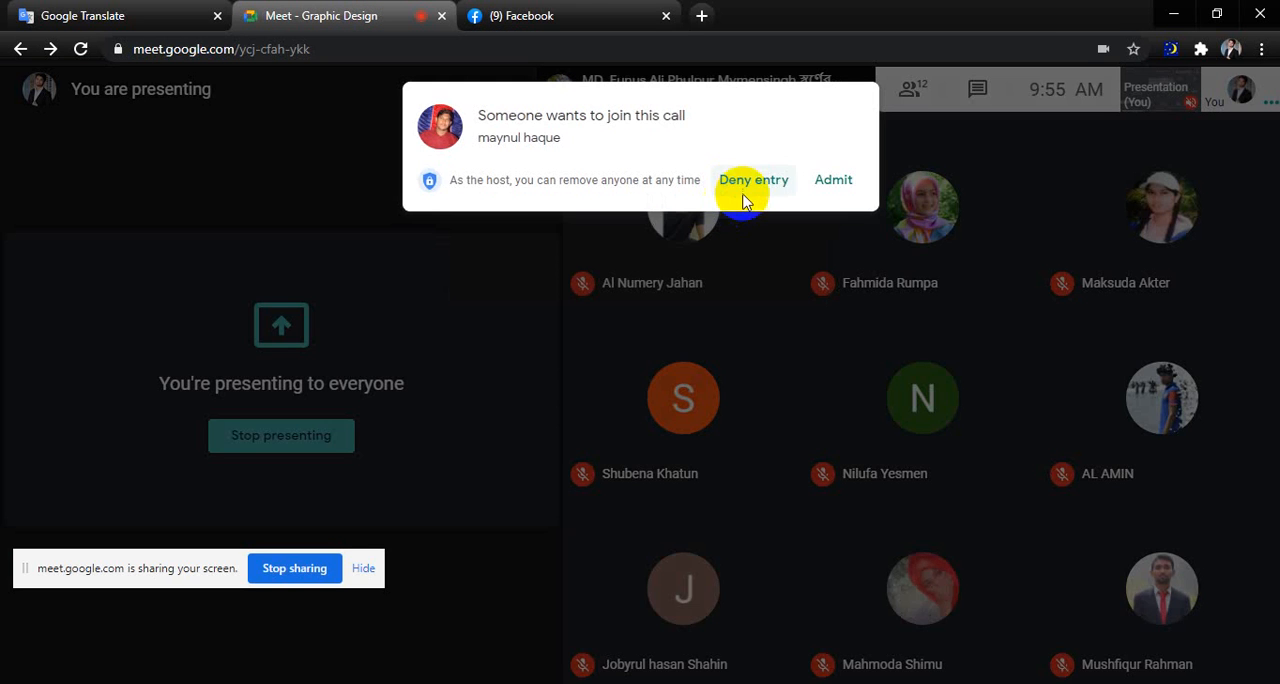
left_click(811, 182)
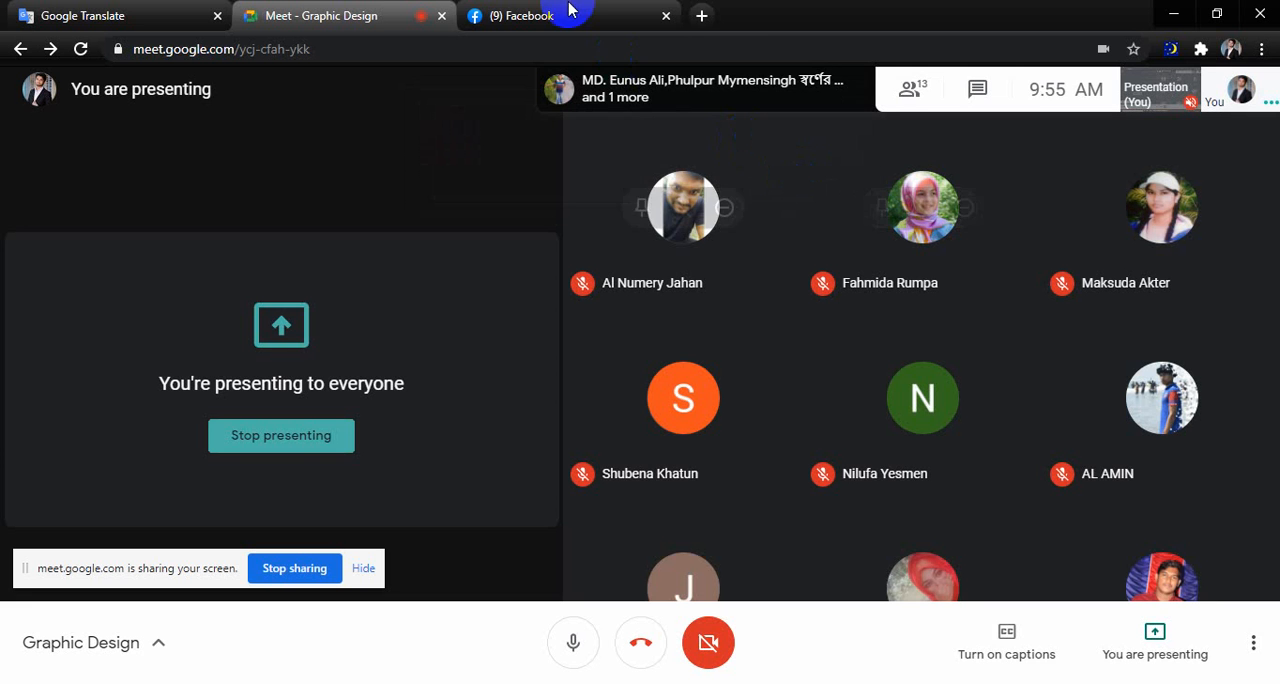
left_click(558, 16)
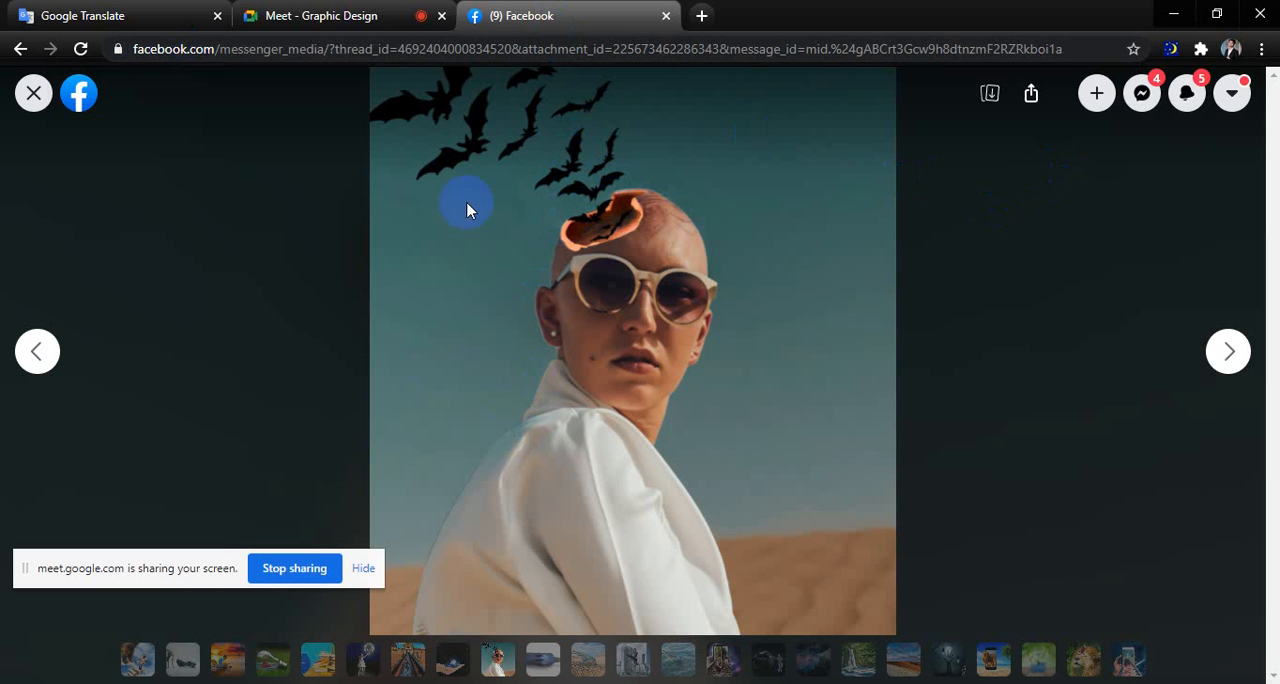
Check the participants in the Meet call and view the composite of the moonlit tree inside a bottle.
left_click(575, 181)
left_click(320, 20)
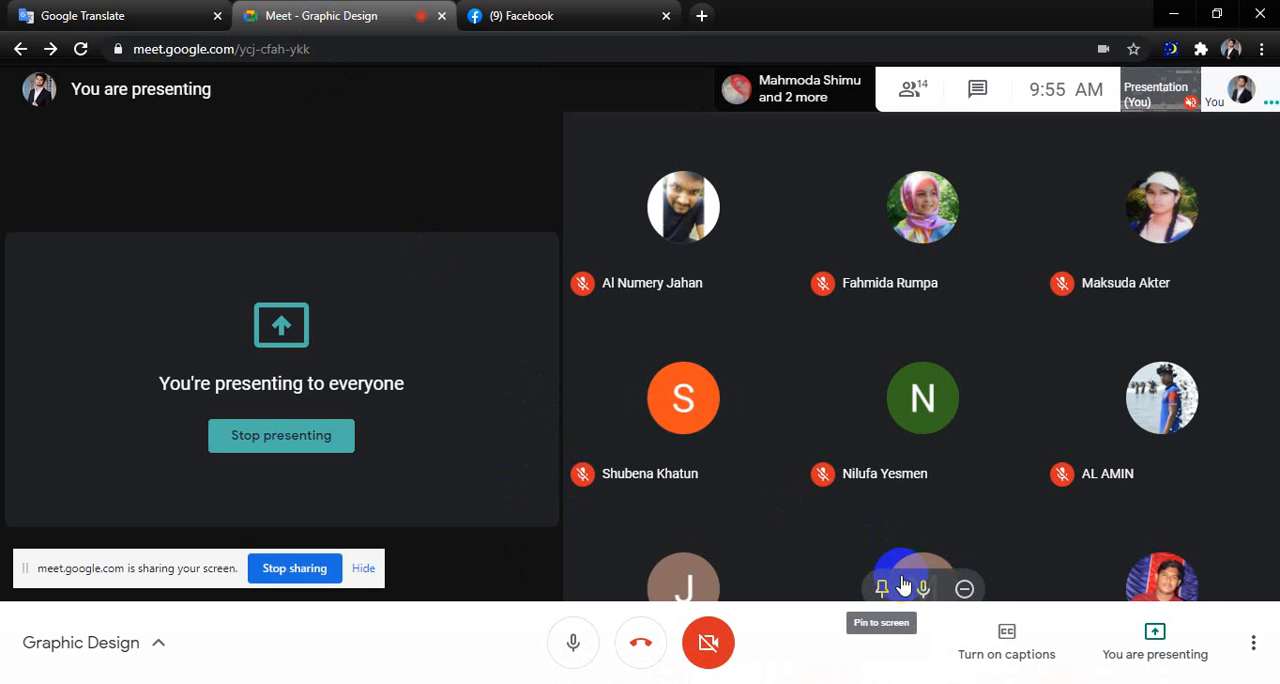
left_click(537, 16)
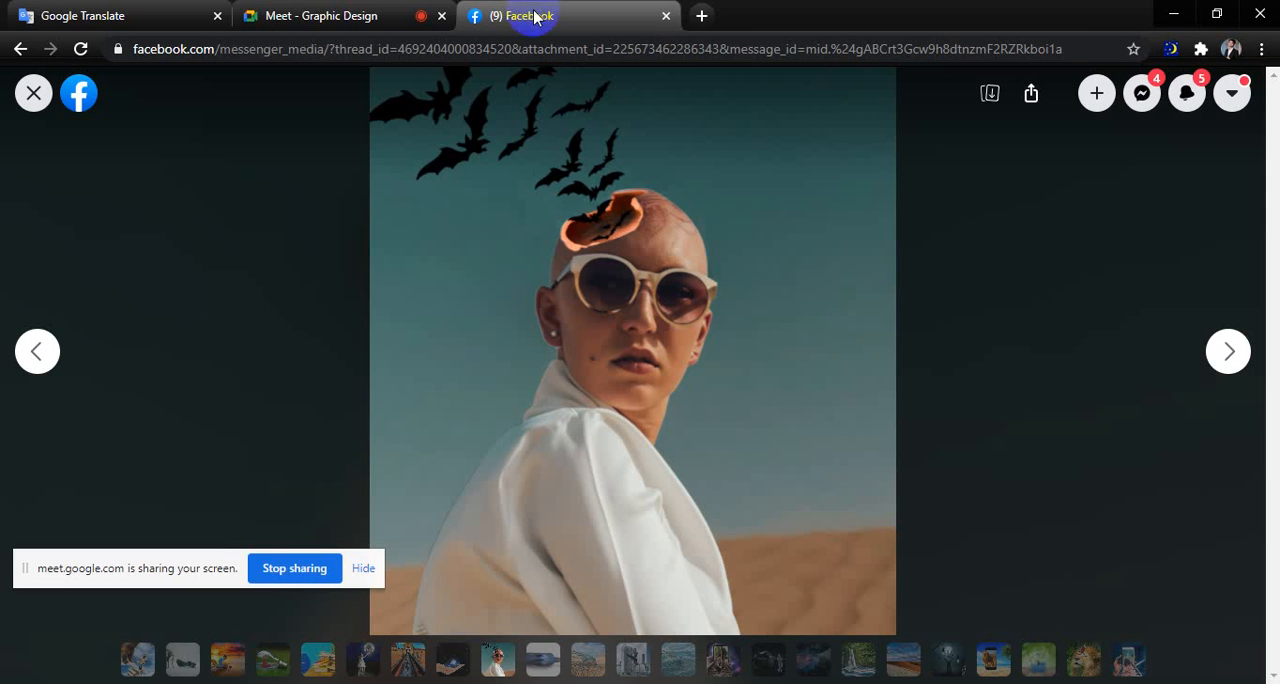
left_click(589, 580)
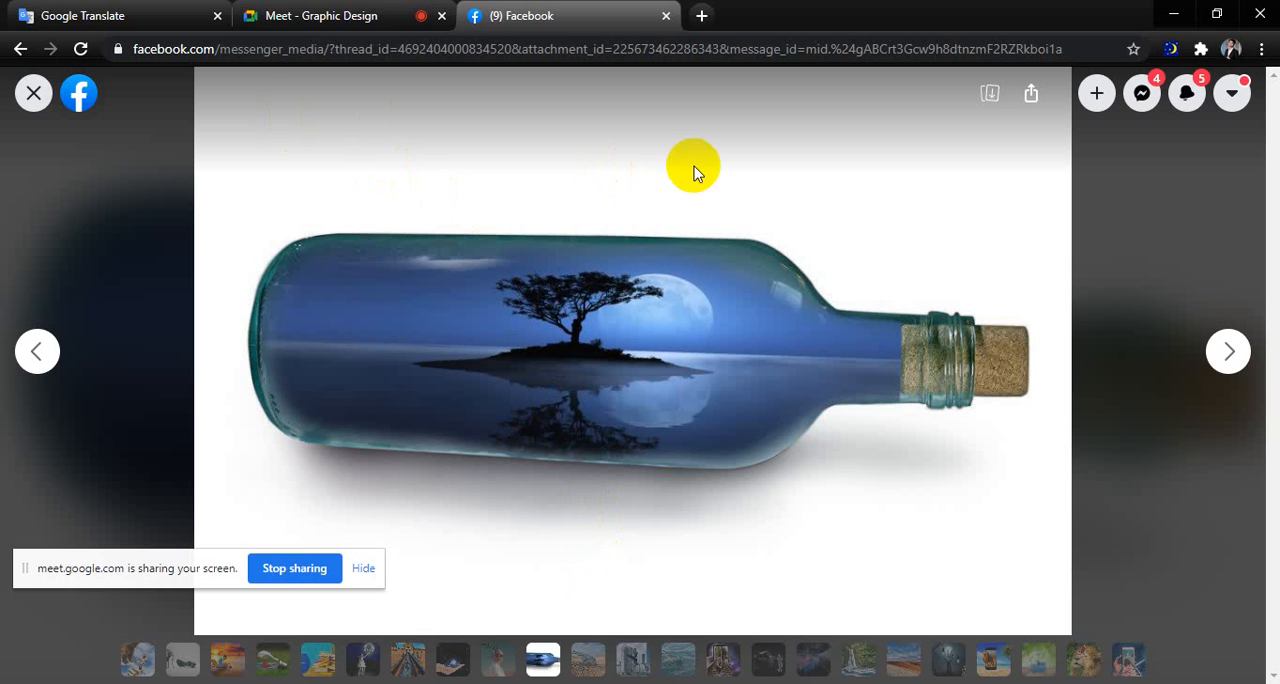
left_click(598, 298)
Let the next person requesting entry into the Meet call and go back to the bottle composite on Facebook.
left_click(386, 15)
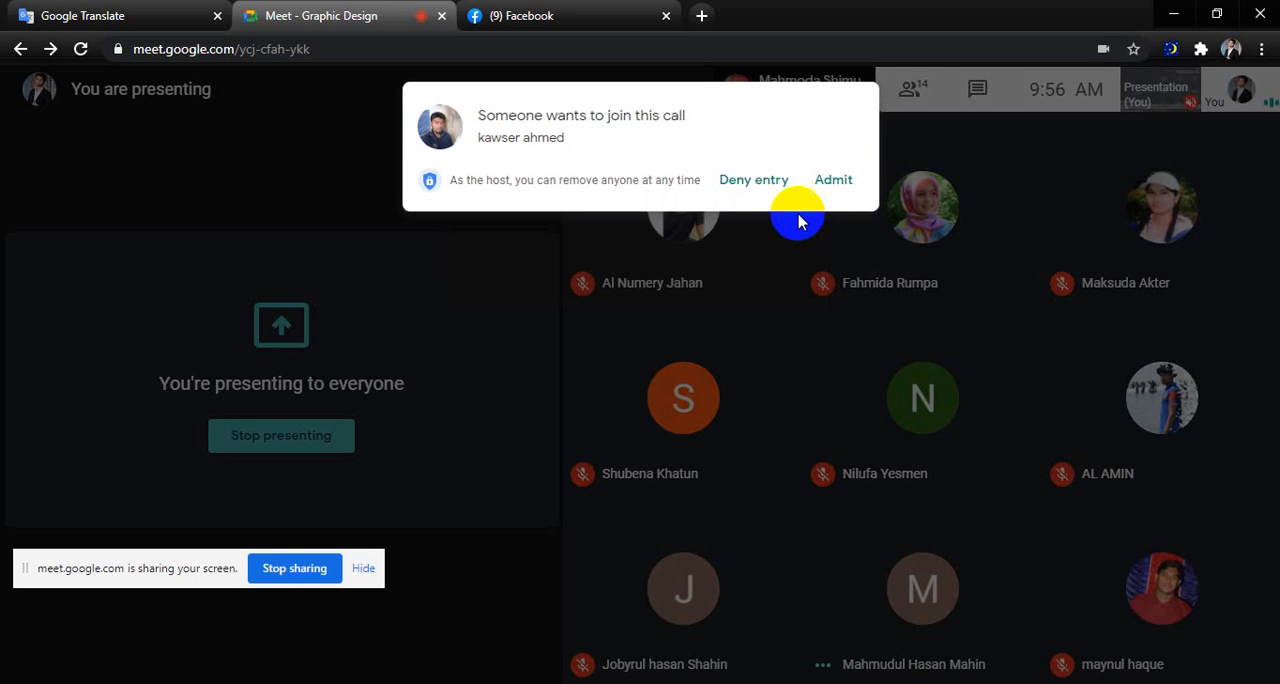
left_click(823, 178)
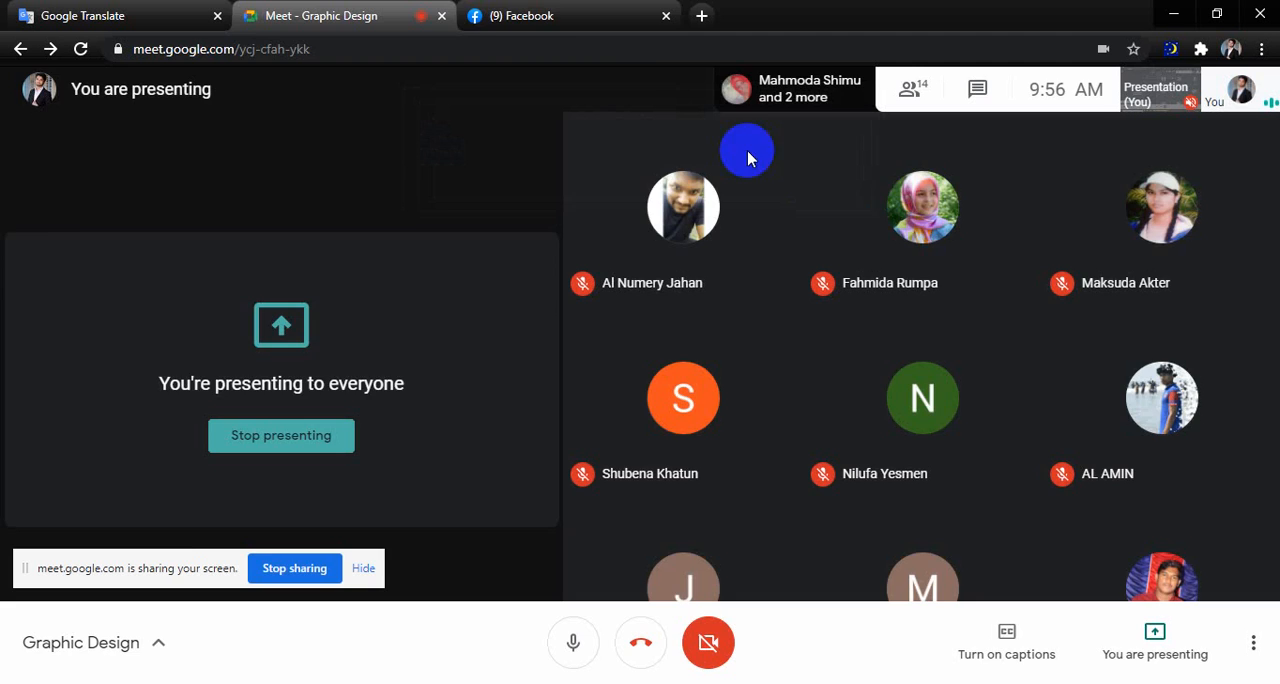
left_click(525, 15)
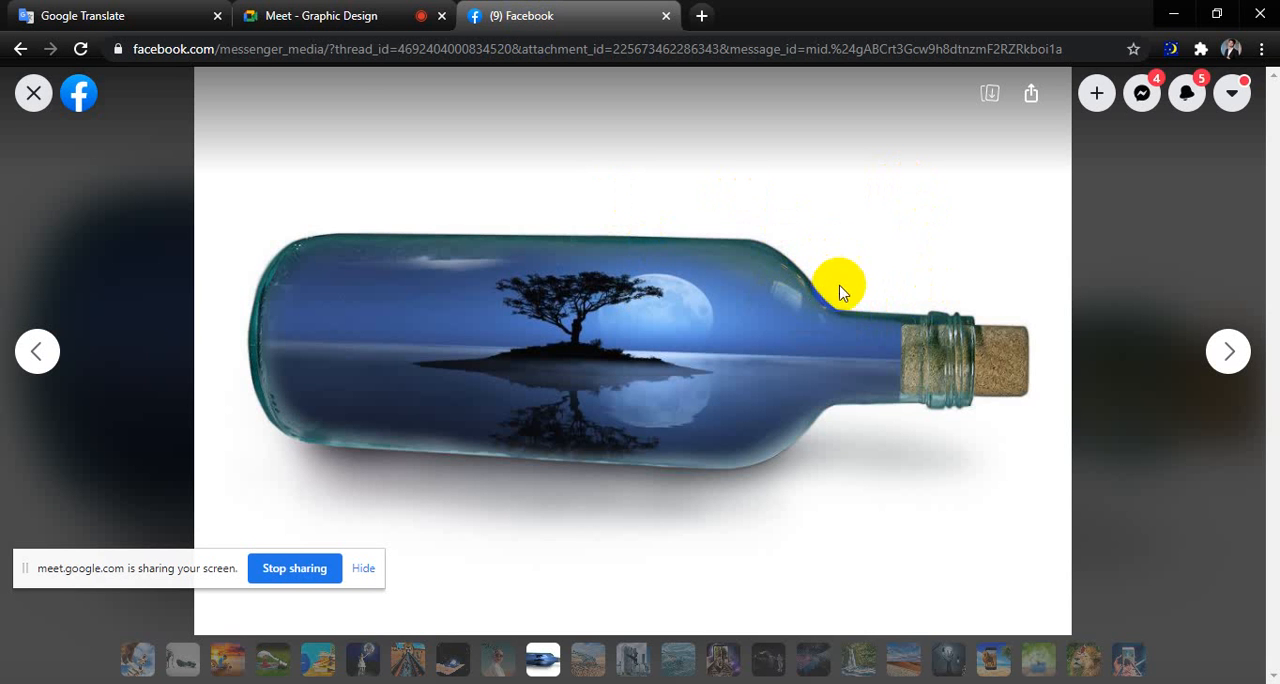
Compare the desert bottle, the eagle over the city and the ocean bottle composites, revisiting the portrait with bats.
key("Right")
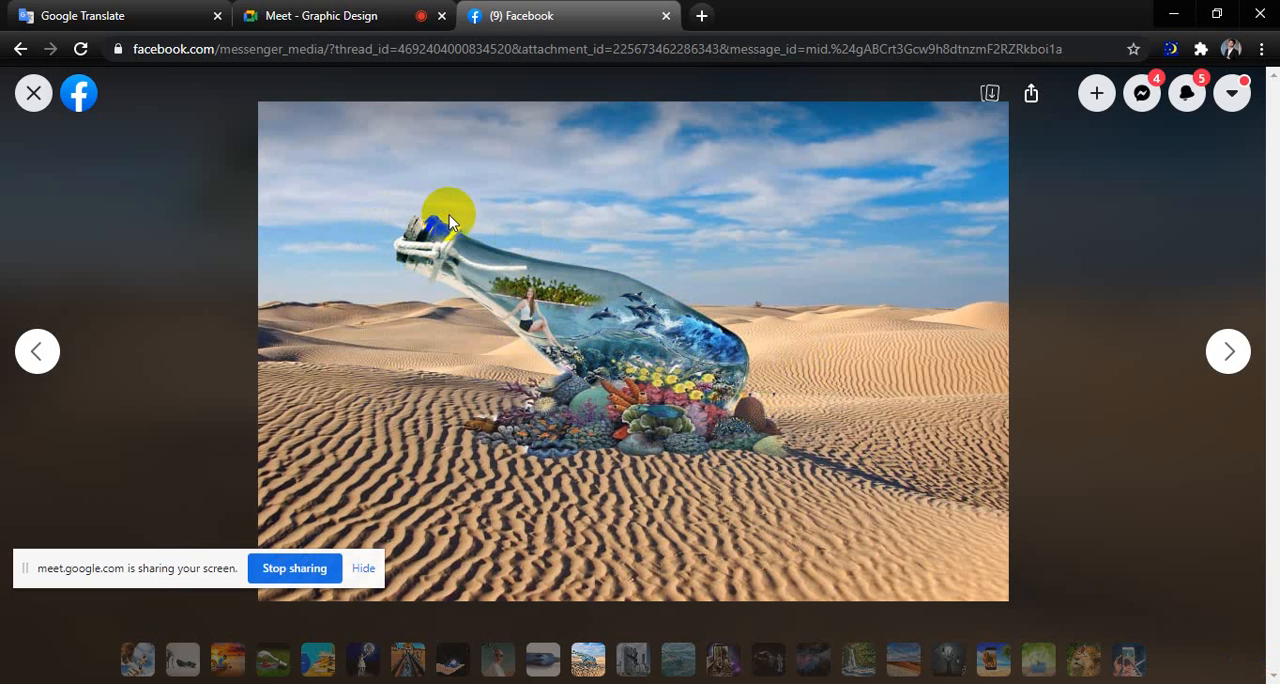
key("Right")
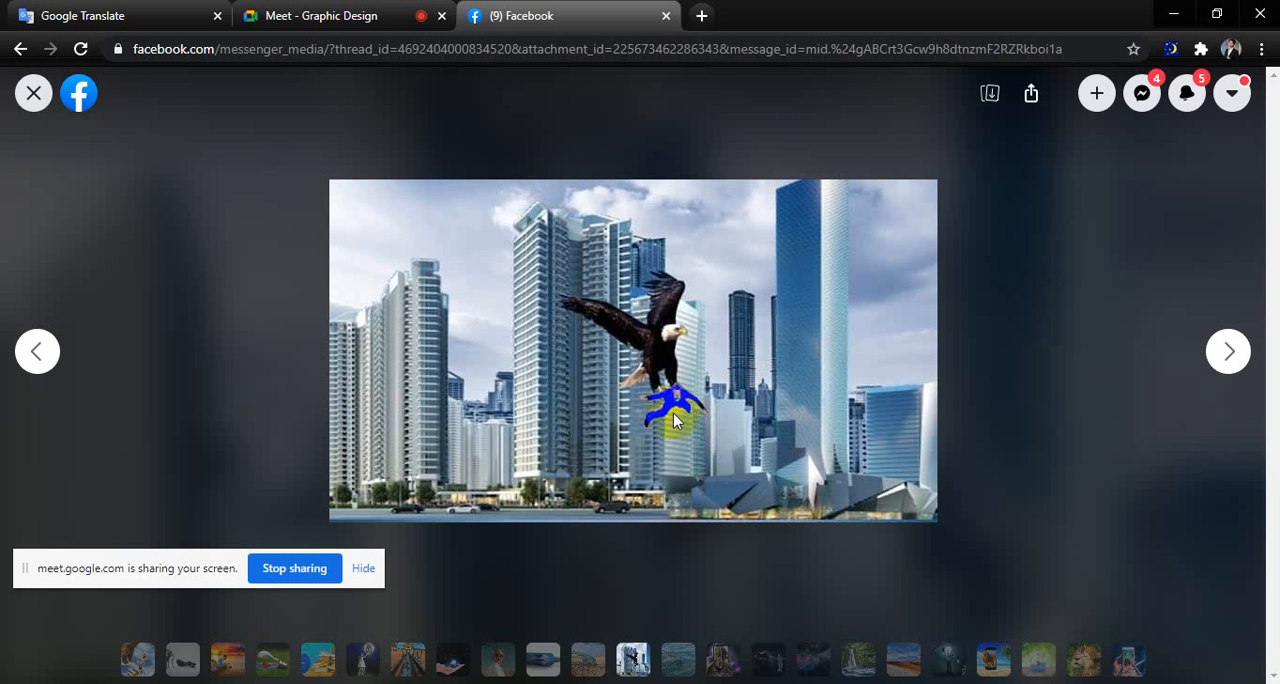
key("Right")
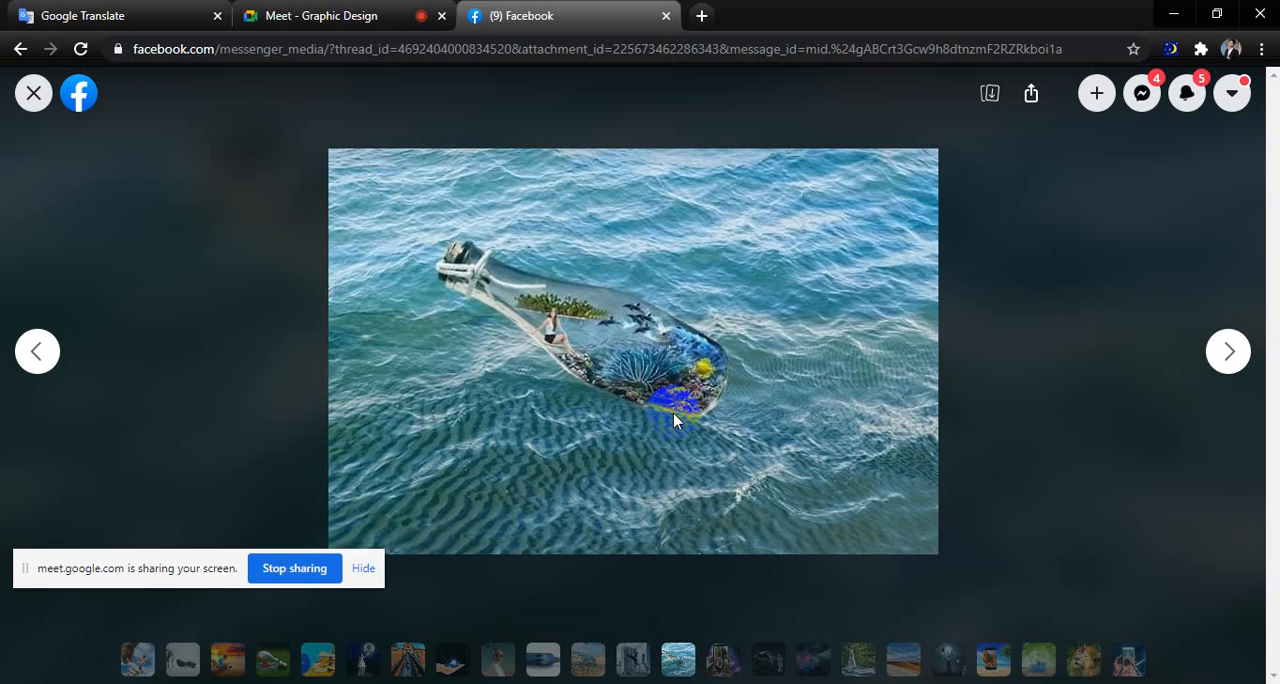
key("Left")
key("Left")
key("Left")
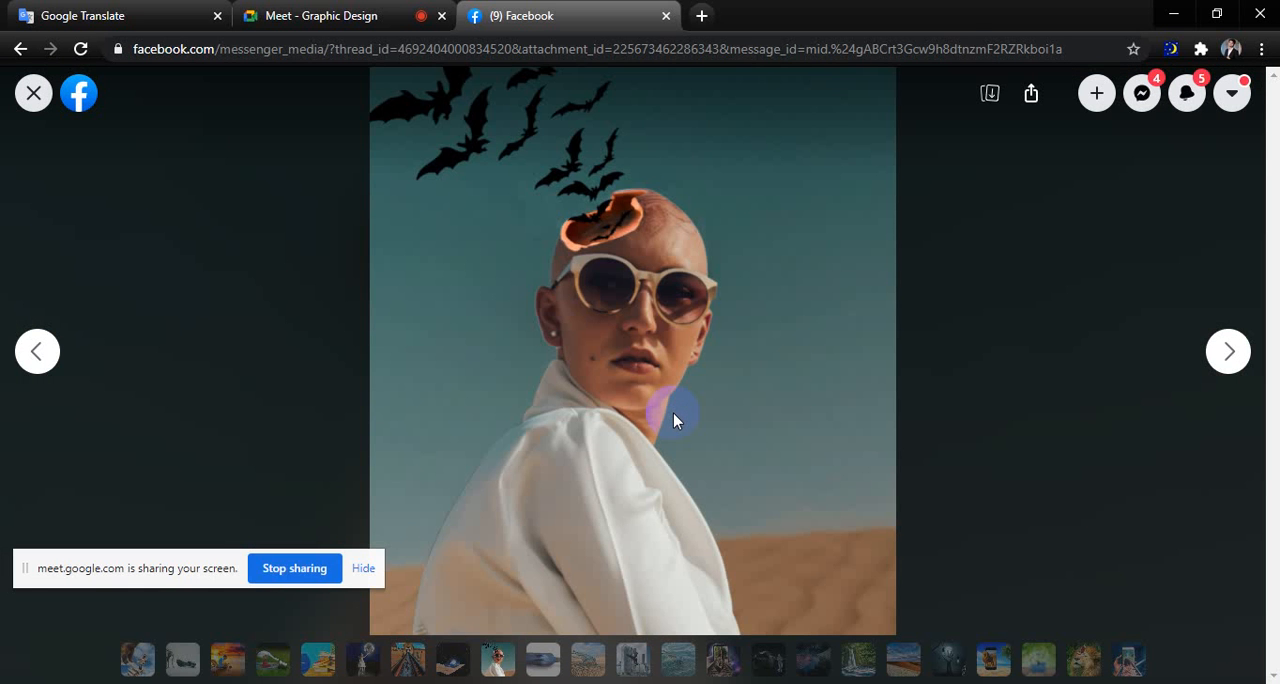
key("Right")
key("Right")
key("Right")
key("Right")
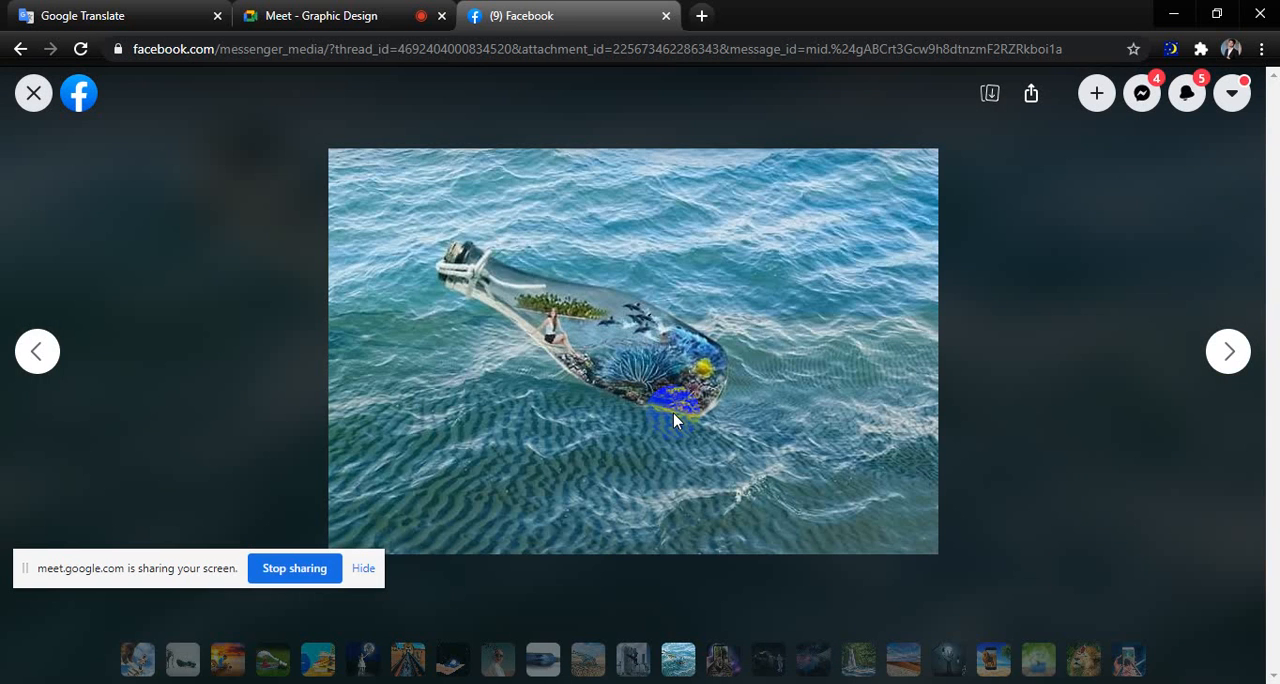
View the composites of the phone with railway tracks, the man beside a Canon camera, the skyscrapers under stars and the waterfall.
key("Right")
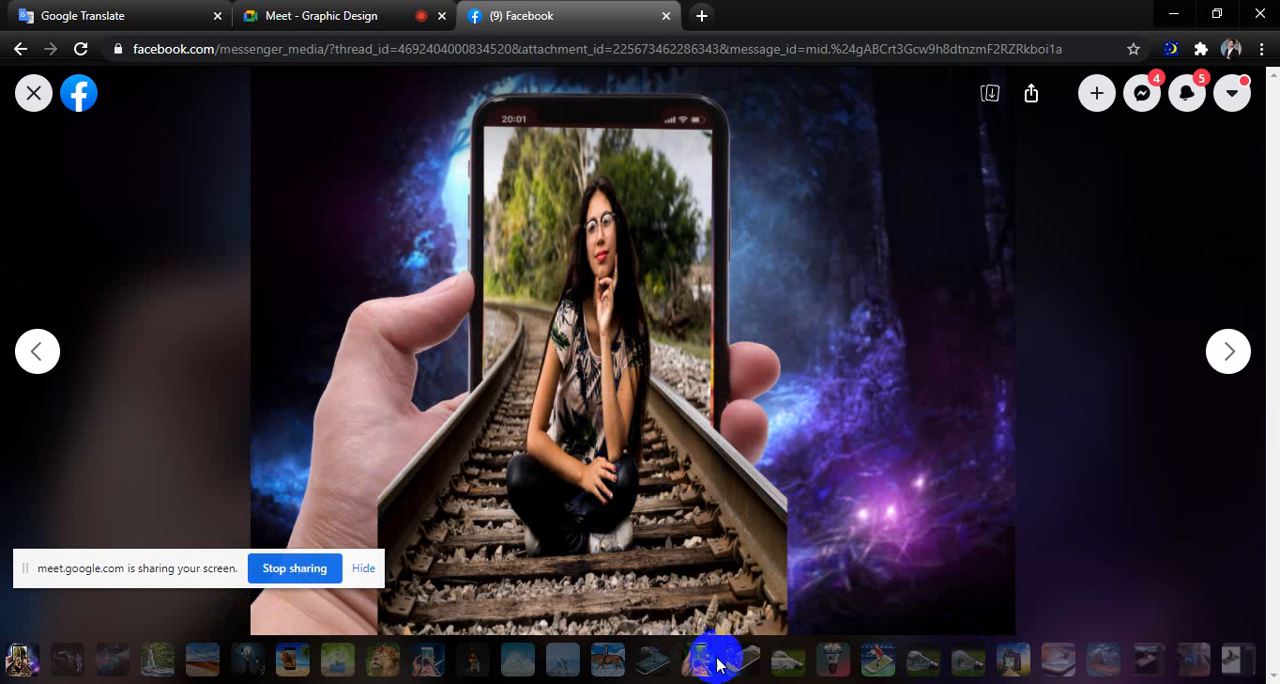
key("Right")
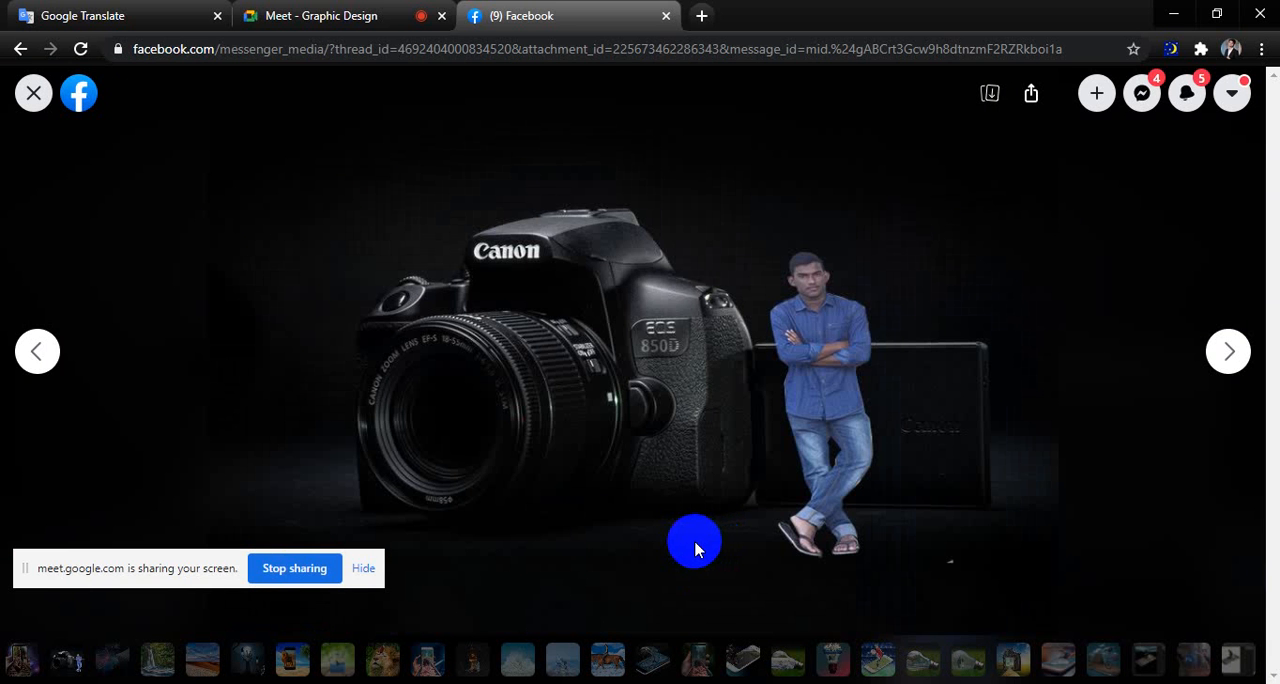
key("Right")
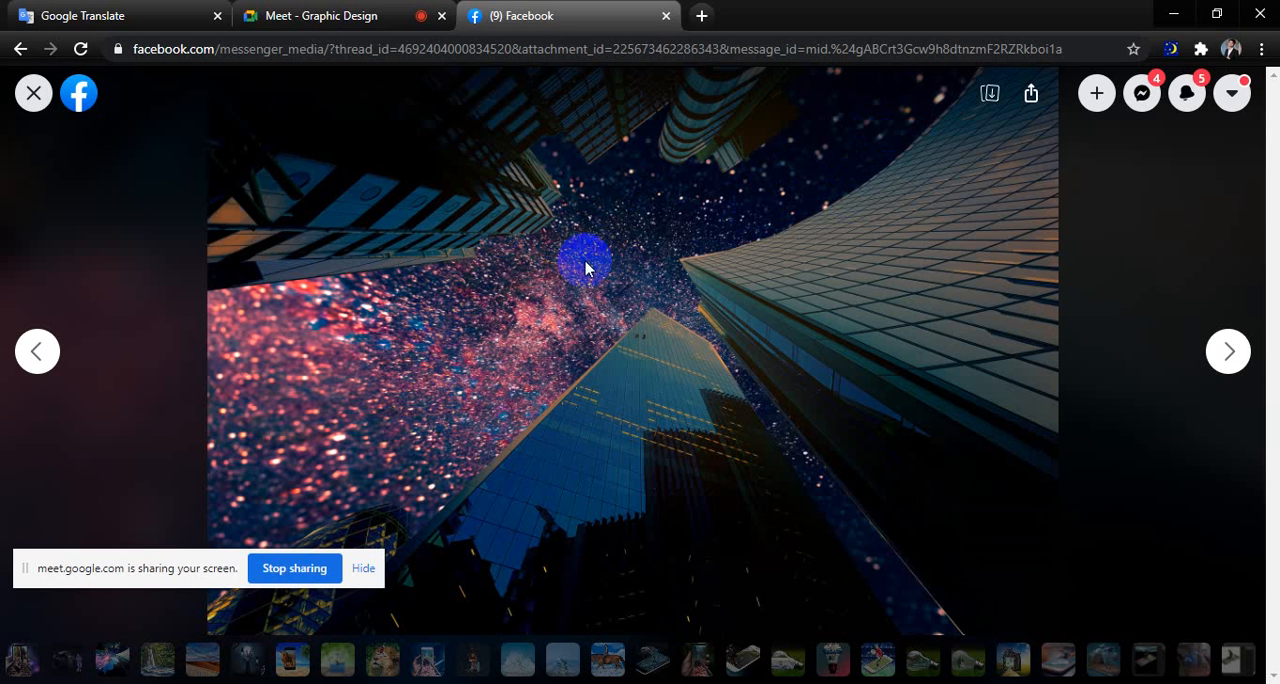
key("Right")
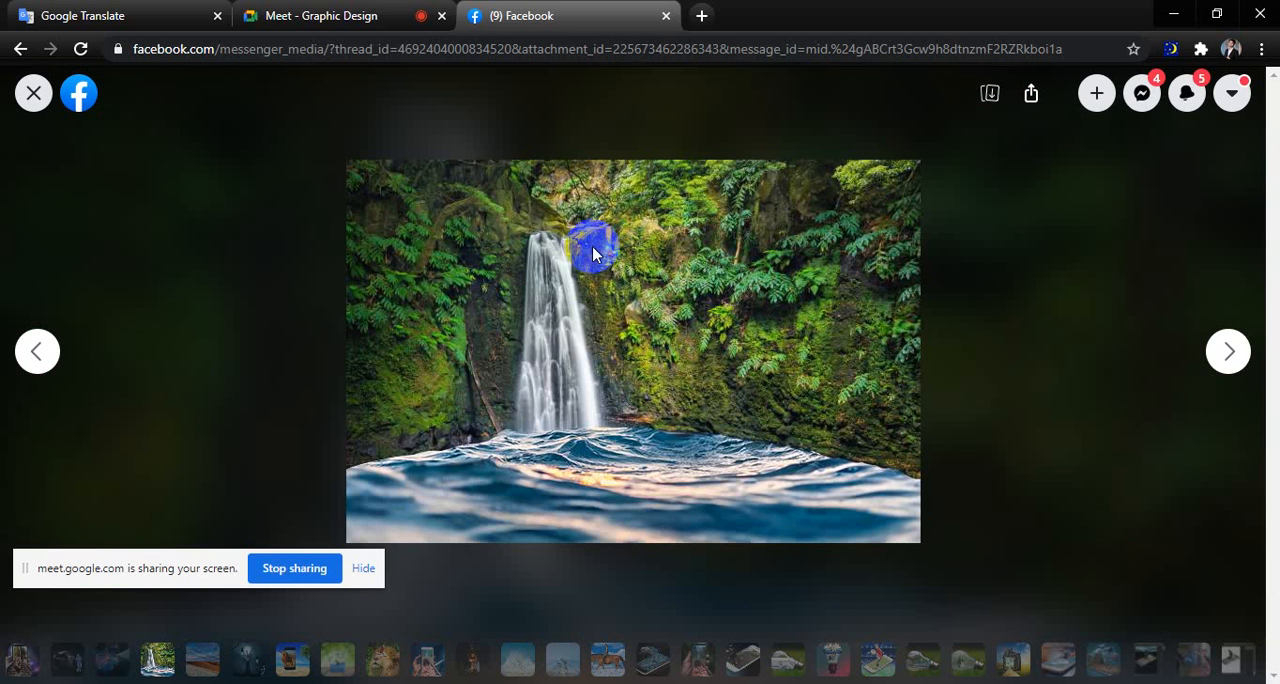
Compare the composite of desert dunes under a cloudy sky with the neighbouring waterfall composite.
key("Right")
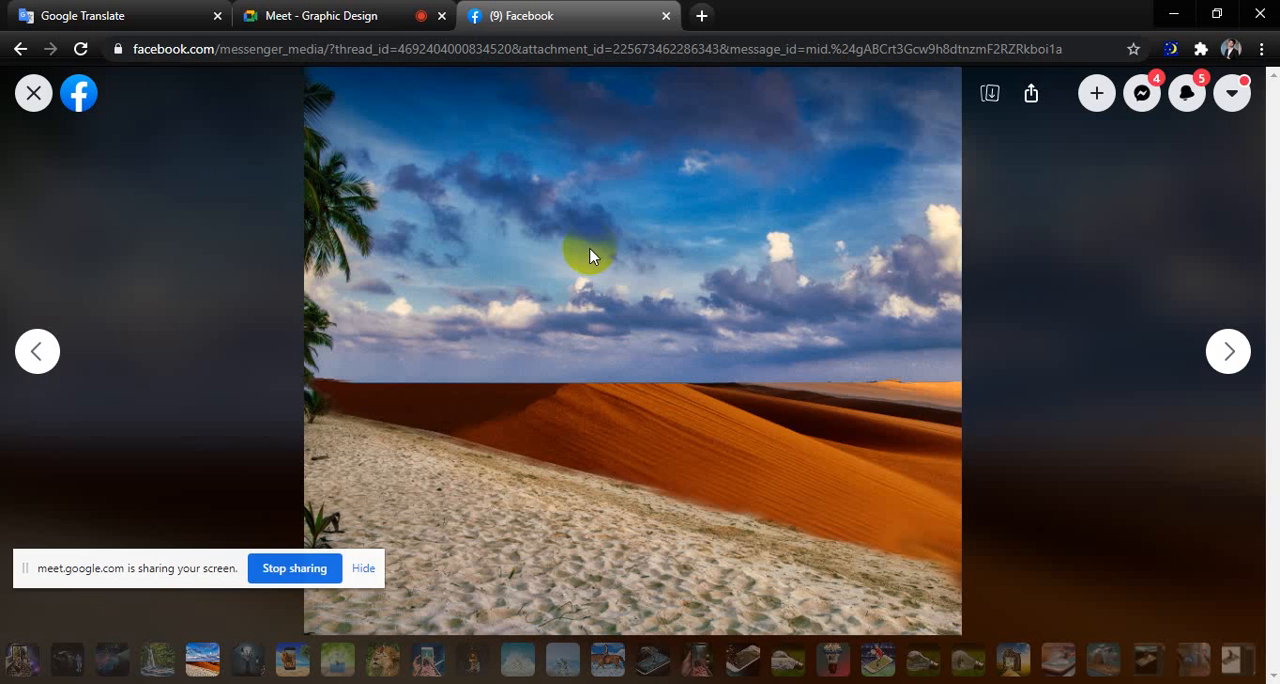
key("Left")
key("Right")
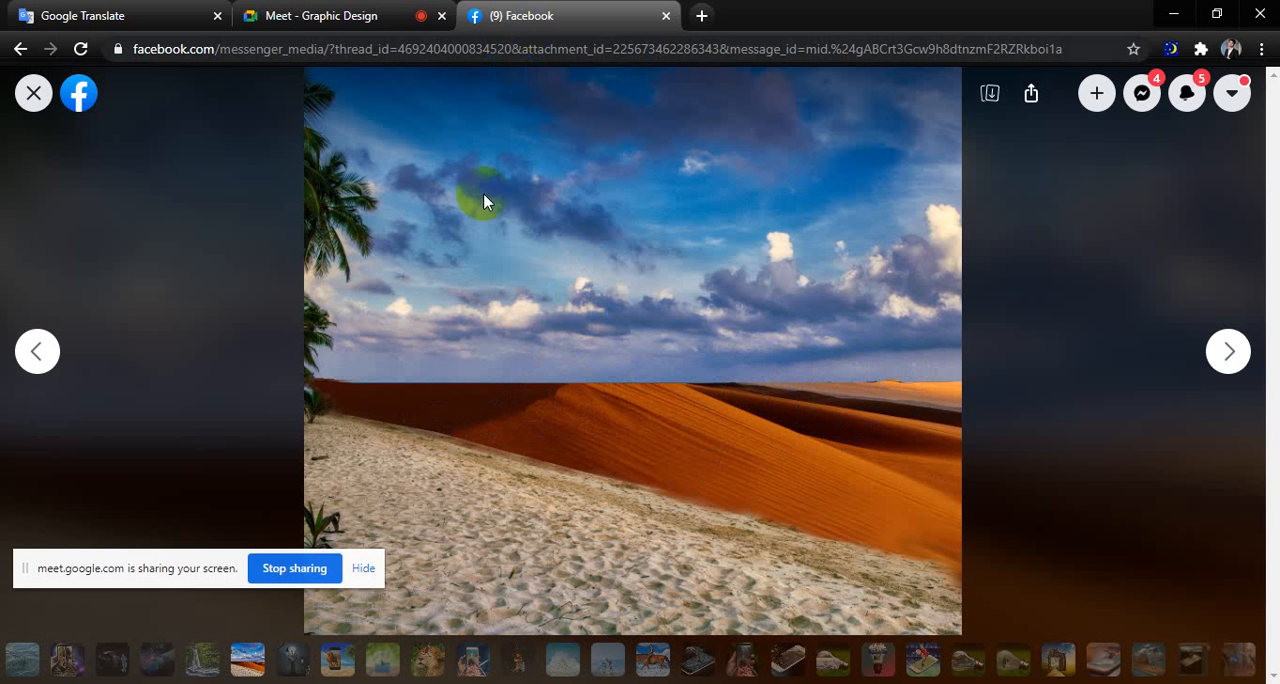
key("Right")
key("Left")
key("Left")
key("Left")
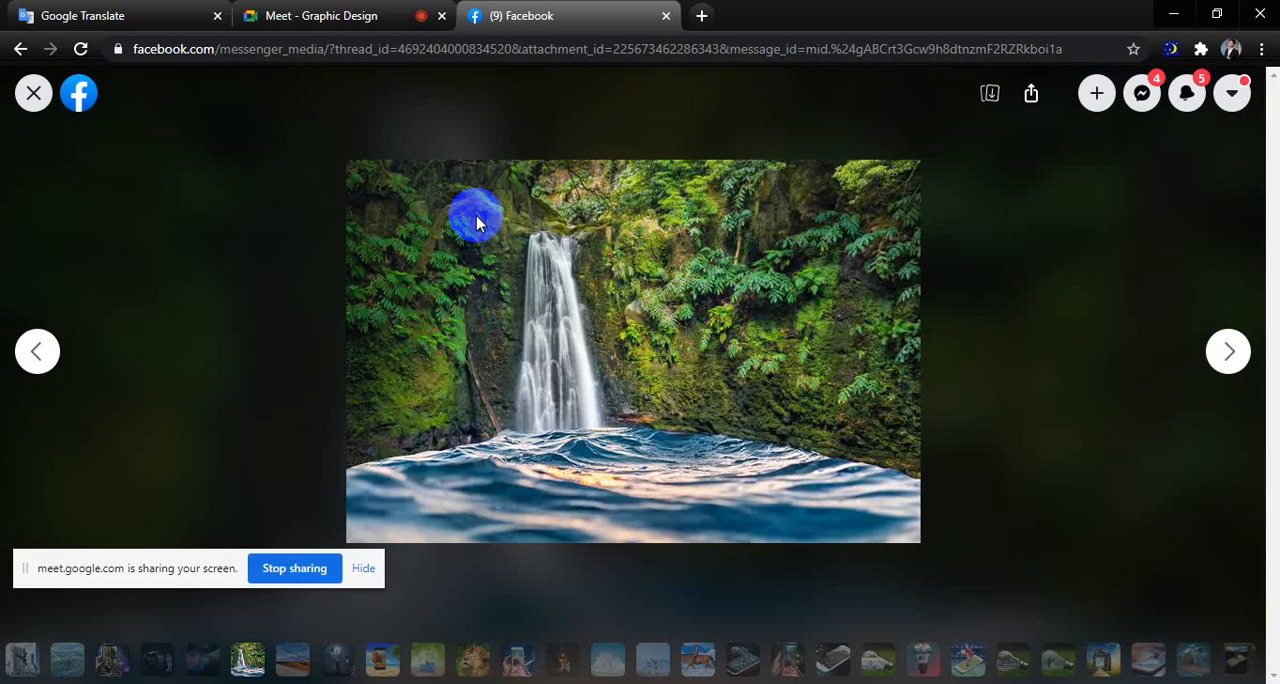
Revisit the composites of the man beside the Canon camera, the skyscrapers under stars and the waterfall.
key("Left")
key("Left")
key("Right")
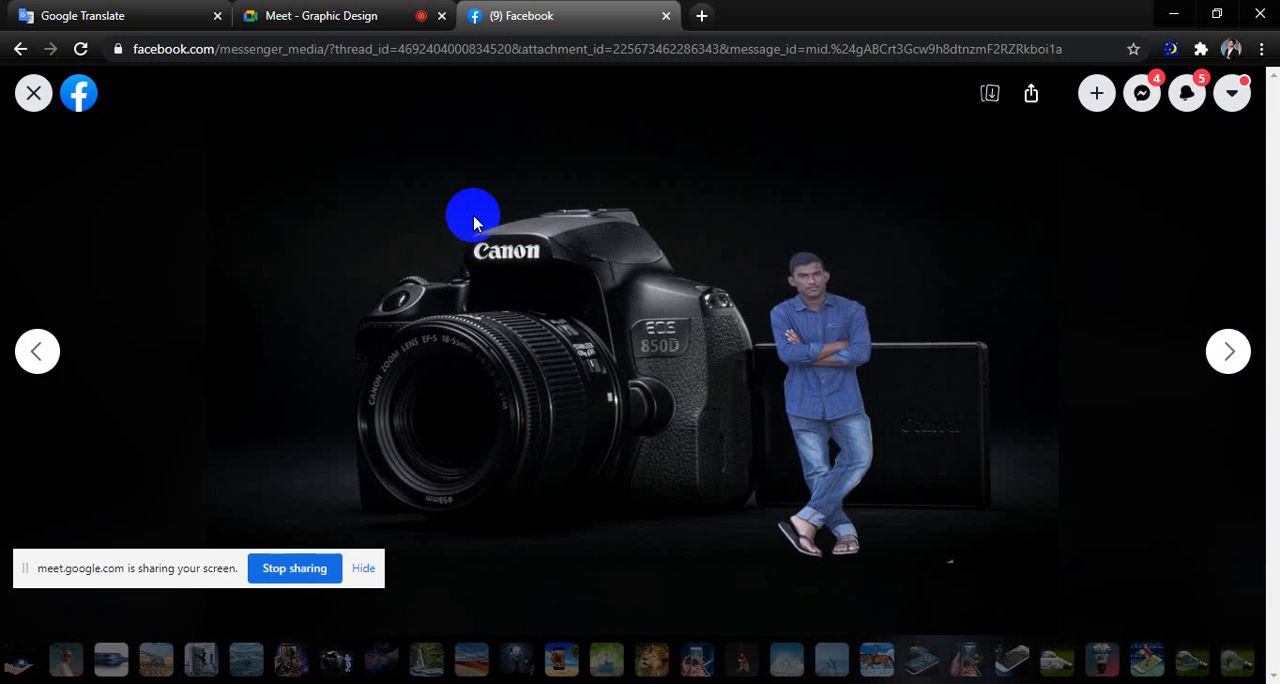
key("Right")
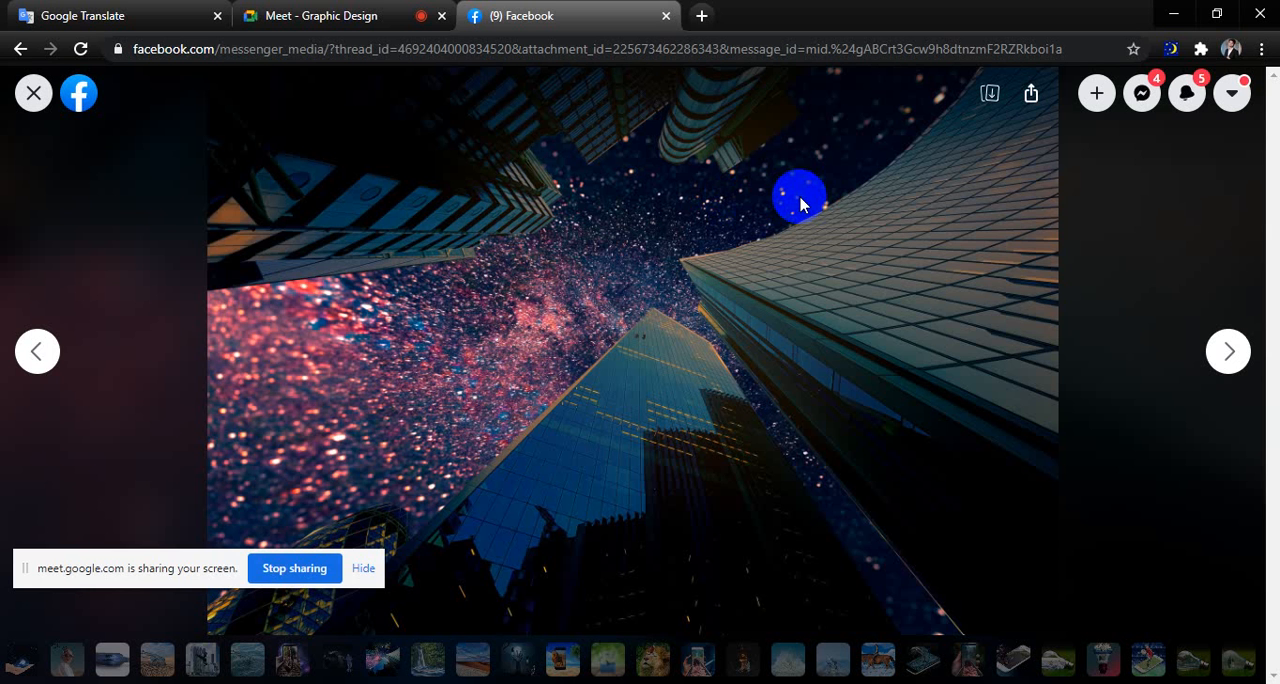
key("Right")
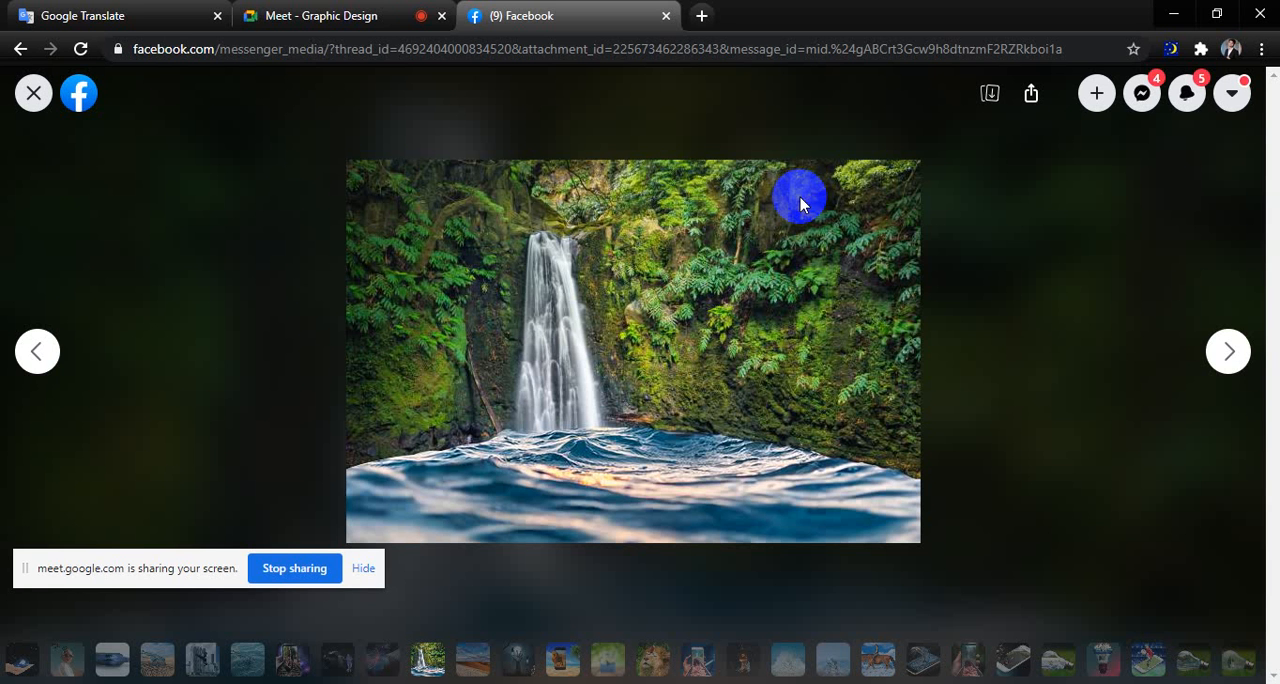
View the composites of the dunes, the graveyard hand, the lion leaving a phone, the dancer in a jar and the girl on a lion.
key("Right")
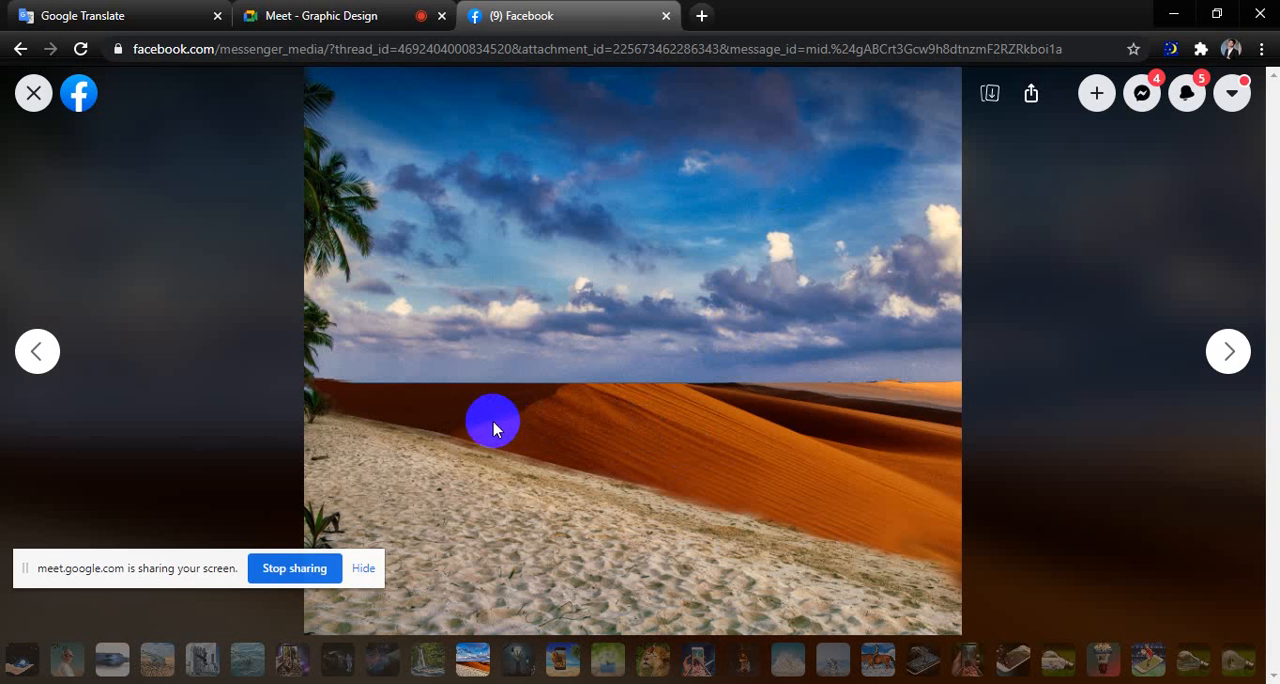
key("Right")
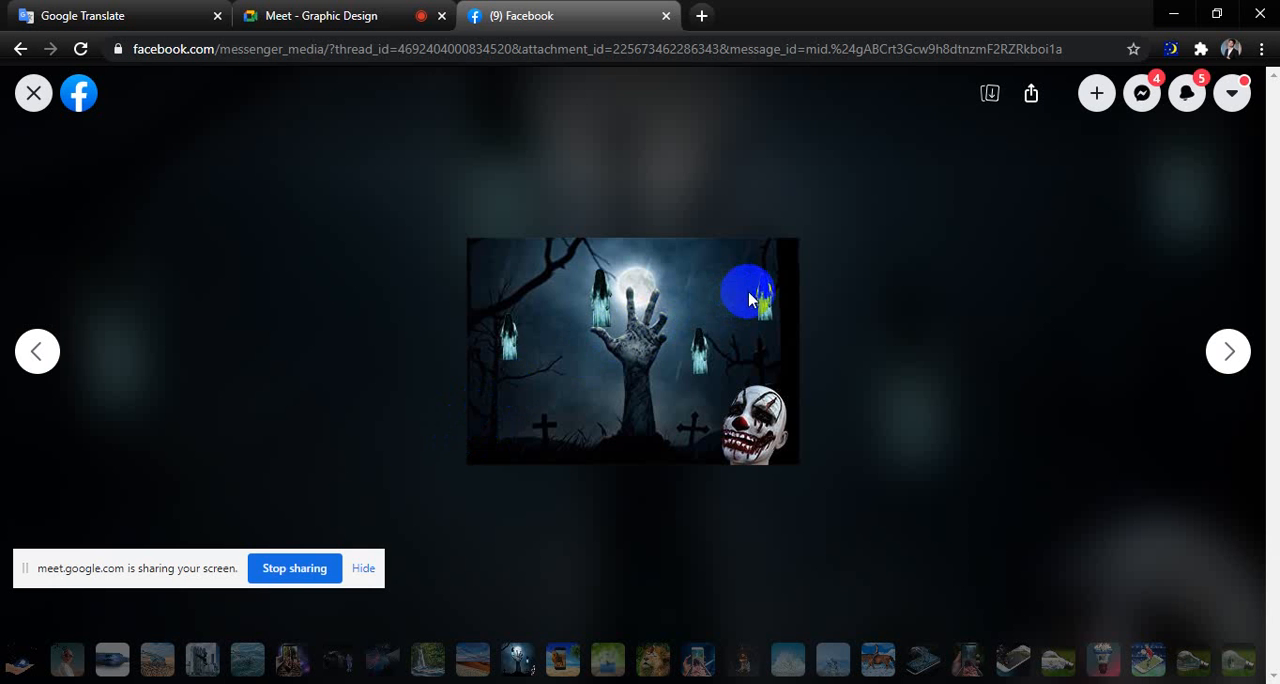
key("Right")
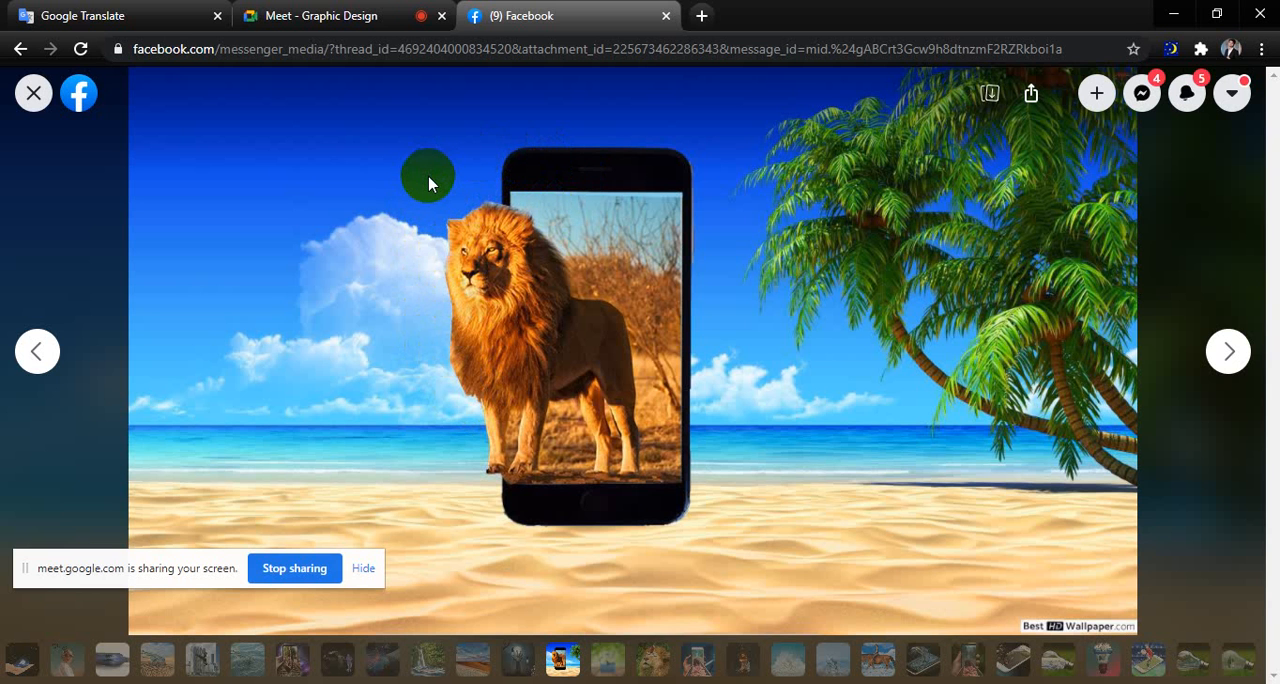
key("Right")
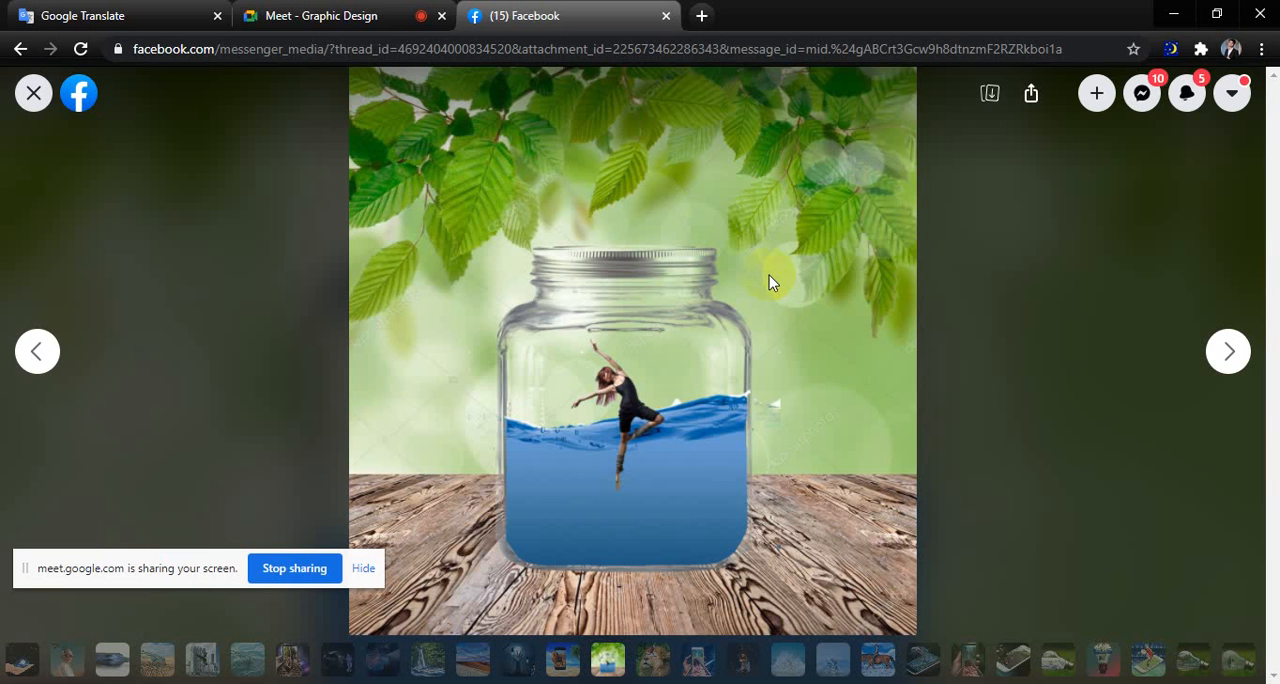
key("Right")
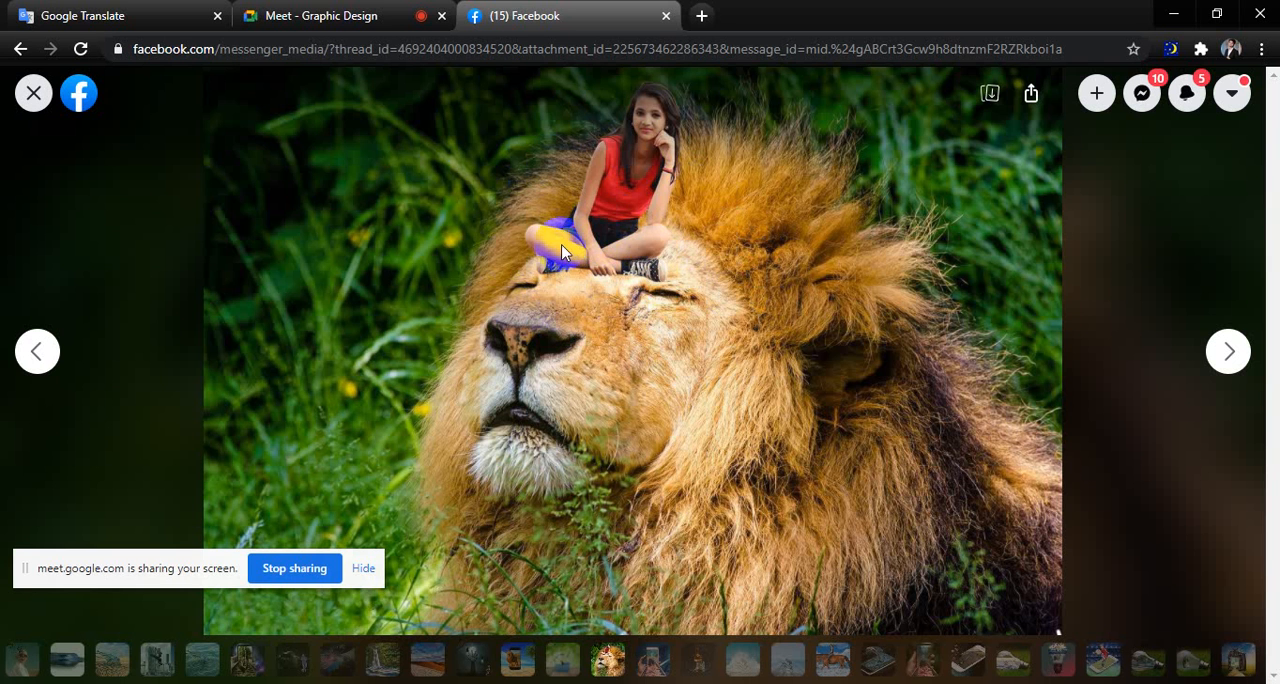
Compare the two composites of a woman on railway tracks emerging from a phone, one in a pink dress and one with glasses.
key("Right")
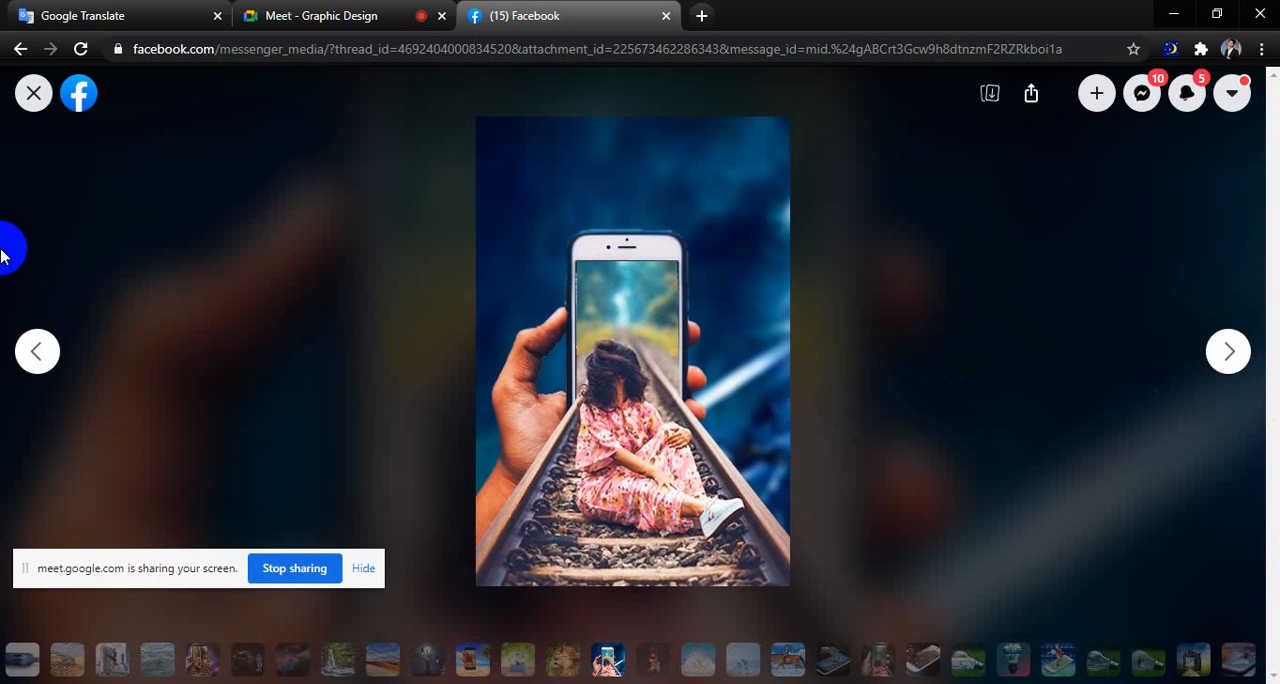
key("Right")
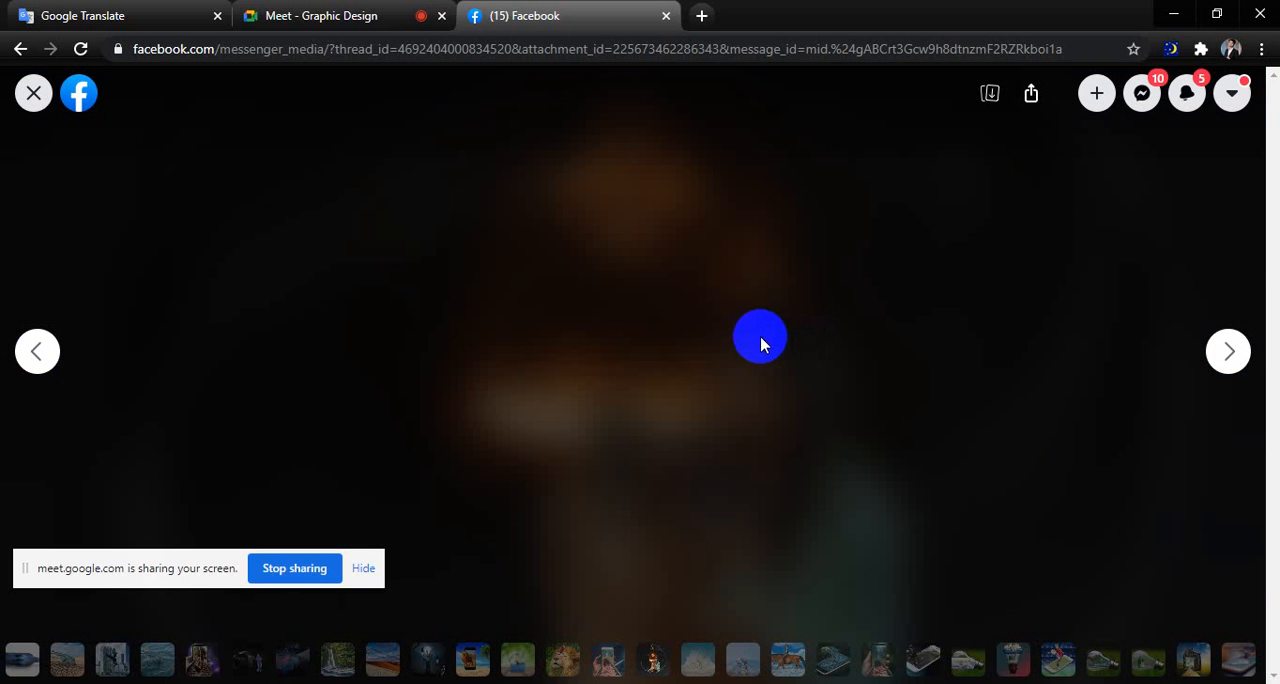
key("Left")
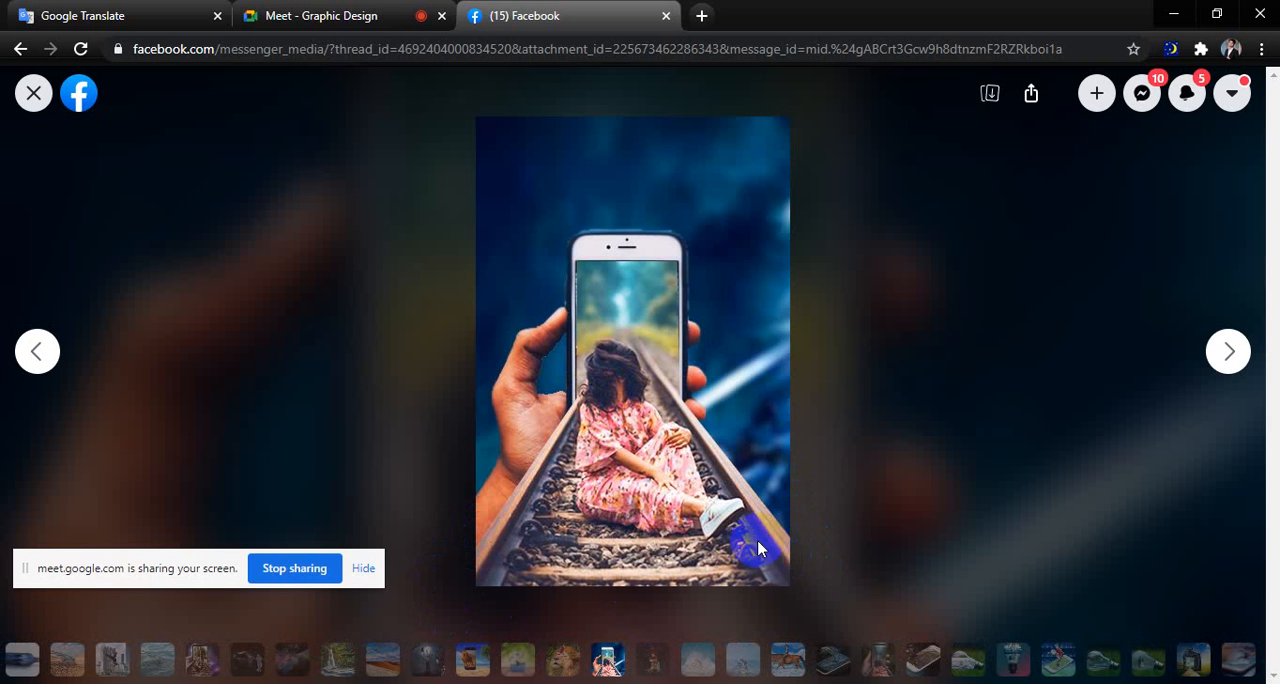
left_click(200, 665)
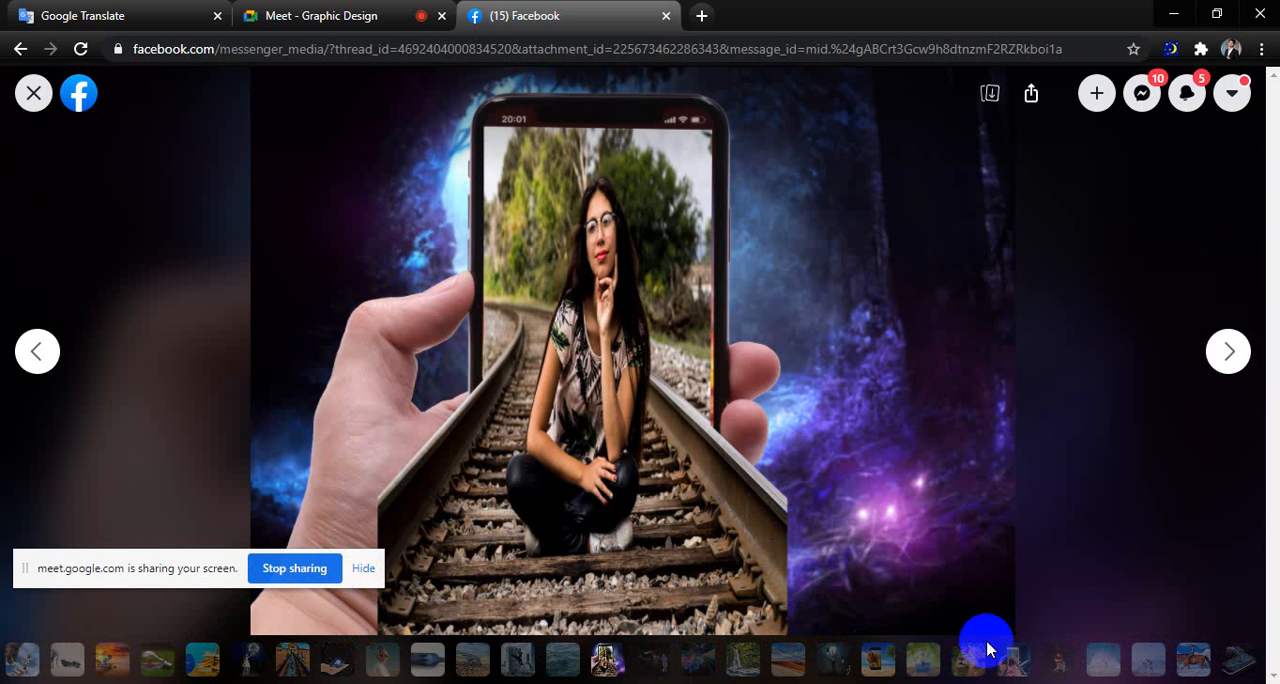
left_click(1014, 664)
left_click(1014, 664)
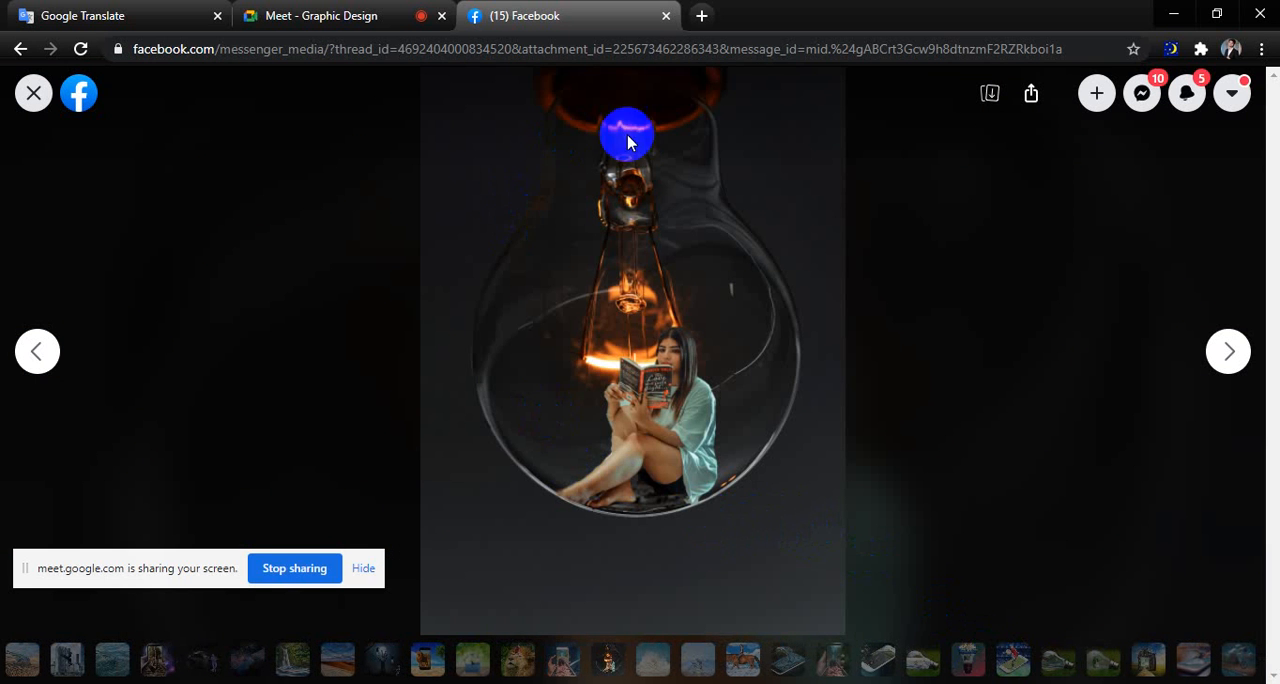
View the composites of the woman reading inside a light bulb and the cyclist in front of a splashing wave.
key("Right")
key("Left")
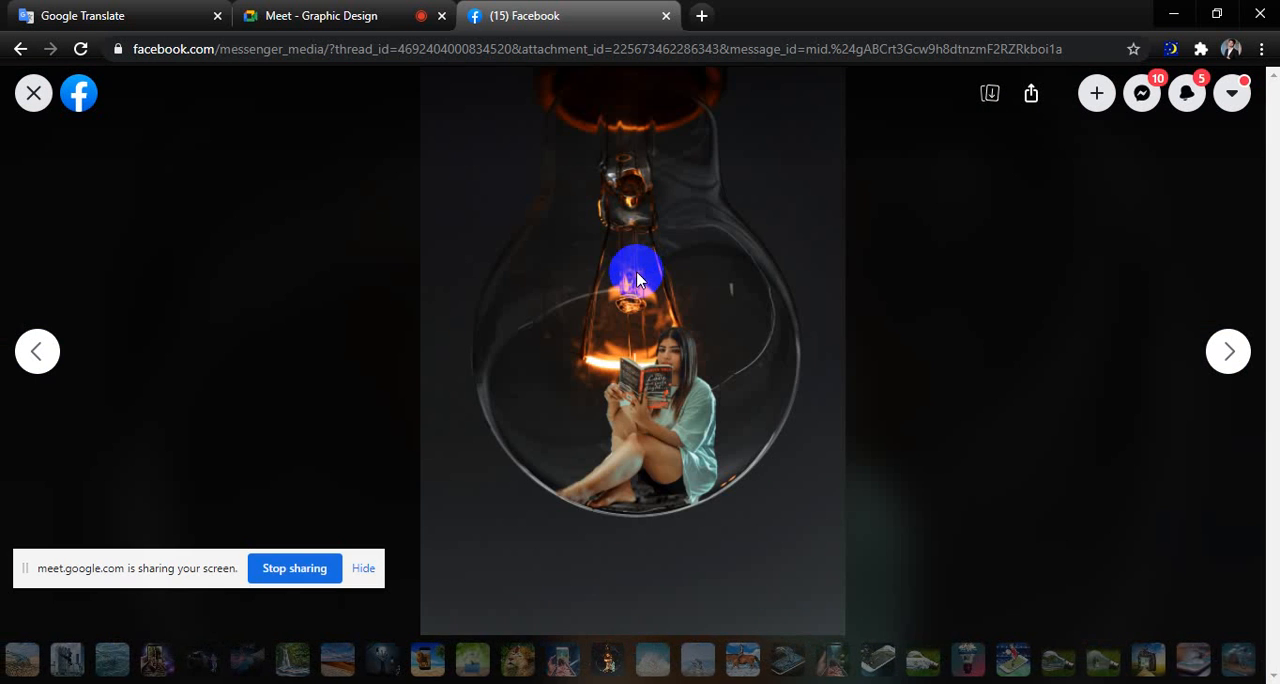
left_click(637, 277)
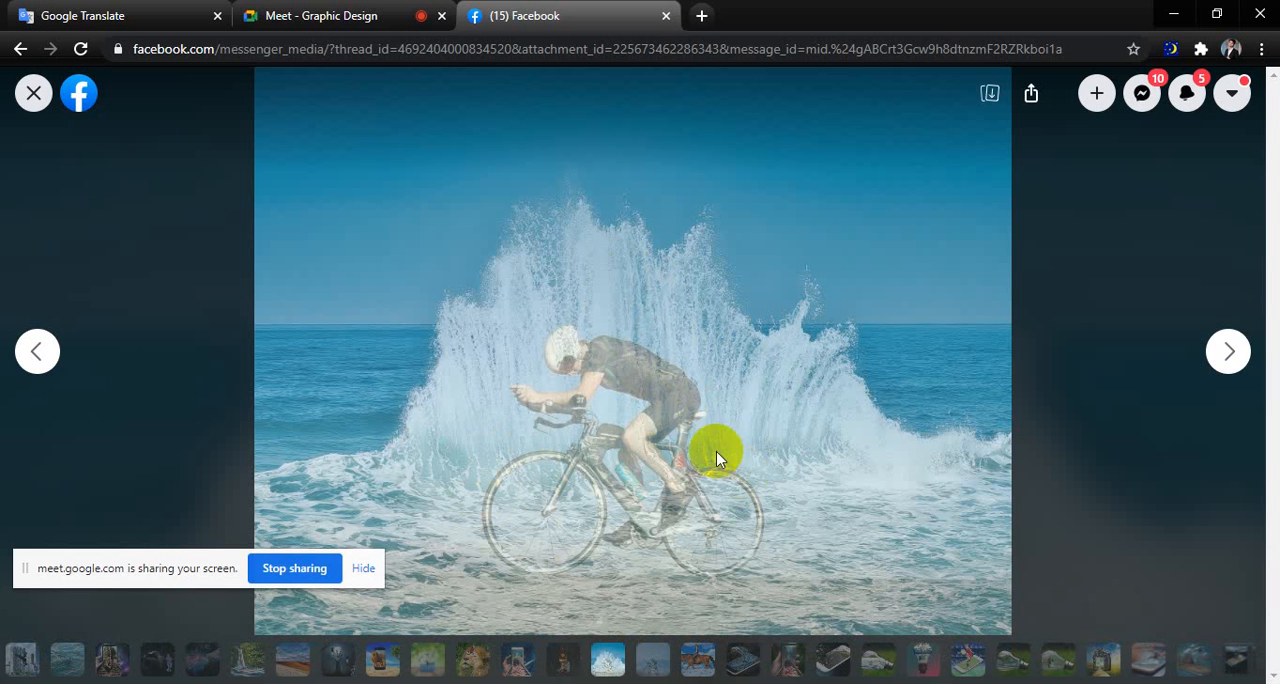
Admit the person waiting to join the Meet call and return to the cyclist composites on Facebook.
left_click(337, 13)
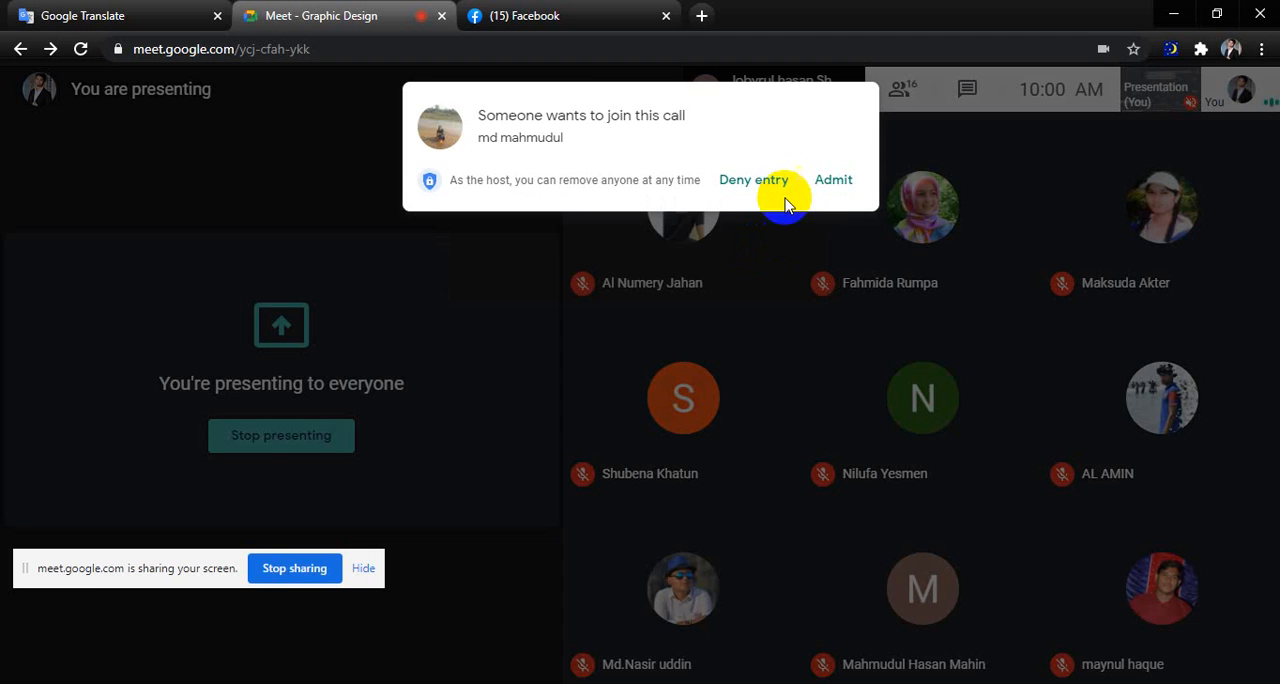
left_click(831, 183)
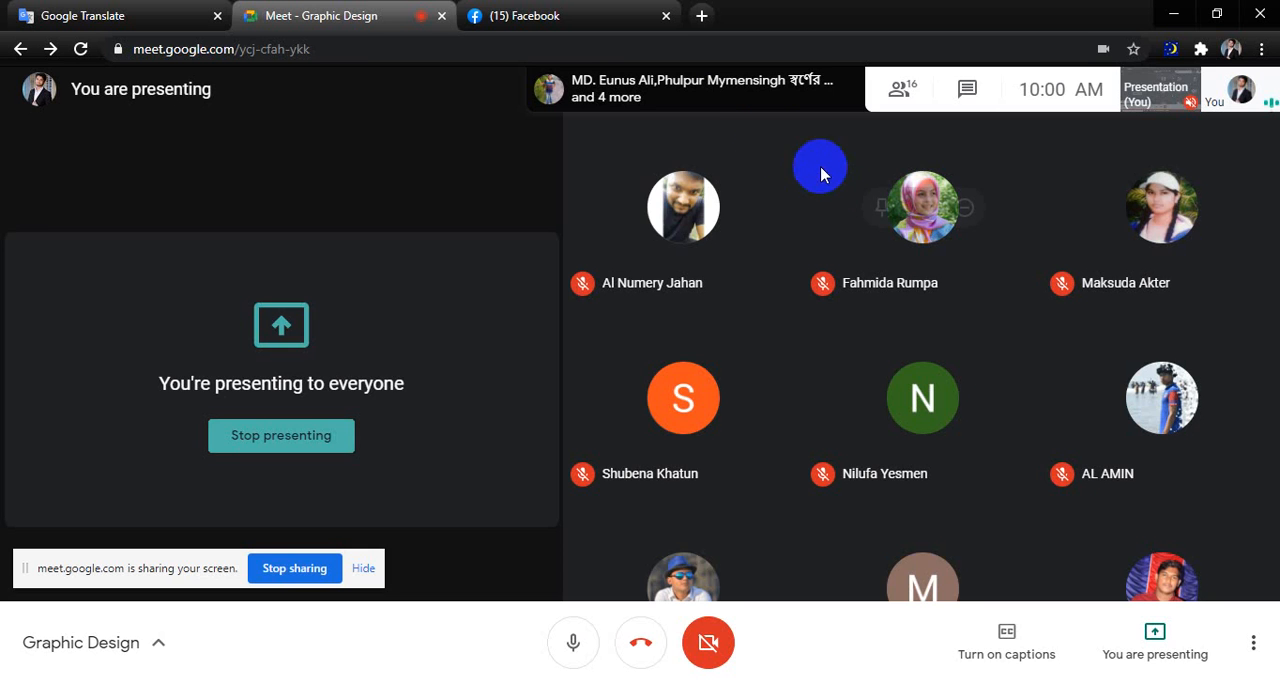
left_click(490, 16)
left_click(582, 311)
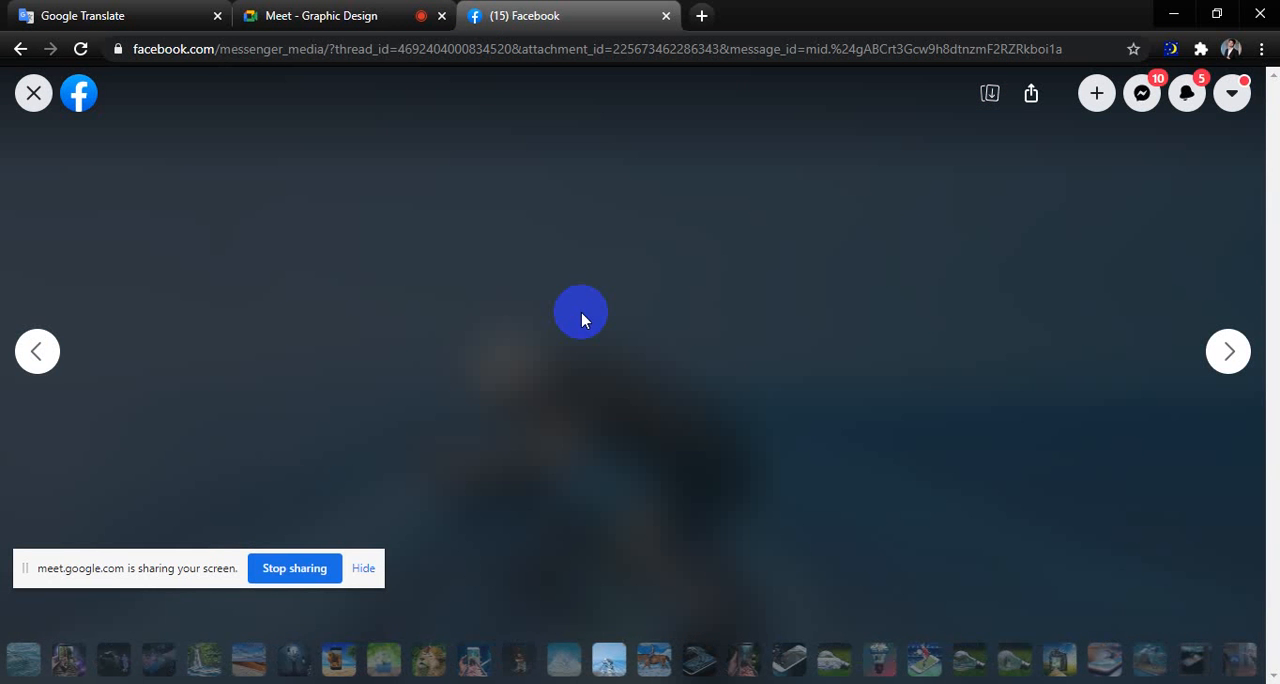
Compare the two cyclist-on-the-sea composites and go on to the woman riding a horse through water.
key("Left")
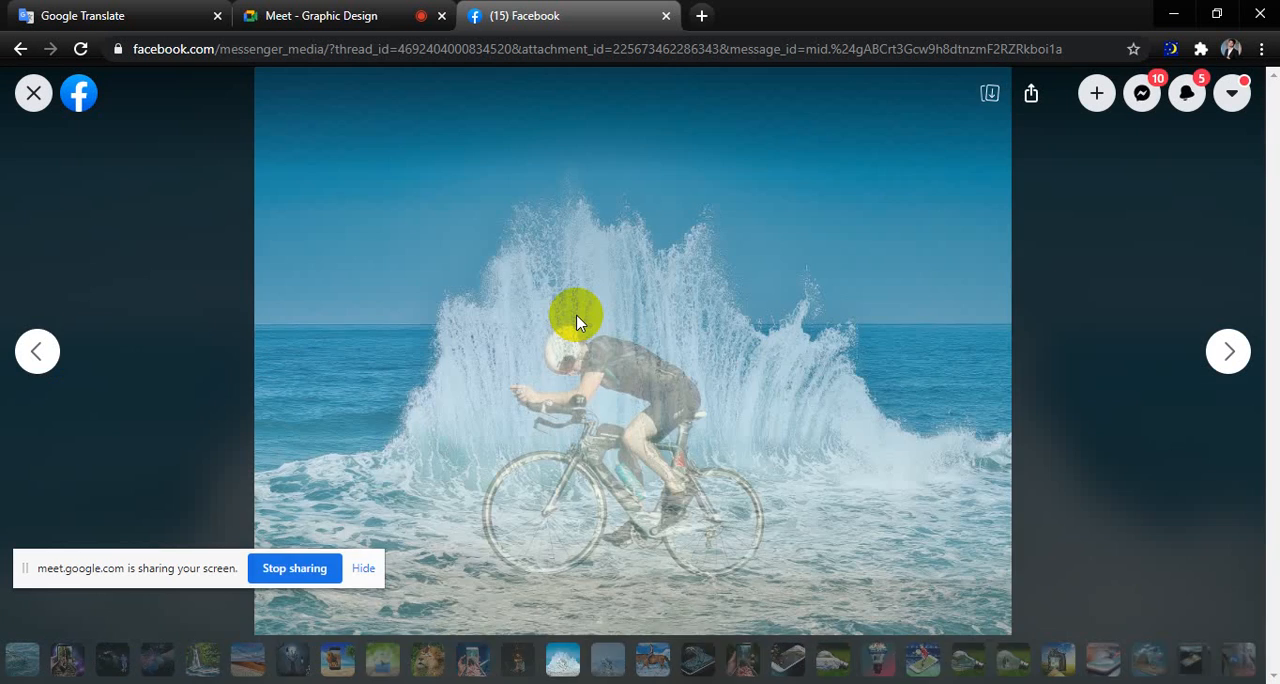
key("Right")
key("Left")
key("Right")
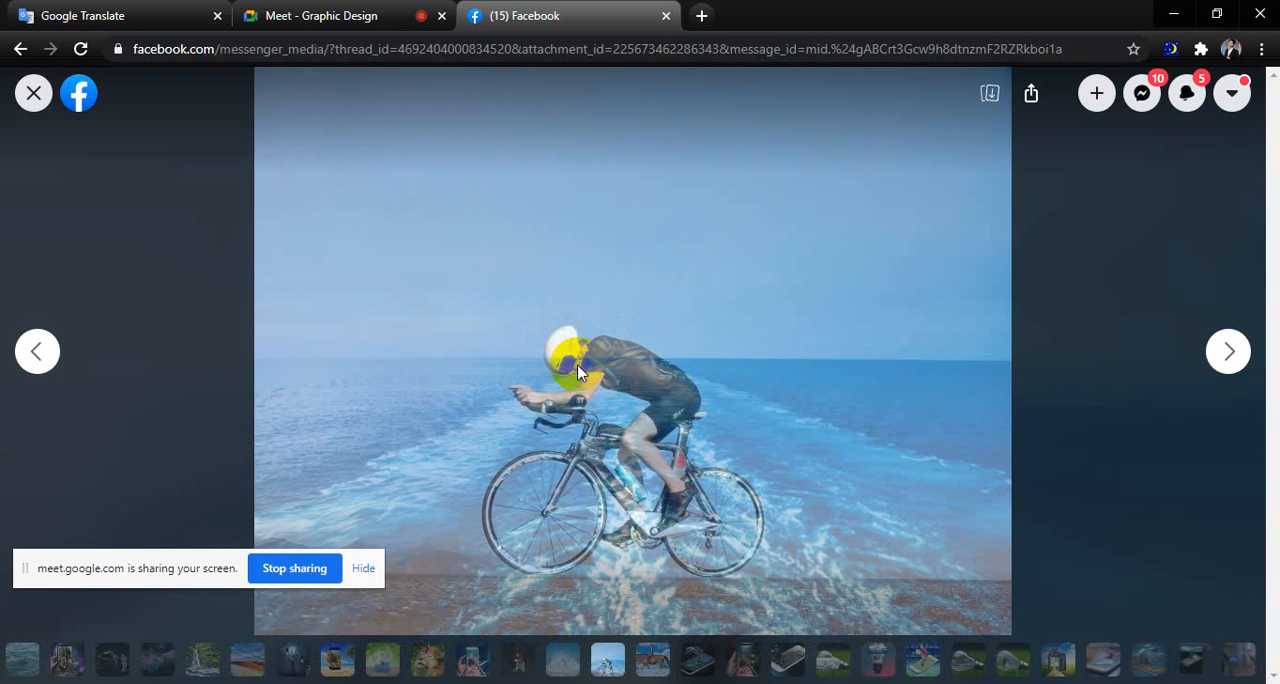
left_click(577, 364)
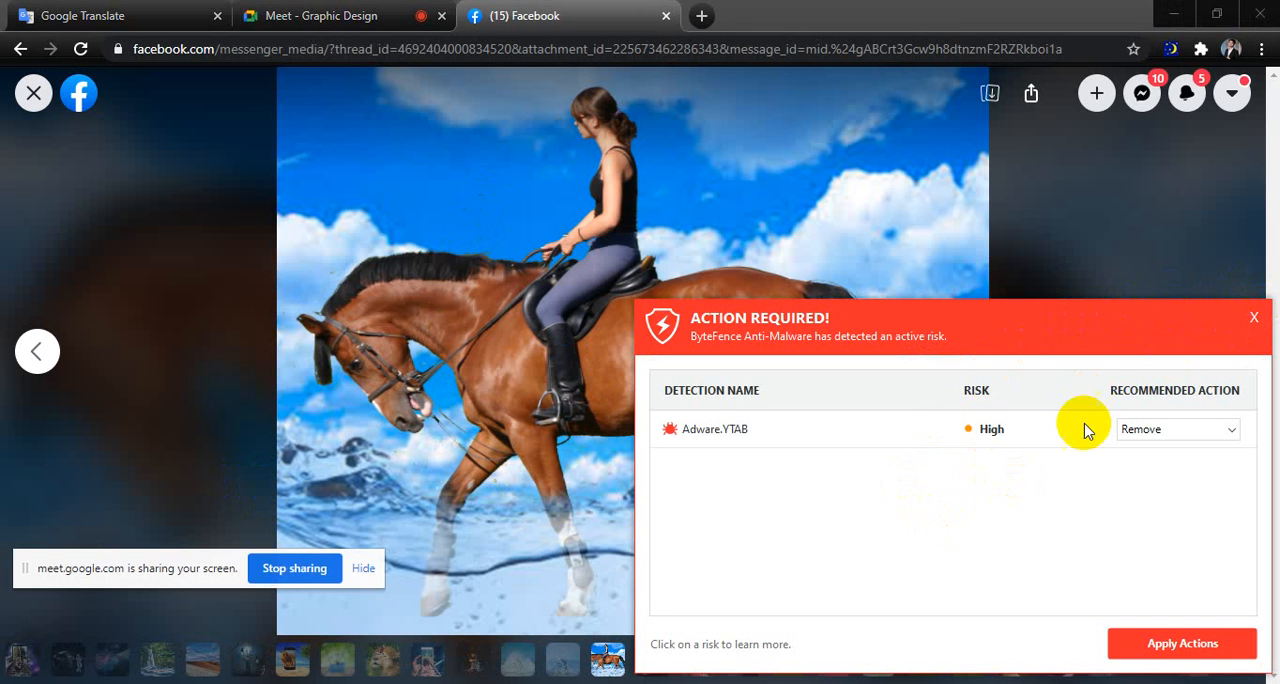
Dismiss the ByteFence risk alert without applying its actions and view the composite of the dolphin leaping from a phone.
left_click(1258, 320)
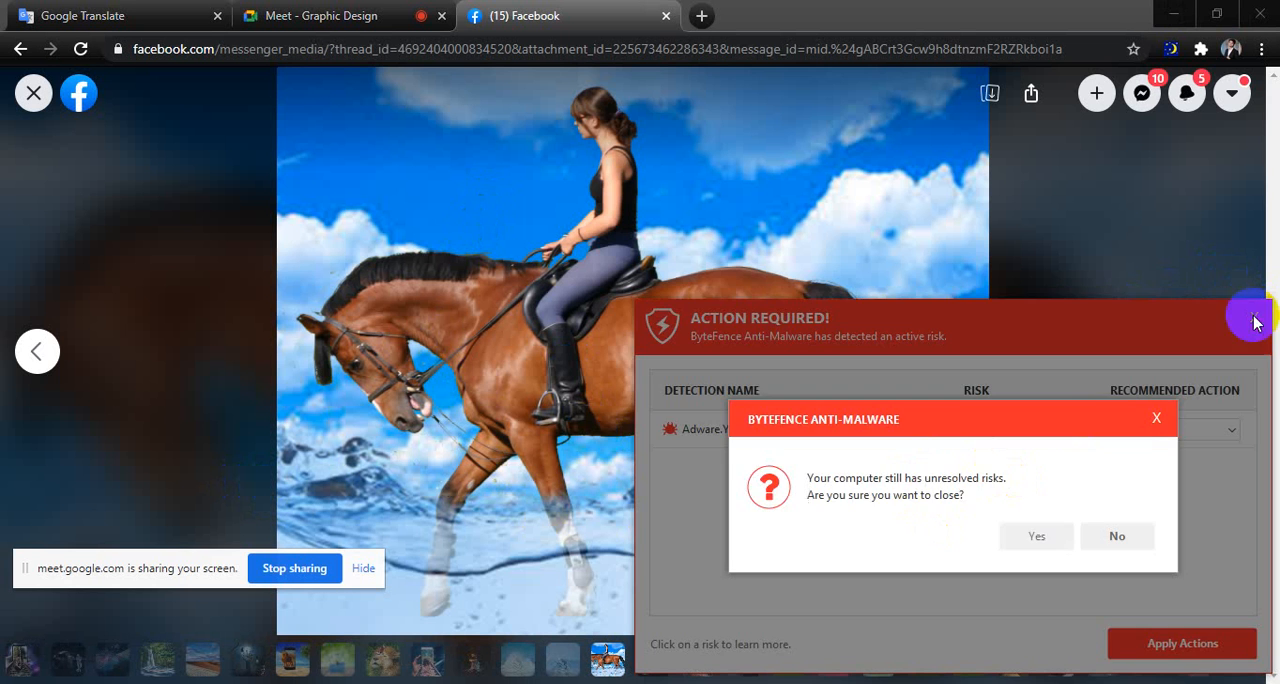
left_click(1054, 535)
key("Right")
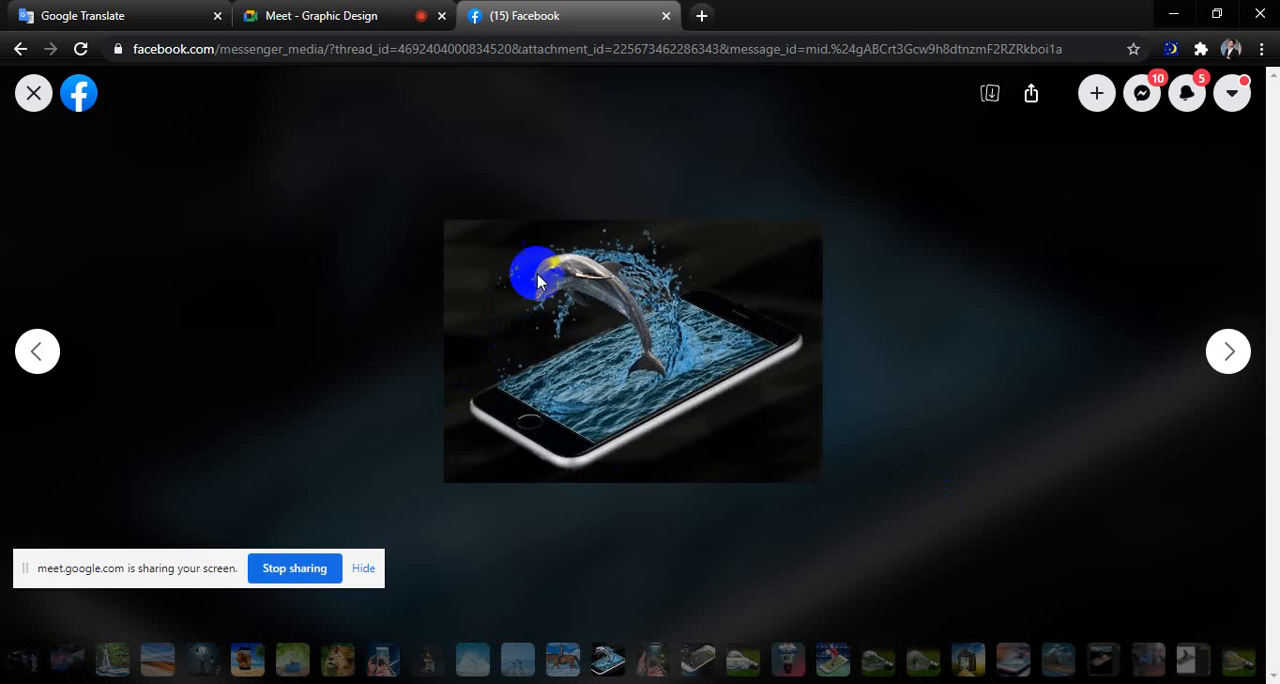
Admit everyone waiting to join the Meet call and return to the dolphin composite on Facebook.
left_click(418, 14)
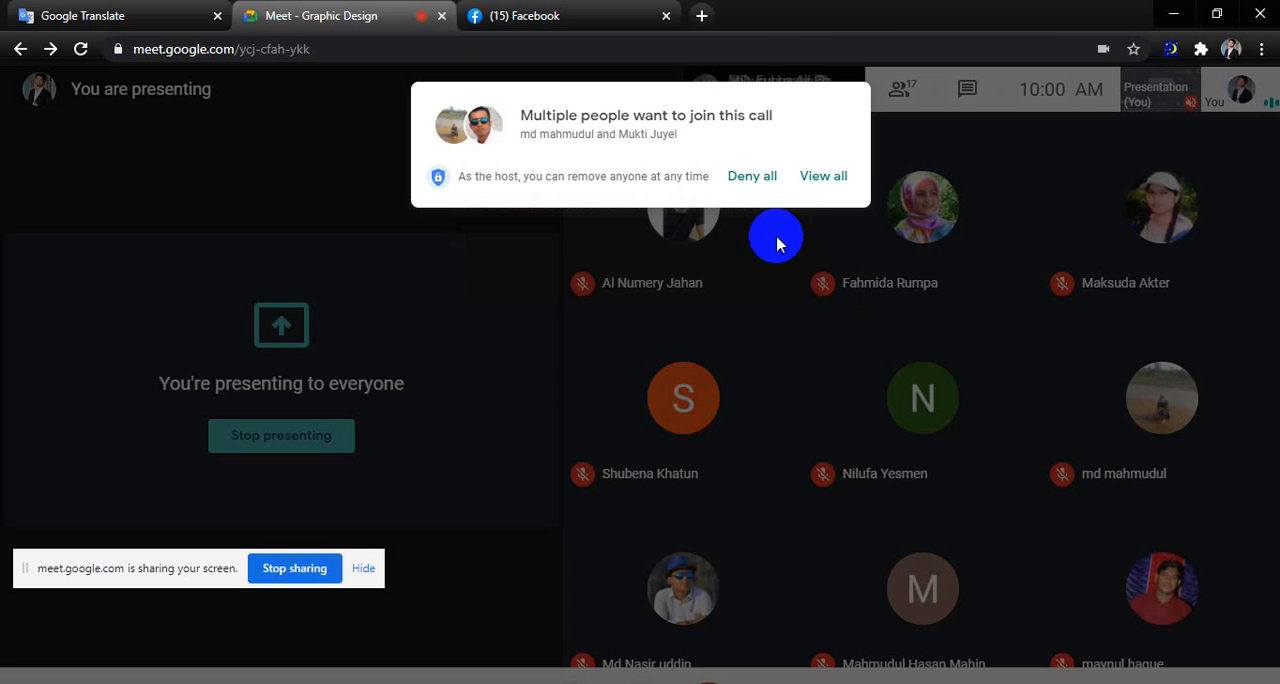
left_click(823, 176)
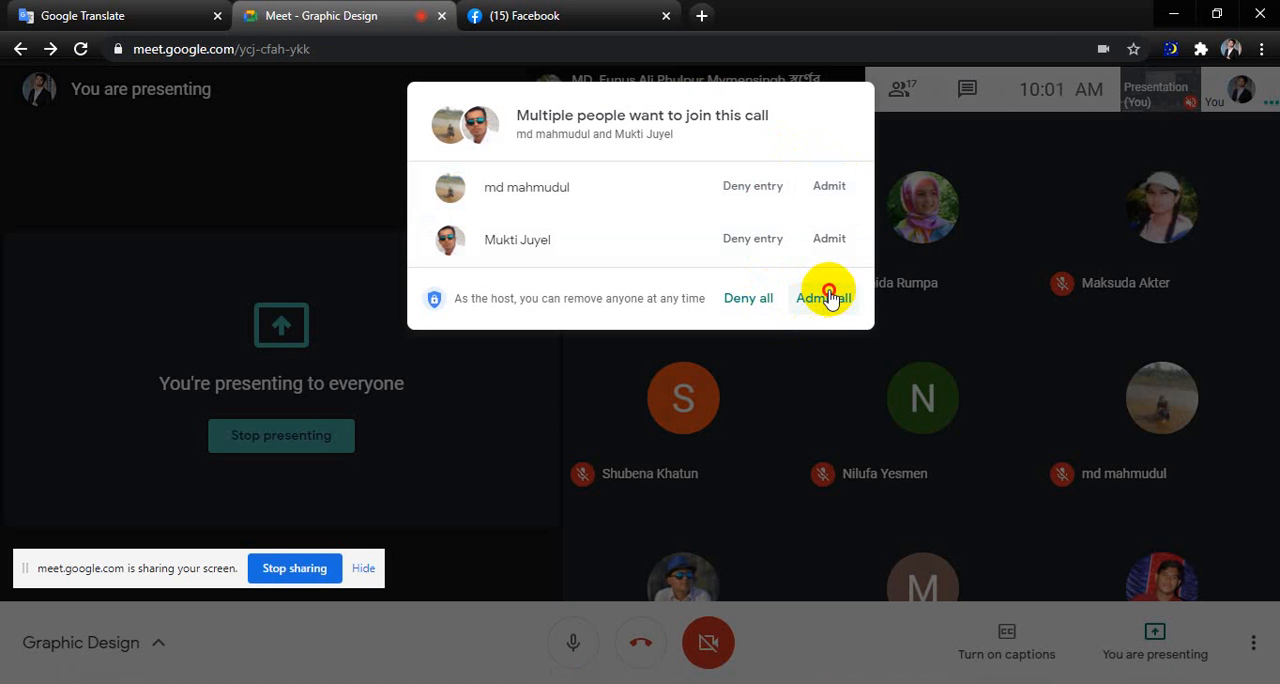
left_click(828, 298)
left_click(640, 16)
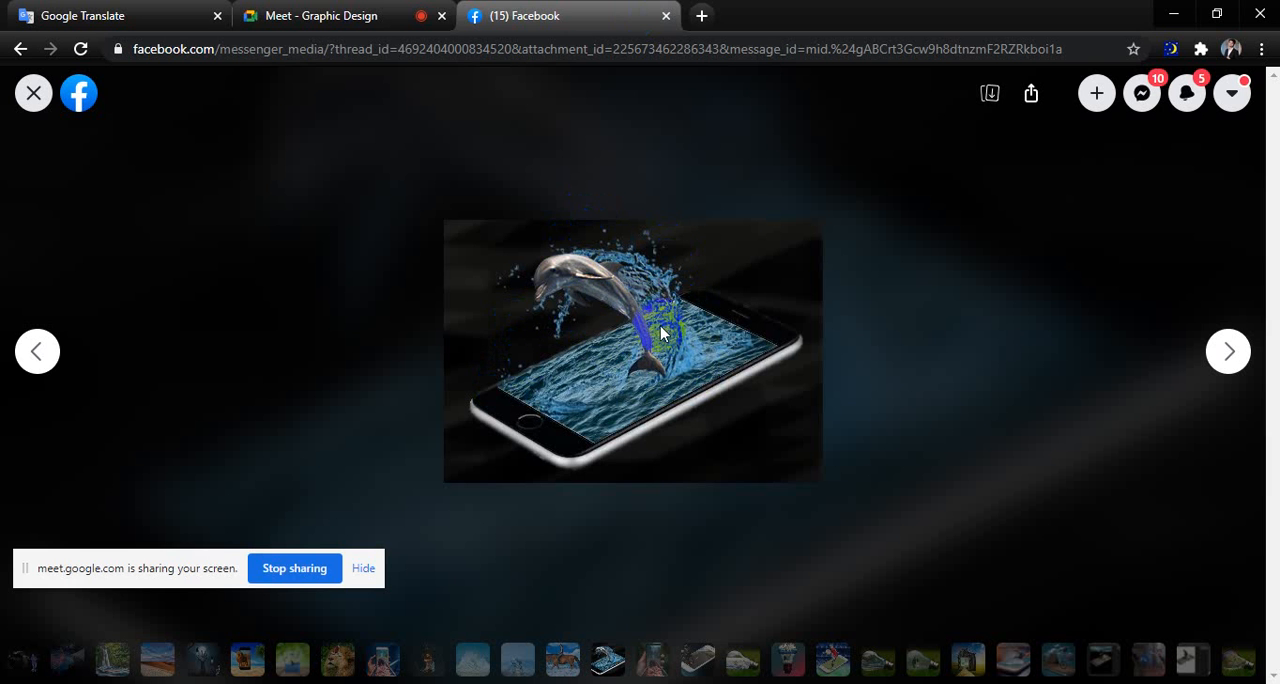
View the composites of the phone with railway tracks against greenery, the motorcyclist on a phone and the fishing scene in a bulb.
key("Right")
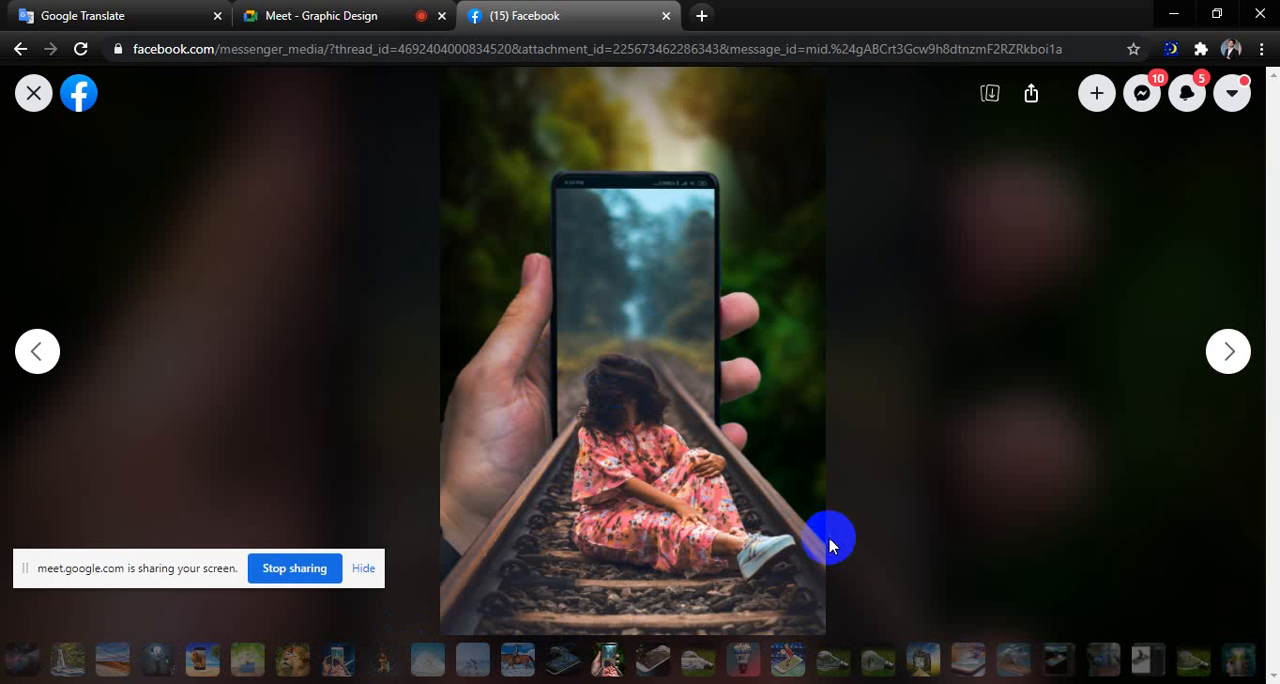
key("Right")
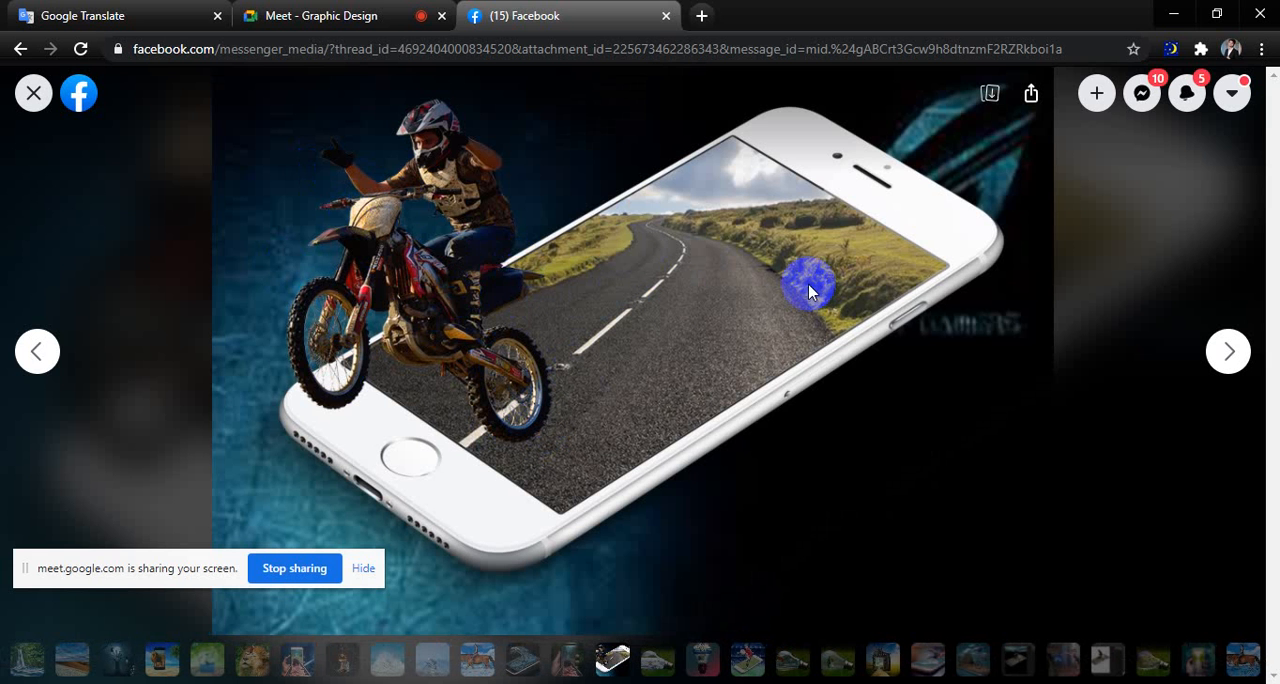
key("Right")
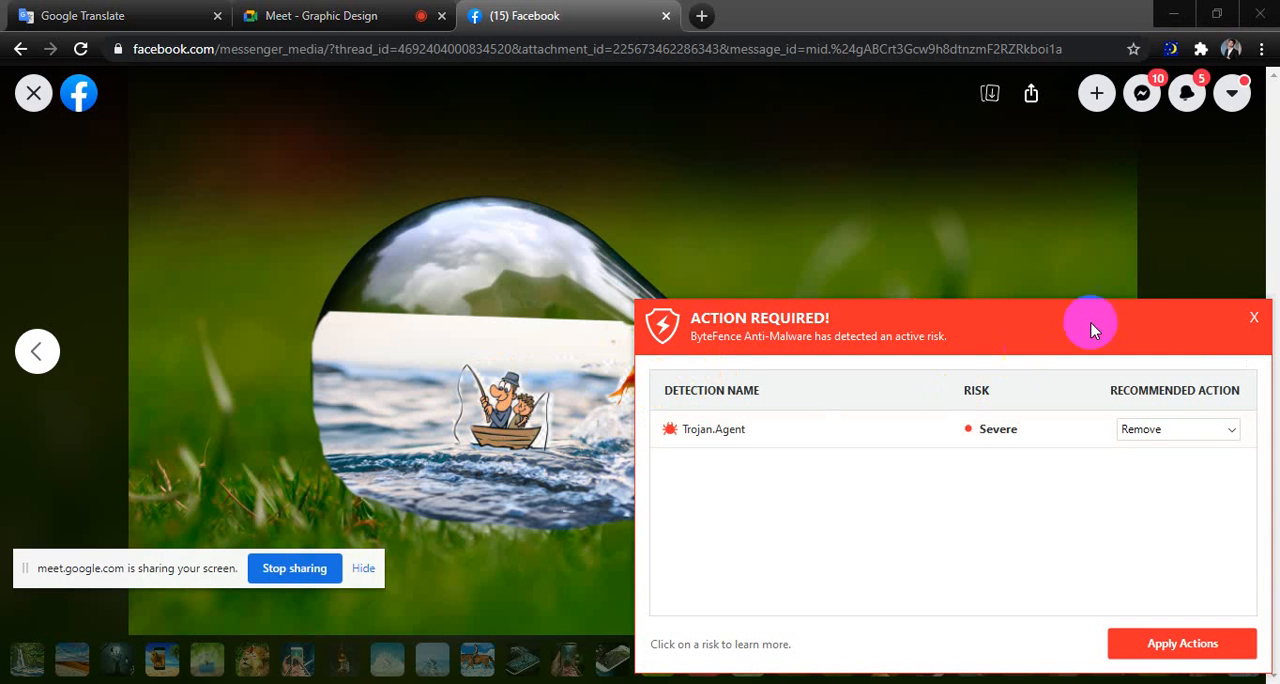
Close the ByteFence alert without applying its actions and move the un-maximized browser window aside to expose the desktop.
left_click(1254, 317)
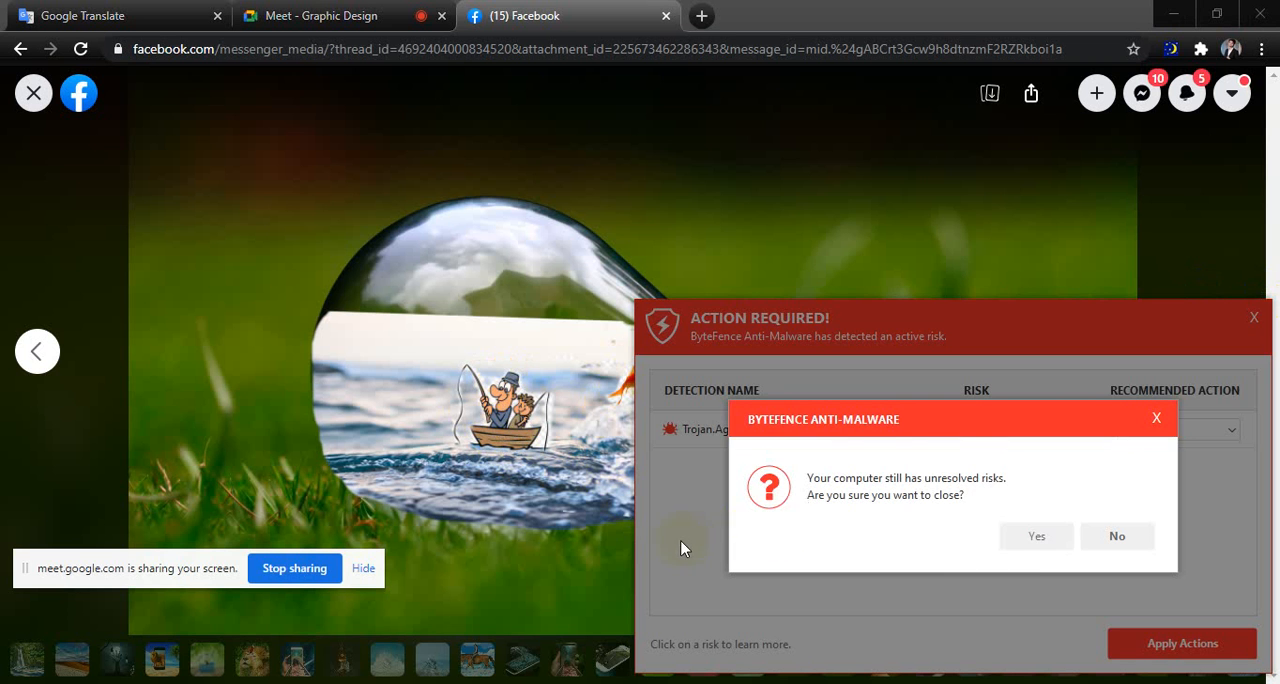
left_click(1030, 538)
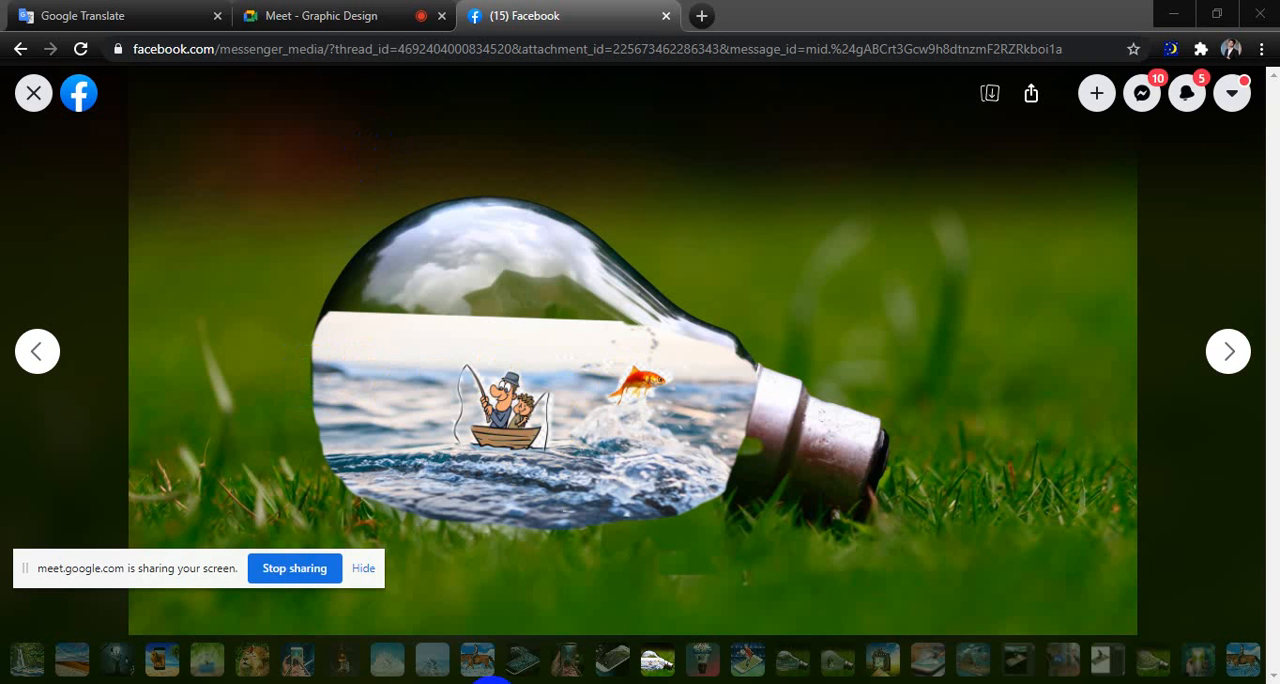
left_click_drag(966, 11, 413, 55)
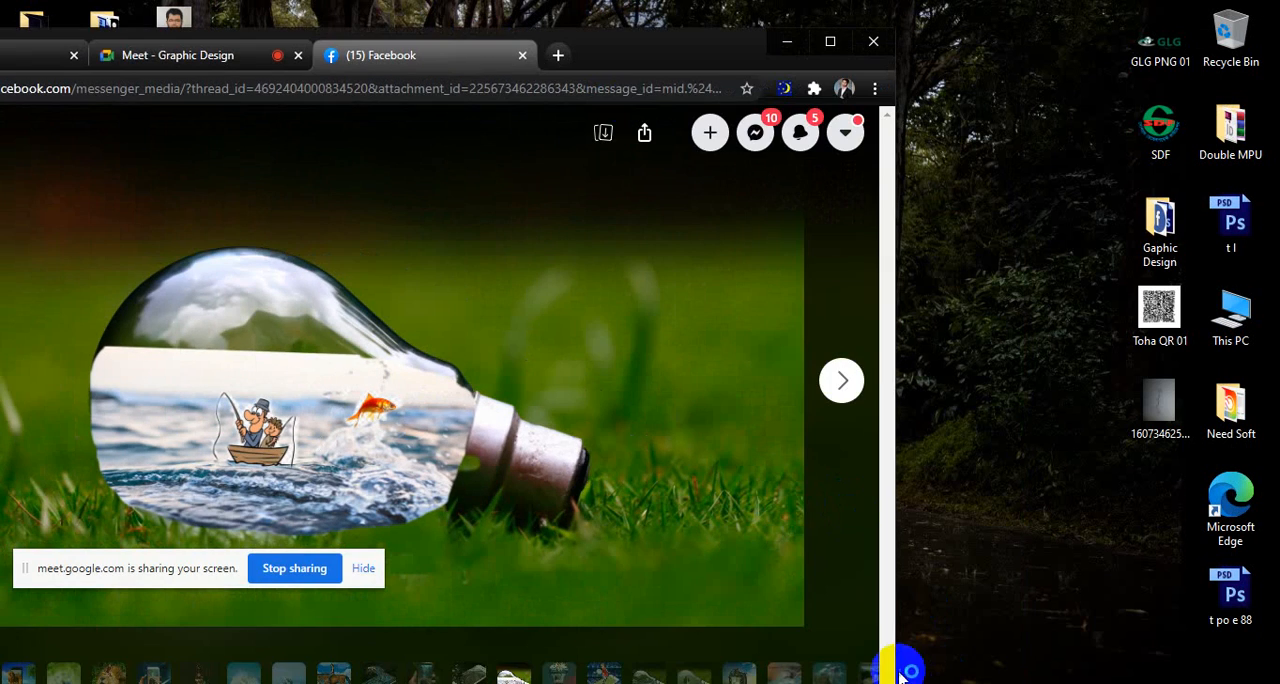
Move the browser window clear of the desktop shortcuts and open the Nakal folder.
key("super+e")
left_click(1256, 10)
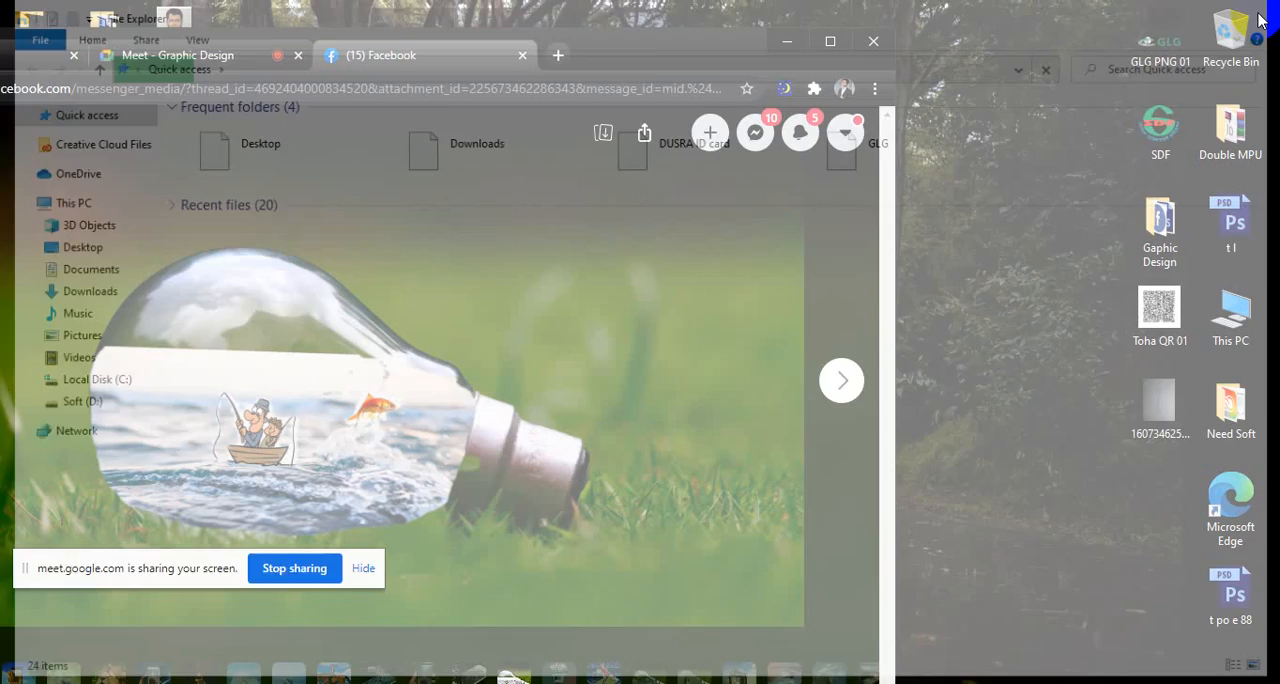
left_click_drag(580, 57, 942, 131)
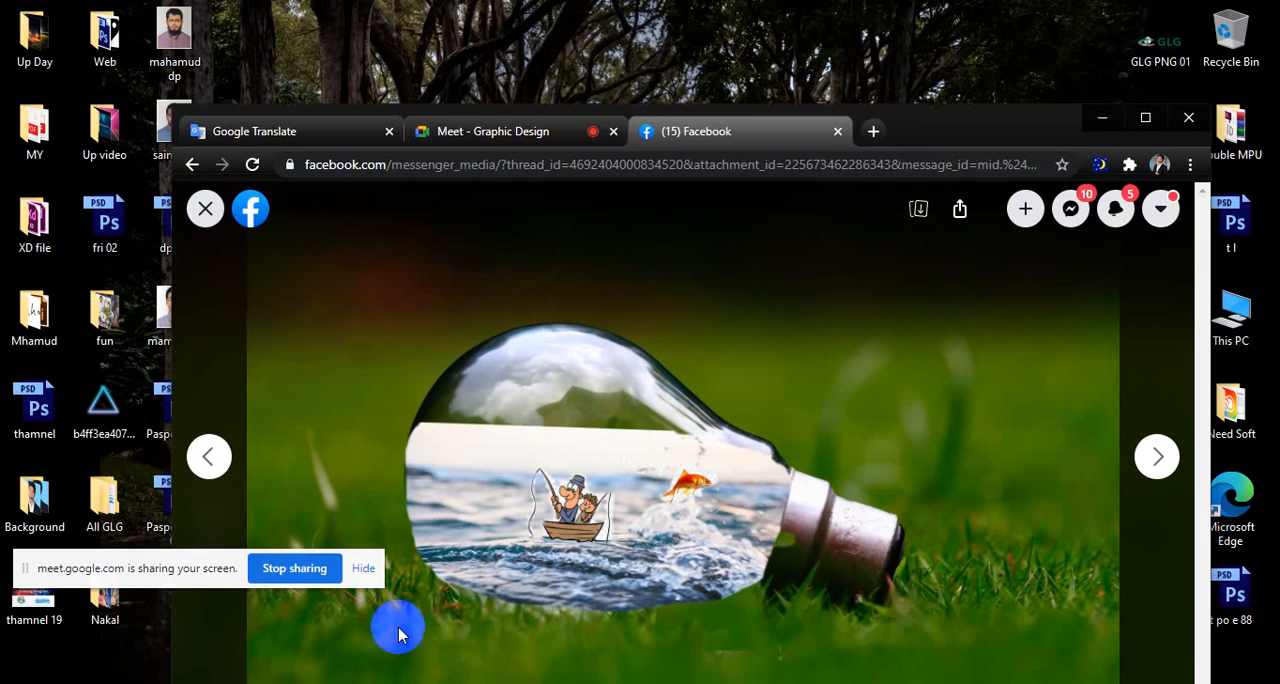
left_click(112, 602)
double_click(120, 606)
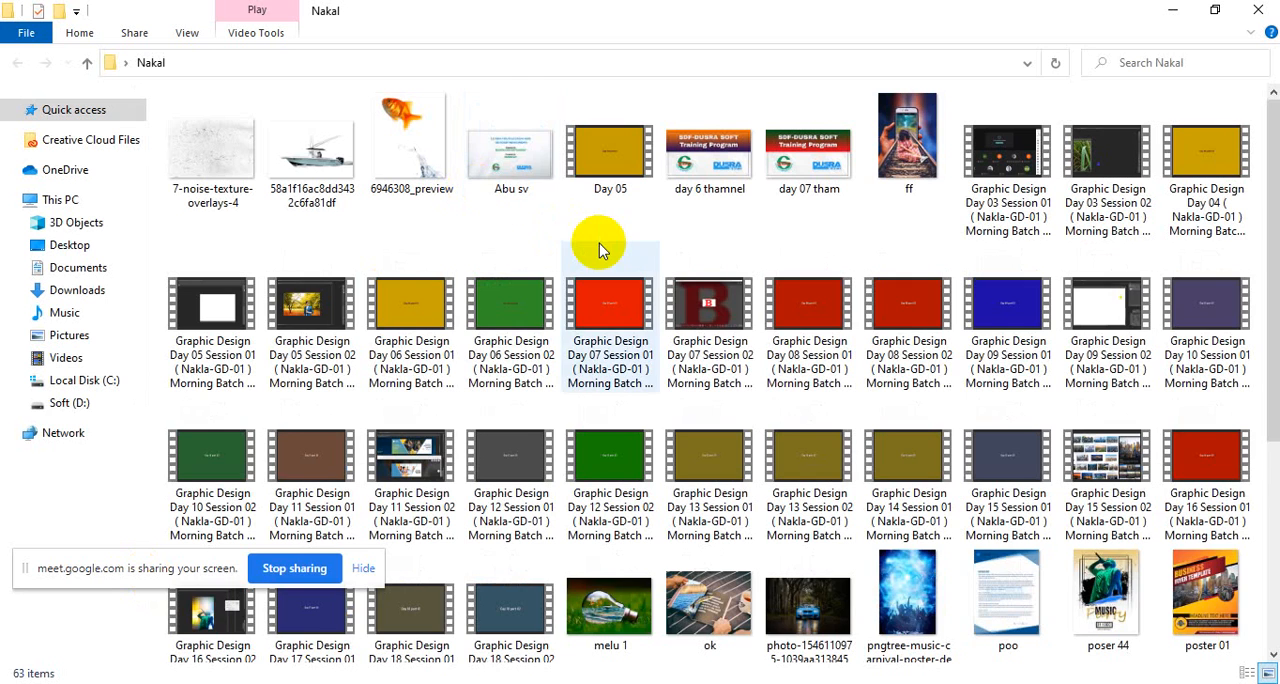
Find the melu 1 image in the Nakal folder and open it for viewing.
scroll(895, 315, "down", 3)
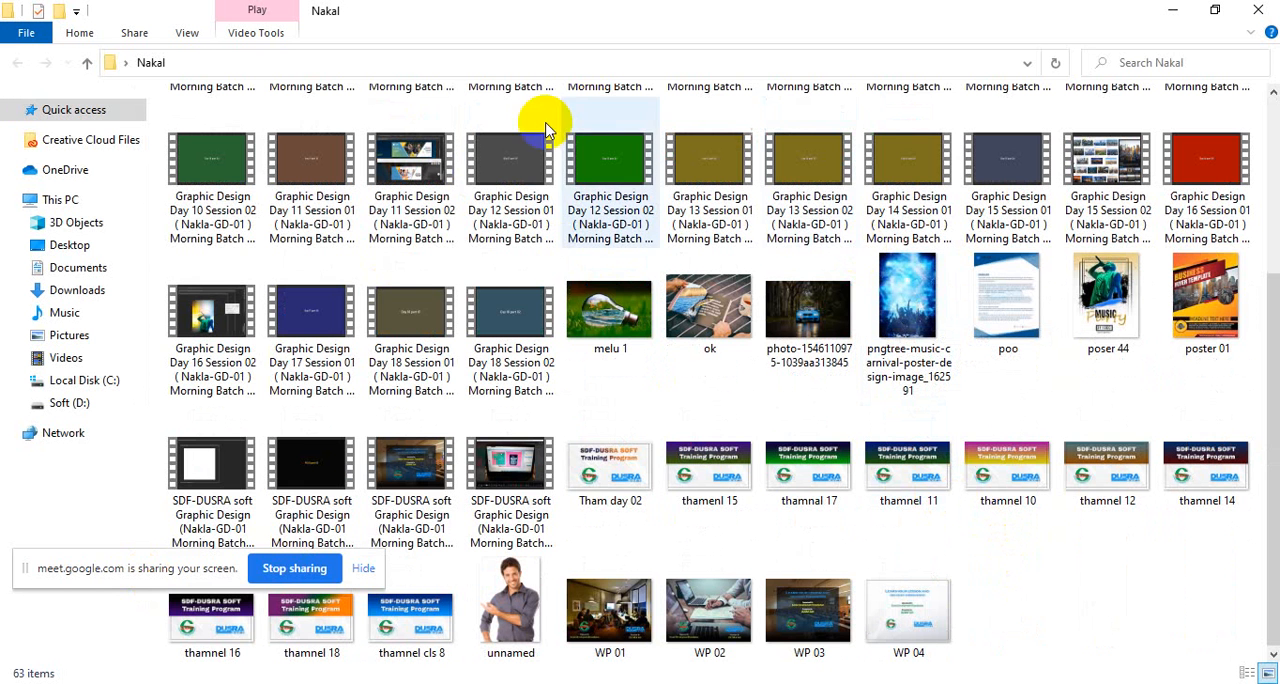
left_click(597, 322)
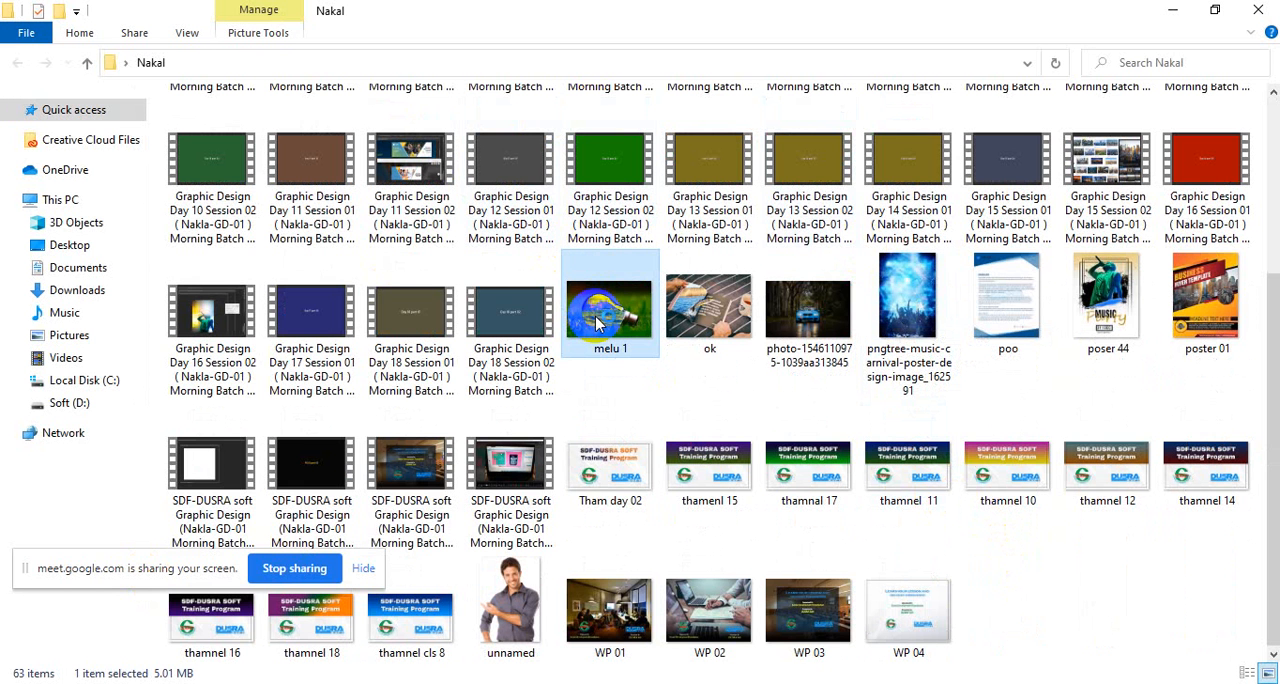
double_click(597, 322)
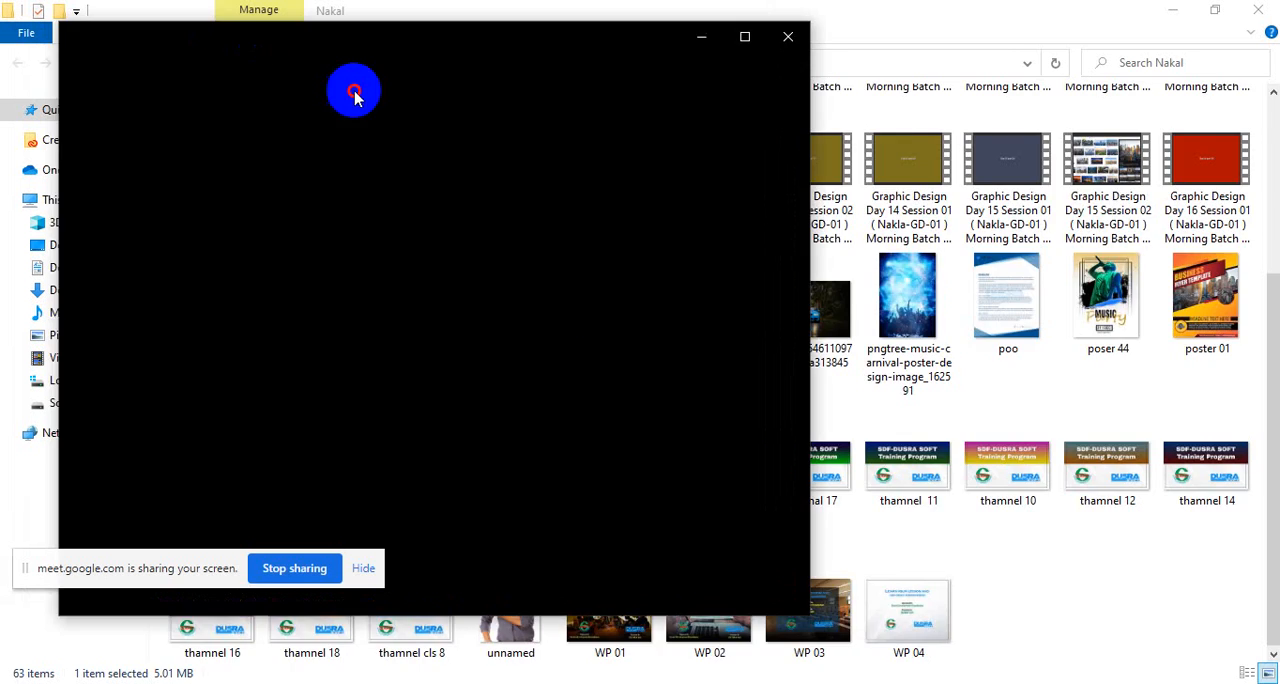
Shrink the Facebook window and arrange it beside the melu 1 photo to compare the two light-bulb composites.
left_click_drag(355, 92, 860, 83)
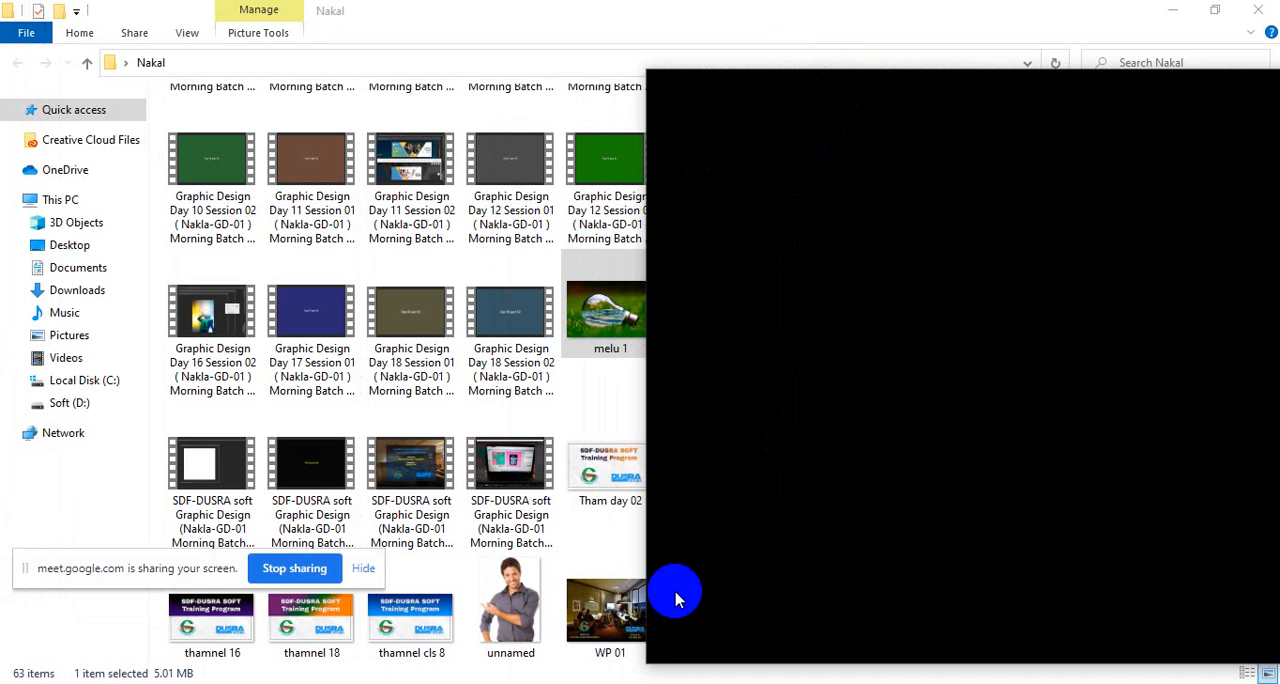
left_click(646, 609)
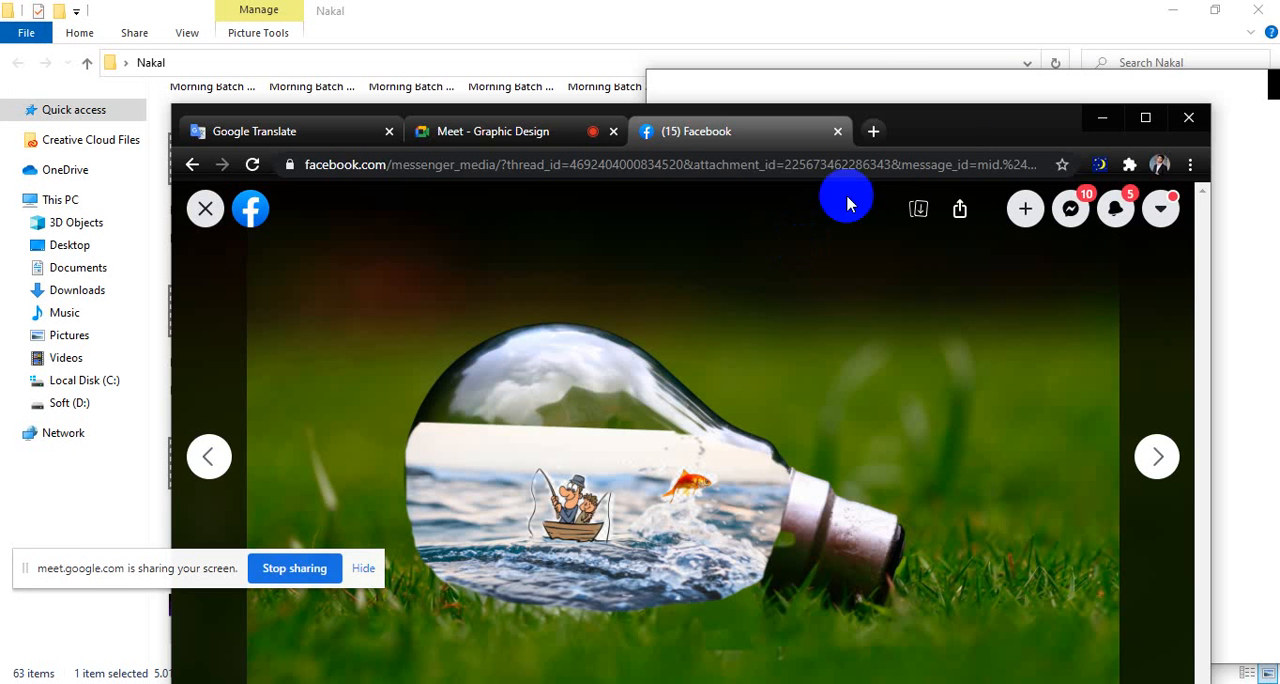
left_click_drag(1210, 260, 960, 298)
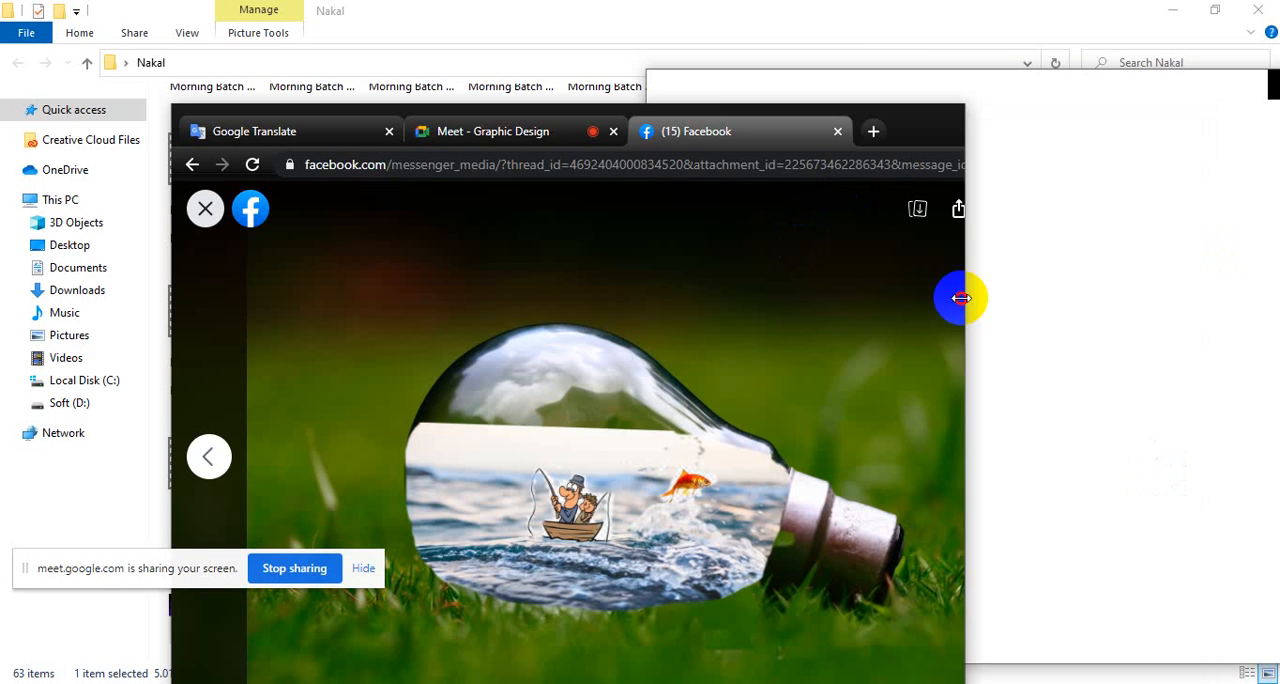
left_click_drag(800, 138, 676, 49)
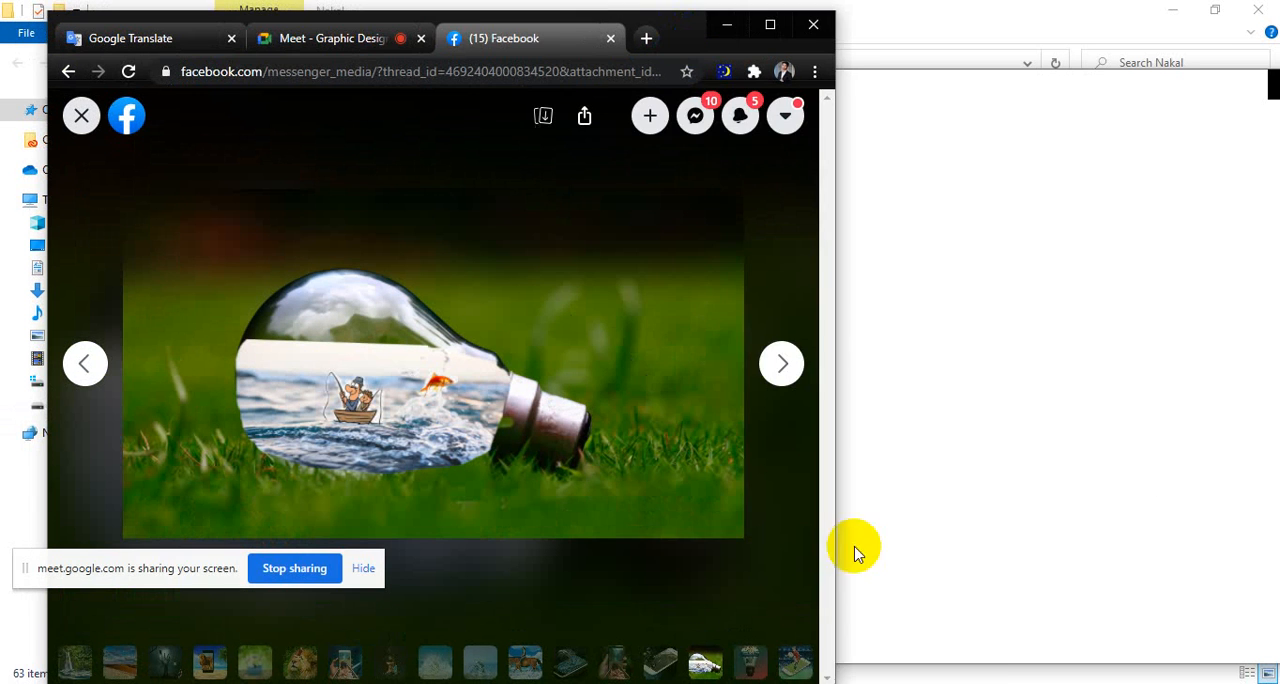
left_click_drag(822, 648, 667, 625)
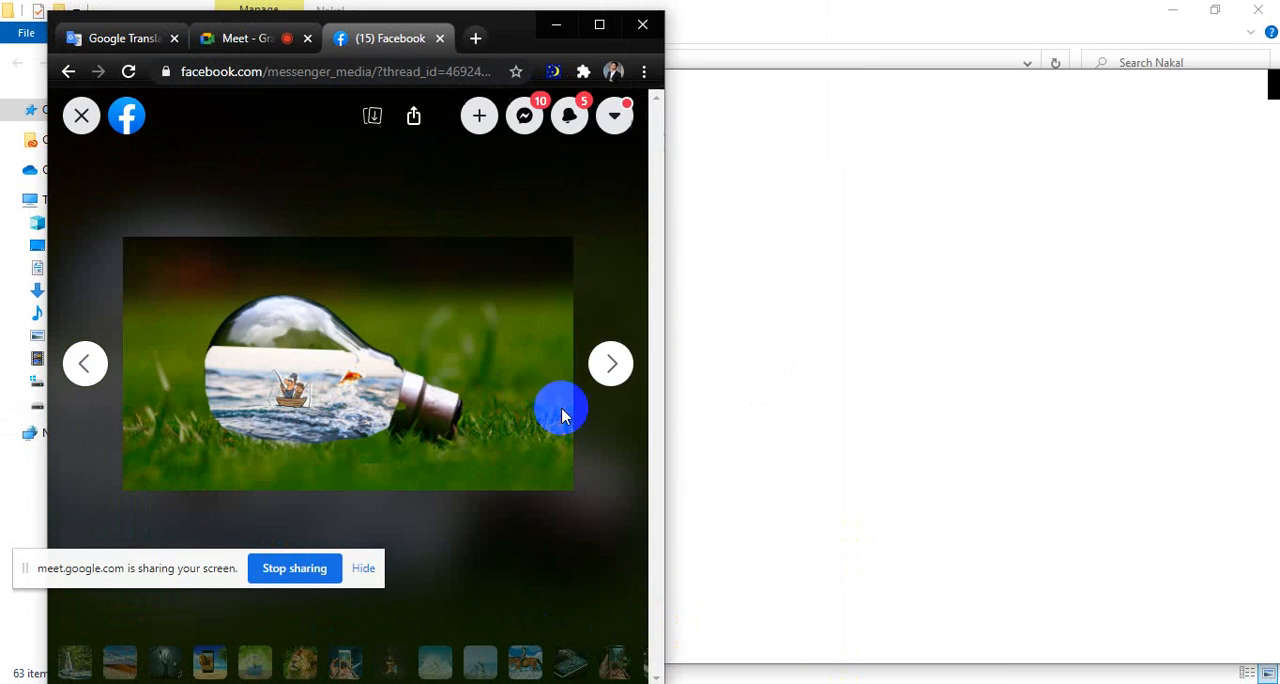
left_click(913, 92)
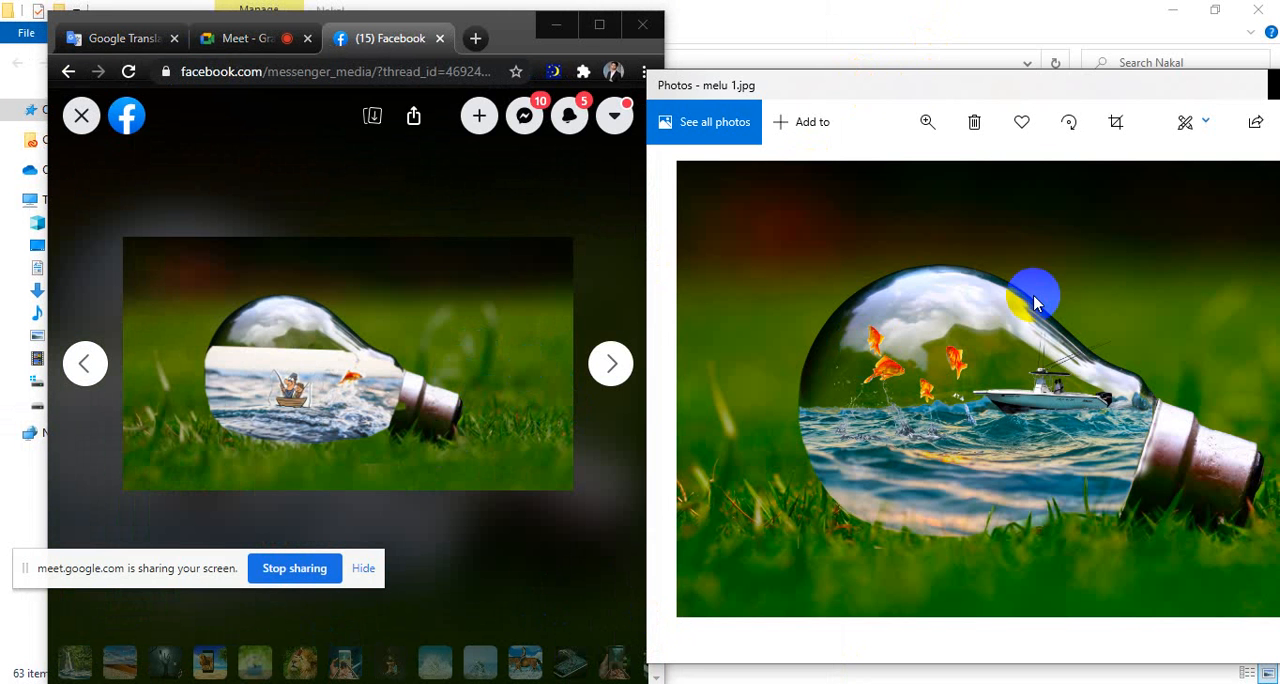
left_click(928, 124)
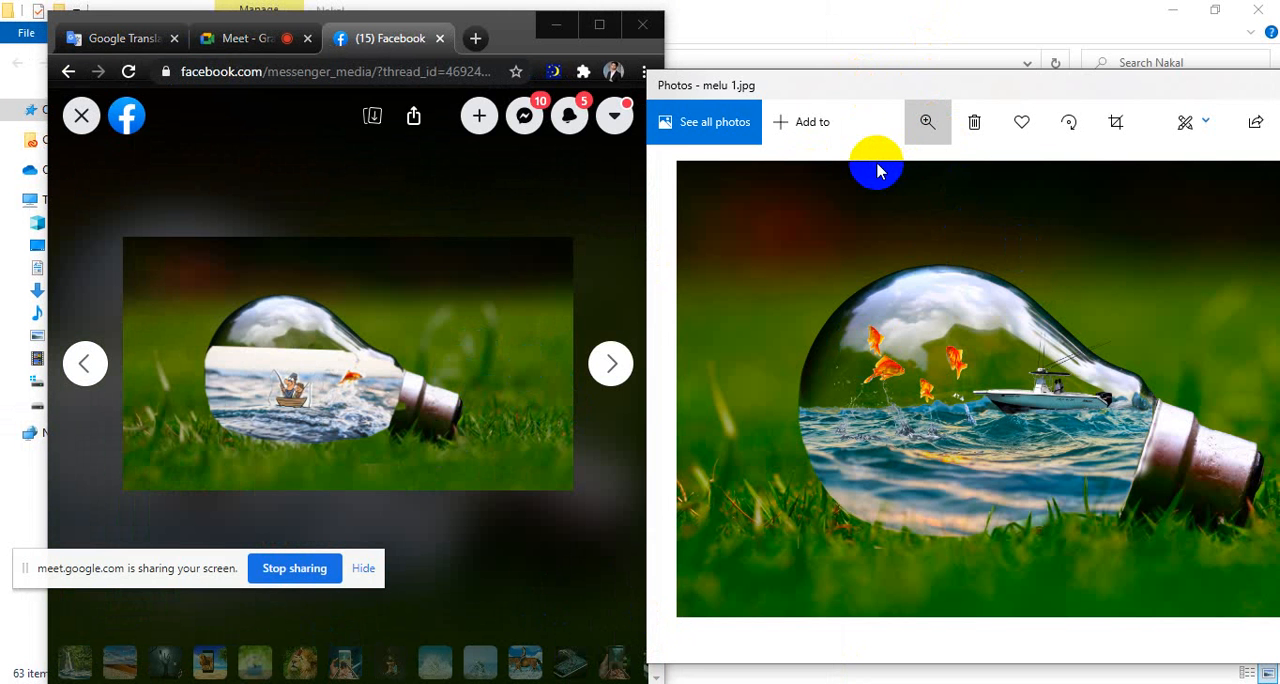
left_click(844, 173)
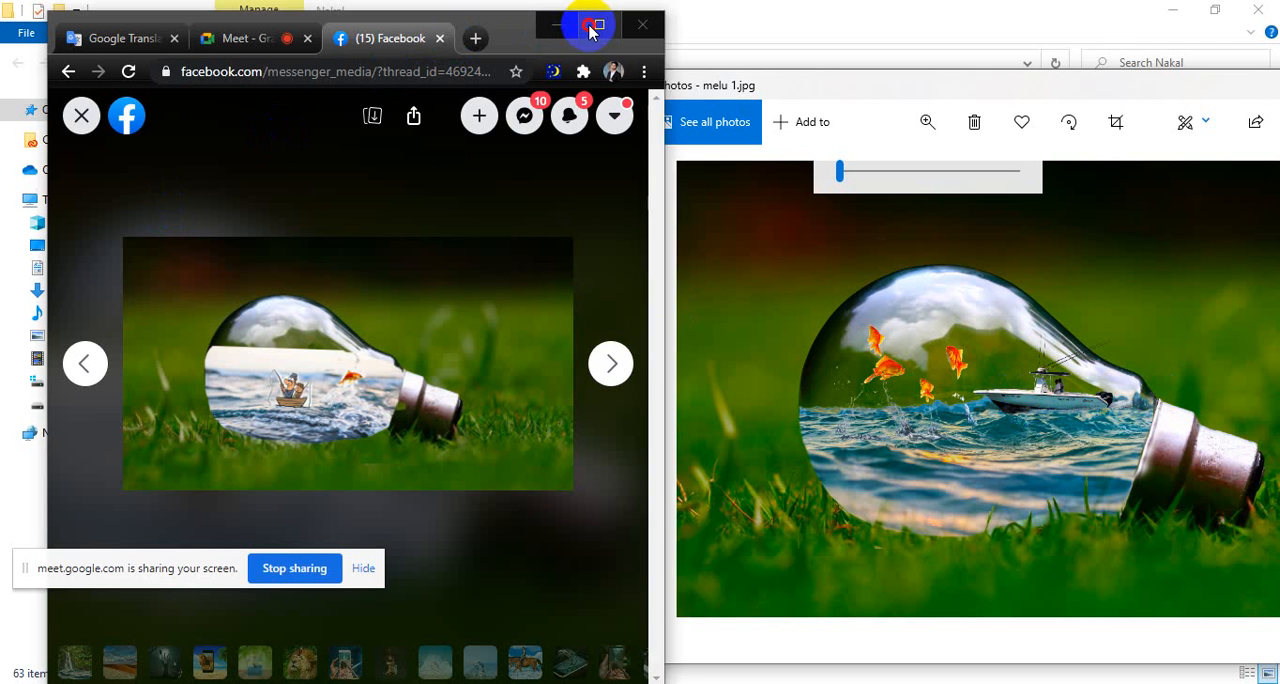
Maximize the Facebook window and view the composites of the fishing bulb, the businesswoman in a bulb and the boy footballer on a phone.
left_click(593, 27)
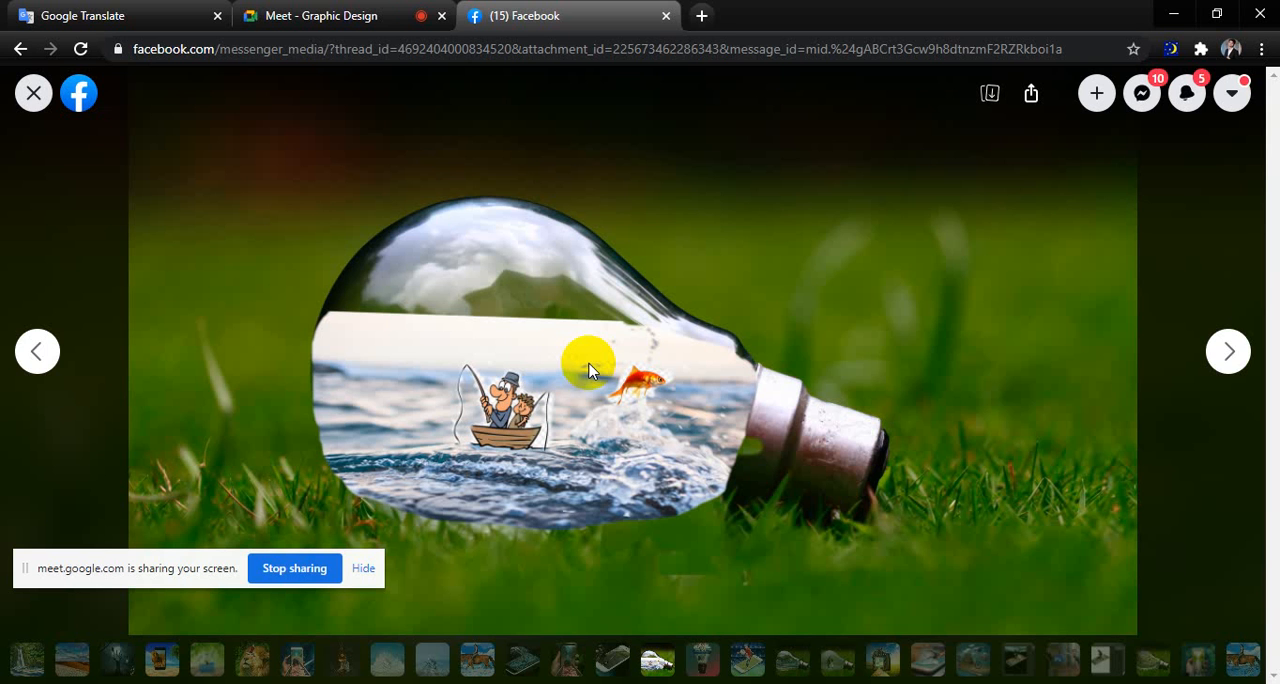
left_click(680, 549)
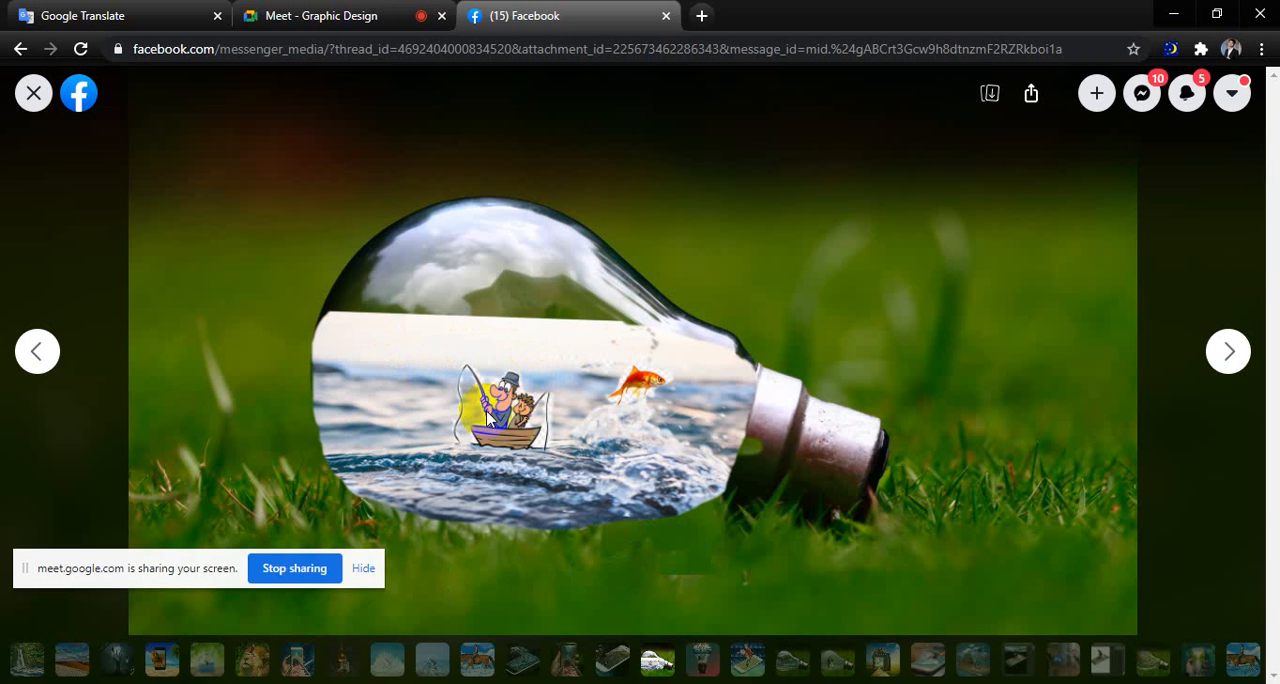
left_click(352, 242)
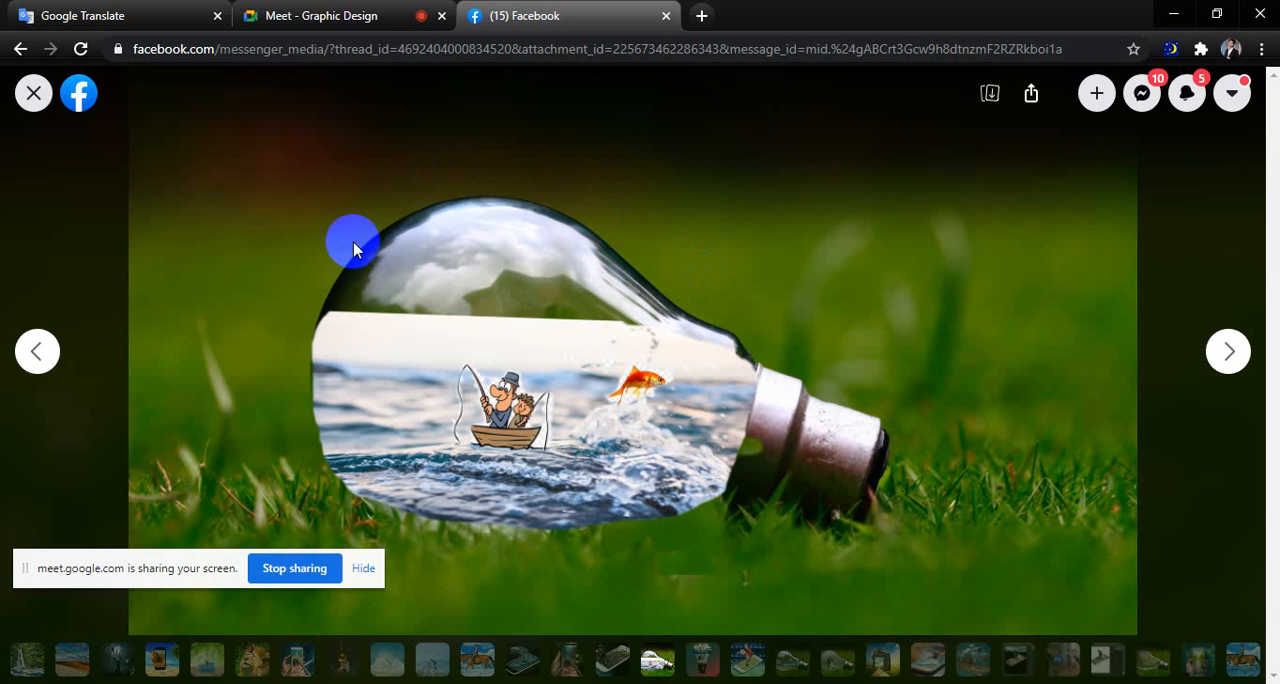
left_click(737, 388)
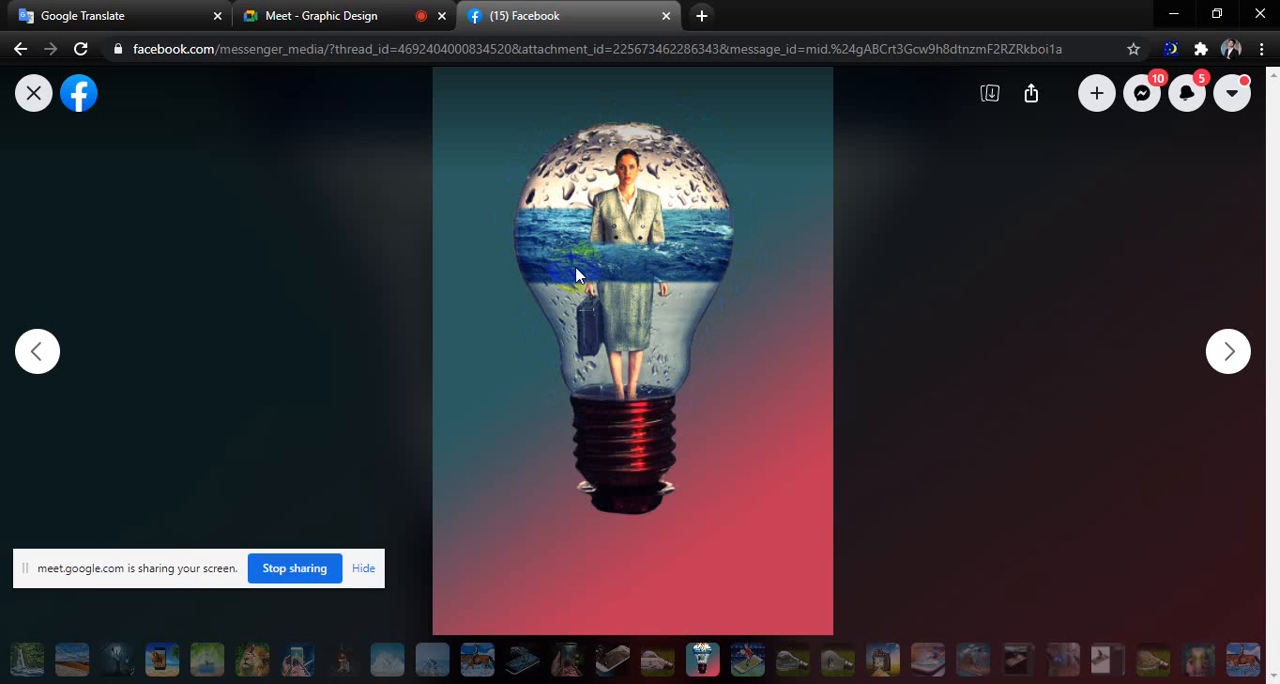
left_click(674, 234)
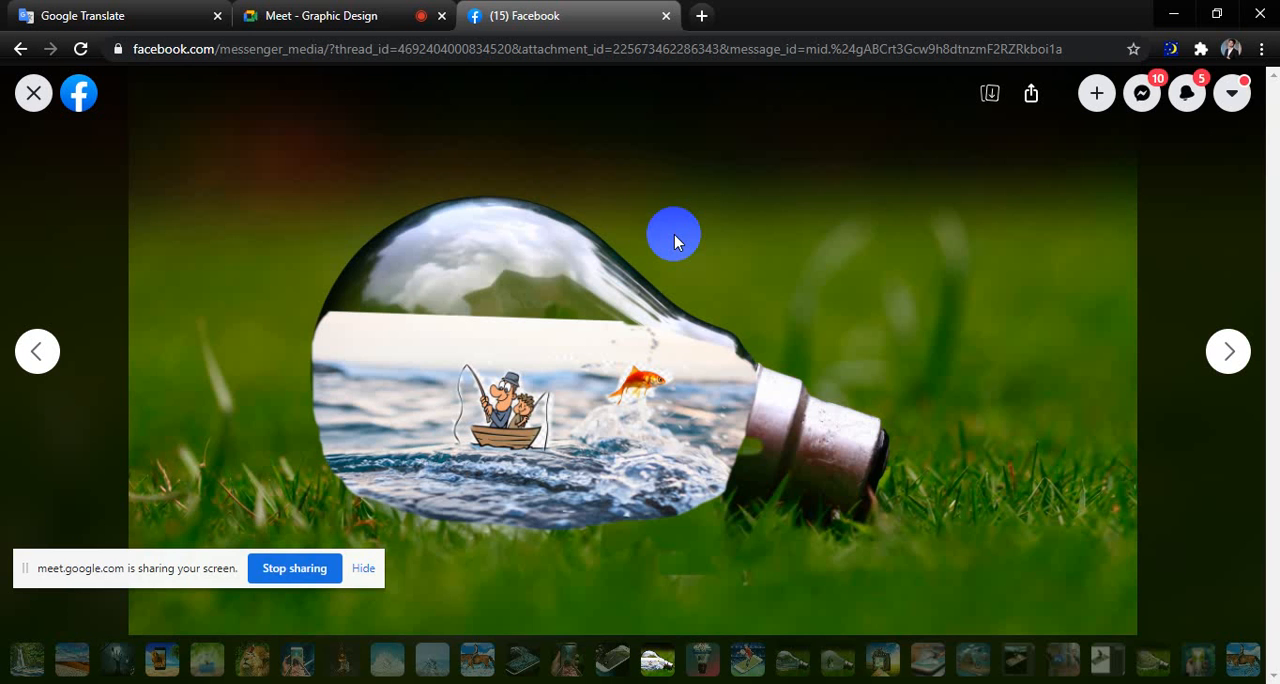
left_click(674, 234)
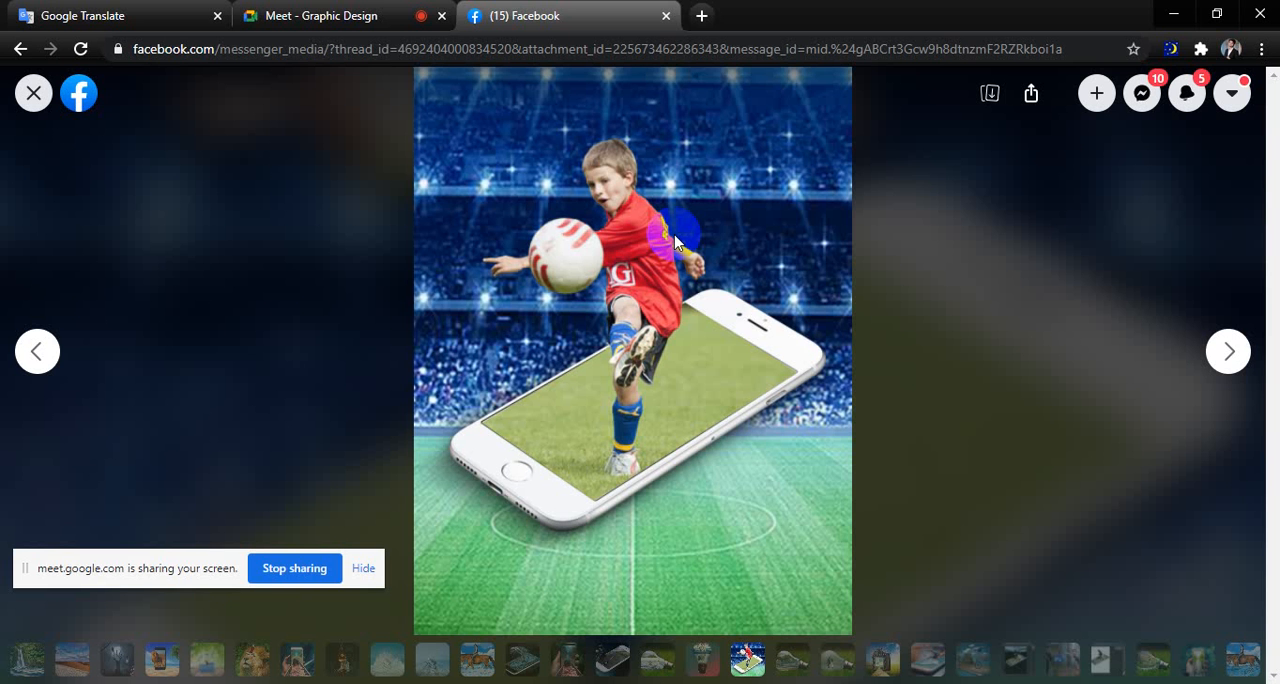
View the composites of the dolphin bulb, the couple in a bulb, the camera road, the water footballer and the cyclist on a phone.
left_click(674, 240)
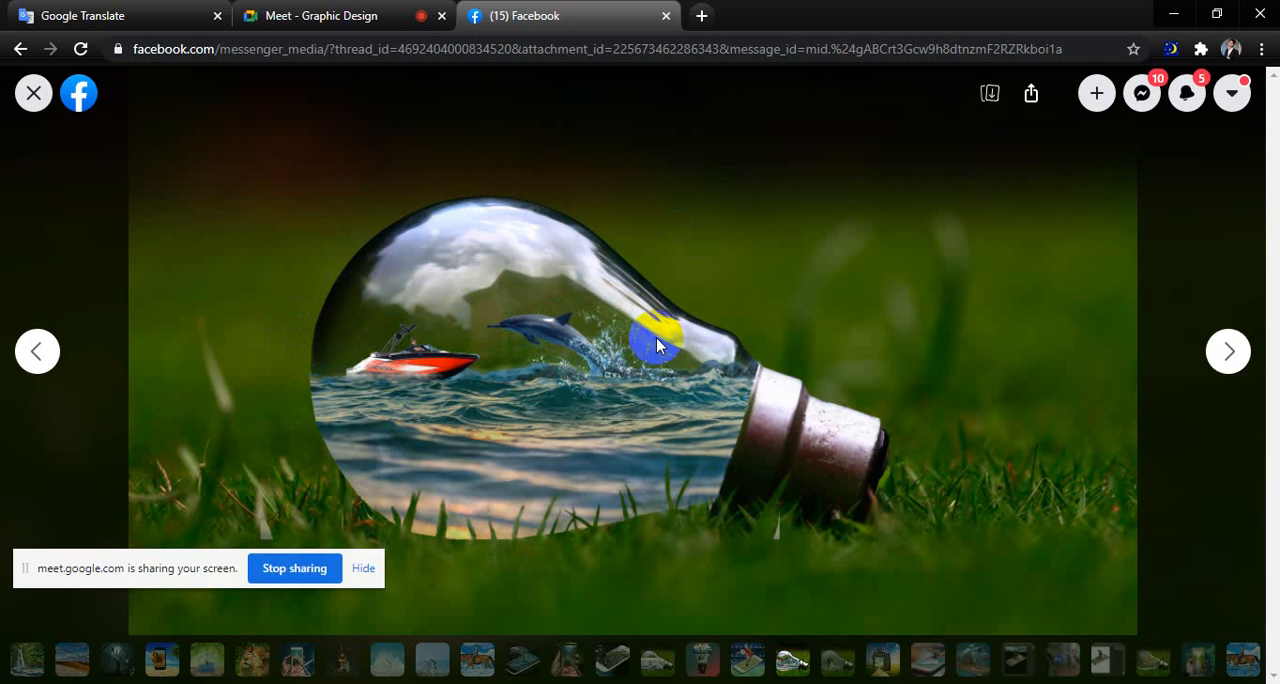
left_click(640, 416)
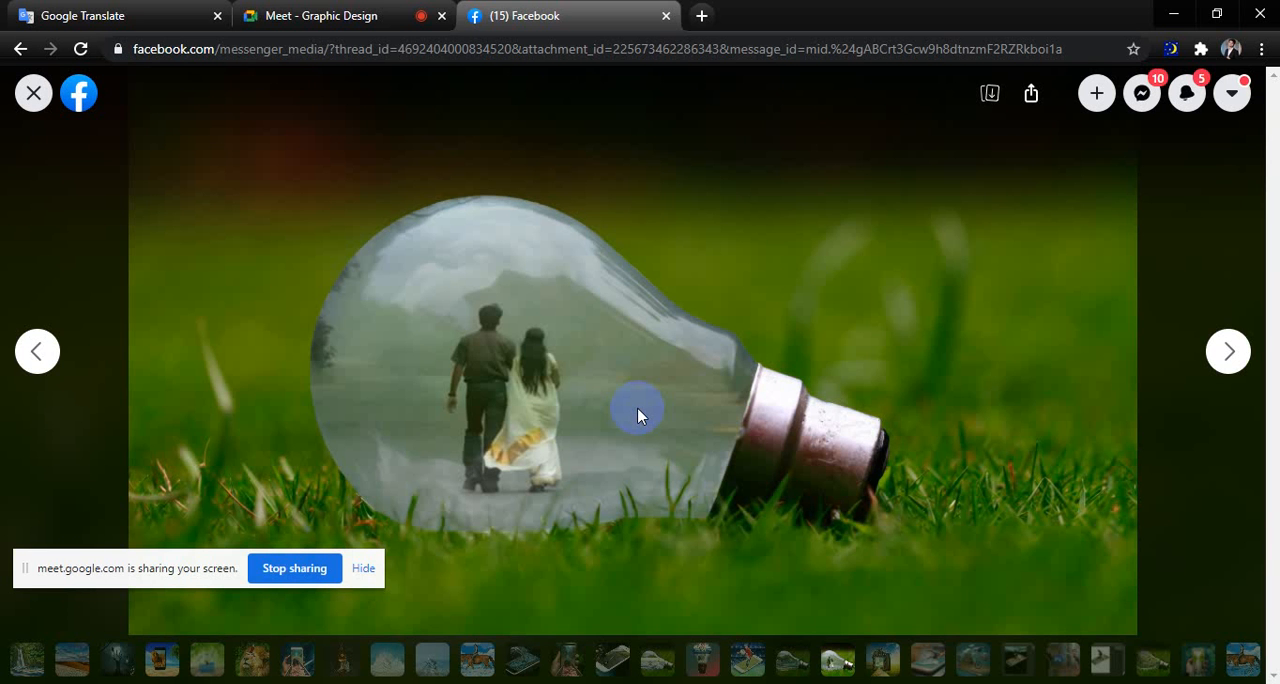
left_click(637, 407)
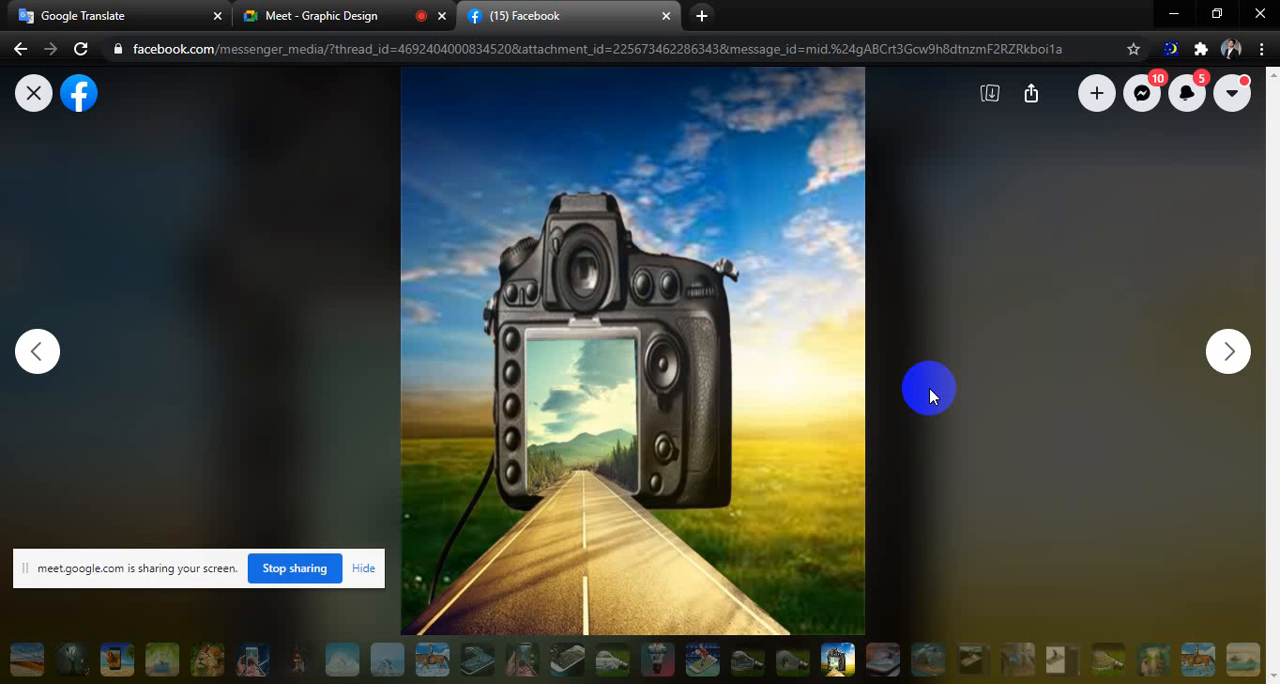
key("Right")
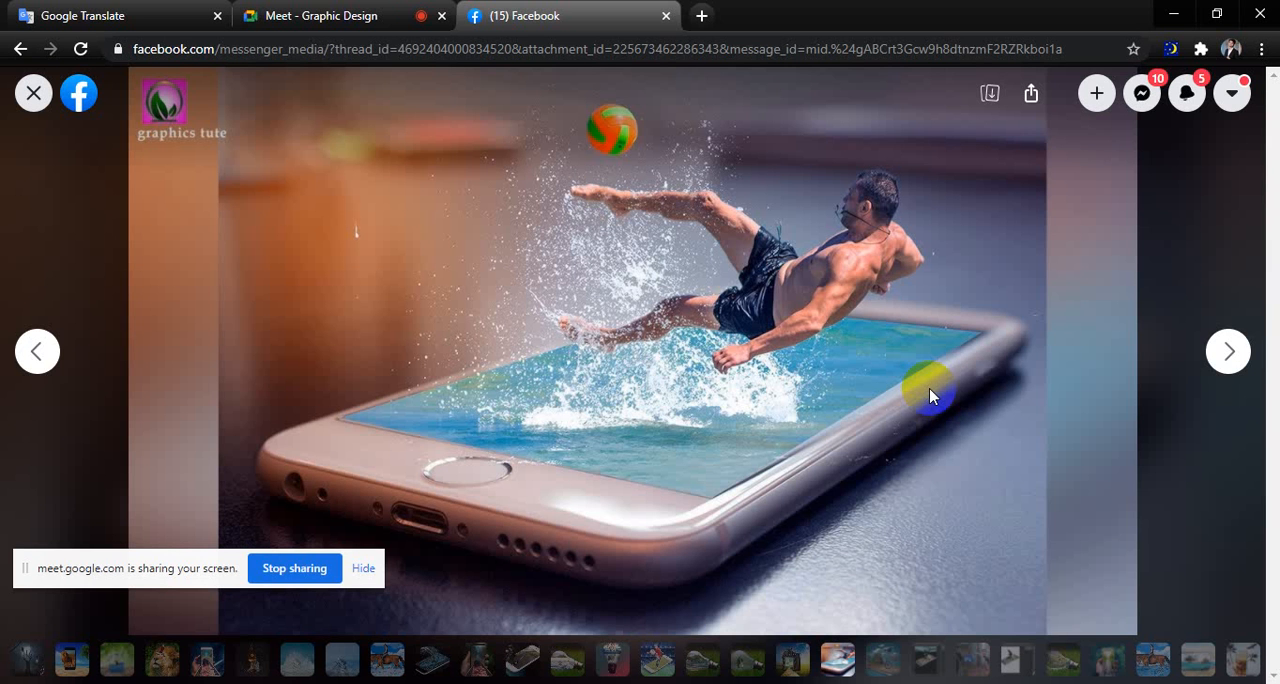
key("Right")
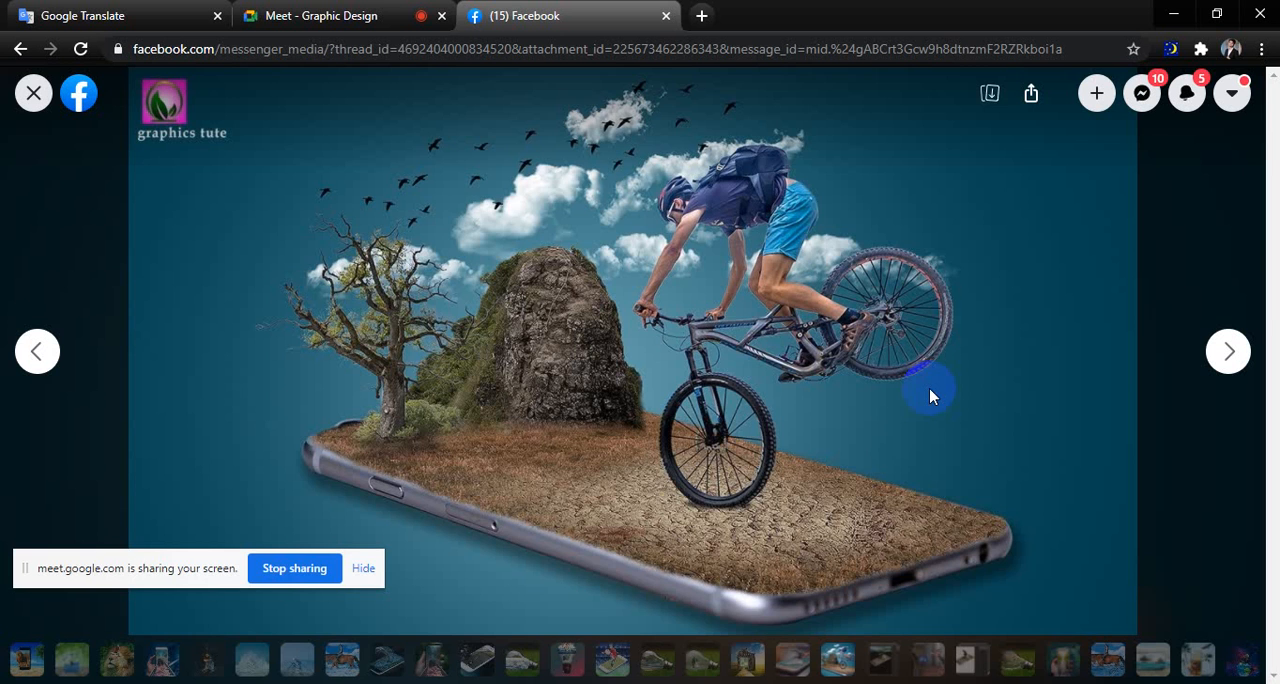
View the muddy phone composite in Photoshop, the before-and-after forest portrait and the images following it.
key("Right")
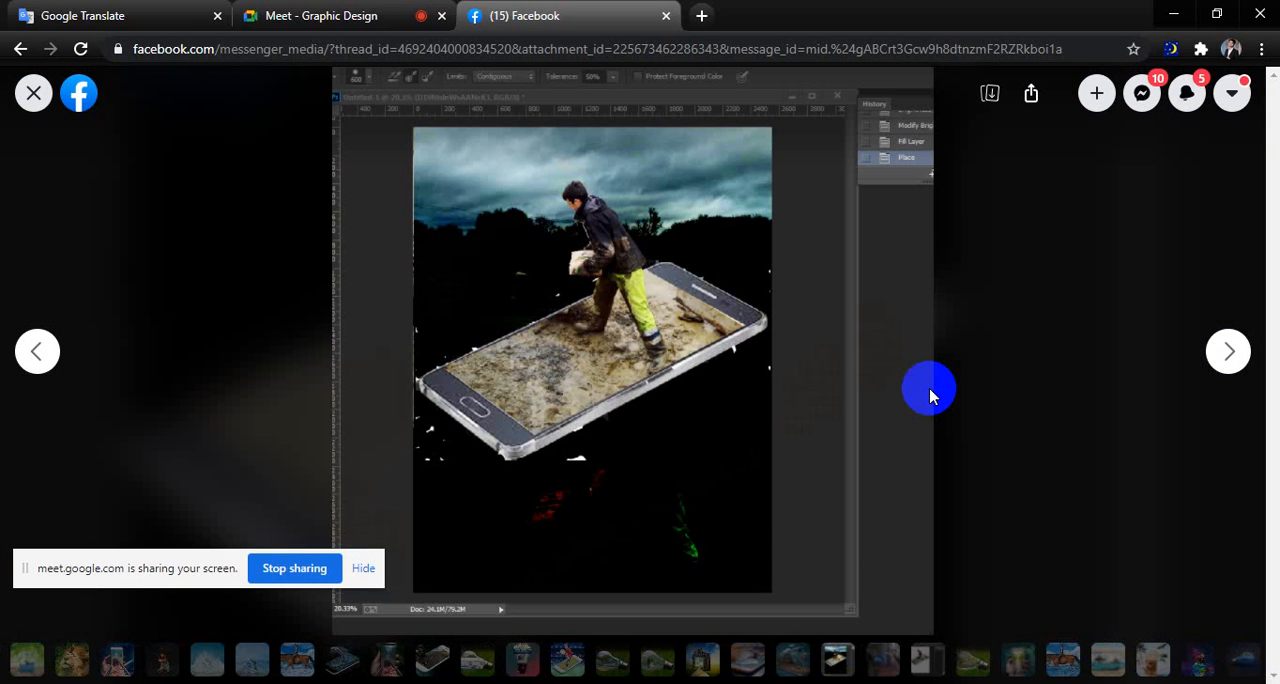
key("Right")
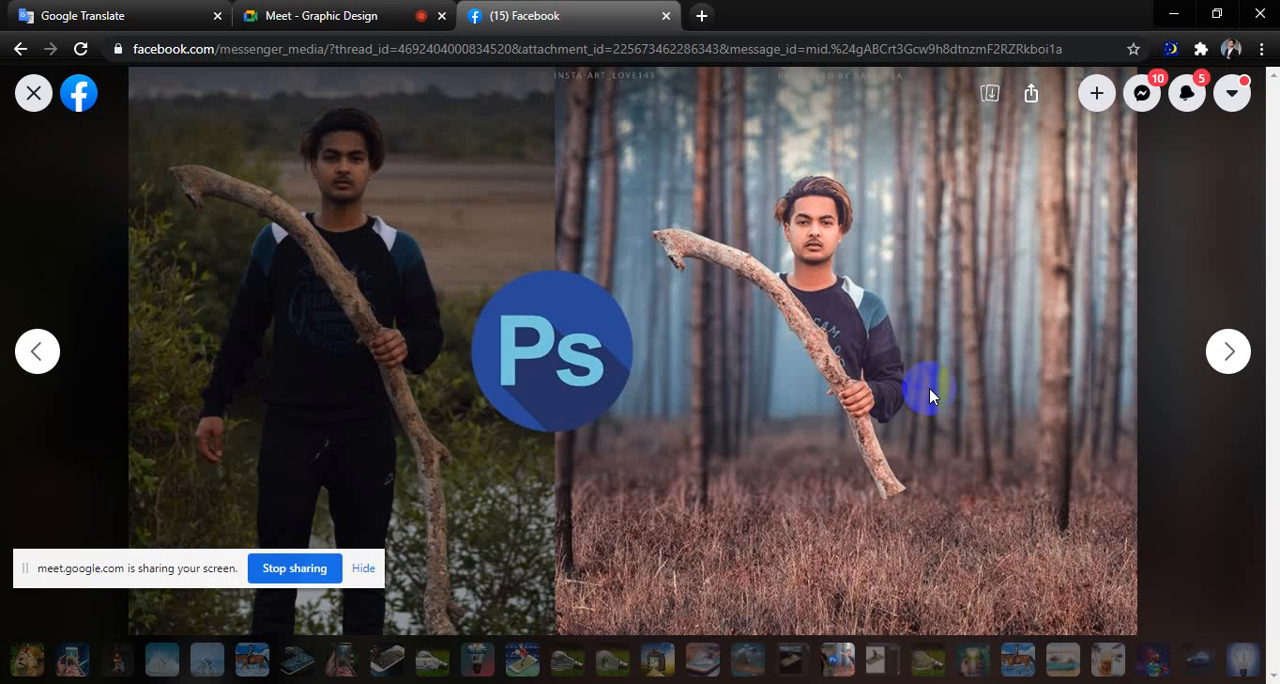
key("Right")
key("Right")
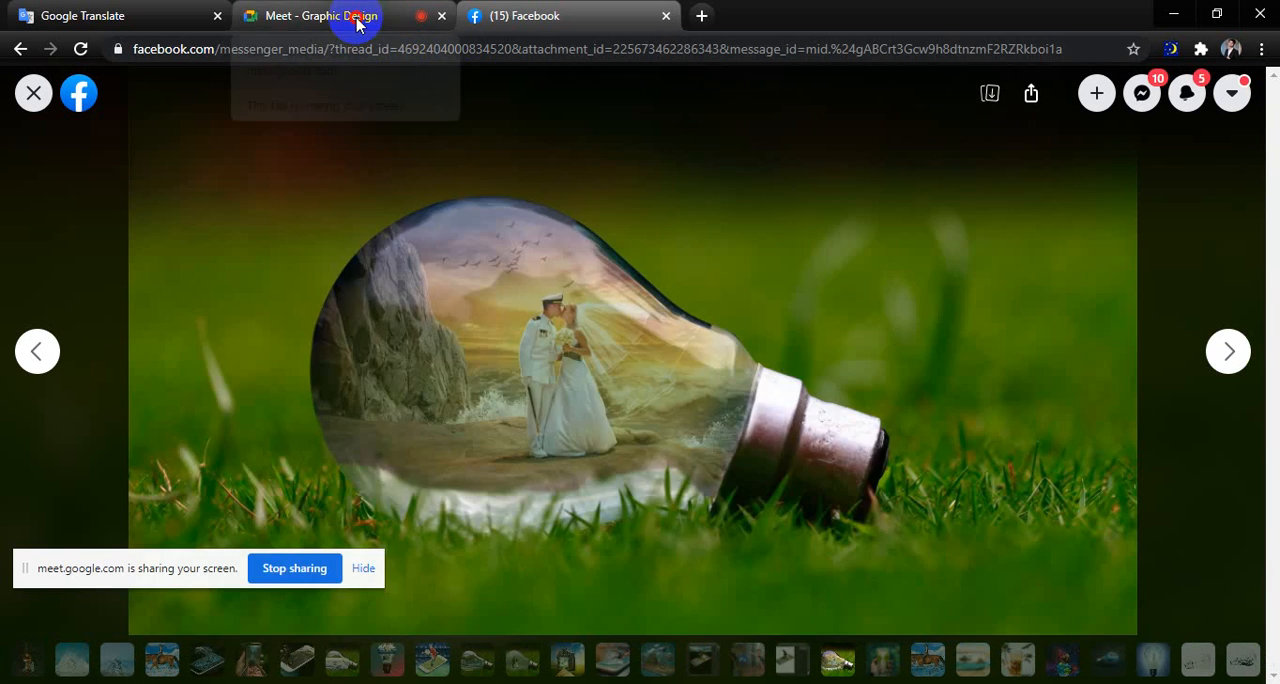
Check the Meet call and view the Facebook composites of the soldier on a book and the corked bottle with a moon.
left_click(357, 15)
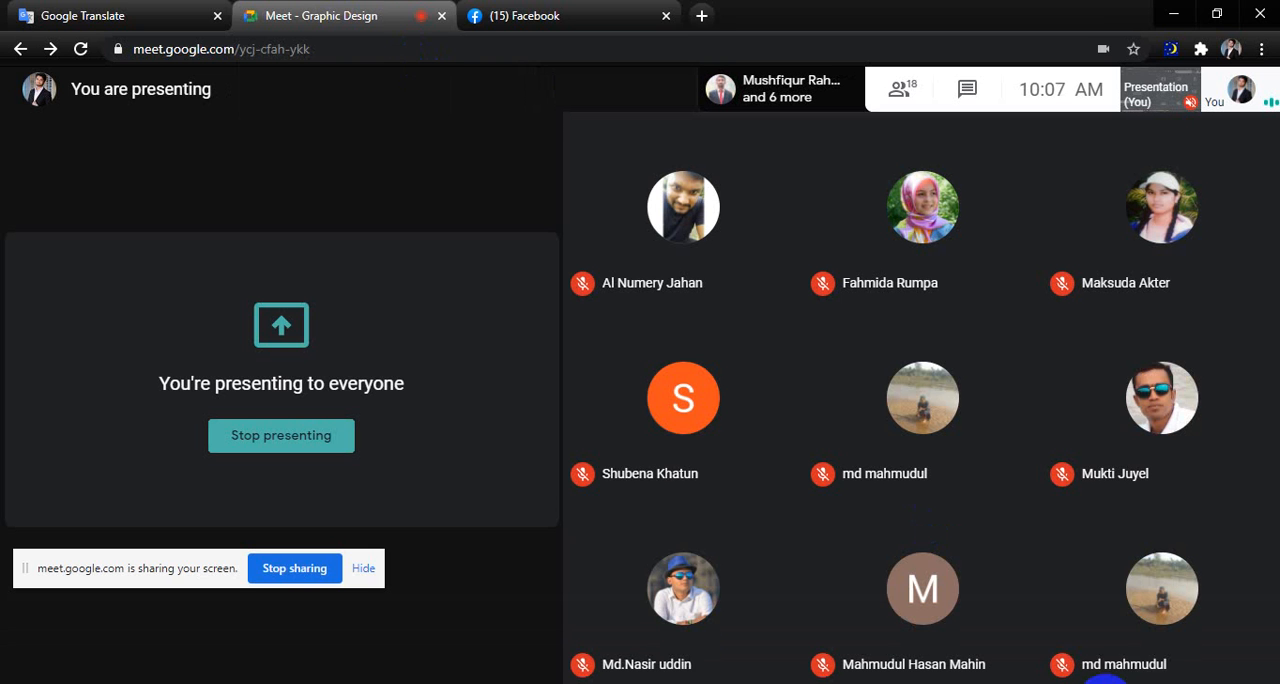
left_click(1090, 682)
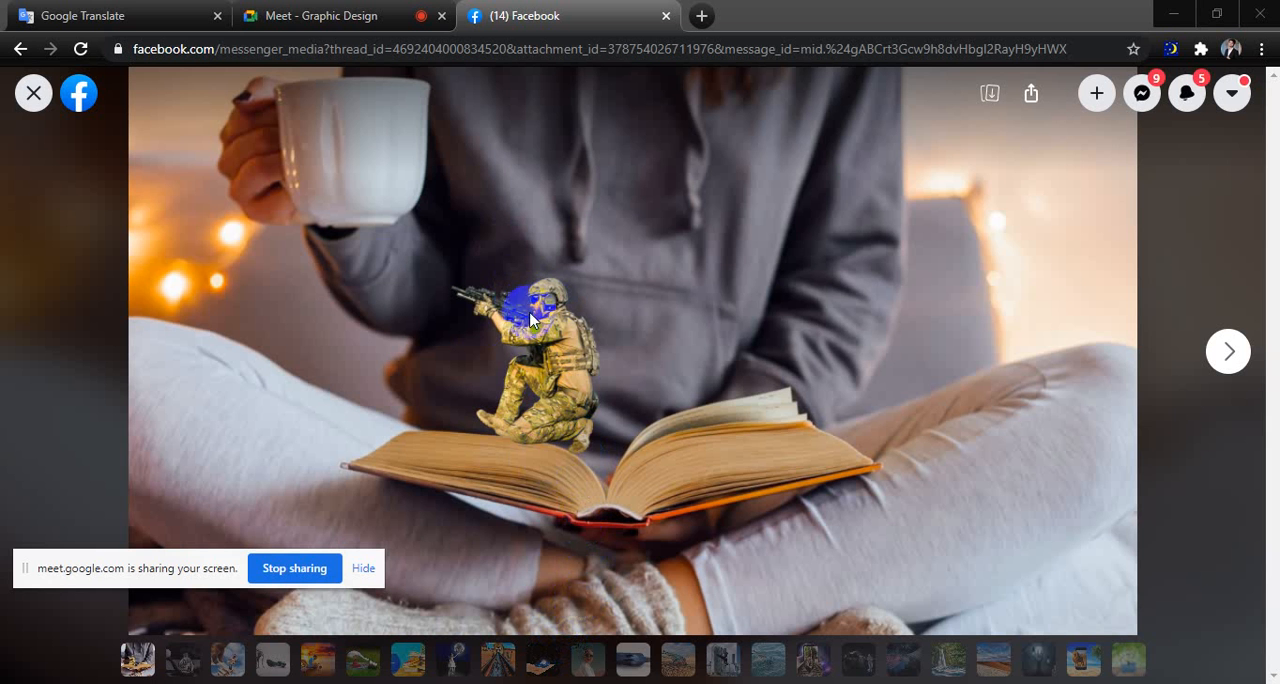
left_click(172, 658)
left_click(127, 660)
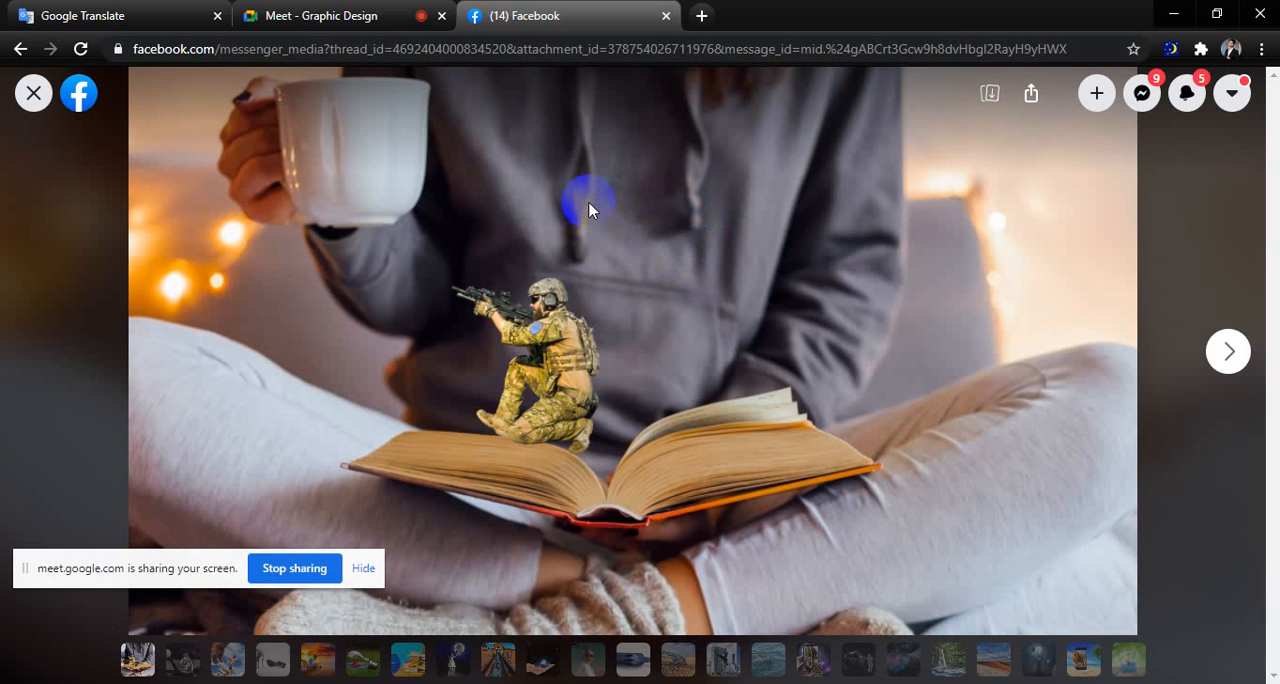
left_click(190, 664)
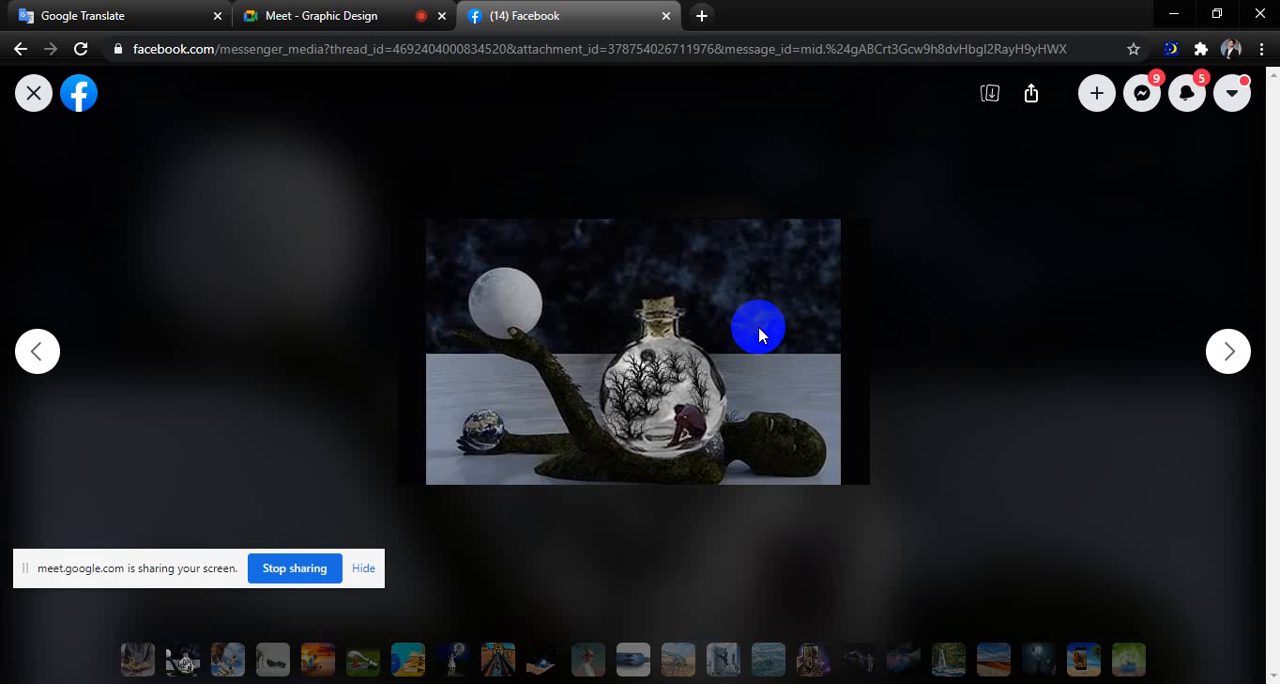
Switch to Skype with the Graphic Design ( Nakla ) group chat showing and maximize its window.
left_click(1094, 683)
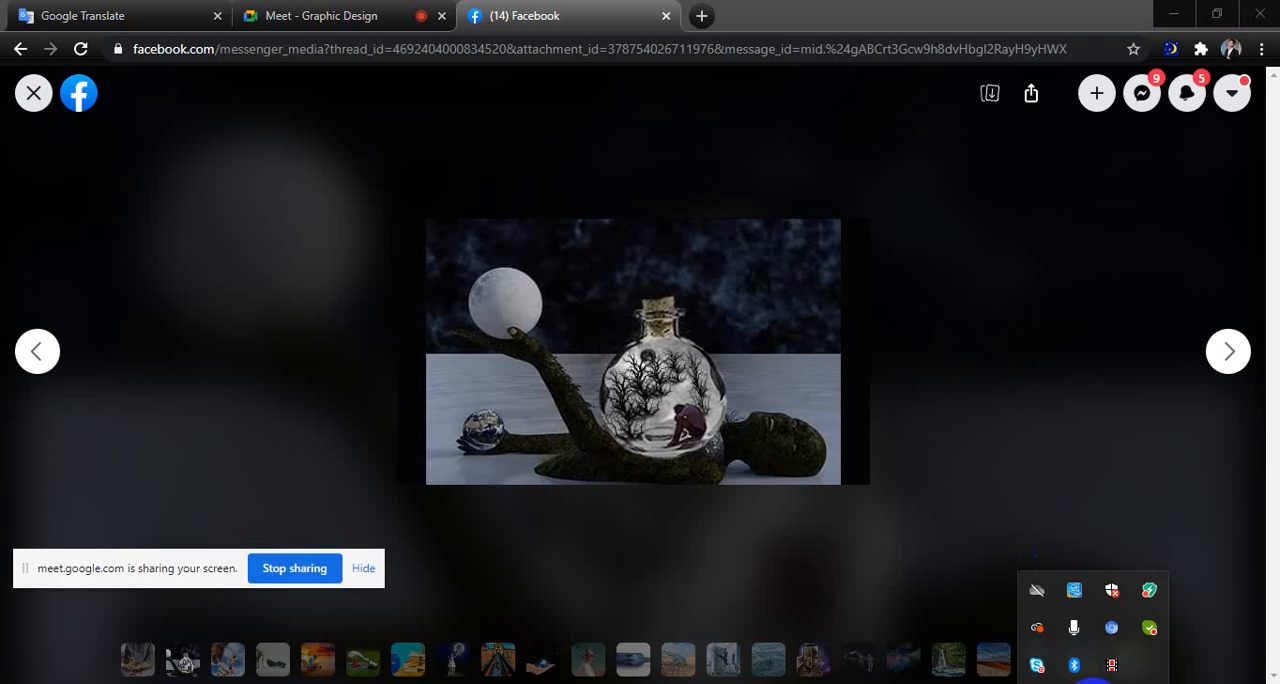
left_click(1037, 665)
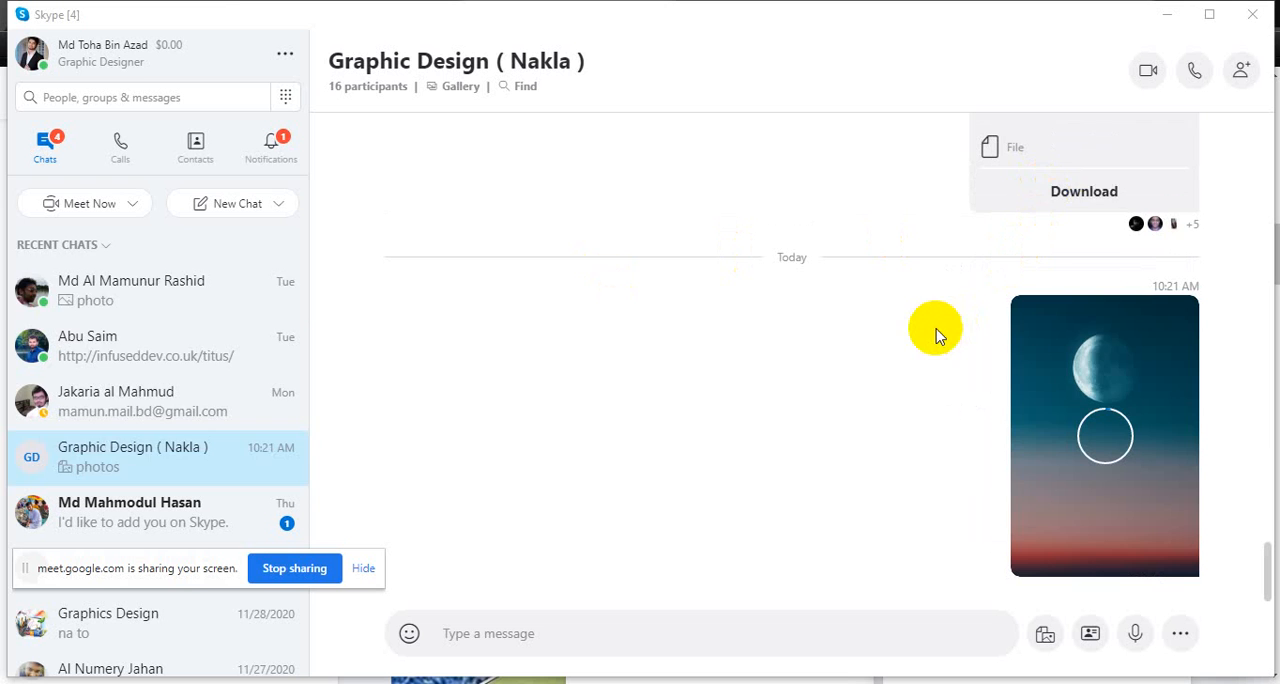
left_click(1219, 23)
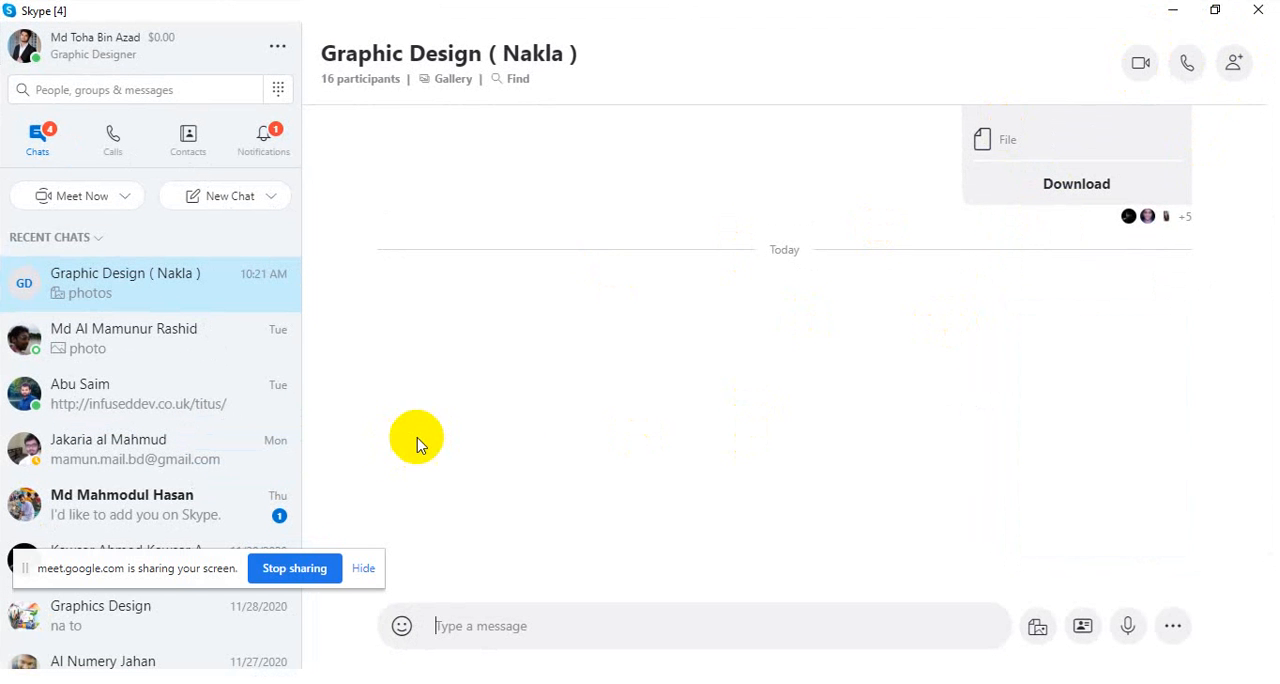
Switch to the Photo-Manipulation folder in Downloads and open the photo of the three off-road vehicles in Photos.
left_click(1098, 680)
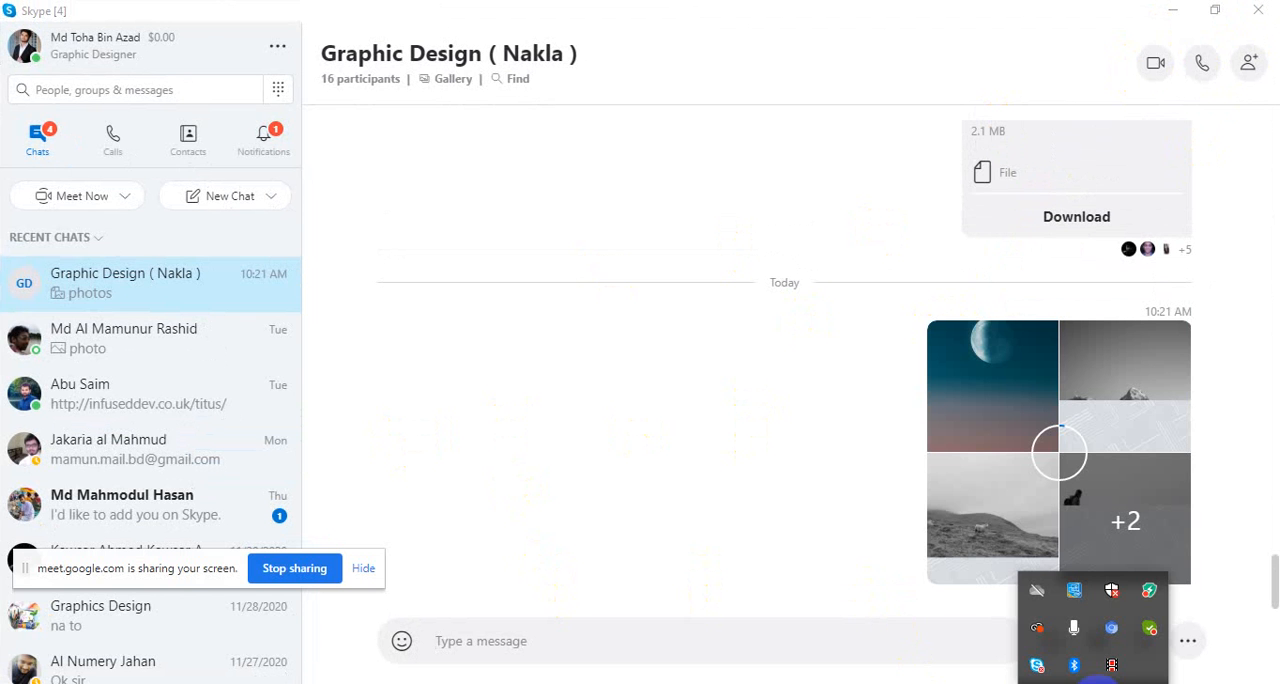
left_click(1113, 664)
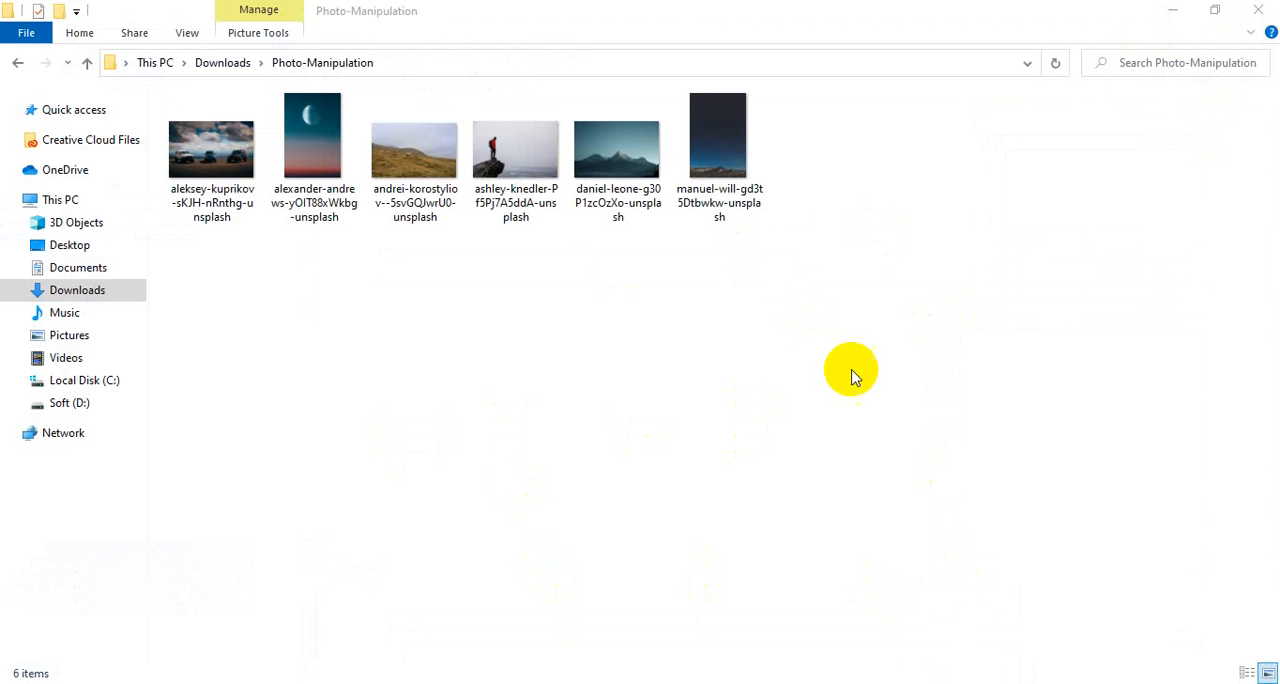
right_click(857, 373)
left_click(486, 309)
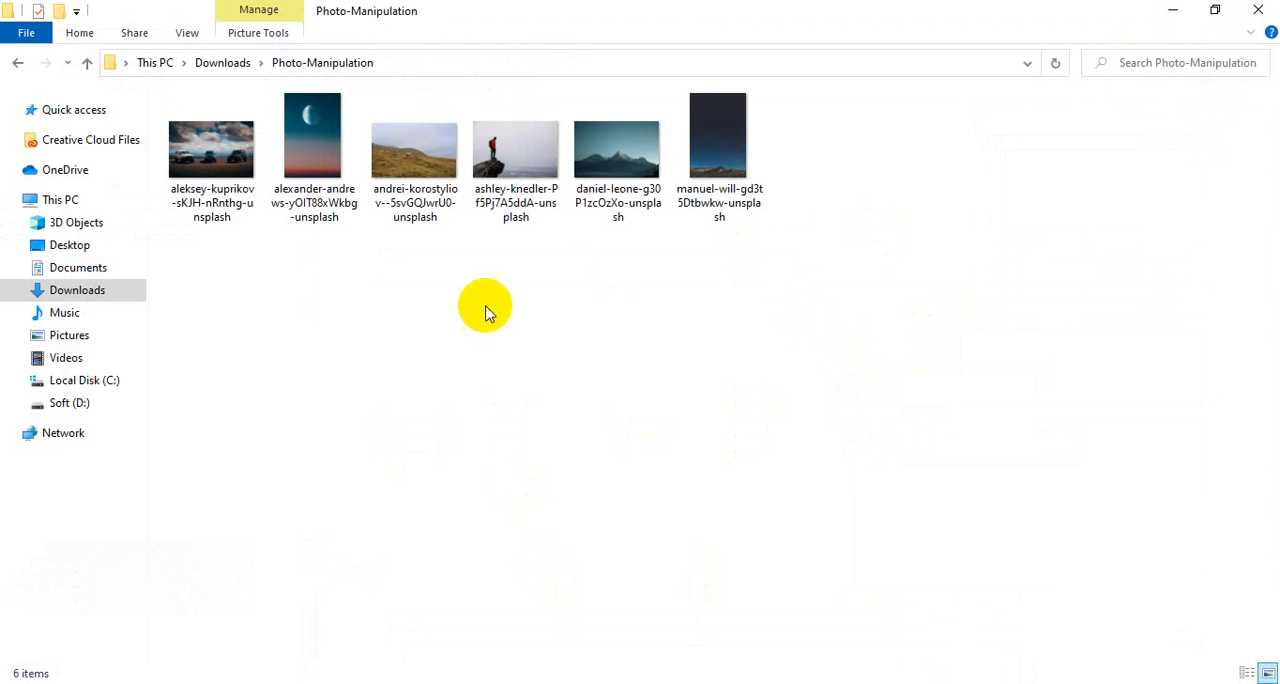
left_click(213, 167)
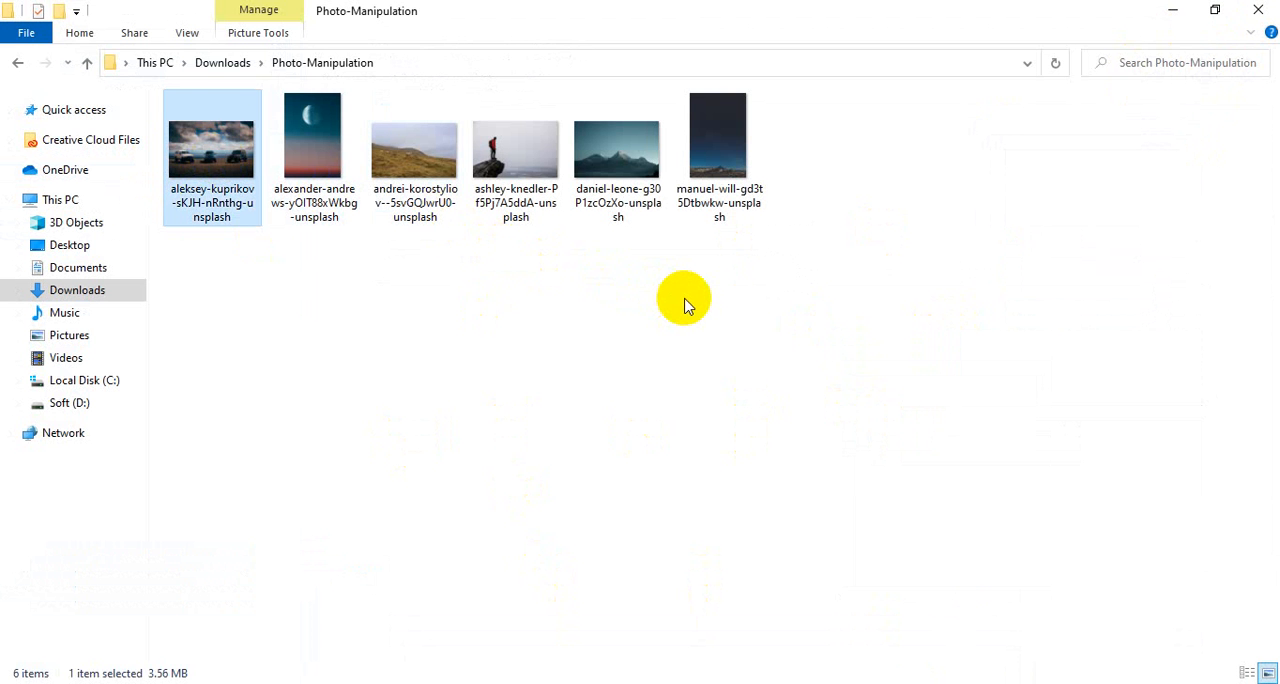
key("alt+Tab")
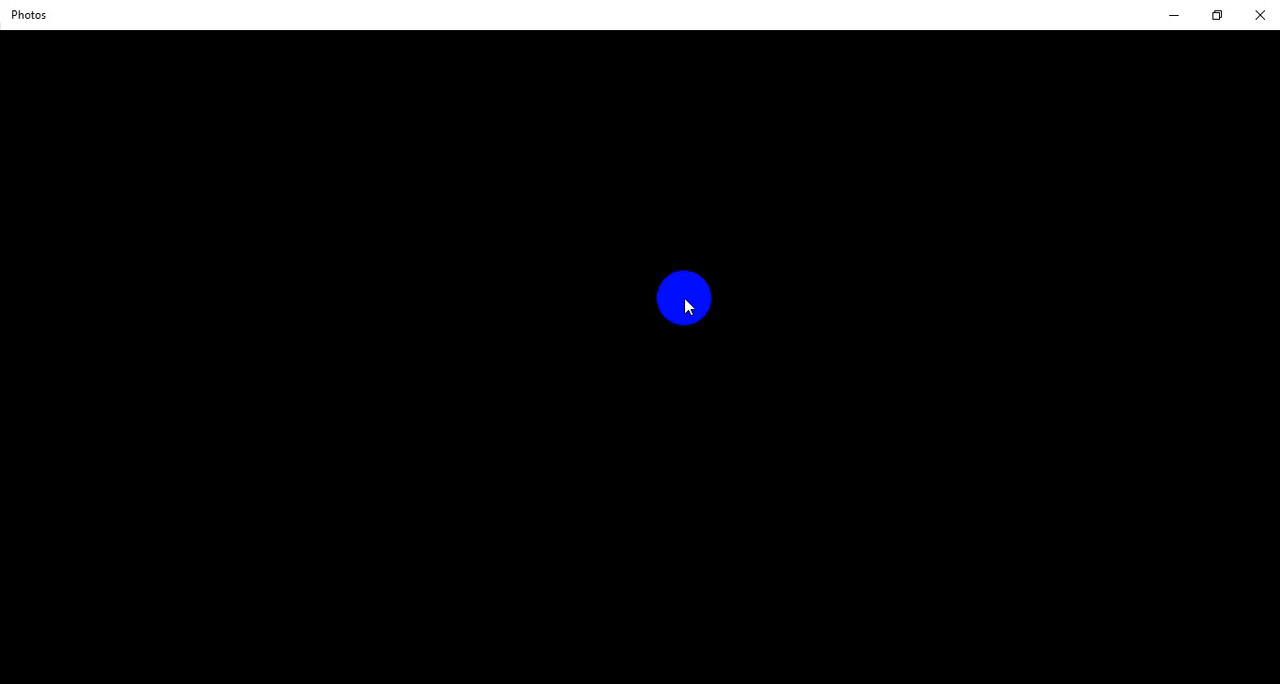
mouse_move(710, 682)
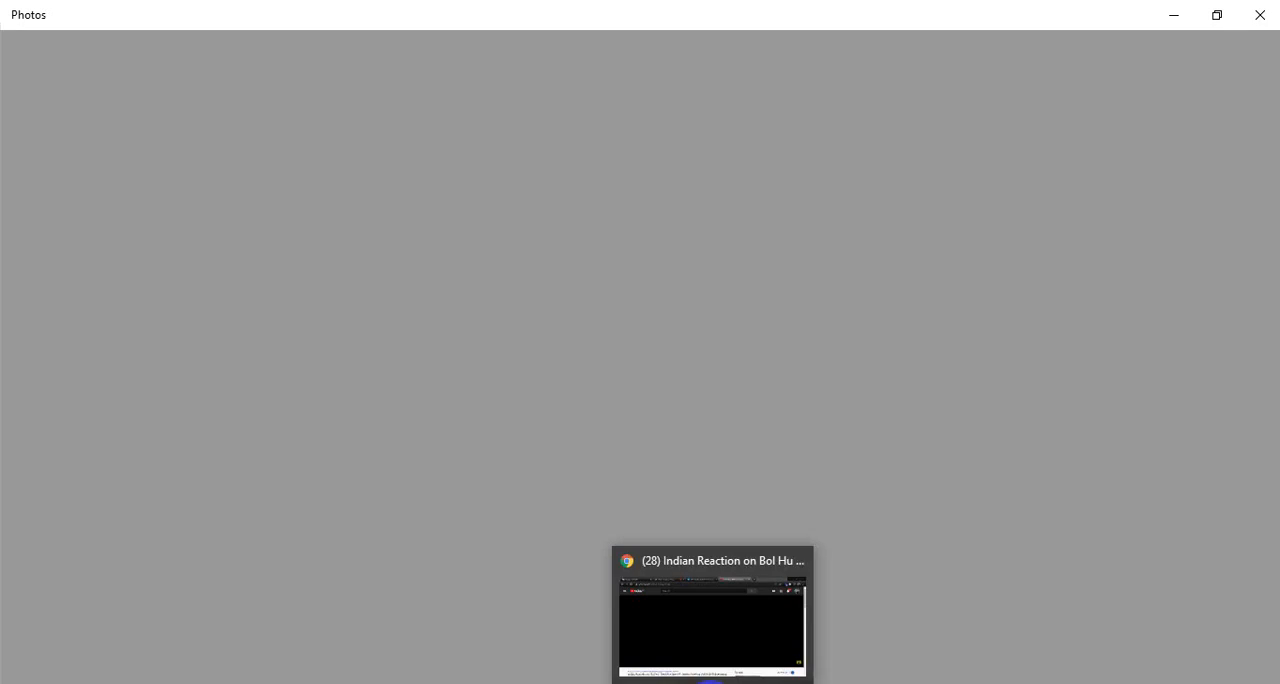
left_click(1086, 681)
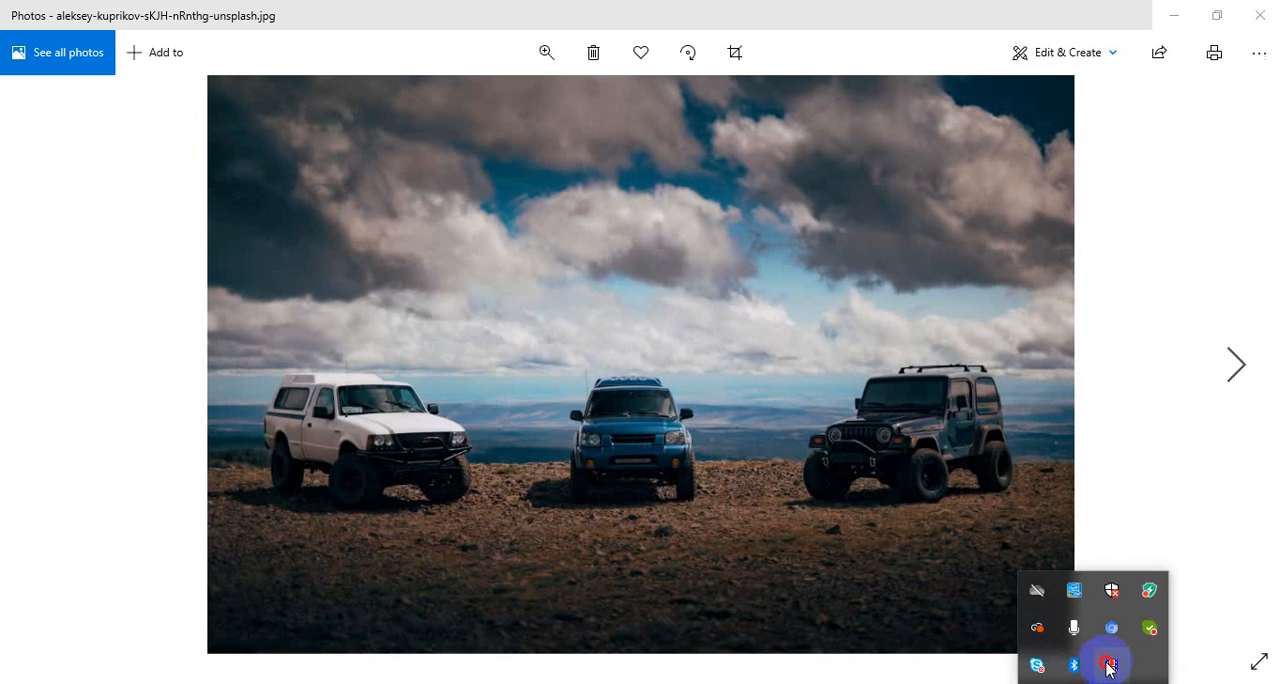
left_click(1108, 664)
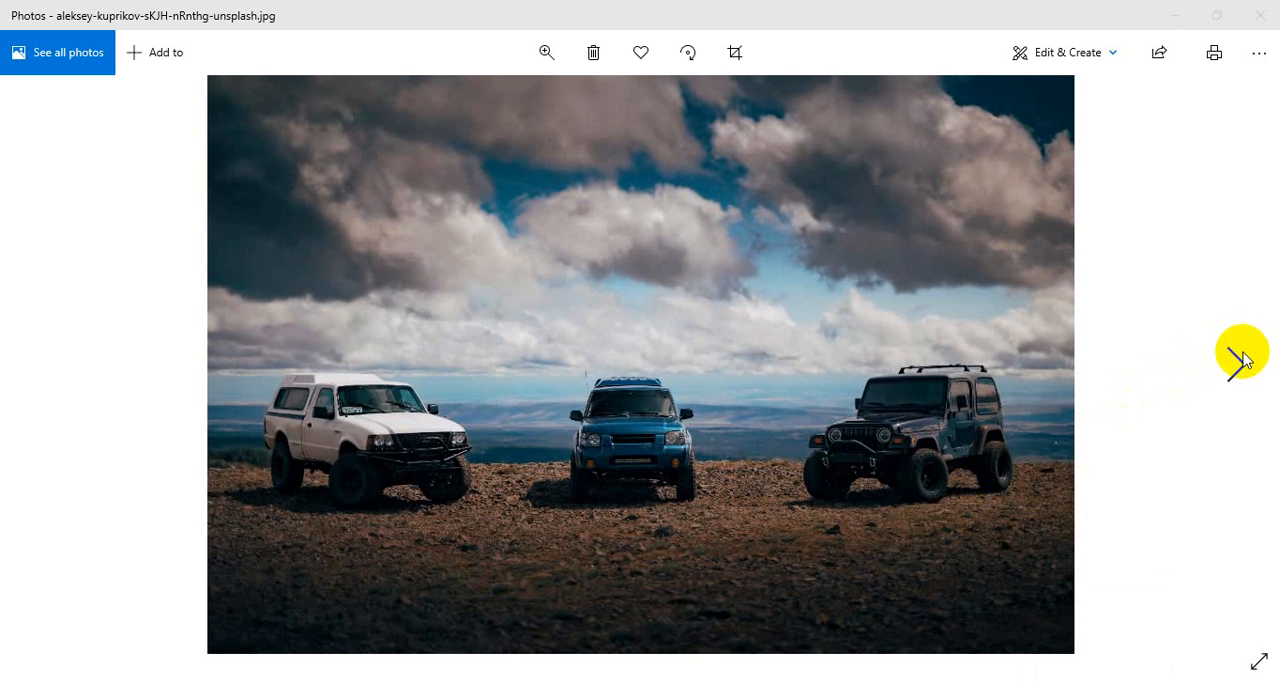
View the remaining source photos in the folder, from the moon sky to the starry mountain night.
left_click(1237, 372)
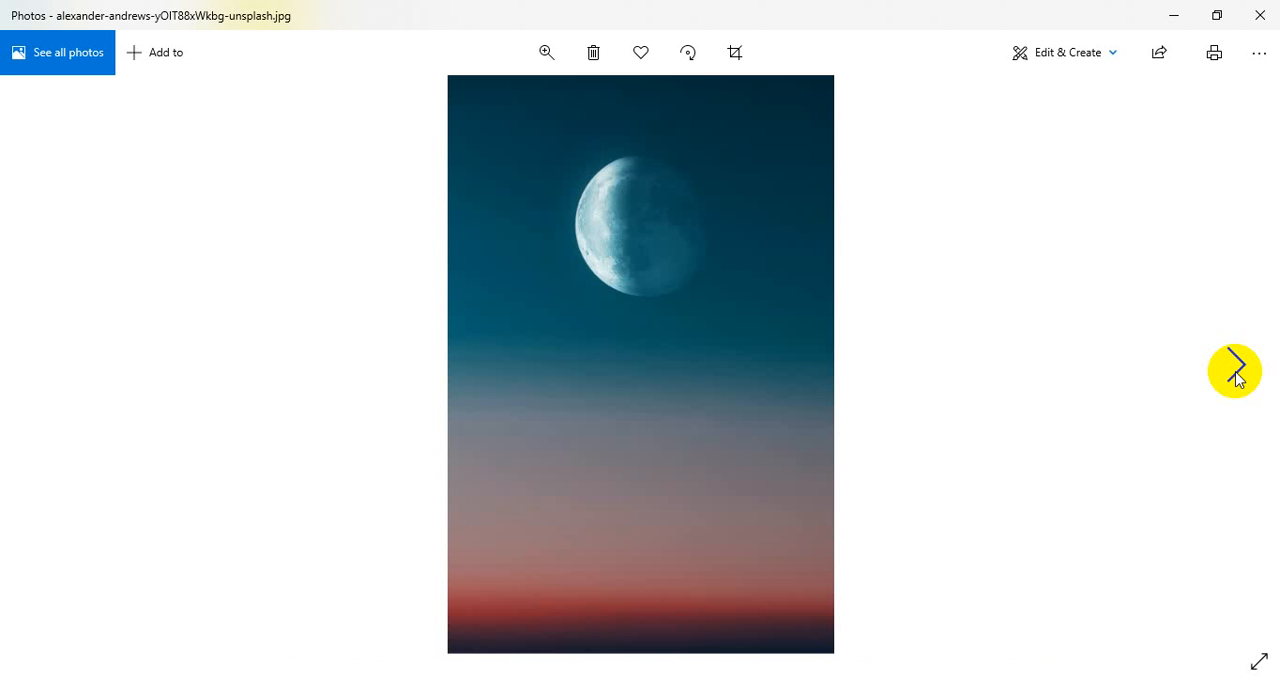
left_click(1237, 372)
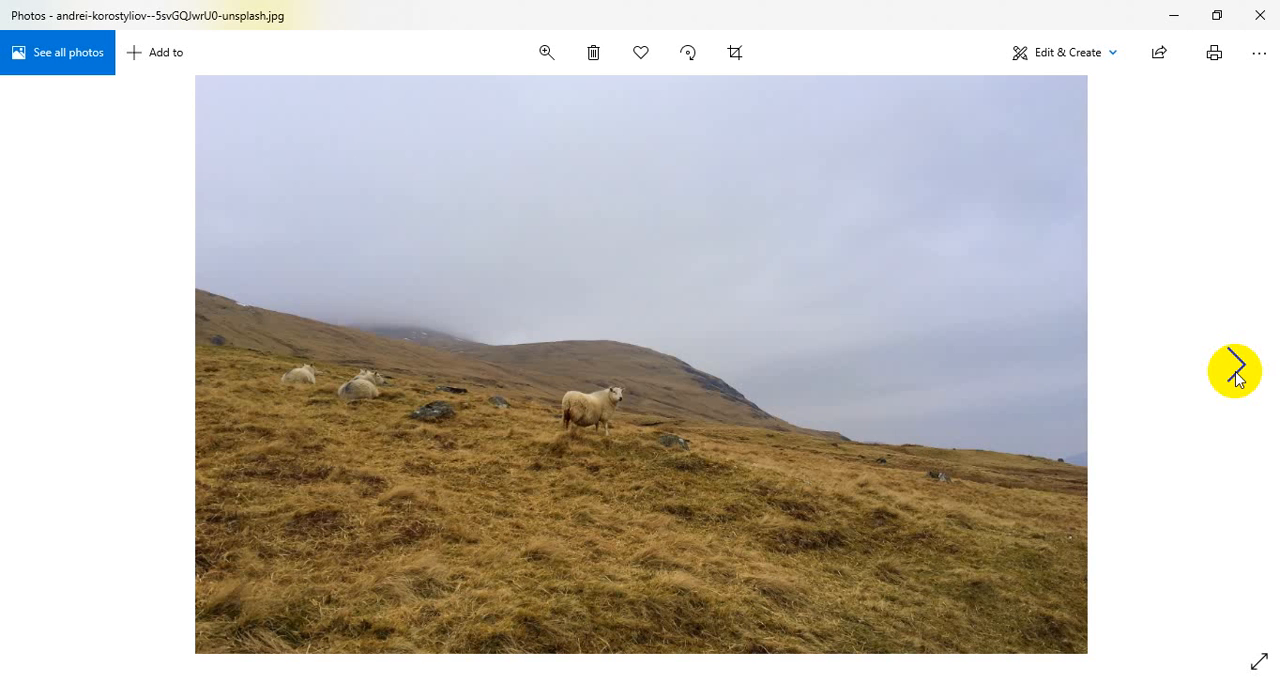
left_click(1237, 372)
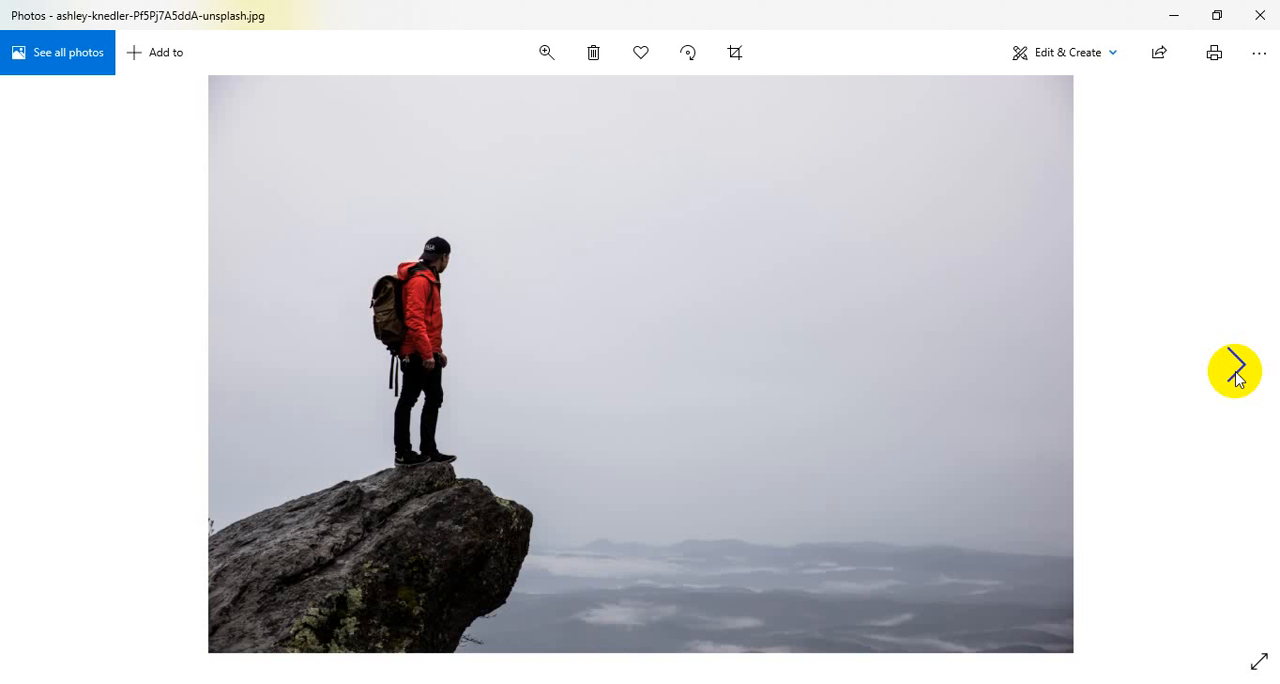
left_click(1237, 373)
left_click(1237, 375)
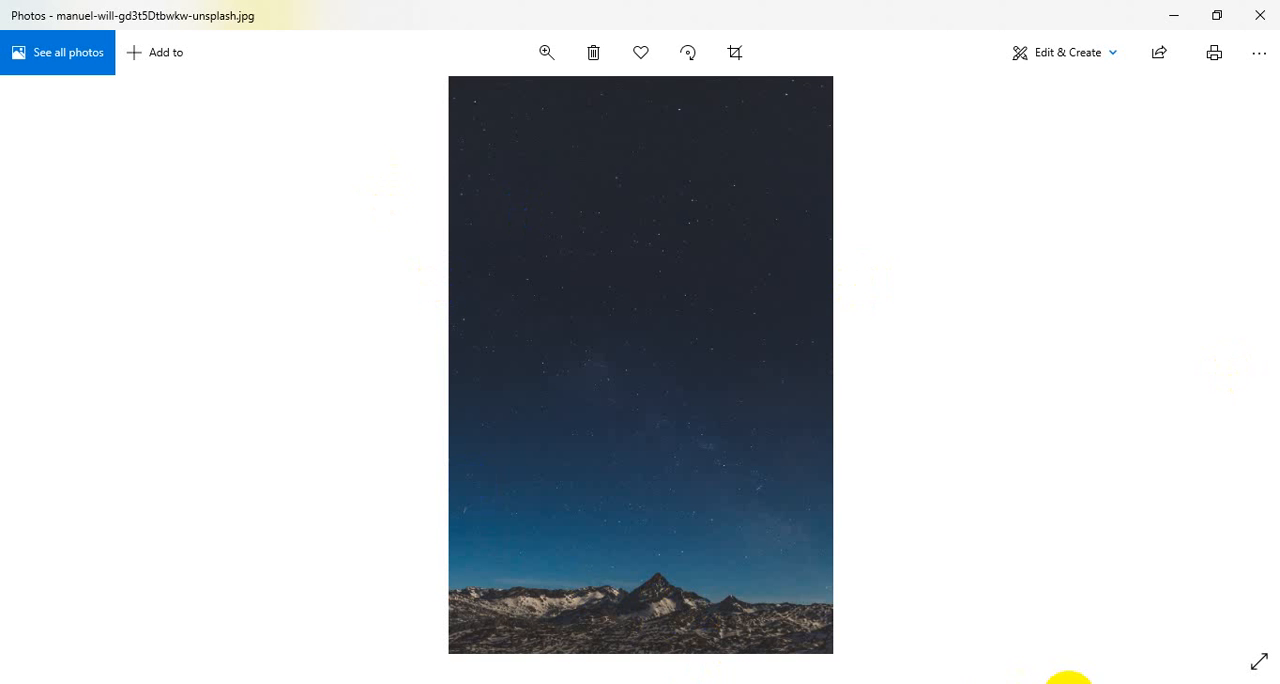
Switch to the Google Meet call, turn the microphone on, mute it and turn it back on.
left_click(1085, 682)
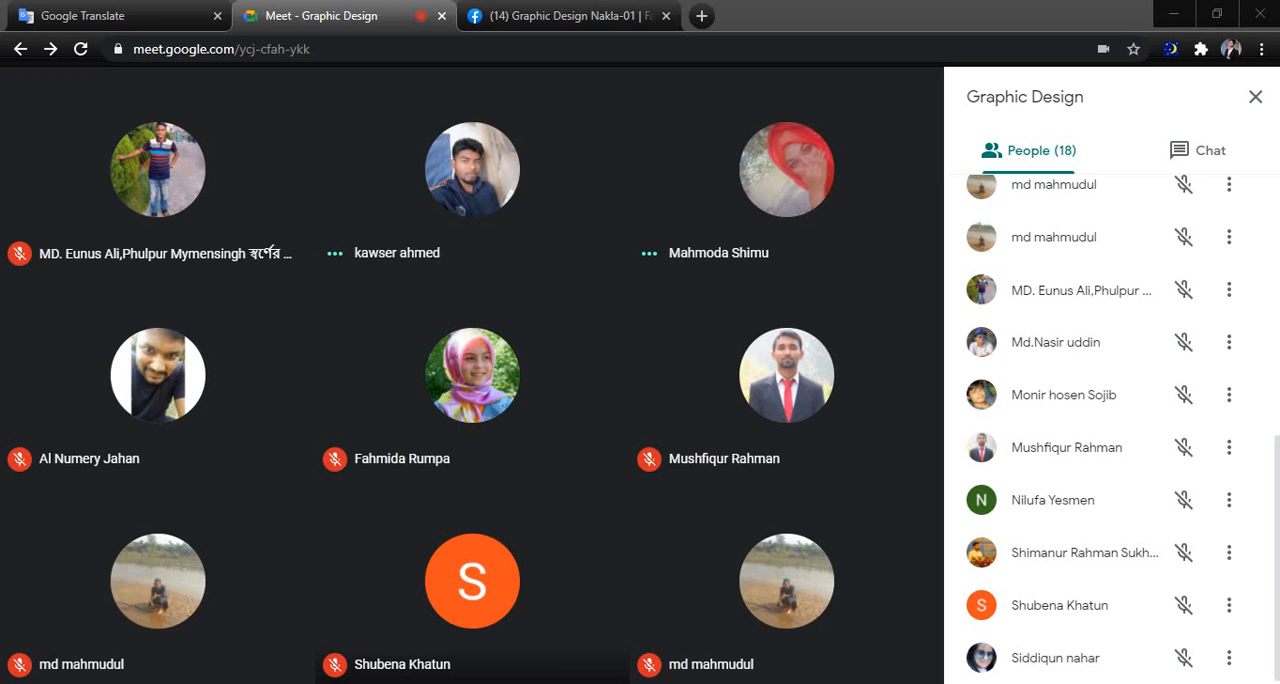
left_click(372, 648)
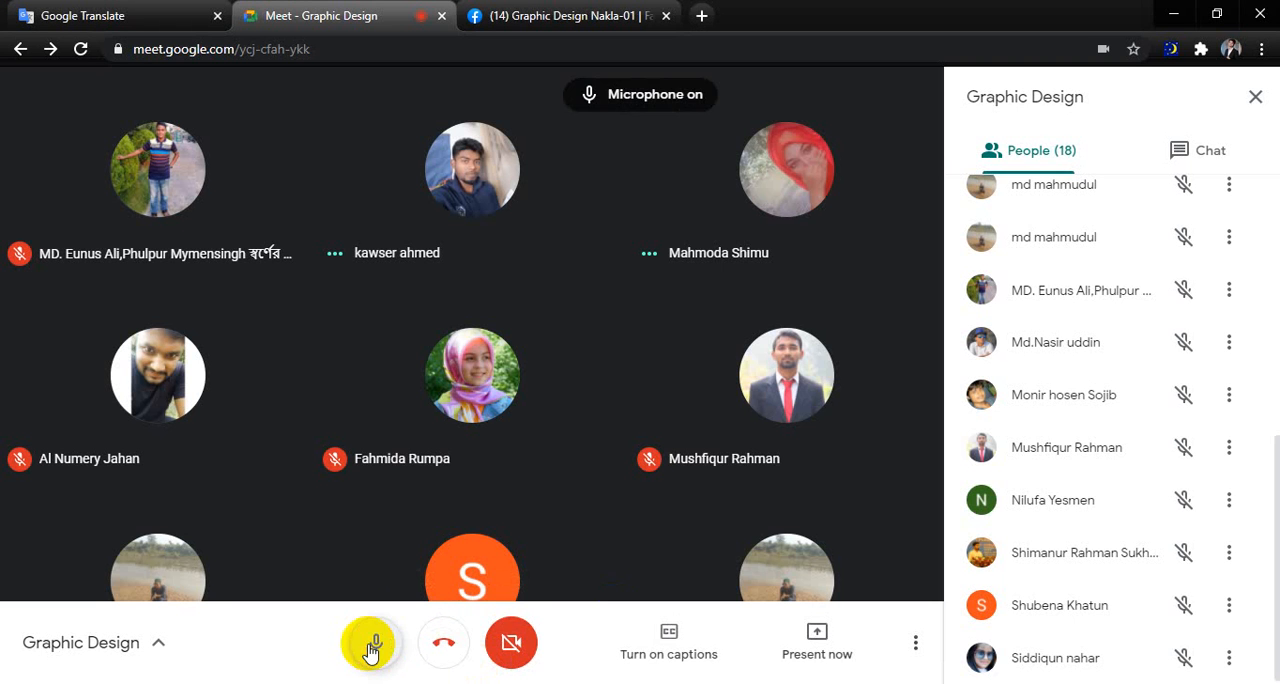
mouse_move(708, 388)
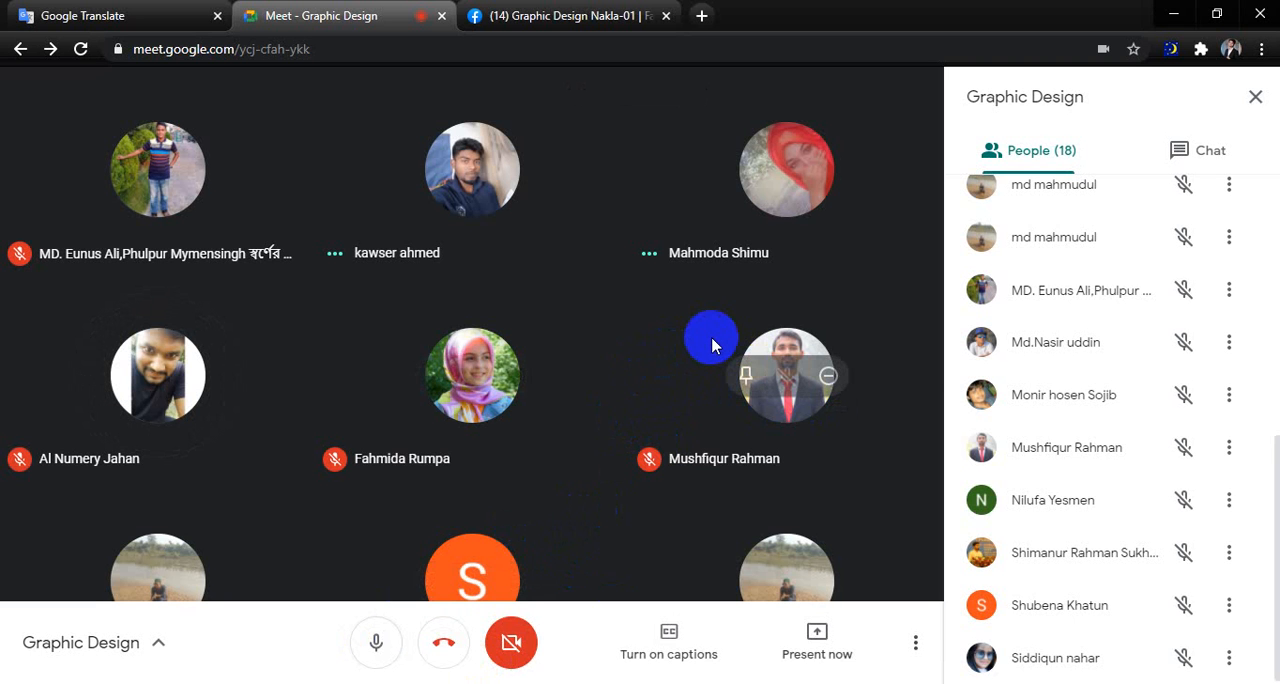
left_click(375, 645)
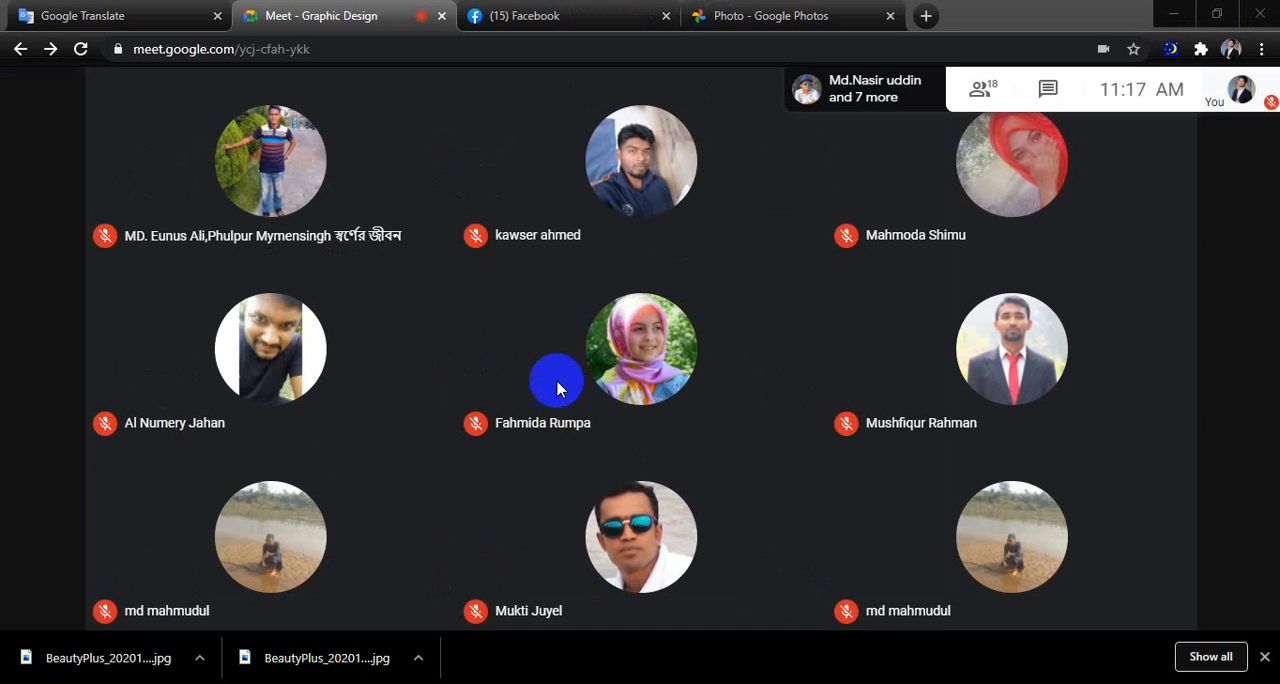
left_click(567, 594)
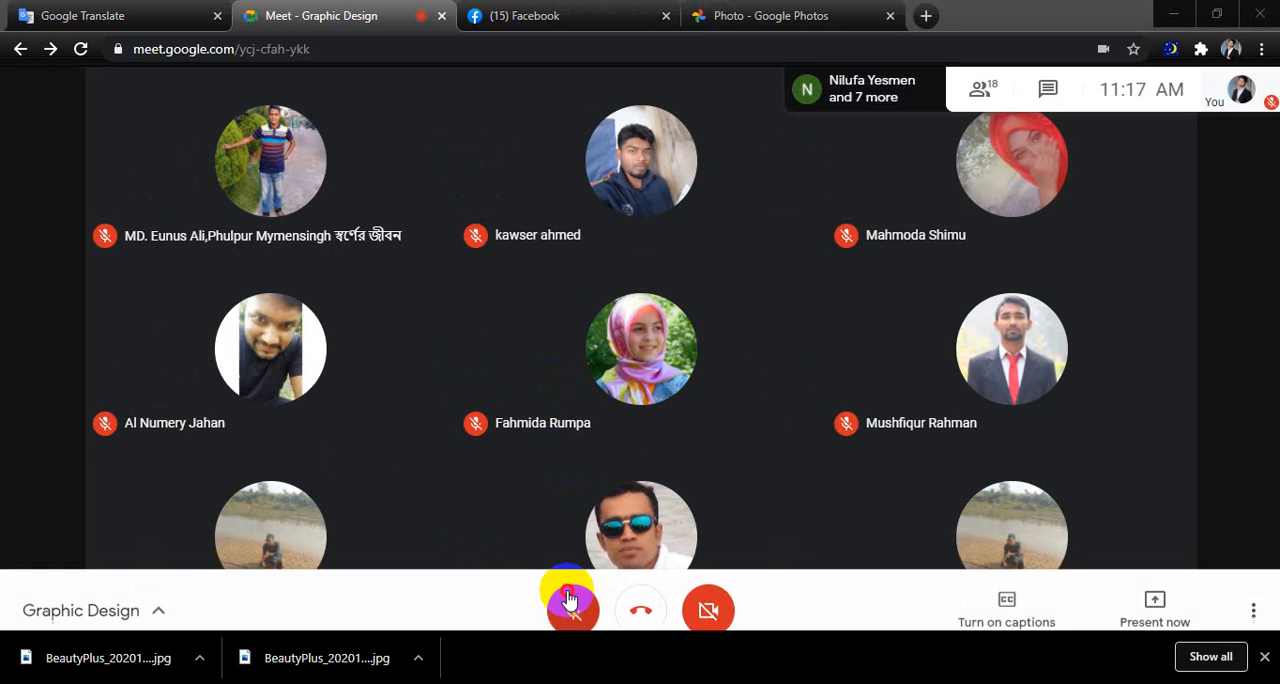
left_click(569, 596)
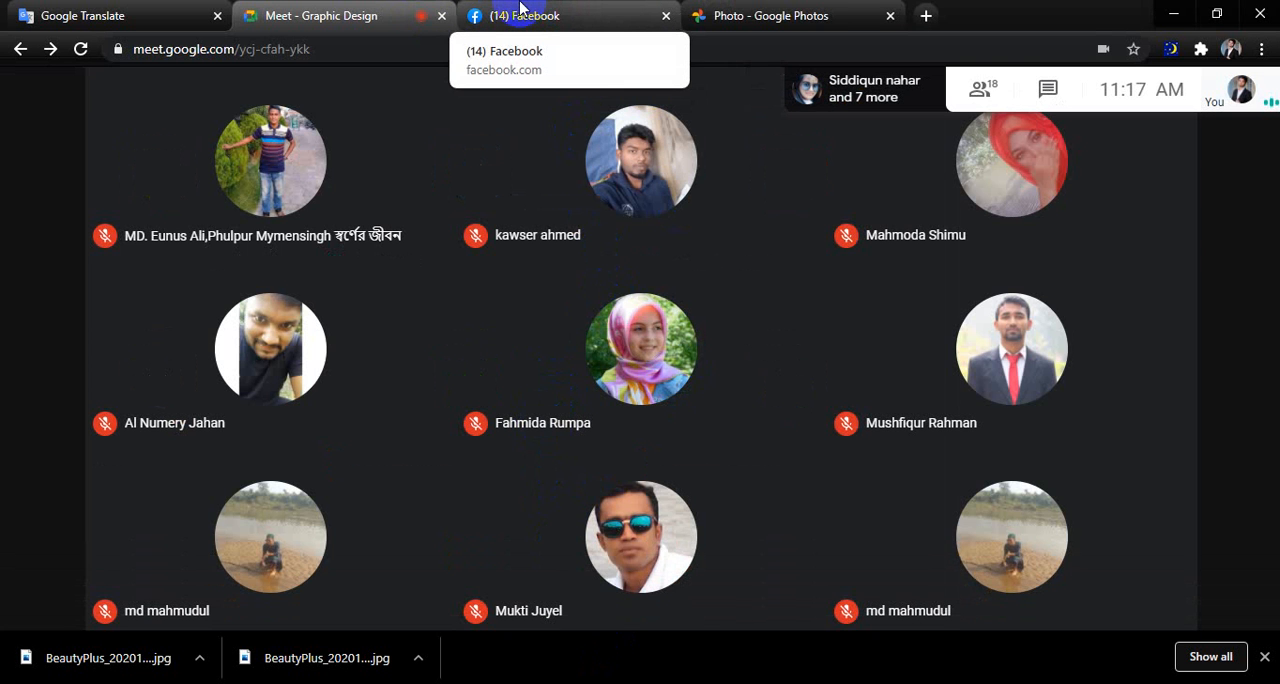
Check the Facebook image viewer and the Meet call, and close the Google Photos tab.
left_click(520, 8)
left_click(357, 9)
left_click(549, 8)
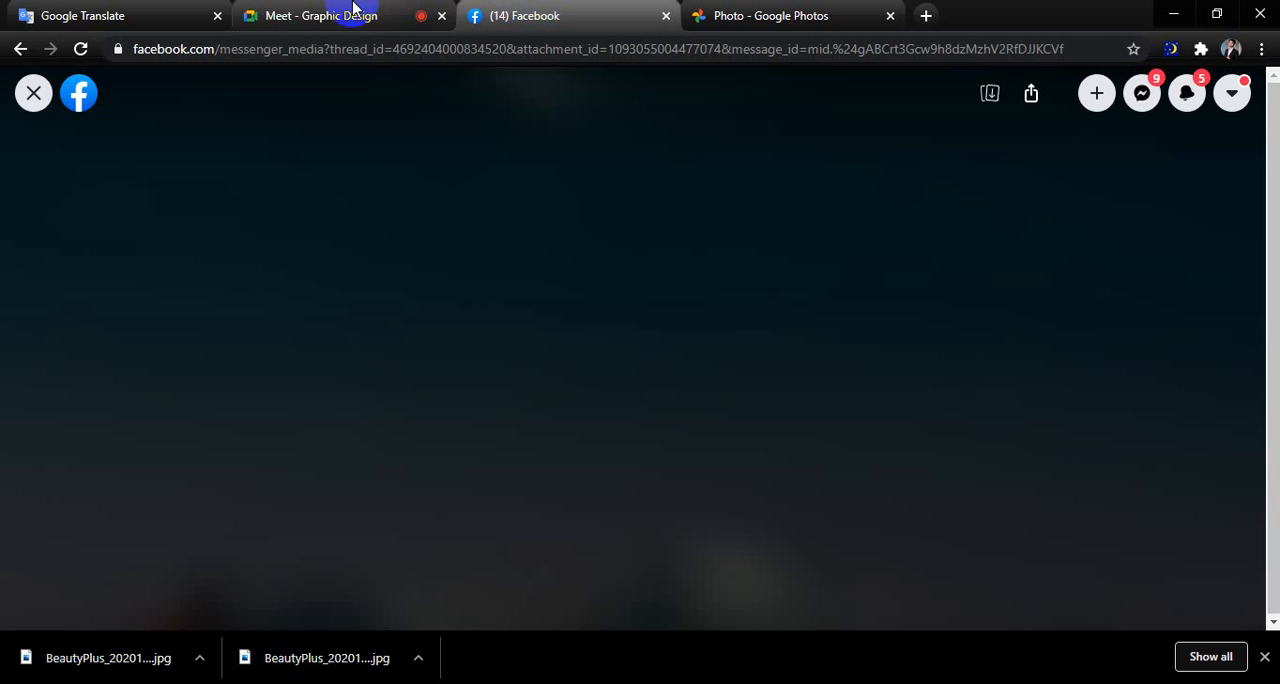
left_click(353, 8)
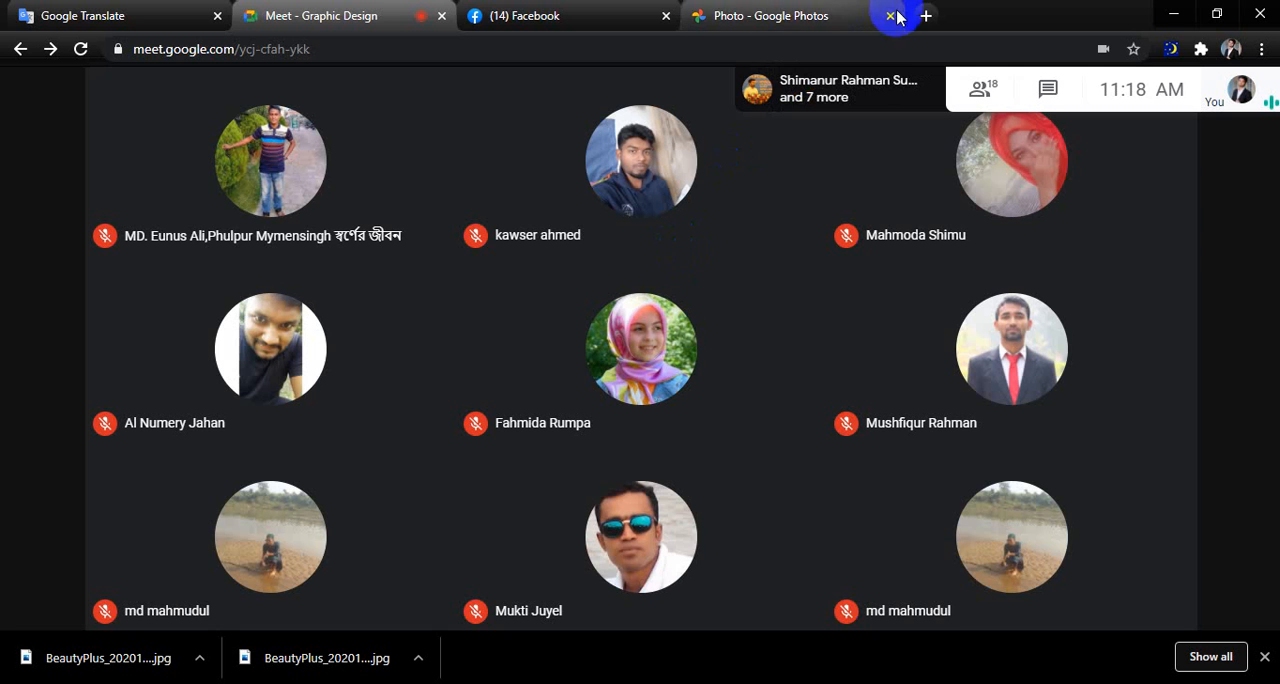
Compare the first two moon, hiker and vehicle composites in the Facebook viewer, ending on the first one.
left_click(577, 8)
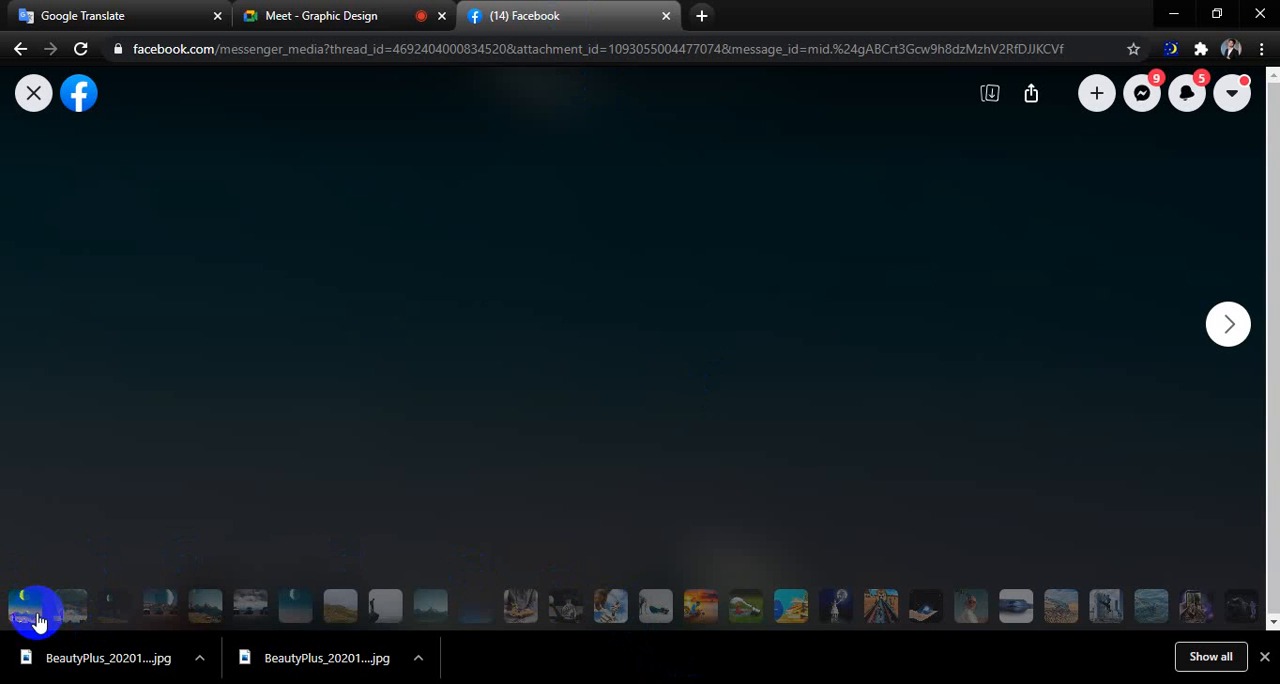
left_click(60, 612)
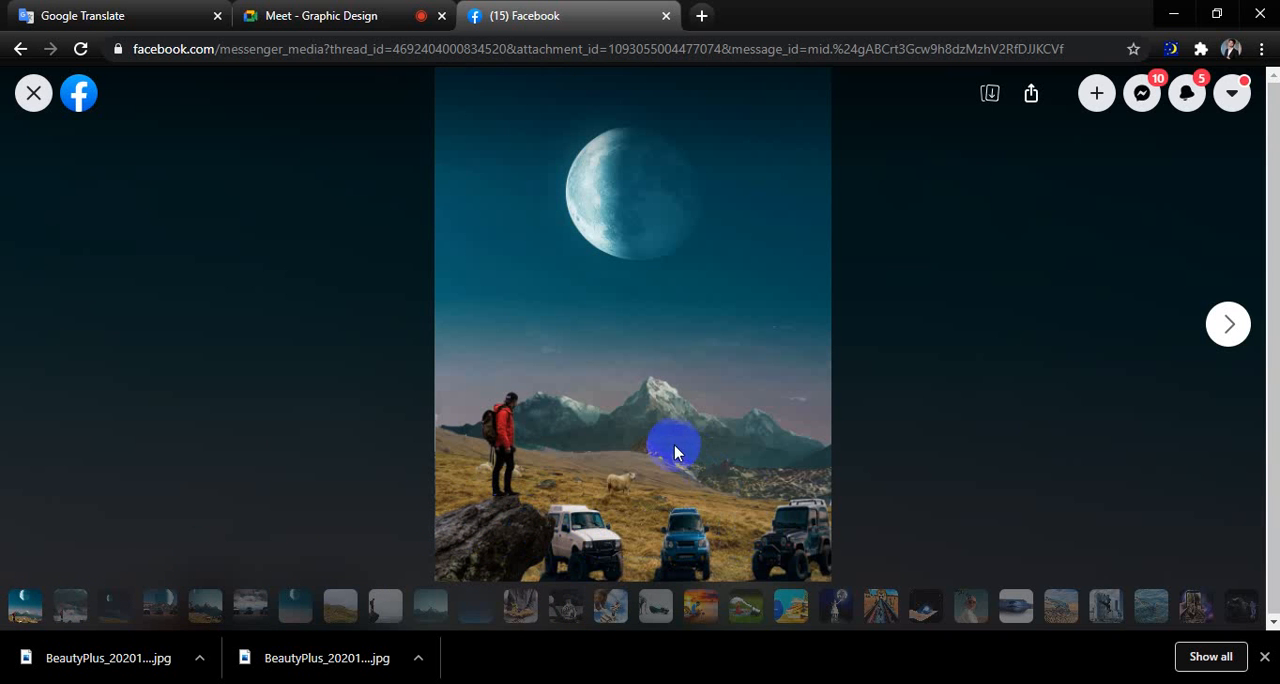
left_click(71, 604)
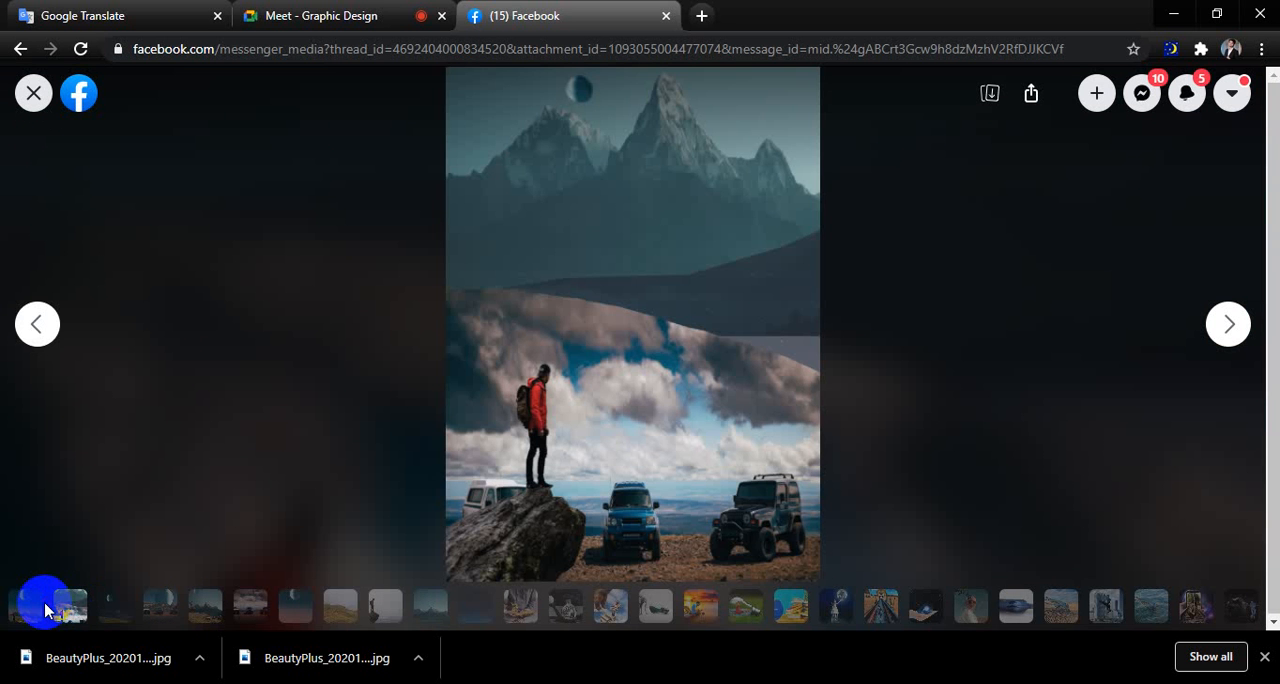
left_click(28, 604)
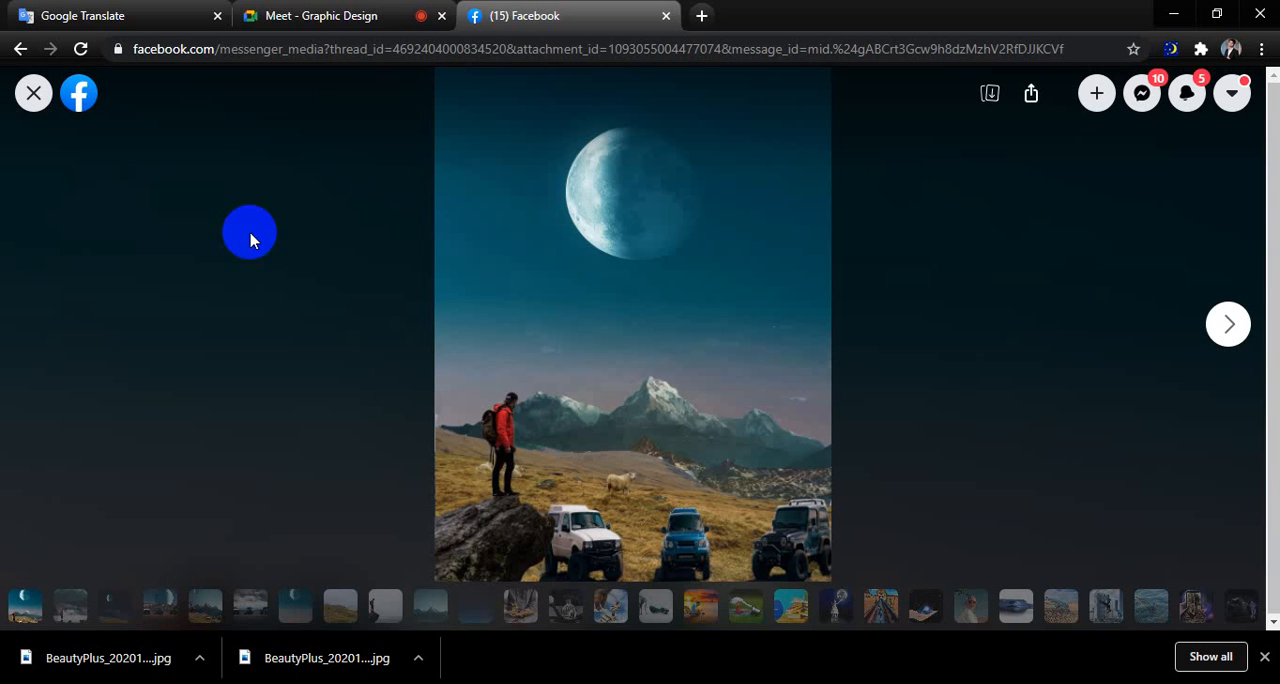
Return to the Meet call and present the screen to everyone.
left_click(296, 12)
left_click(1151, 664)
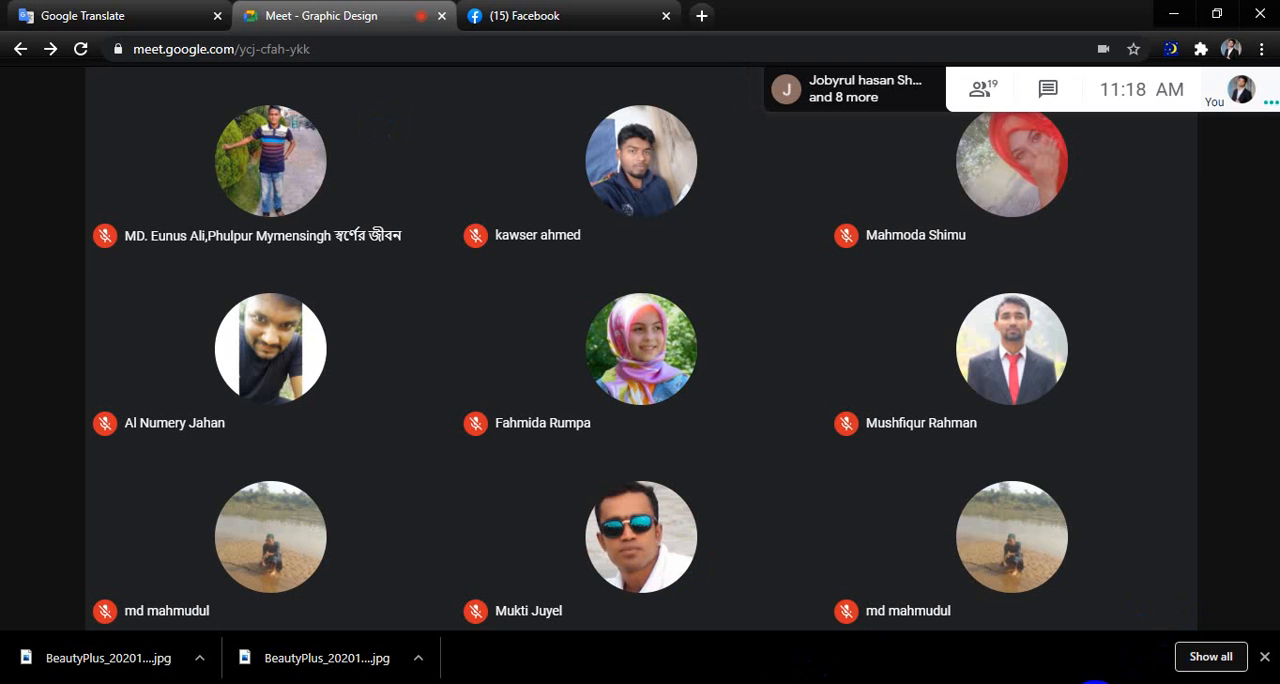
left_click(1112, 668)
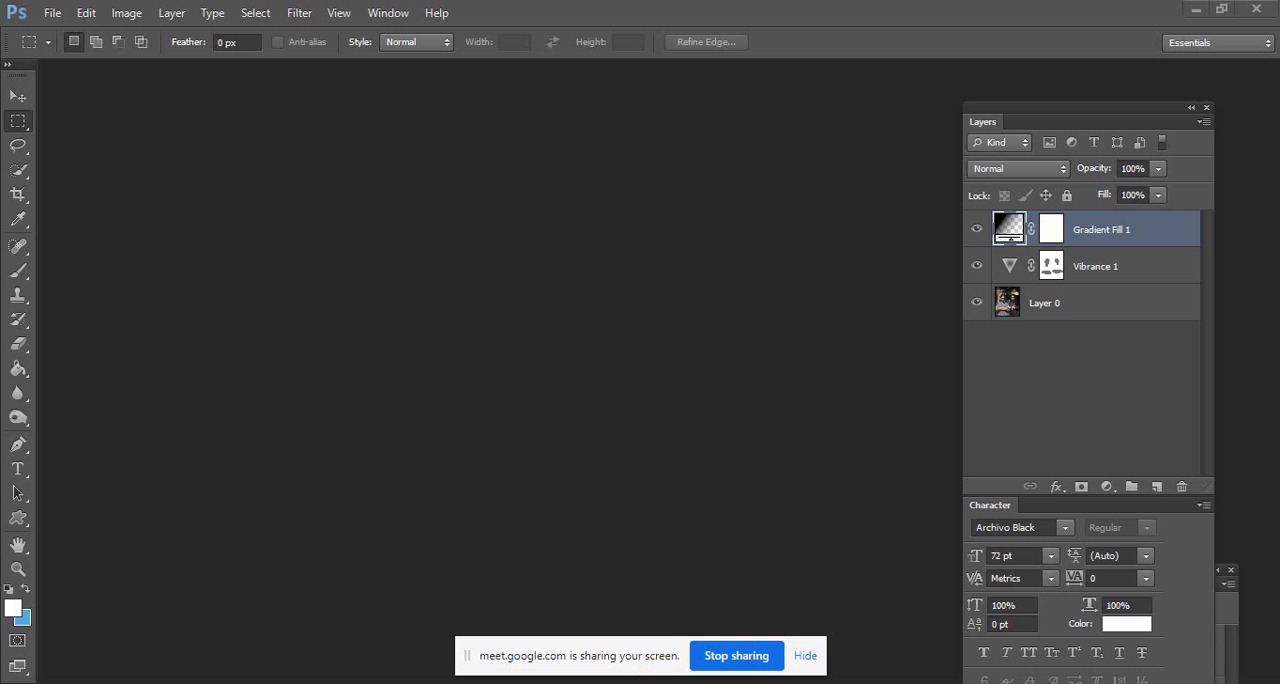
left_click(651, 615)
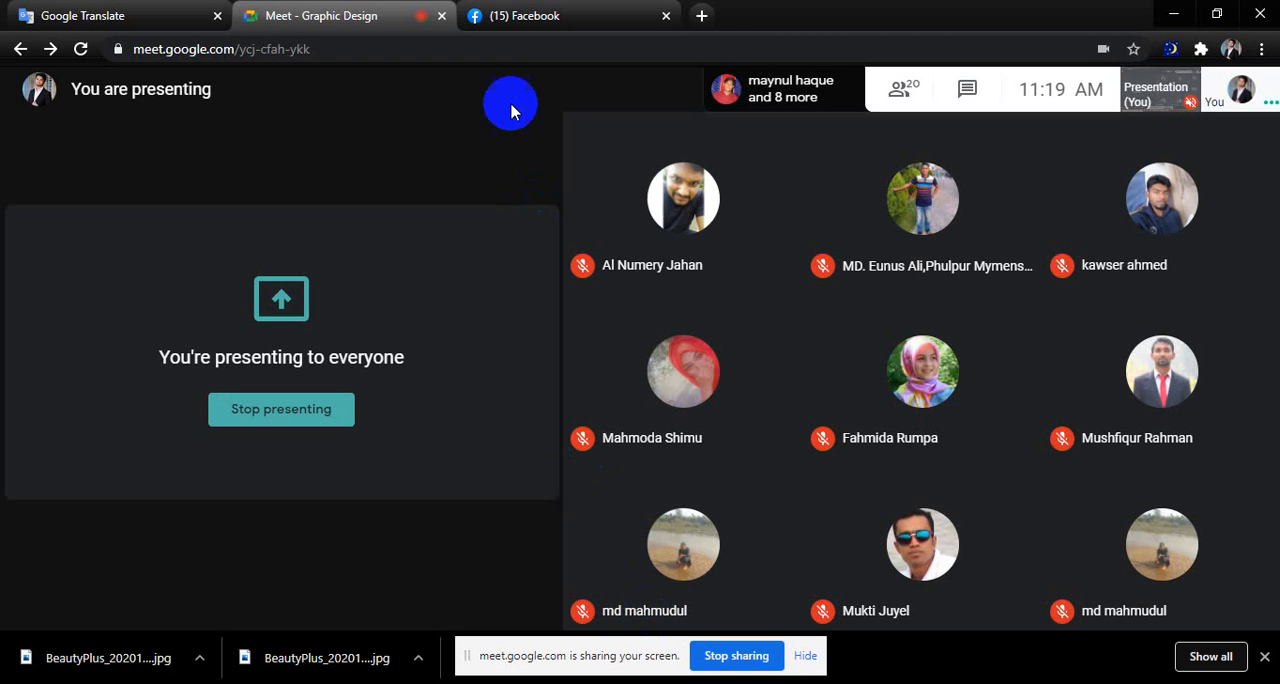
View the first five composites of the moon, mountains, hikers and vehicles one after another in the Facebook viewer.
left_click(503, 24)
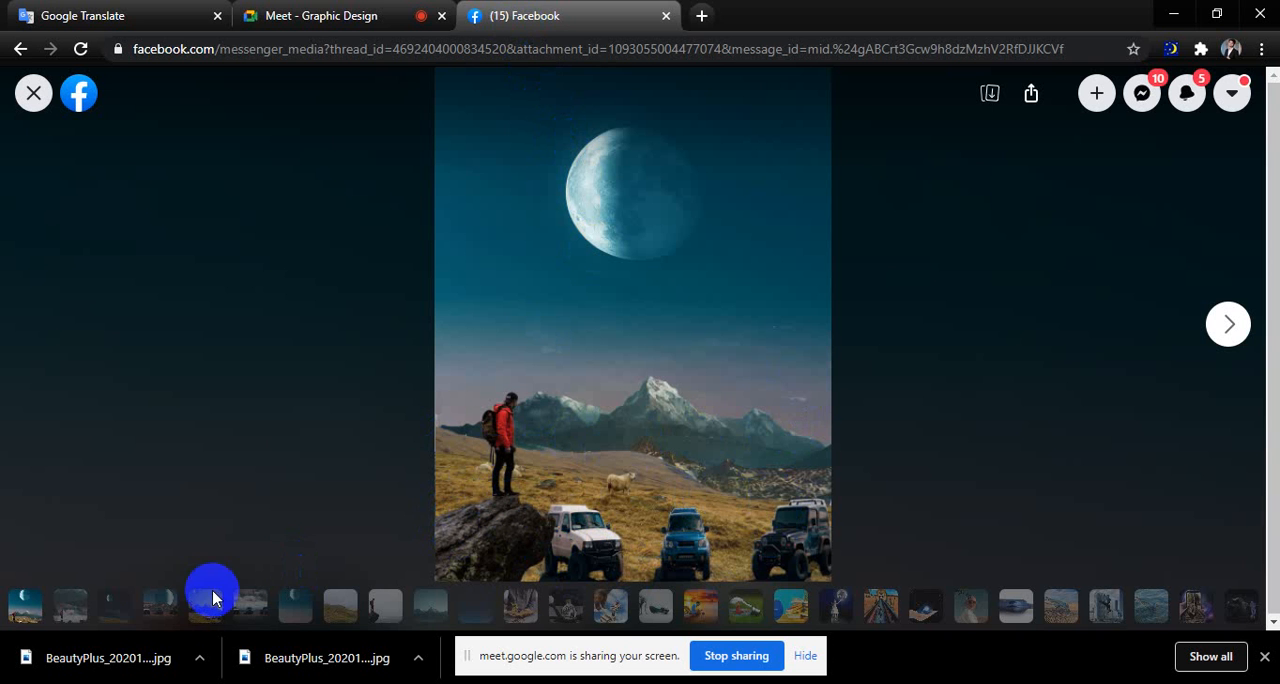
left_click(63, 610)
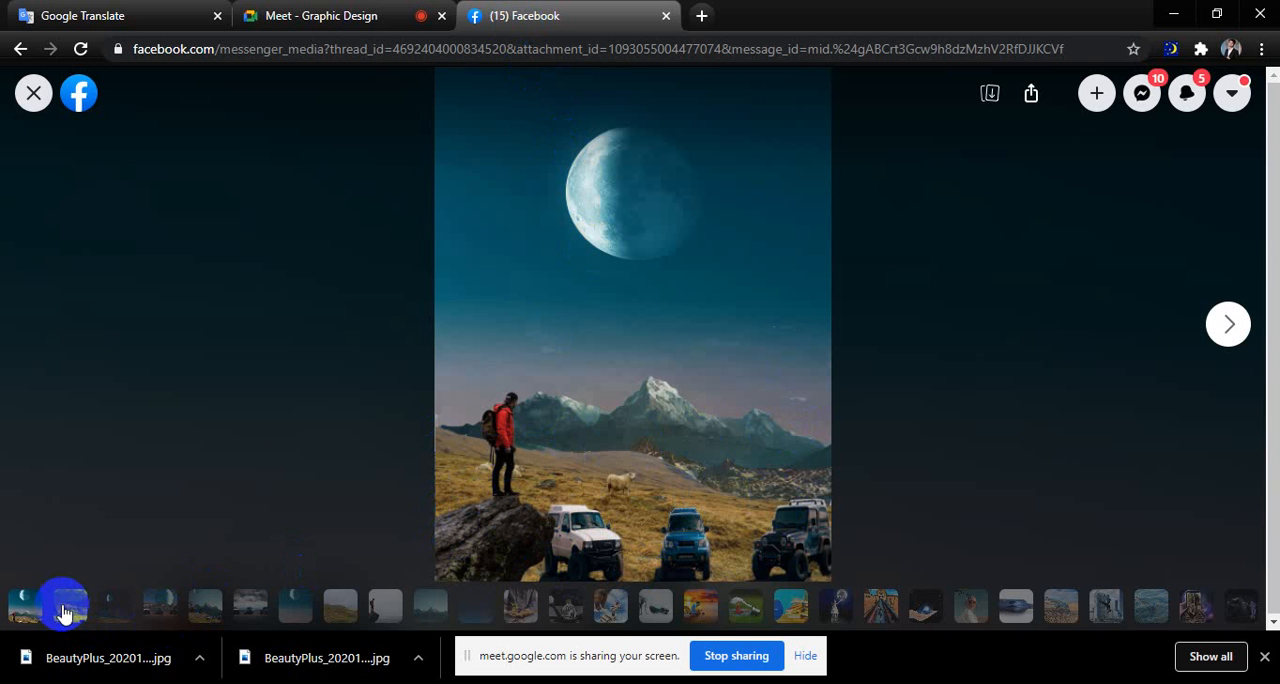
left_click(63, 610)
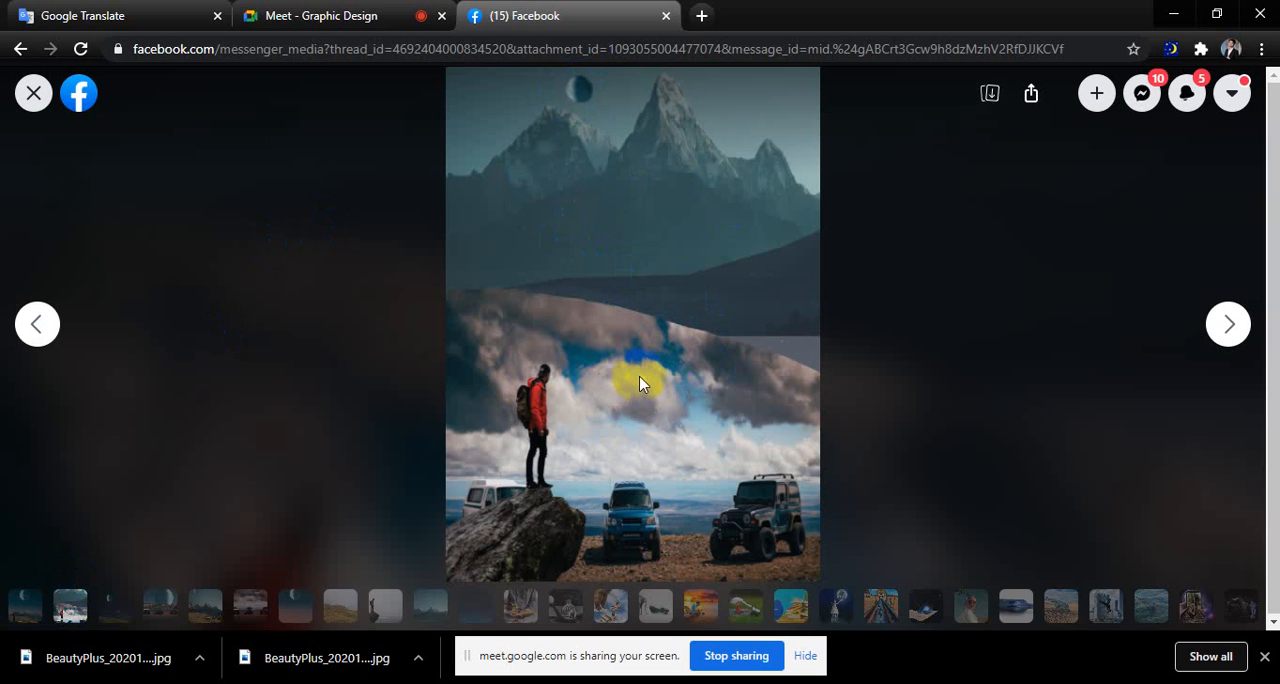
left_click(116, 610)
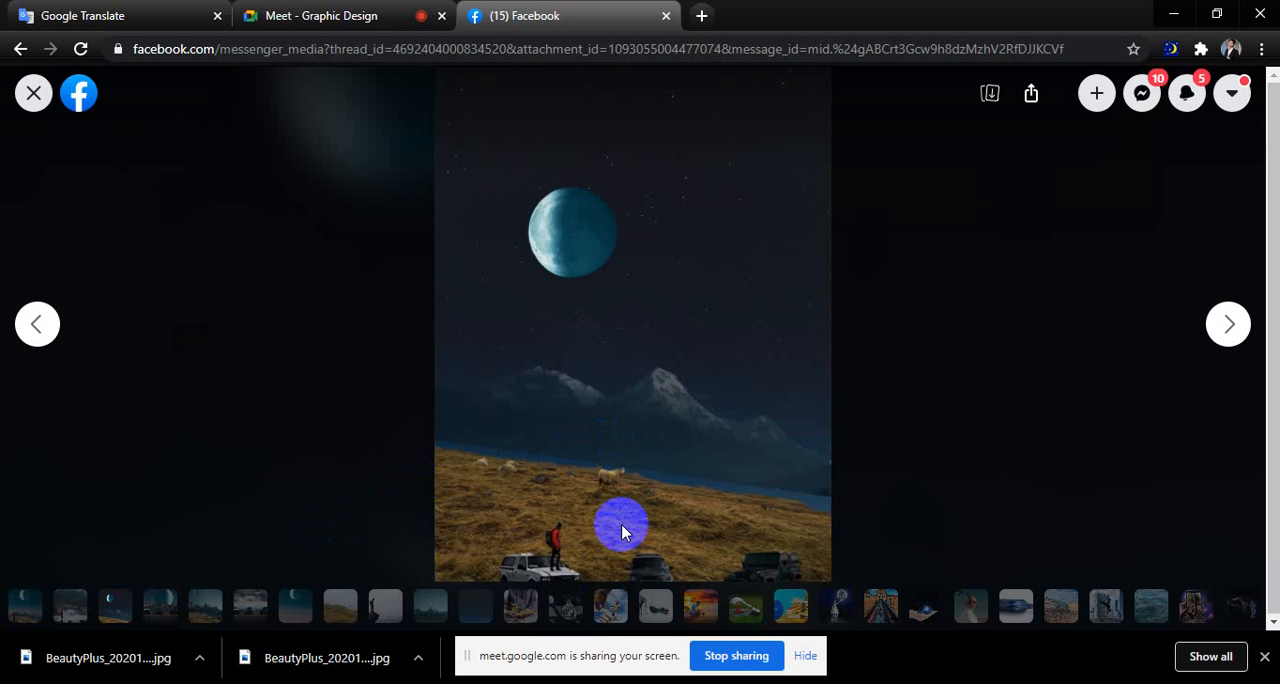
left_click(166, 605)
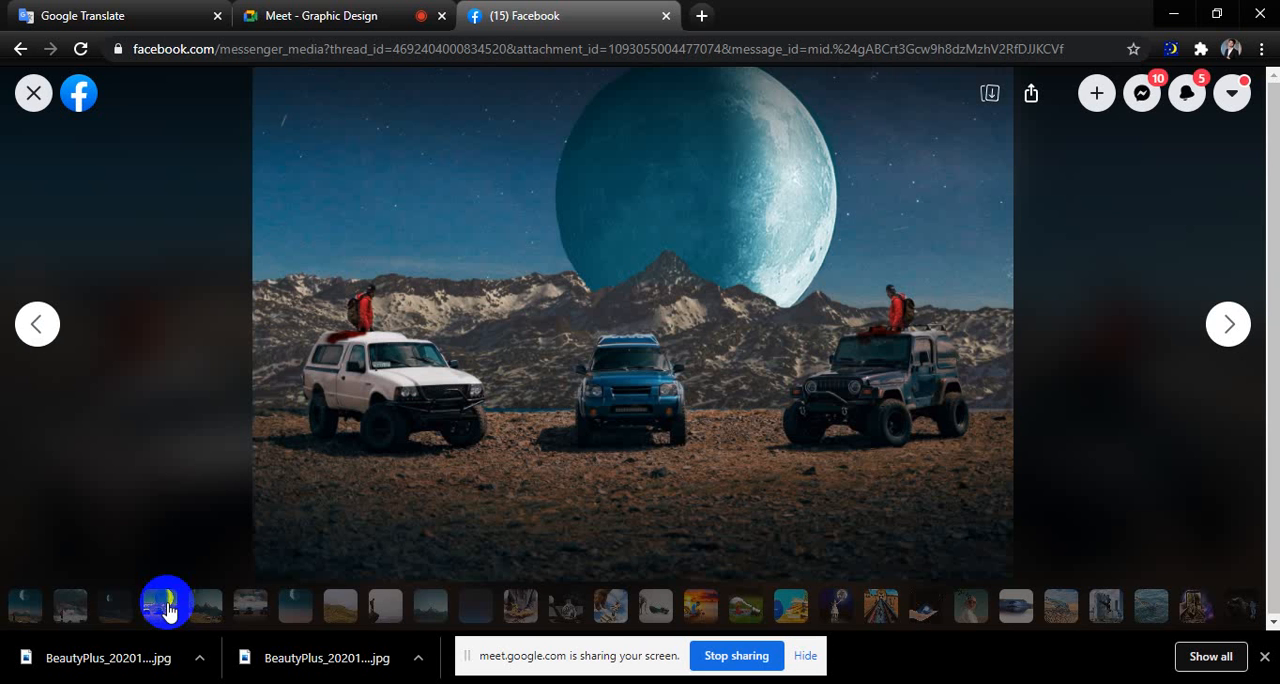
left_click(200, 612)
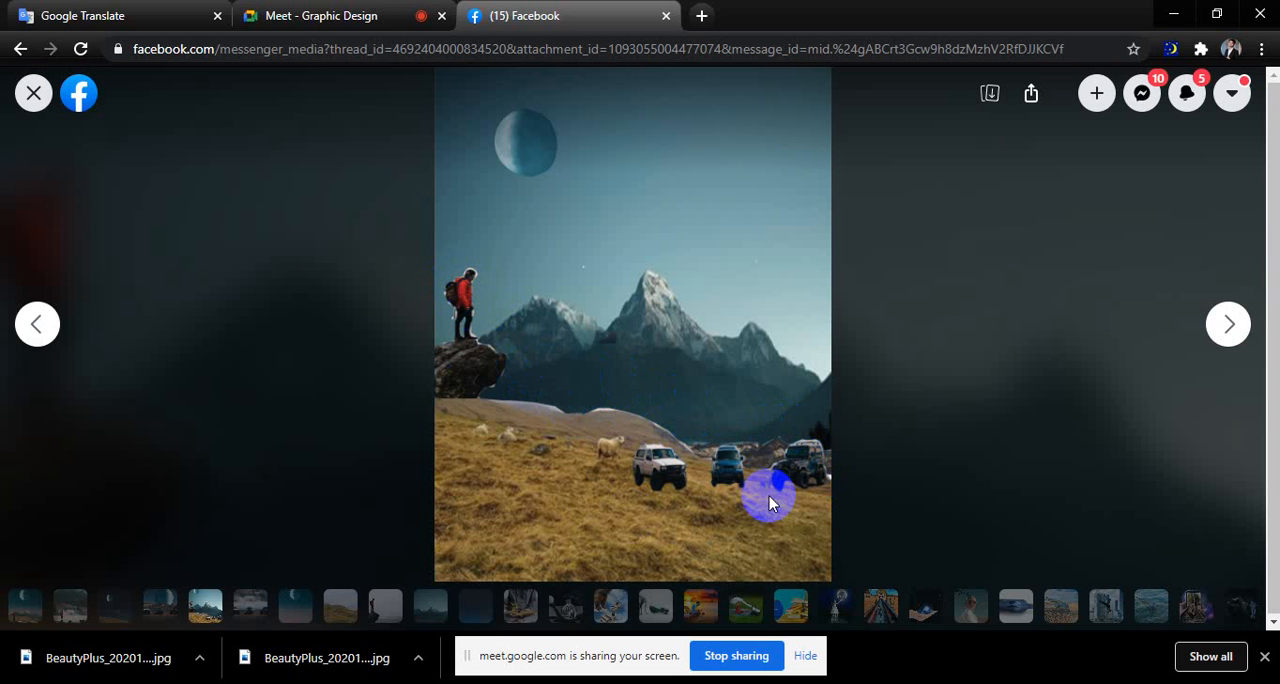
View the source photos of the three vehicles, the moon sky and the sheep on the hillside in Facebook.
left_click(491, 283)
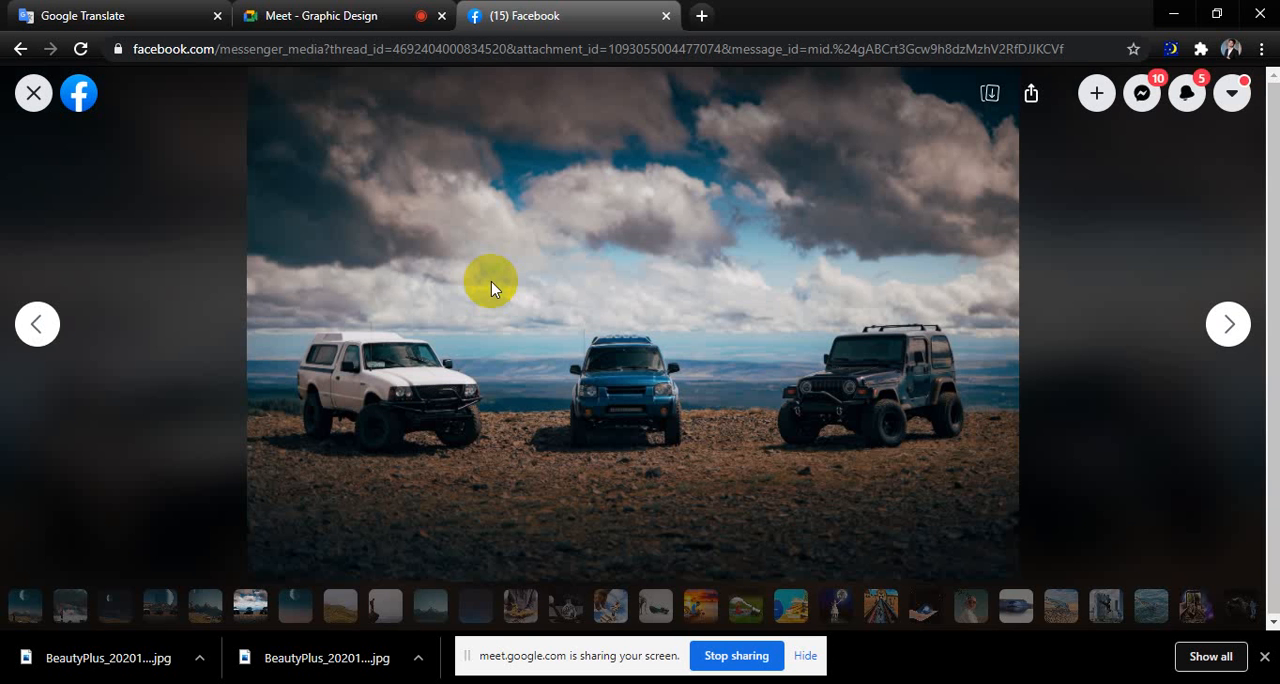
left_click(491, 285)
left_click(491, 287)
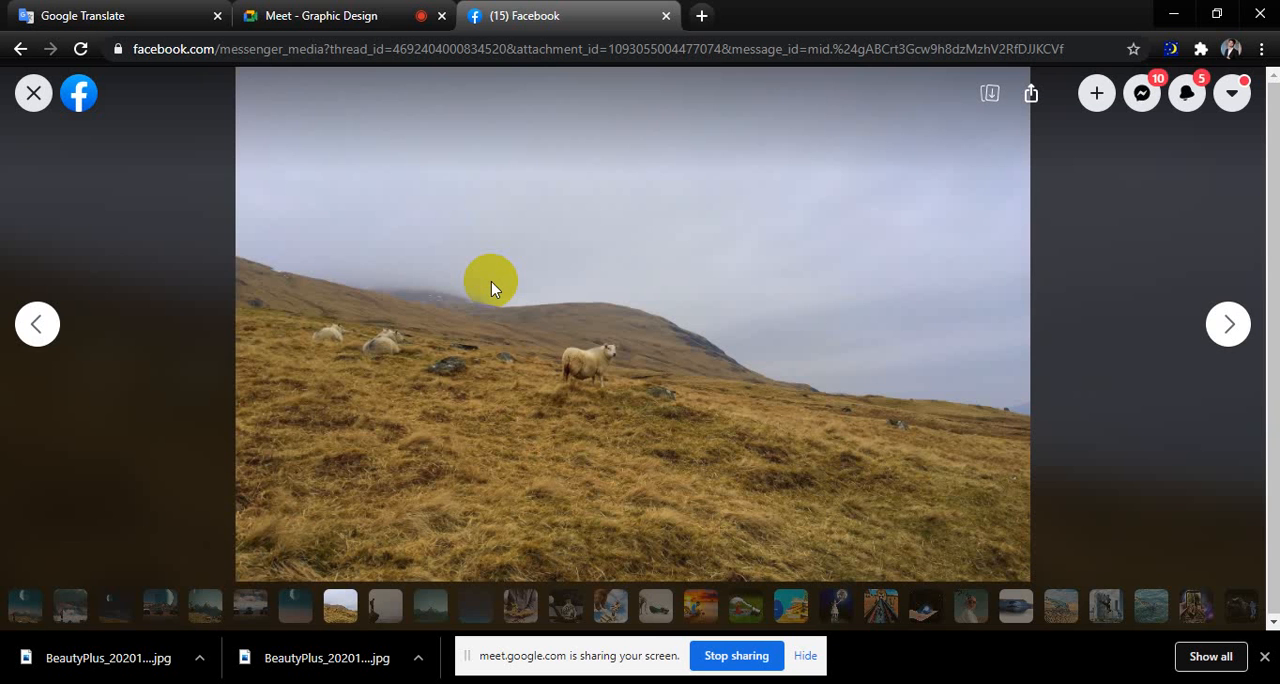
View the remaining source photos, through the snowy mountains to the starry night sky, in the Facebook viewer.
left_click(491, 283)
left_click(491, 283)
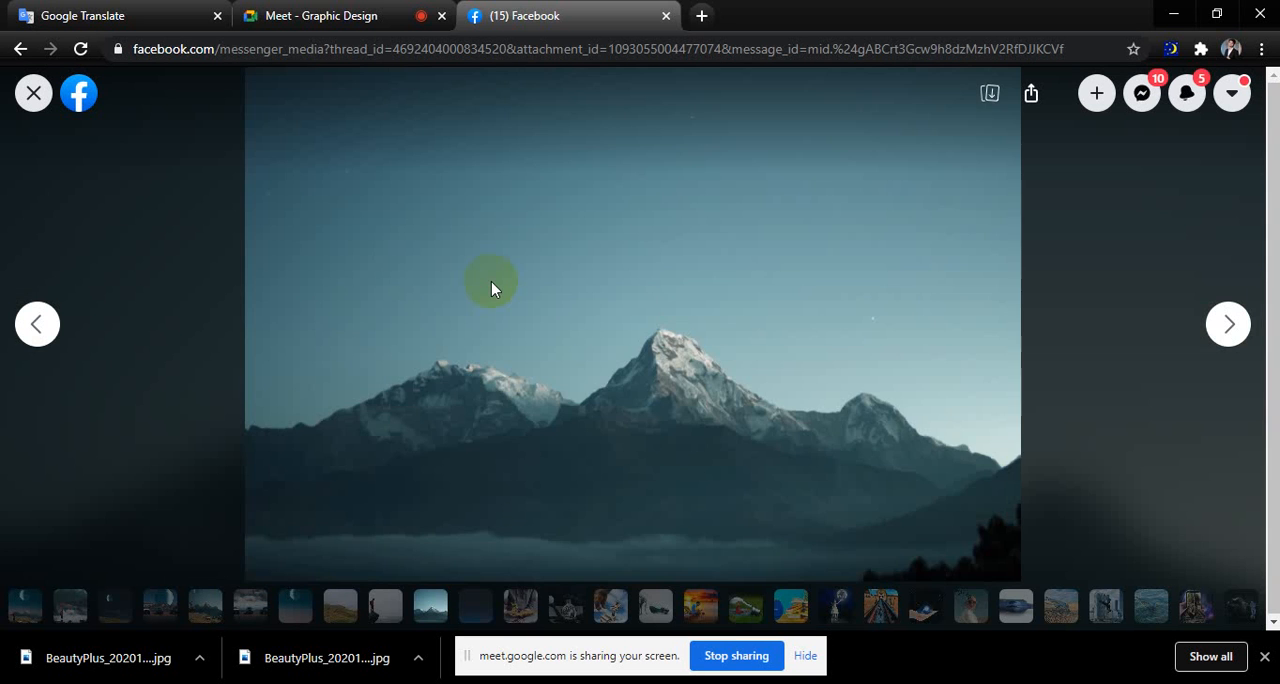
left_click(491, 285)
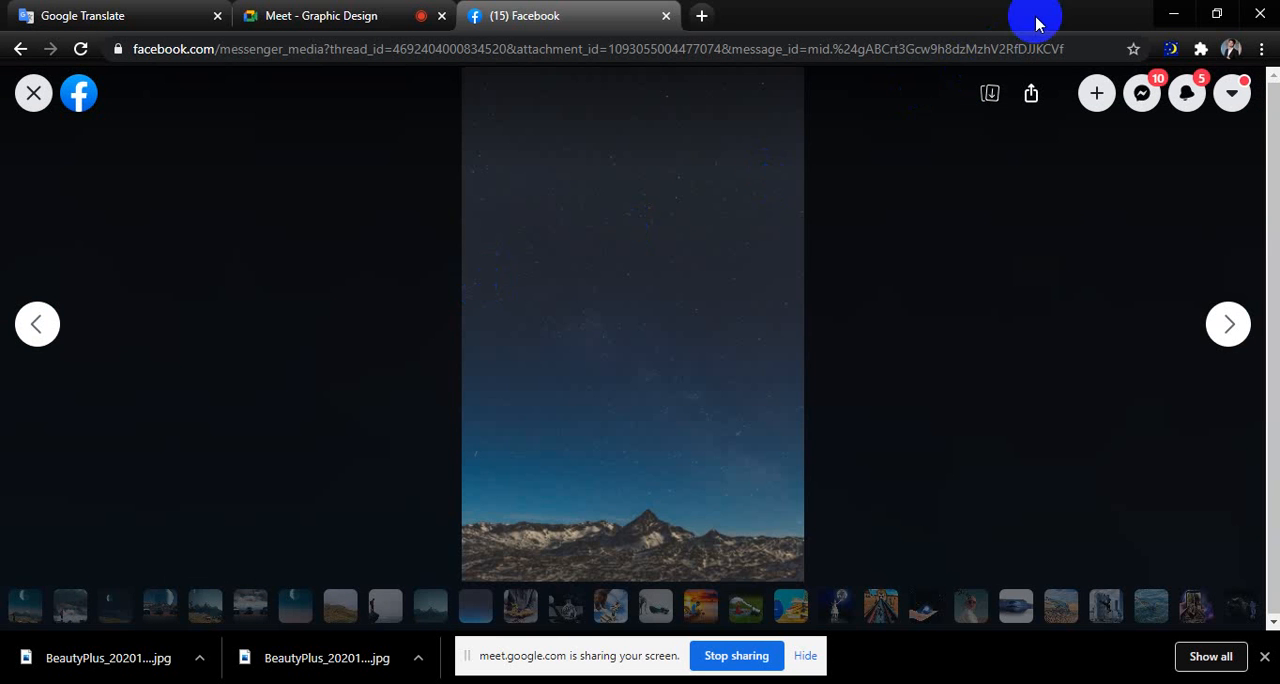
Switch to Photoshop, start opening an image file and browse to the Downloads folder on This PC.
left_click(100, 15)
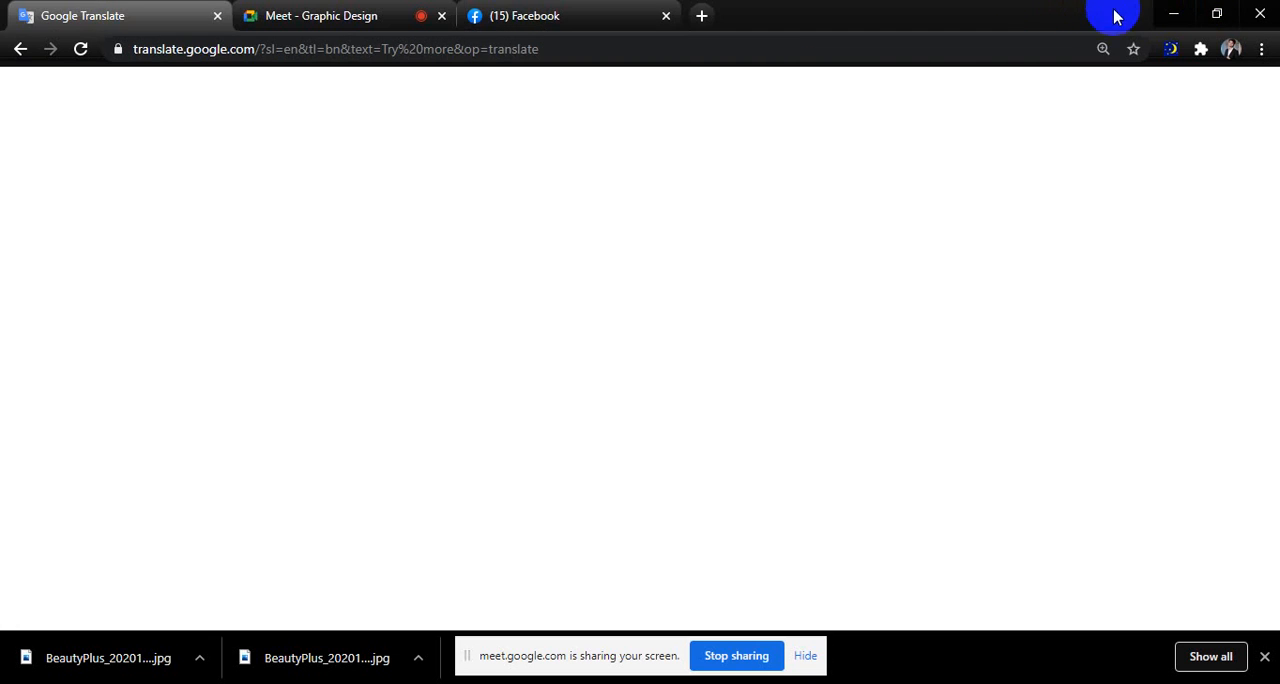
left_click(1176, 14)
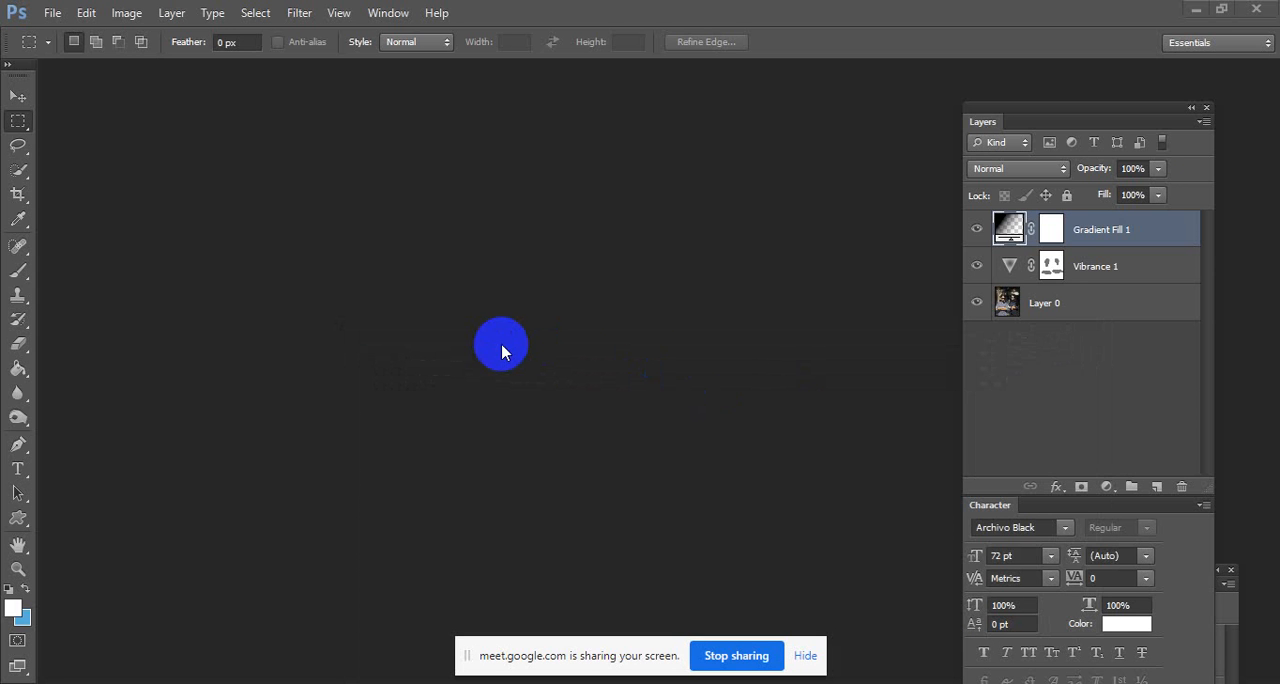
double_click(501, 344)
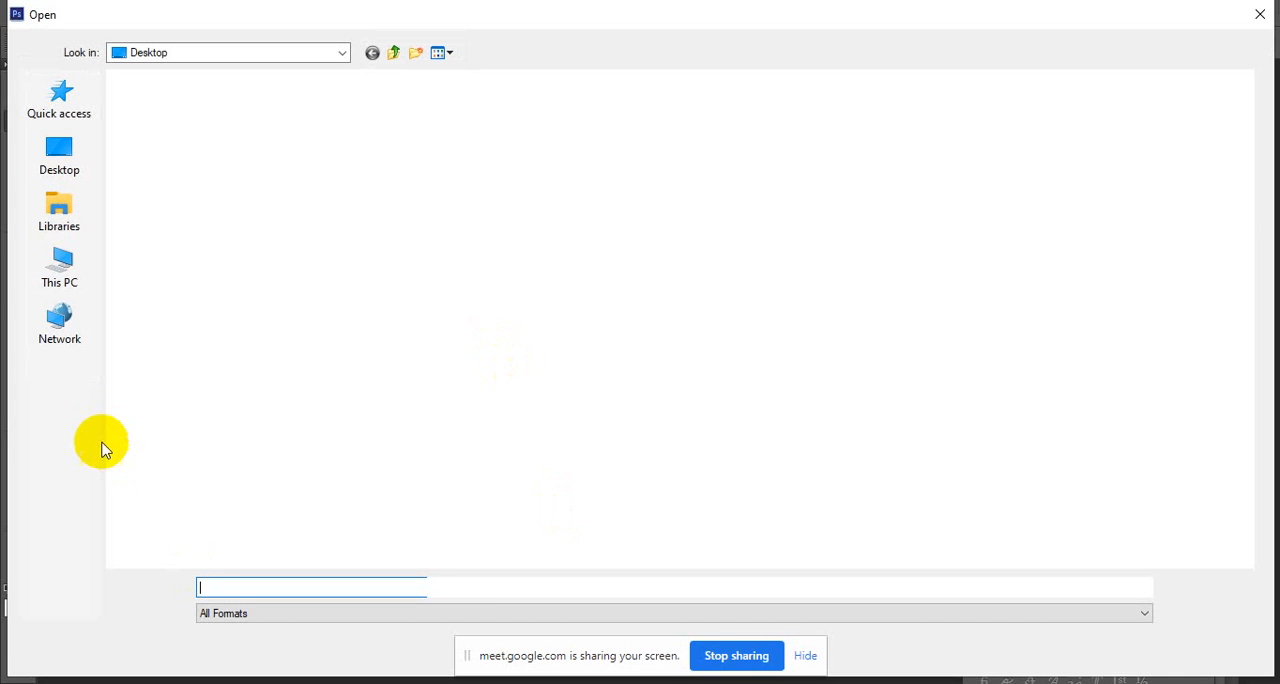
left_click(80, 165)
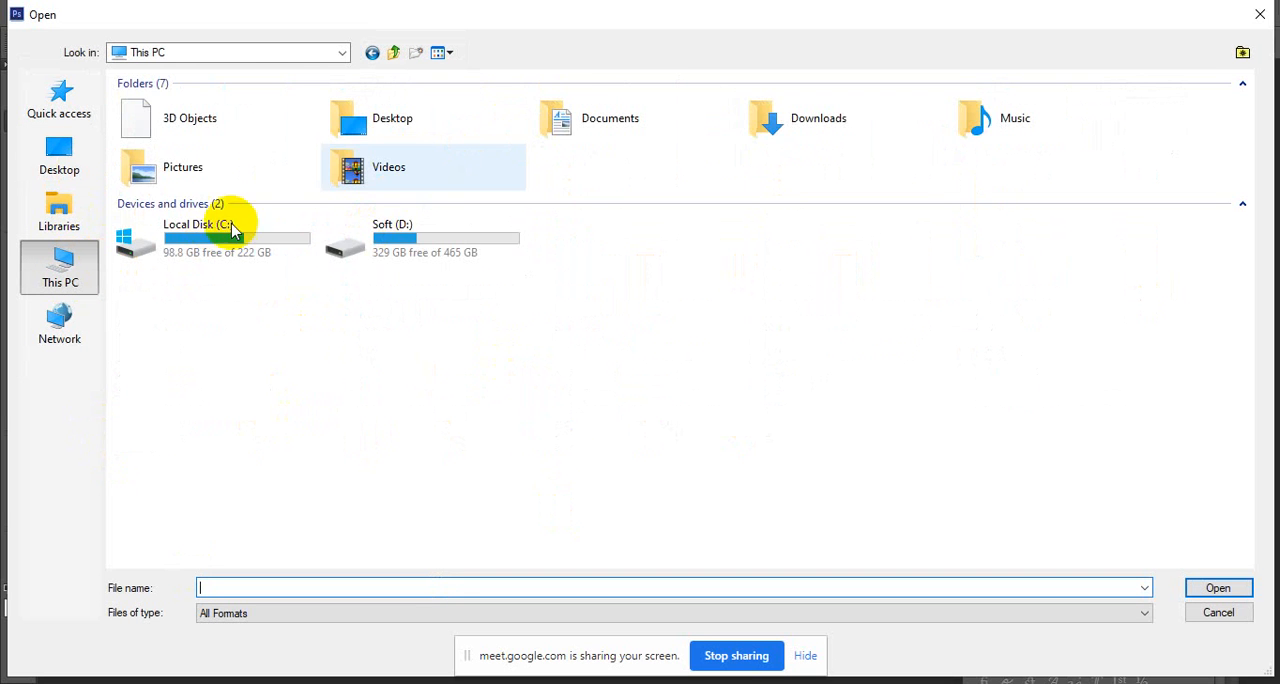
double_click(768, 130)
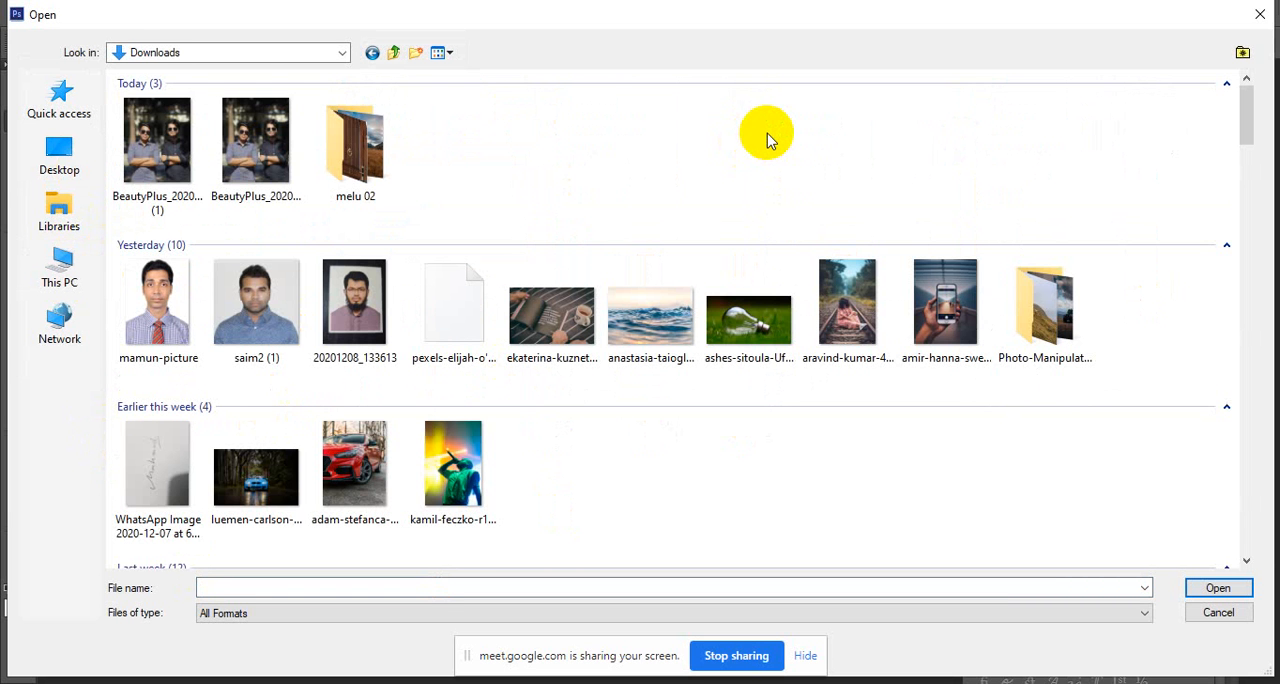
Look through the Downloads folder and its melu 02 subfolder for the photo-manipulation source images.
scroll(515, 318, "down", 15)
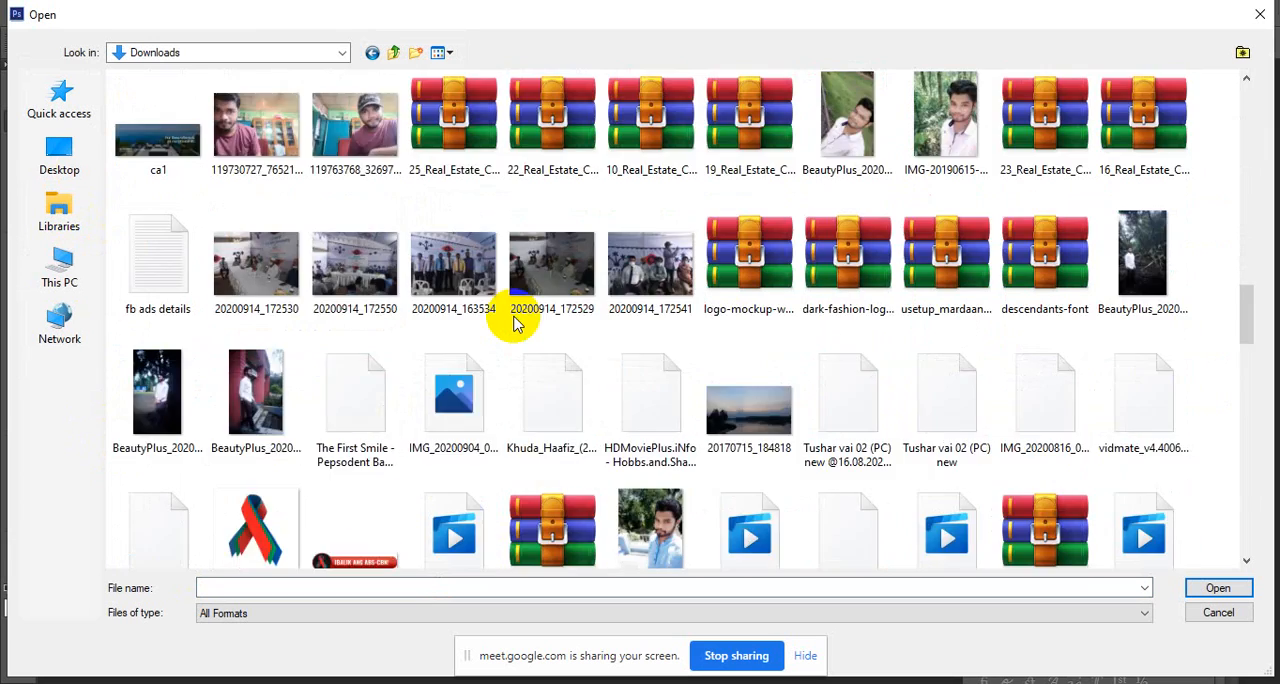
scroll(515, 320, "down", 10)
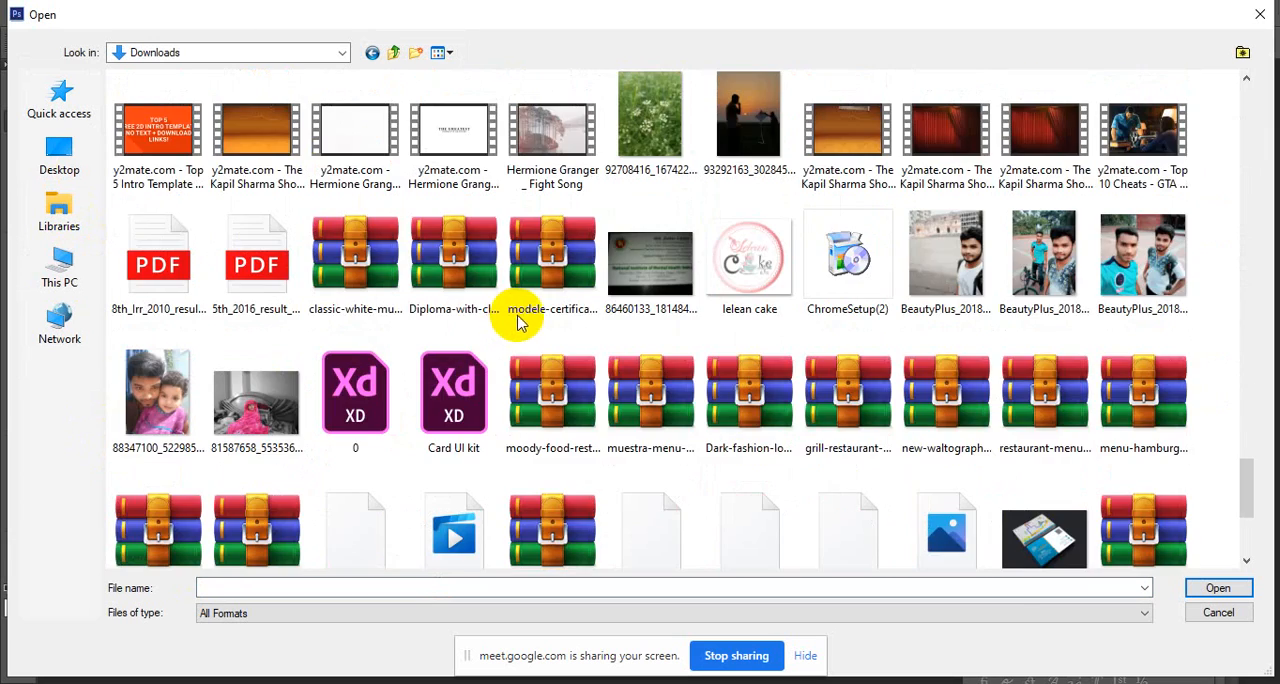
scroll(517, 320, "down", 10)
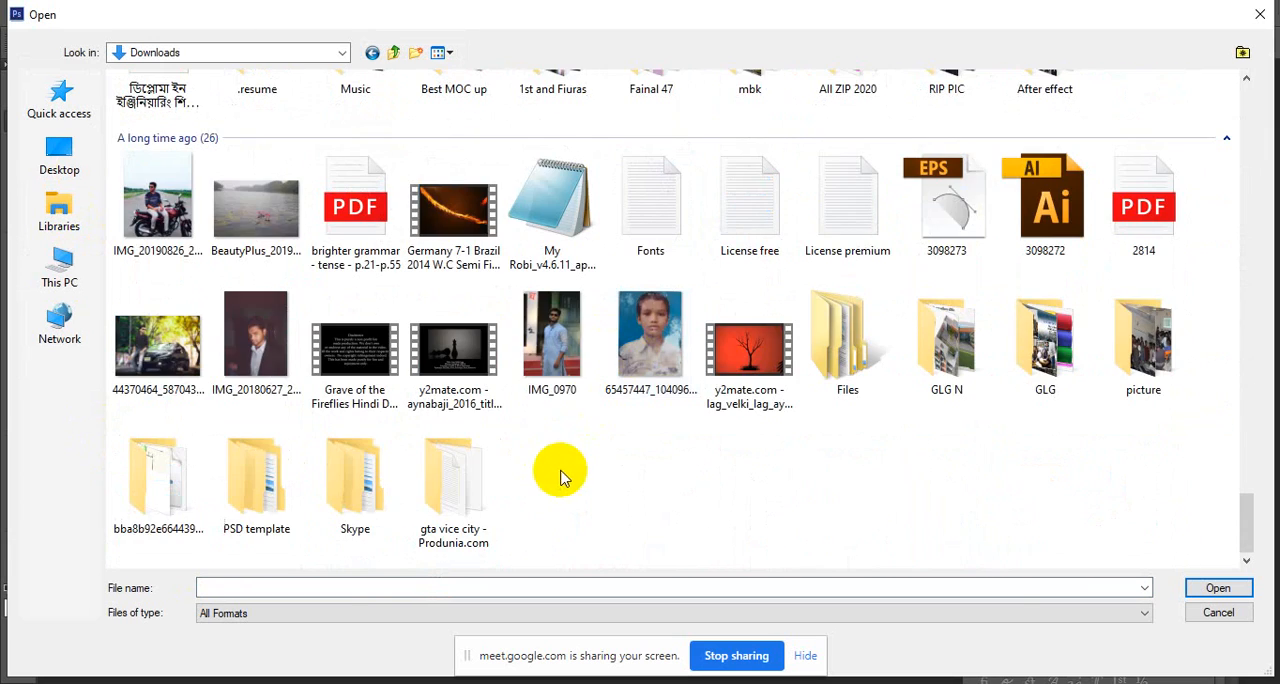
scroll(600, 470, "up", 15)
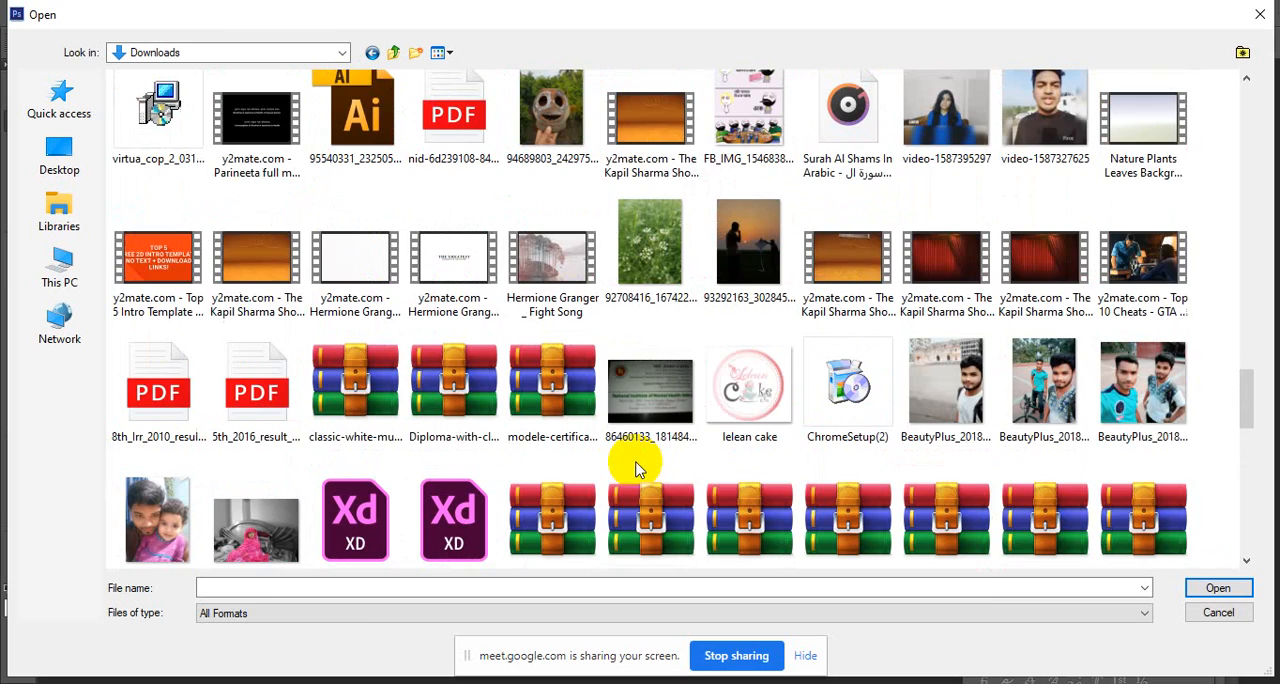
scroll(637, 470, "up", 10)
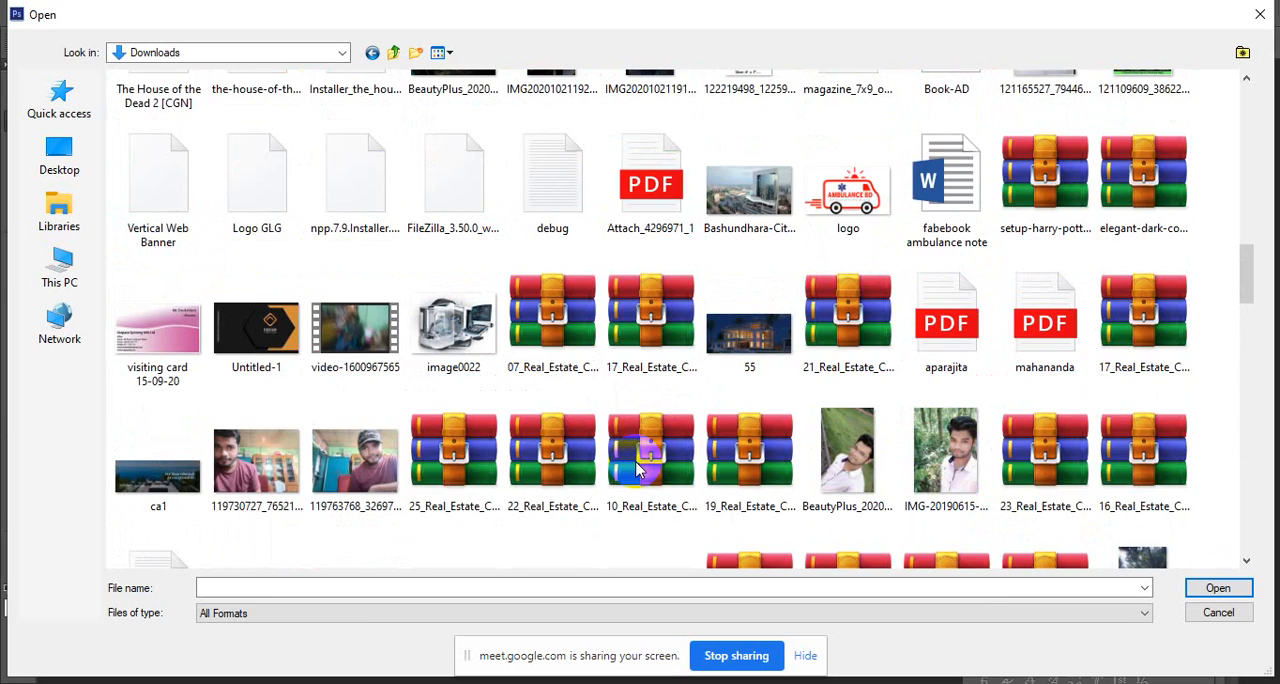
scroll(637, 470, "up", 15)
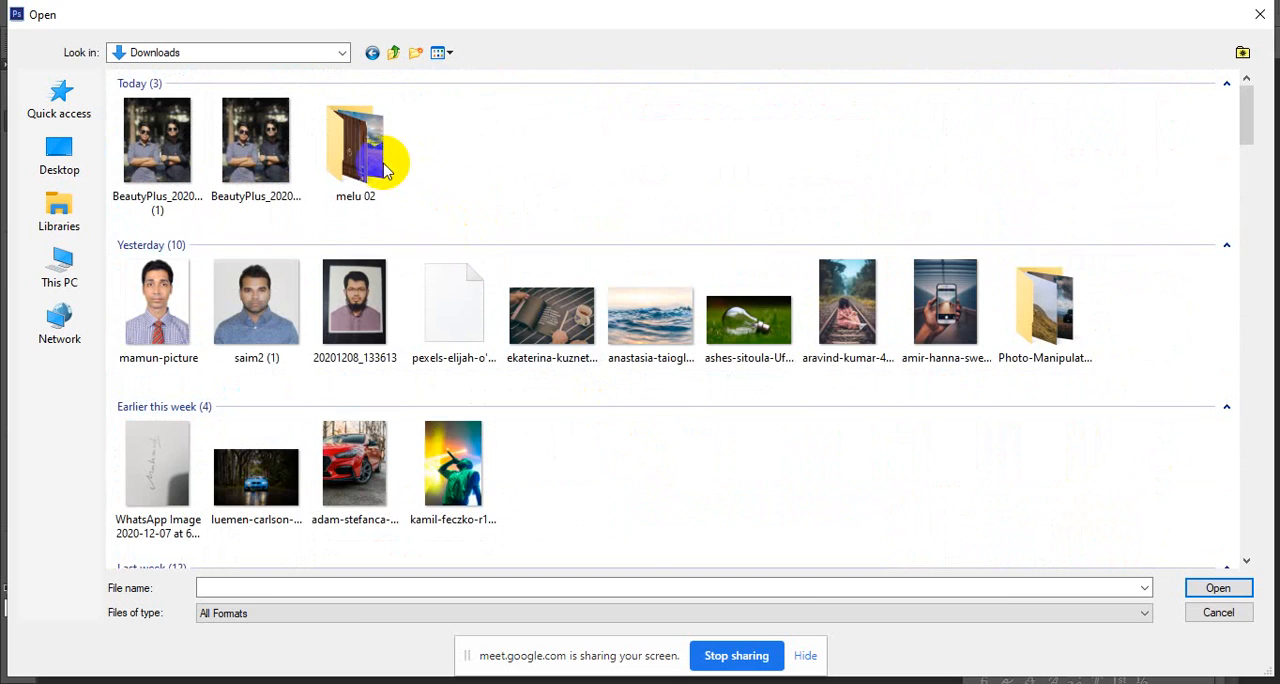
scroll(440, 295, "down", 4)
scroll(440, 295, "down", 8)
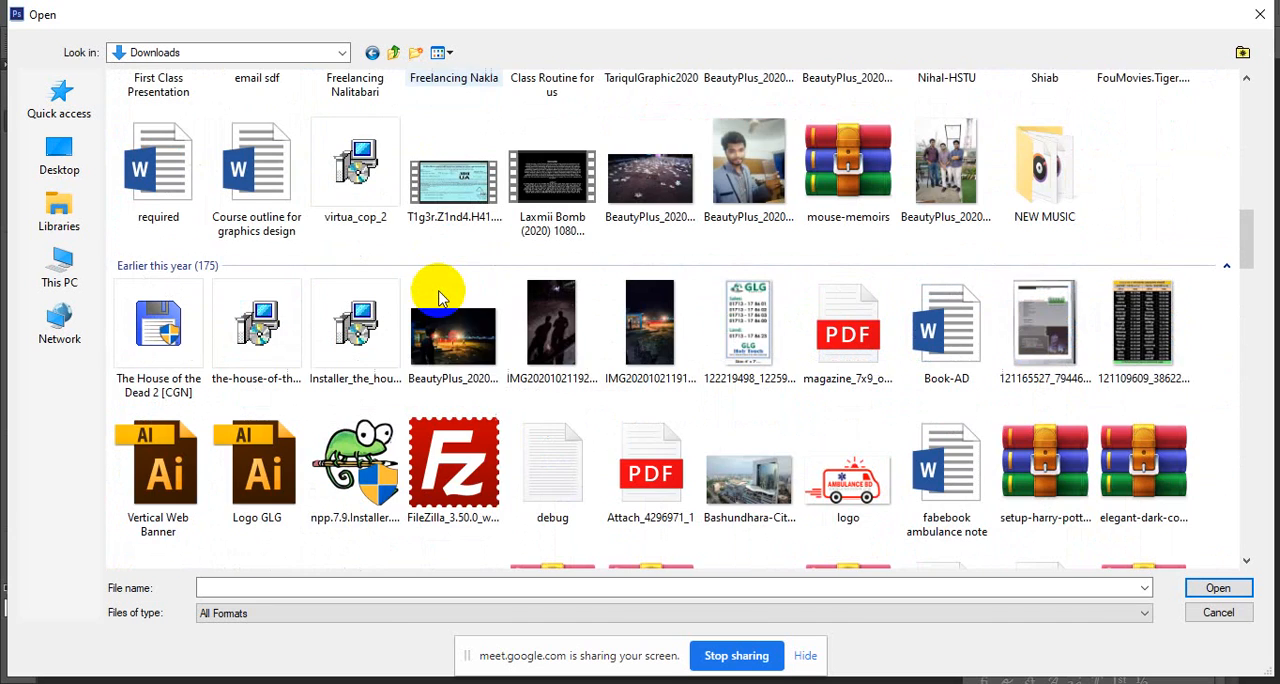
scroll(440, 295, "down", 3)
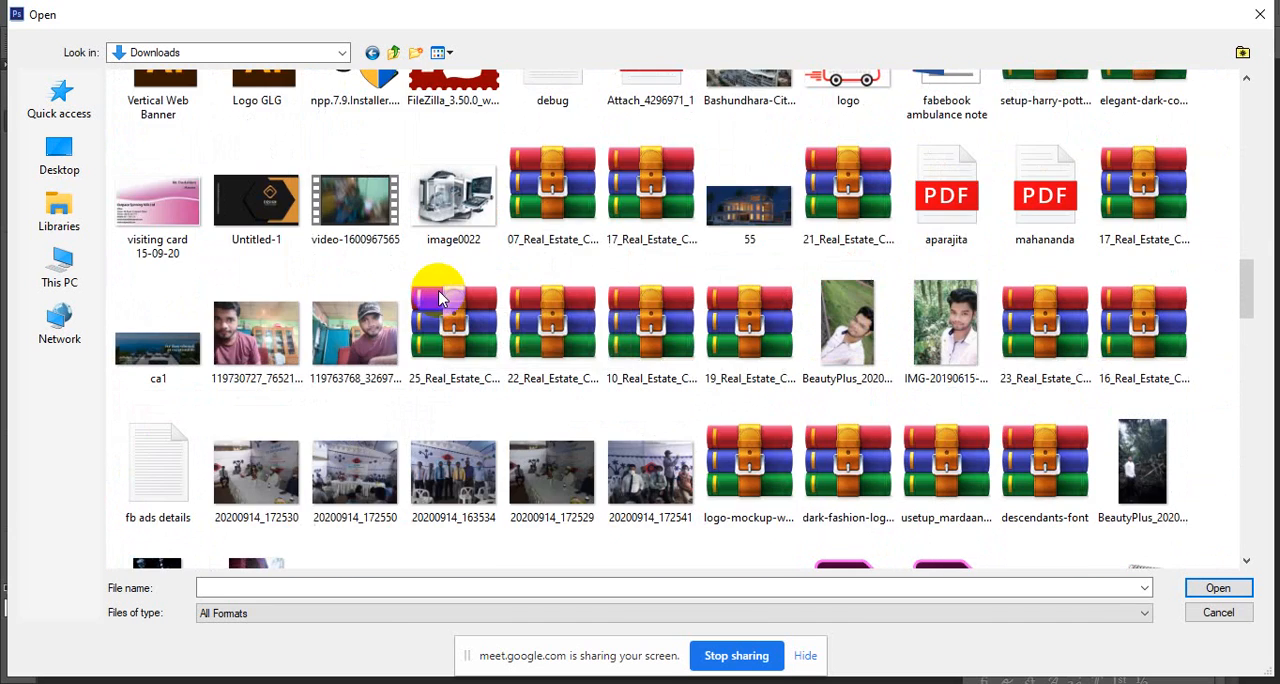
scroll(440, 295, "down", 5)
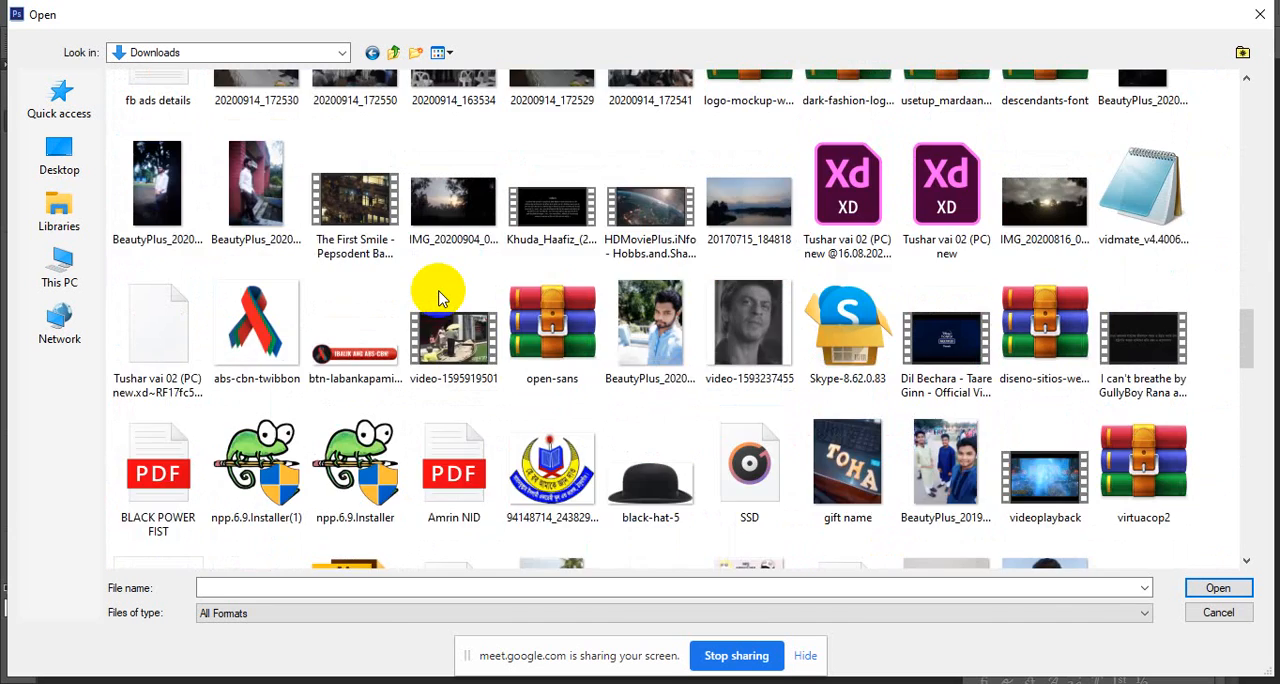
scroll(440, 295, "down", 6)
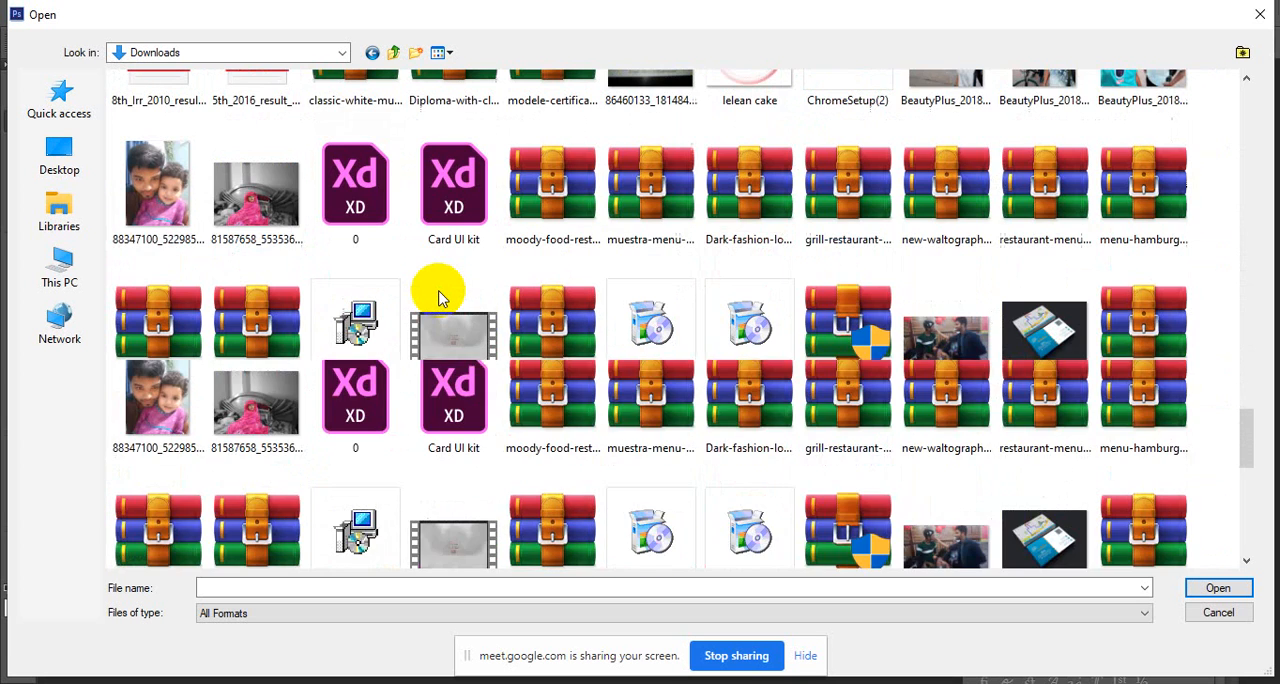
scroll(440, 295, "down", 3)
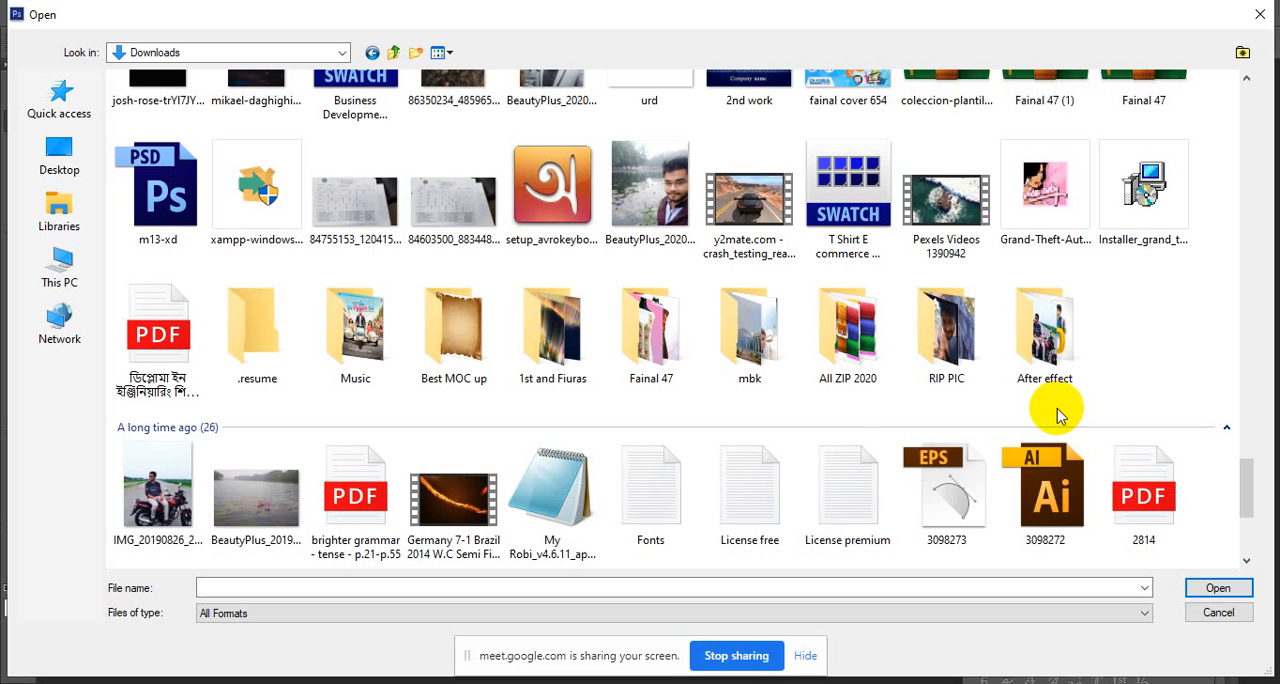
scroll(1060, 416, "down", 3)
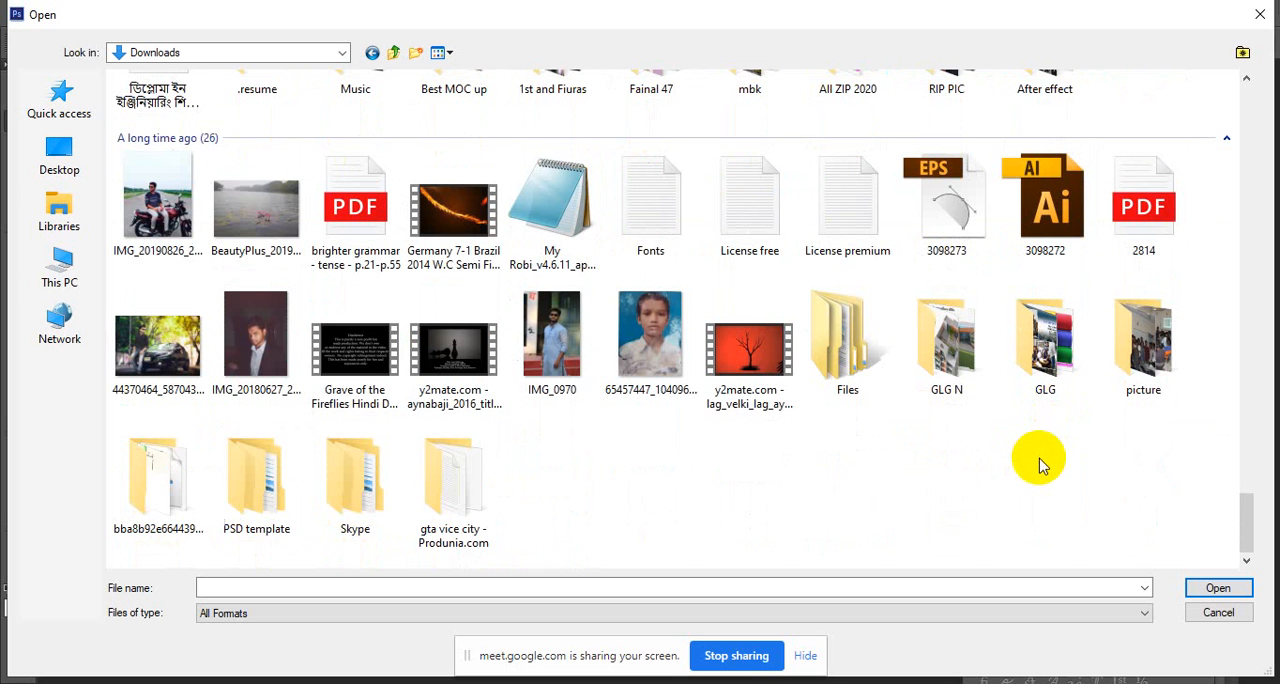
scroll(1040, 465, "up", 3)
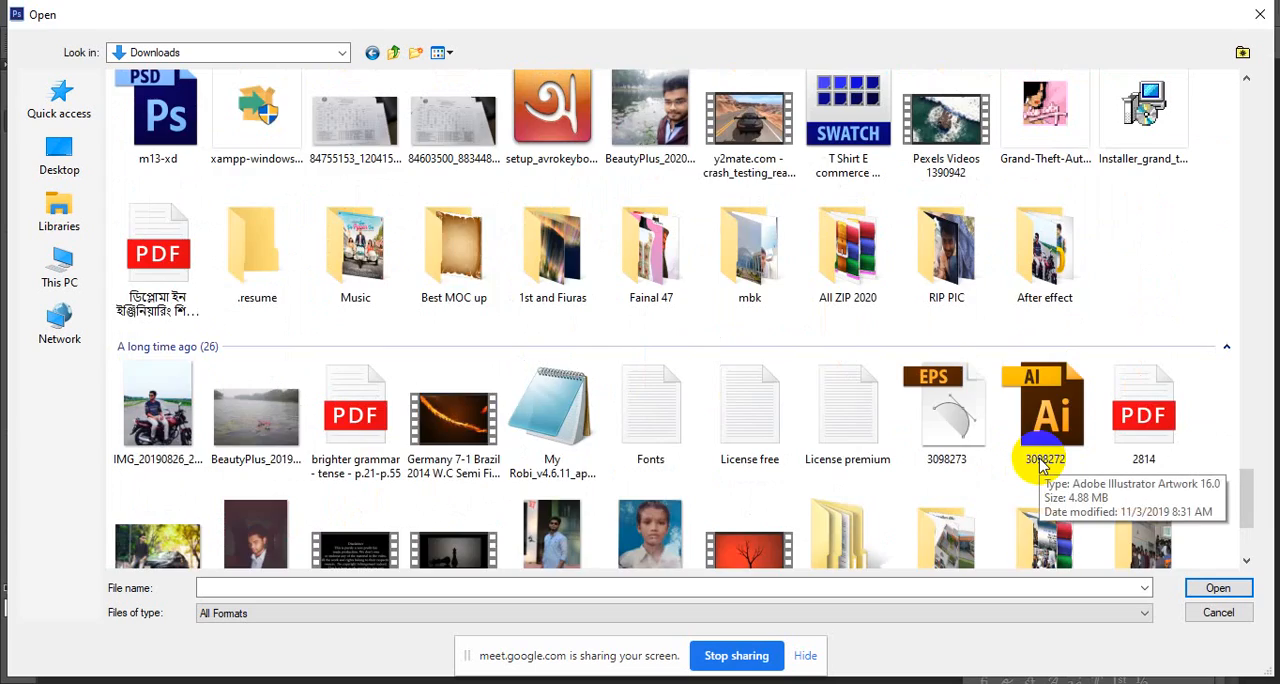
scroll(1040, 465, "up", 15)
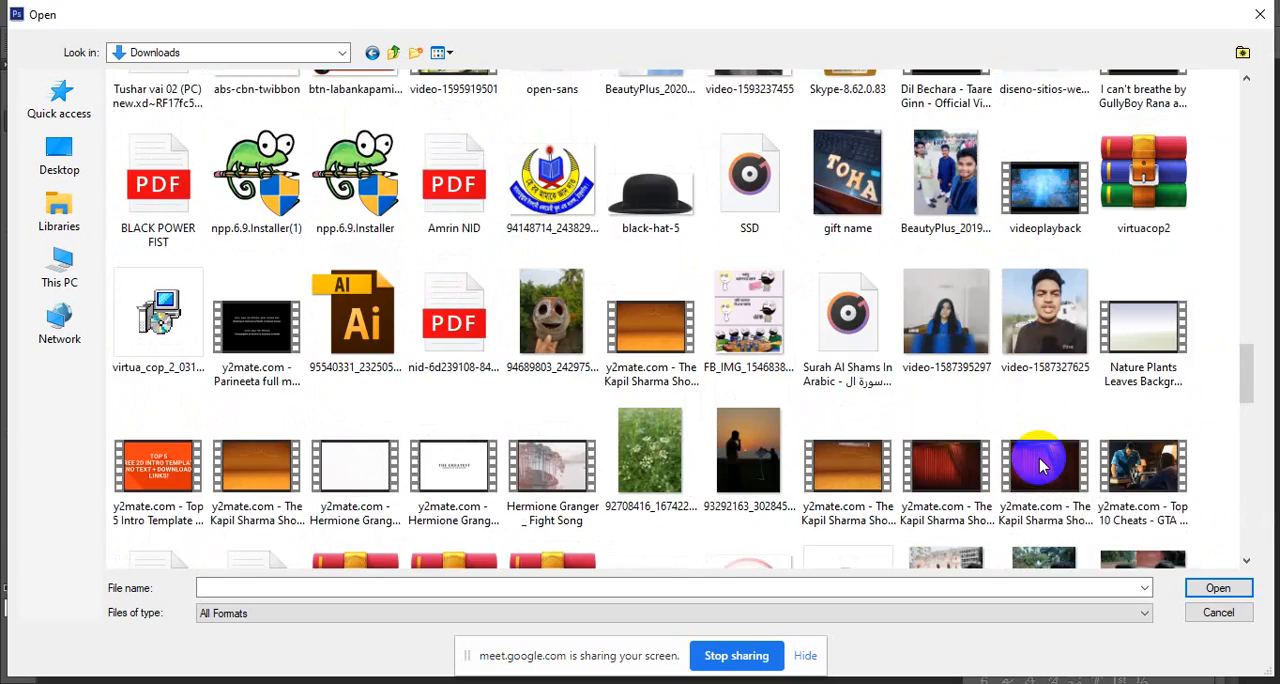
scroll(1040, 465, "up", 15)
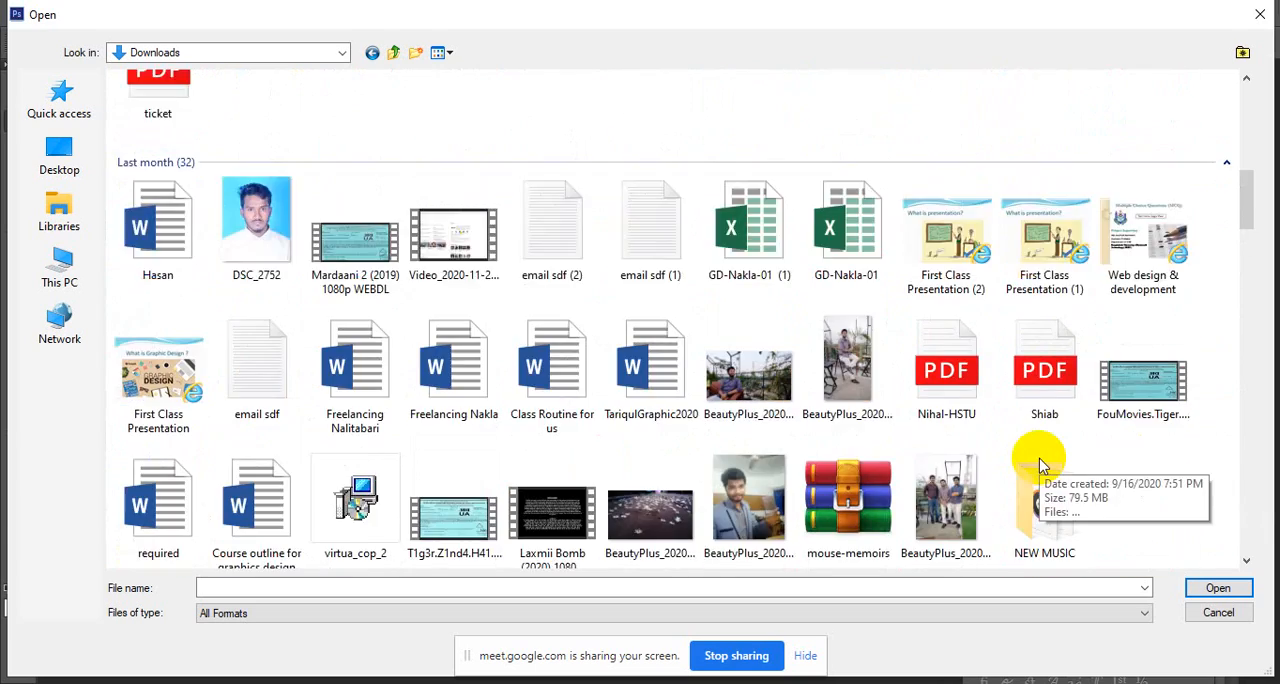
scroll(1040, 465, "up", 15)
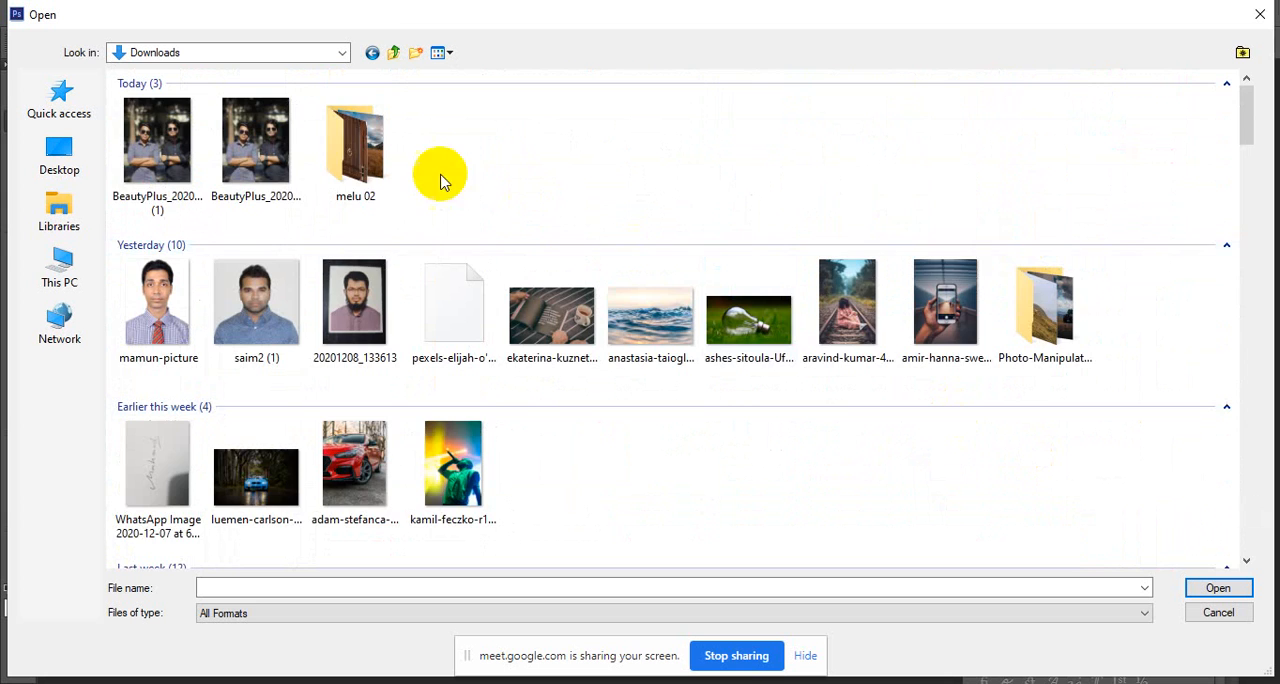
double_click(378, 160)
left_click(395, 52)
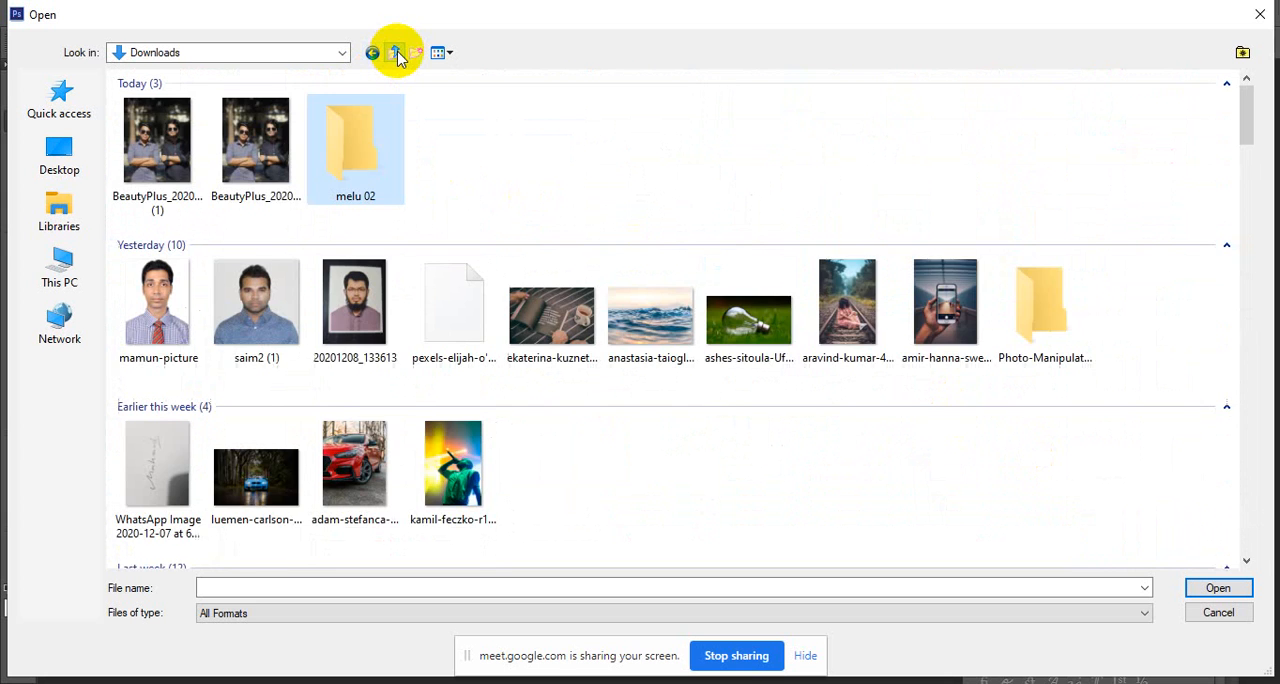
Open all the source photos from the Photo-Manipulation folder in Downloads together.
scroll(594, 318, "down", 2)
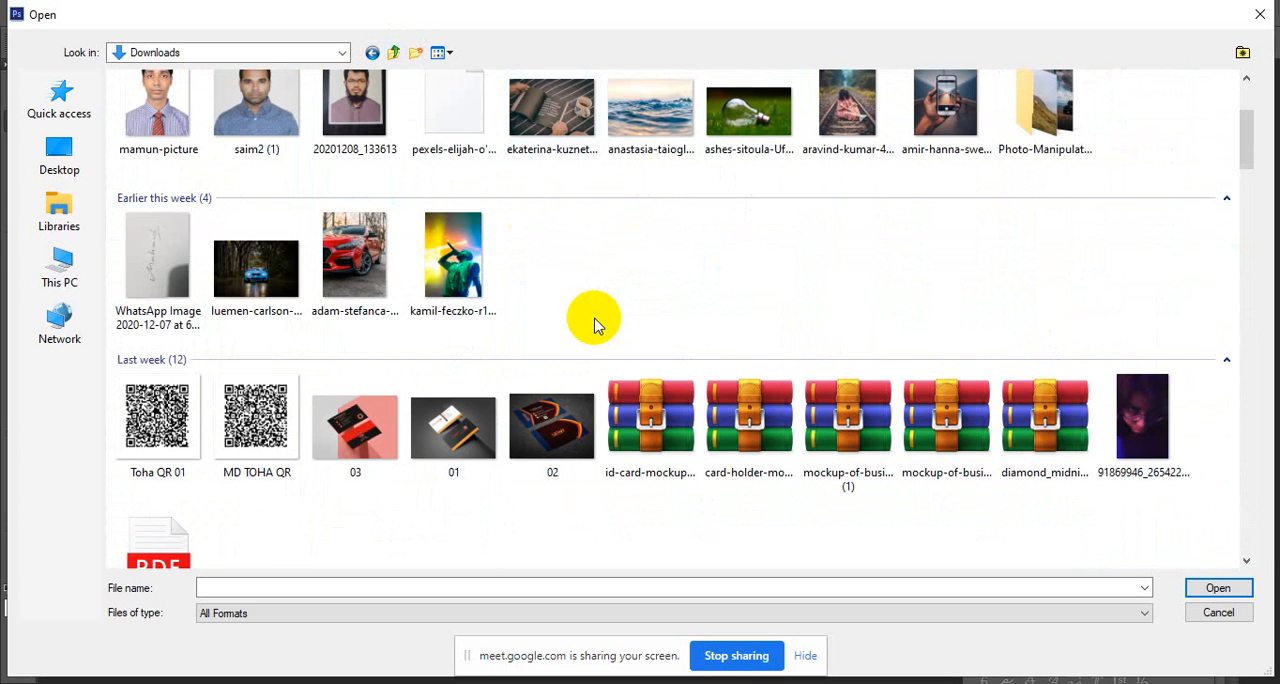
double_click(1043, 110)
left_click_drag(901, 301, 141, 122)
left_click(1205, 588)
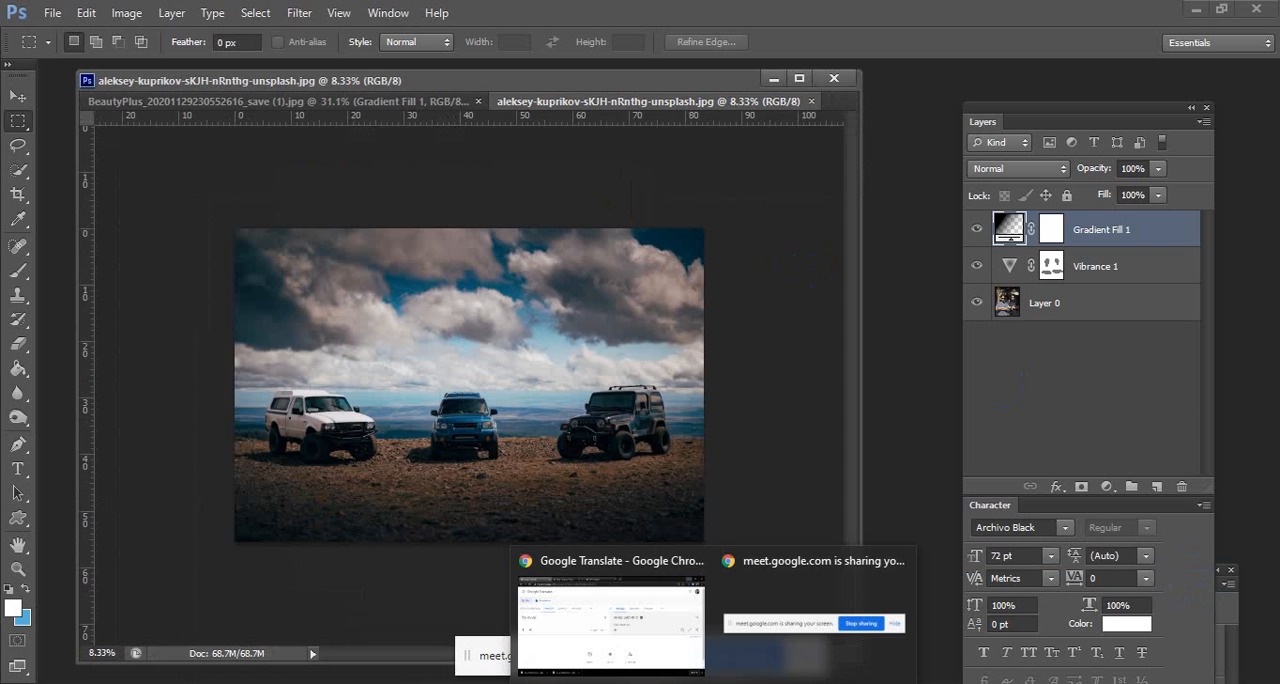
Return from the browser window to Photoshop and move the Meet sharing bar clear of the moon photo.
left_click(633, 630)
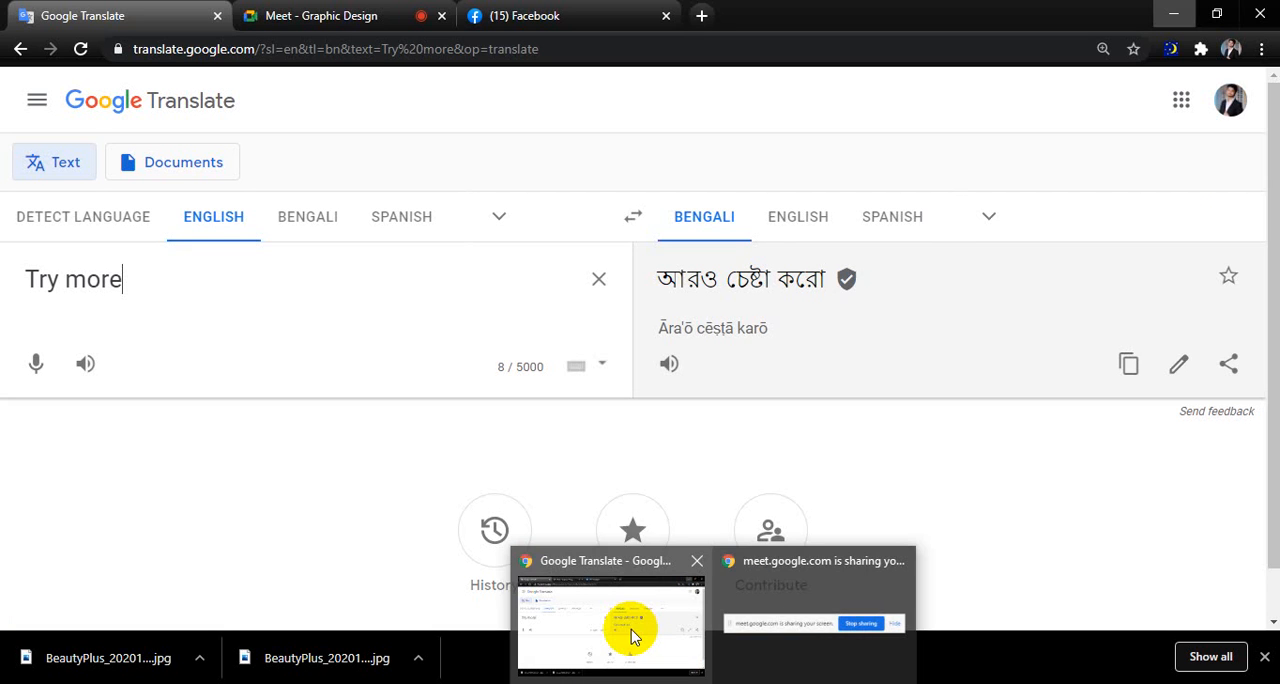
left_click(1073, 682)
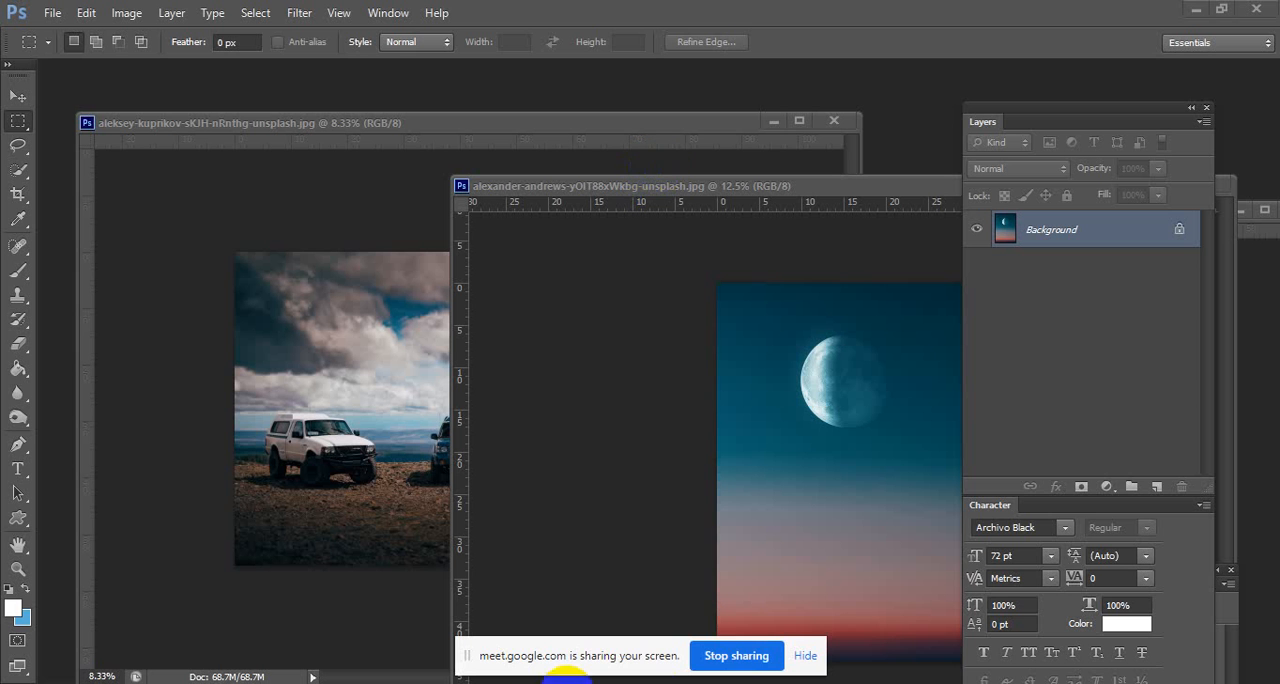
mouse_move(711, 683)
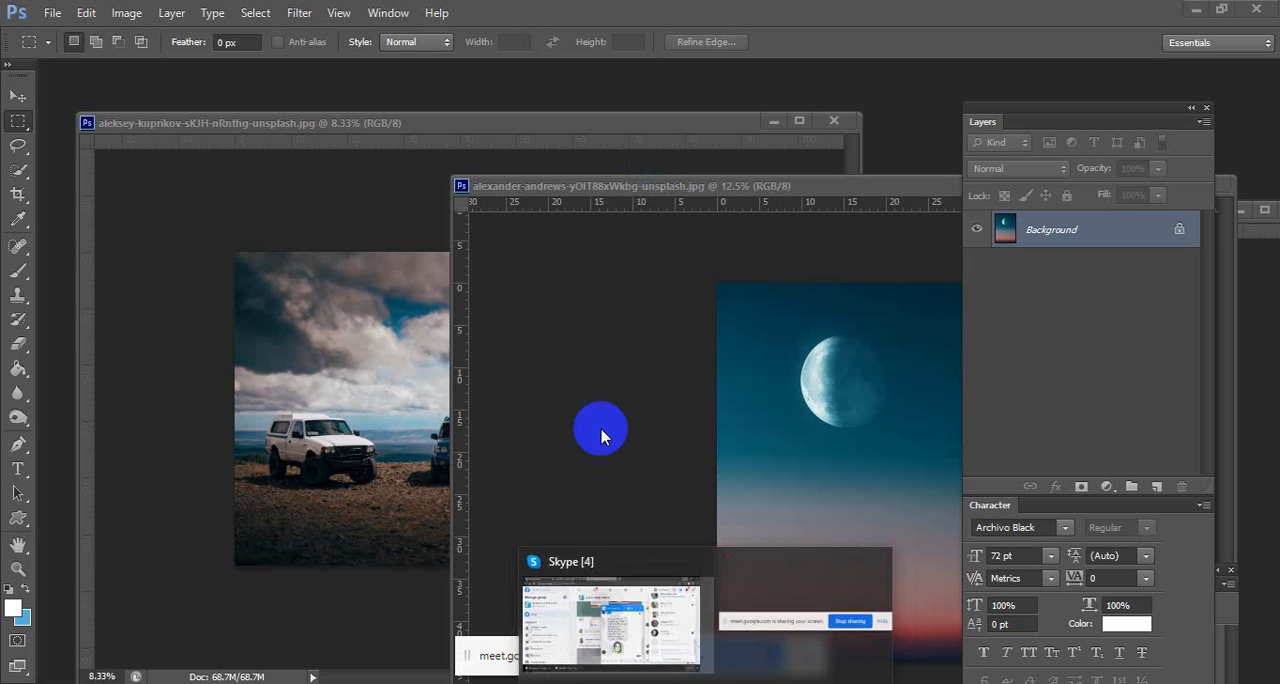
left_click(1097, 683)
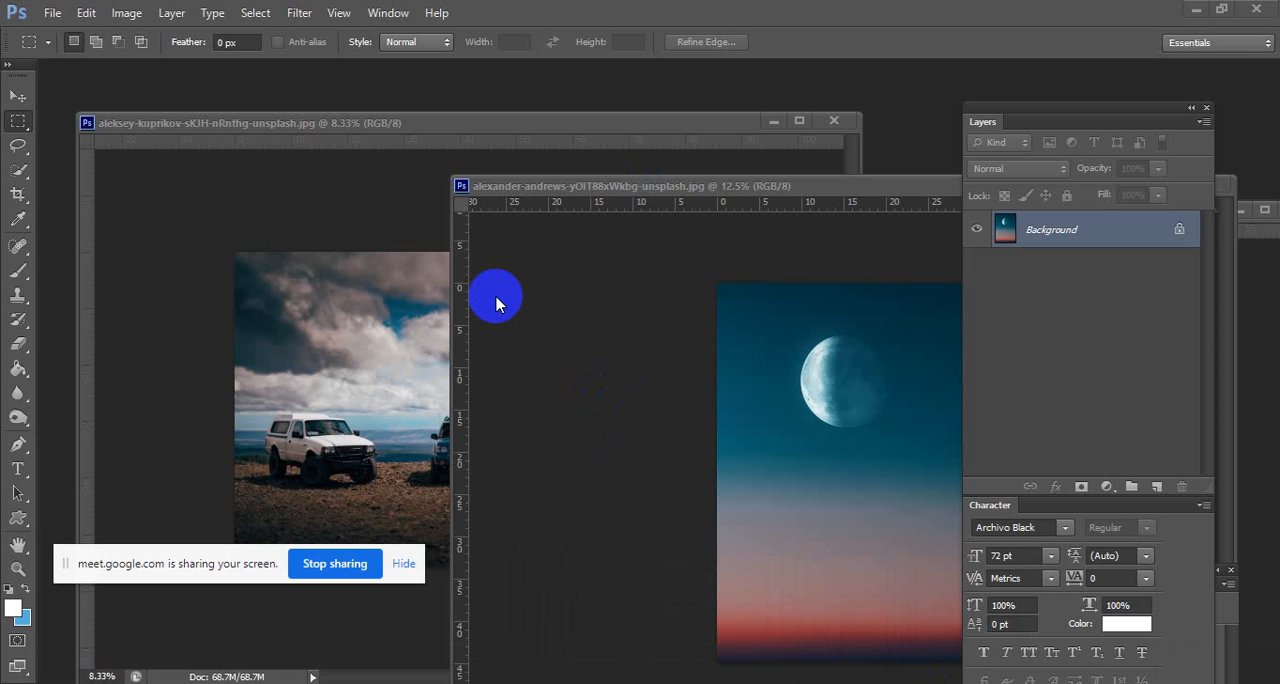
Narrow the moon photo's window, and move it and the three-vehicles window down to clear space in the workspace.
left_click_drag(855, 190, 529, 220)
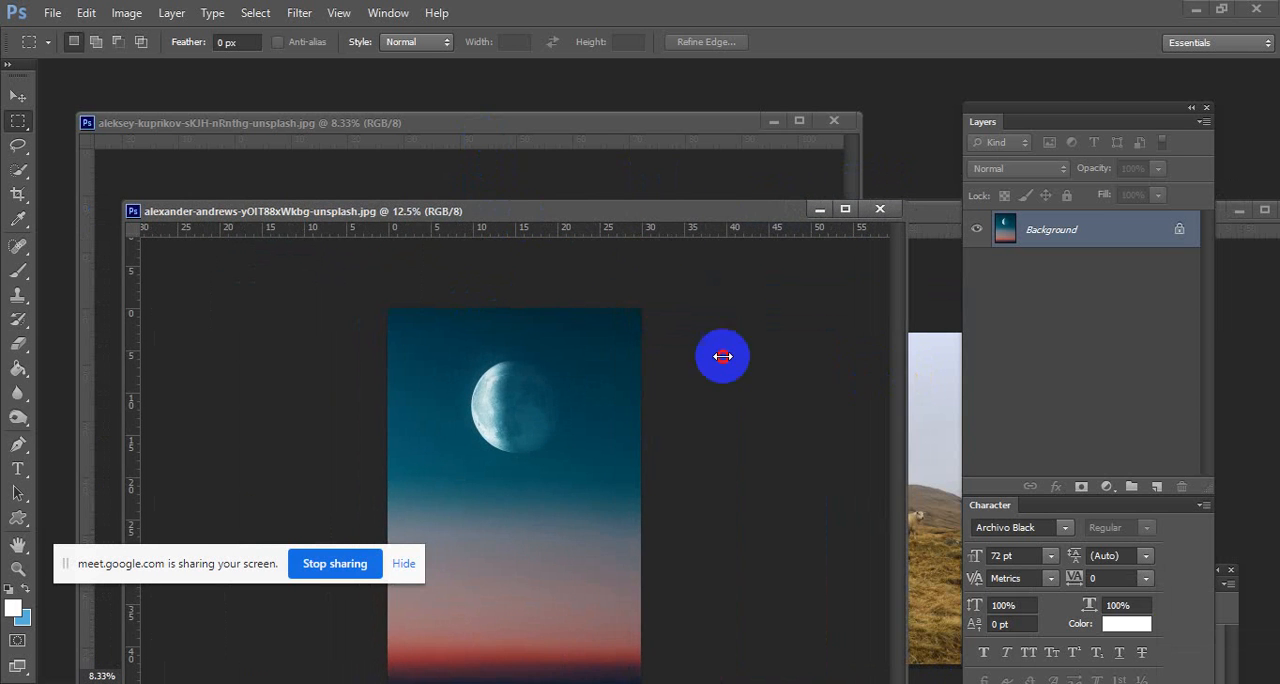
left_click_drag(723, 356, 623, 334)
left_click(731, 291)
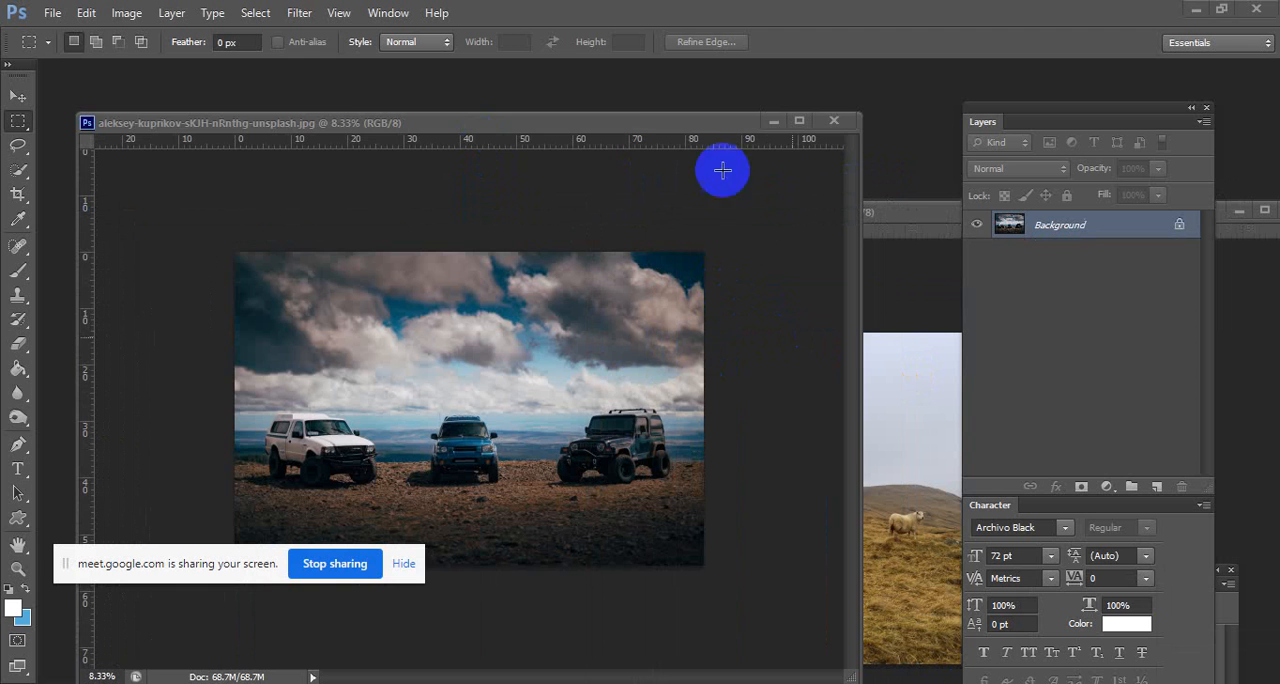
left_click_drag(631, 116, 700, 608)
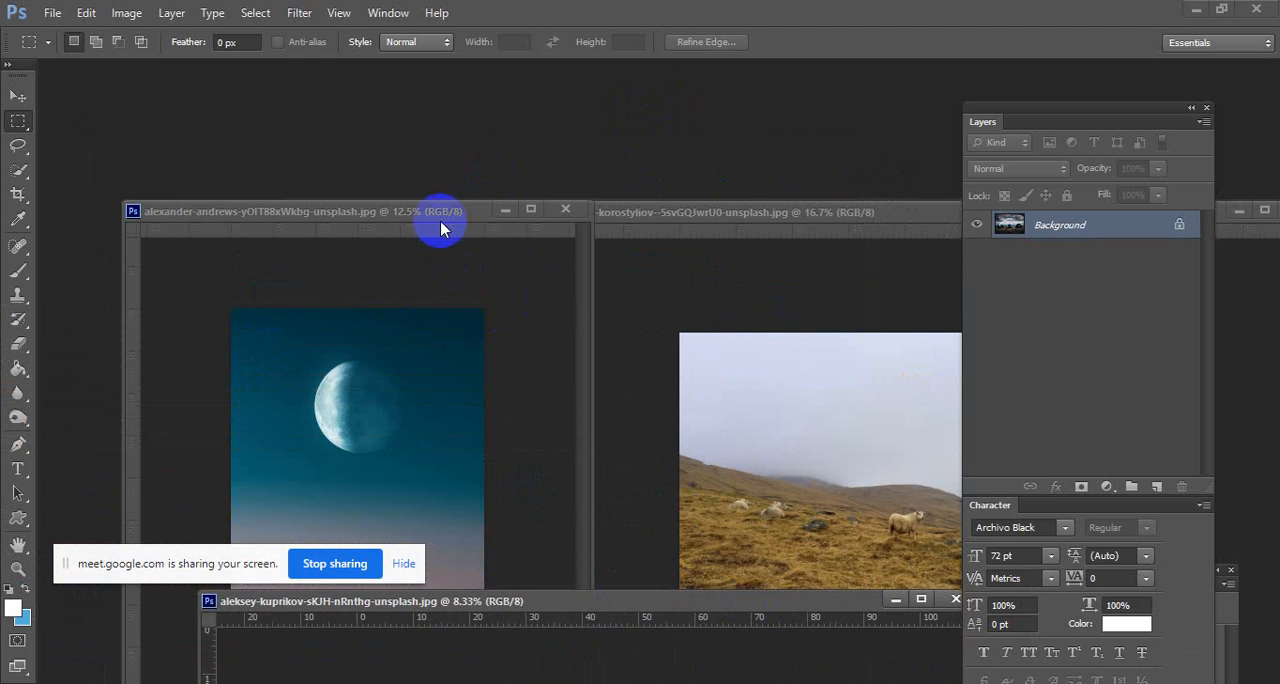
left_click_drag(441, 229, 352, 575)
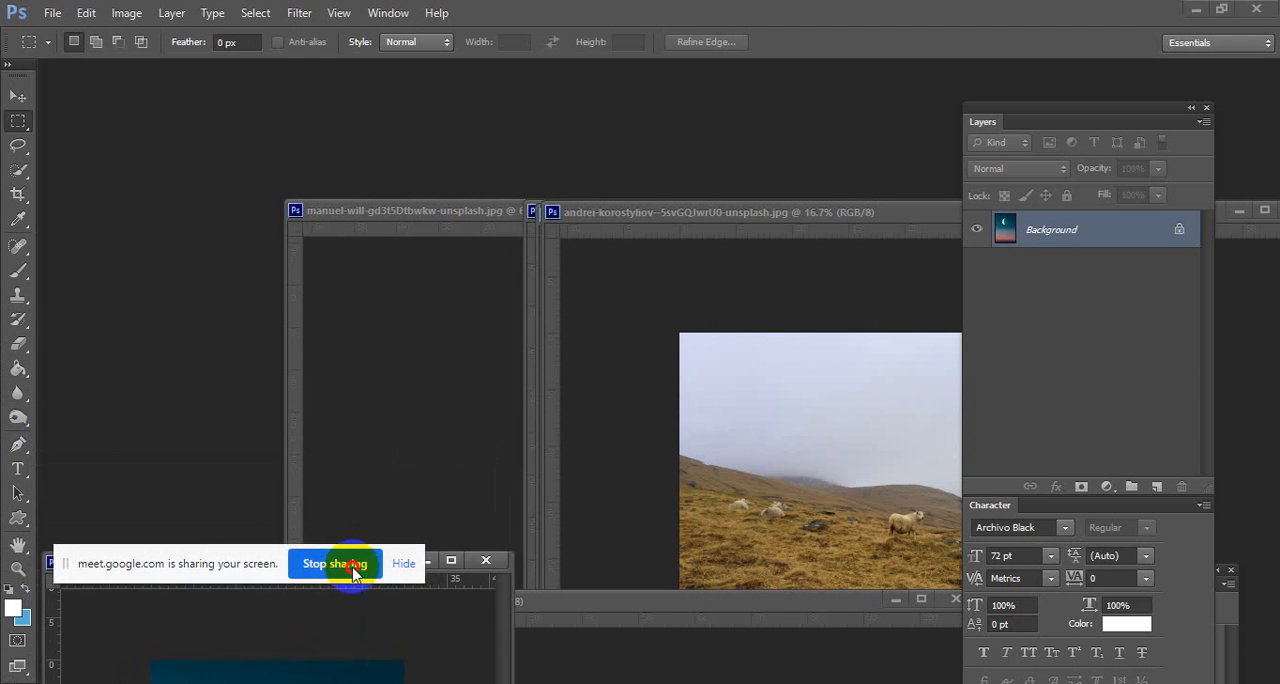
Move the sheep hillside and other remaining photo windows apart, and place the starry night sky window in the cleared space.
left_click_drag(657, 215, 409, 503)
left_click_drag(640, 217, 800, 443)
left_click_drag(737, 214, 664, 190)
left_click(402, 212)
left_click_drag(456, 207, 298, 104)
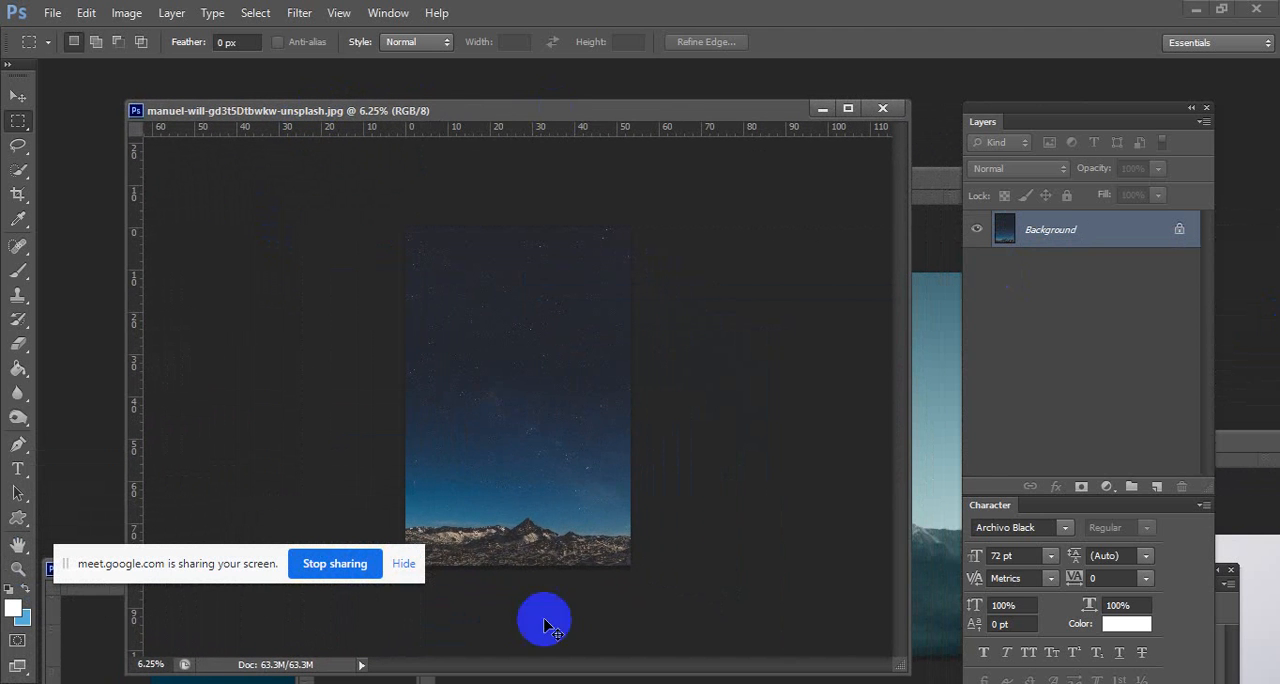
Move the starry night sky window up, enlarge it, and shift the Layers and Character panels clear of it.
scroll(552, 464, "up", 1)
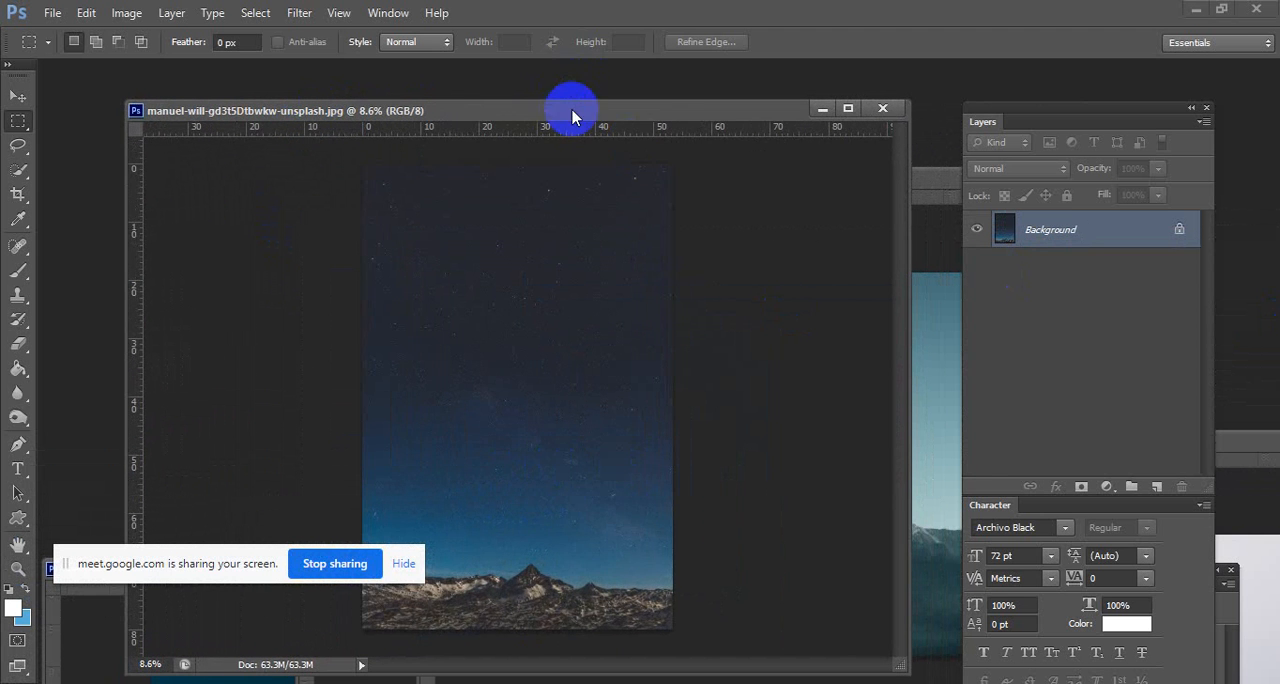
left_click_drag(571, 109, 511, 36)
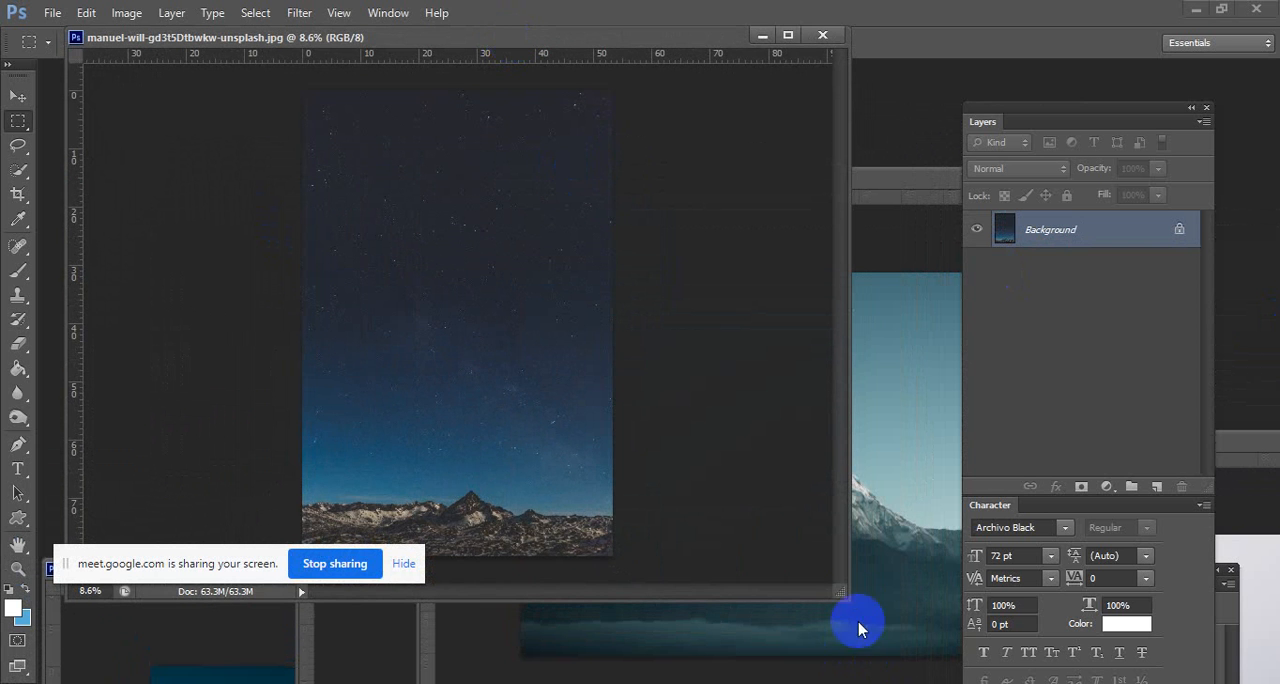
left_click_drag(841, 597, 918, 650)
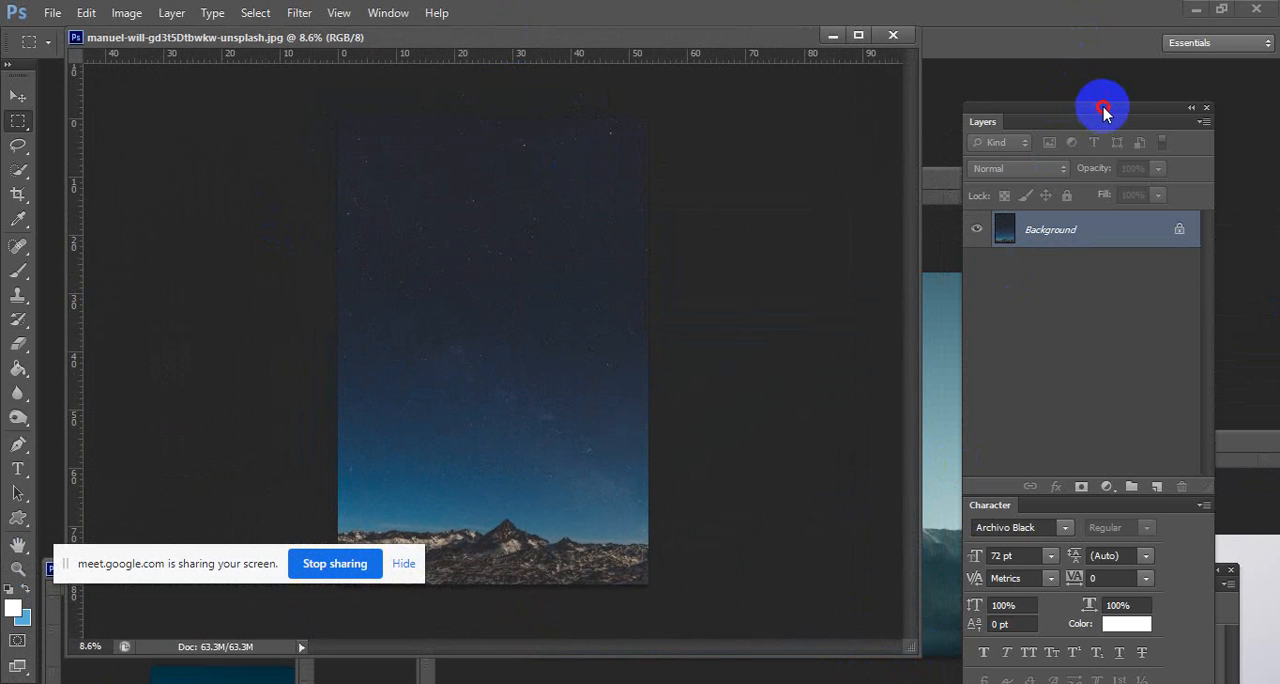
left_click_drag(1100, 114, 1133, 92)
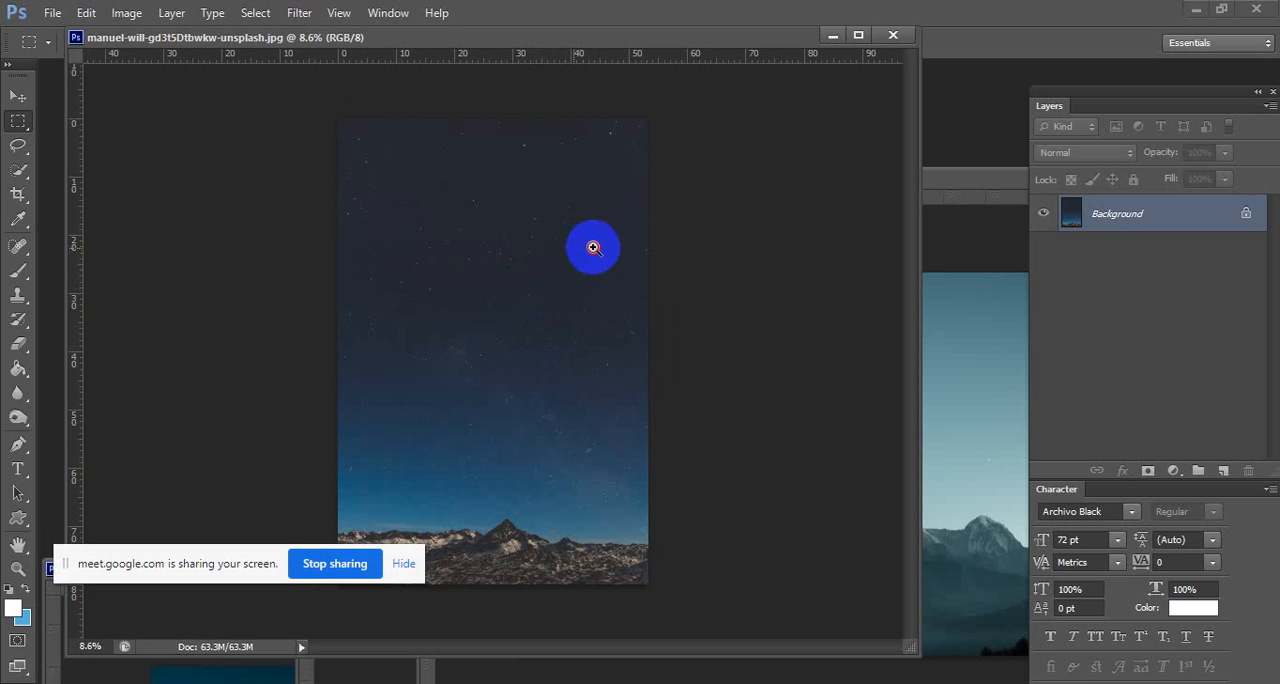
Check the starry night sky photo's image size settings and close them without changes.
scroll(592, 247, "up", 1)
right_click(497, 37)
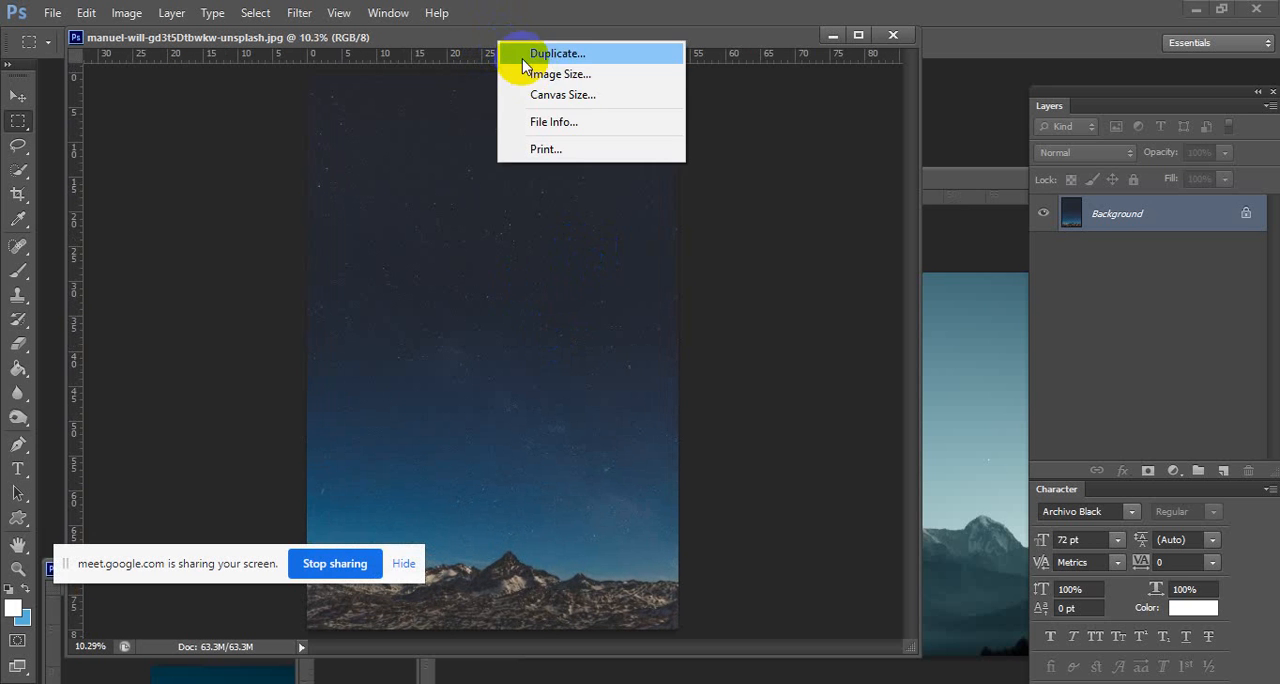
left_click(565, 71)
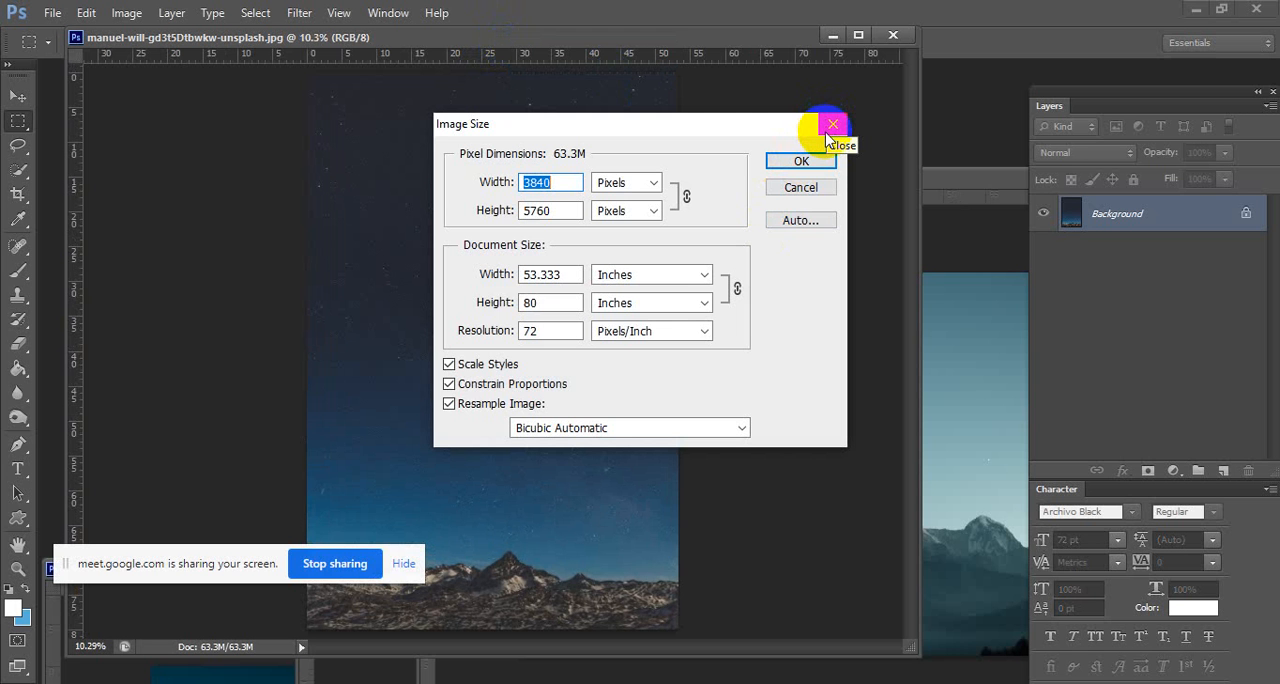
left_click(827, 134)
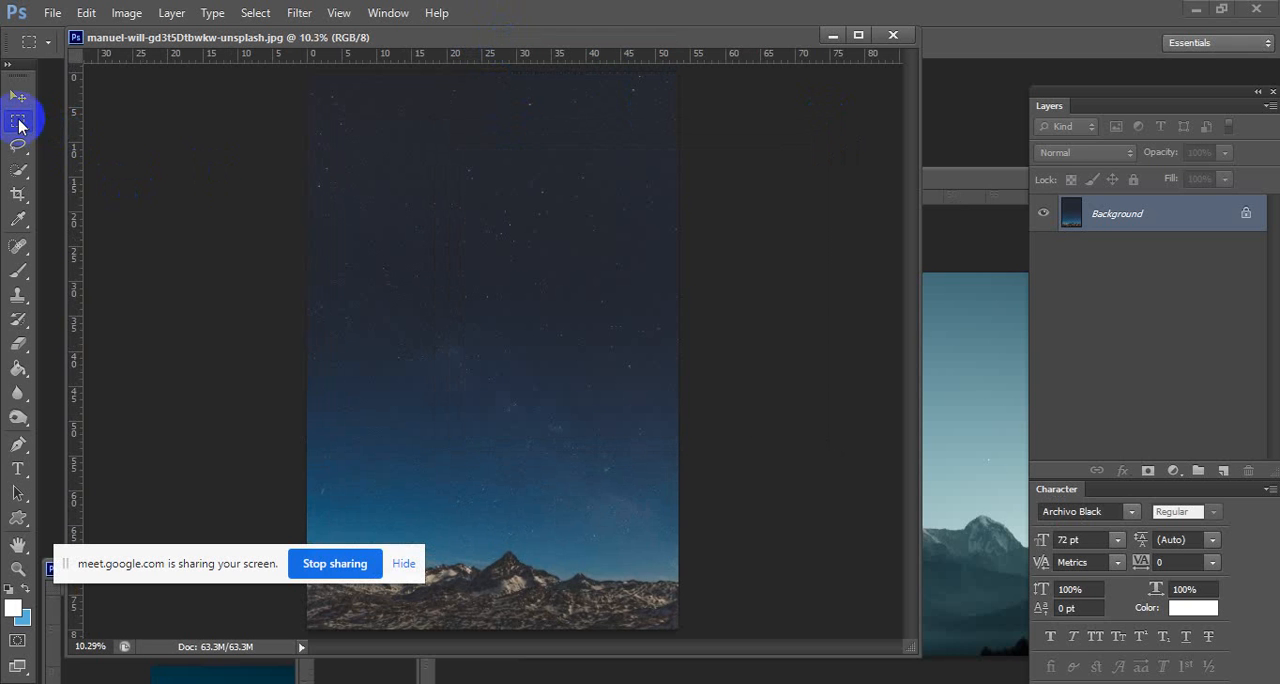
Convert the locked background of the starry night sky photo into a regular layer with the default settings.
scroll(473, 233, "down", 3)
left_click_drag(473, 233, 626, 197)
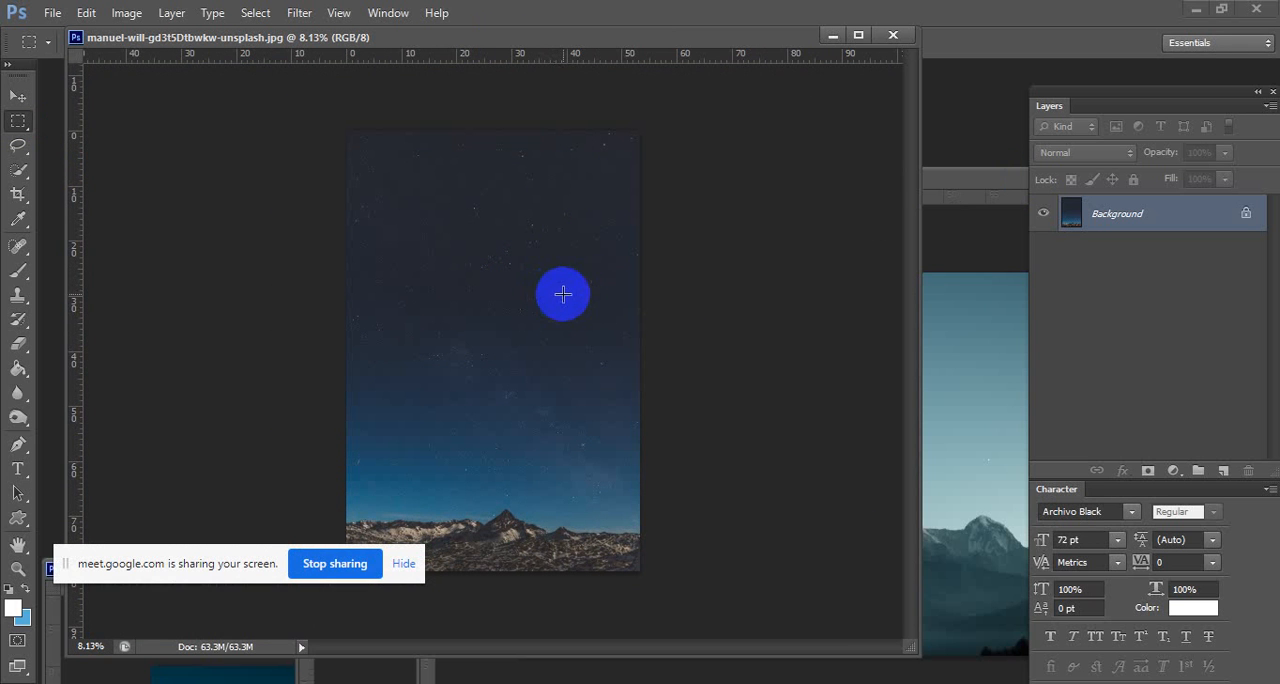
double_click(1185, 211)
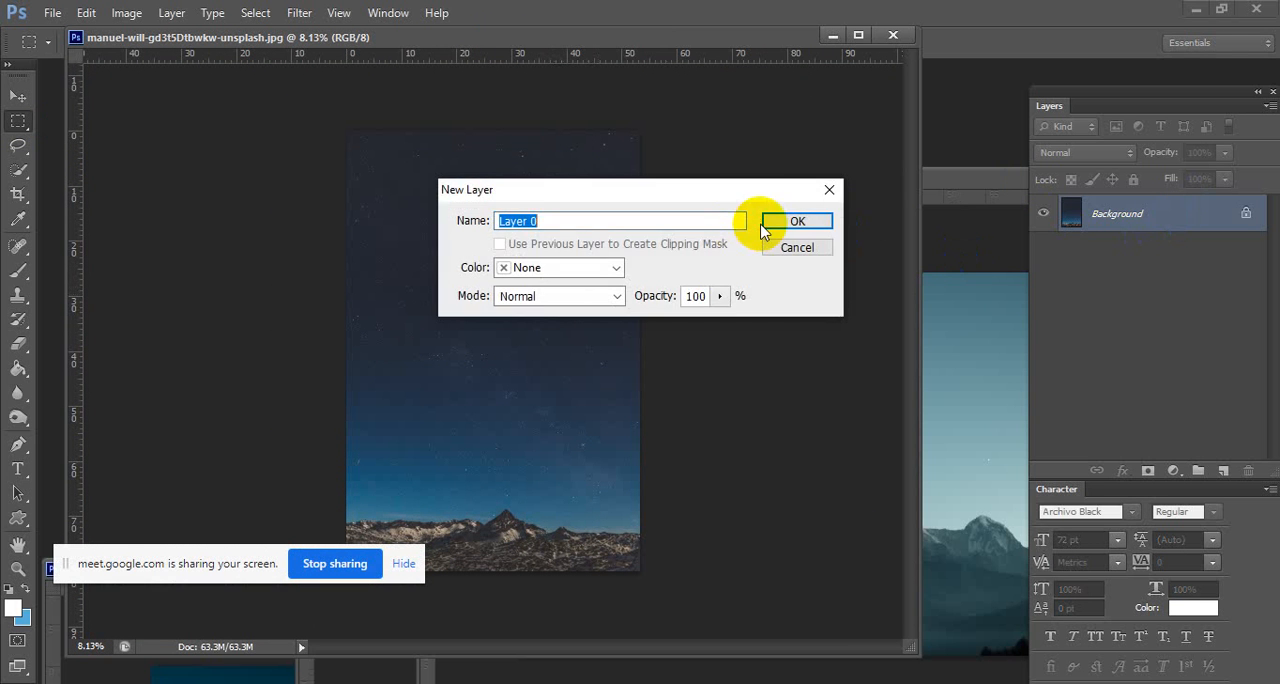
left_click(770, 221)
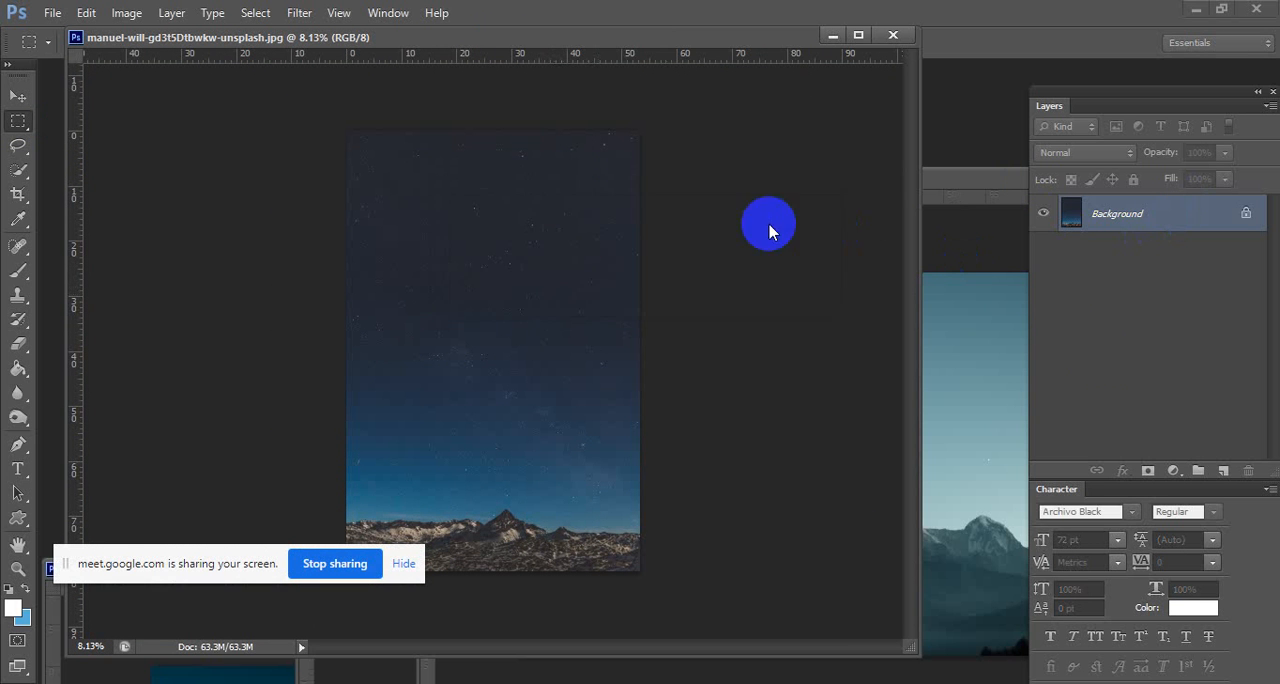
Add a Hue/Saturation adjustment layer over the night sky with saturation -34 and lightness -30.
left_click(1174, 471)
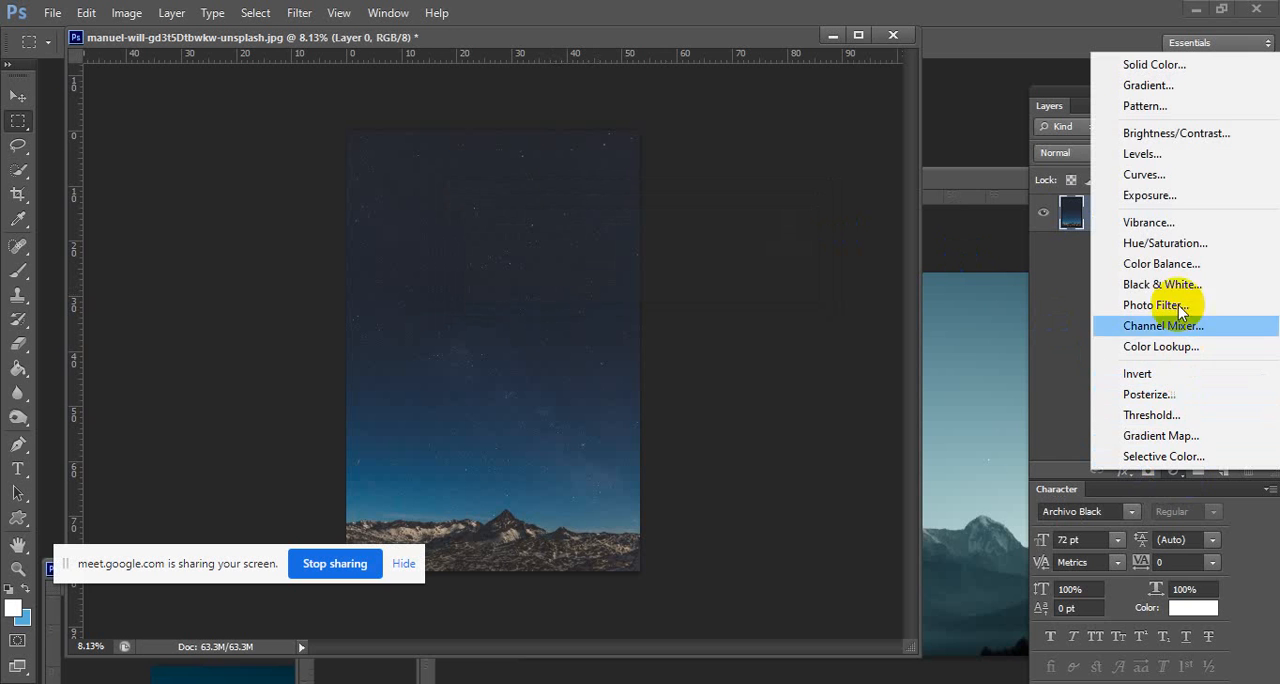
left_click(1177, 244)
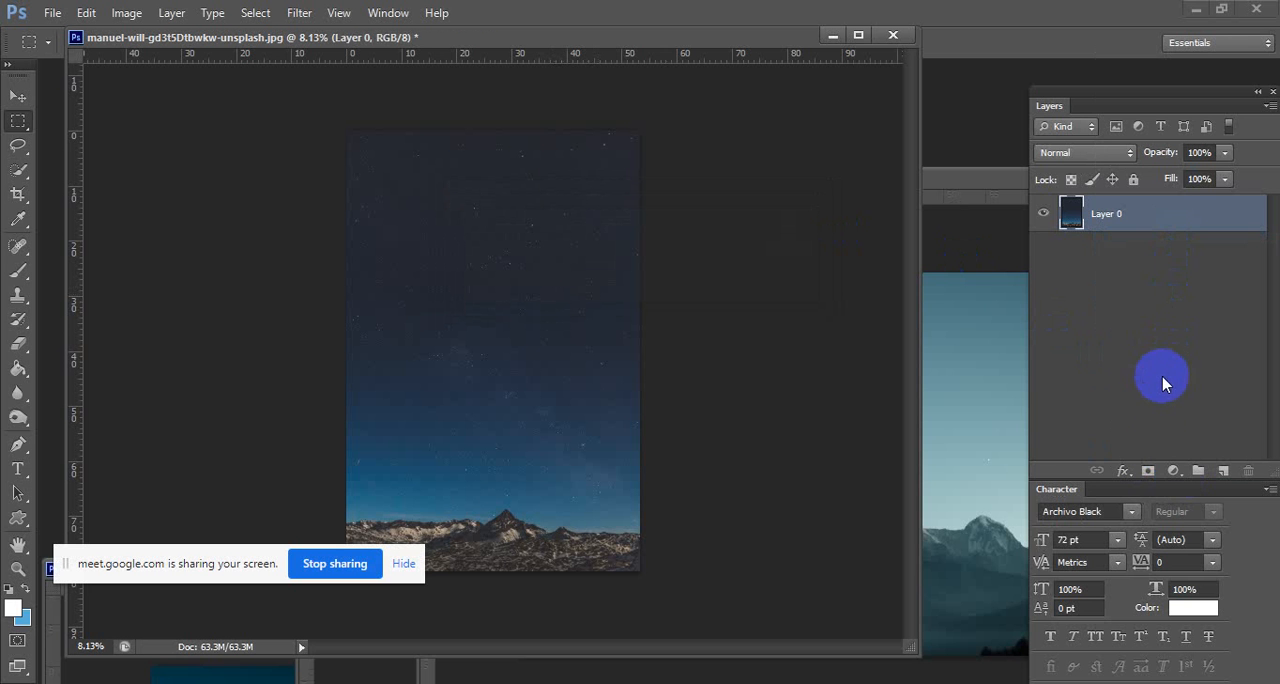
left_click_drag(1148, 93, 1068, 92)
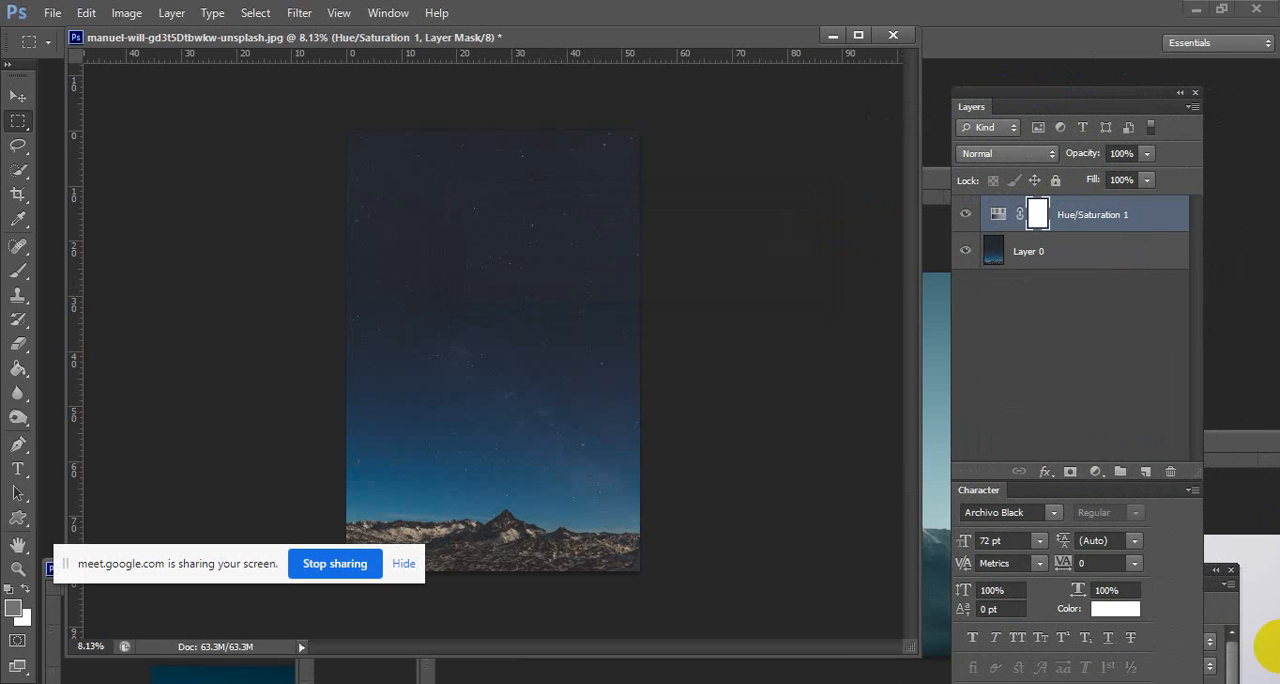
left_click(1214, 636)
left_click_drag(1137, 580, 1100, 355)
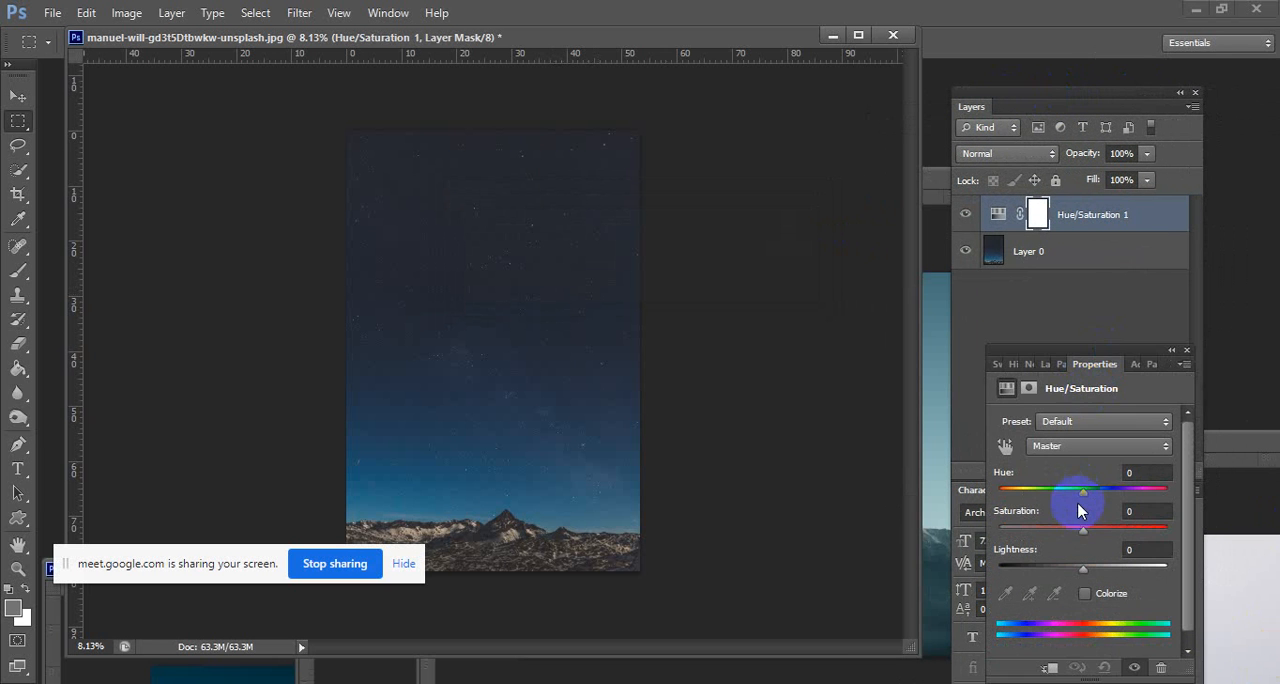
left_click_drag(1083, 526, 1061, 585)
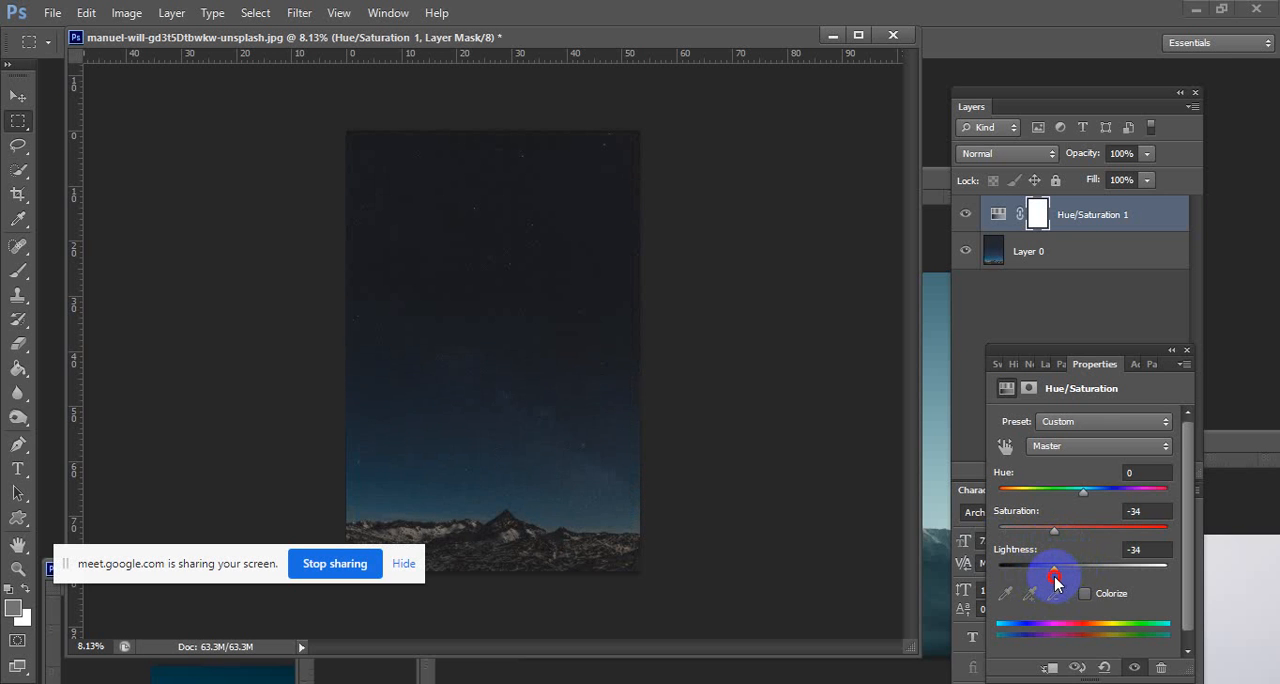
left_click(1187, 352)
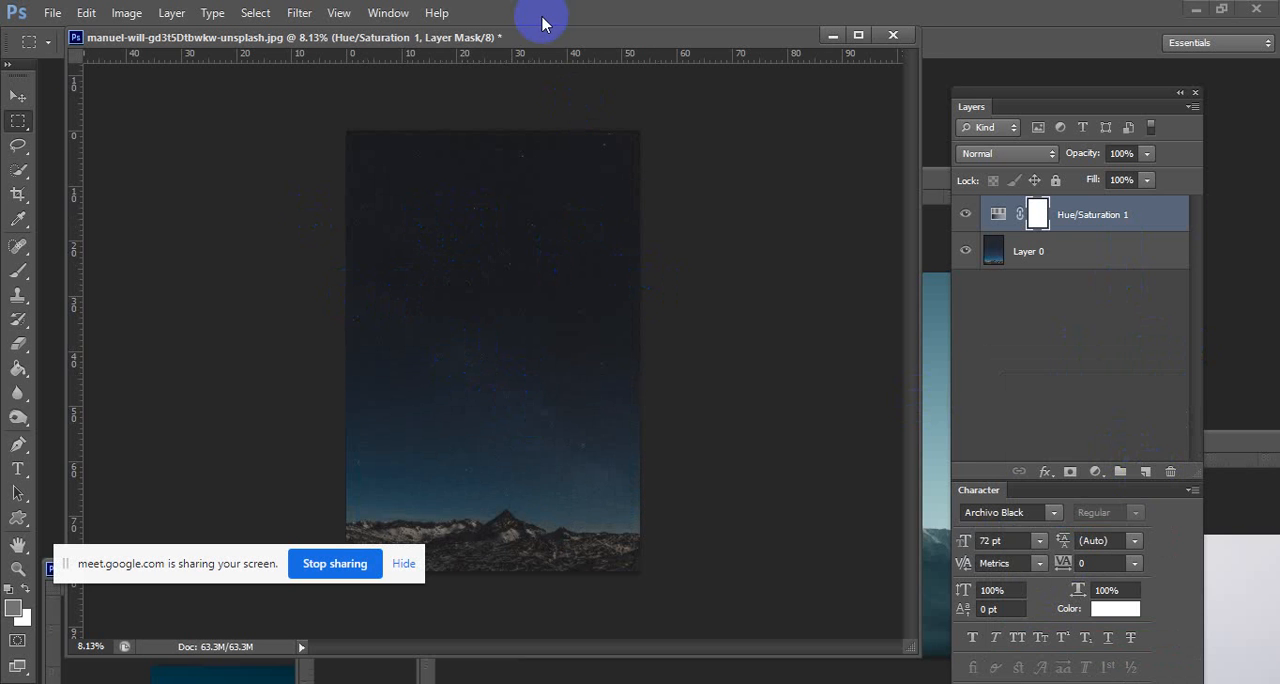
Bring the snowy mountain photo's window forward and copy the photo into the starry night sky document with the Move tool.
left_click_drag(526, 40, 525, 125)
left_click(919, 231)
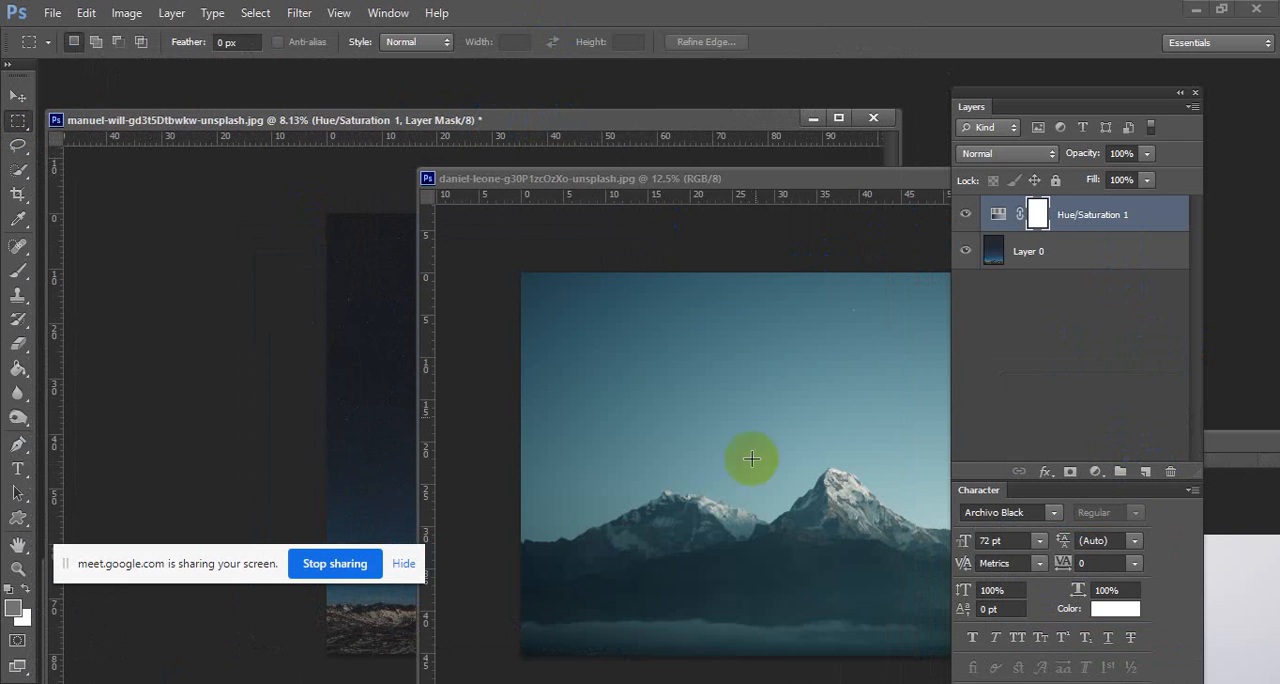
left_click_drag(546, 178, 571, 190)
left_click(18, 95)
left_click_drag(777, 577, 351, 309)
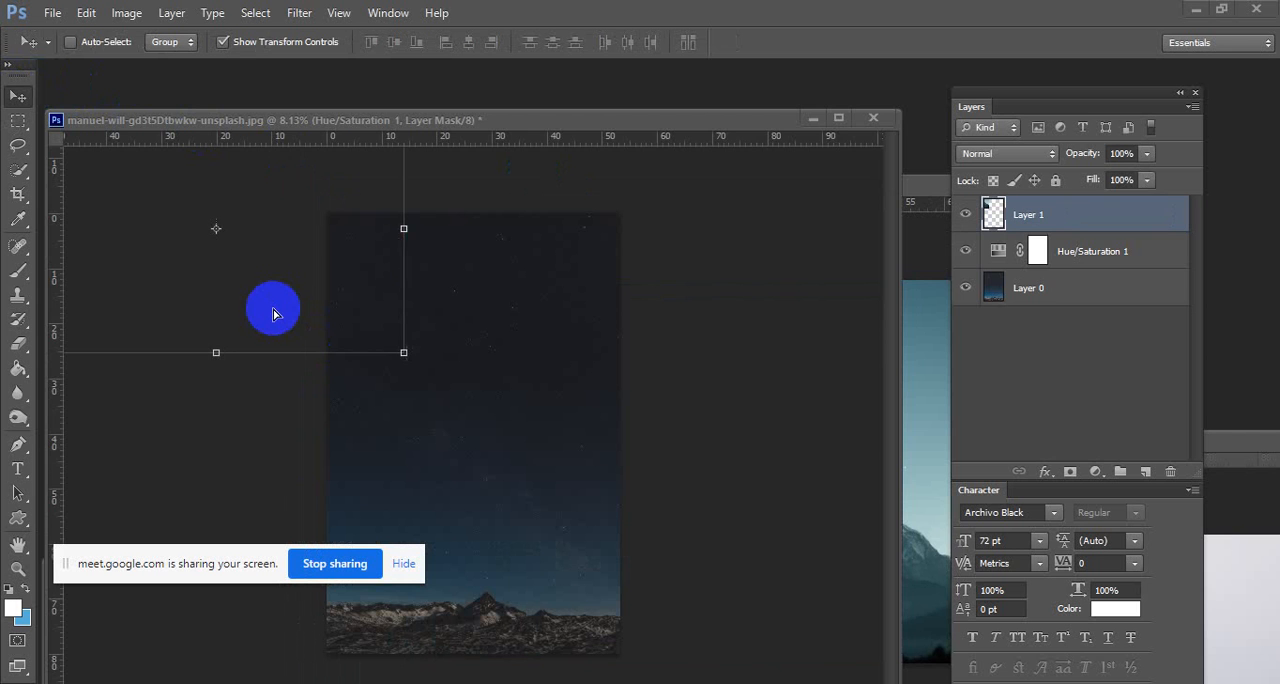
Place the mountain layer over the upper part of the night sky, and rearrange the document window and panels for working room.
left_click_drag(453, 116, 499, 90)
left_click_drag(423, 217, 647, 266)
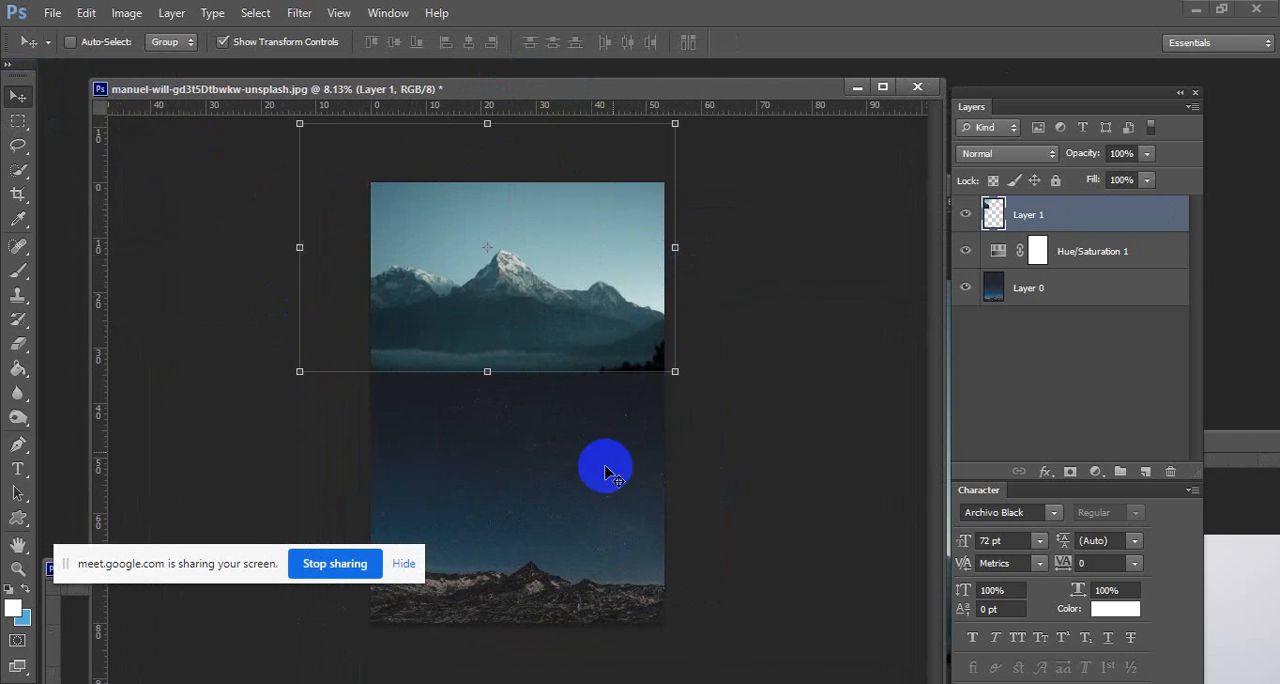
left_click_drag(1046, 94, 1107, 100)
scroll(530, 470, "up", 2)
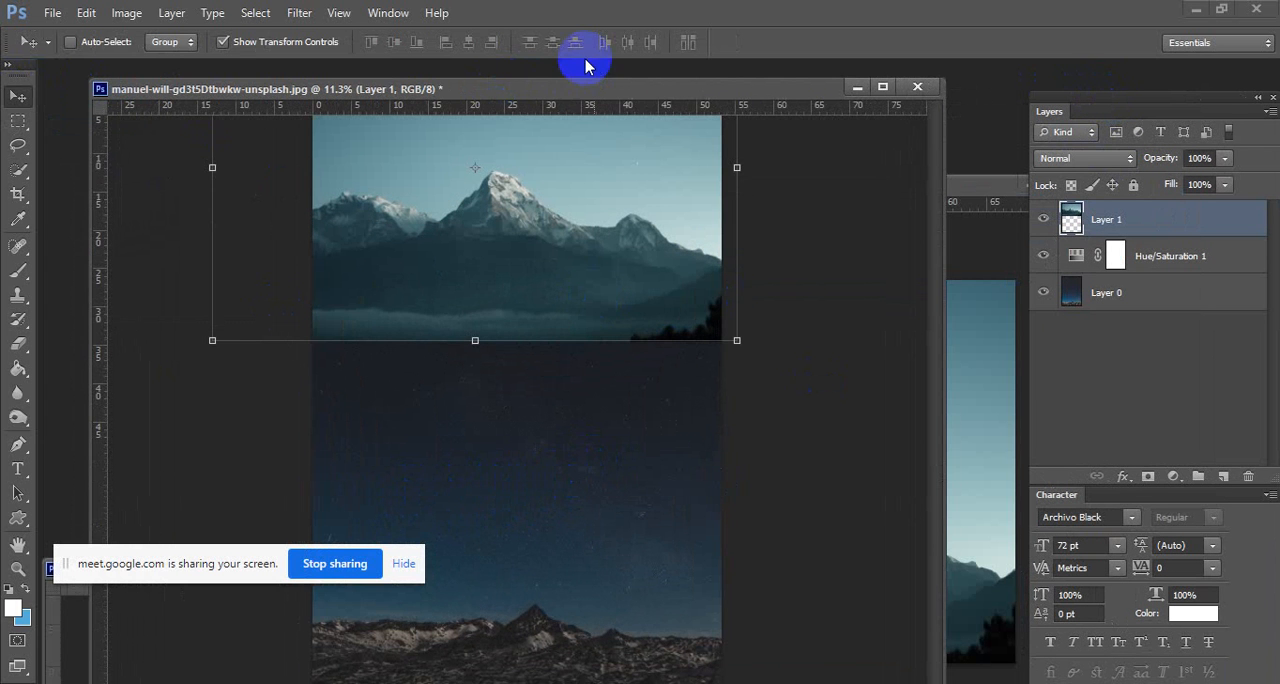
left_click_drag(558, 97, 560, 43)
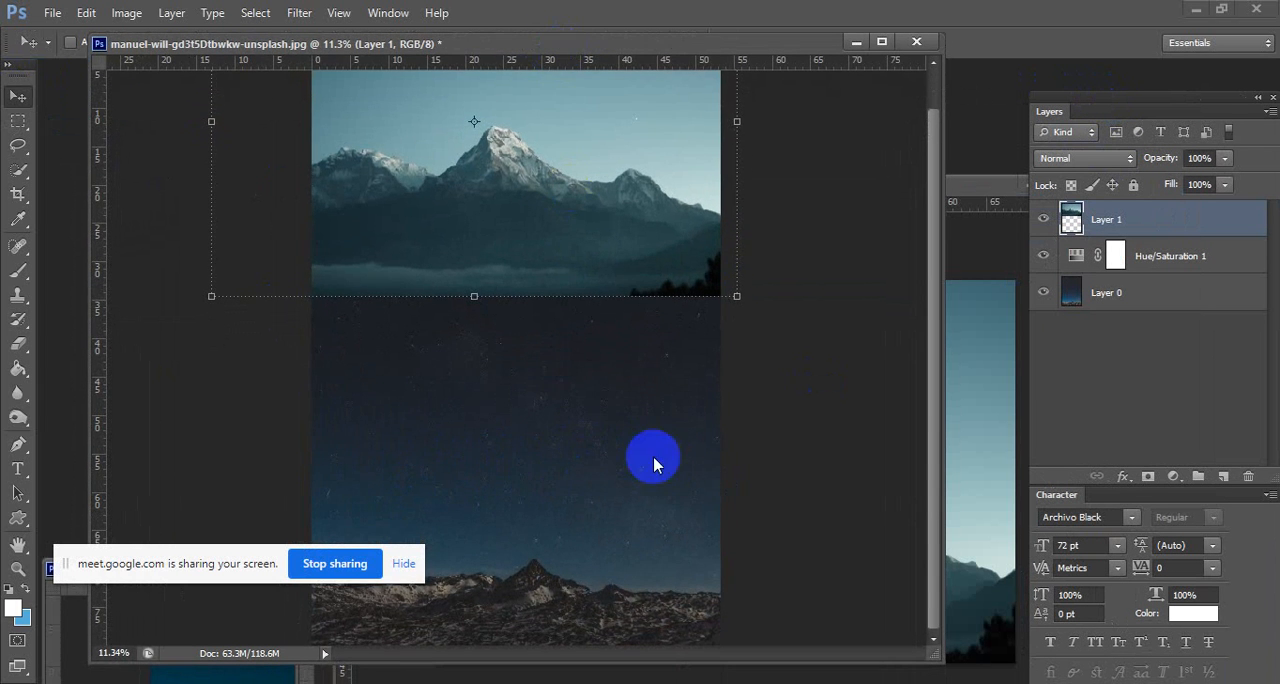
Scale the mountain layer down to slightly wider than the canvas and place it just above the rocky foreground.
scroll(735, 525, "down", 1)
scroll(735, 525, "down", 2)
left_click_drag(566, 274, 612, 392)
left_click_drag(718, 445, 669, 411)
left_click_drag(632, 330, 612, 398)
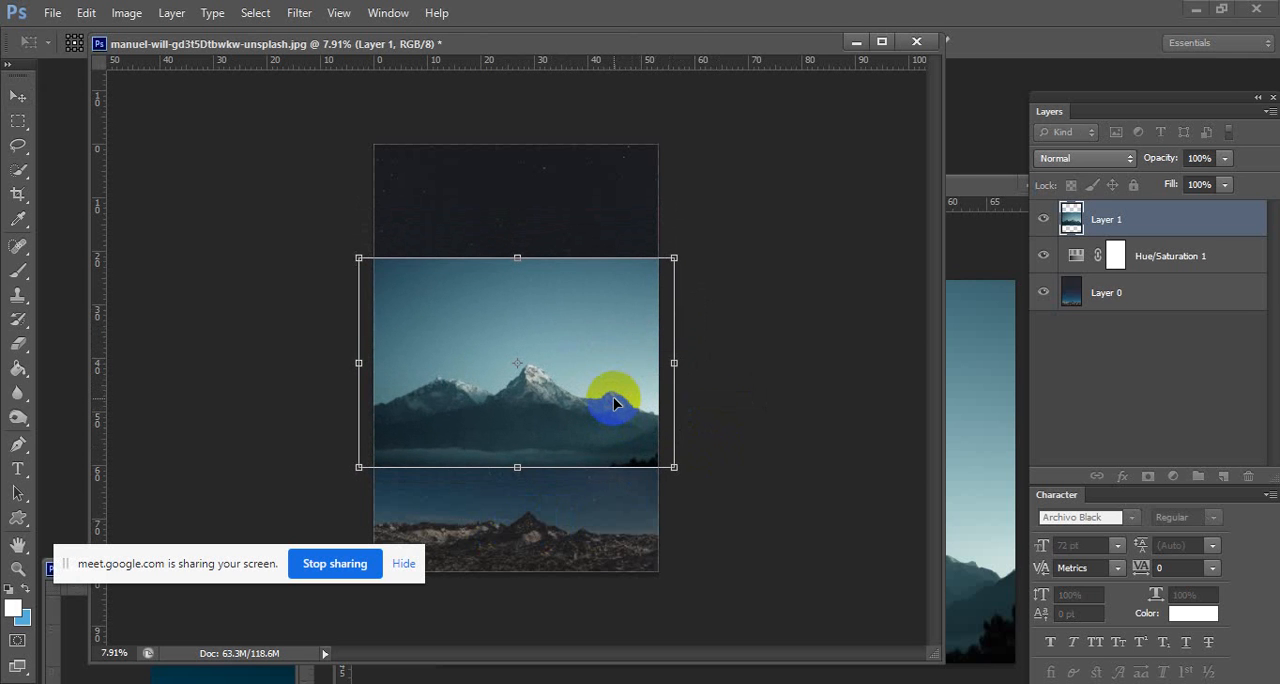
key("Return")
Erase the pale sky above the left peaks of the mountain layer using the Background Eraser with a 402 px brush.
left_click(18, 121)
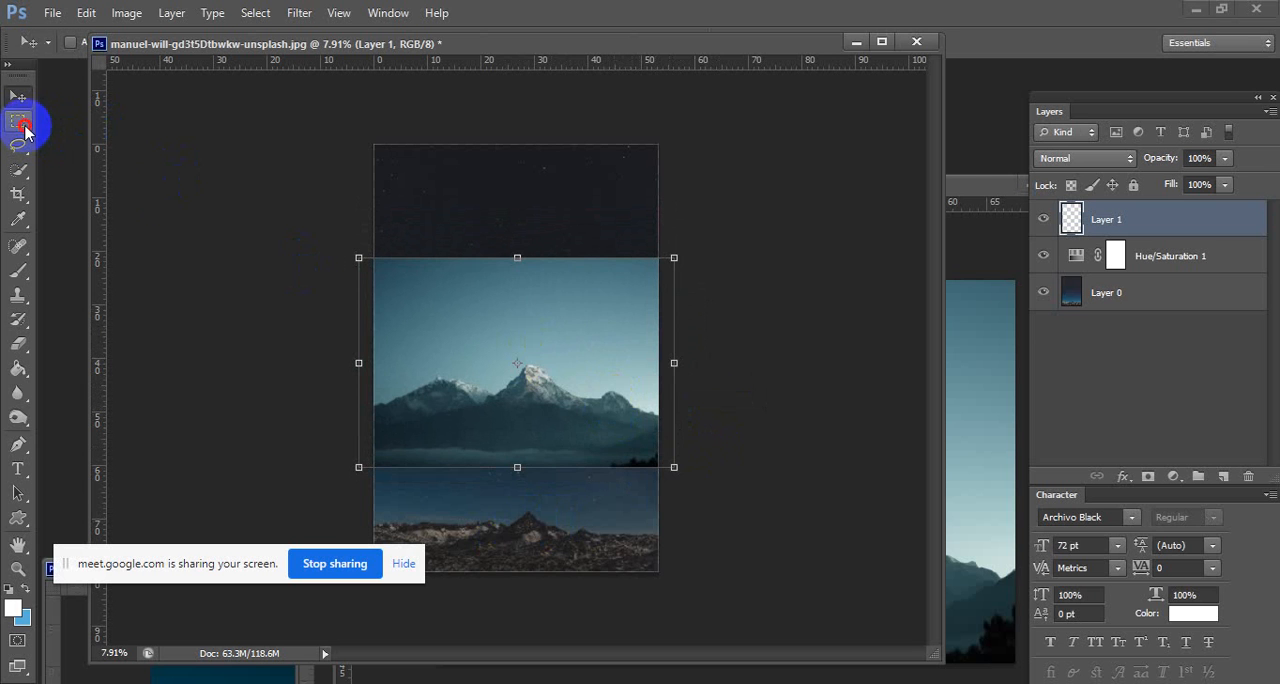
mouse_move(568, 378)
left_mouse_down()
mouse_move(597, 377)
mouse_move(584, 375)
left_mouse_up()
left_click_drag(606, 222, 590, 214)
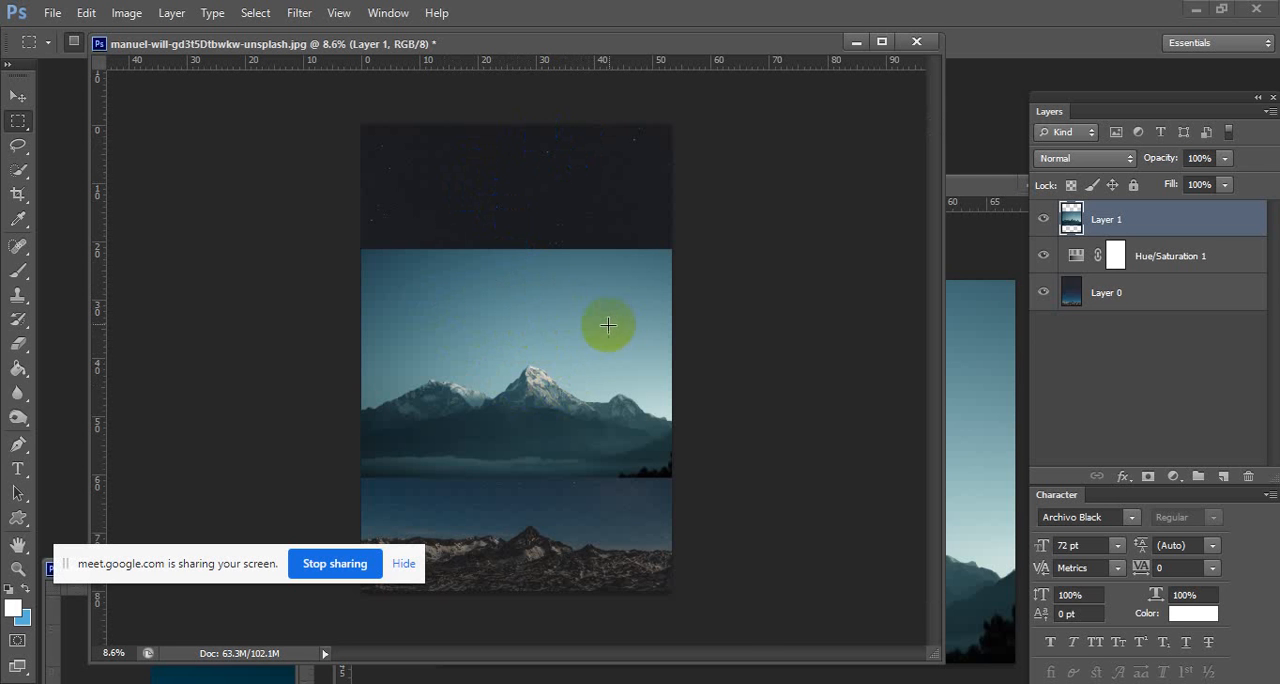
left_click_drag(569, 322, 586, 315)
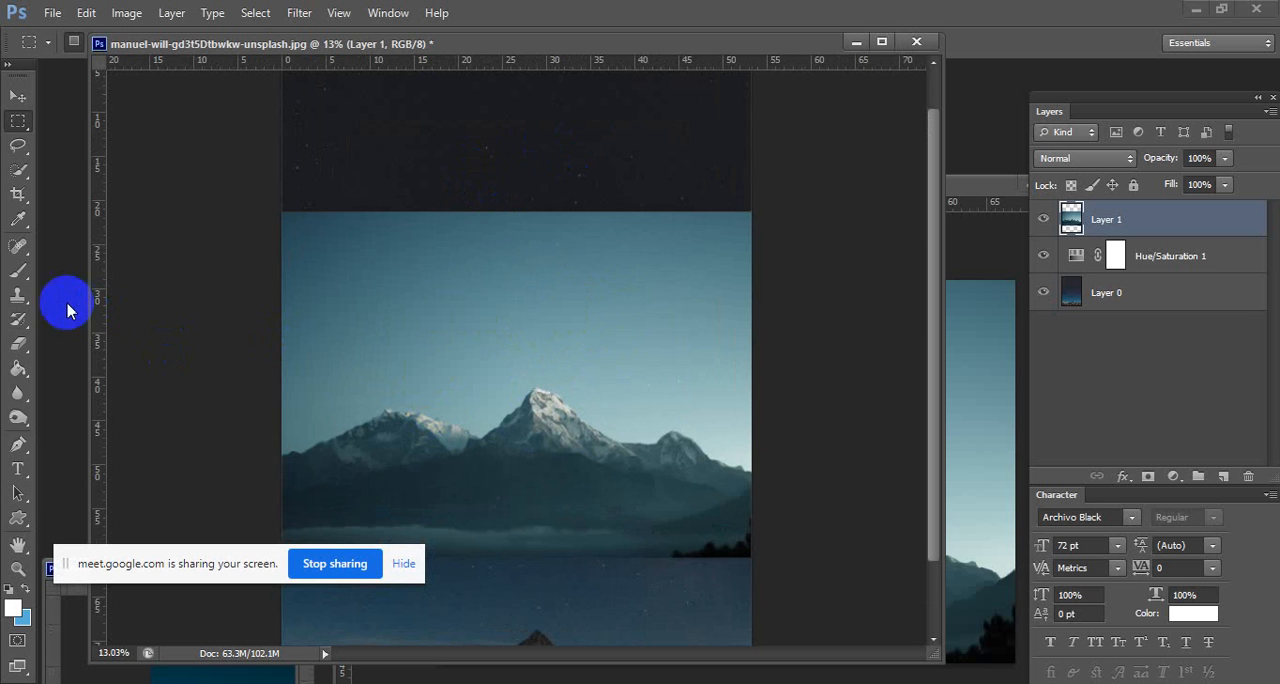
left_click_drag(15, 340, 100, 352)
right_click(387, 446)
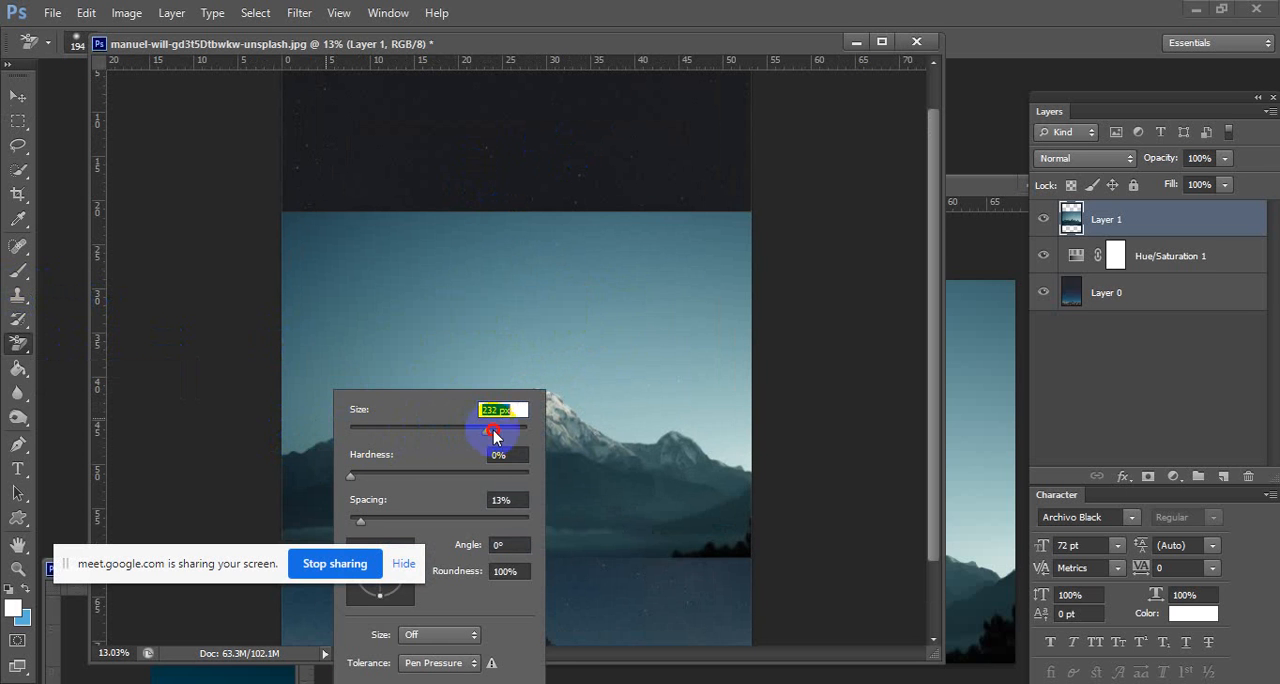
left_click(293, 432)
left_click_drag(291, 437, 348, 417)
left_click_drag(431, 409, 411, 389)
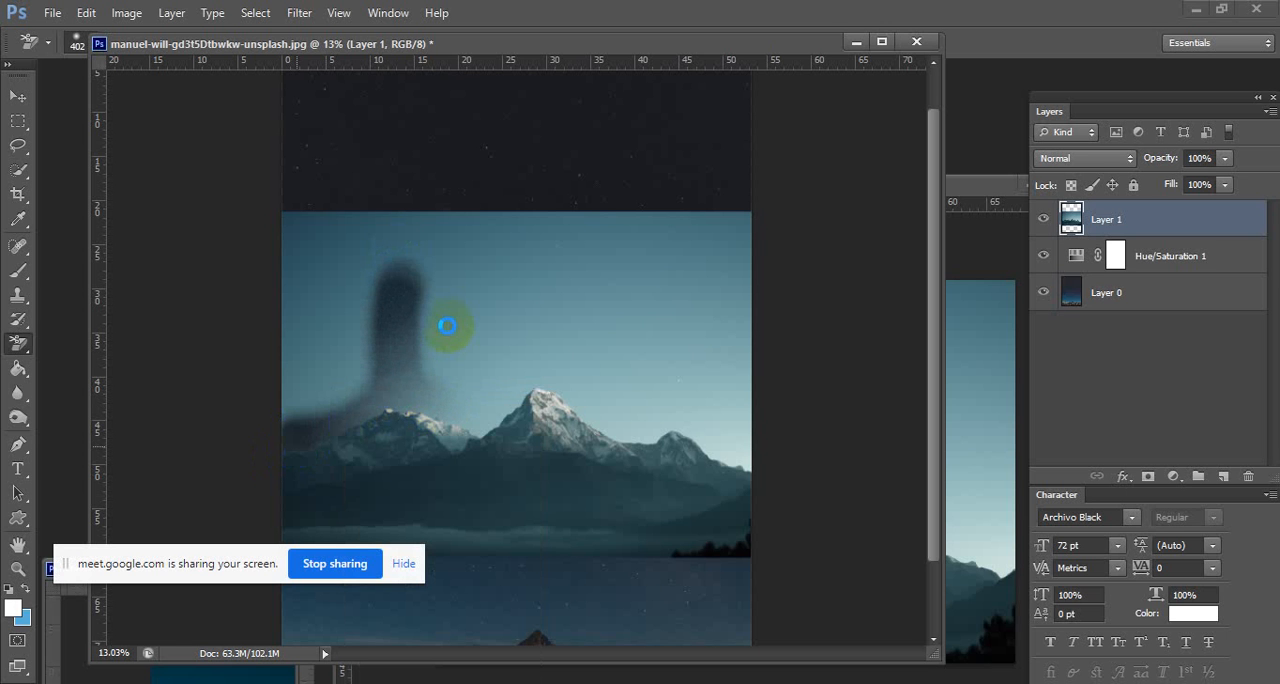
left_click(481, 428)
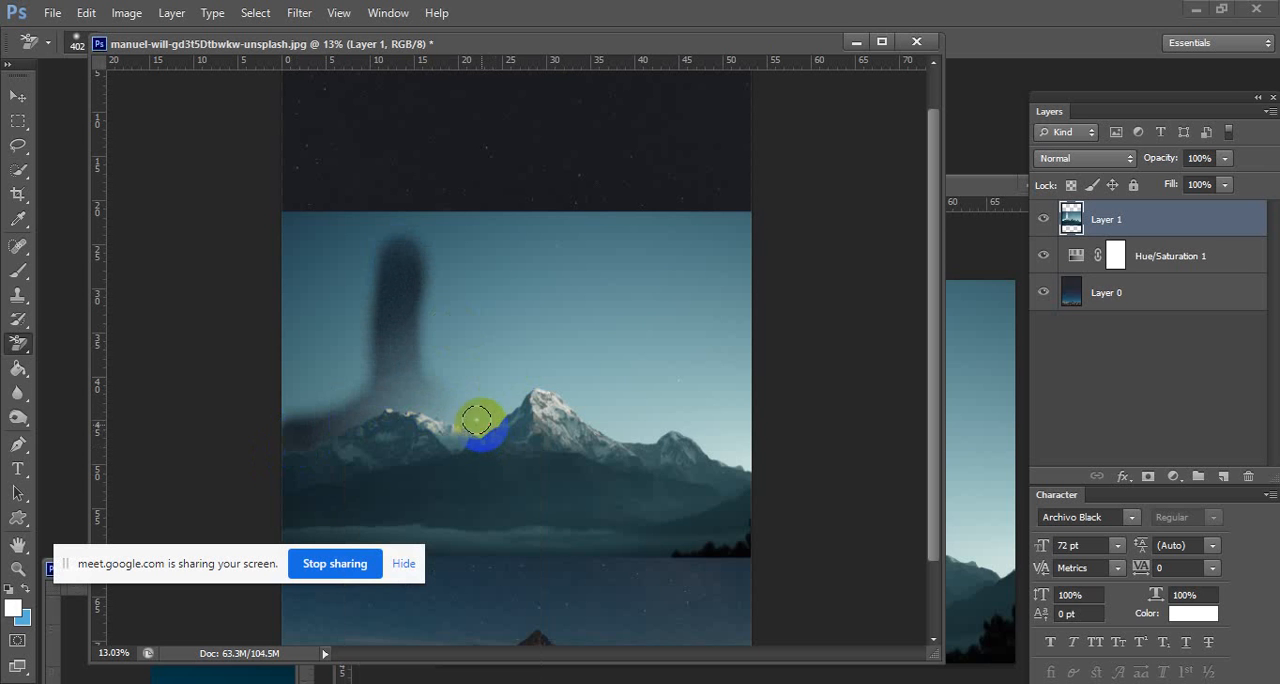
mouse_move(473, 421)
left_mouse_down()
mouse_move(410, 398)
mouse_move(414, 373)
mouse_move(426, 389)
mouse_move(344, 397)
mouse_move(387, 380)
mouse_move(312, 426)
mouse_move(358, 389)
mouse_move(302, 406)
mouse_move(401, 353)
left_mouse_up()
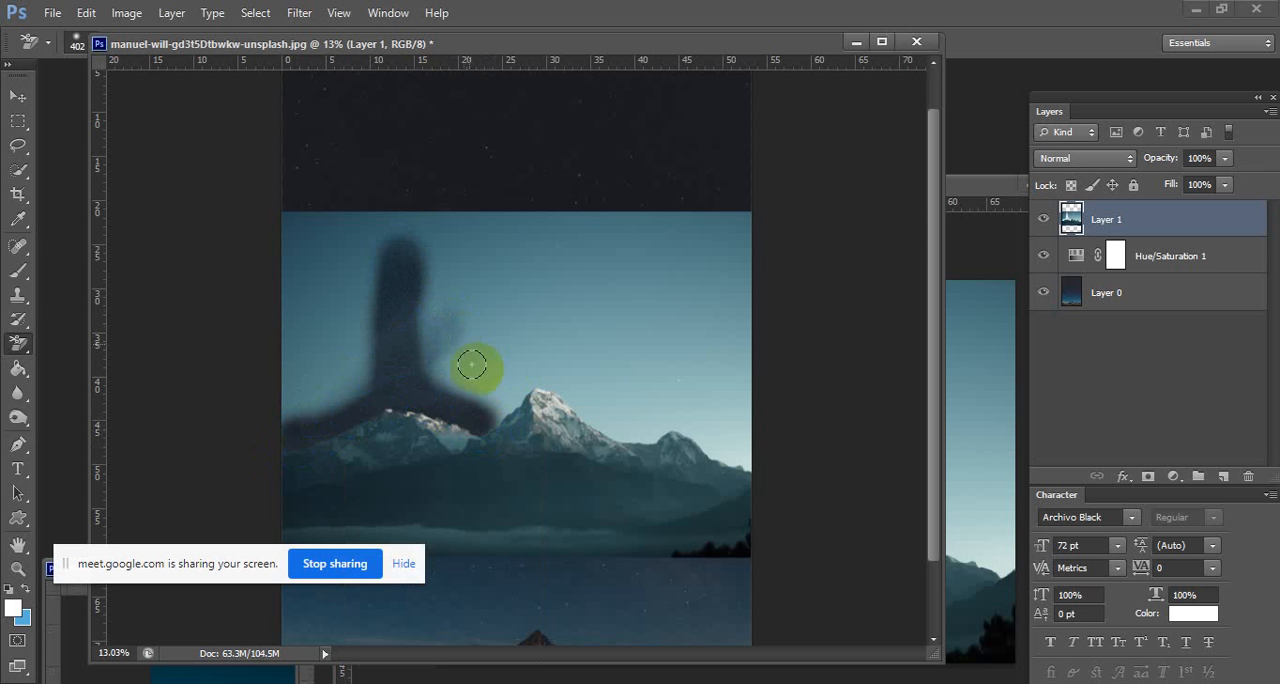
Erase the pale sky along the edges of the central and right peaks with the Background Eraser.
mouse_move(511, 403)
left_mouse_down()
mouse_move(480, 422)
mouse_move(547, 359)
mouse_move(522, 378)
mouse_move(576, 394)
mouse_move(602, 422)
mouse_move(639, 420)
mouse_move(617, 418)
mouse_move(590, 378)
mouse_move(515, 326)
mouse_move(524, 349)
mouse_move(556, 350)
mouse_move(707, 426)
mouse_move(716, 454)
mouse_move(766, 465)
mouse_move(660, 411)
left_mouse_up()
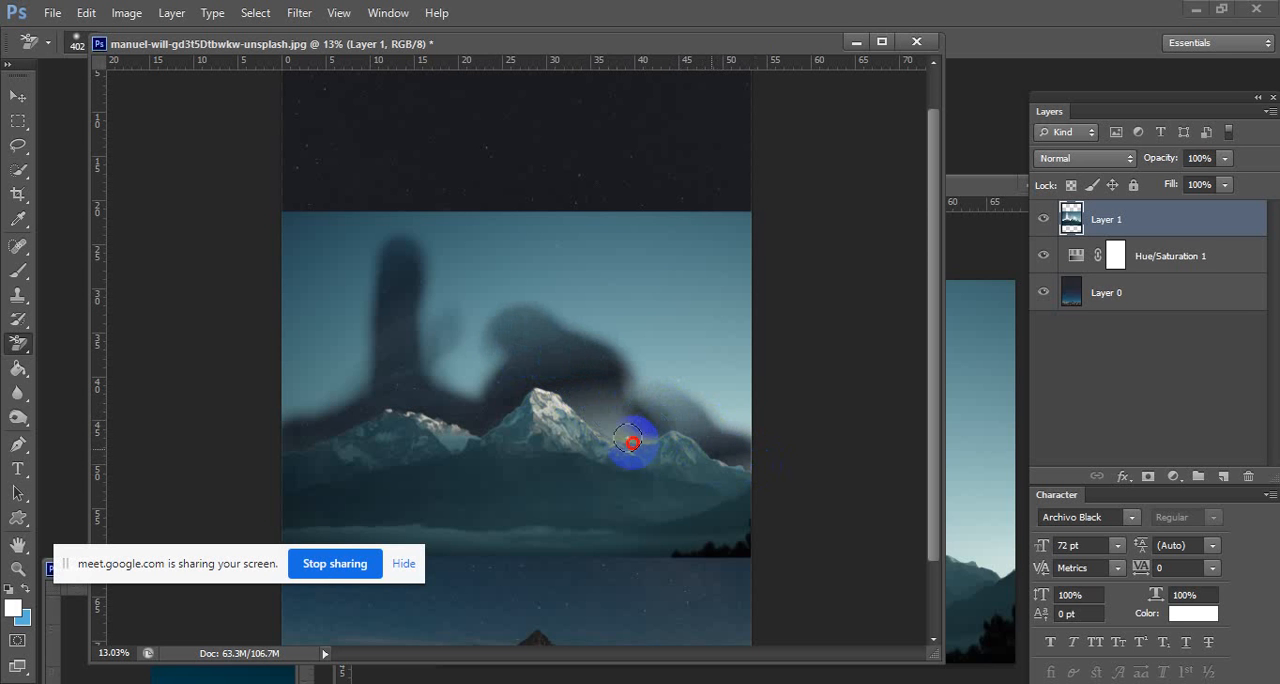
mouse_move(565, 392)
left_mouse_down()
mouse_move(641, 407)
mouse_move(629, 392)
mouse_move(657, 394)
mouse_move(689, 417)
left_mouse_up()
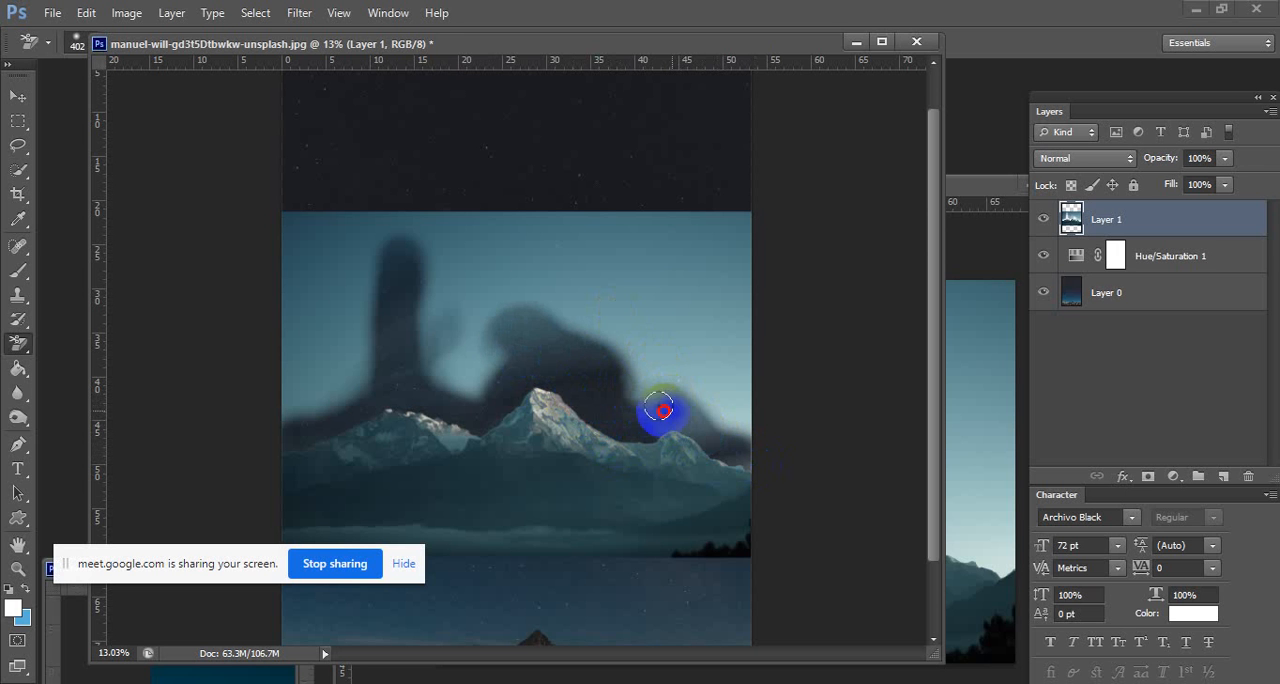
mouse_move(663, 436)
left_mouse_down()
mouse_move(723, 435)
mouse_move(700, 435)
mouse_move(743, 449)
mouse_move(586, 371)
mouse_move(634, 371)
left_mouse_up()
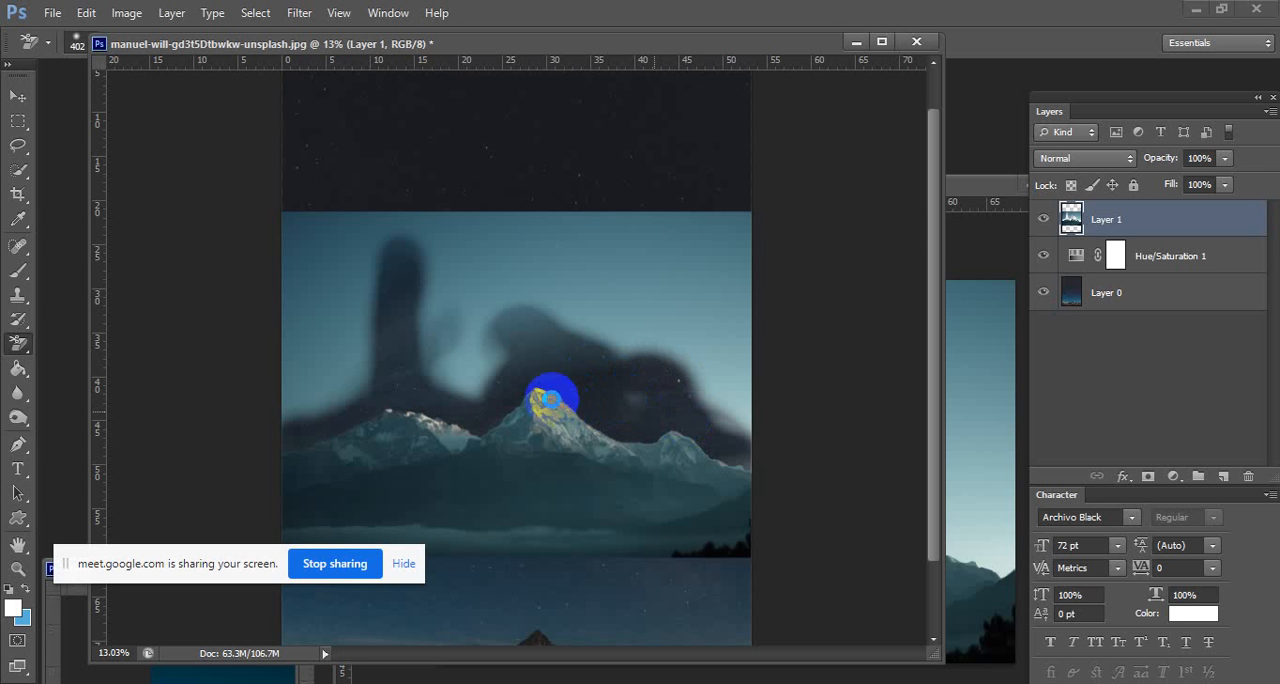
mouse_move(537, 400)
left_mouse_down()
mouse_move(464, 381)
mouse_move(506, 354)
mouse_move(432, 381)
mouse_move(352, 385)
mouse_move(266, 431)
mouse_move(424, 343)
mouse_move(589, 369)
mouse_move(751, 455)
left_mouse_up()
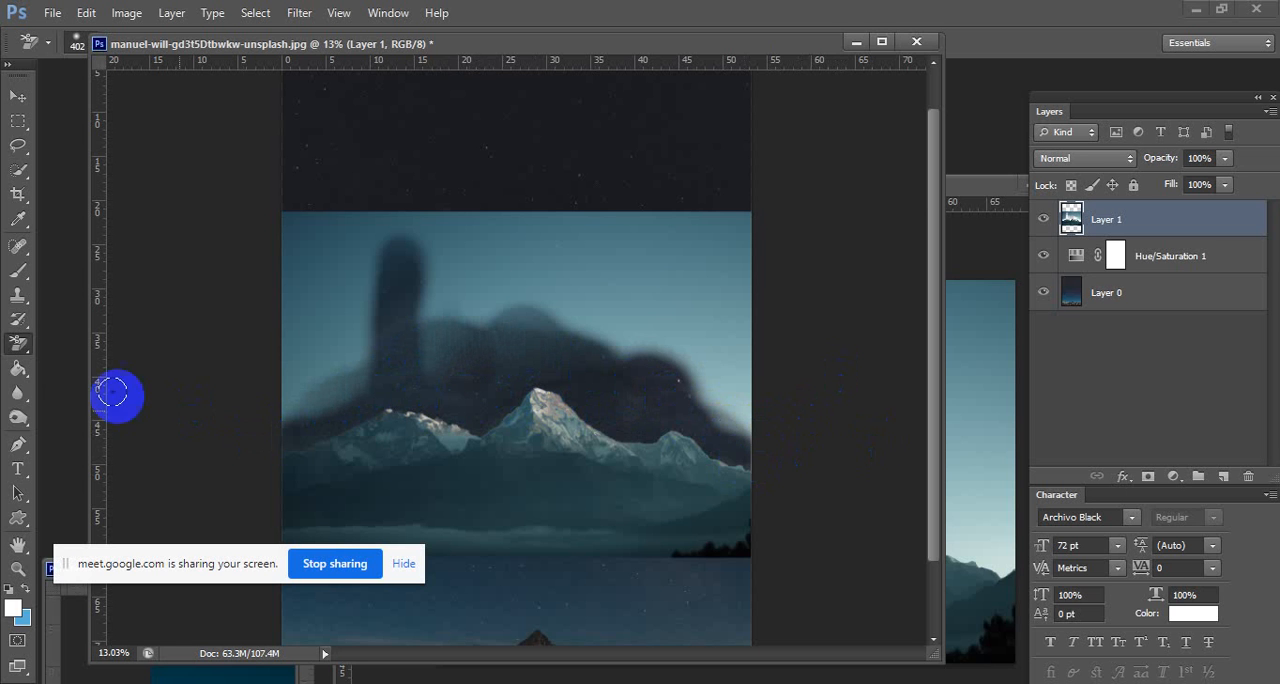
Erase the rest of the mountain layer's pale sky with the standard Eraser, enlarging its brush to 463 px.
right_click(20, 345)
left_click(84, 342)
right_click(452, 364)
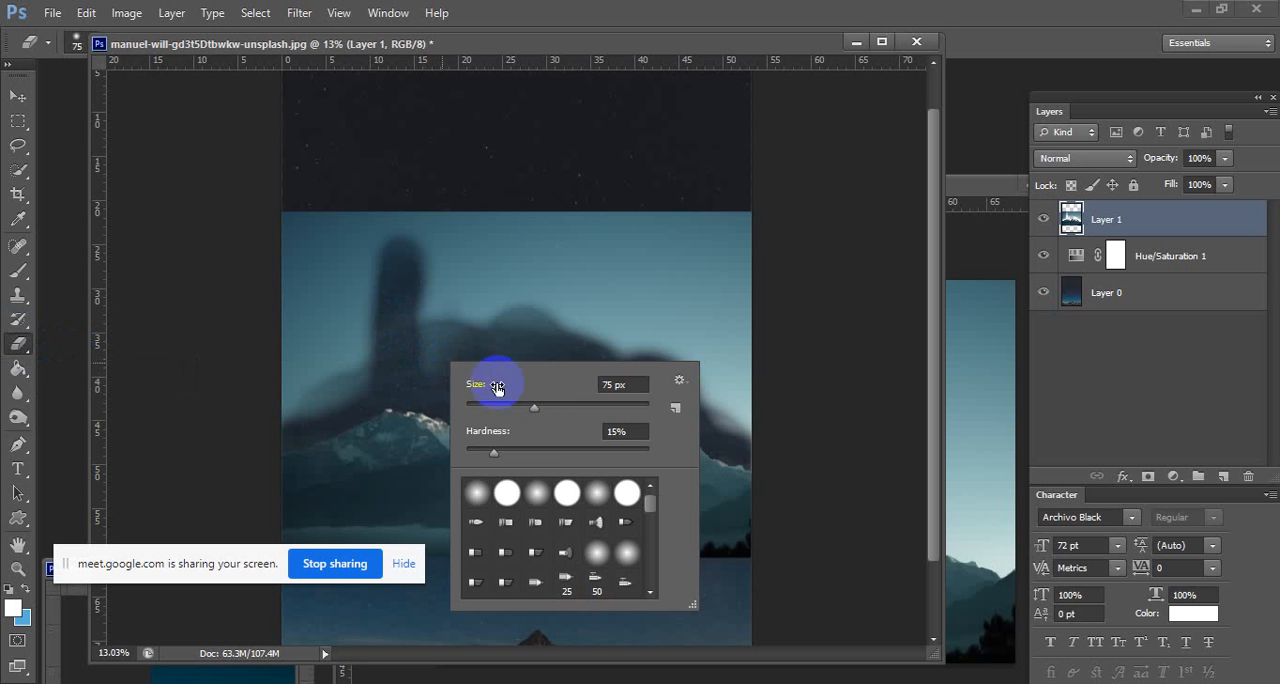
left_click_drag(588, 405, 598, 407)
left_click(565, 452)
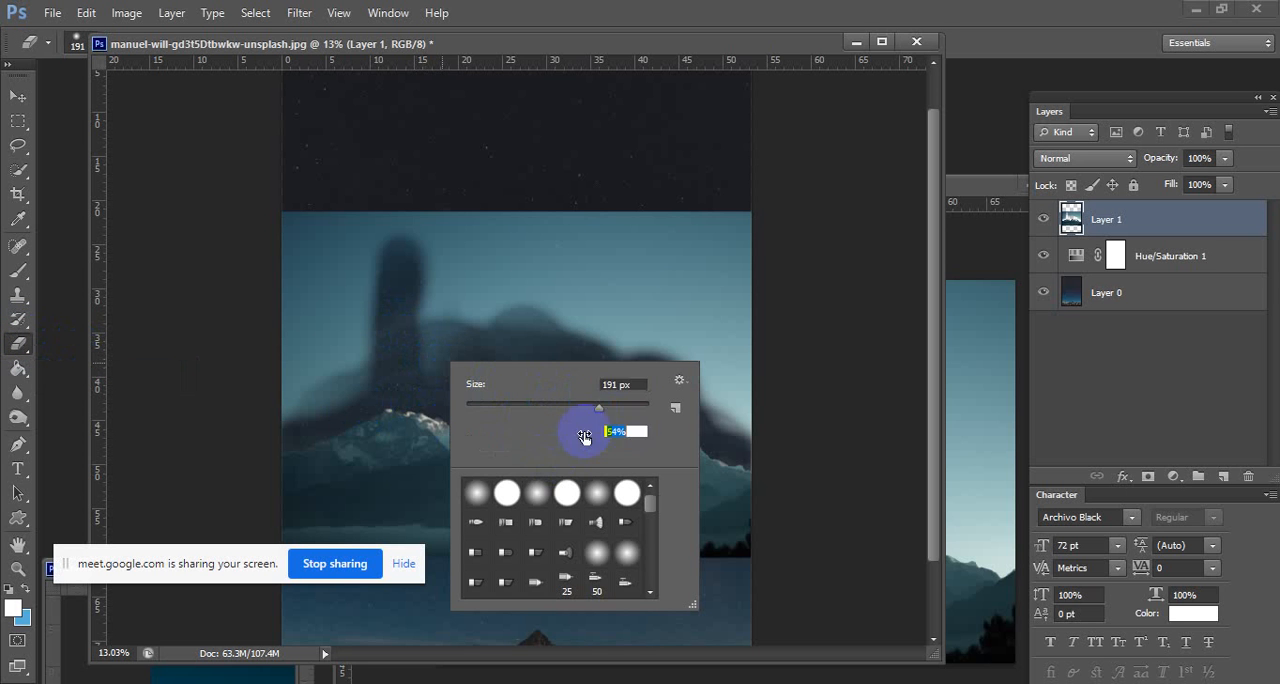
mouse_move(290, 397)
left_mouse_down()
mouse_move(396, 353)
mouse_move(613, 336)
mouse_move(718, 436)
mouse_move(606, 334)
mouse_move(757, 421)
mouse_move(673, 375)
mouse_move(685, 387)
mouse_move(621, 392)
mouse_move(746, 429)
mouse_move(747, 394)
mouse_move(641, 342)
left_mouse_up()
right_click(628, 345)
mouse_move(450, 328)
left_mouse_down()
mouse_move(281, 344)
mouse_move(420, 326)
mouse_move(631, 331)
mouse_move(807, 368)
mouse_move(681, 328)
mouse_move(412, 305)
mouse_move(318, 311)
mouse_move(308, 287)
mouse_move(519, 291)
mouse_move(835, 325)
mouse_move(293, 275)
mouse_move(616, 299)
mouse_move(808, 291)
mouse_move(221, 244)
mouse_move(788, 234)
mouse_move(809, 221)
mouse_move(299, 178)
mouse_move(736, 264)
mouse_move(553, 274)
mouse_move(421, 321)
mouse_move(458, 355)
left_mouse_up()
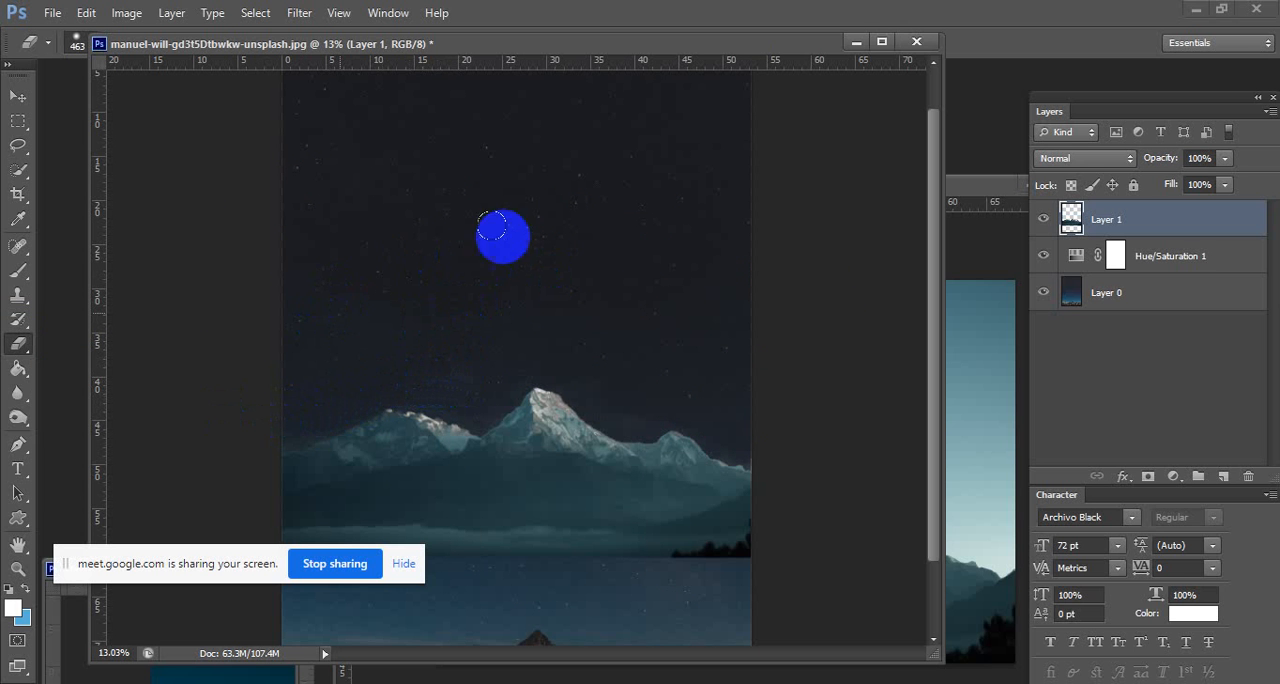
scroll(660, 297, "down", 3)
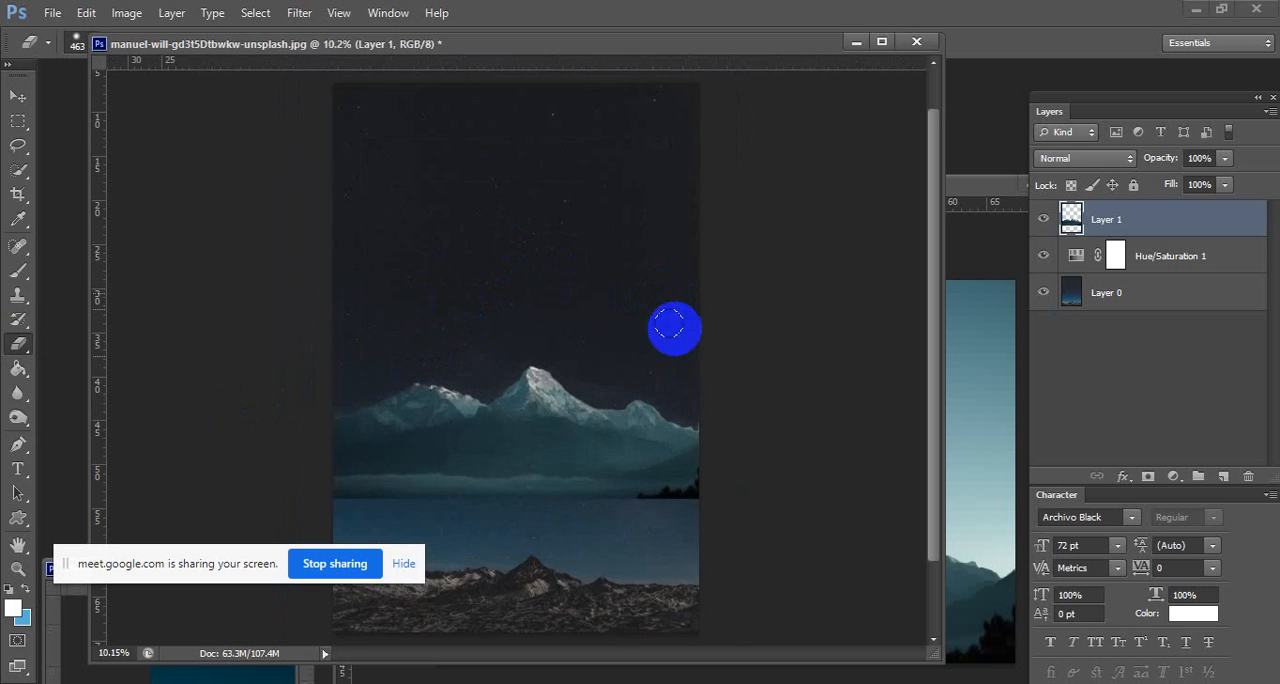
scroll(682, 272, "down", 1)
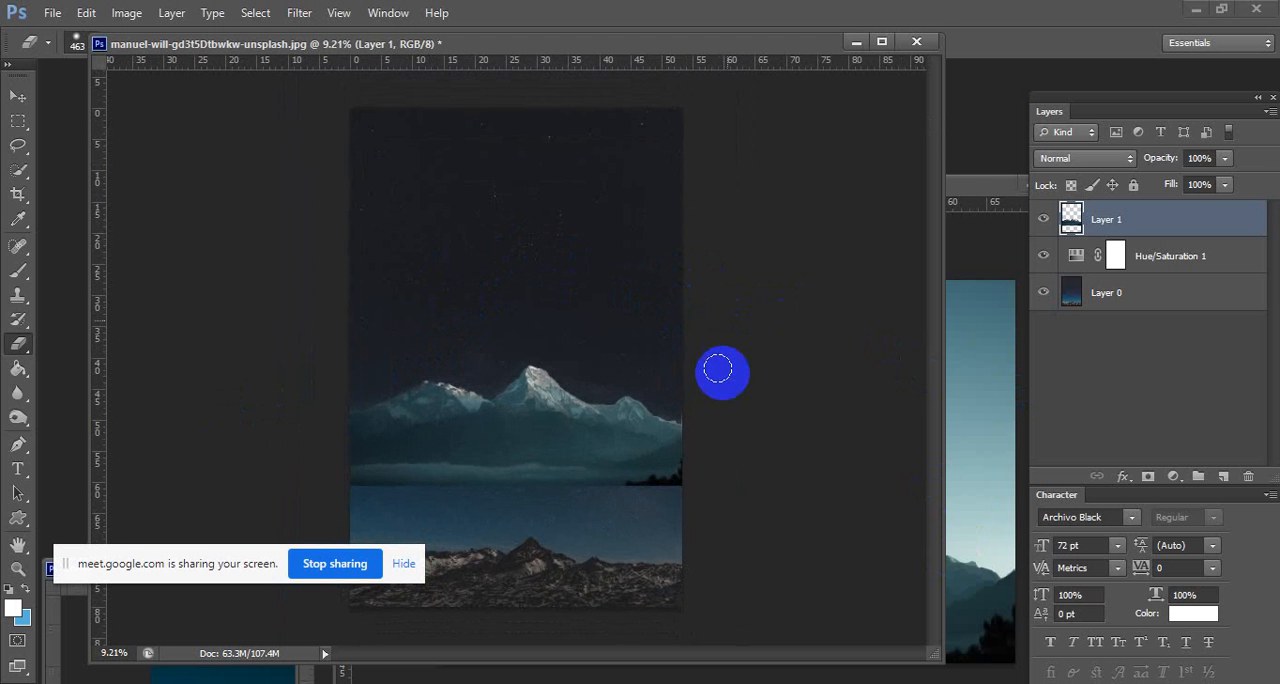
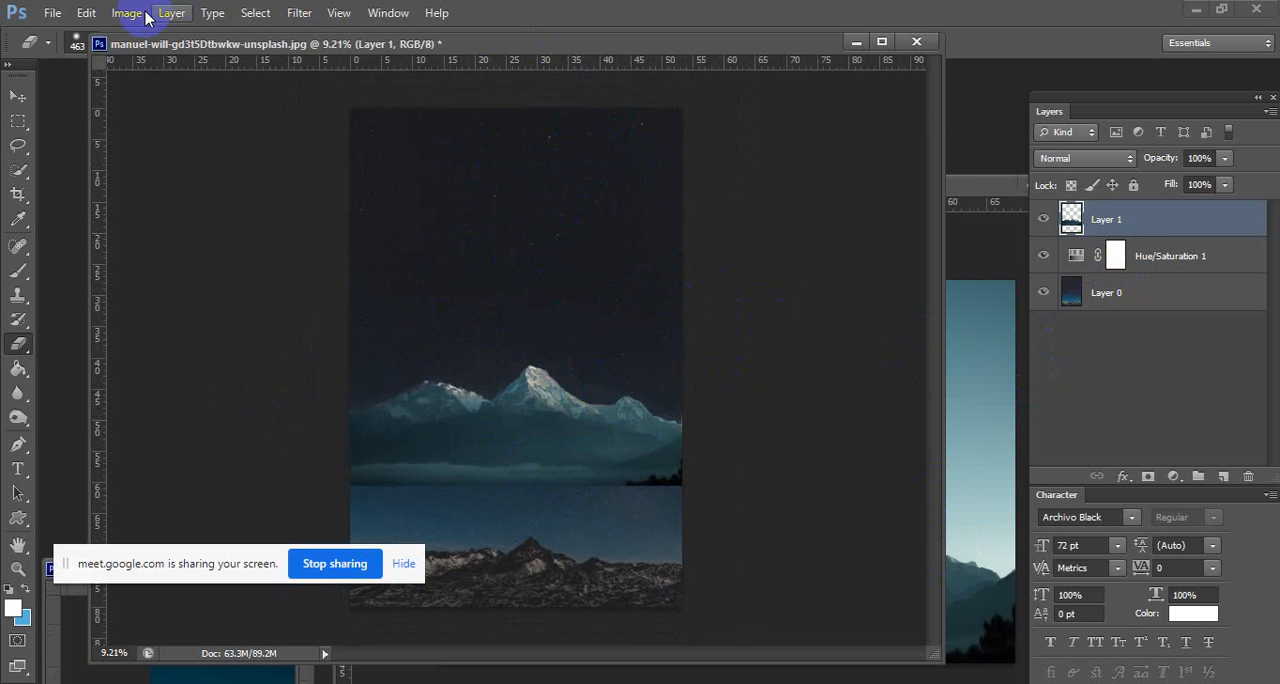
Darken the mountain layer with a Curves adjustment by pulling the RGB curve's midpoint slightly downward.
mouse_move(171, 60)
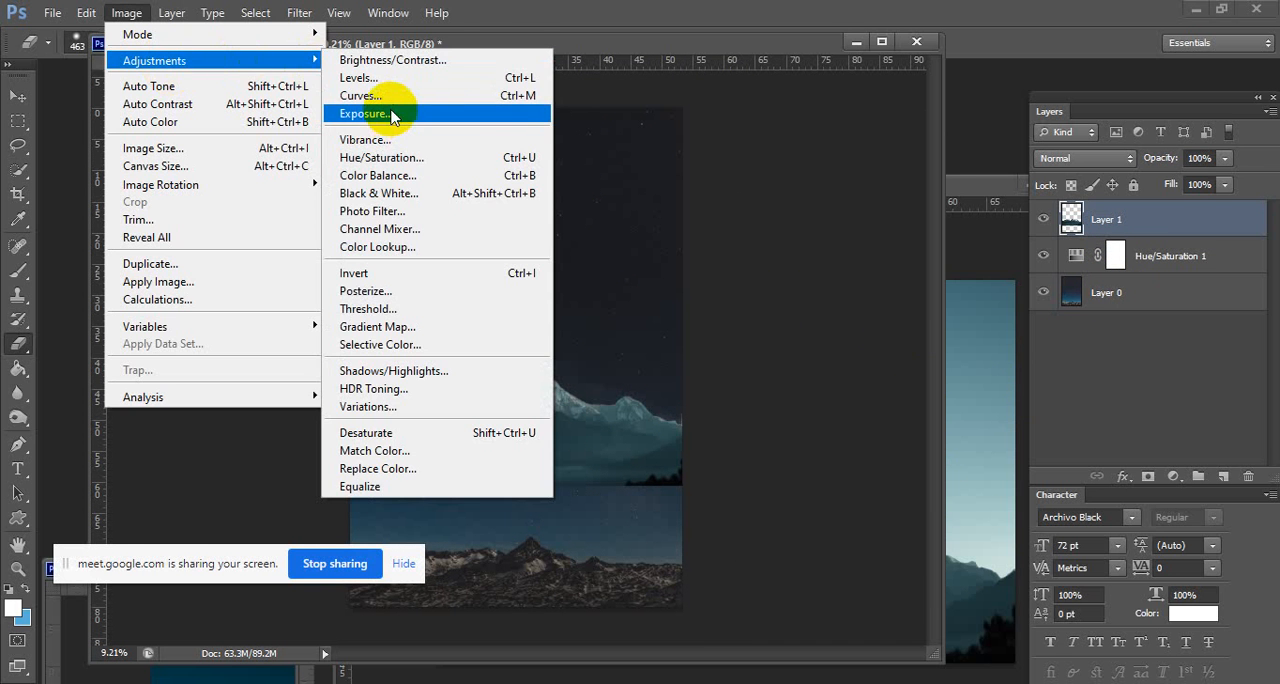
left_click(388, 103)
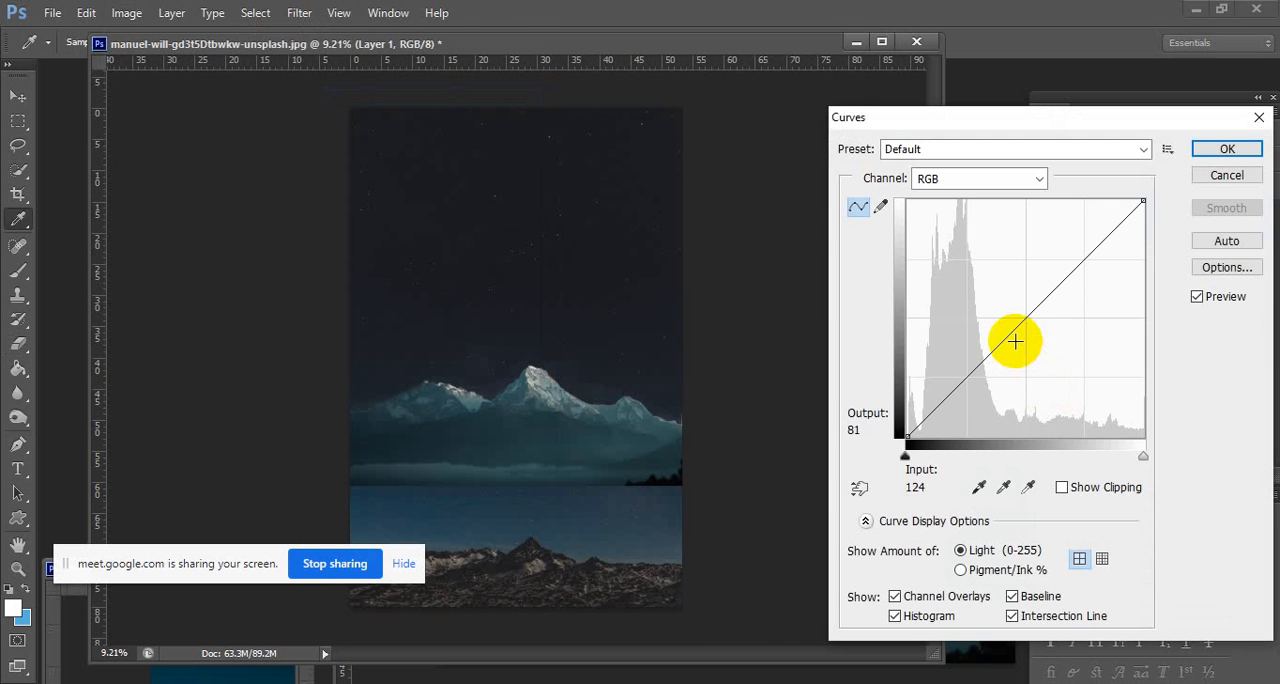
left_click(1017, 341)
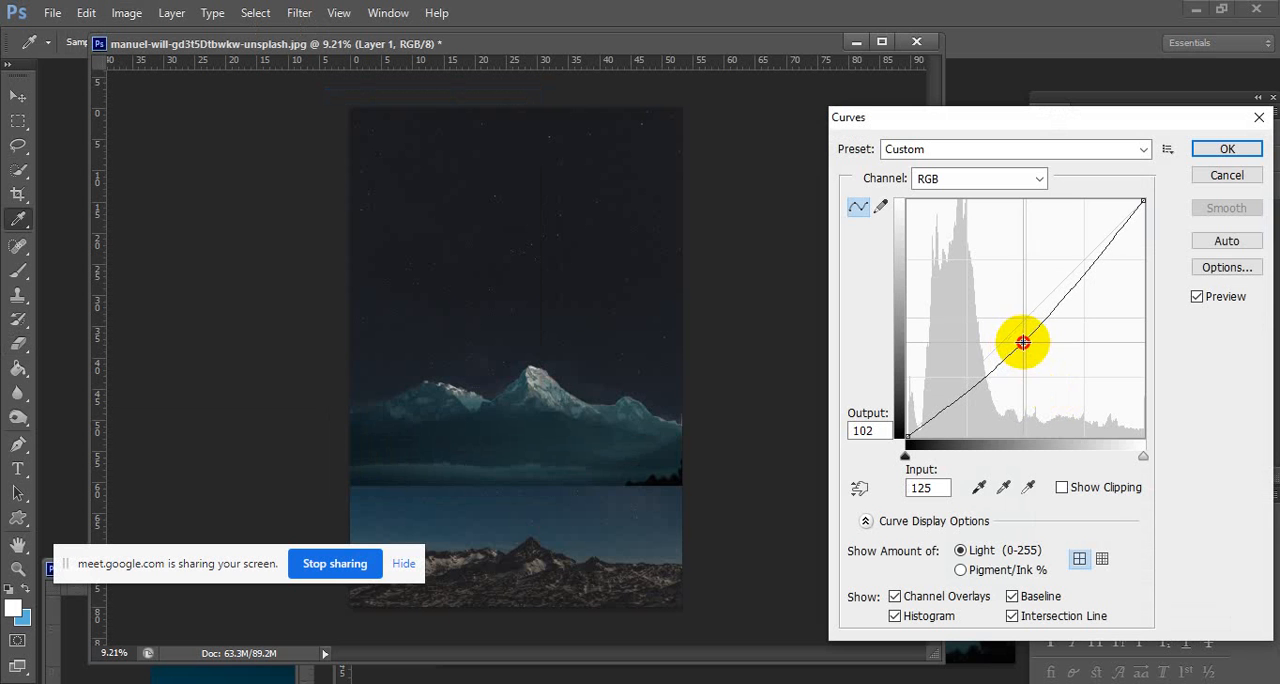
left_click_drag(1024, 345, 1030, 342)
left_click(1213, 152)
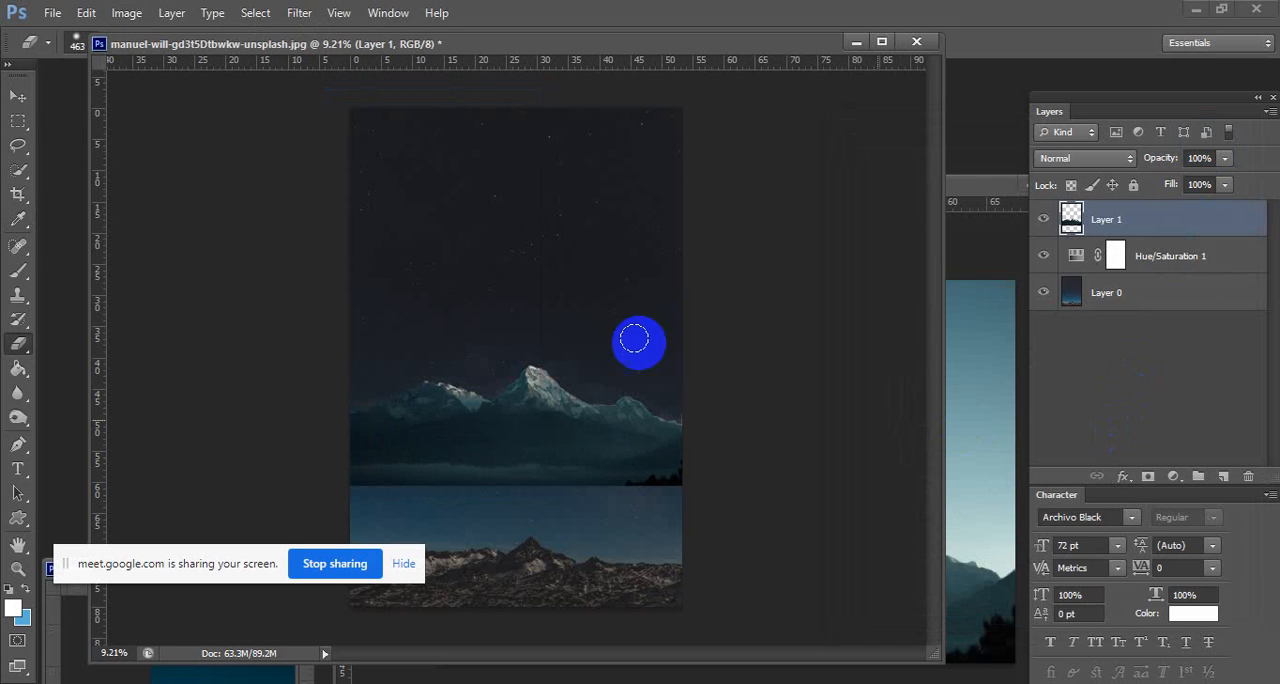
Select Layer 0 in the night sky composition and close the mountain source photo.
left_click(24, 94)
left_click(18, 120)
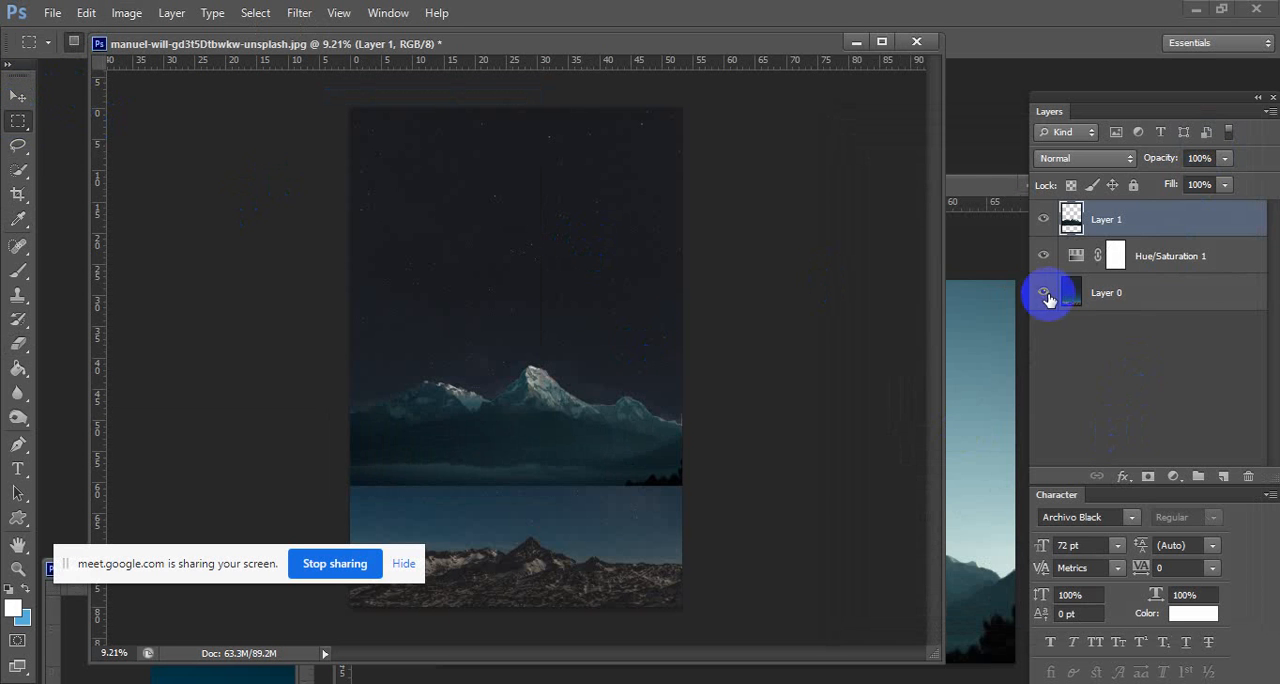
left_click(1133, 298)
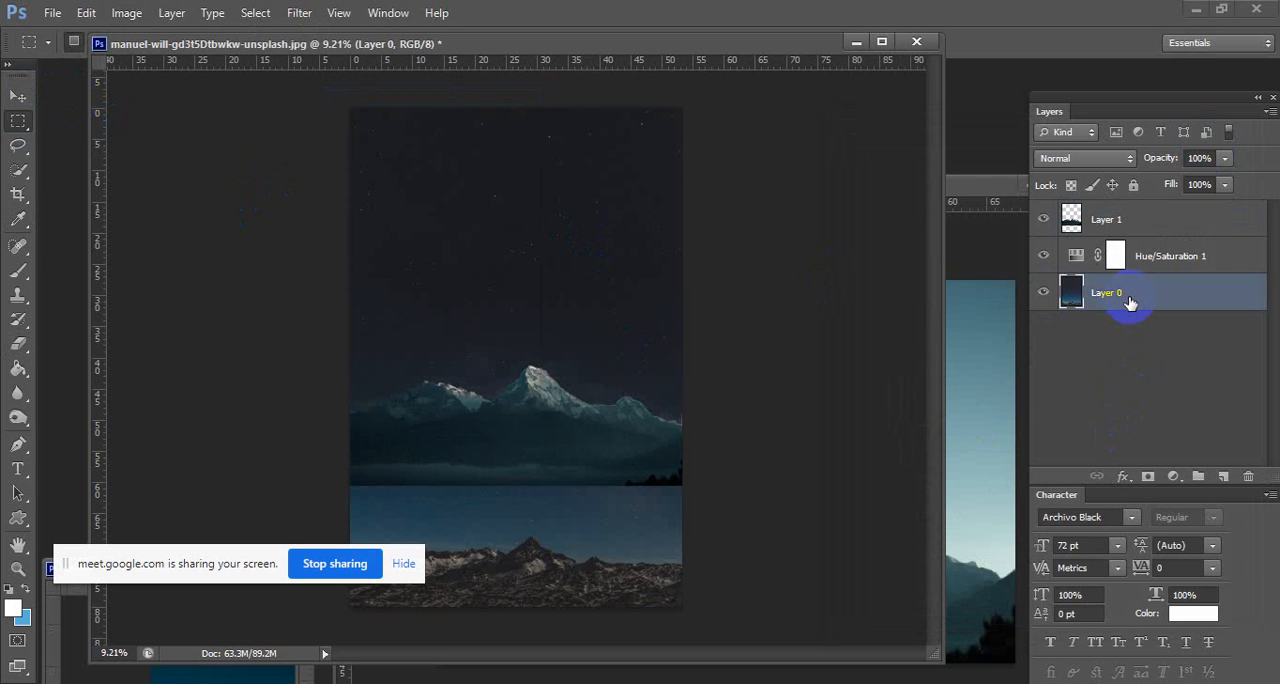
left_click(975, 285)
left_click_drag(934, 187, 677, 187)
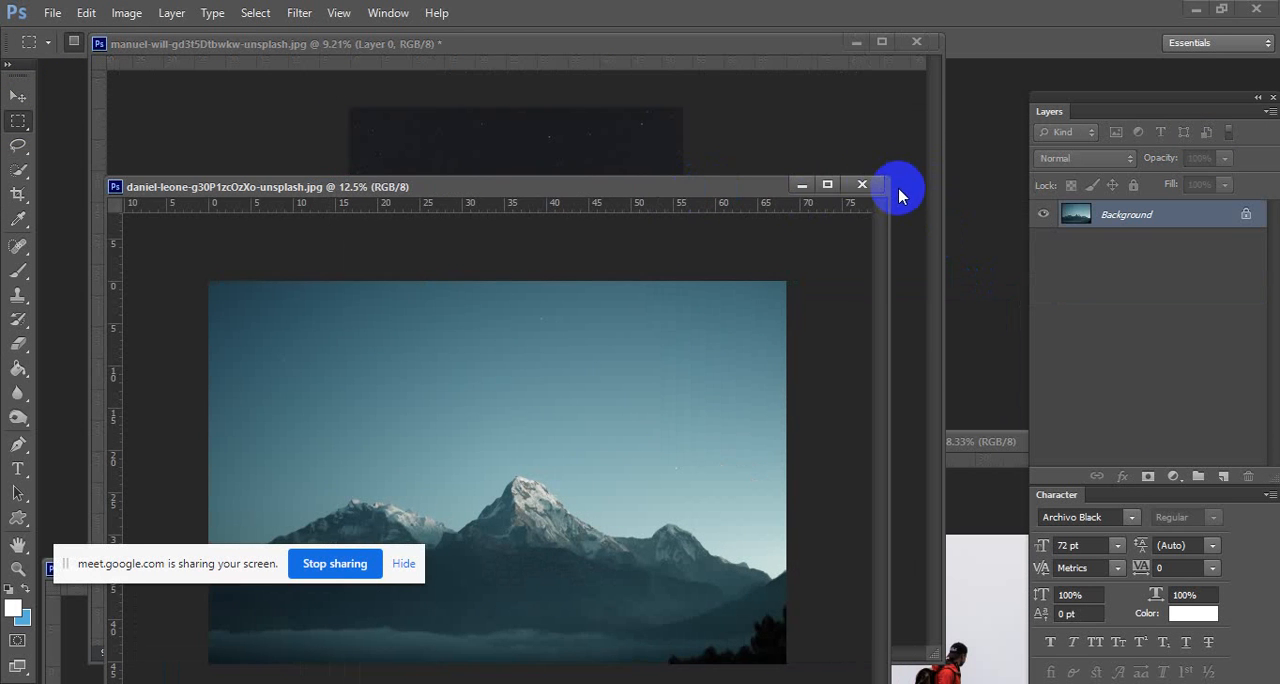
left_click(862, 185)
Shift the composition window aside and bring the widened moon photo window up in front of it.
left_click_drag(551, 43, 696, 92)
left_click(145, 623)
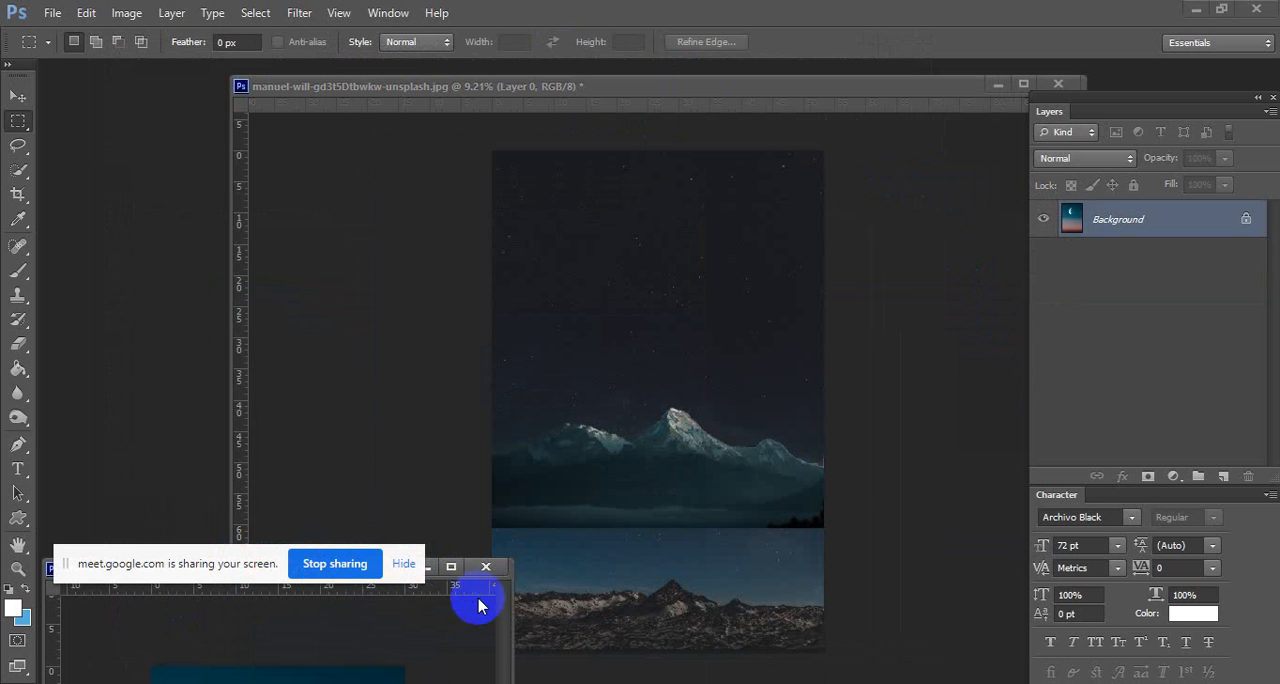
left_click_drag(512, 605, 680, 605)
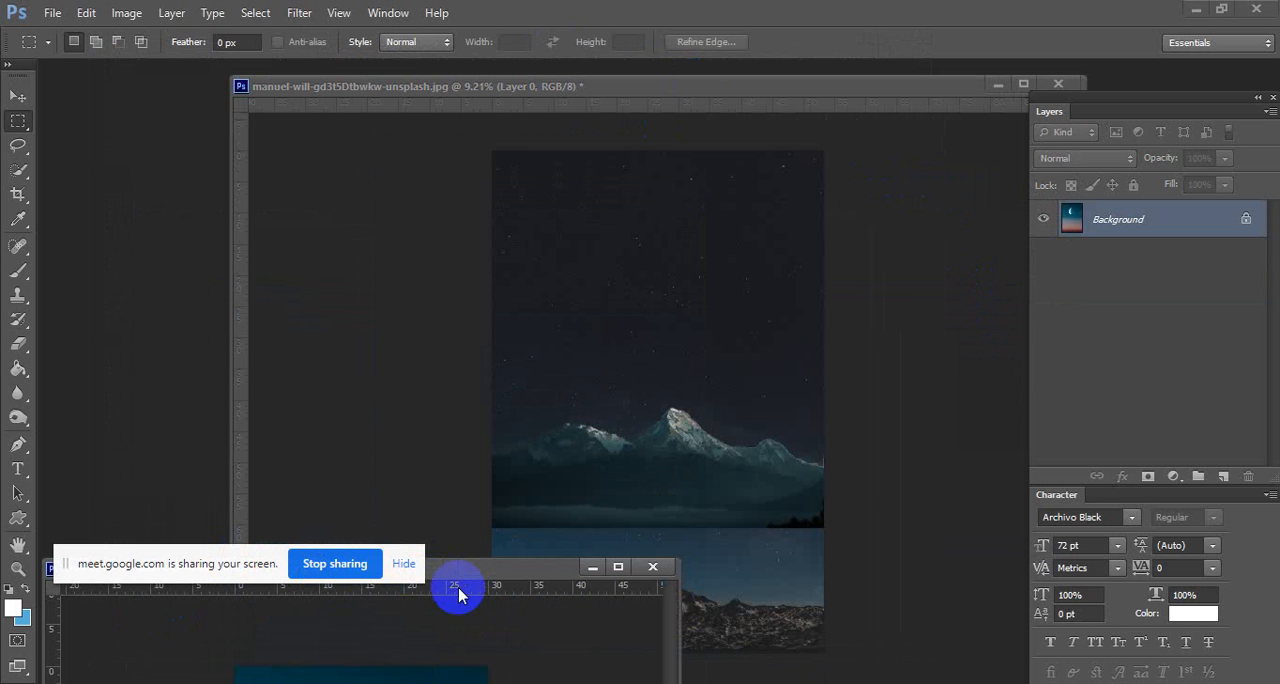
left_click_drag(459, 571, 572, 279)
Convert the moon photo's locked Background into a normal layer and copy it into the composition directly above Layer 0.
left_click(18, 95)
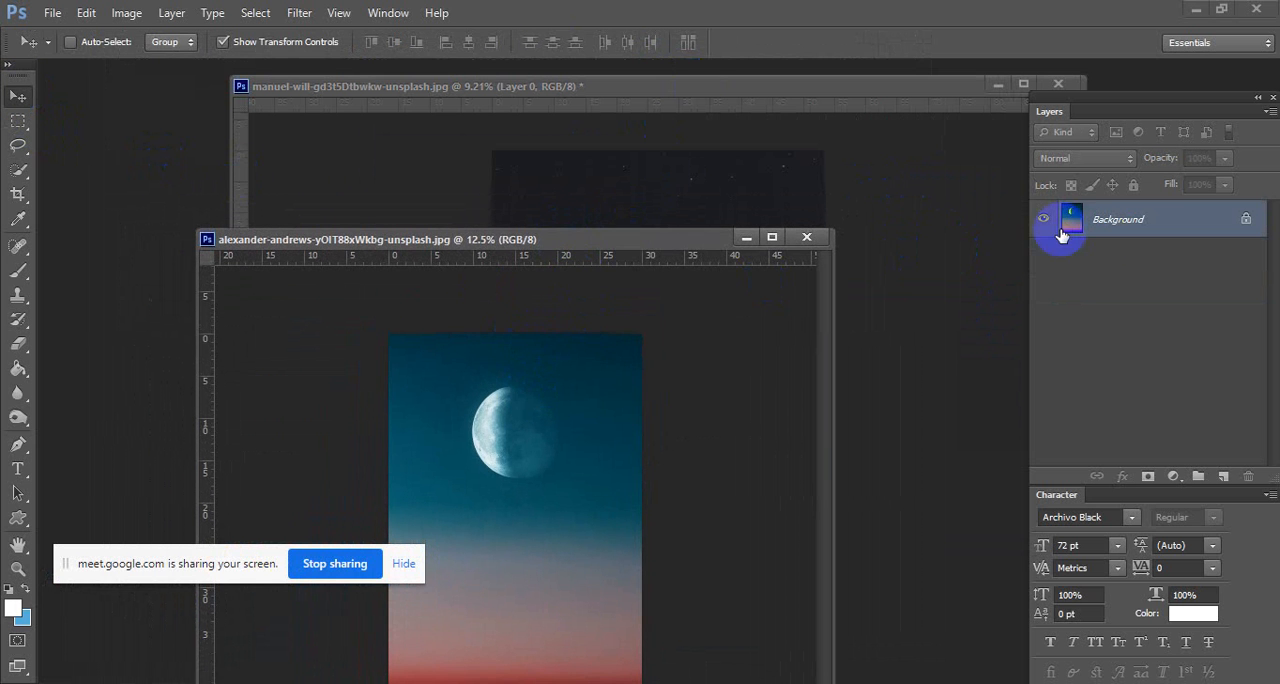
double_click(1135, 225)
left_click(794, 210)
left_click_drag(551, 466, 651, 206)
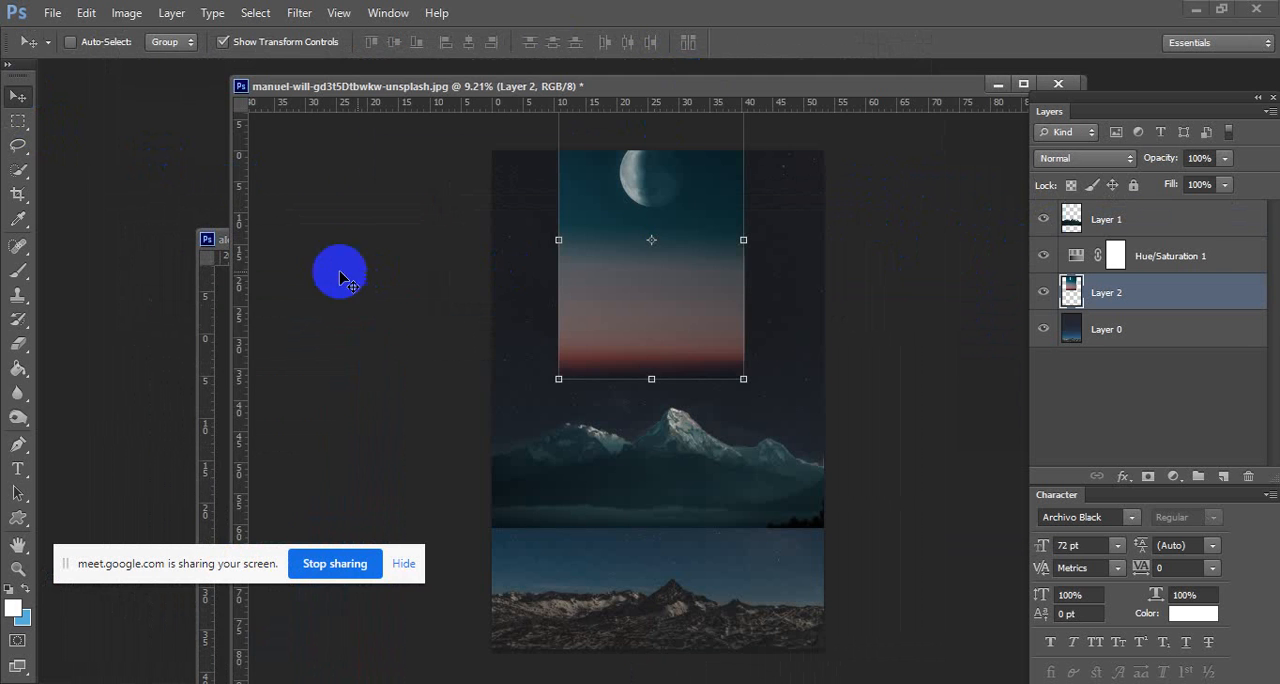
Move the moon photo window out of the way and enlarge the moon layer to about 133.5% over the sky.
left_click(216, 277)
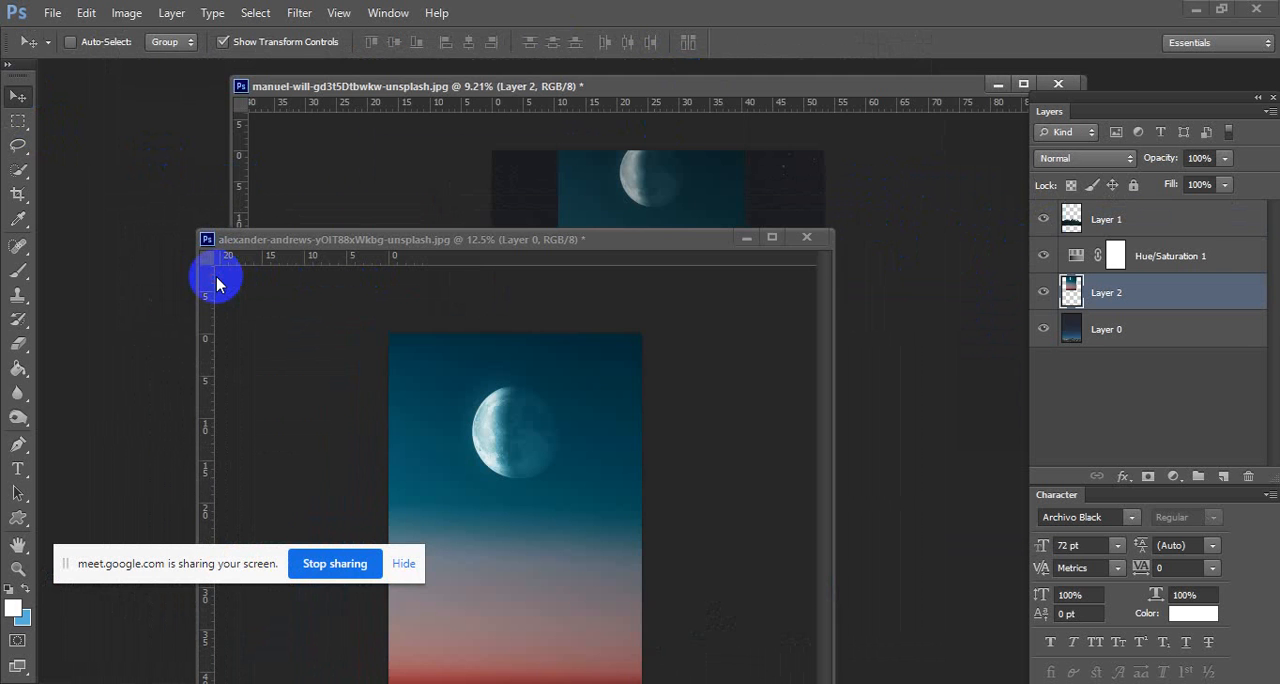
left_click(808, 238)
left_click(652, 277)
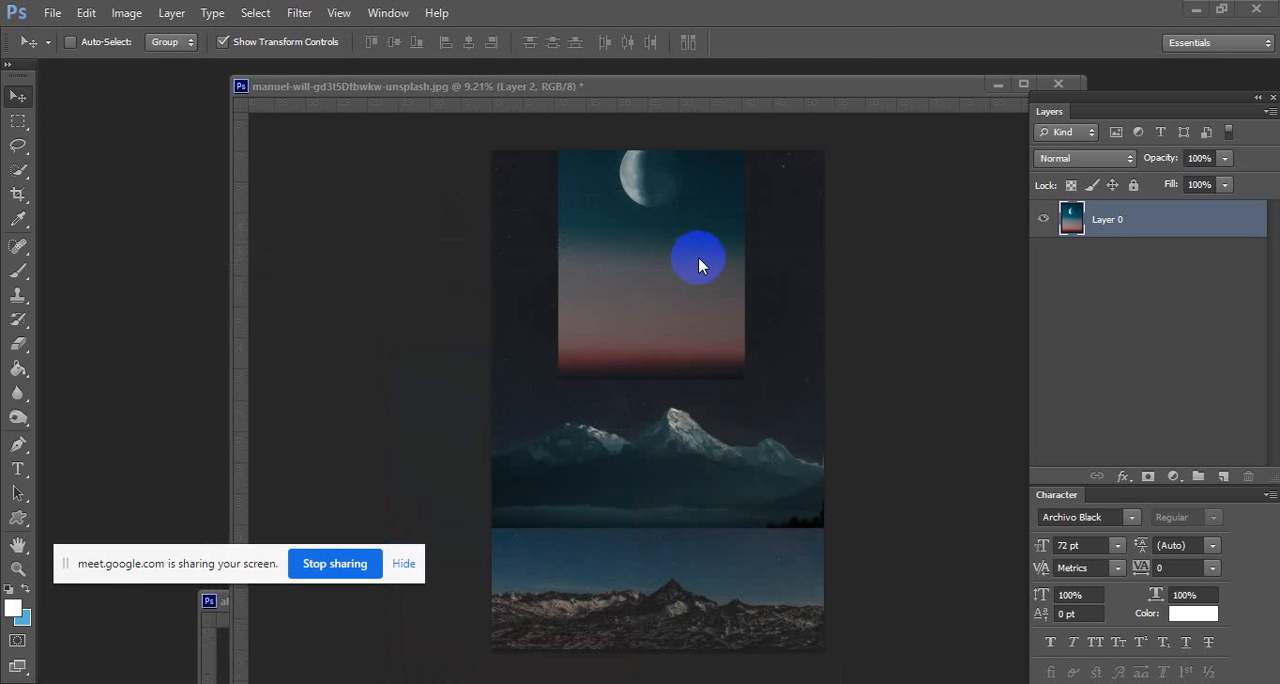
left_click_drag(674, 209, 645, 290)
left_click_drag(733, 470, 763, 498)
left_click_drag(711, 369, 724, 389)
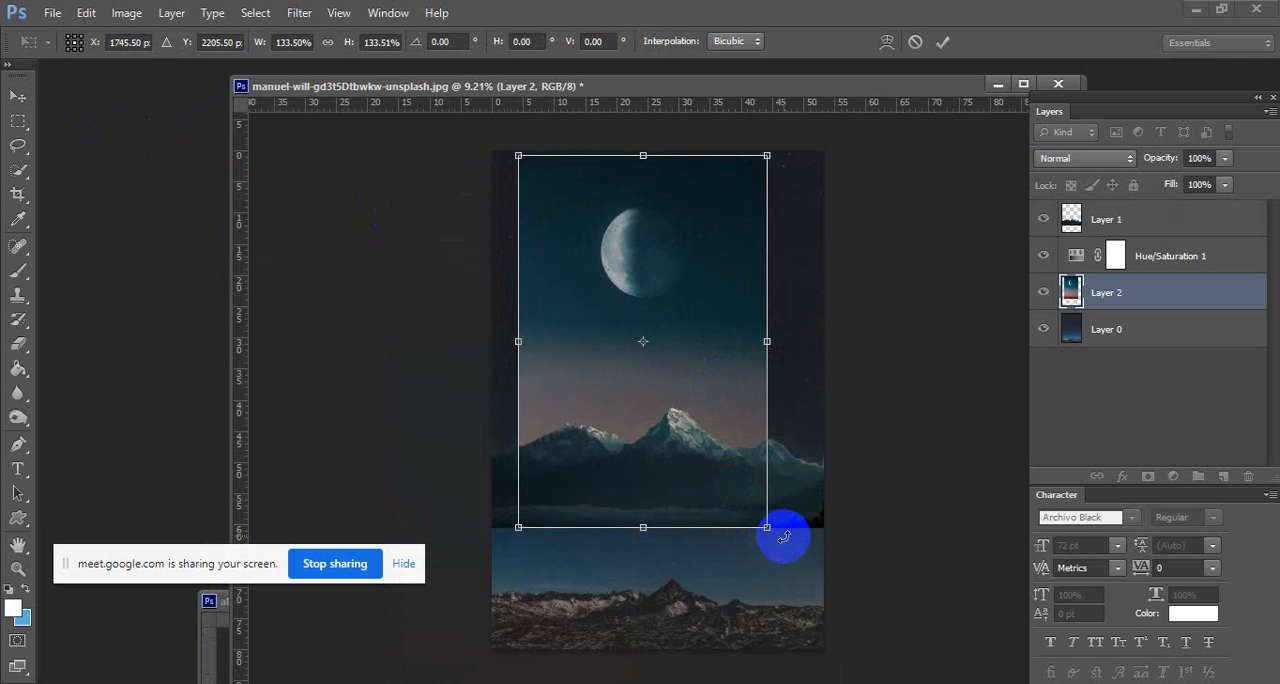
Rotate the moon layer to about -151.6°, enlarge it to about 191%, and place the moon in the sky above the central peak.
left_click_drag(784, 537, 683, 129)
left_click_drag(744, 265, 814, 160)
left_click_drag(951, 186, 834, 190)
left_click_drag(737, 472, 790, 546)
left_click_drag(673, 357, 676, 260)
left_click_drag(757, 457, 750, 468)
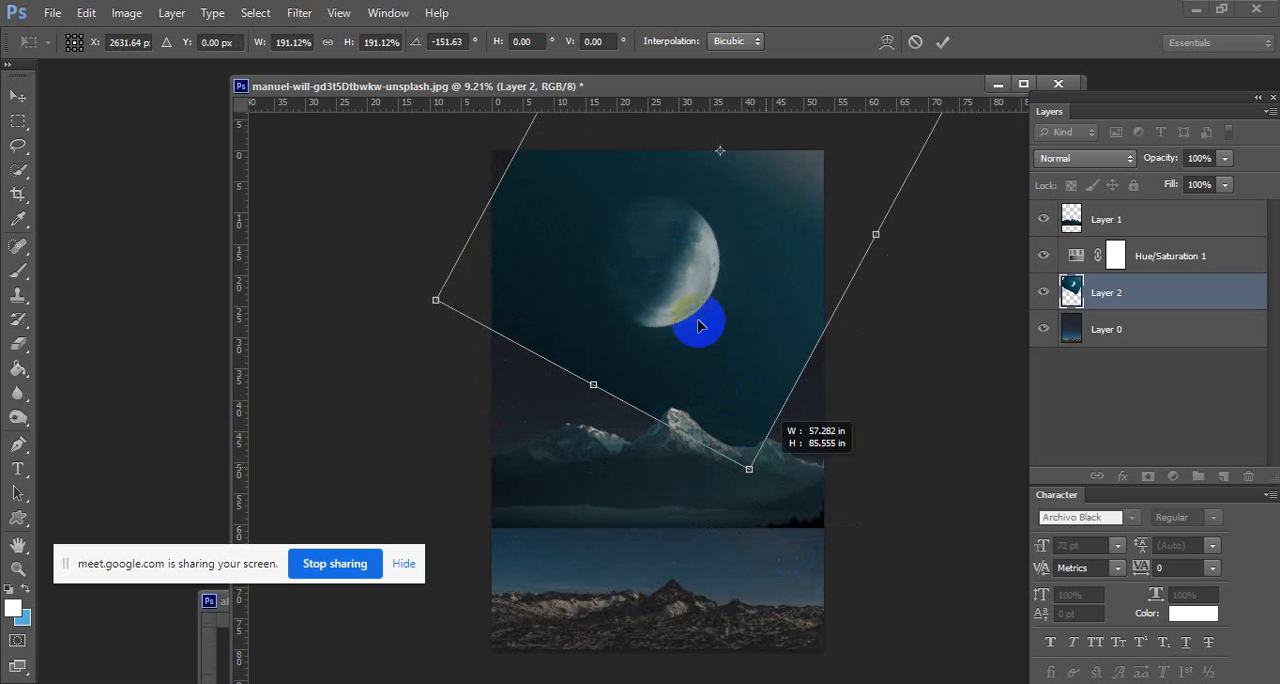
left_click_drag(672, 266, 673, 268)
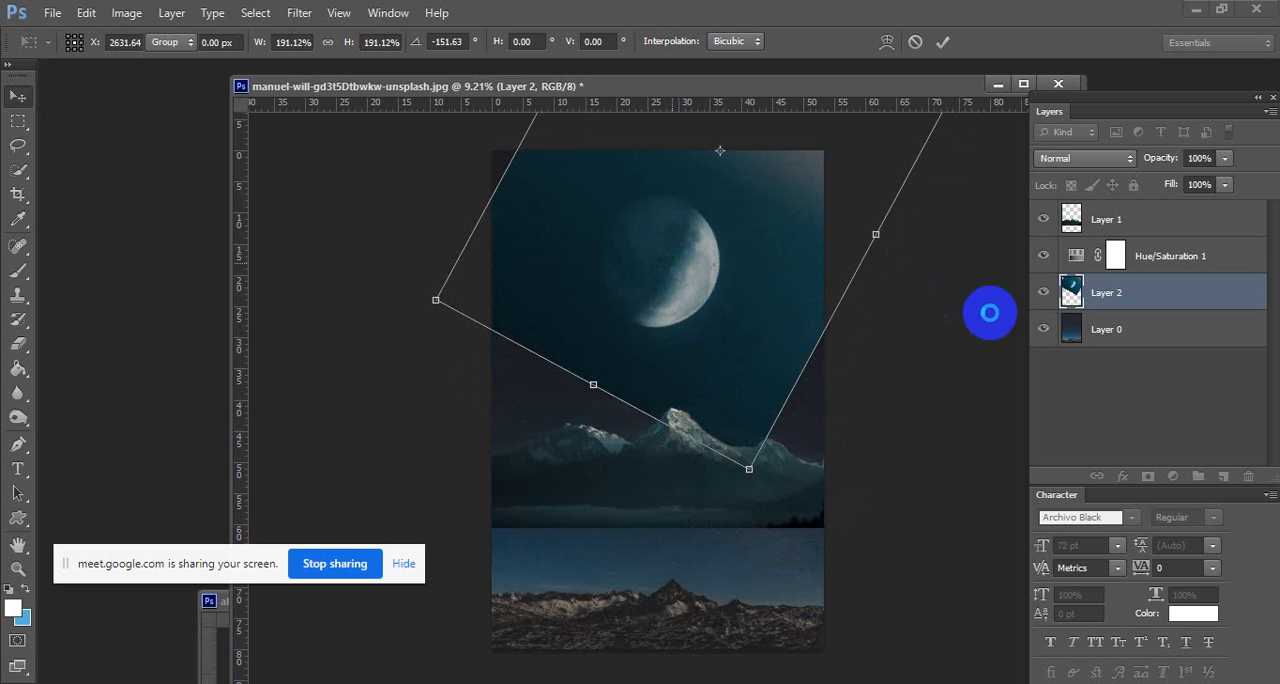
key("Return")
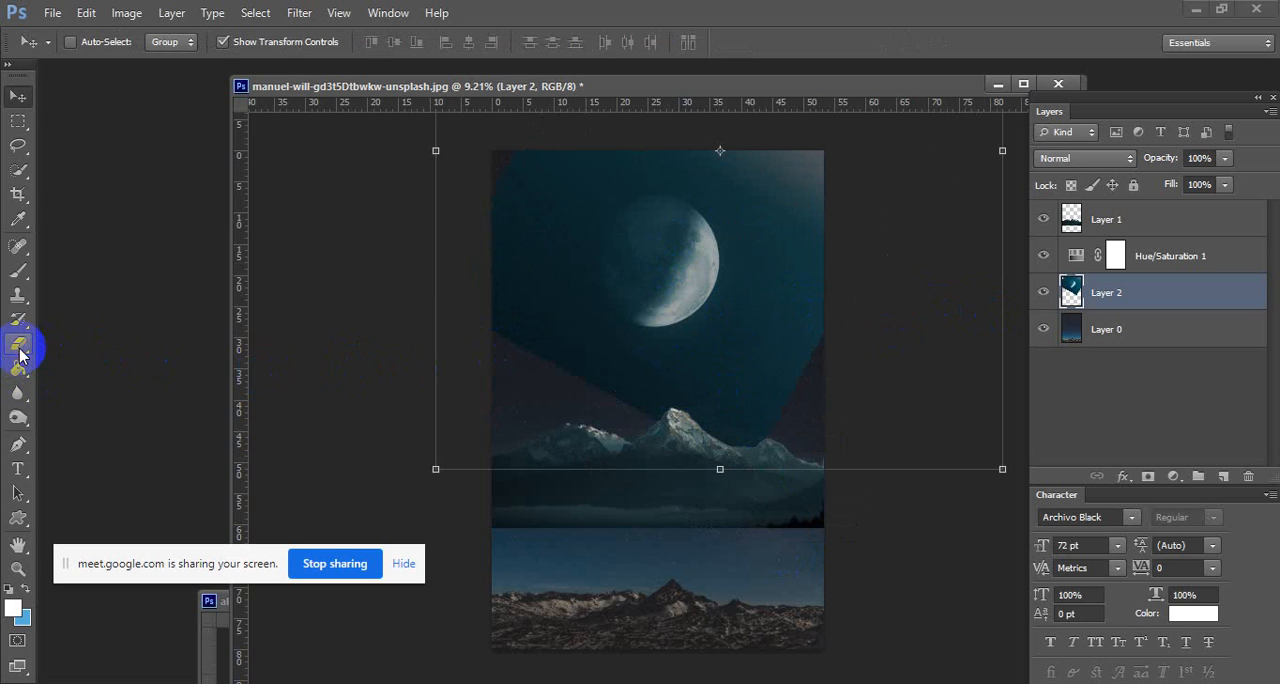
Erase the teal sky along the moon's lower and right edges using the Background Eraser with a 700 px brush.
right_click(19, 348)
left_click(100, 362)
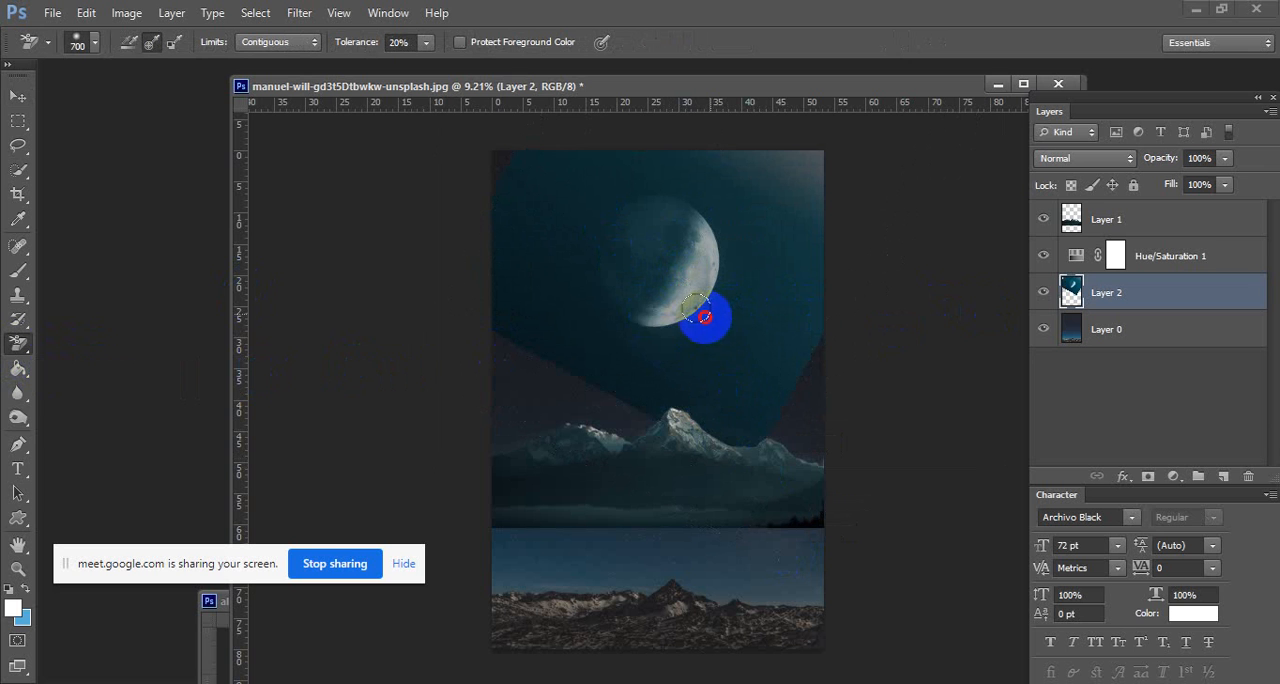
mouse_move(703, 319)
left_mouse_down()
mouse_move(631, 342)
mouse_move(673, 338)
mouse_move(704, 309)
left_mouse_up()
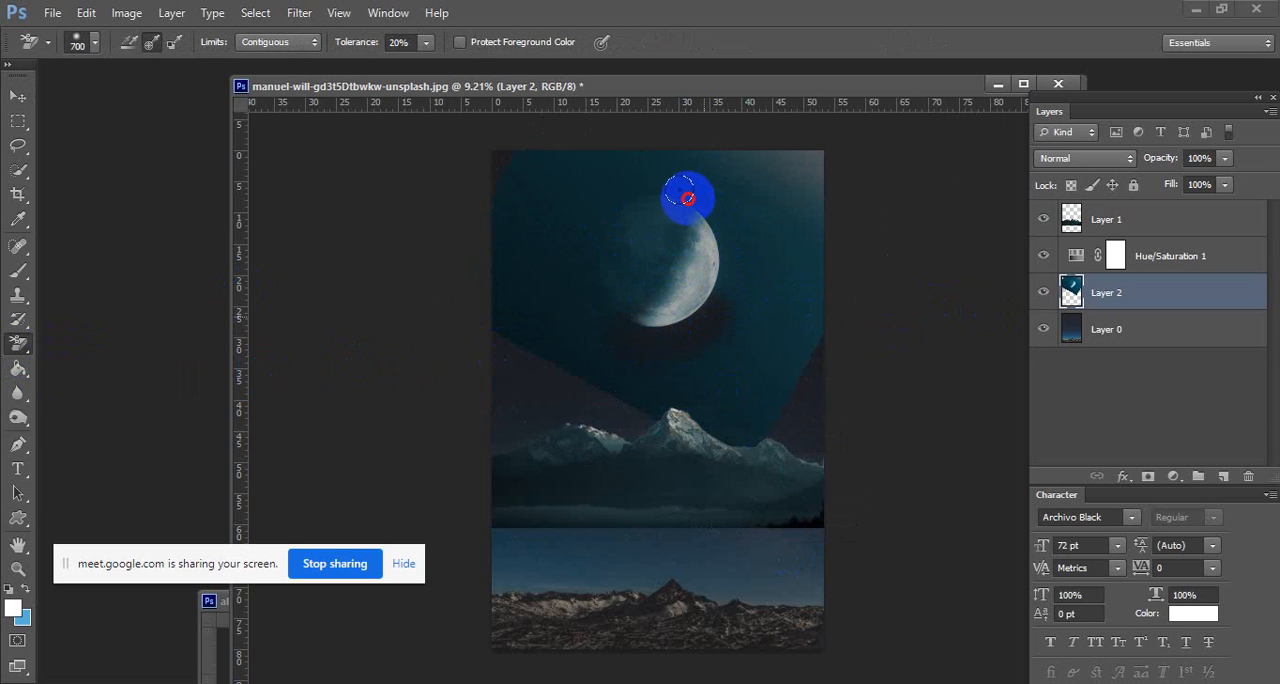
left_click_drag(711, 206, 740, 257)
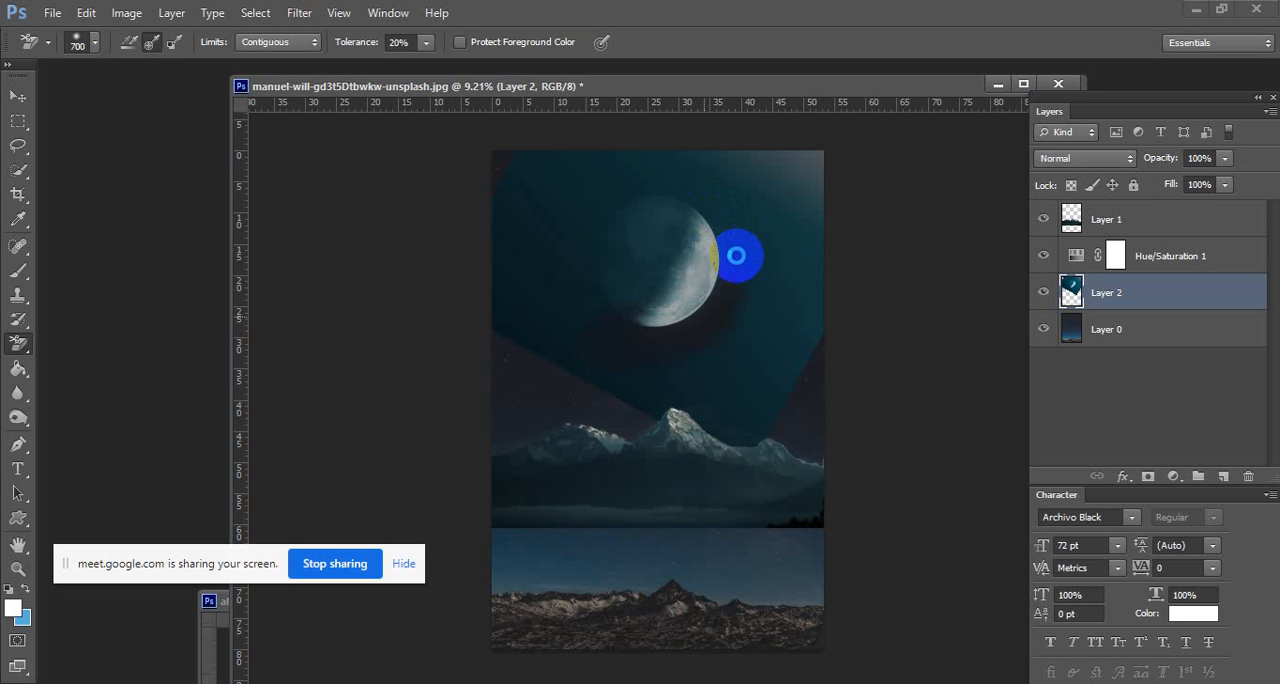
left_click_drag(736, 256, 771, 233)
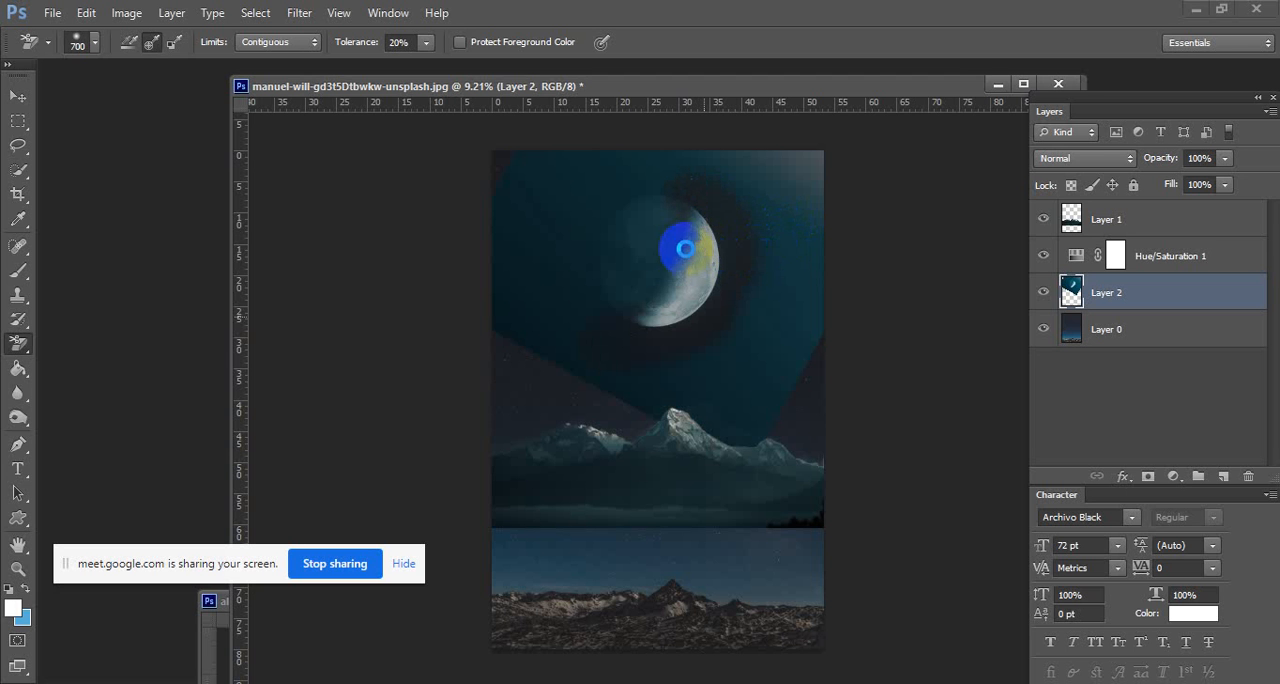
Erase the remaining teal sky around the moon's upper and shadowed left edges with the Background Eraser.
mouse_move(675, 243)
left_mouse_down()
mouse_move(708, 229)
mouse_move(663, 186)
mouse_move(620, 194)
mouse_move(585, 243)
mouse_move(652, 198)
mouse_move(641, 249)
mouse_move(601, 301)
mouse_move(592, 281)
mouse_move(624, 228)
mouse_move(642, 255)
mouse_move(672, 227)
mouse_move(645, 292)
mouse_move(586, 289)
mouse_move(586, 300)
mouse_move(549, 243)
mouse_move(685, 293)
left_mouse_up()
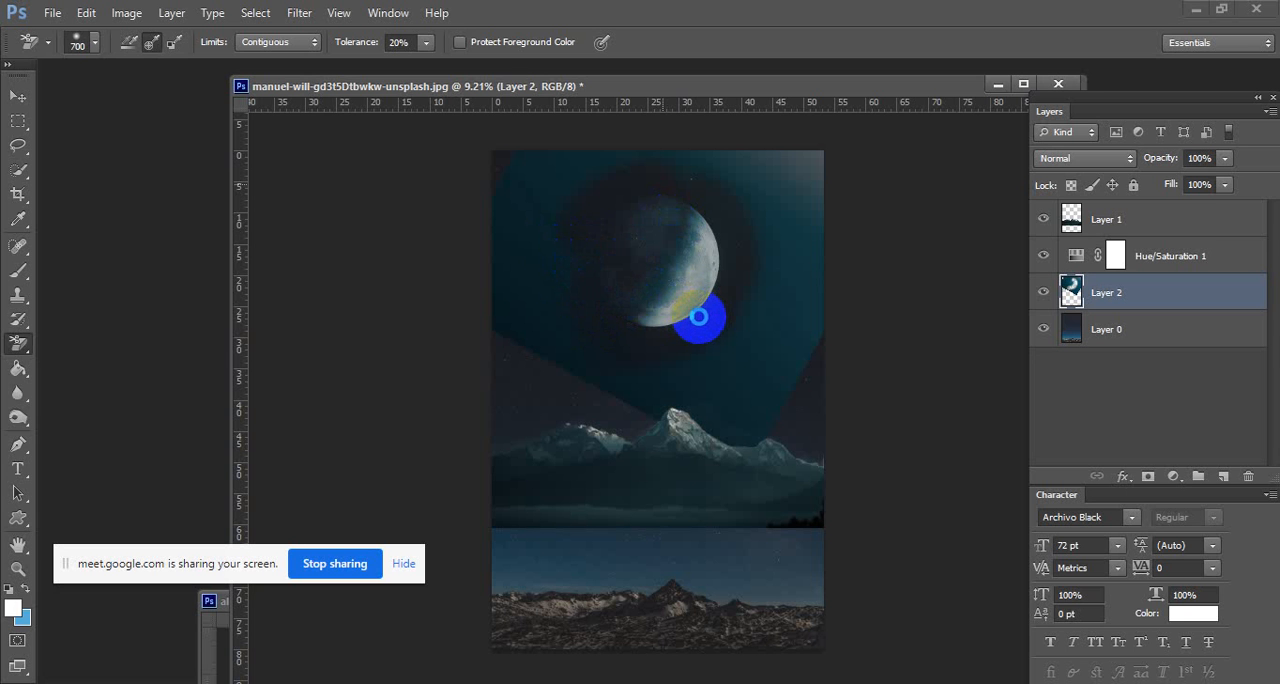
mouse_move(696, 320)
left_mouse_down()
mouse_move(614, 309)
mouse_move(610, 269)
mouse_move(684, 206)
mouse_move(657, 196)
mouse_move(650, 211)
mouse_move(587, 207)
mouse_move(707, 234)
mouse_move(700, 217)
mouse_move(657, 314)
mouse_move(684, 243)
mouse_move(660, 211)
mouse_move(603, 227)
mouse_move(562, 262)
mouse_move(645, 215)
left_mouse_up()
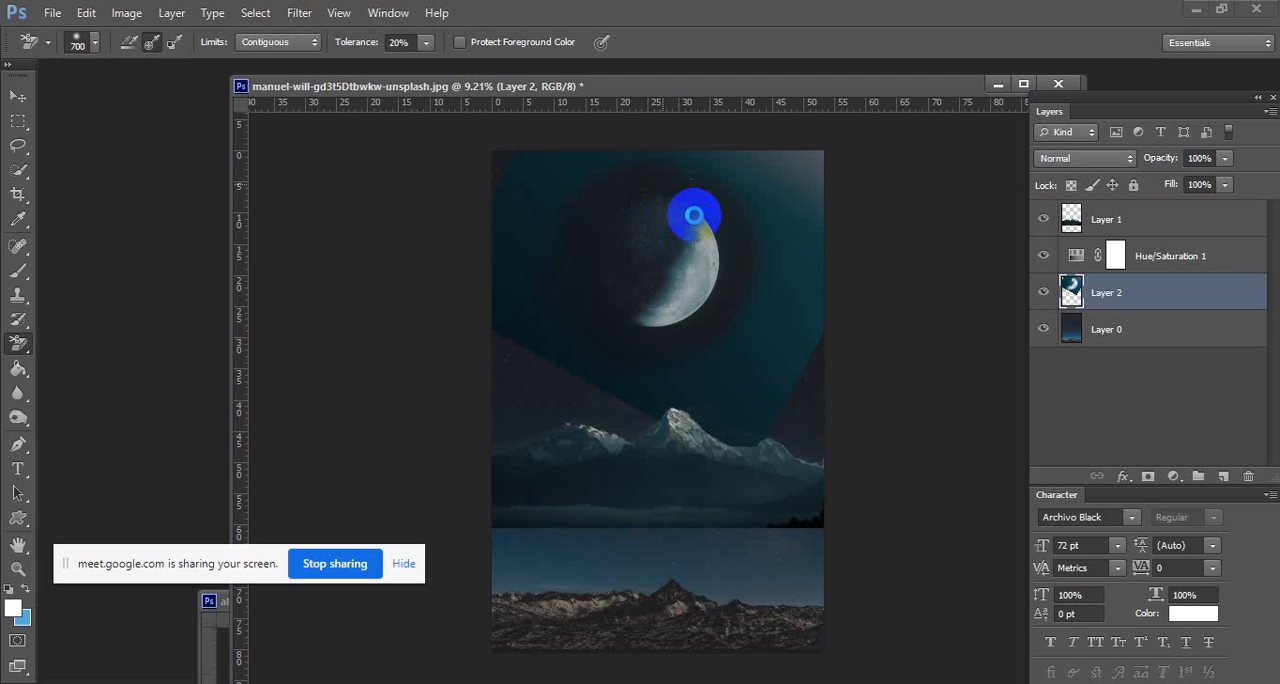
mouse_move(686, 208)
left_mouse_down()
mouse_move(779, 203)
mouse_move(616, 187)
mouse_move(288, 287)
left_mouse_up()
Erase the rest of the moon layer's teal background using the standard Eraser with a 463 px brush.
left_click_drag(26, 346, 63, 337)
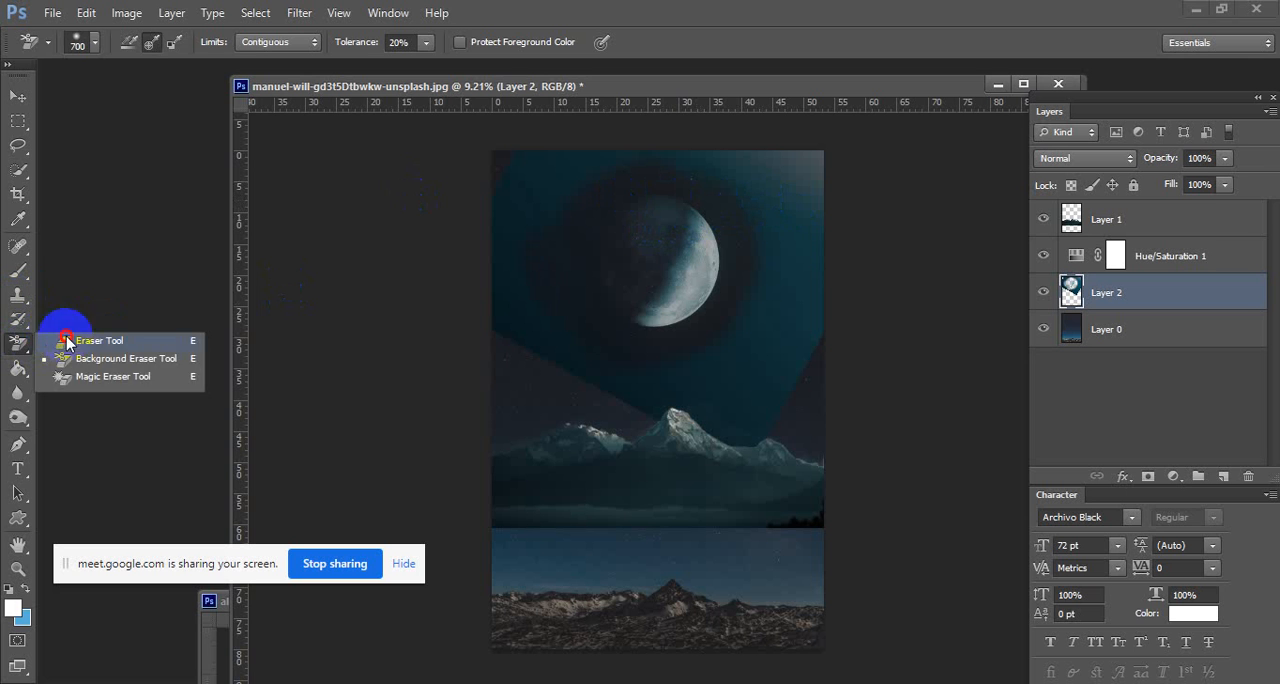
mouse_move(467, 324)
left_mouse_down()
mouse_move(557, 309)
mouse_move(551, 223)
mouse_move(675, 157)
mouse_move(800, 200)
mouse_move(703, 163)
mouse_move(754, 211)
mouse_move(767, 266)
mouse_move(753, 200)
mouse_move(786, 309)
mouse_move(771, 291)
mouse_move(629, 377)
mouse_move(646, 380)
mouse_move(563, 296)
mouse_move(586, 206)
mouse_move(623, 177)
mouse_move(574, 251)
mouse_move(607, 332)
mouse_move(811, 344)
left_mouse_up()
right_click(758, 213)
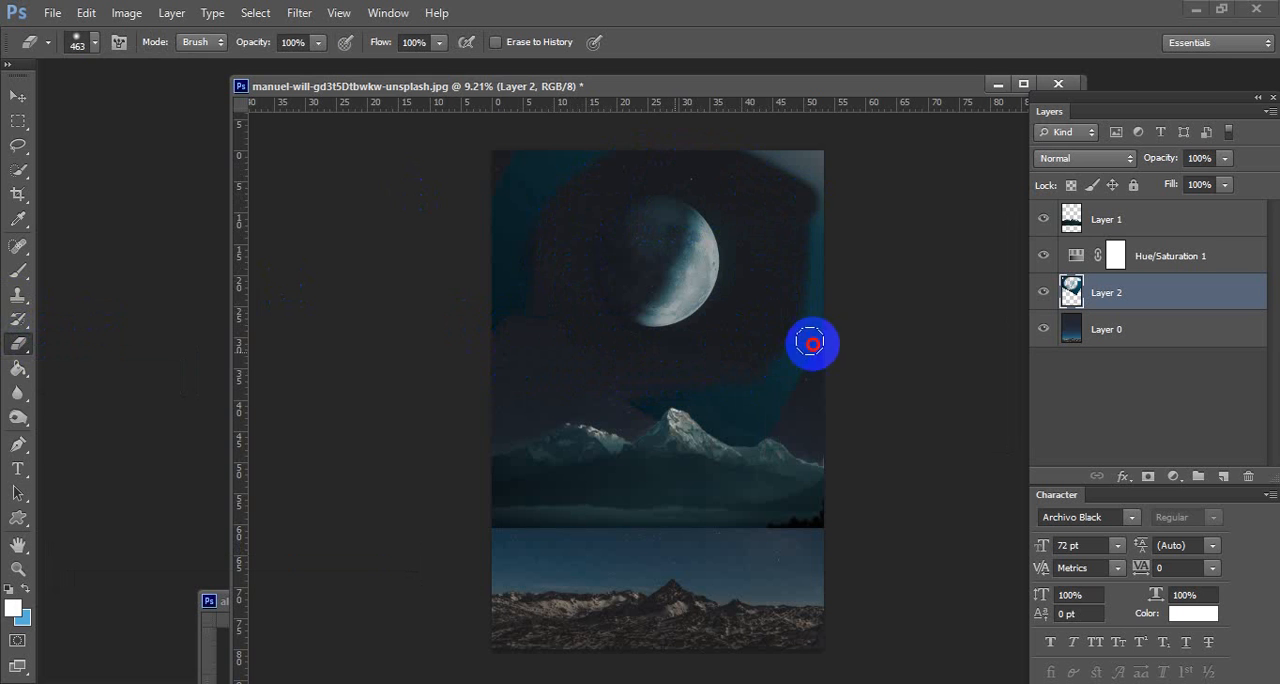
mouse_move(757, 252)
left_mouse_down()
mouse_move(734, 215)
mouse_move(669, 174)
mouse_move(697, 179)
mouse_move(726, 212)
left_mouse_up()
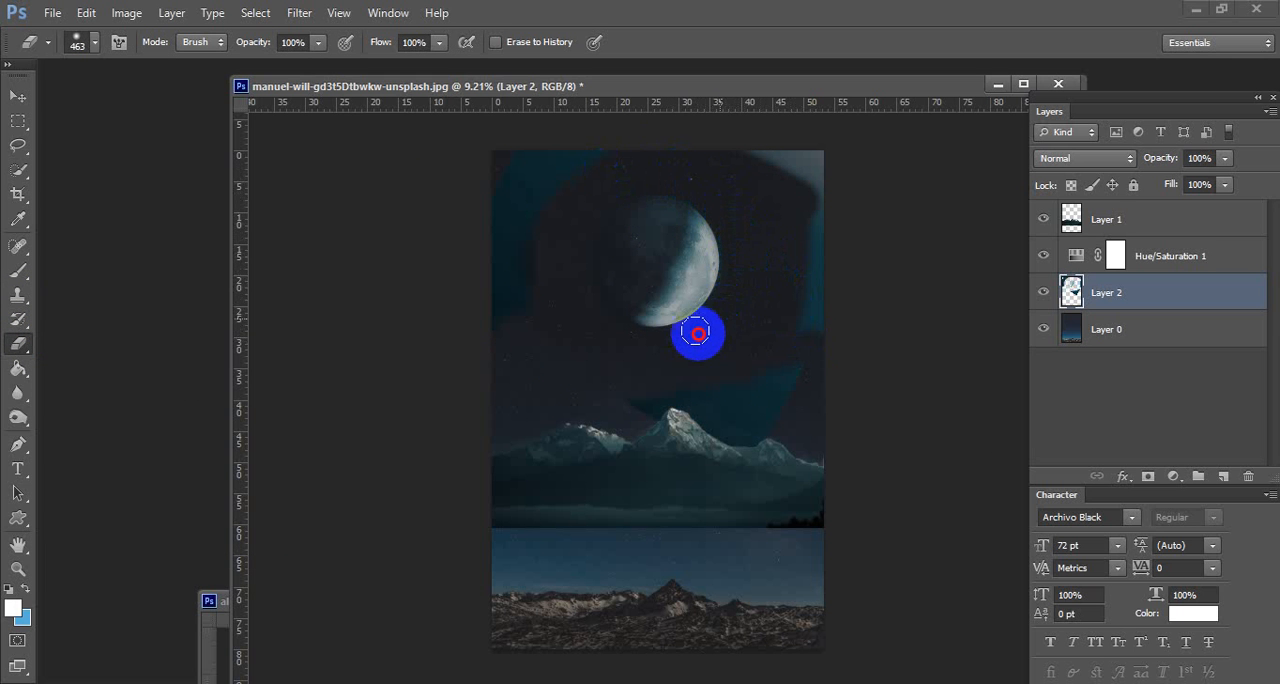
left_click_drag(698, 334, 648, 348)
mouse_move(591, 316)
left_mouse_down()
mouse_move(579, 238)
mouse_move(623, 172)
mouse_move(570, 183)
mouse_move(507, 285)
mouse_move(521, 296)
mouse_move(554, 201)
mouse_move(526, 242)
mouse_move(506, 96)
mouse_move(494, 306)
mouse_move(472, 241)
mouse_move(606, 143)
mouse_move(586, 163)
mouse_move(852, 160)
mouse_move(805, 167)
mouse_move(835, 231)
mouse_move(817, 204)
mouse_move(798, 401)
mouse_move(770, 357)
mouse_move(748, 379)
mouse_move(758, 389)
mouse_move(589, 407)
mouse_move(757, 403)
mouse_move(668, 423)
mouse_move(749, 413)
mouse_move(652, 441)
mouse_move(821, 363)
mouse_move(849, 377)
mouse_move(547, 418)
mouse_move(510, 402)
mouse_move(559, 412)
mouse_move(523, 183)
left_mouse_up()
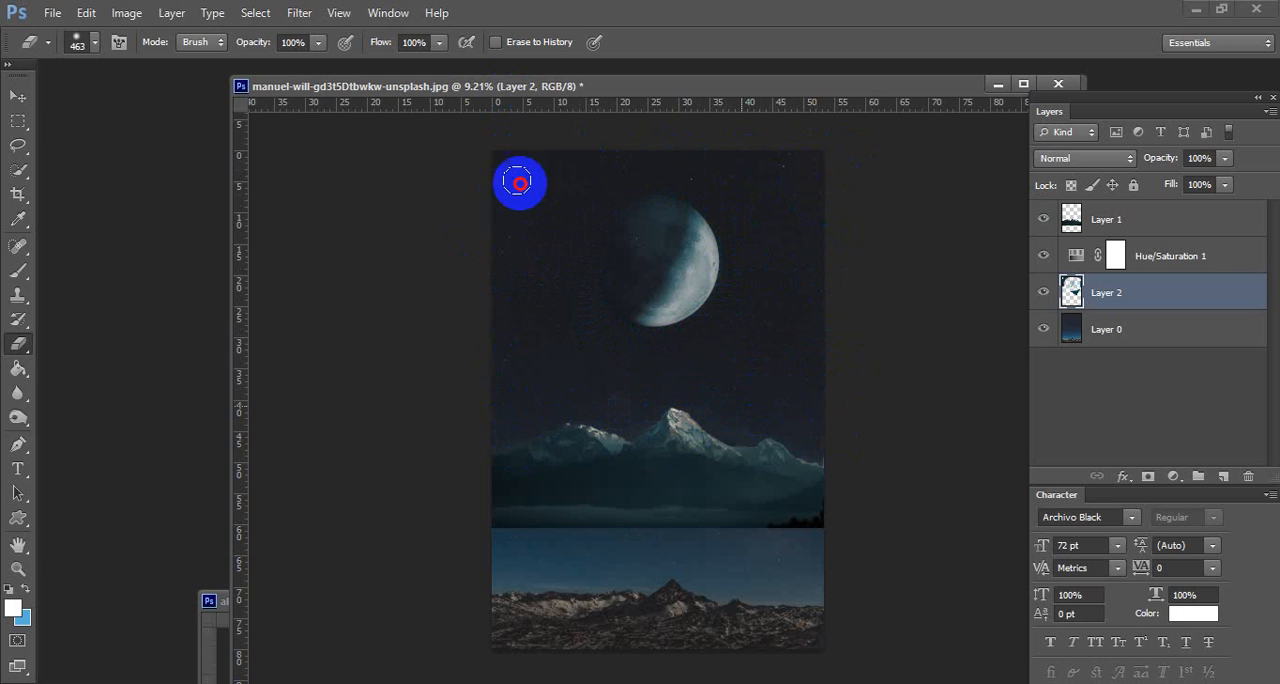
Enlarge the Eraser brush to 2448 px at 0% hardness and clear leftover traces of the moon layer near the canvas edges.
right_click(768, 296)
left_click_drag(753, 347, 695, 345)
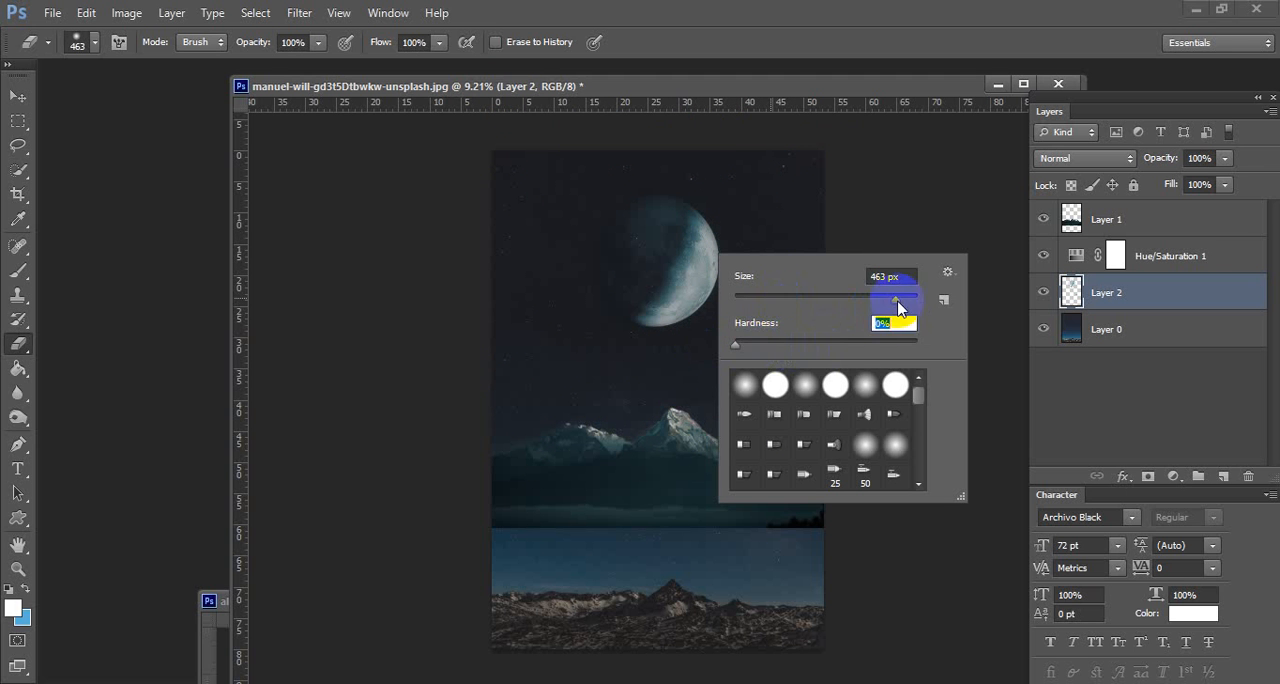
left_click_drag(896, 301, 908, 300)
left_click(537, 160)
mouse_move(537, 160)
left_mouse_down()
mouse_move(486, 220)
mouse_move(531, 266)
left_mouse_up()
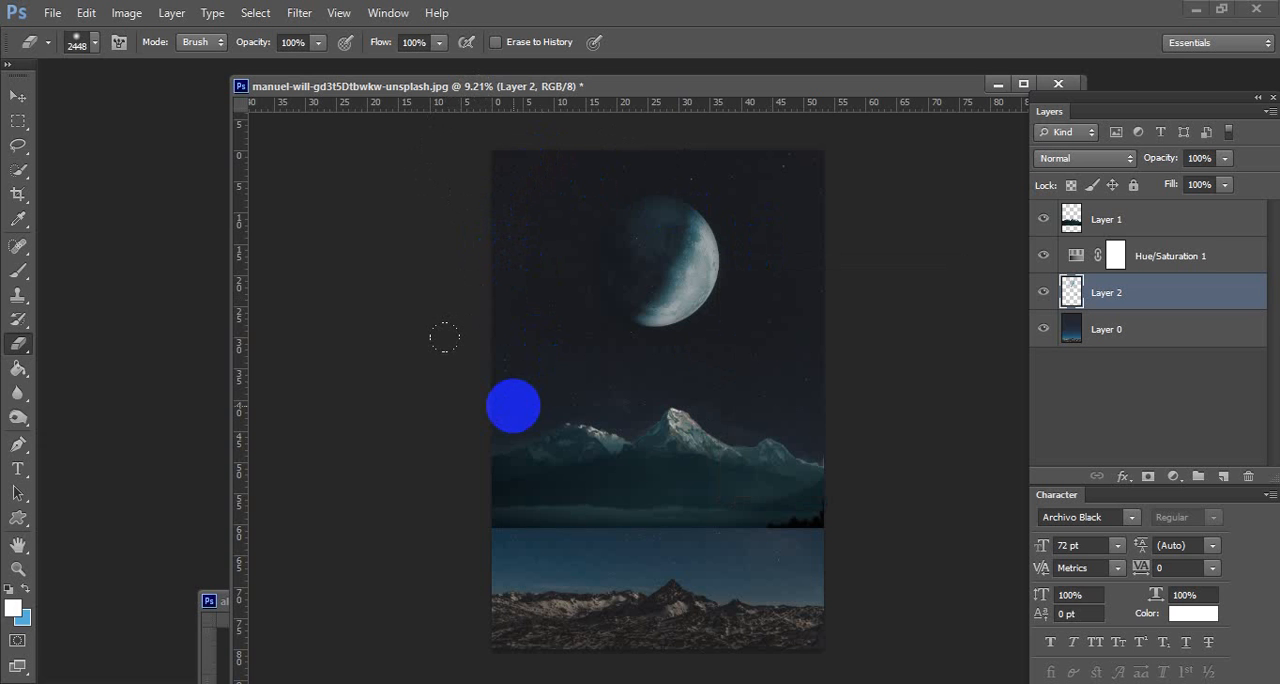
left_click_drag(441, 340, 446, 233)
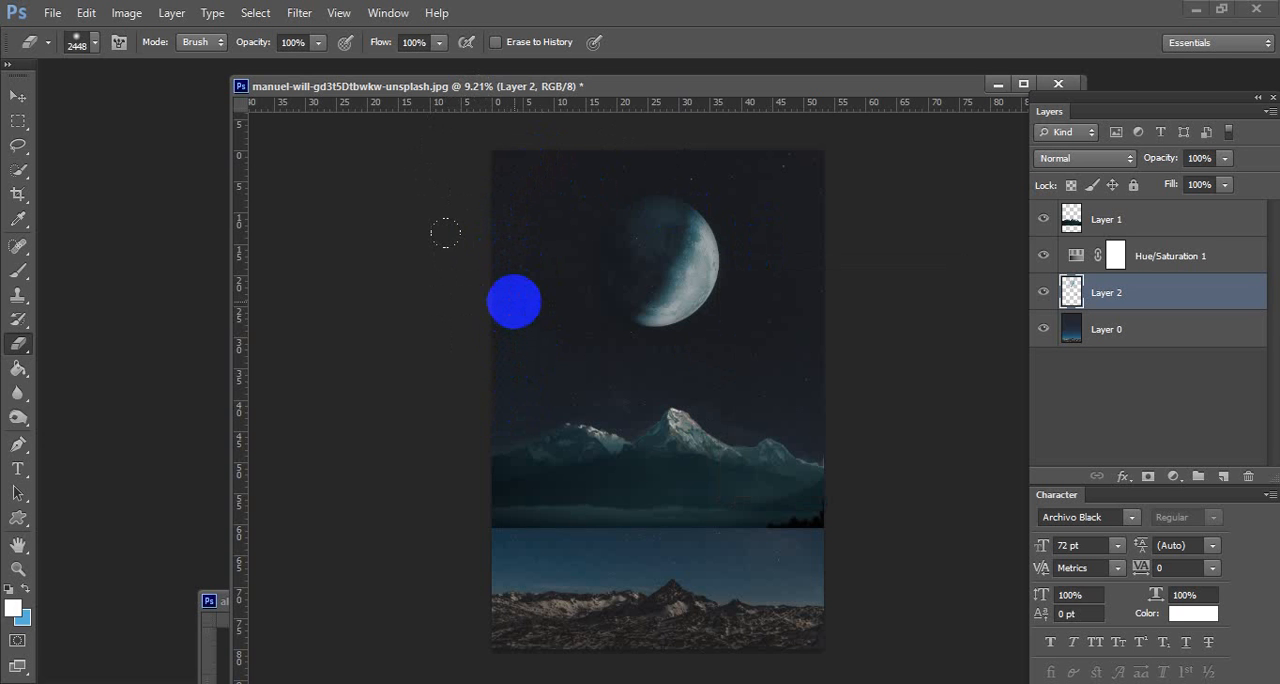
mouse_move(514, 268)
left_mouse_down()
mouse_move(564, 146)
mouse_move(639, 107)
mouse_move(546, 171)
mouse_move(526, 283)
mouse_move(400, 617)
left_mouse_up()
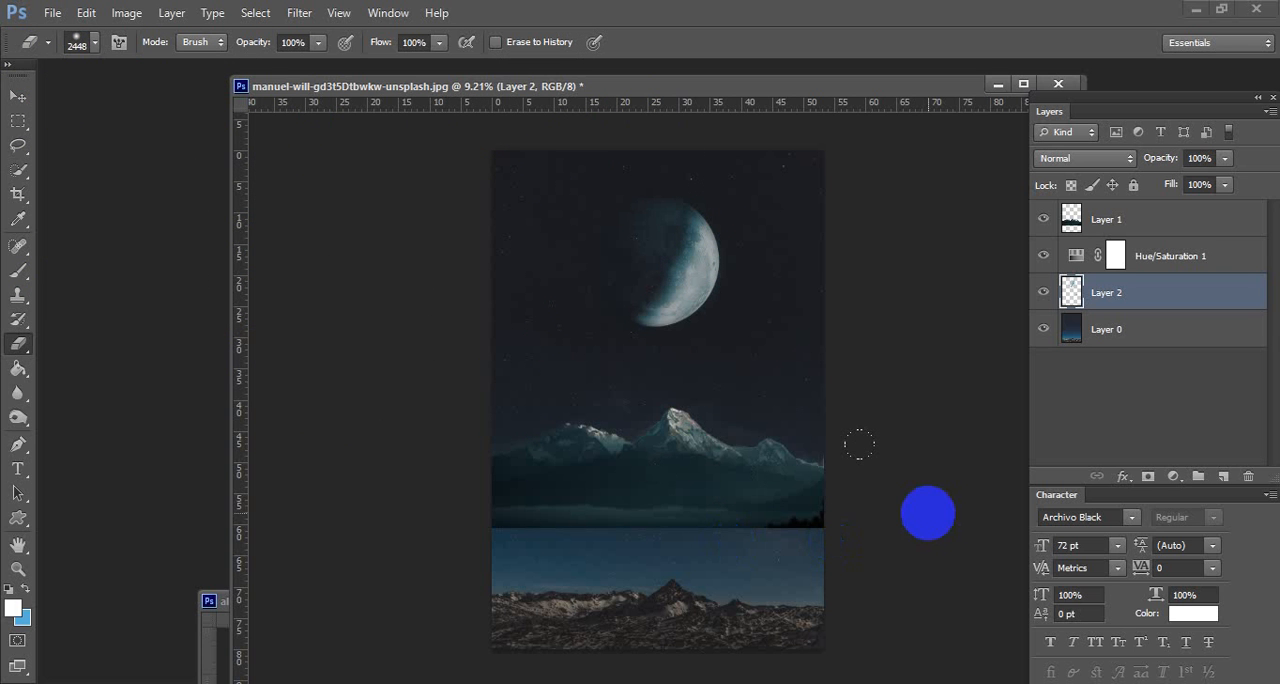
Lower the moon layer's opacity to 75% and check how the moon blends into the starry sky.
left_click(17, 99)
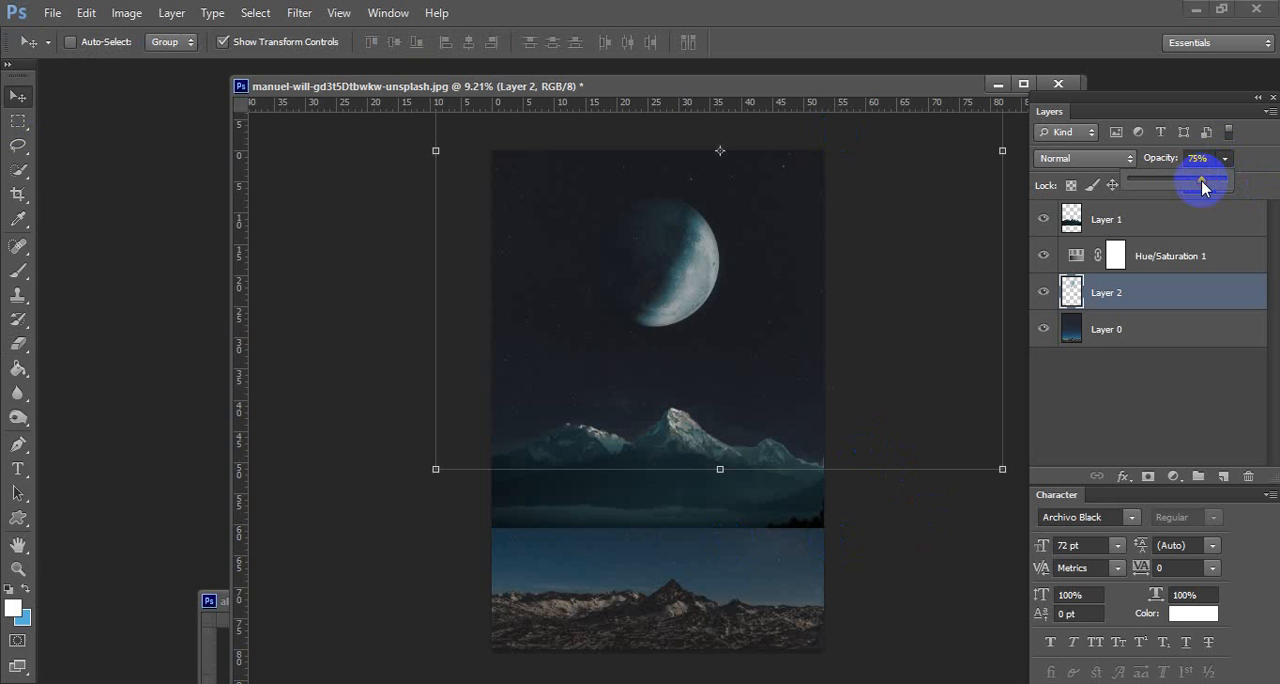
left_click(18, 121)
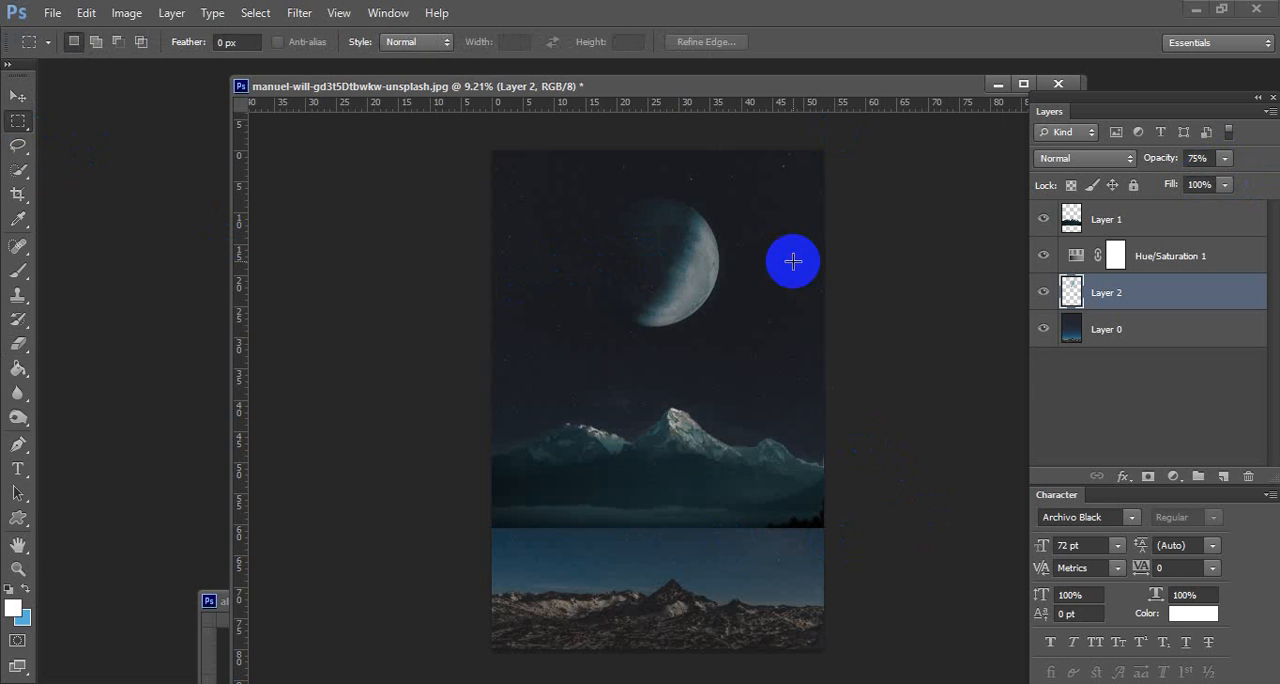
left_click_drag(791, 286, 771, 269)
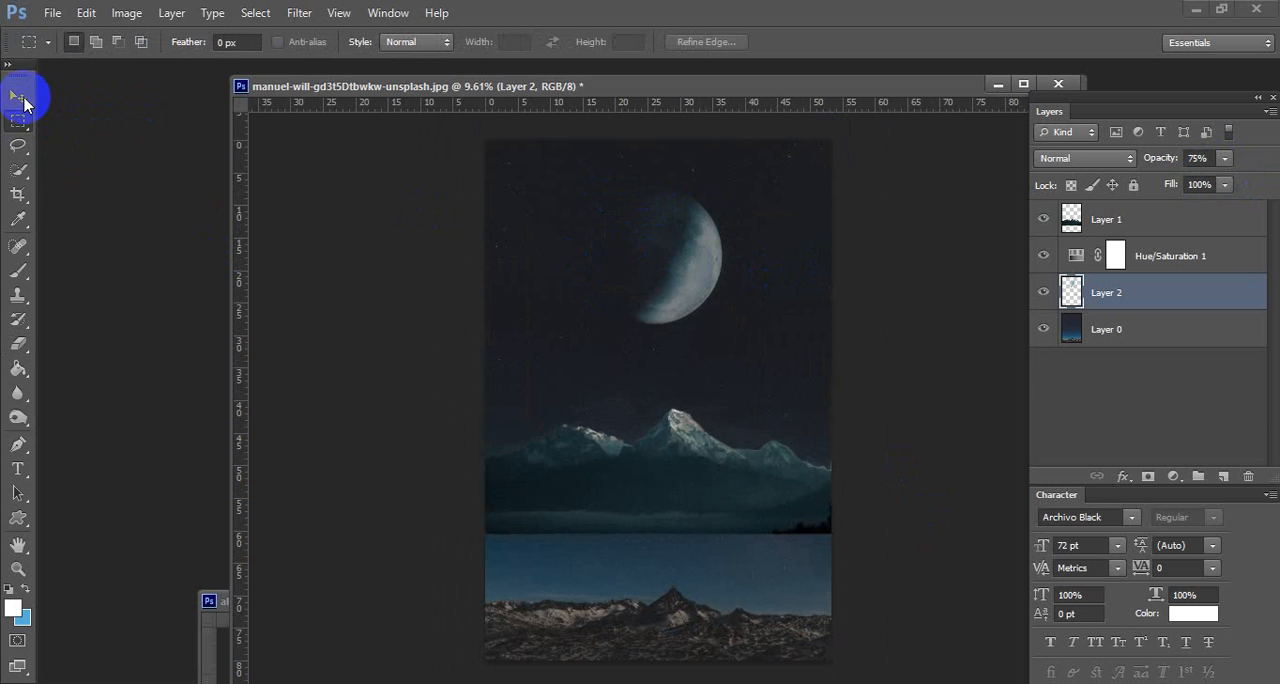
left_click(20, 97)
left_click_drag(698, 244, 690, 238)
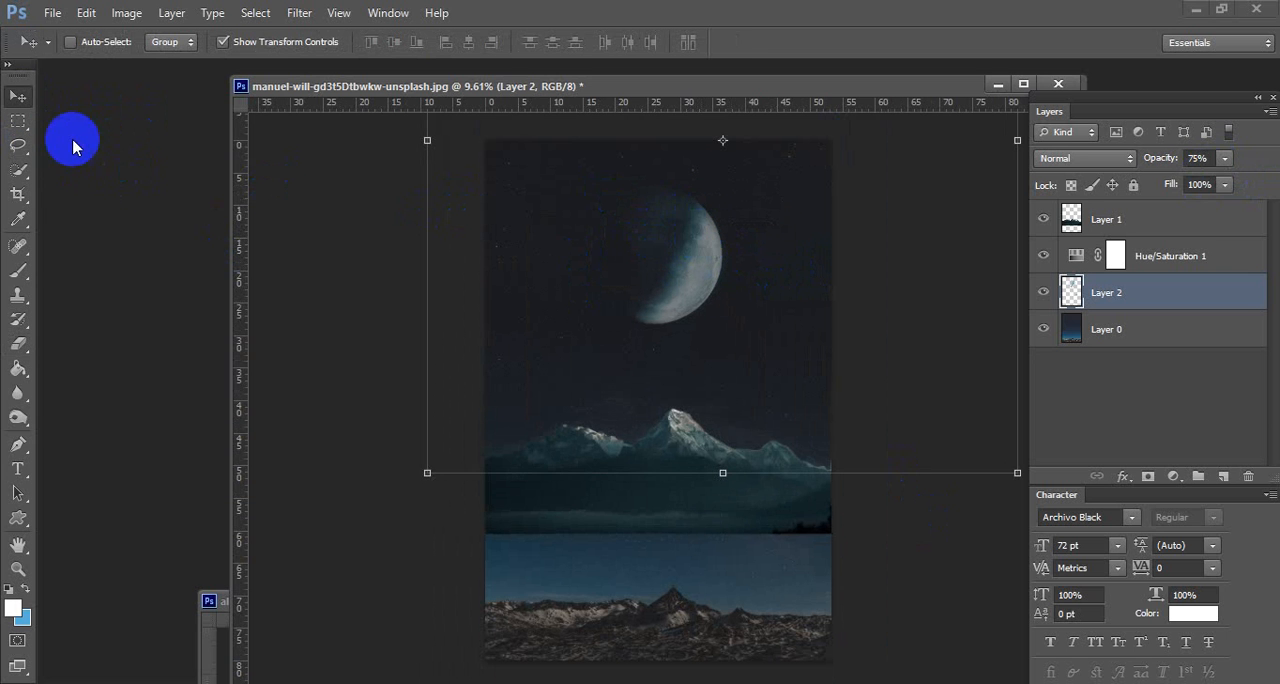
Rearrange the open document windows to bring the grassy hillside photo with sheep to the front.
left_click(18, 121)
mouse_move(799, 364)
left_mouse_down()
mouse_move(731, 337)
mouse_move(813, 359)
left_mouse_up()
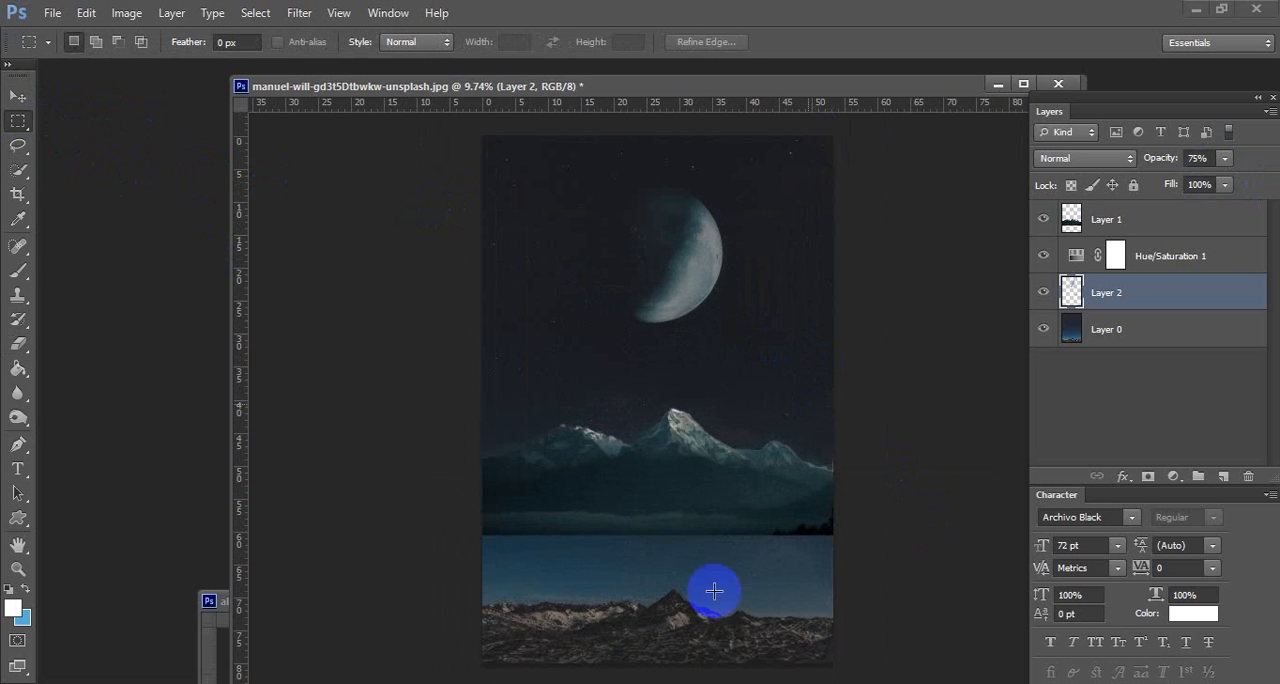
left_click(220, 612)
left_click_drag(449, 600, 332, 655)
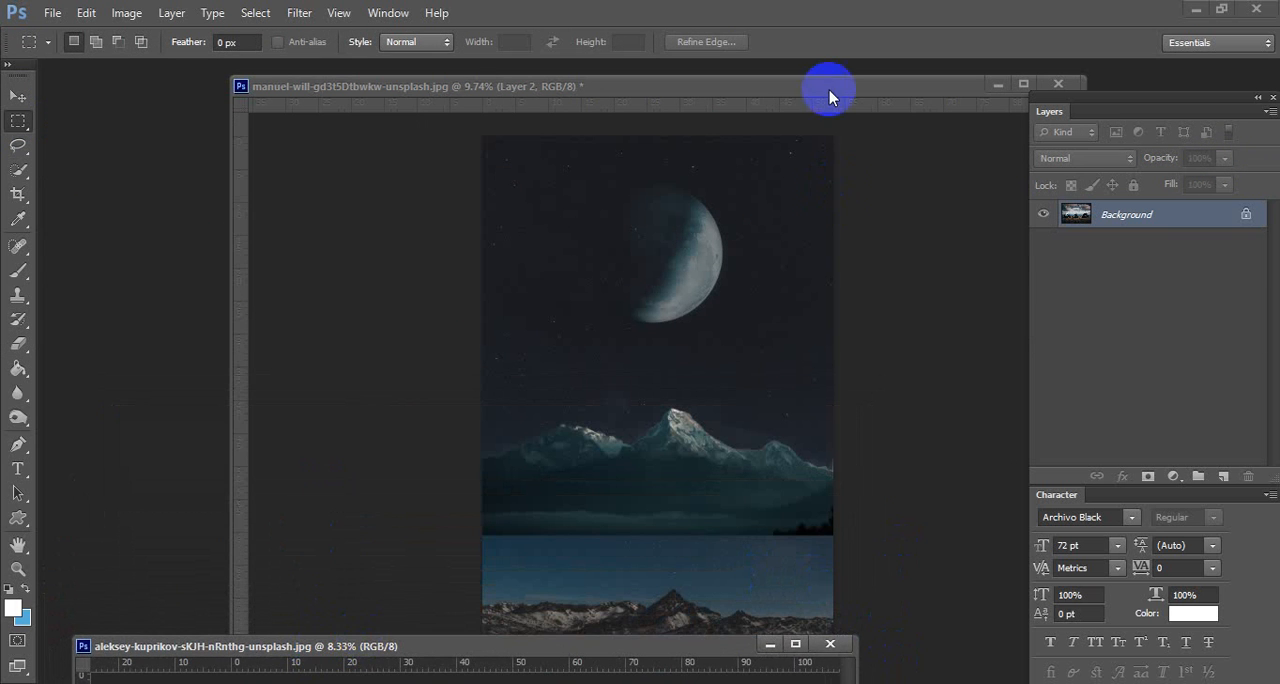
left_click_drag(829, 96, 681, 111)
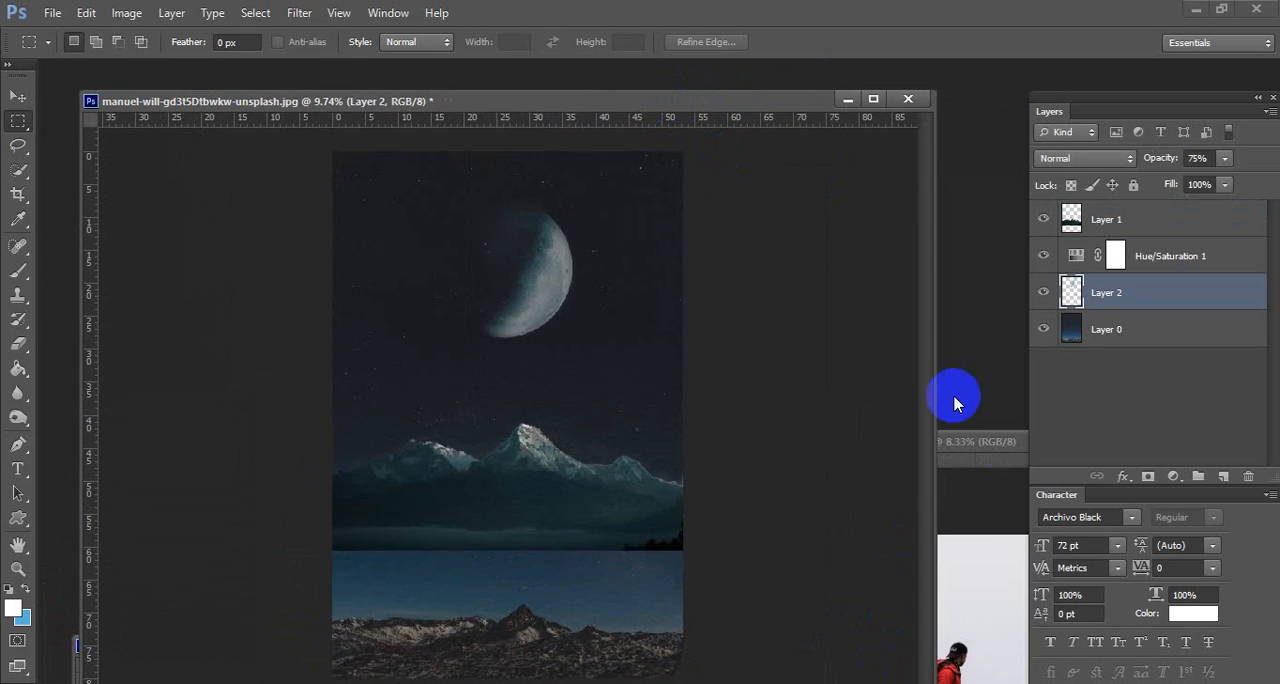
left_click(974, 500)
left_click_drag(954, 443, 862, 613)
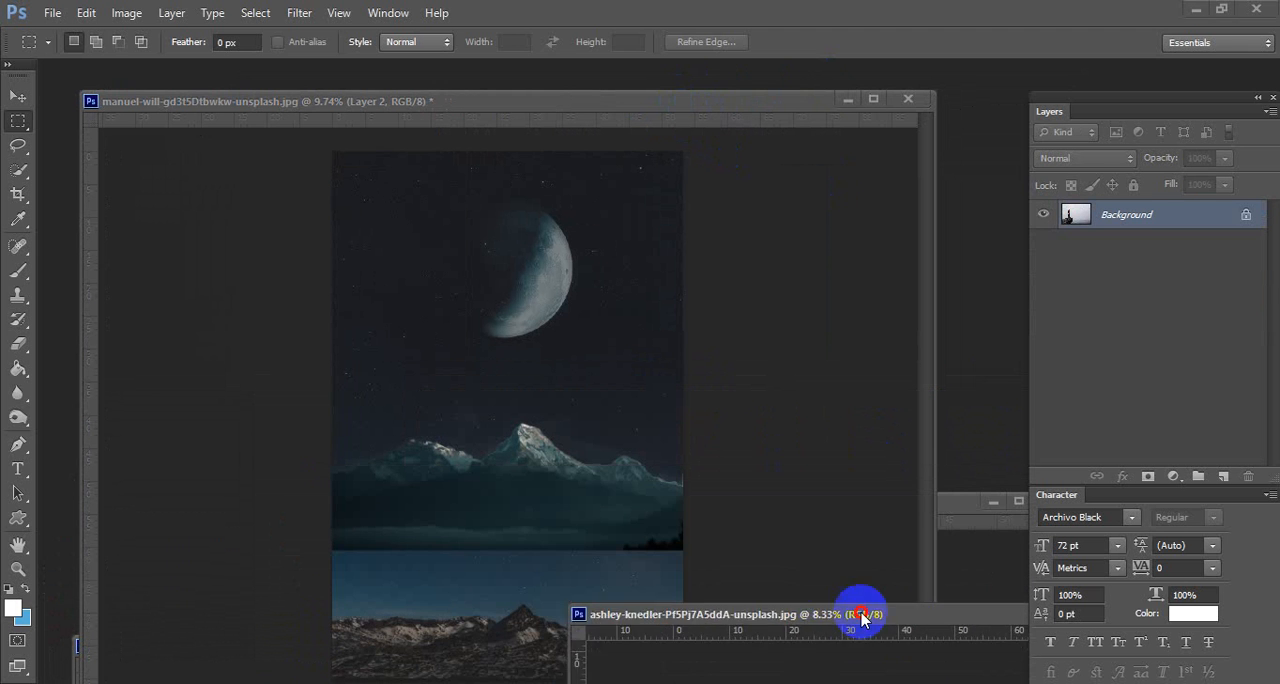
left_click(991, 563)
left_click_drag(908, 505, 939, 178)
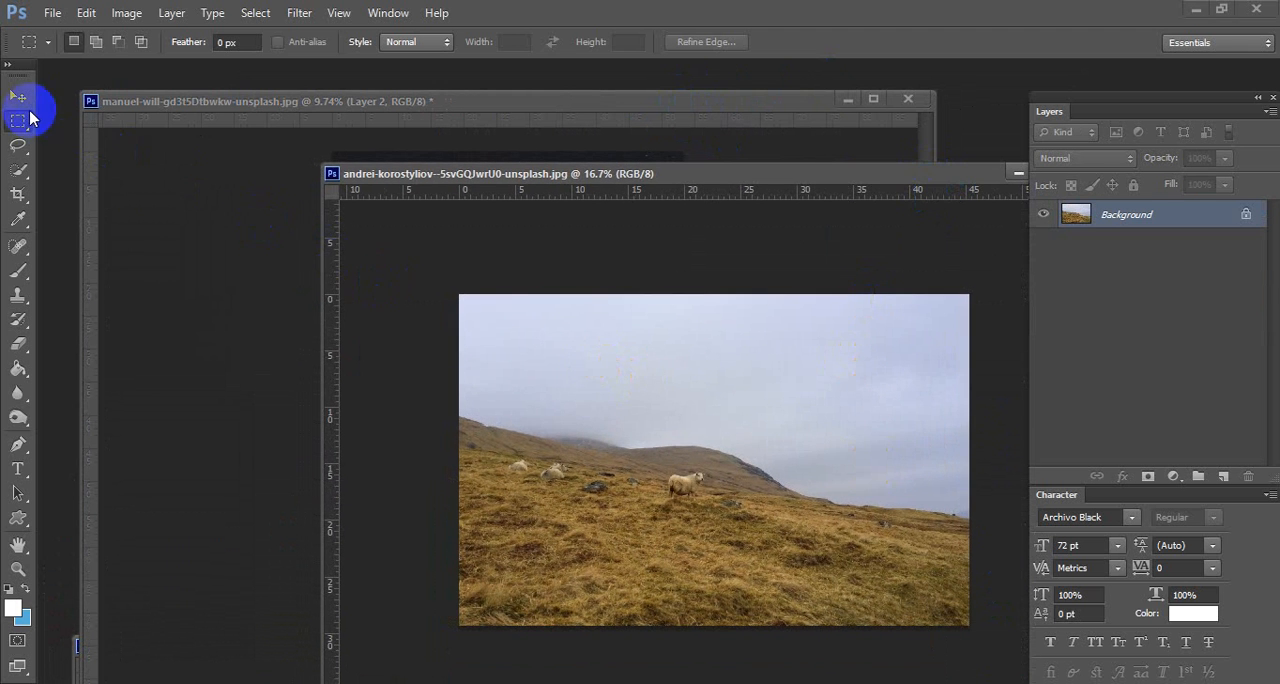
Copy the hillside photo with the Move tool into the night composite and place it over the lower part of the scene.
left_click(20, 100)
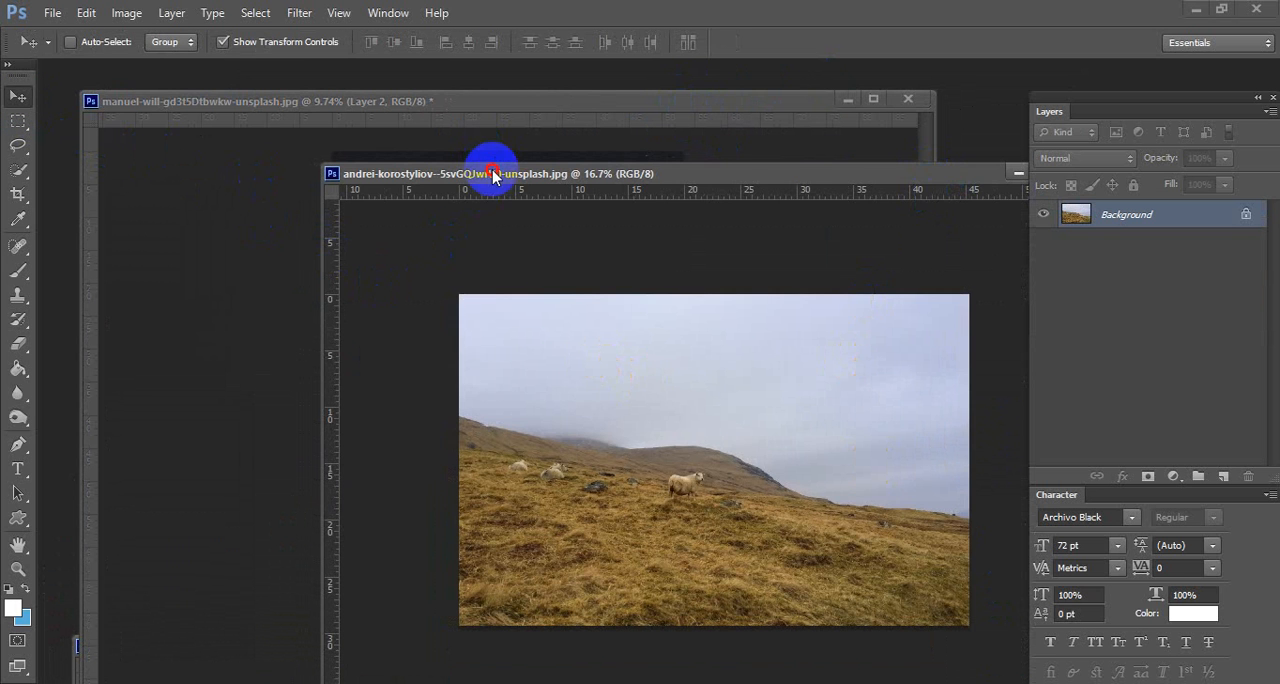
left_click_drag(492, 174, 642, 176)
left_click_drag(794, 390, 392, 315)
left_click_drag(514, 75, 499, 37)
left_click_drag(520, 262, 568, 487)
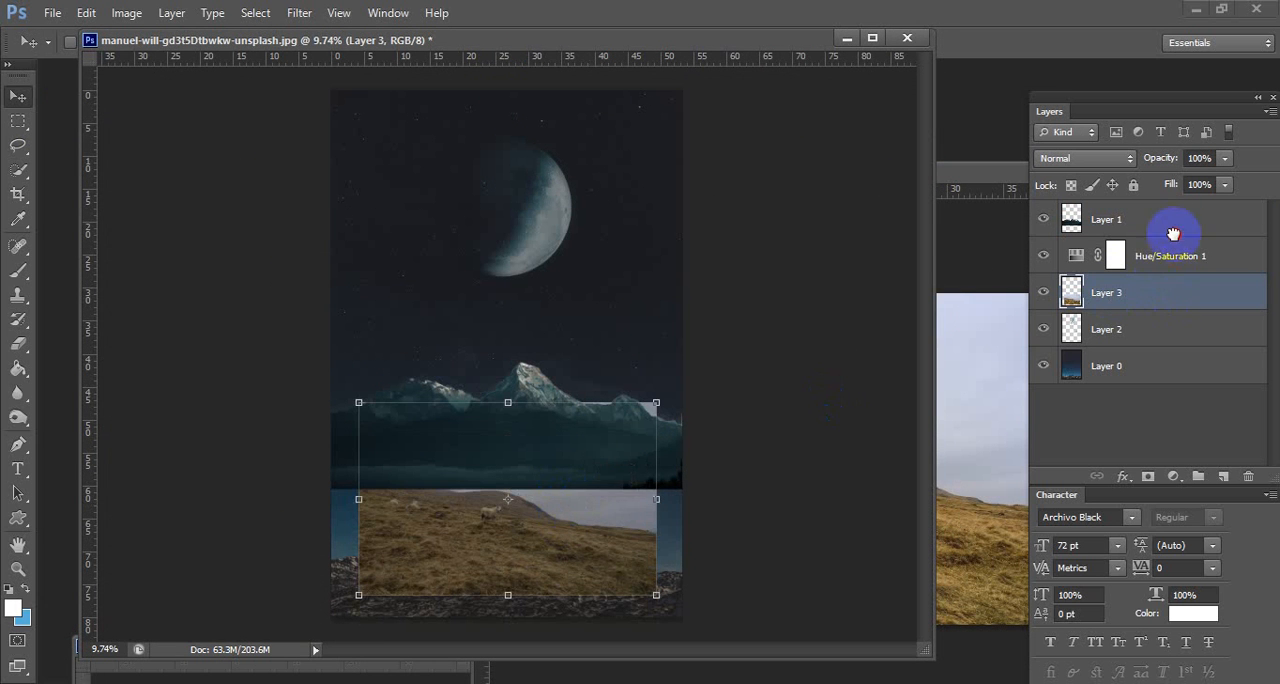
Move the hillside layer to the top of the layer stack and scale it to cover the lower part of the canvas.
left_click_drag(1173, 233, 1177, 200)
left_click_drag(580, 501, 551, 517)
left_click_drag(629, 438, 722, 375)
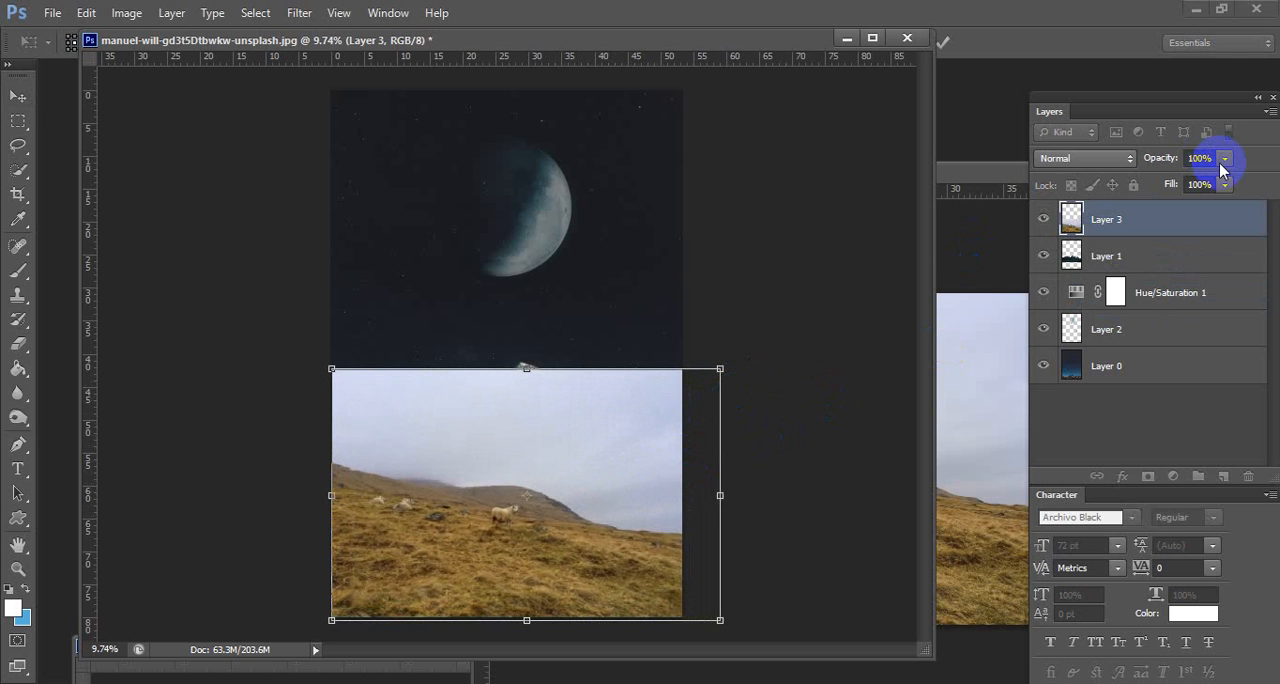
key("Return")
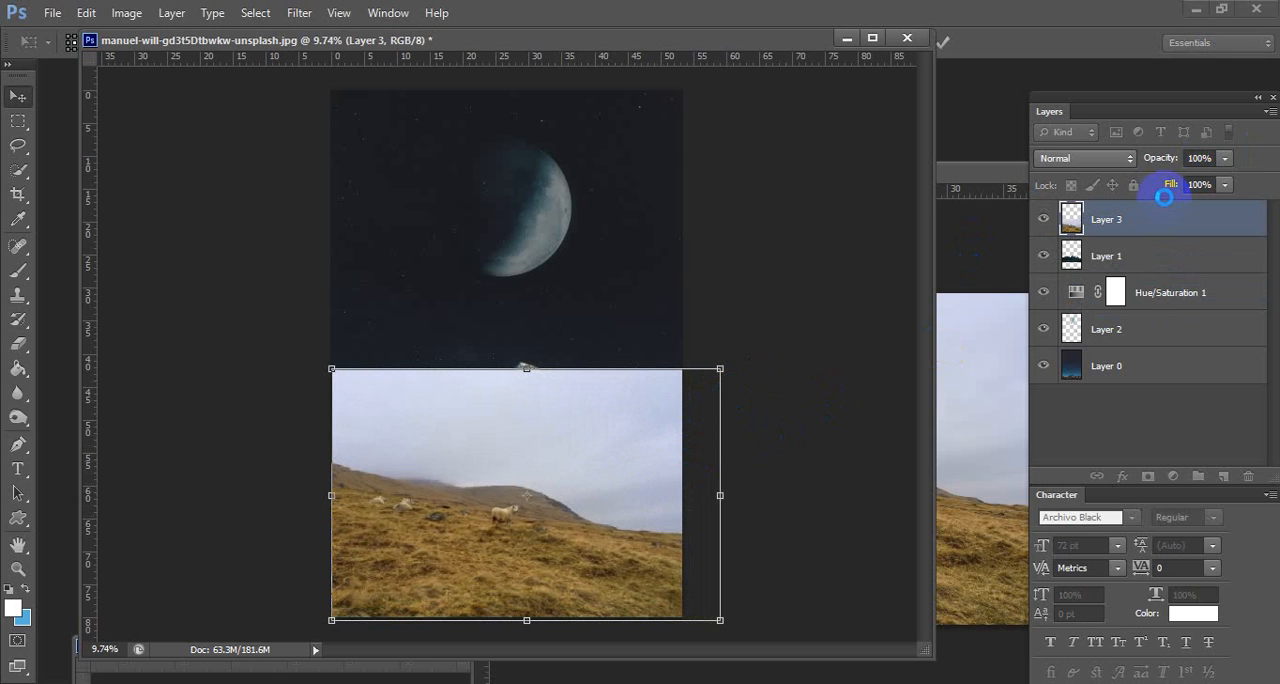
Lower the hillside layer's opacity to 69% and shift it slightly upward over the mountains.
left_click(1224, 158)
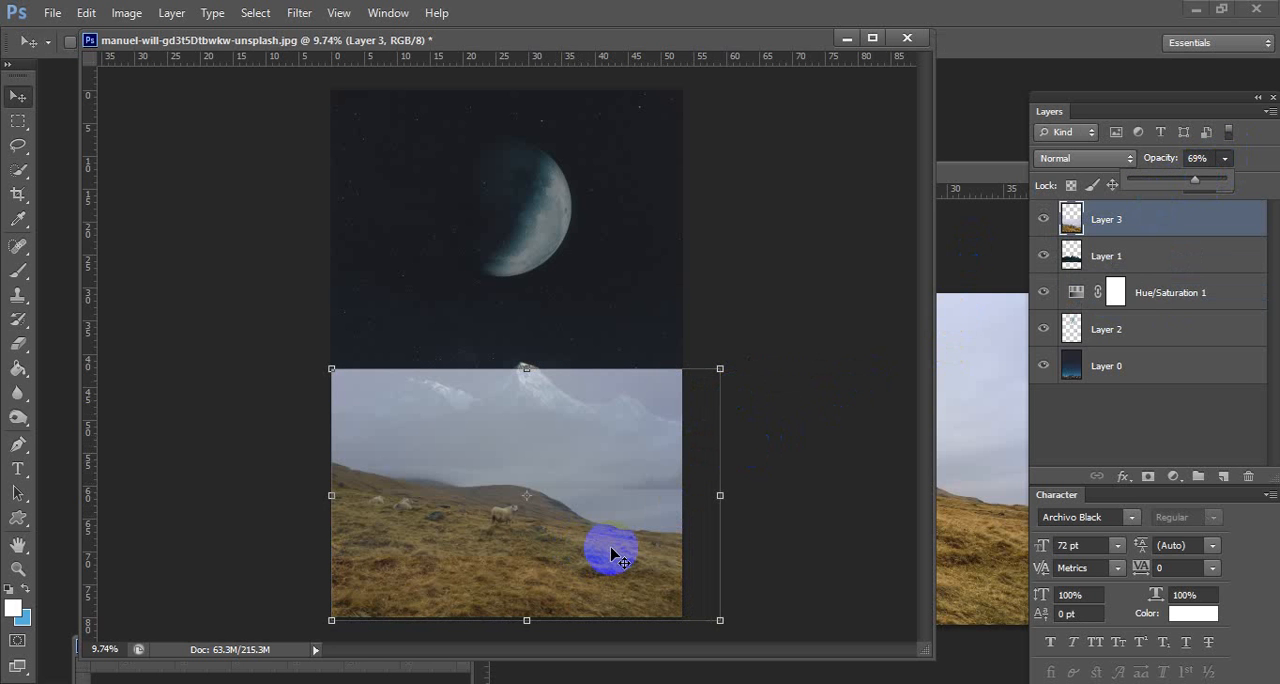
left_click_drag(576, 538, 609, 532)
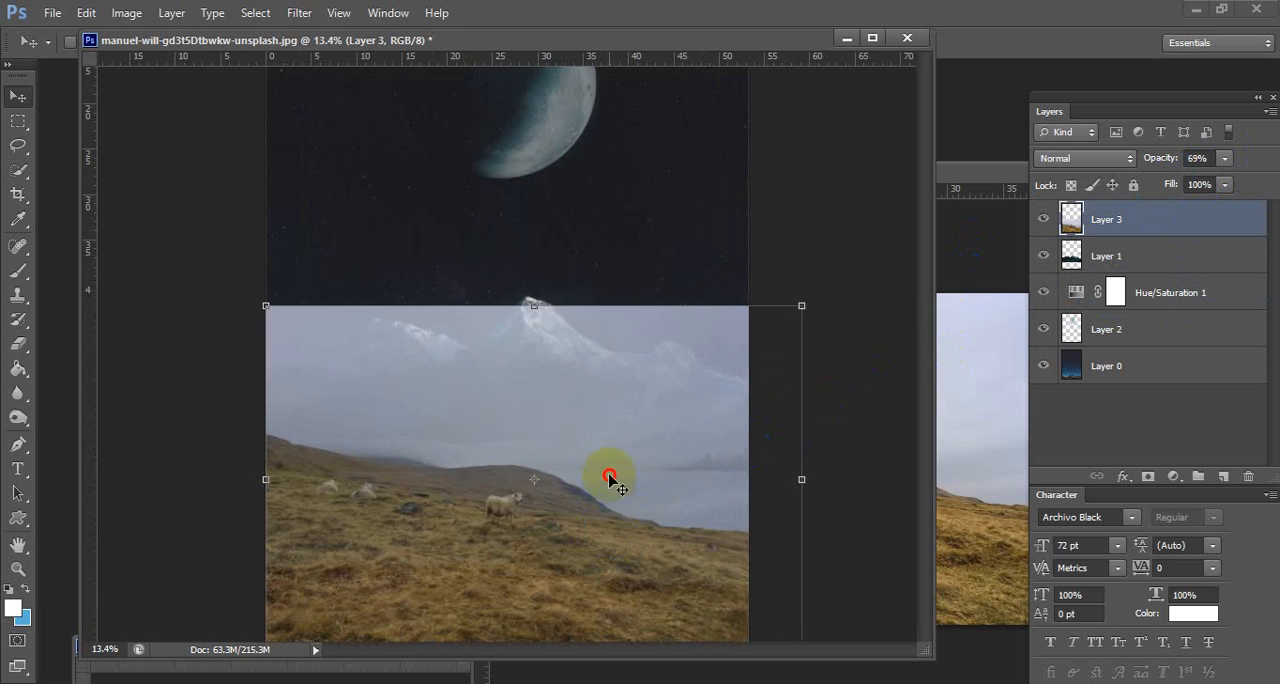
mouse_move(609, 479)
left_mouse_down()
mouse_move(610, 420)
mouse_move(577, 526)
mouse_move(591, 474)
mouse_move(612, 461)
left_mouse_up()
Enlarge the hillside layer slightly, rotate it a few degrees counterclockwise, and apply the transformation.
key("ctrl+t")
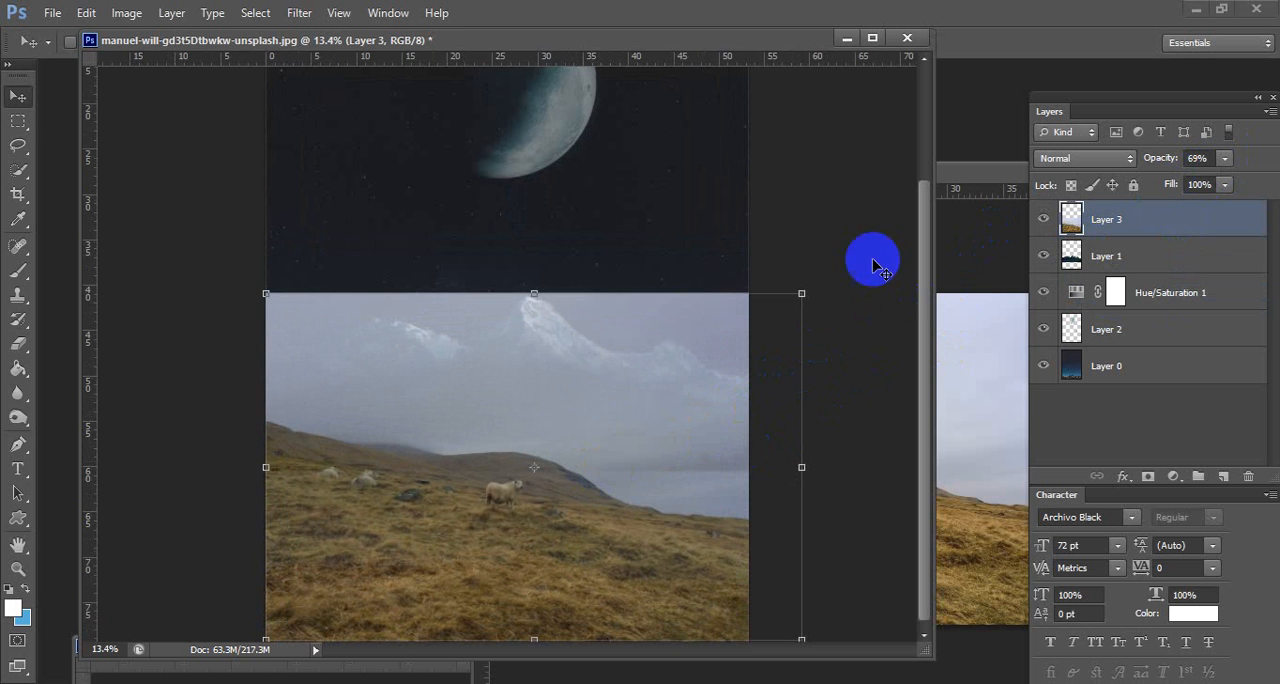
mouse_move(802, 292)
left_mouse_down()
mouse_move(920, 194)
mouse_move(811, 240)
mouse_move(814, 277)
left_mouse_up()
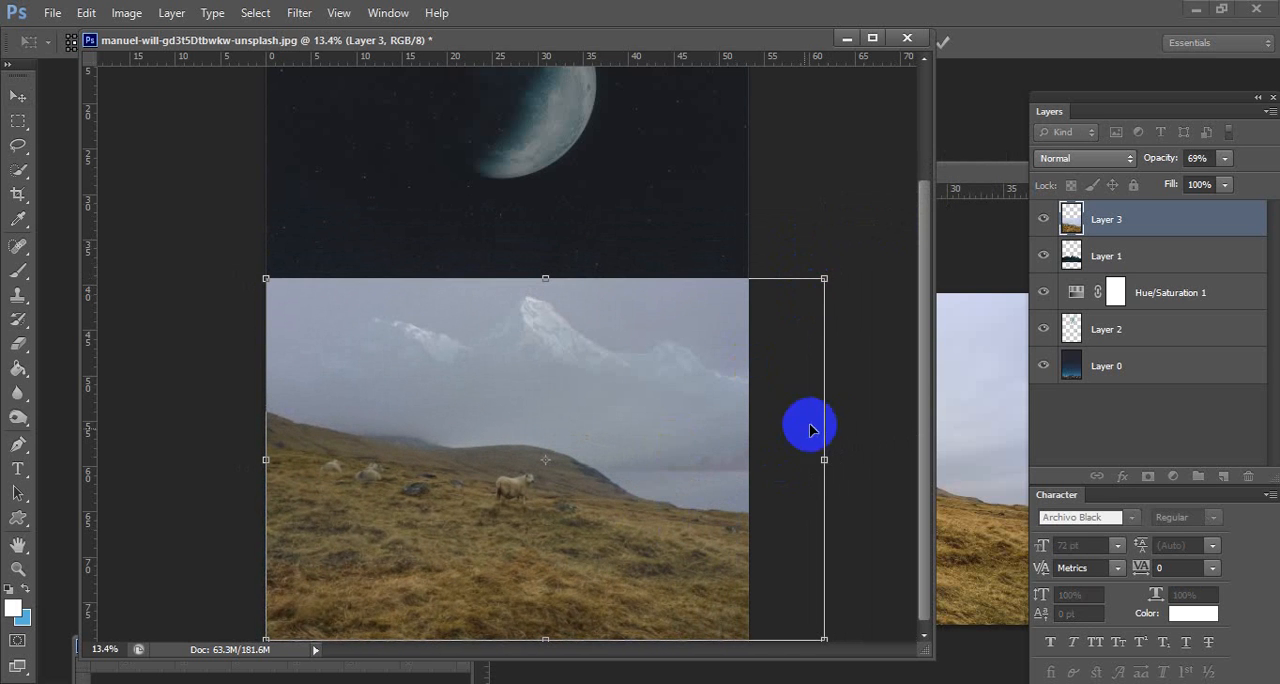
left_click_drag(845, 416, 818, 391)
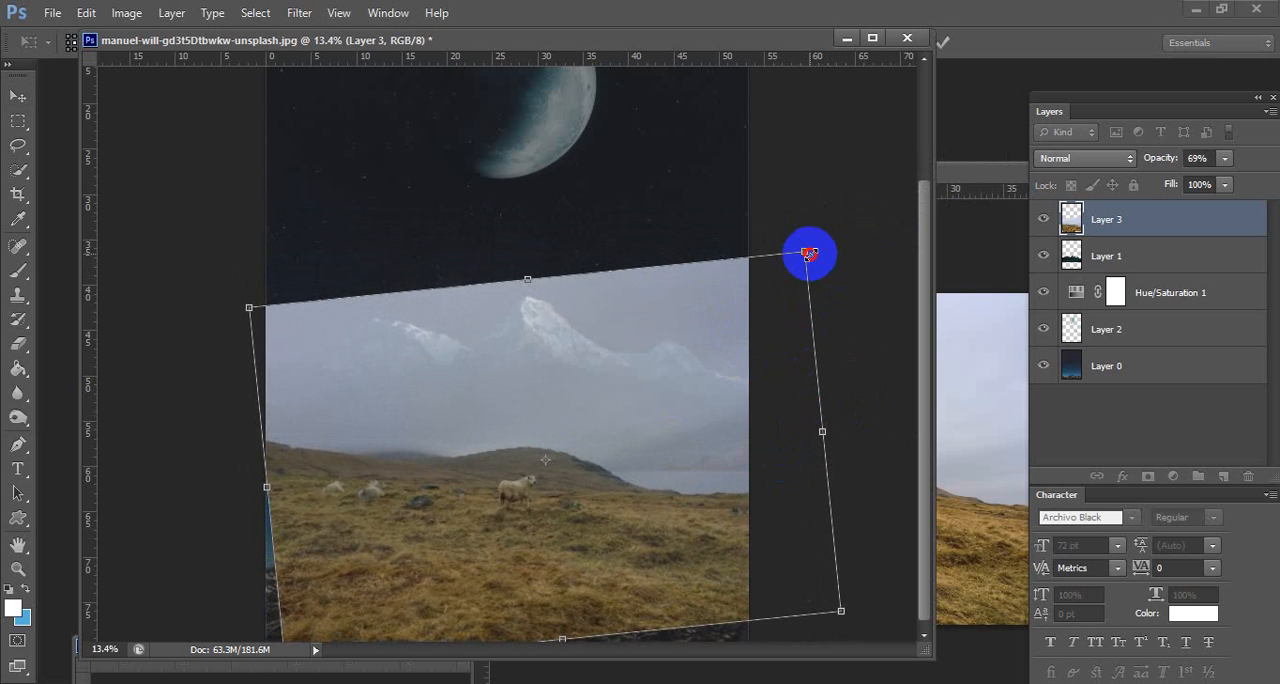
left_click_drag(809, 254, 803, 271)
left_click_drag(704, 503, 703, 504)
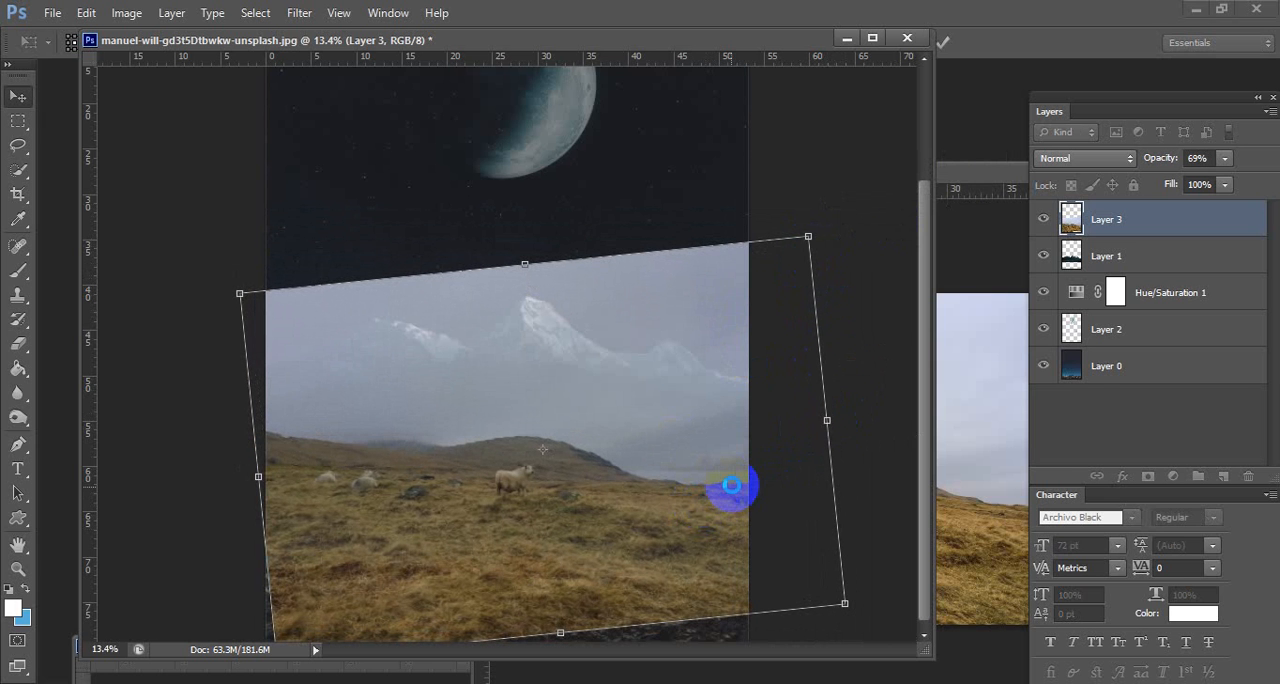
double_click(732, 486)
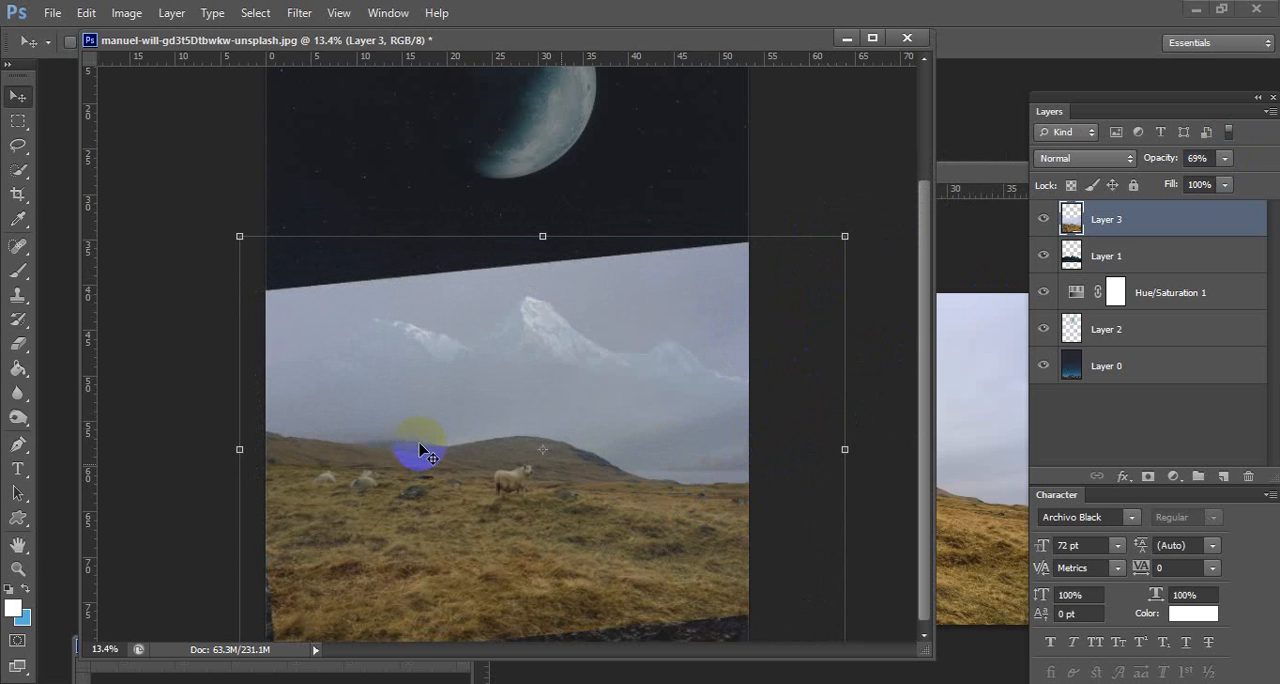
left_click(18, 145)
left_click_drag(238, 432, 238, 432)
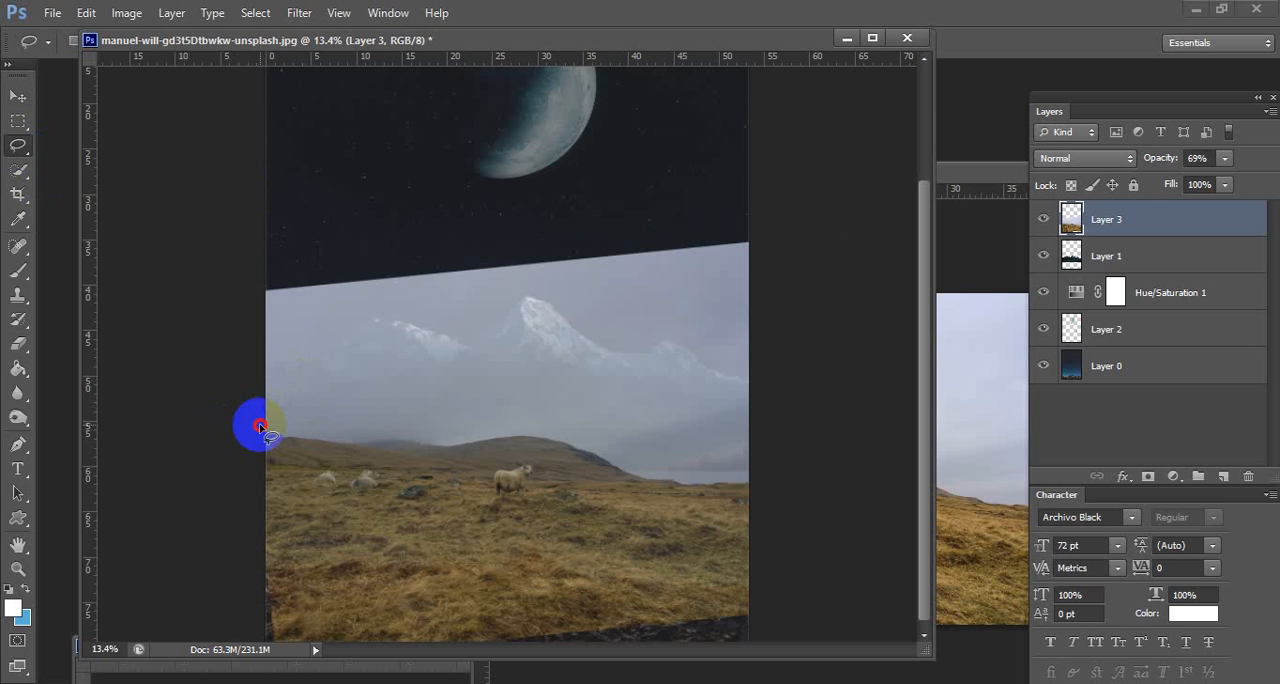
left_click(578, 276)
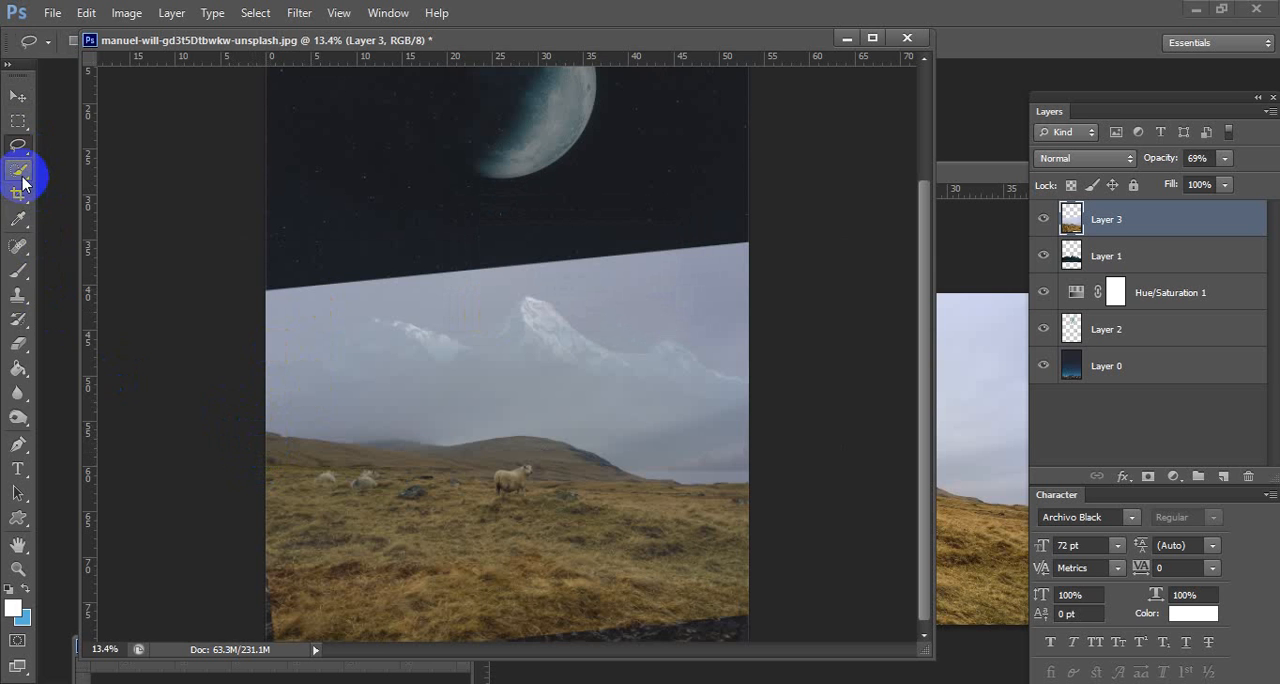
Restore the hillside layer's opacity to 100% and erase the sky along its ridge line with a 360 px Background Eraser.
left_click(18, 344)
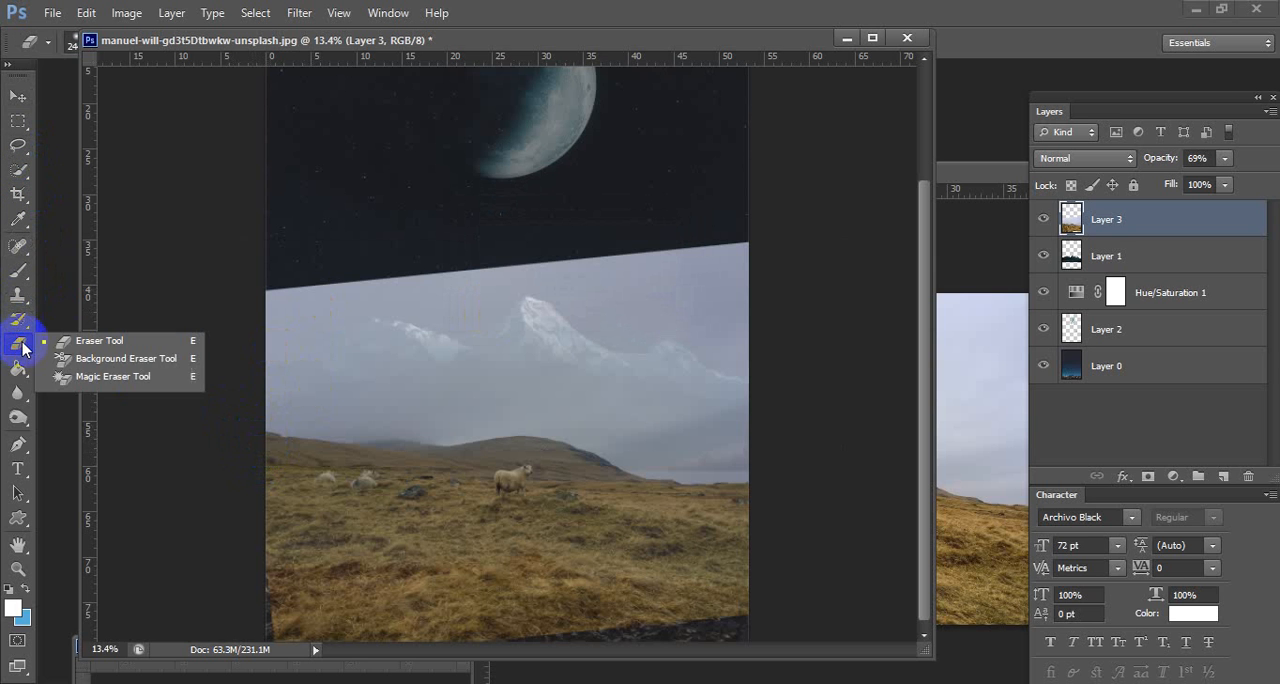
left_click(109, 359)
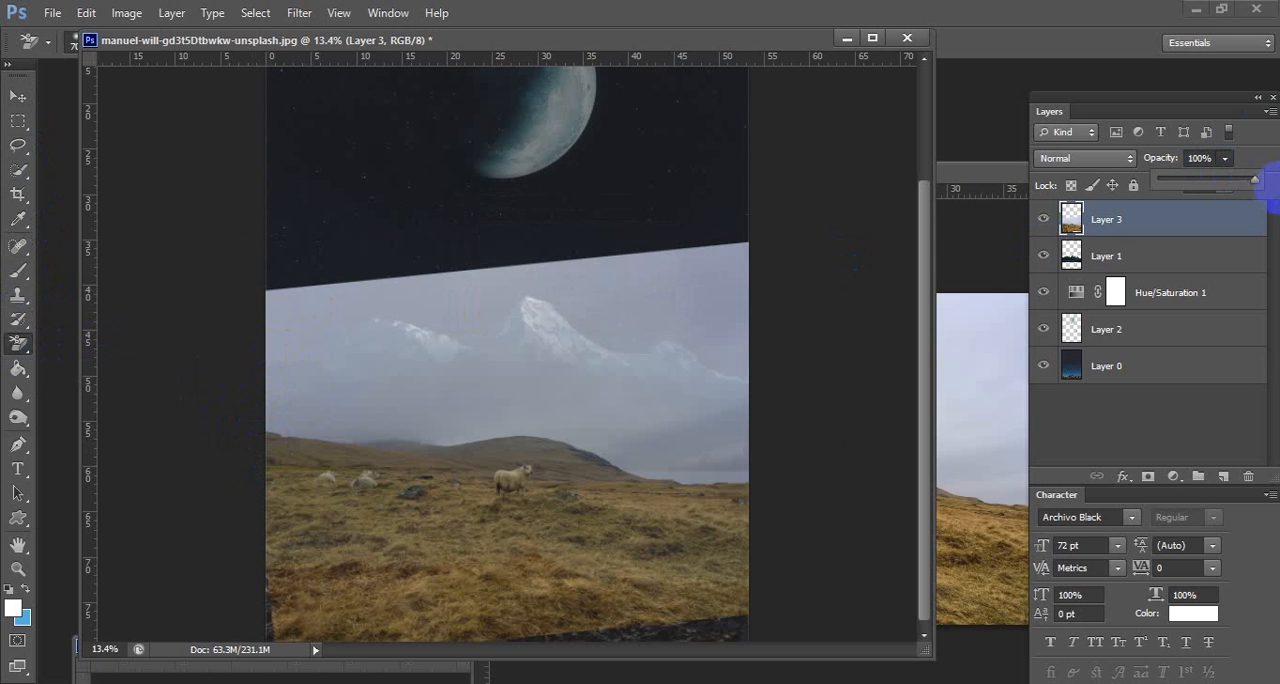
left_click(345, 432)
right_click(398, 445)
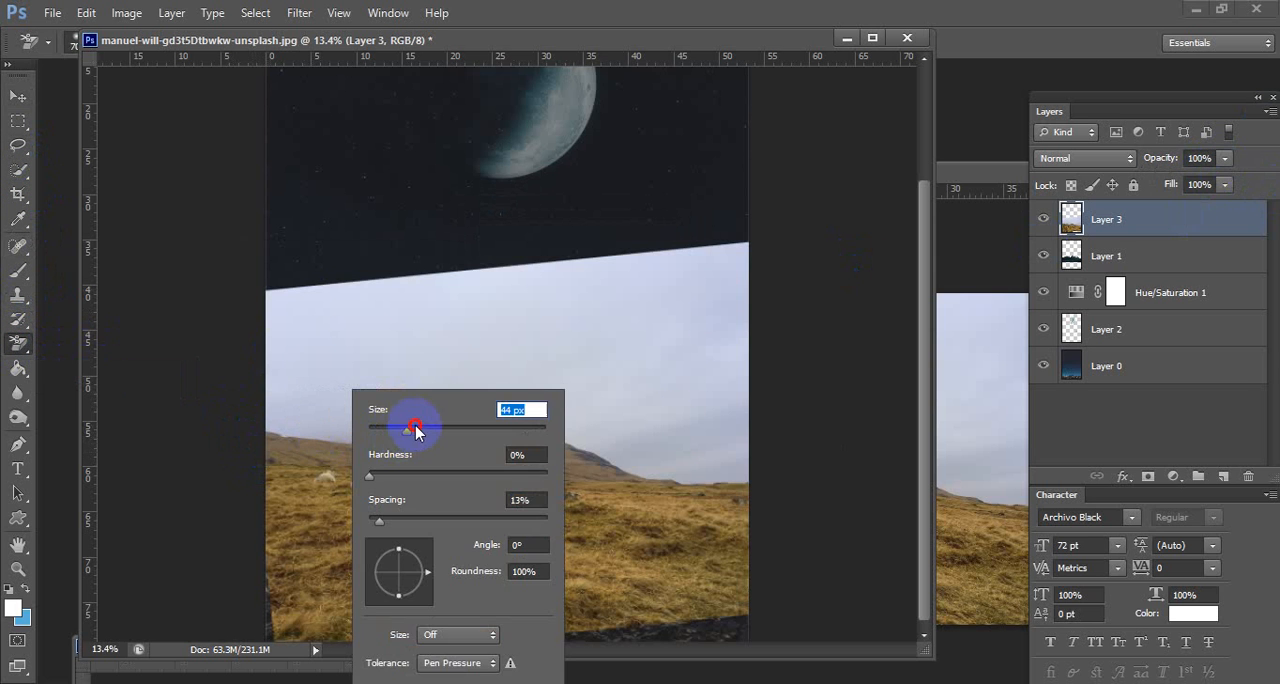
left_click(509, 431)
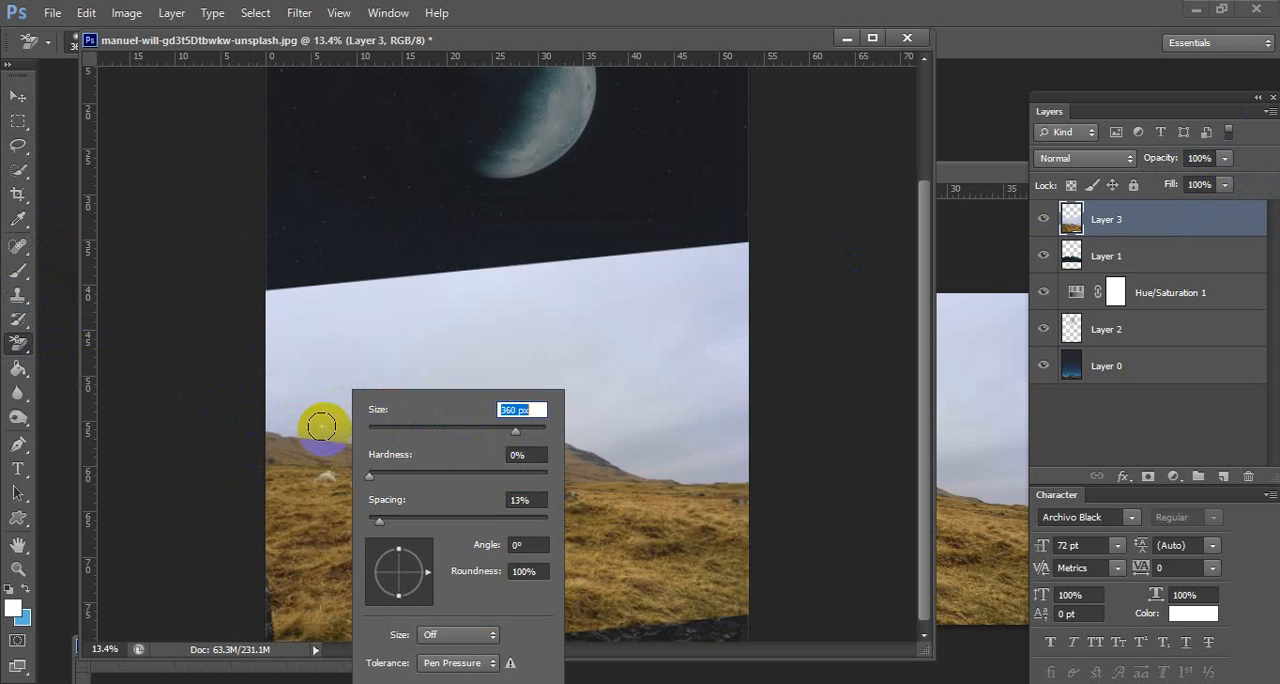
left_click(274, 424)
mouse_move(275, 426)
left_mouse_down()
mouse_move(564, 429)
mouse_move(632, 461)
mouse_move(787, 475)
mouse_move(740, 474)
left_mouse_up()
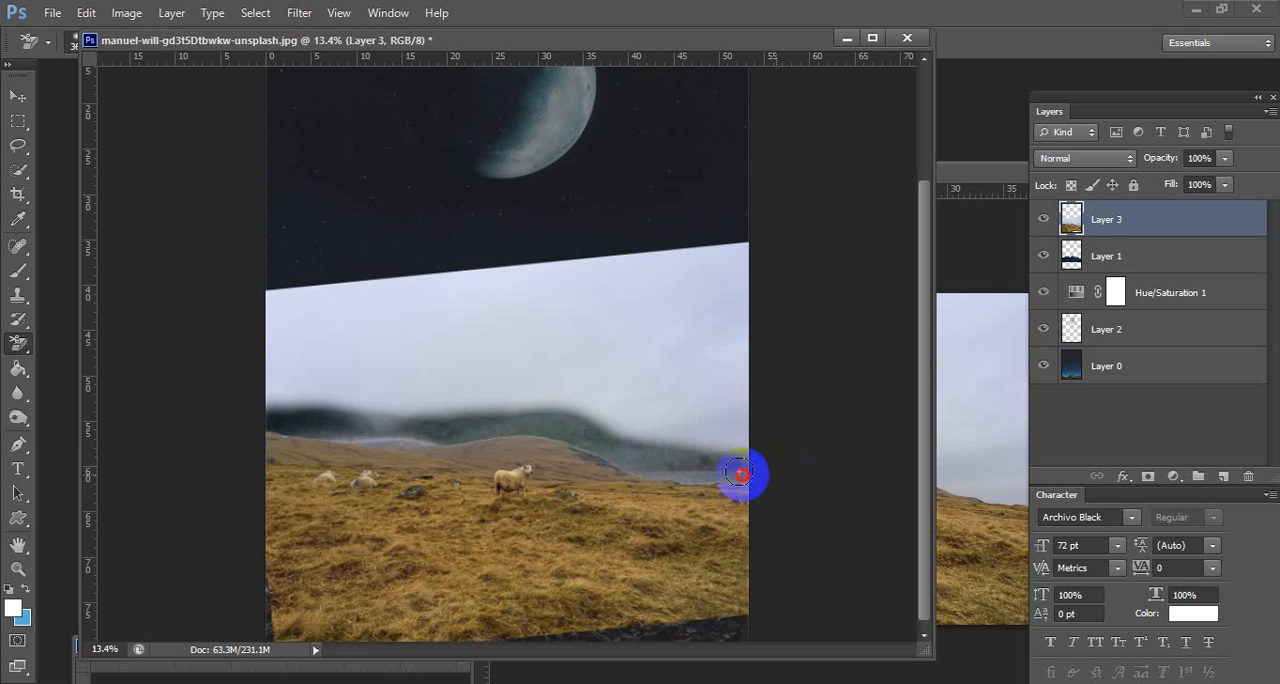
mouse_move(384, 436)
left_mouse_down()
mouse_move(200, 418)
mouse_move(316, 421)
mouse_move(286, 435)
mouse_move(400, 430)
left_mouse_up()
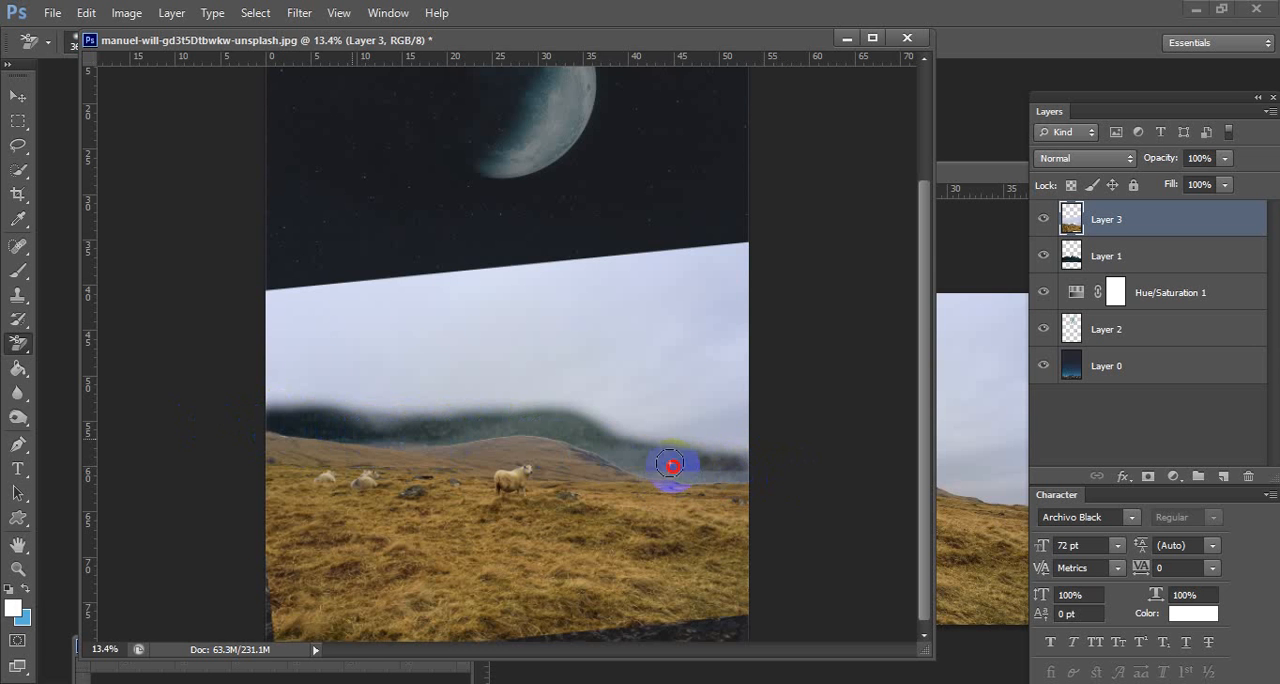
mouse_move(420, 428)
left_mouse_down()
mouse_move(215, 423)
mouse_move(337, 439)
mouse_move(596, 427)
mouse_move(792, 467)
left_mouse_up()
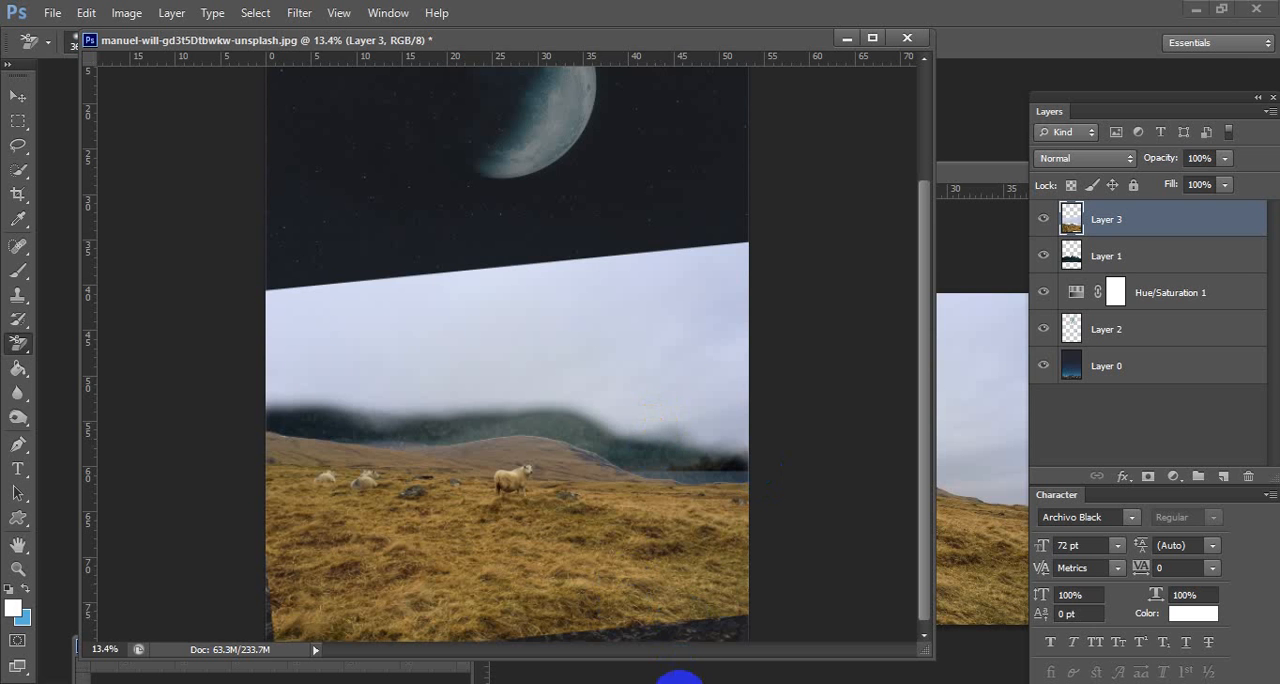
Switch to Google Meet, start presenting the entire screen to the class, and return to Photoshop.
left_click(668, 682)
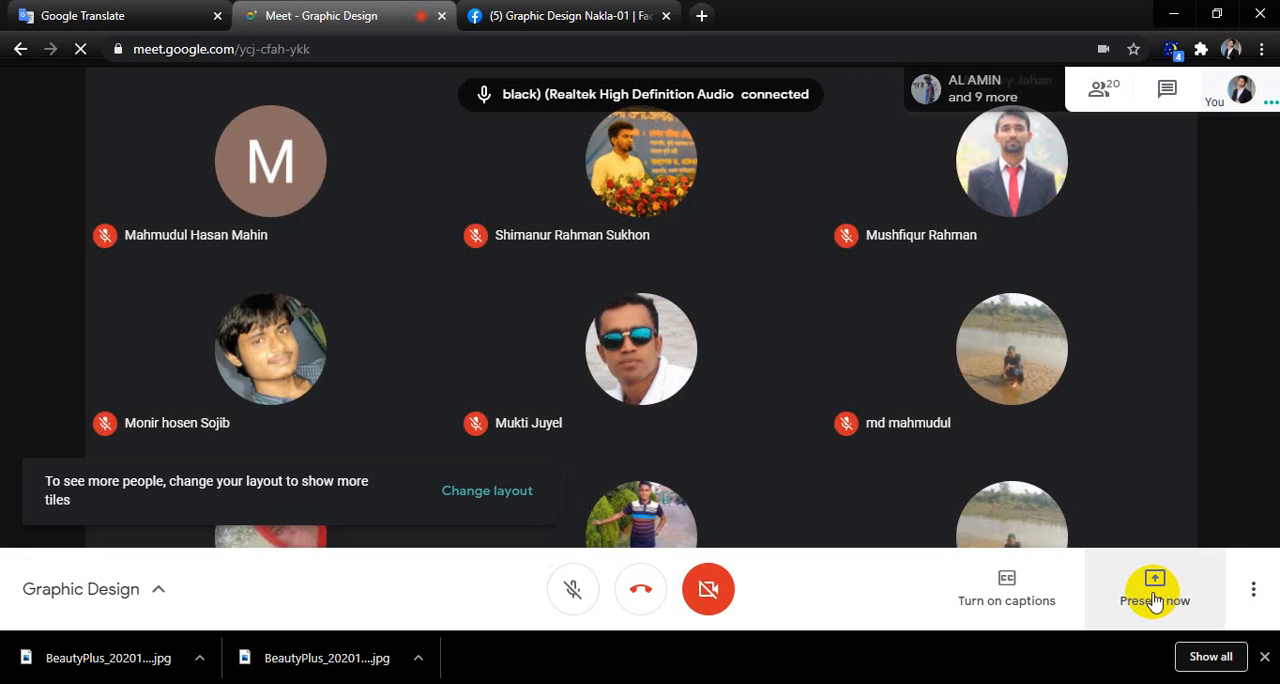
left_click(1155, 598)
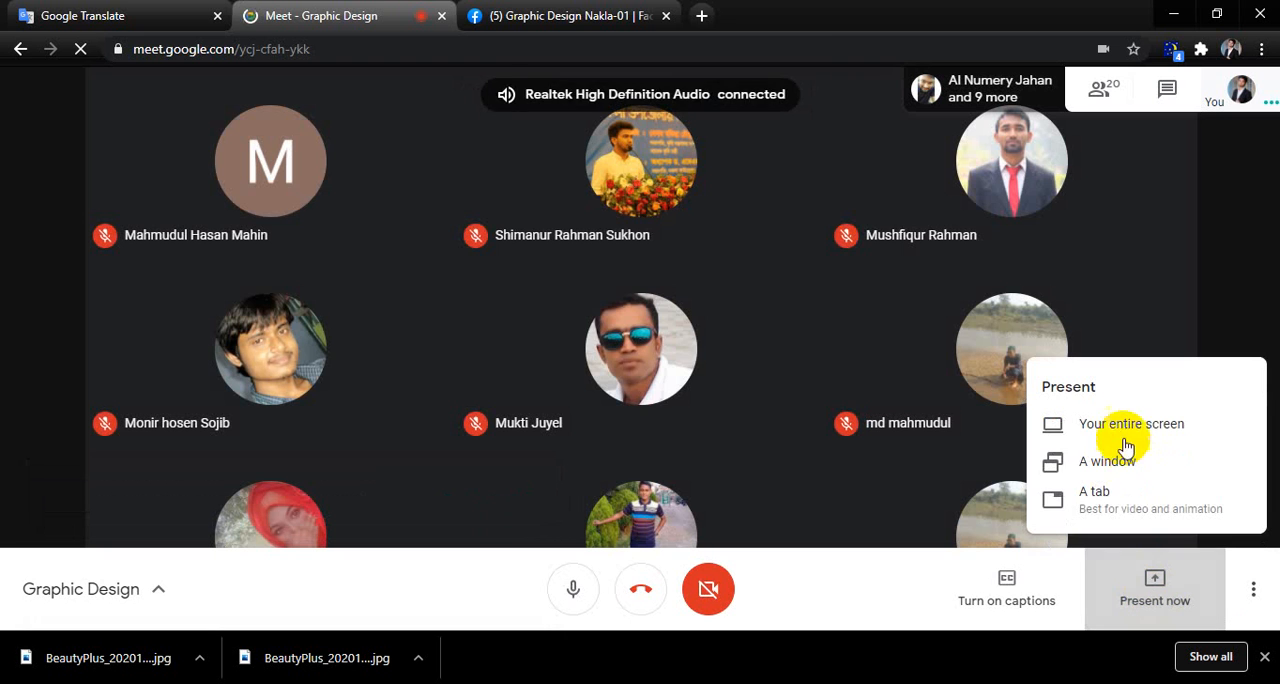
left_click(1114, 427)
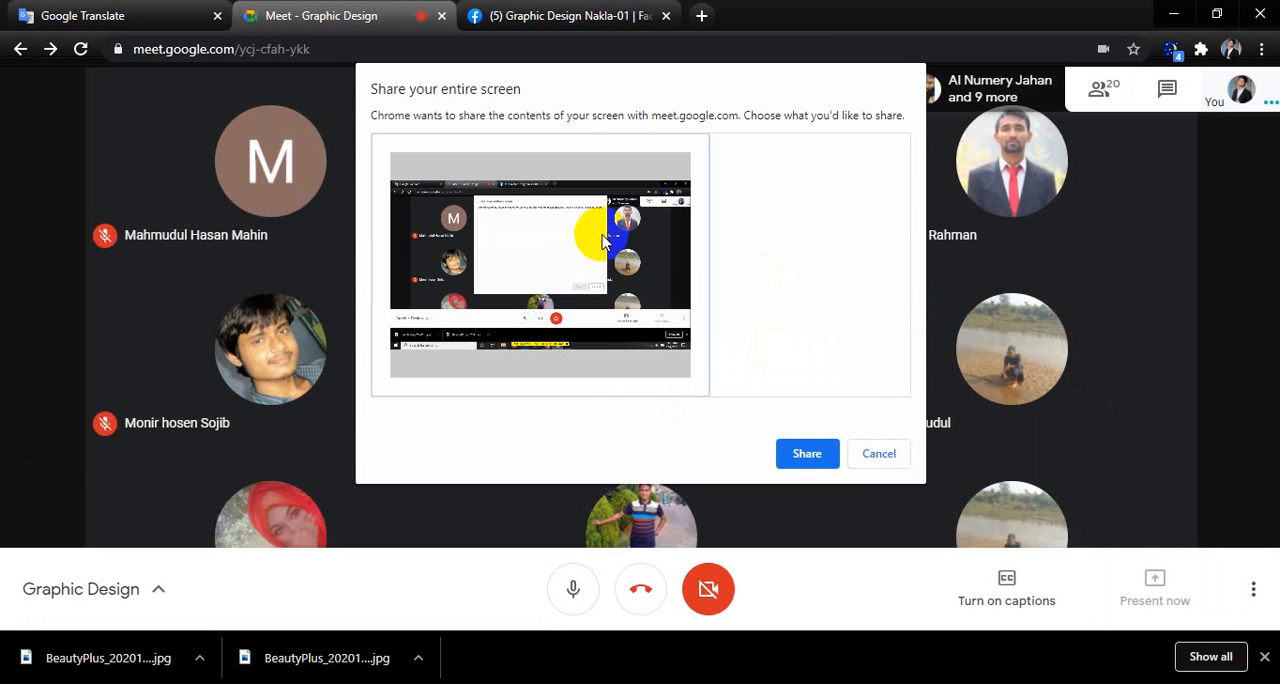
left_click(797, 450)
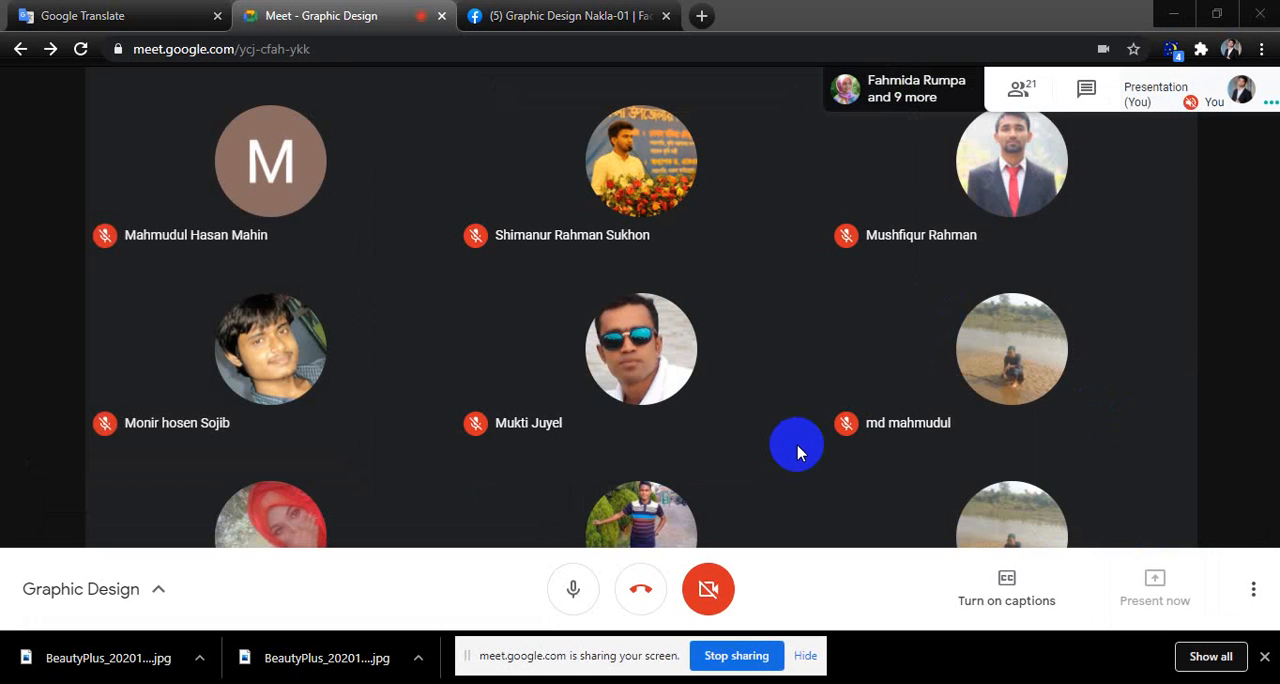
left_click(1085, 679)
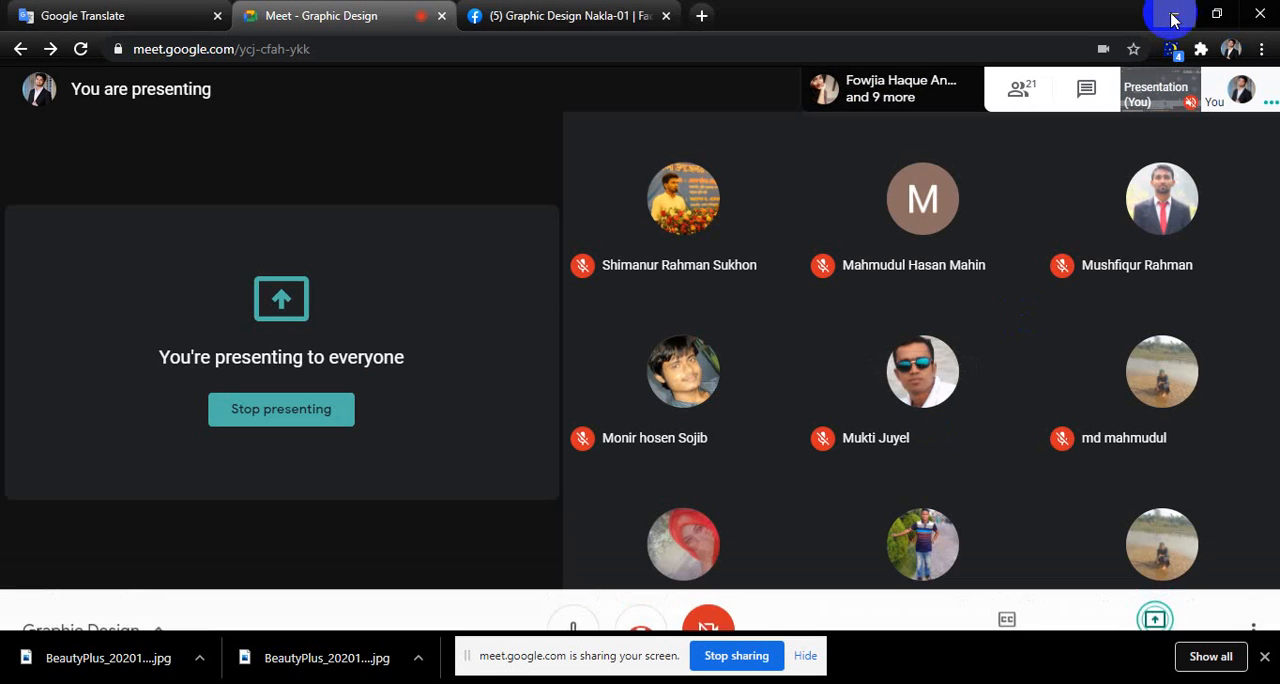
left_click(1173, 20)
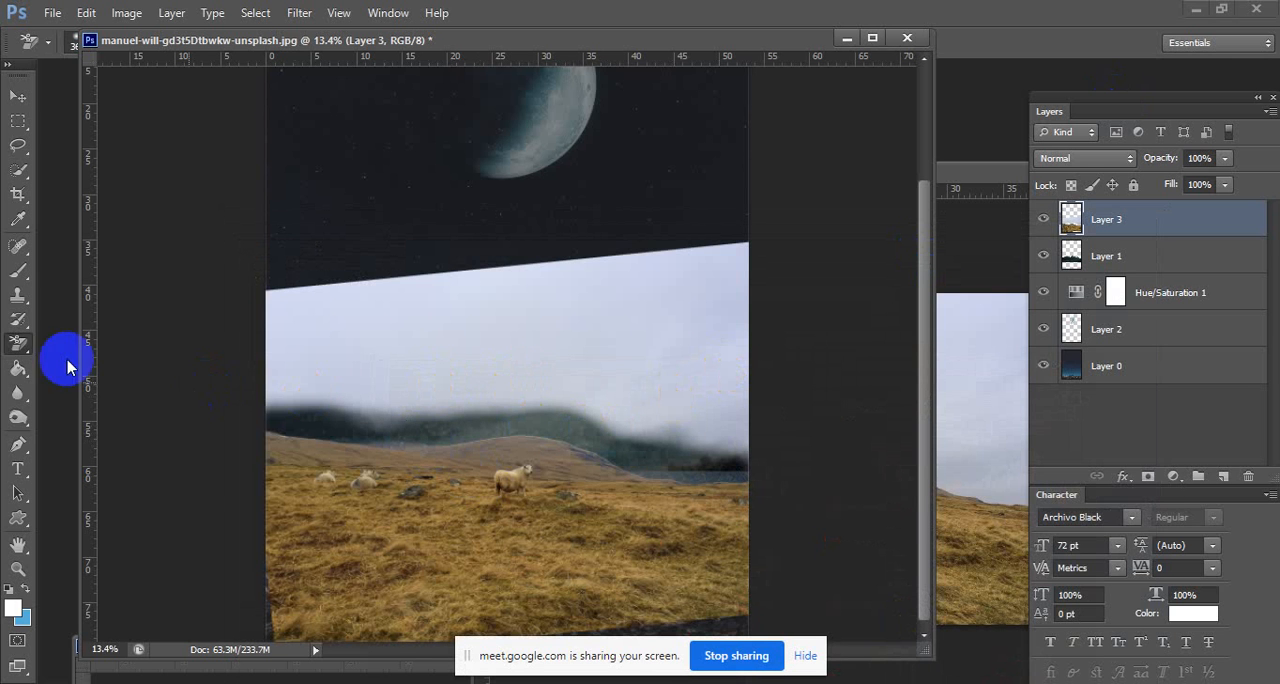
Erase the misty band just above the hillside ridge with the regular Eraser at 463 px and 41% hardness.
right_click(15, 345)
left_click(77, 346)
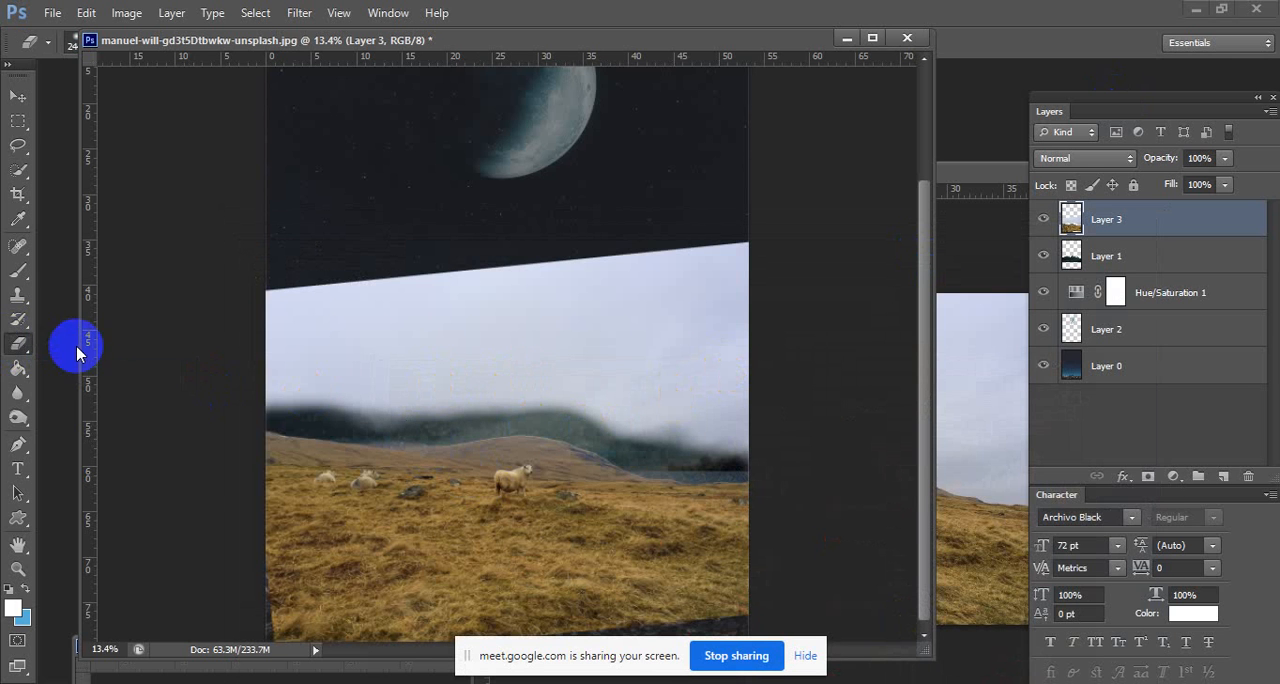
right_click(514, 392)
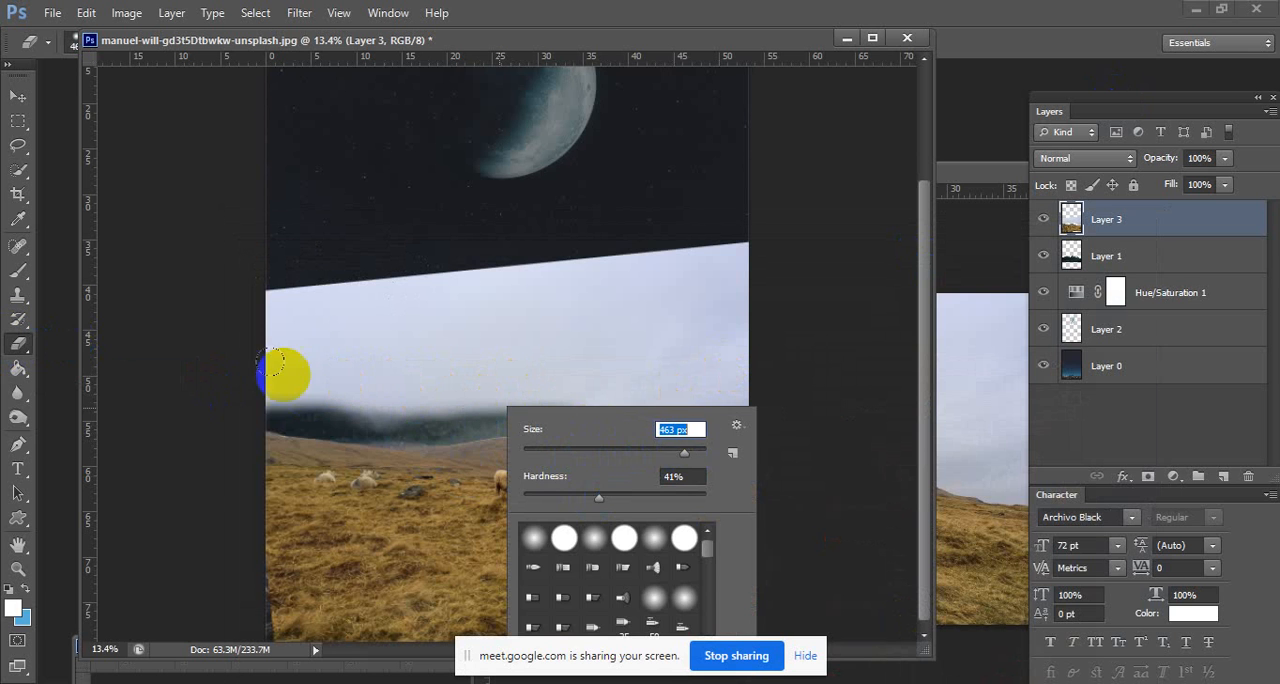
mouse_move(280, 375)
left_mouse_down()
mouse_move(263, 383)
mouse_move(424, 406)
mouse_move(540, 391)
mouse_move(714, 440)
mouse_move(751, 419)
mouse_move(694, 409)
left_mouse_up()
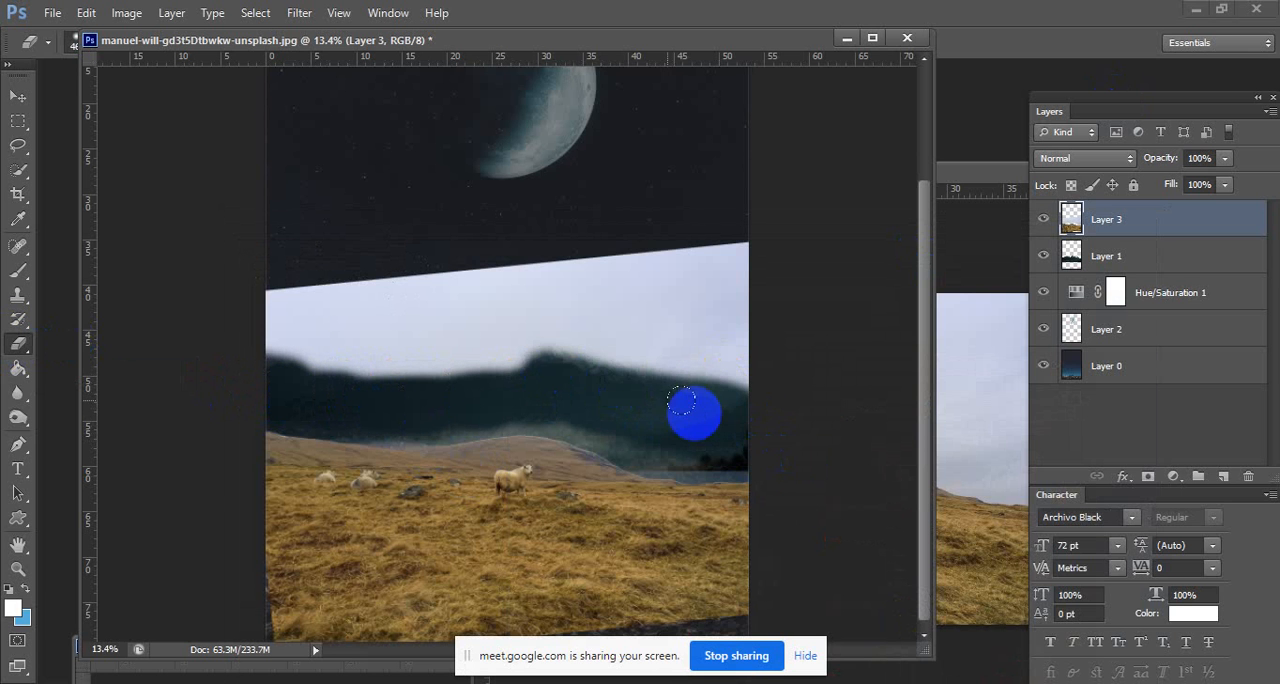
Soften the Eraser to 0% hardness at 473 px and erase the leftover haze along the hillside's ridge.
right_click(694, 409)
left_click_drag(703, 503, 700, 503)
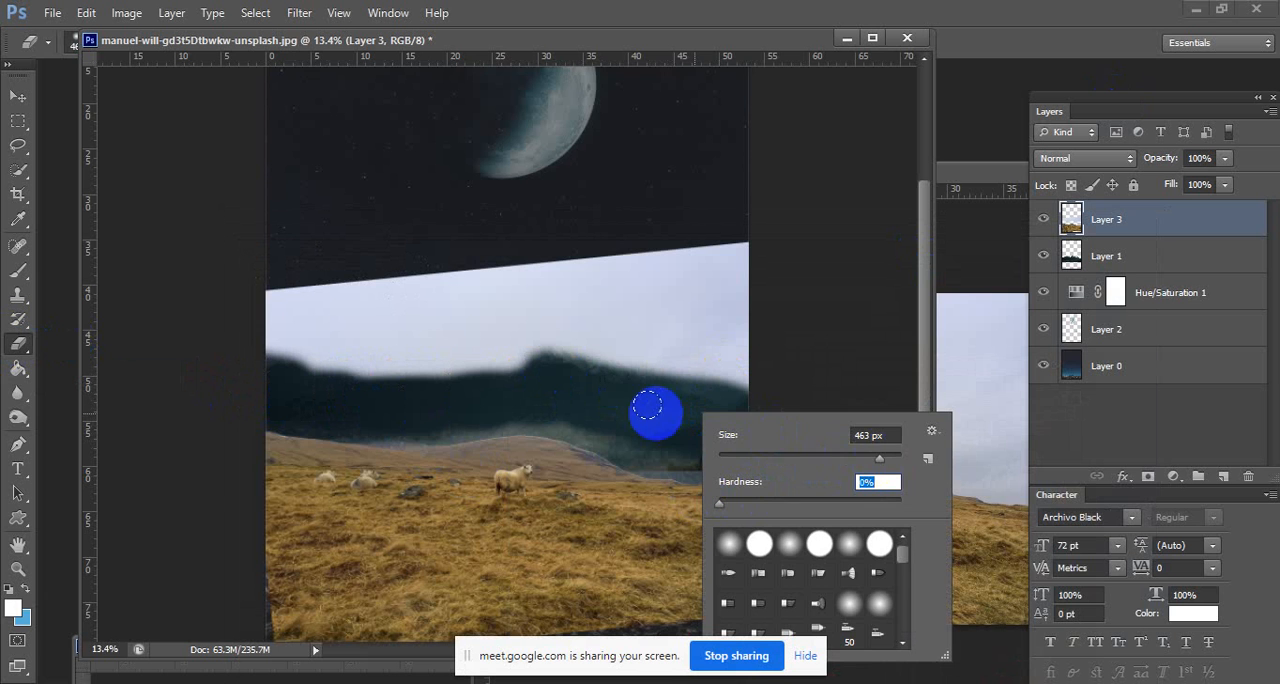
left_click(878, 459)
mouse_move(682, 412)
left_mouse_down()
mouse_move(724, 431)
mouse_move(716, 448)
mouse_move(537, 412)
mouse_move(315, 415)
mouse_move(234, 384)
left_mouse_up()
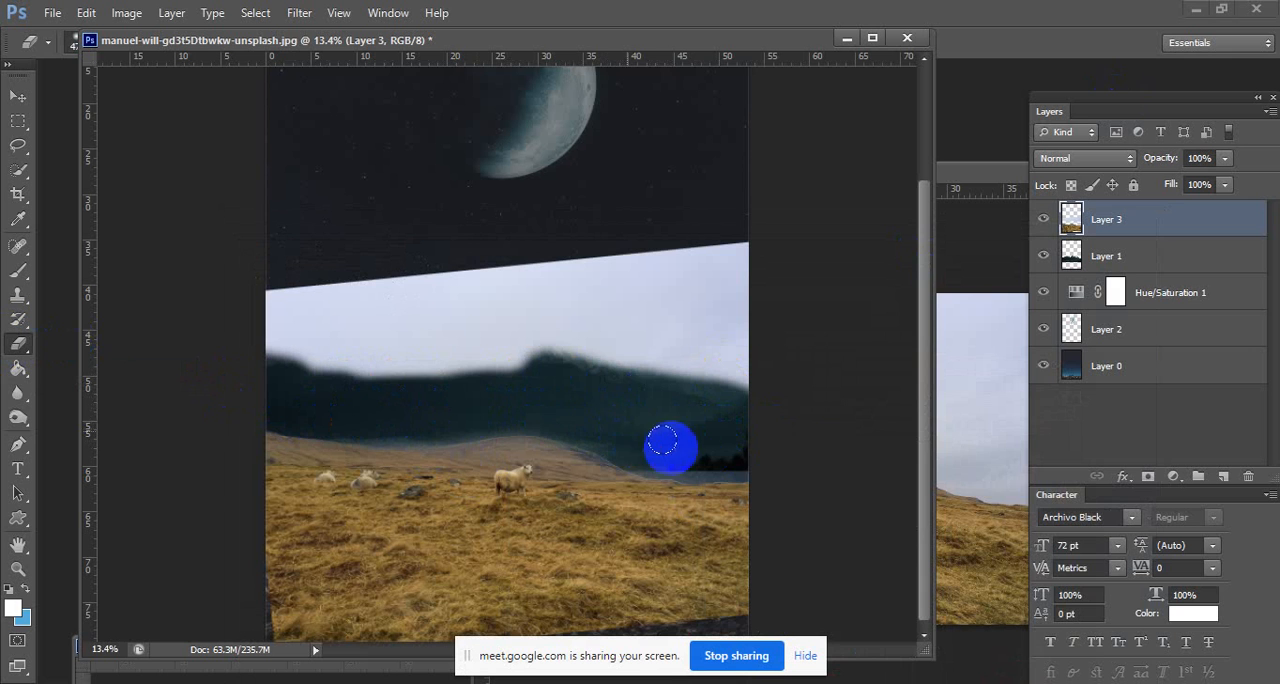
mouse_move(763, 457)
left_mouse_down()
mouse_move(690, 421)
mouse_move(509, 396)
mouse_move(301, 391)
mouse_move(238, 359)
mouse_move(547, 363)
mouse_move(784, 387)
mouse_move(698, 388)
left_mouse_up()
Raise the Eraser's hardness and erase the remaining pale sky of the hillside layer over the snowy peaks.
right_click(690, 380)
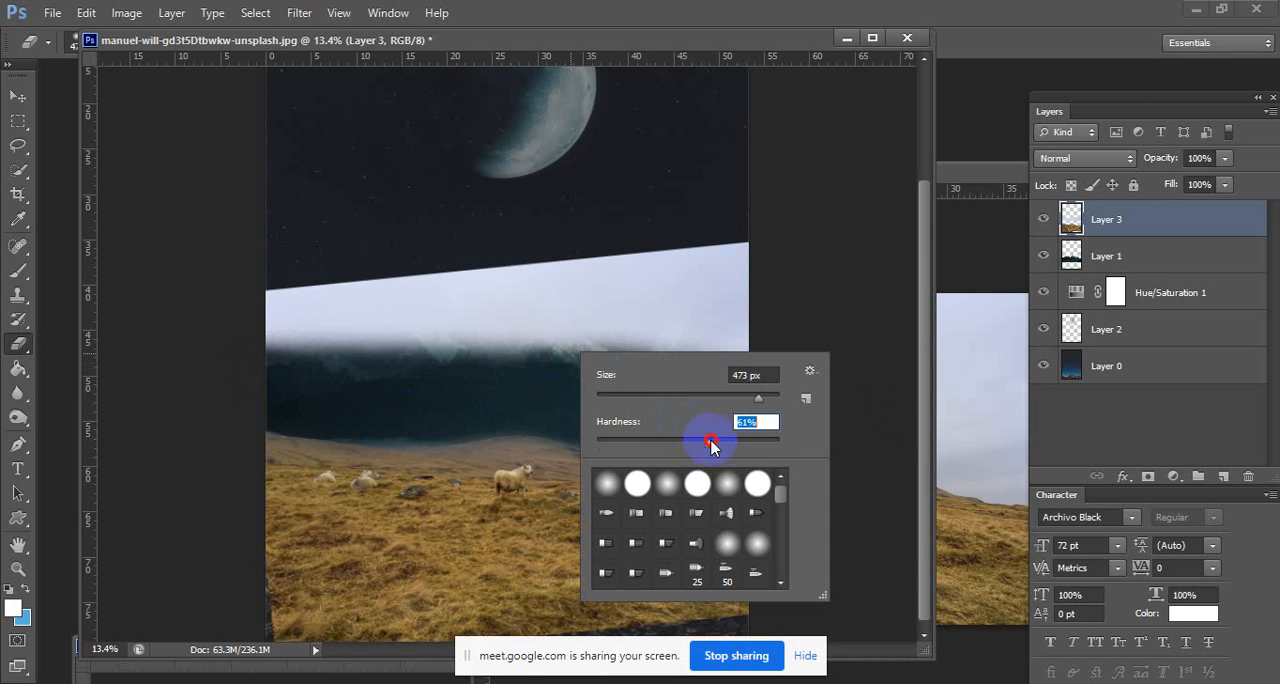
key("Return")
mouse_move(537, 326)
left_mouse_down()
mouse_move(251, 349)
mouse_move(543, 346)
mouse_move(820, 375)
mouse_move(214, 300)
mouse_move(777, 323)
mouse_move(674, 271)
mouse_move(566, 262)
mouse_move(729, 341)
mouse_move(654, 435)
mouse_move(472, 380)
mouse_move(300, 283)
mouse_move(374, 374)
mouse_move(737, 331)
mouse_move(600, 303)
left_mouse_up()
Move the hillside layer slightly upward, enlarge it from its lower-right corner to the canvas bottom, and apply the transformation.
left_click(24, 94)
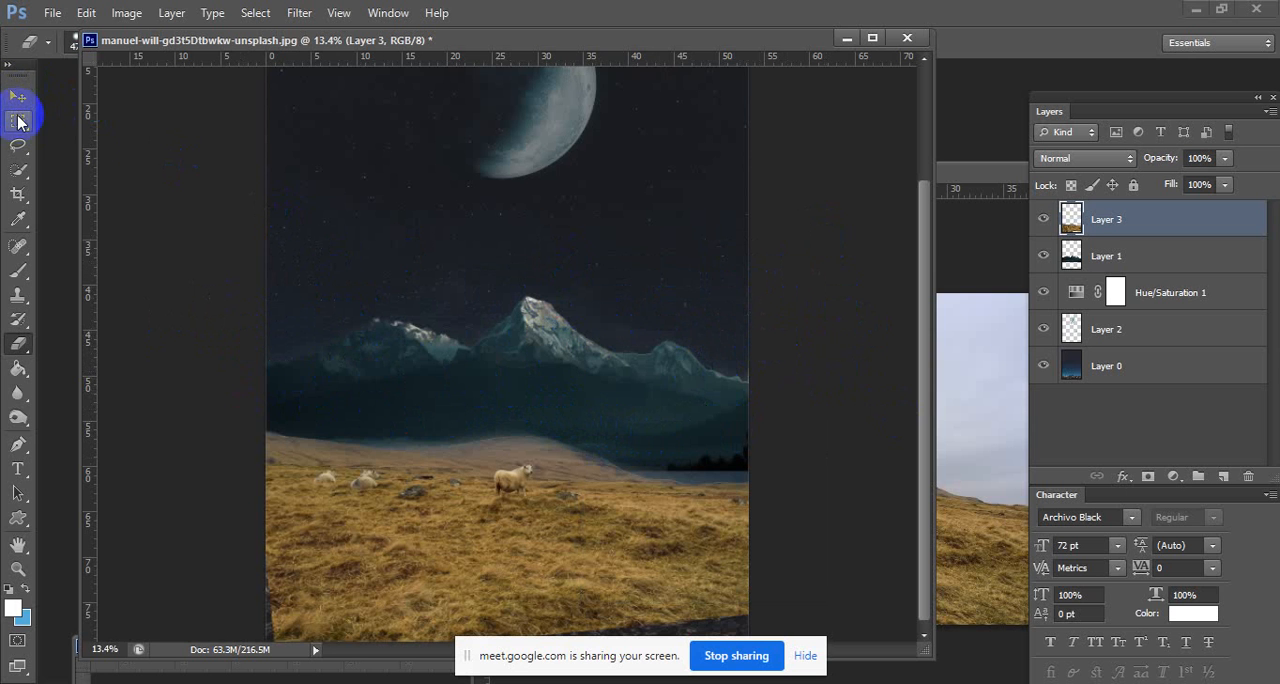
left_click(20, 121)
left_click_drag(494, 298, 435, 290)
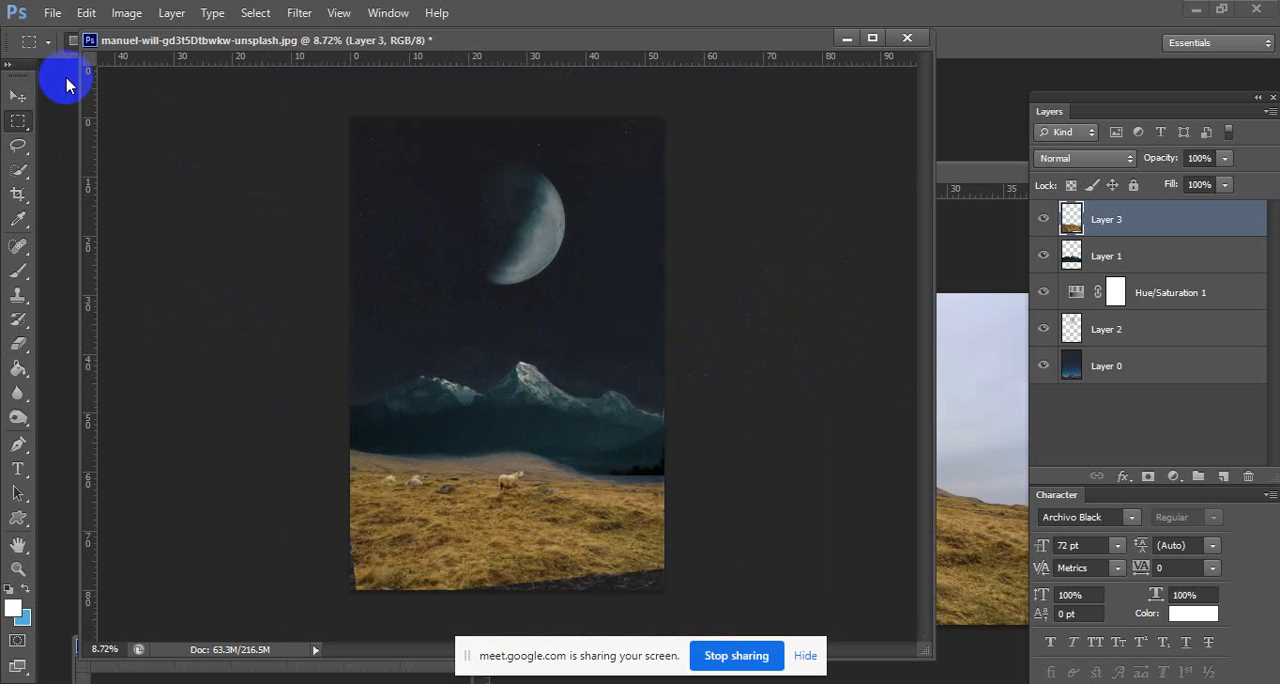
left_click(18, 95)
left_click_drag(650, 472, 623, 476)
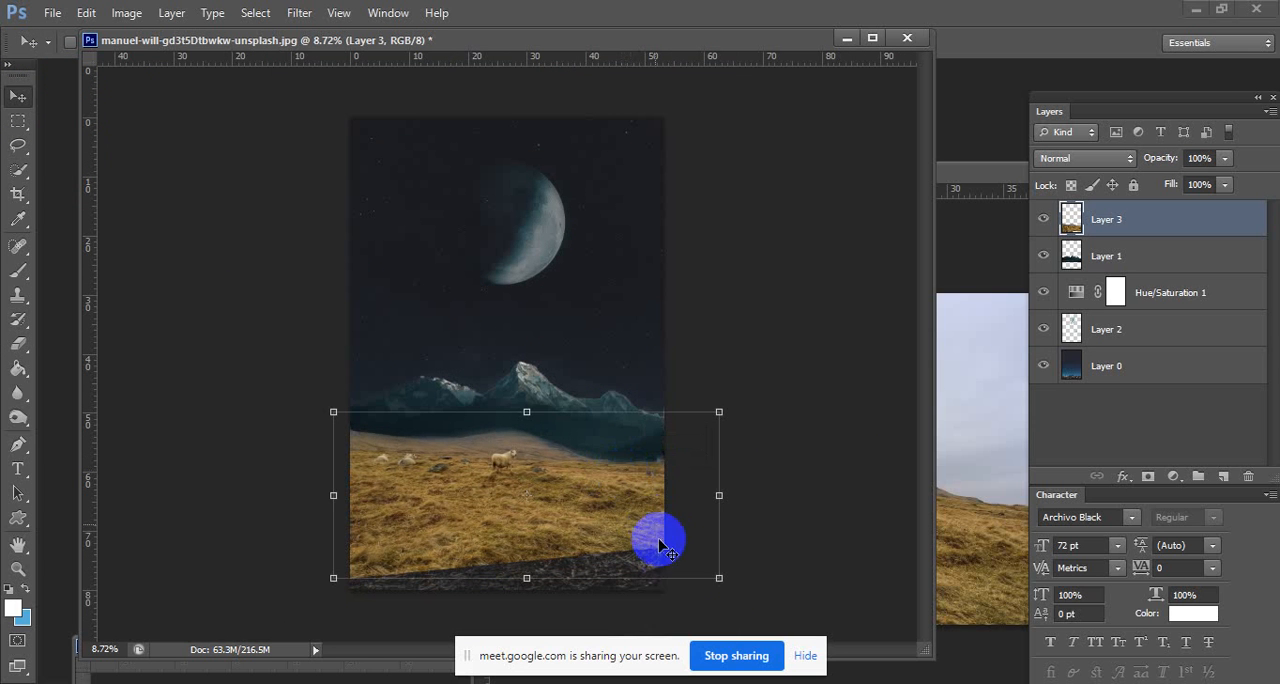
left_click_drag(712, 577, 747, 589)
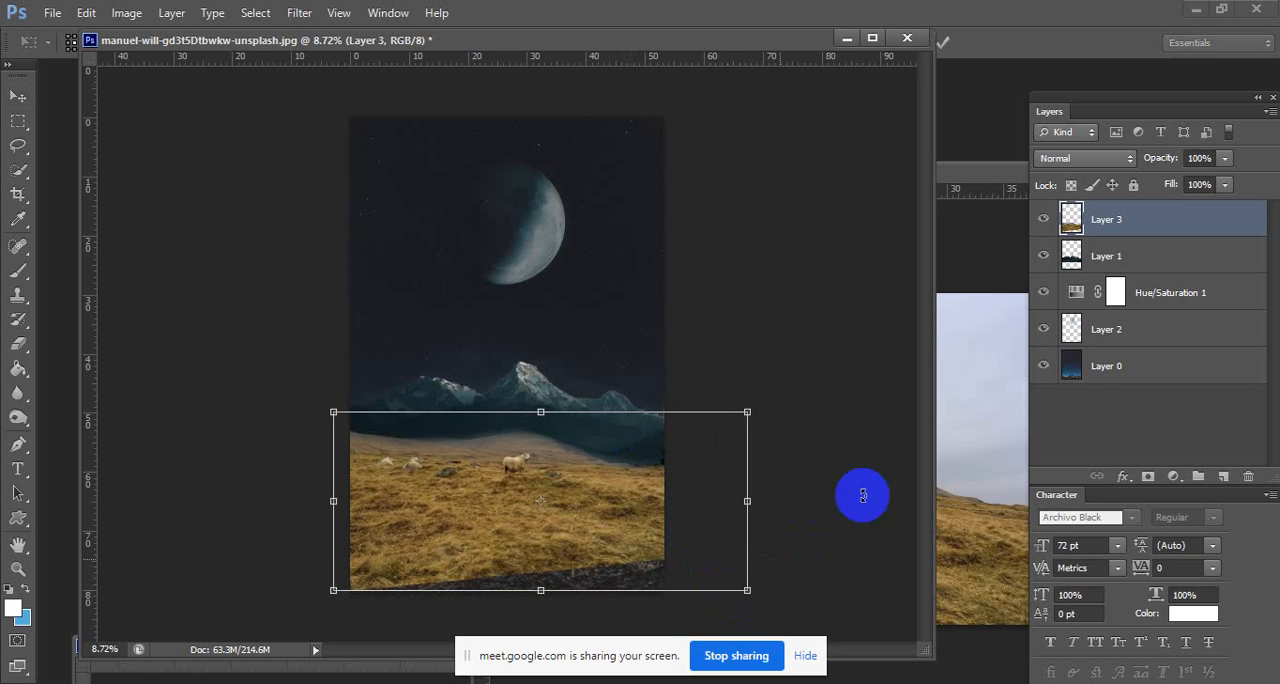
key("Return")
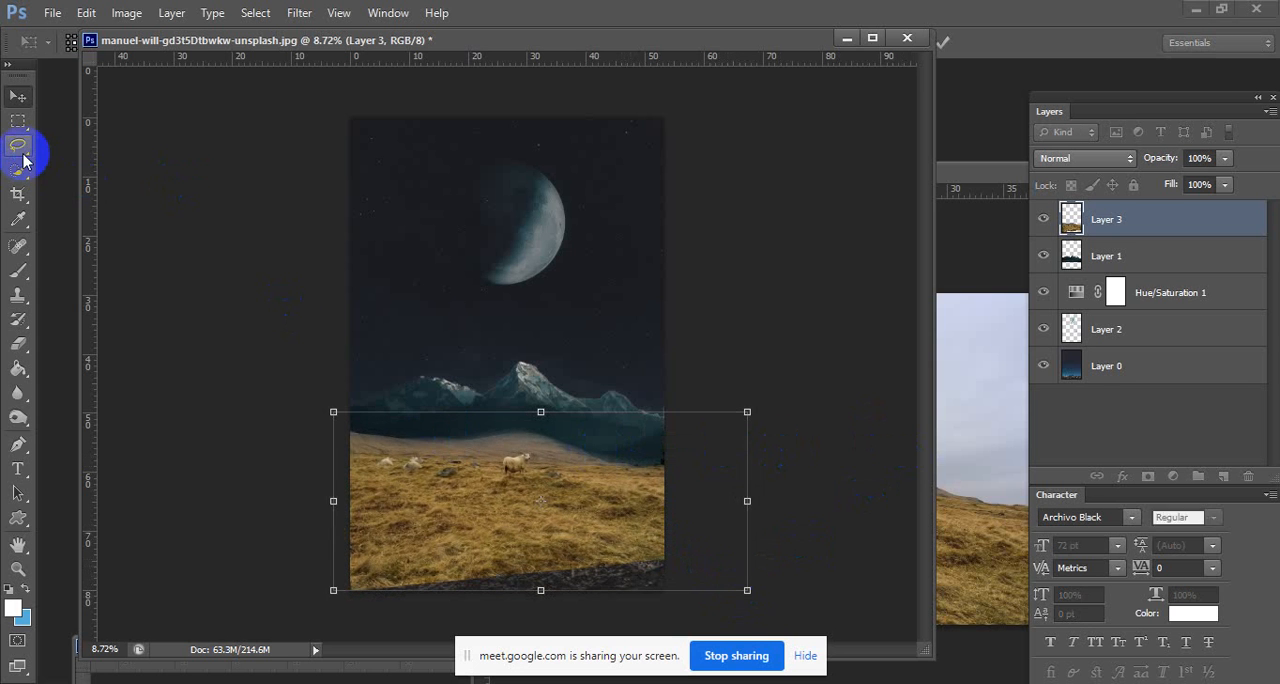
Lower the hillside layer's opacity to 70% and erase its distant hill down to the grass line with the 473 px Eraser.
left_click(19, 344)
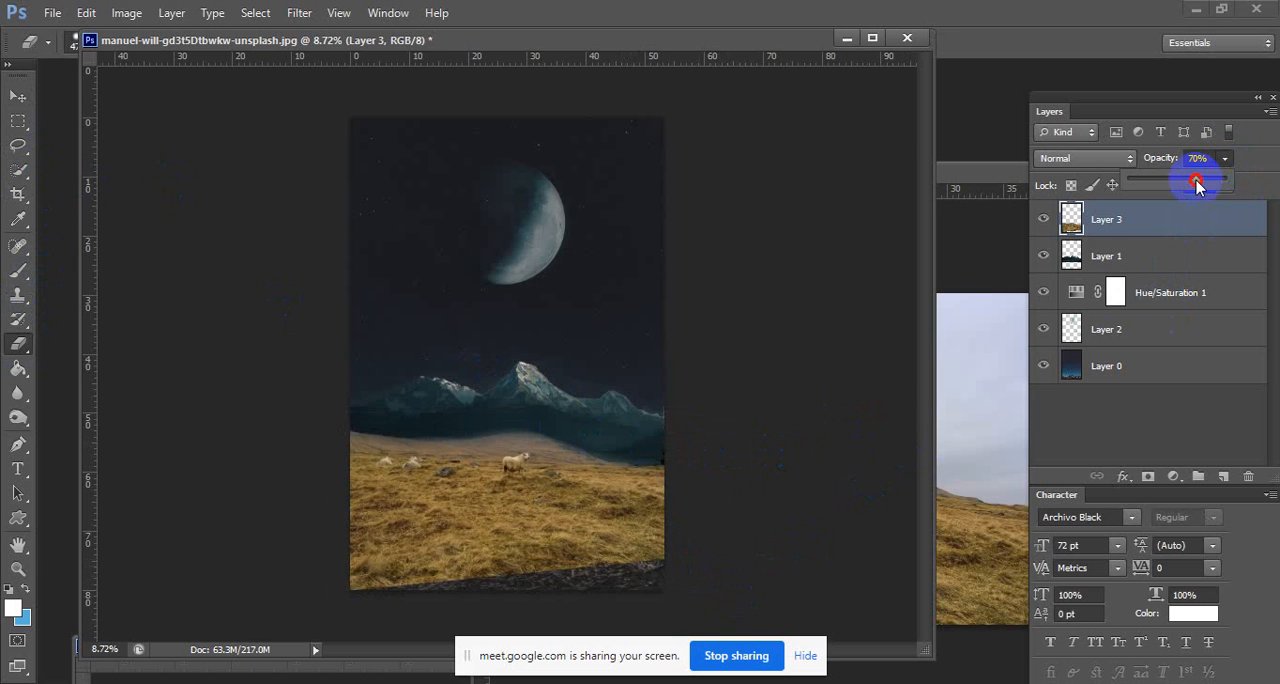
scroll(674, 523, "up", 3)
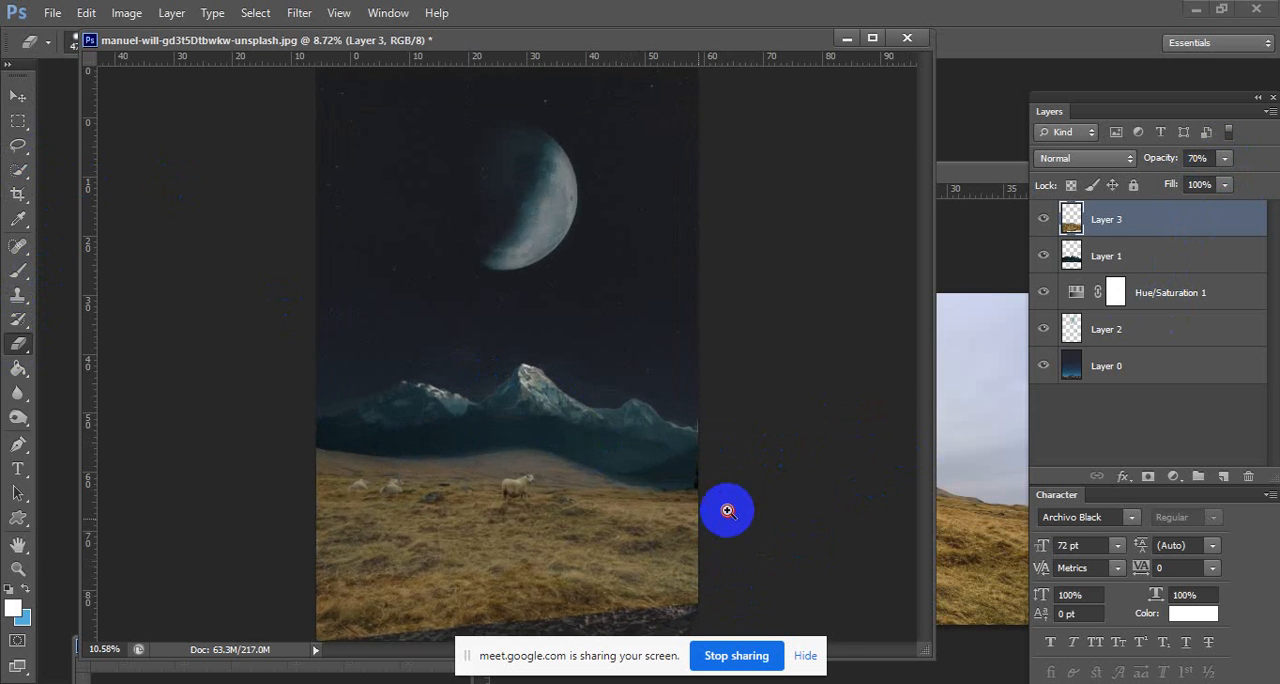
right_click(655, 432)
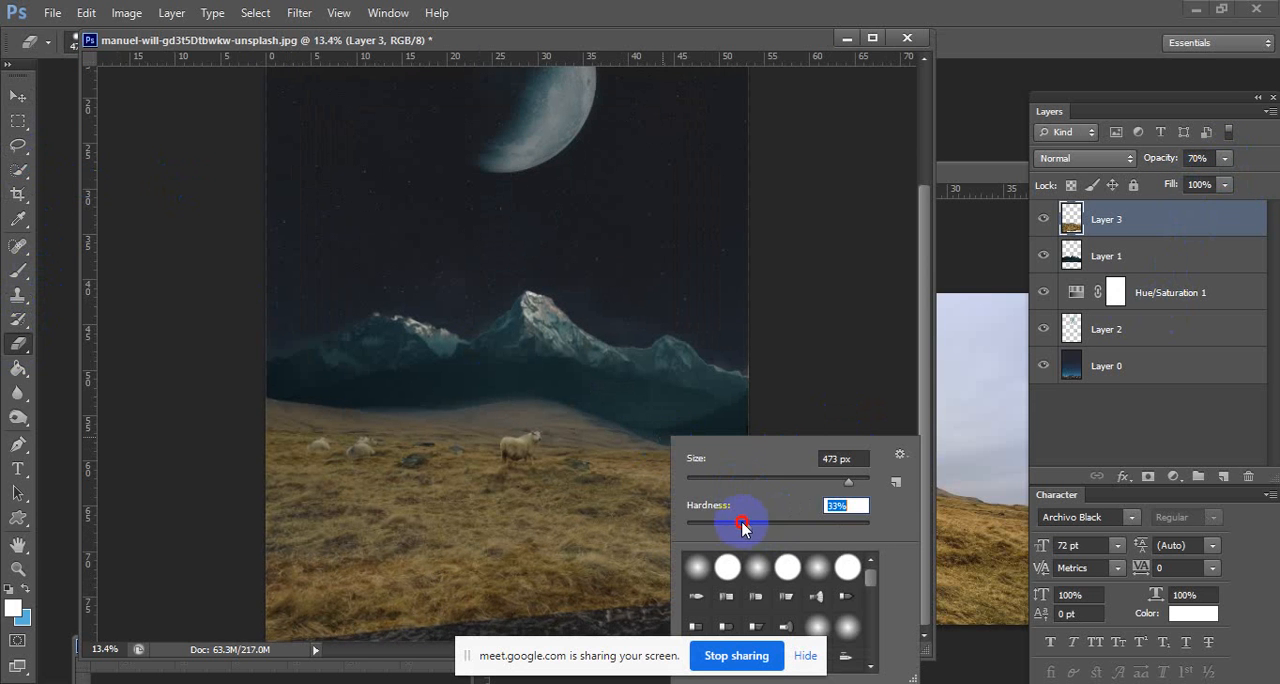
mouse_move(255, 382)
left_mouse_down()
mouse_move(311, 400)
mouse_move(534, 405)
mouse_move(629, 428)
mouse_move(771, 427)
mouse_move(750, 428)
left_mouse_up()
right_click(628, 467)
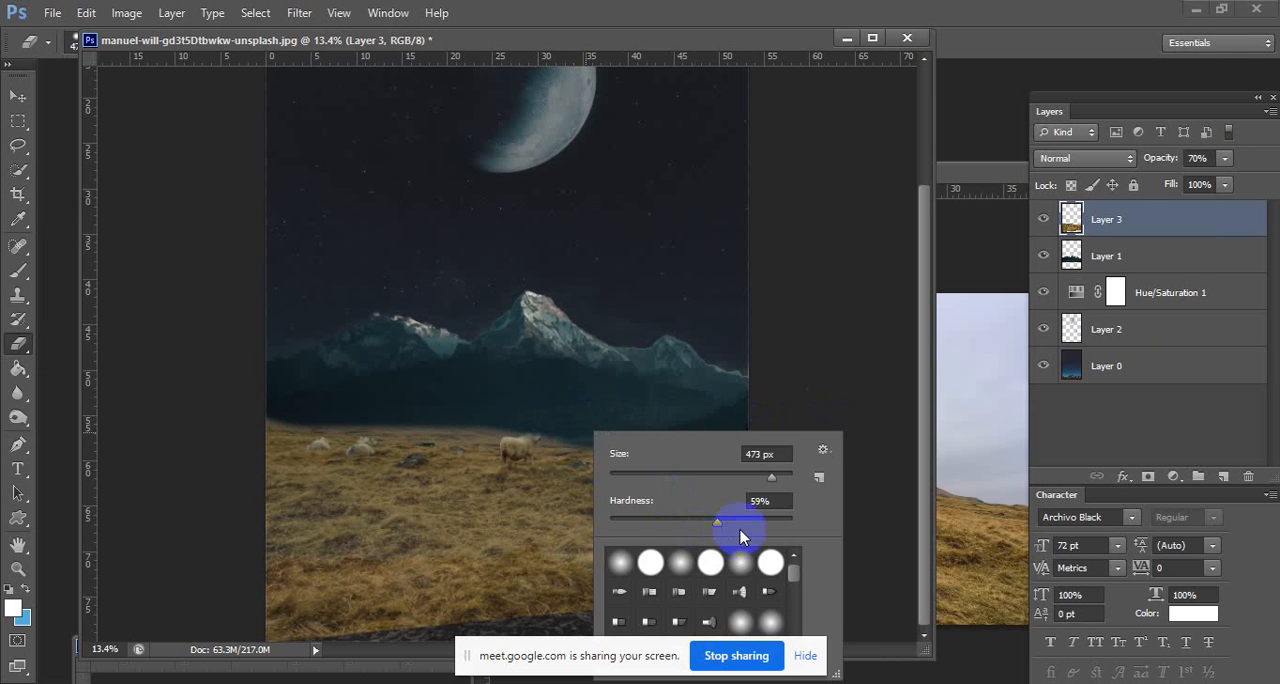
left_click(756, 523)
mouse_move(246, 390)
left_mouse_down()
mouse_move(648, 414)
mouse_move(780, 405)
left_mouse_up()
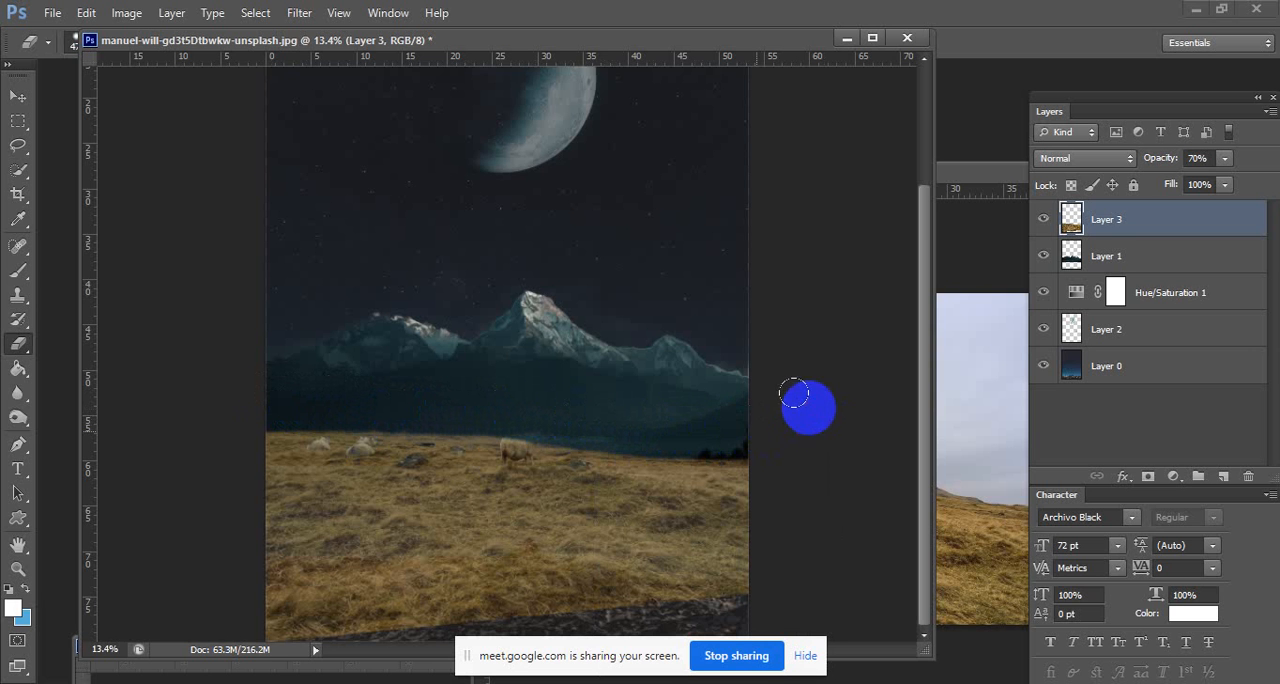
Try to cover the dark trees at the grass line's right end with a 137 px Clone Stamp on Layer 2 and Layer 0.
left_click(18, 294)
left_click(1110, 365)
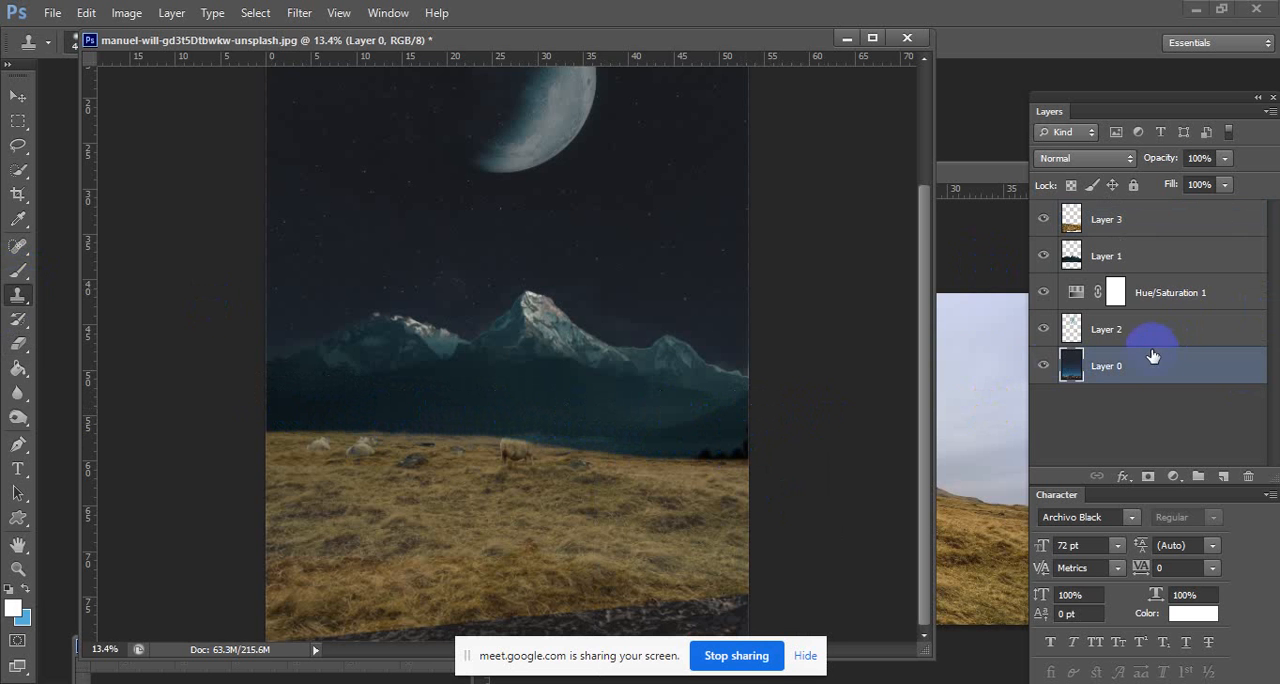
left_click(1110, 329)
right_click(724, 432)
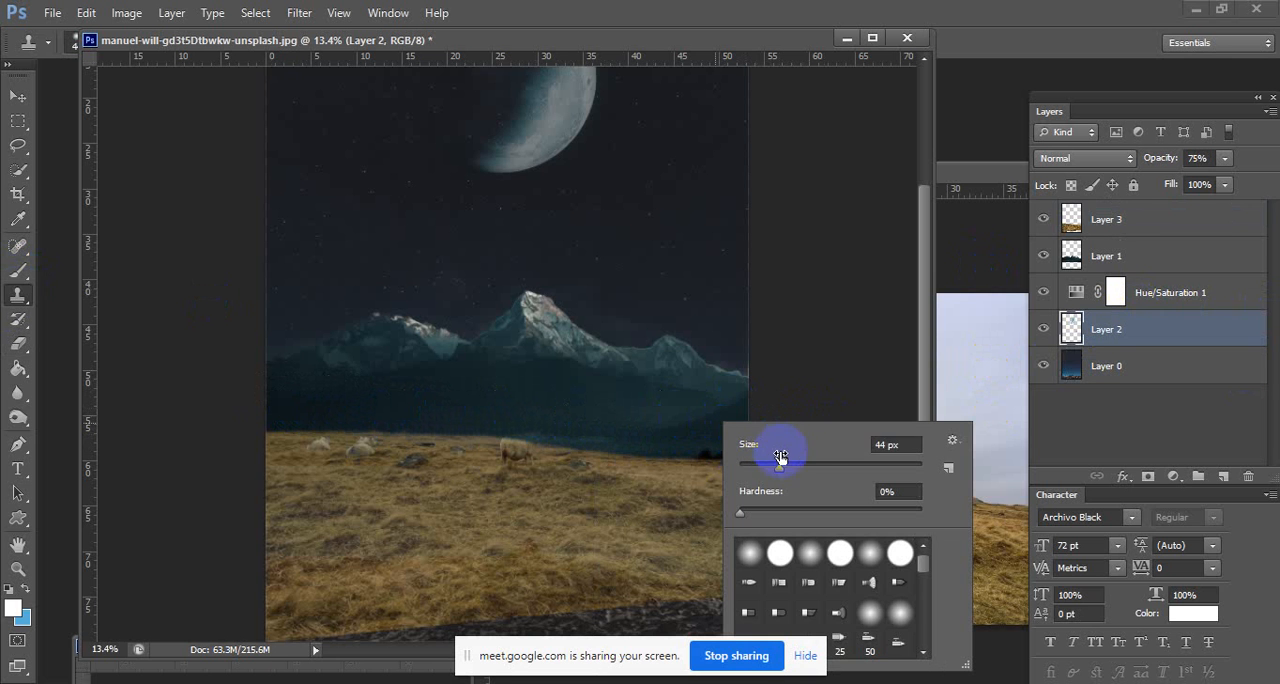
left_click(693, 432, "alt")
left_click(717, 459)
left_click(1084, 374)
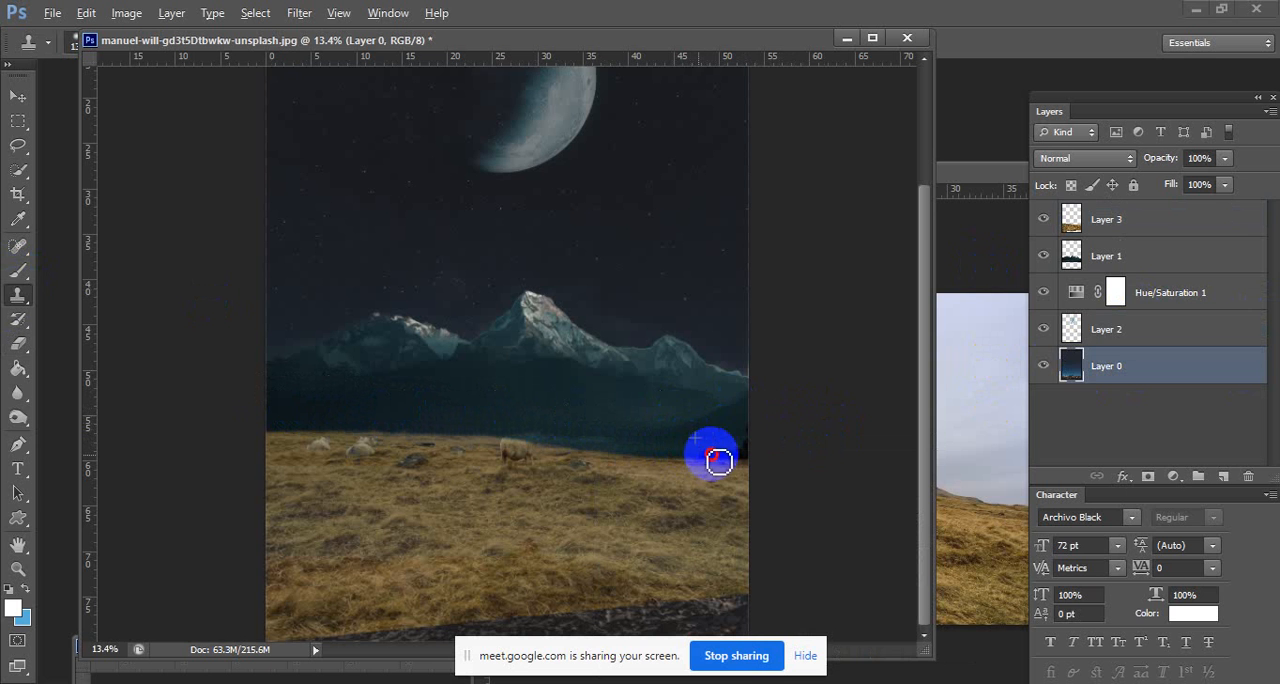
left_click(719, 462)
Clone plain dark mountain slope over the trees at the right edge of the mountain layer, Layer 1.
left_click(1057, 266)
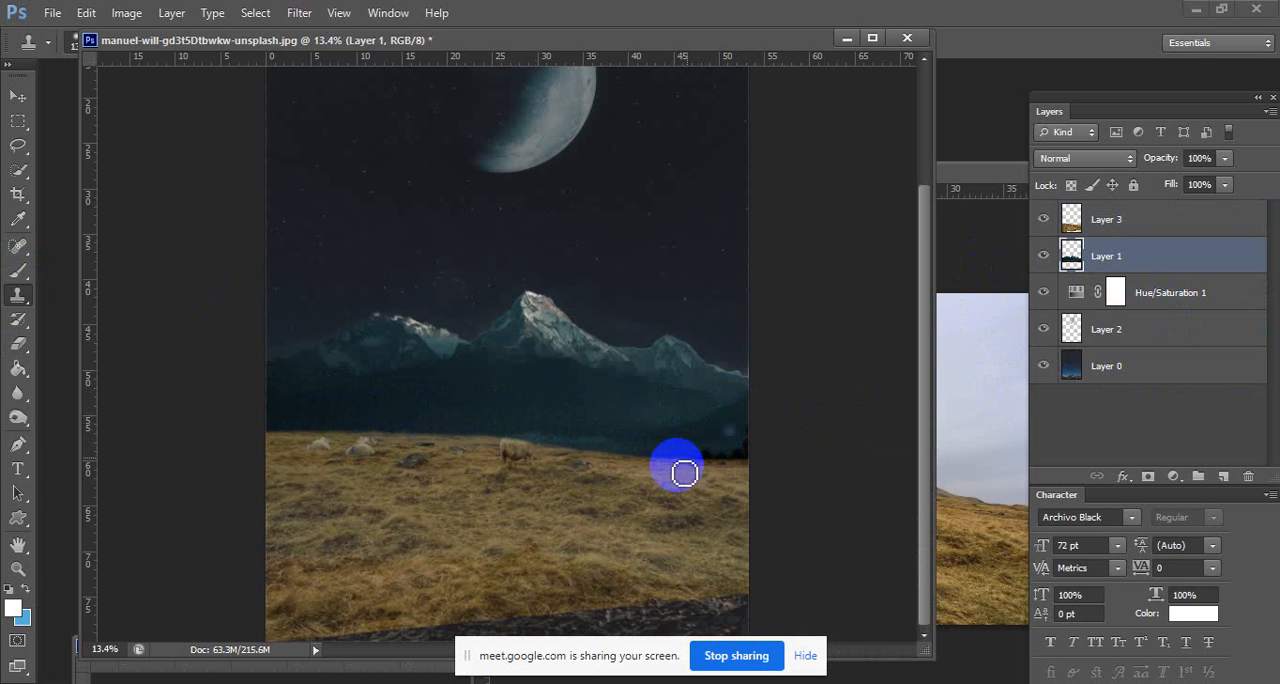
right_click(724, 436)
left_click(694, 446)
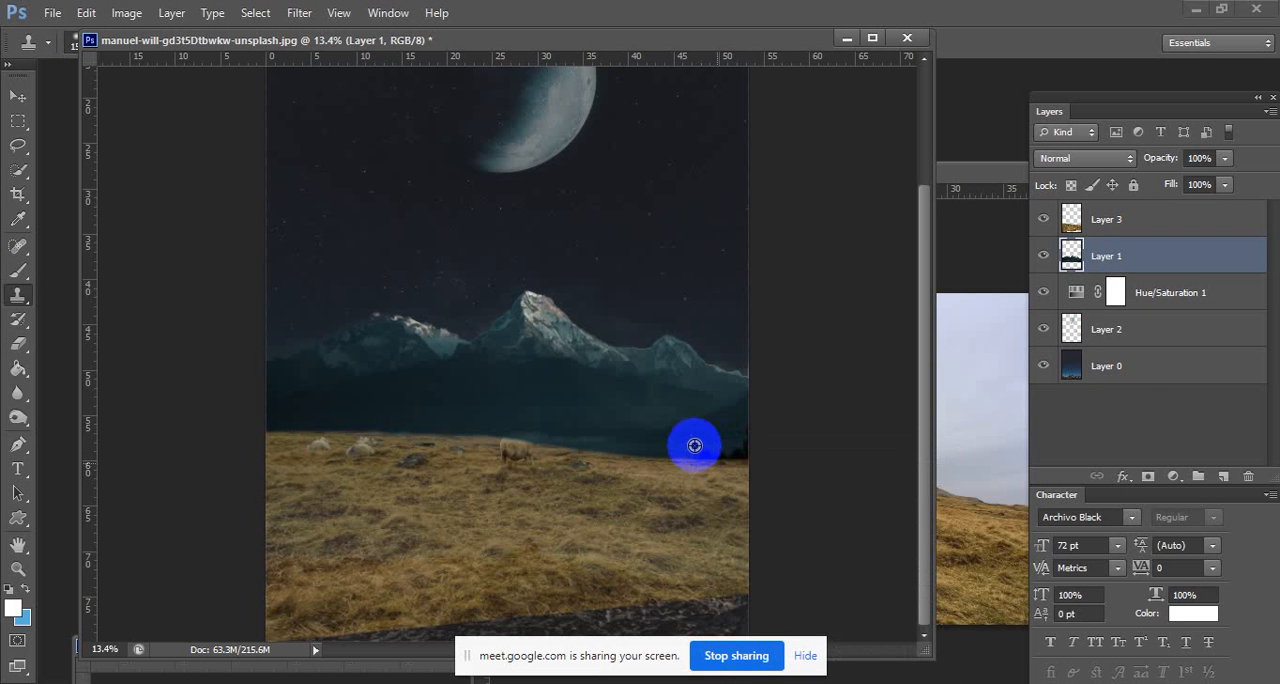
mouse_move(724, 426)
left_mouse_down()
mouse_move(726, 448)
mouse_move(750, 435)
mouse_move(677, 414)
mouse_move(760, 396)
left_mouse_up()
left_click_drag(756, 398, 662, 420)
Clone nearby grass over the standing sheep on the hillside layer, Layer 3.
left_click_drag(433, 446, 537, 374)
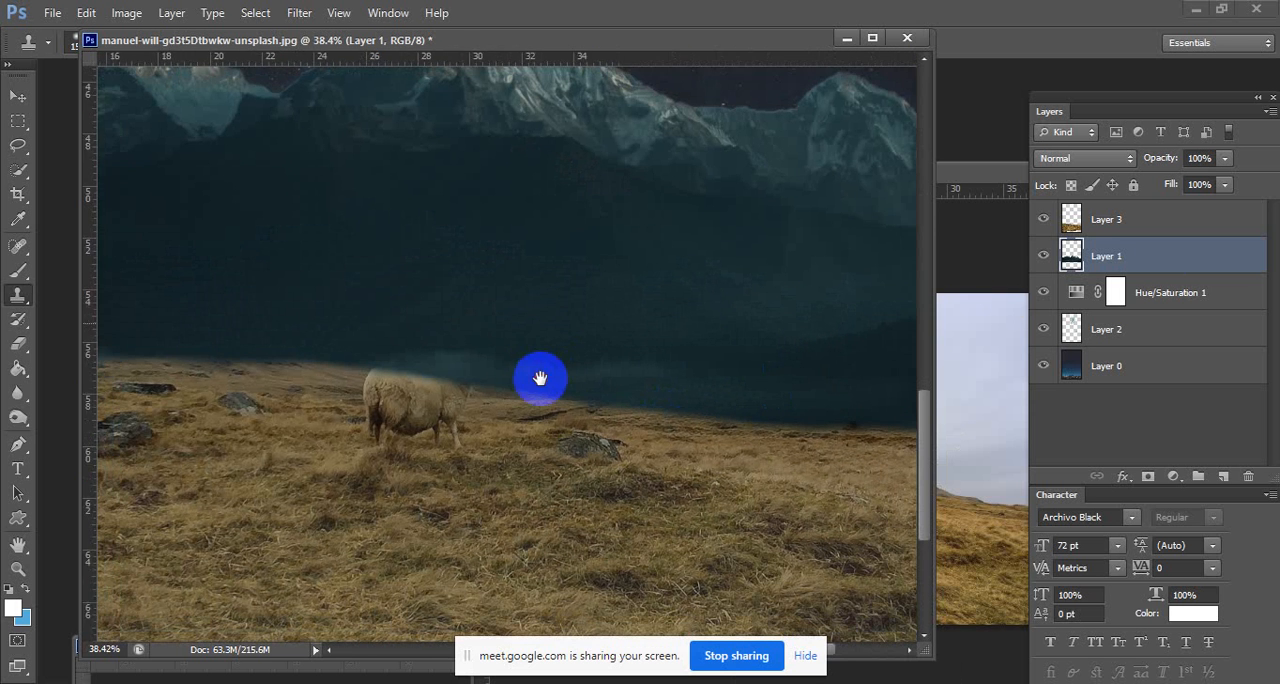
left_click(1124, 262)
left_click(1124, 231)
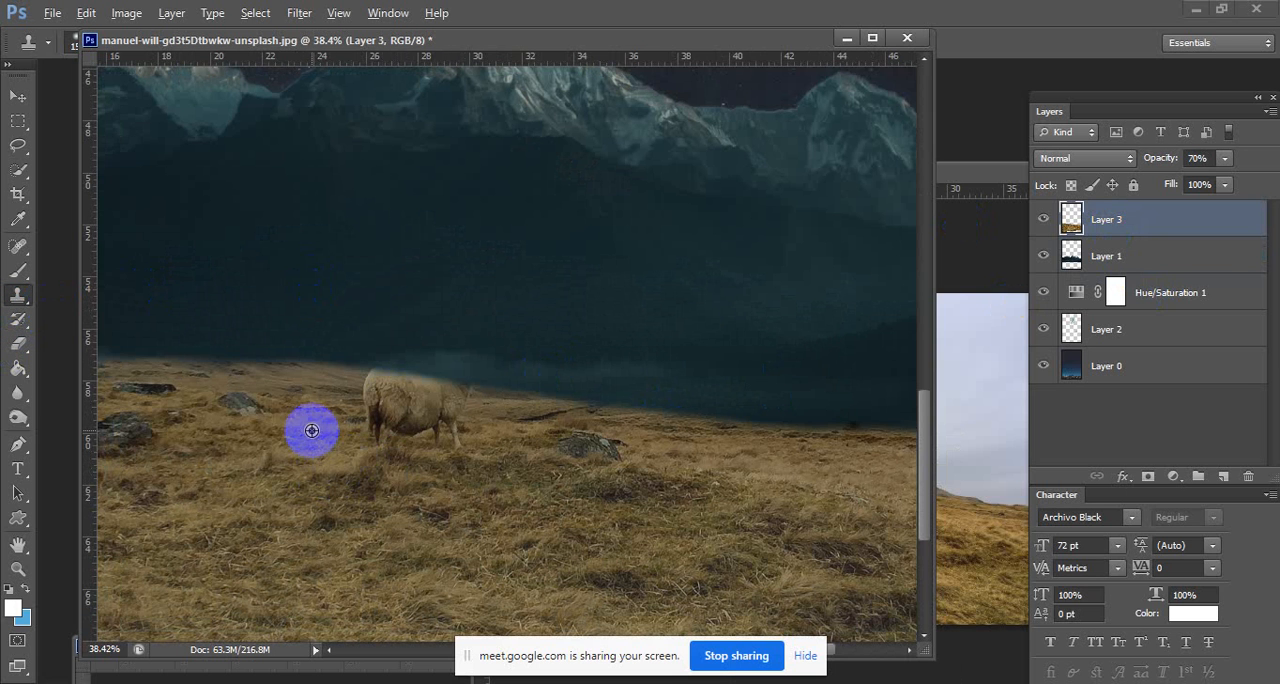
mouse_move(307, 435)
left_mouse_down()
mouse_move(366, 426)
mouse_move(368, 390)
mouse_move(477, 466)
mouse_move(514, 431)
mouse_move(460, 443)
mouse_move(458, 397)
mouse_move(457, 463)
mouse_move(423, 403)
mouse_move(392, 443)
mouse_move(412, 400)
left_mouse_up()
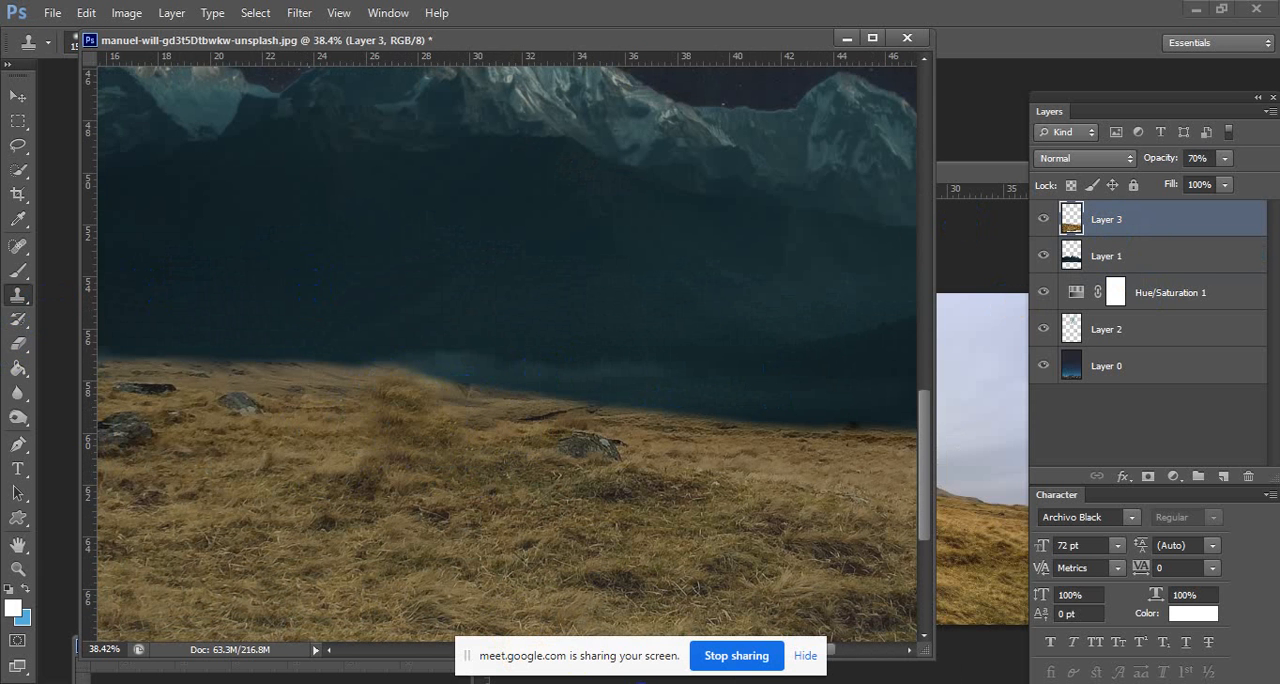
Switch to the Google Meet class window to check it and return to Photoshop.
left_click(655, 618)
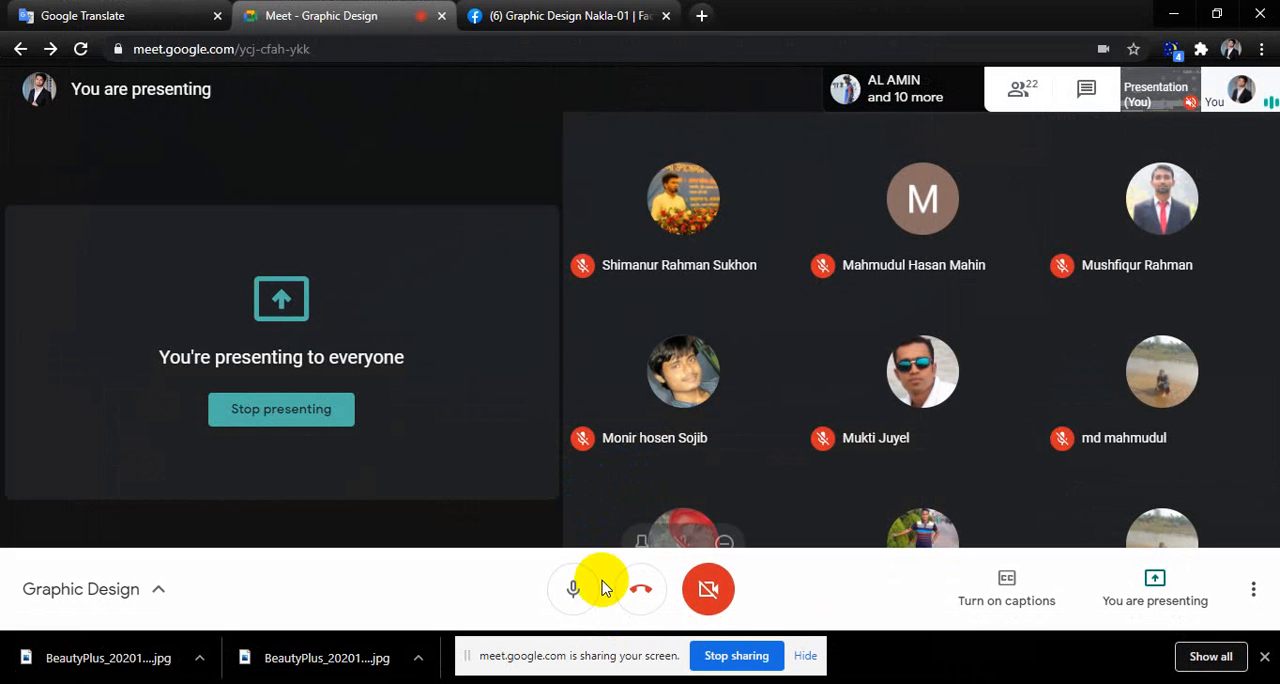
left_click(1176, 15)
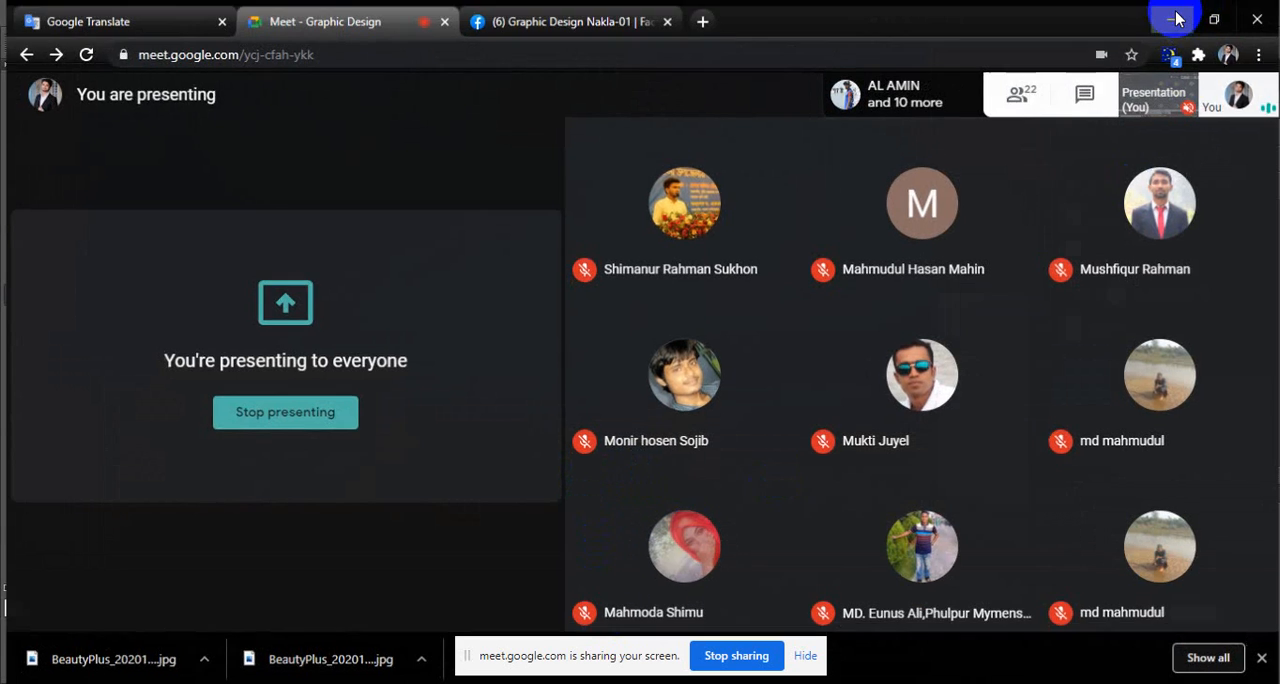
Clone grass over the resting sheep at the hillside's left and along the dark rock beside them.
left_click_drag(504, 412, 806, 414)
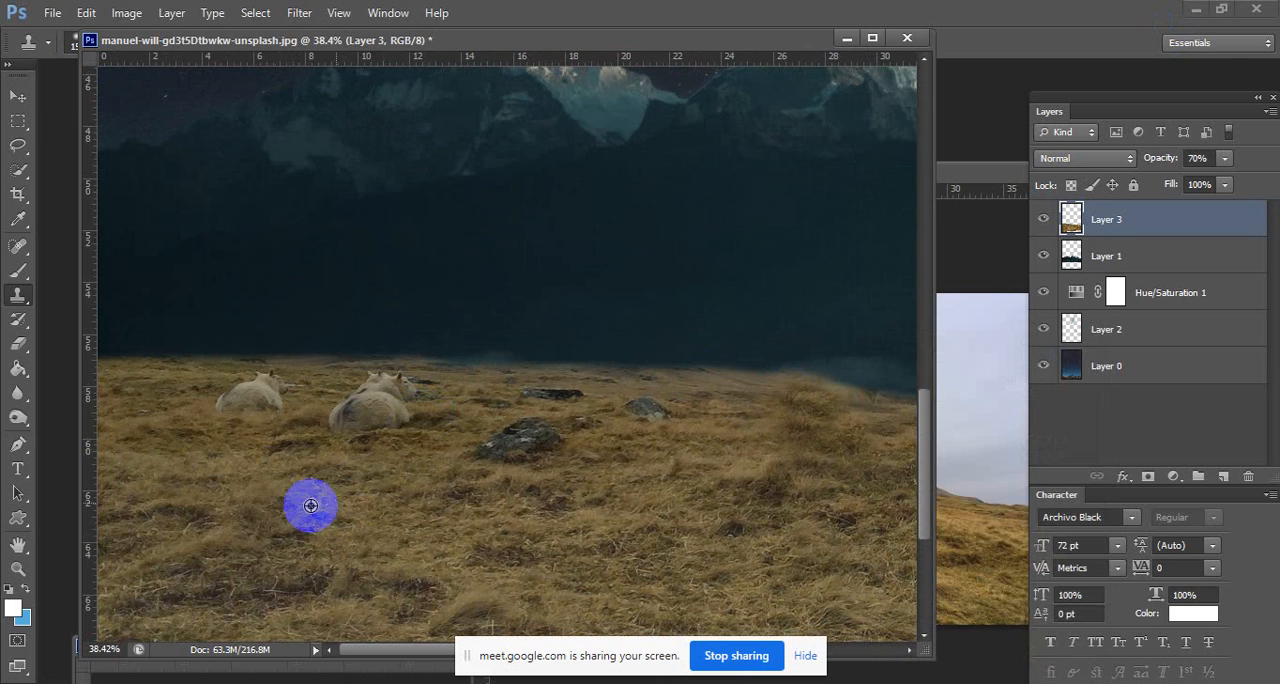
left_click(223, 461, "alt")
mouse_move(219, 402)
left_mouse_down()
mouse_move(265, 402)
mouse_move(370, 389)
mouse_move(339, 425)
mouse_move(458, 435)
mouse_move(412, 388)
left_mouse_up()
left_click_drag(536, 477, 435, 451)
left_click(412, 447)
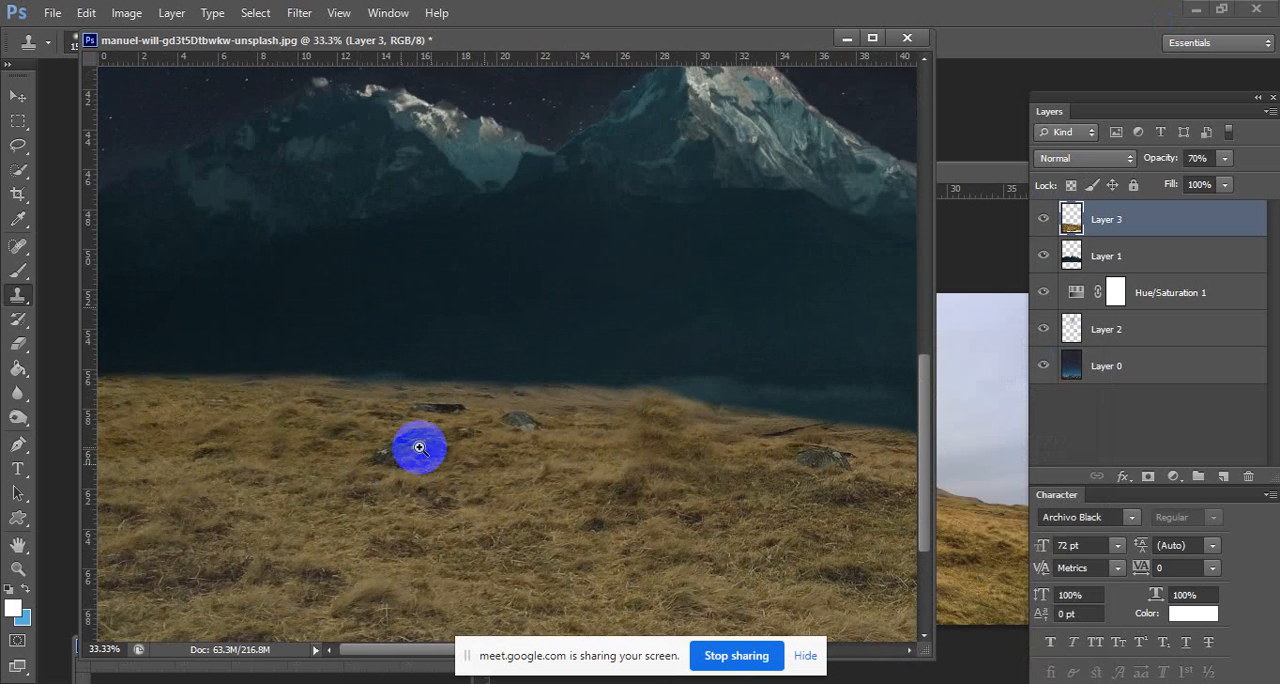
Enlarge the Clone Stamp brush and clone grass over the dark strip along the hillside's lower edge.
mouse_move(580, 437)
left_mouse_down()
mouse_move(475, 413)
mouse_move(495, 403)
left_mouse_up()
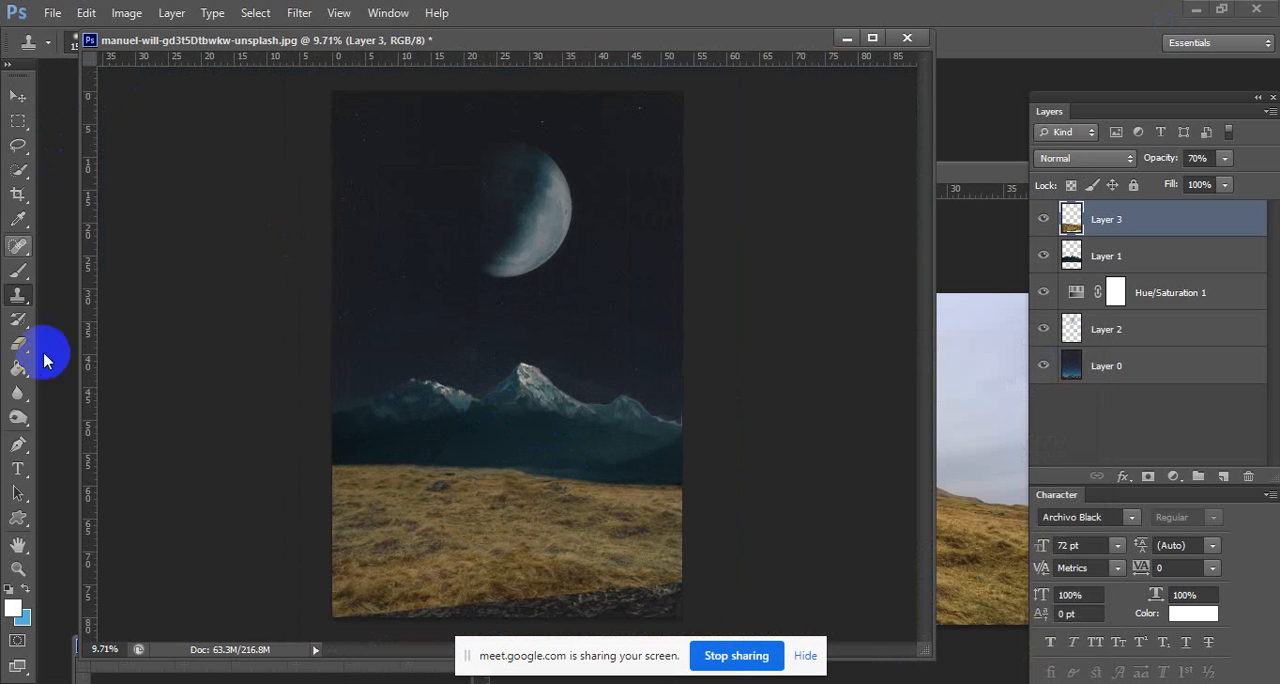
right_click(528, 500)
left_click_drag(694, 486, 704, 486)
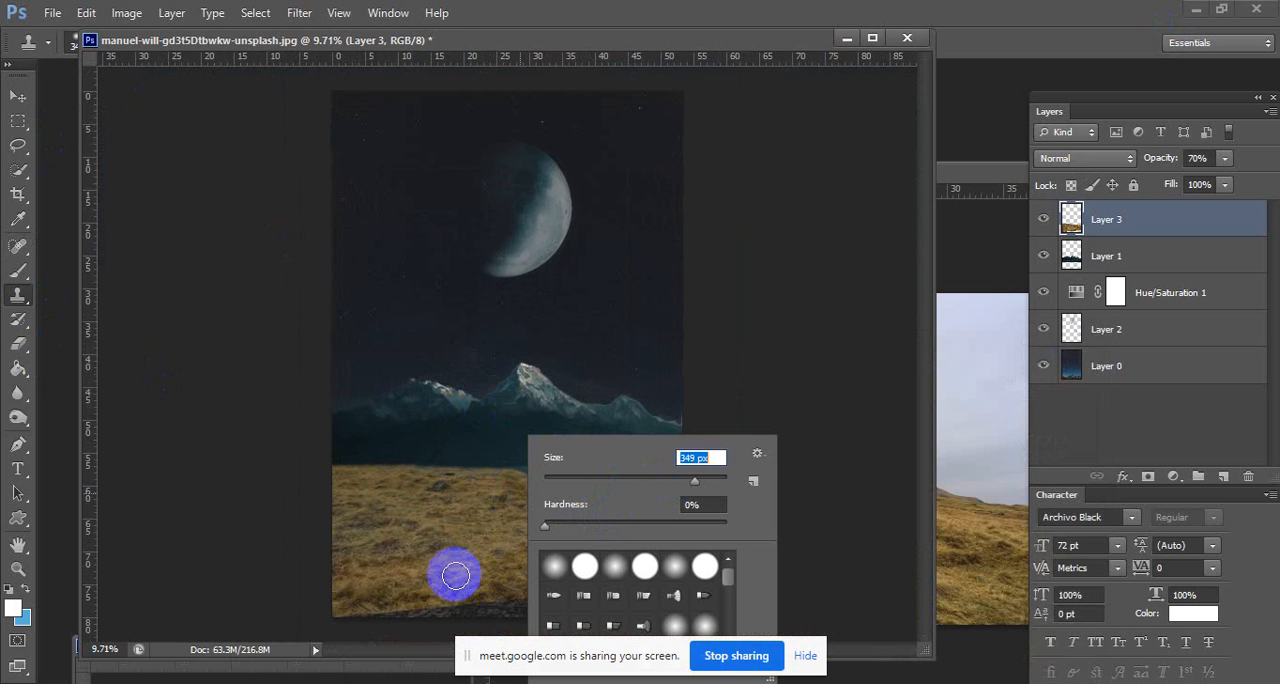
left_click(399, 572, "alt")
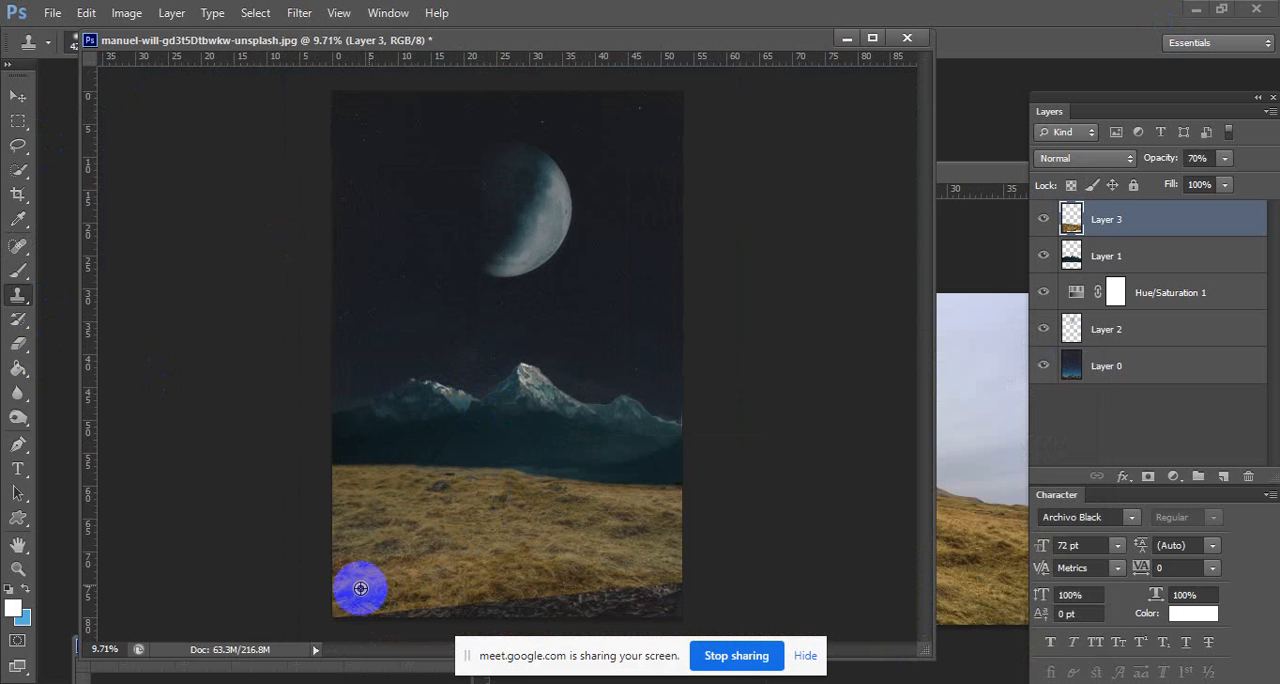
mouse_move(374, 610)
left_mouse_down()
mouse_move(674, 570)
mouse_move(657, 549)
mouse_move(640, 606)
mouse_move(629, 569)
mouse_move(576, 607)
mouse_move(290, 612)
left_mouse_up()
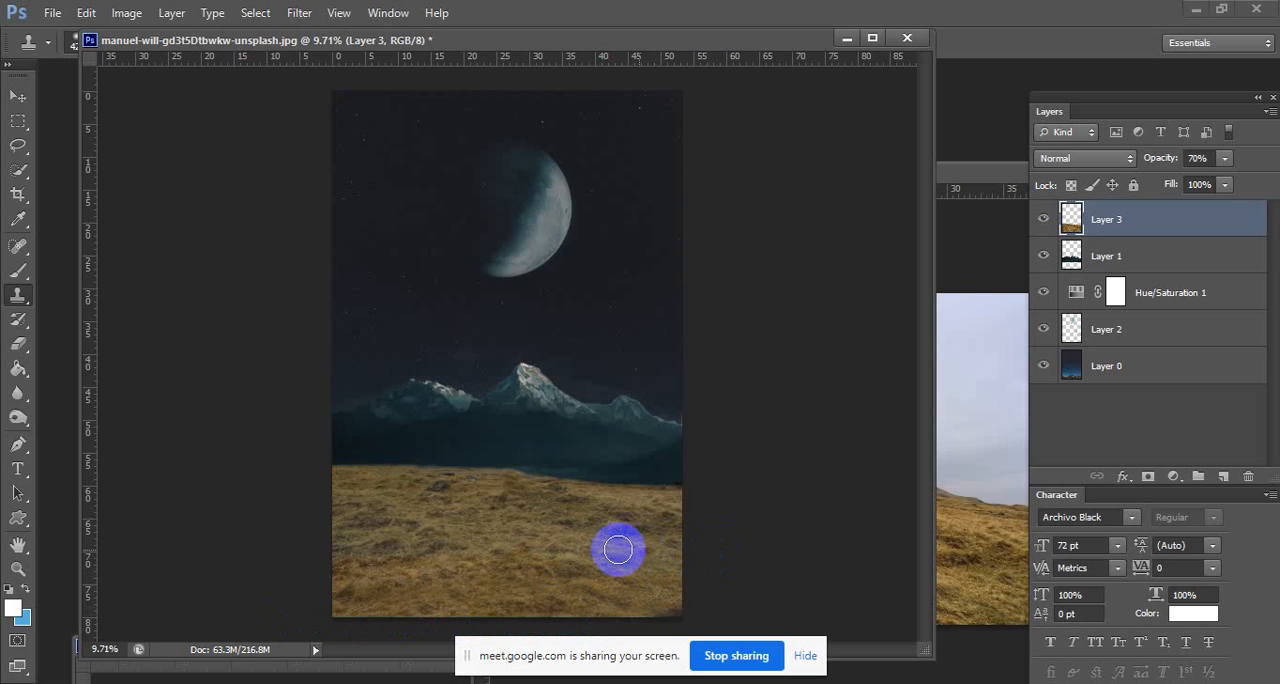
scroll(670, 498, "up", 3)
scroll(644, 492, "down", 4)
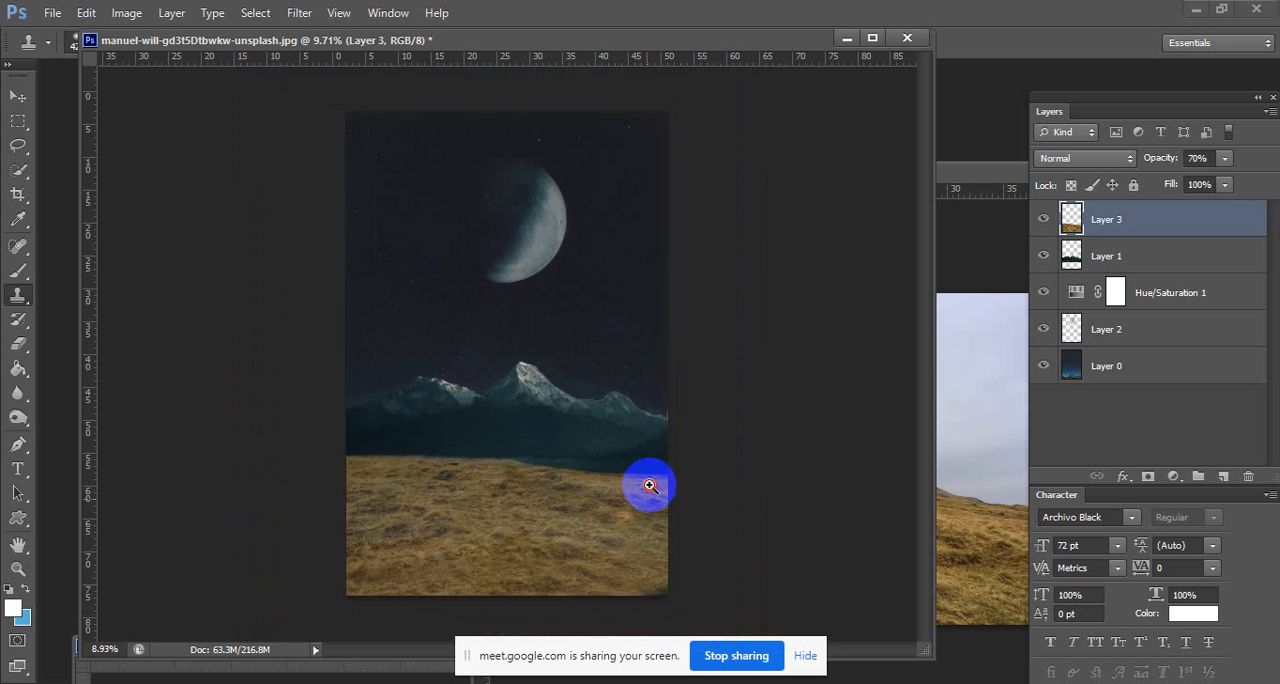
scroll(650, 487, "up", 1)
scroll(650, 494, "down", 1)
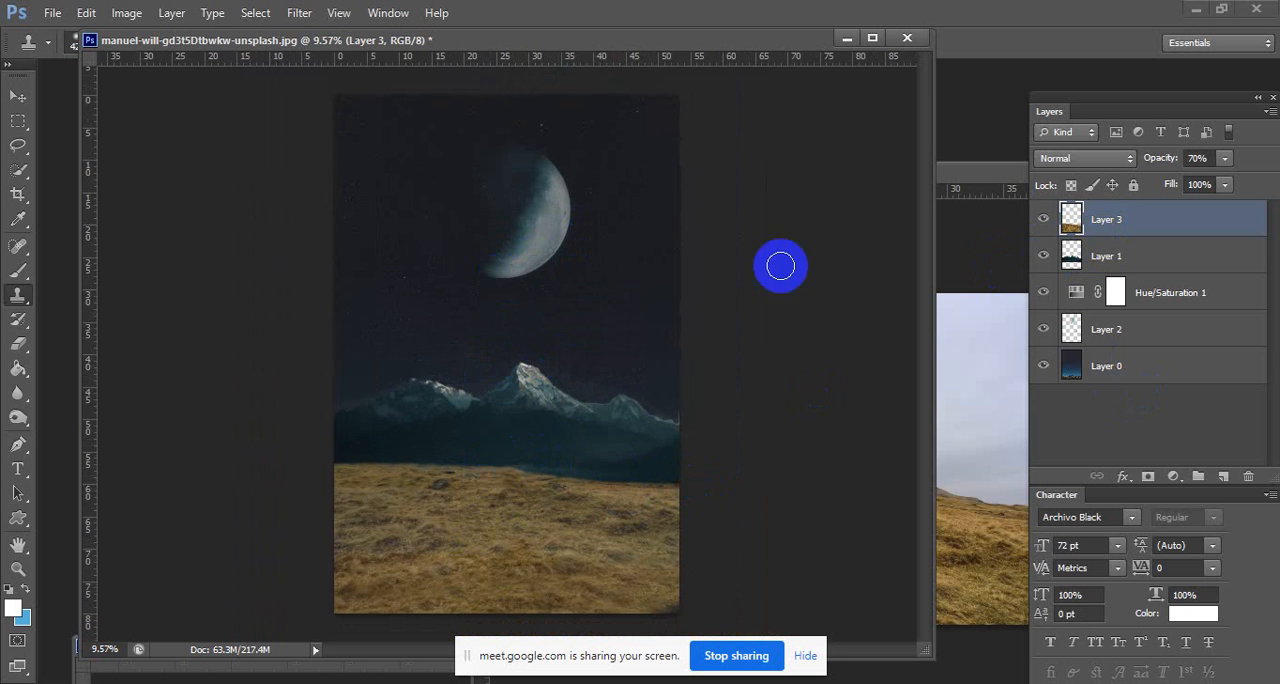
Adjust the hillside layer, Layer 3, to hue -2, saturation -45 and lightness -48, and raise its opacity to 100%.
left_click(128, 14)
mouse_move(257, 60)
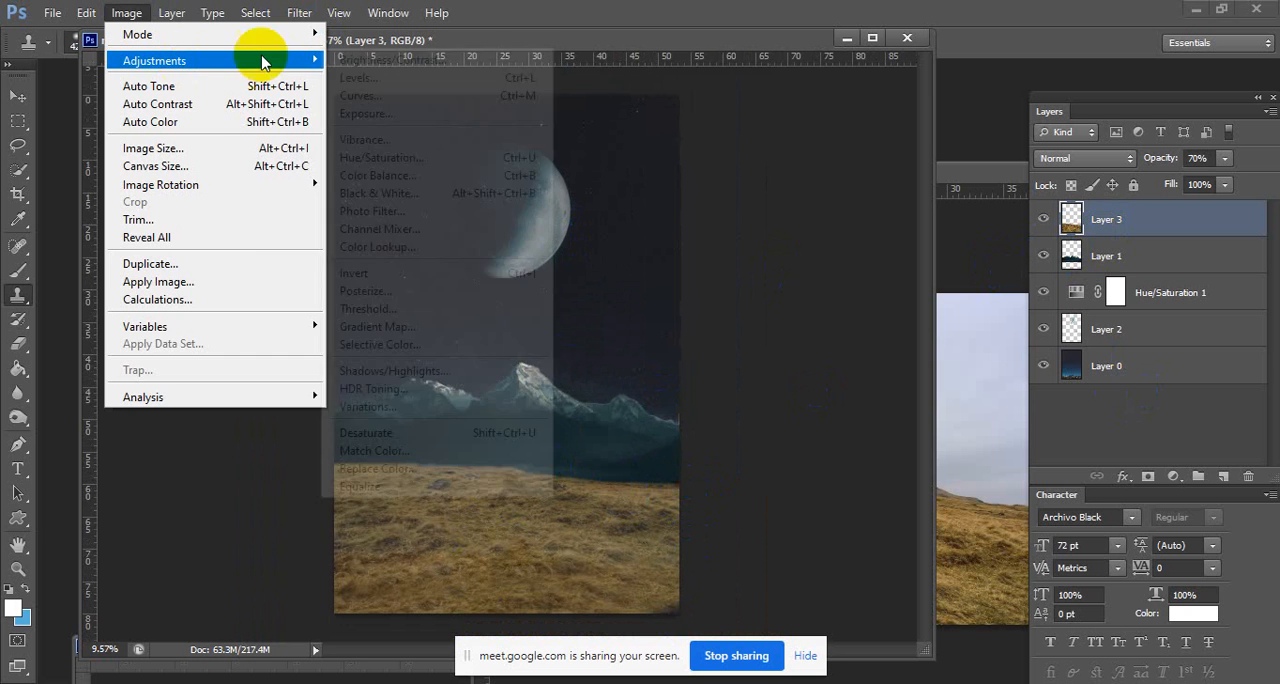
left_click(530, 158)
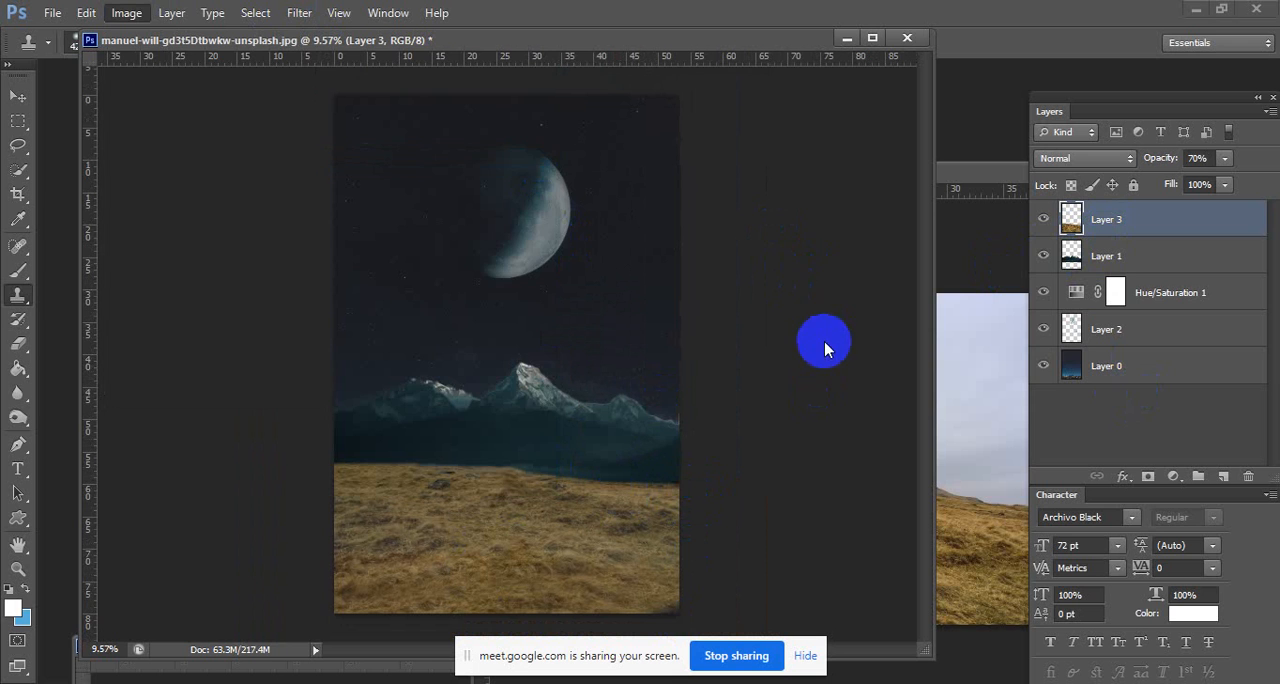
left_click_drag(615, 129, 990, 204)
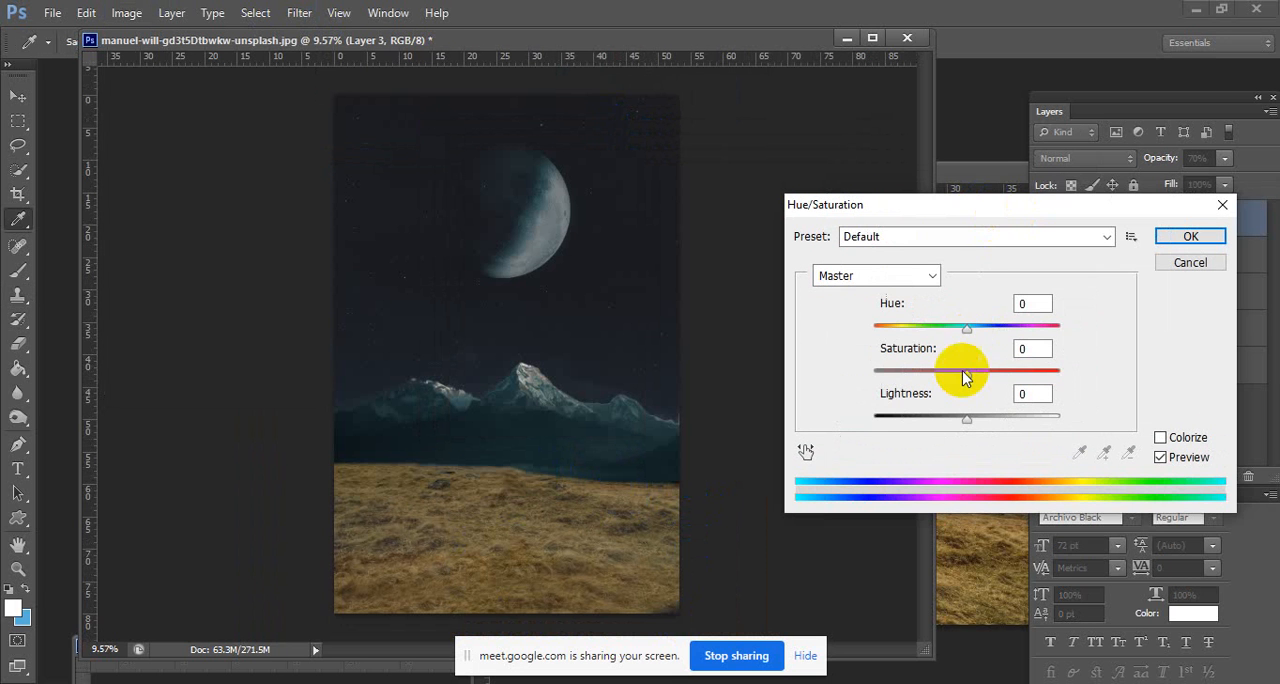
mouse_move(960, 338)
left_mouse_down()
mouse_move(891, 334)
mouse_move(965, 332)
left_mouse_up()
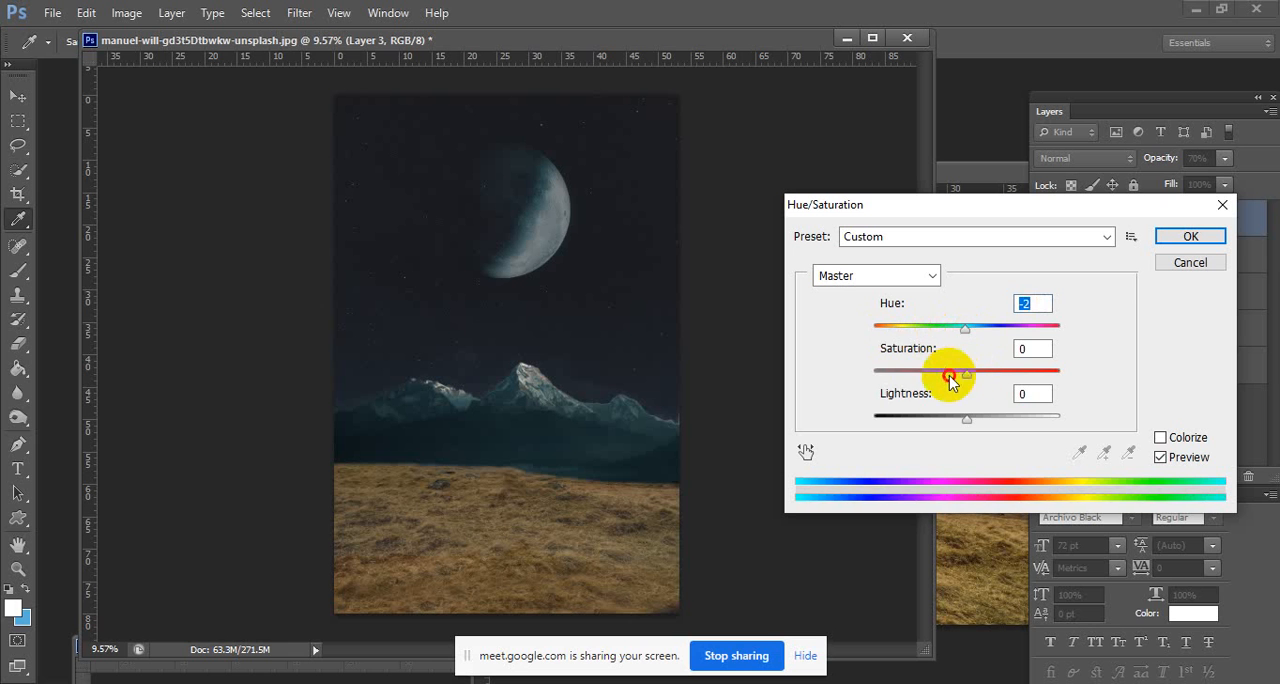
left_click_drag(946, 372, 917, 373)
left_click(930, 417)
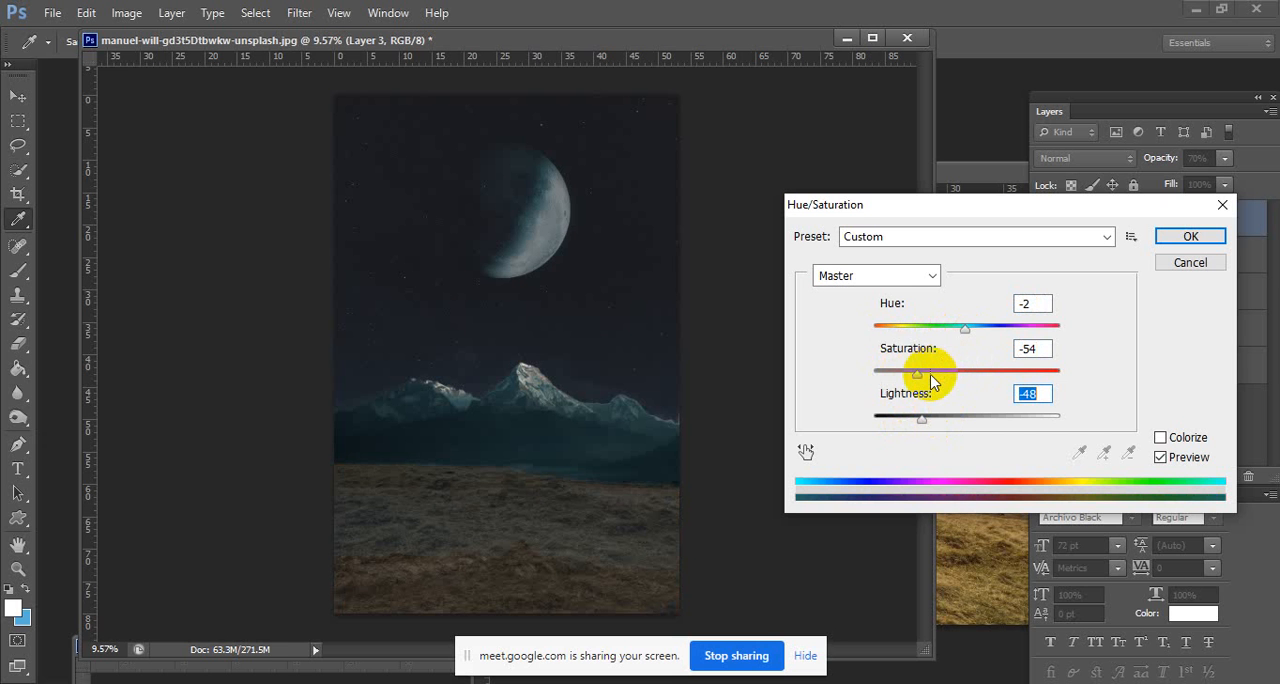
left_click_drag(930, 377, 904, 376)
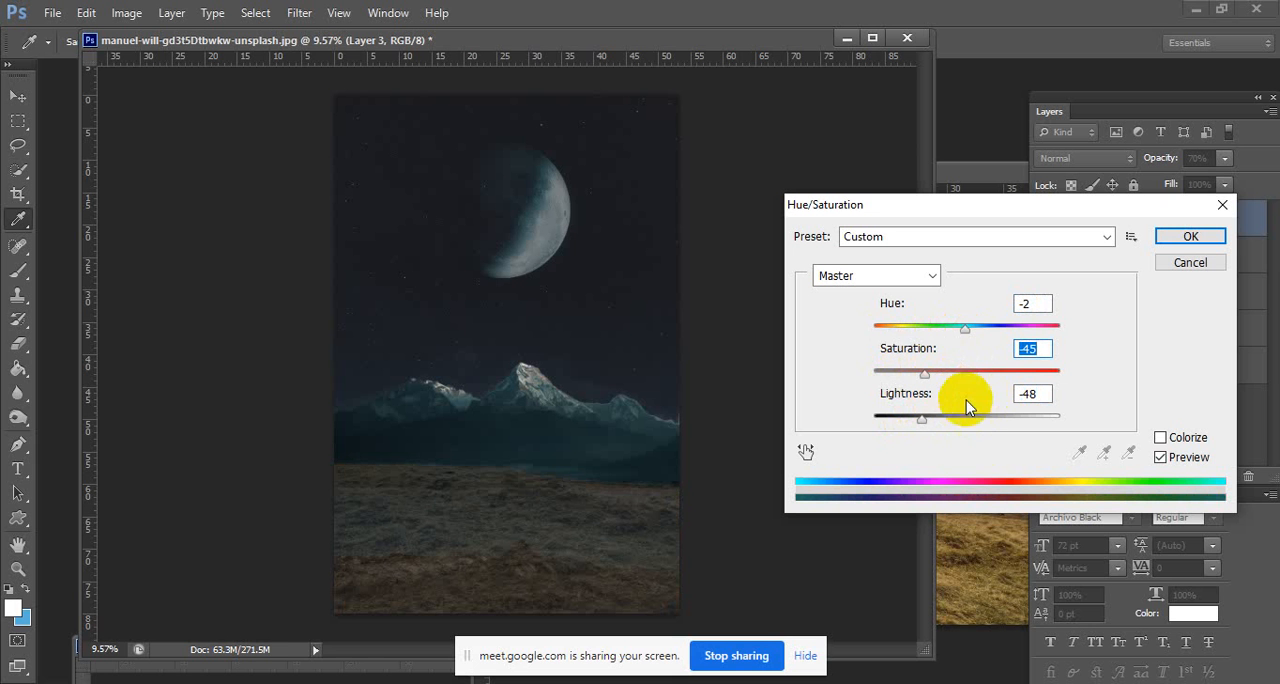
left_click(1183, 237)
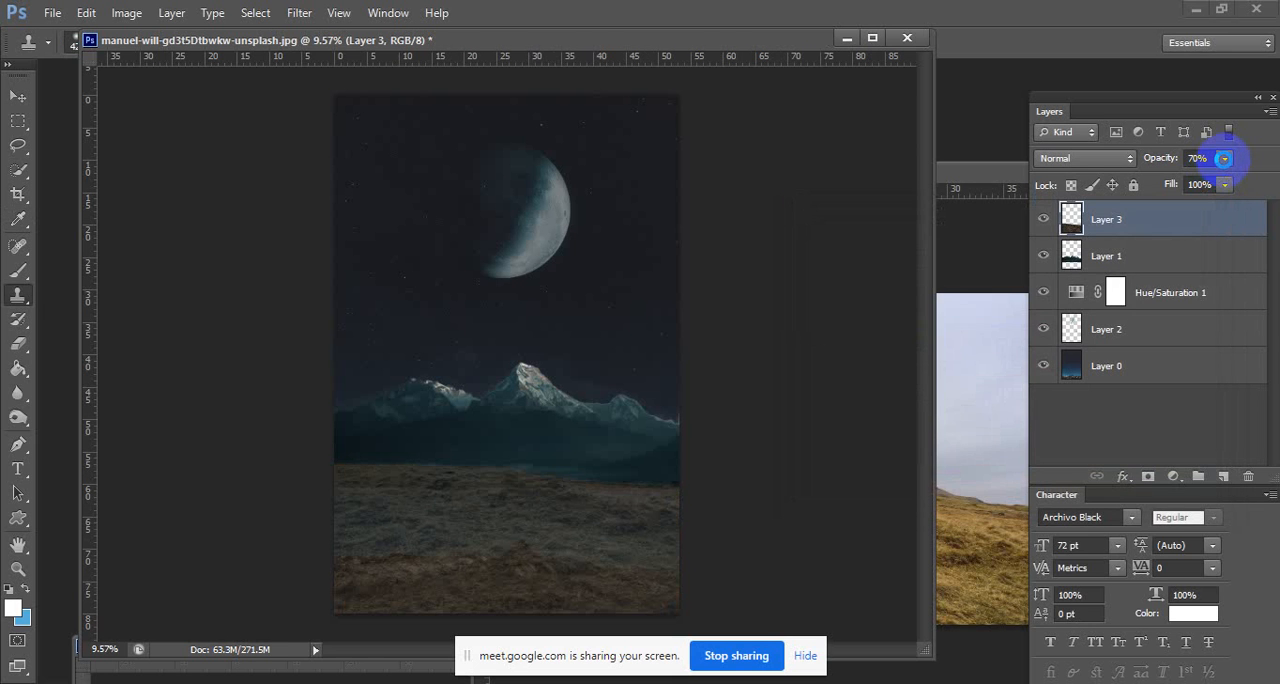
left_click_drag(1240, 188, 1278, 190)
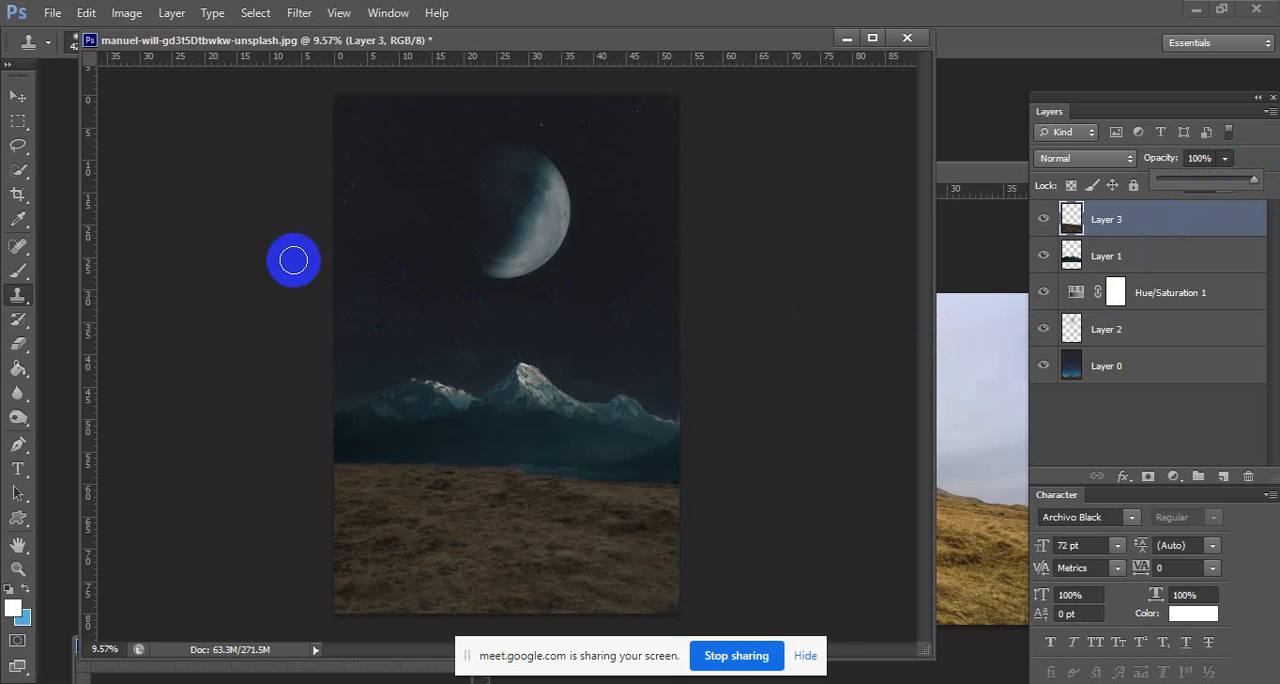
key("m")
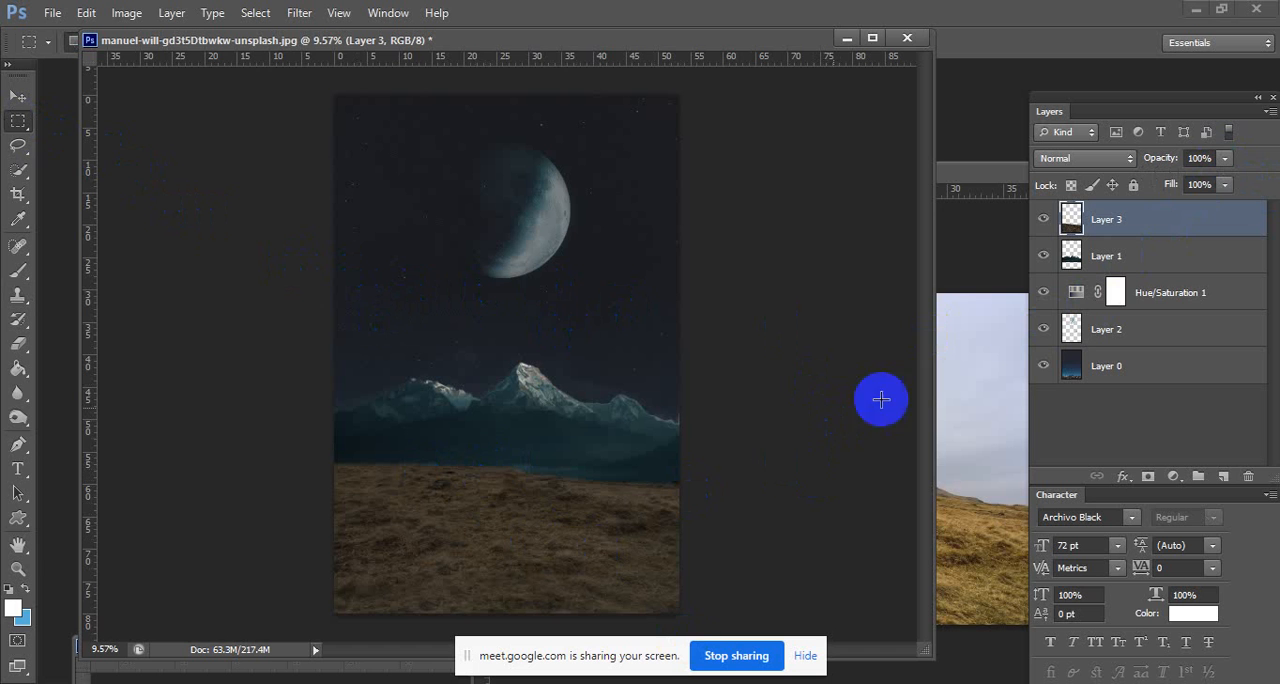
Move the hillside source photo out of the way, bring forward the photo of three off-road vehicles and frame its dark Jeep.
left_click(997, 268)
left_click_drag(909, 177, 557, 214)
left_click(901, 202)
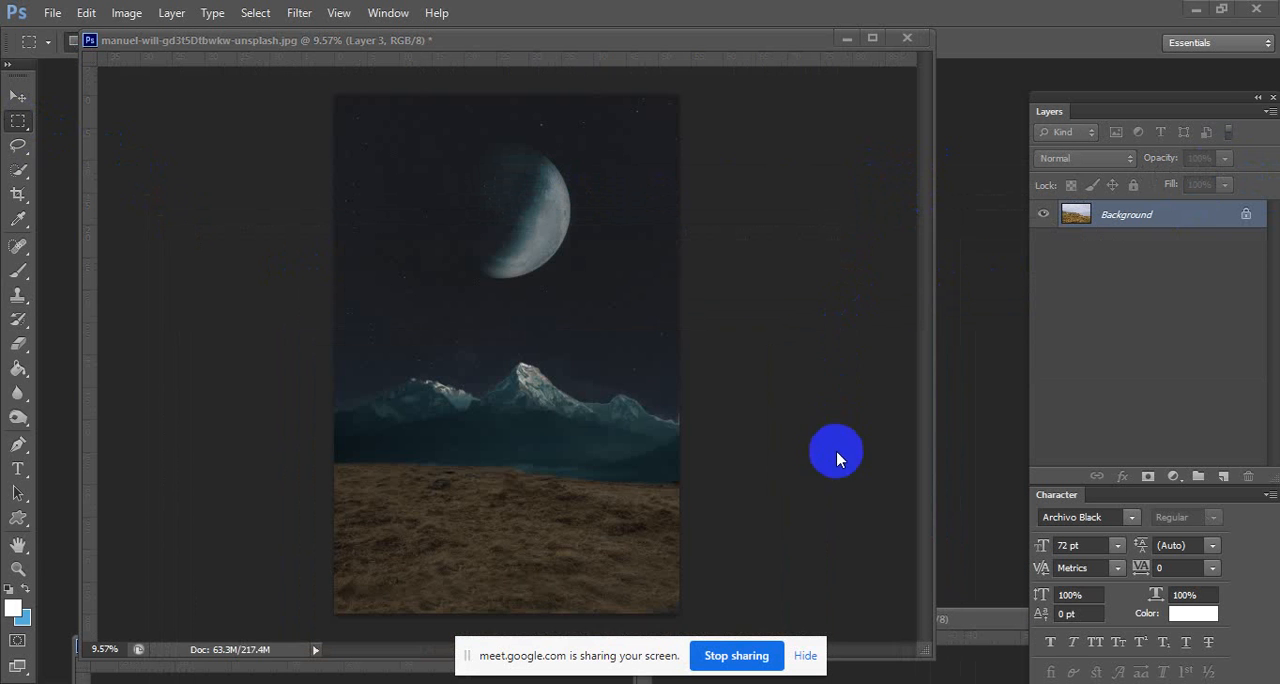
left_click_drag(965, 620, 645, 479)
left_click(288, 655)
left_click_drag(768, 485, 809, 551)
left_click_drag(337, 651, 500, 135)
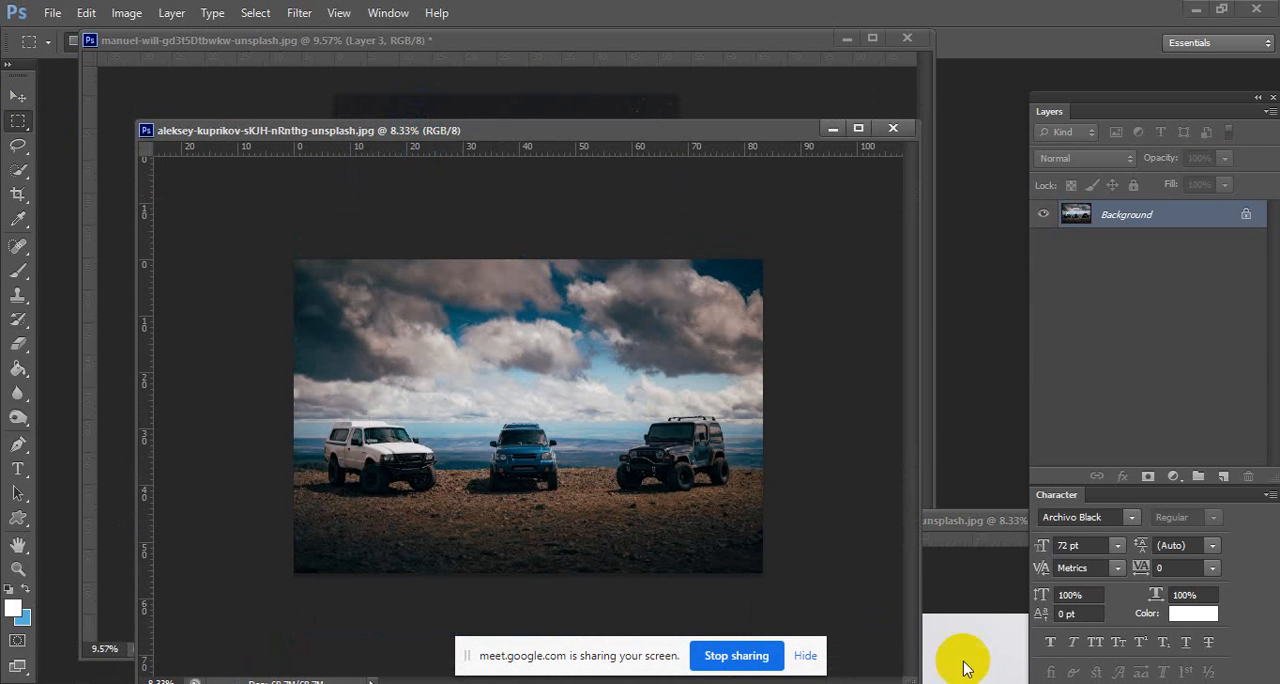
left_click_drag(713, 481, 827, 478)
left_click_drag(679, 355, 673, 379)
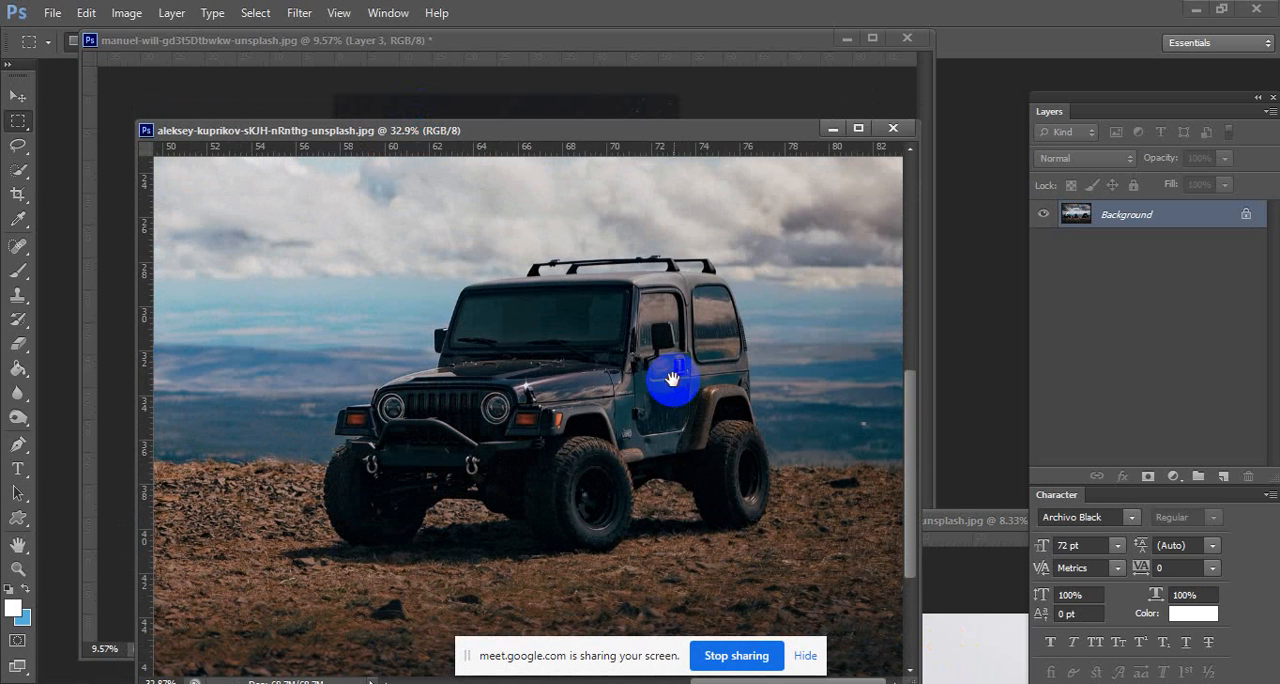
Select the dark Jeep, including its wheels, with Quick Selection and convert the locked Background to Layer 0.
left_click(21, 170)
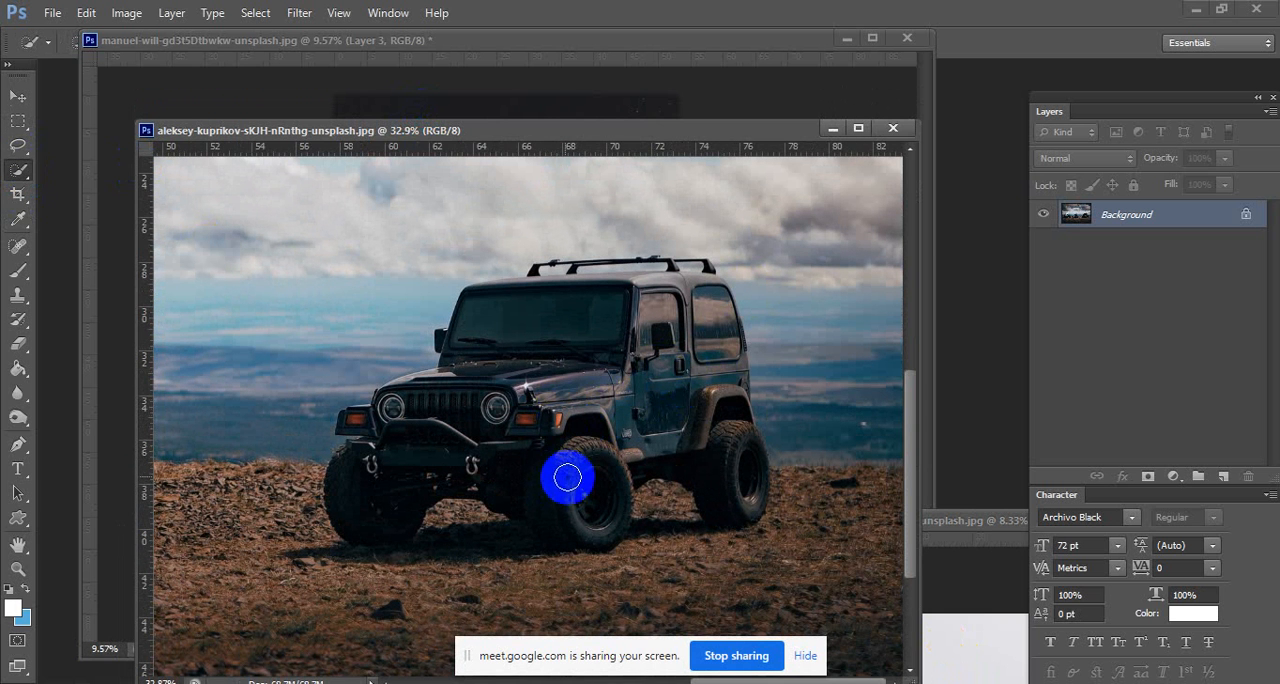
mouse_move(578, 492)
left_mouse_down()
mouse_move(563, 466)
mouse_move(609, 337)
mouse_move(667, 316)
mouse_move(674, 300)
left_mouse_up()
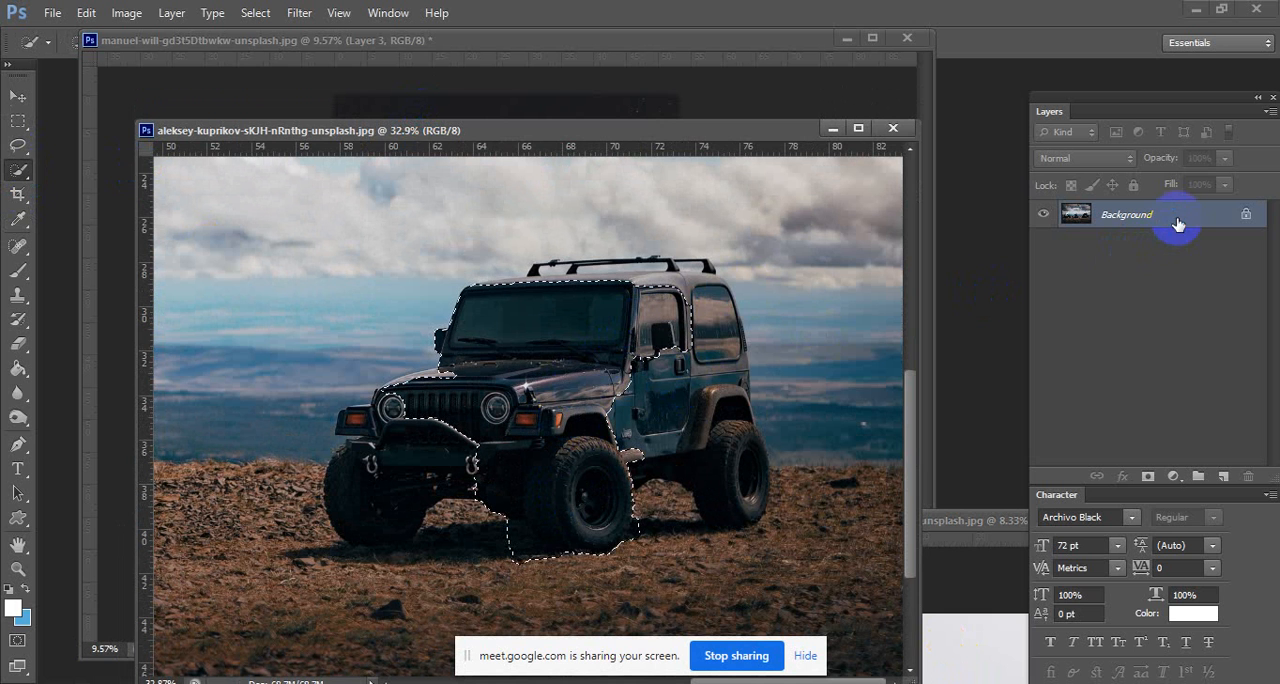
double_click(1168, 216)
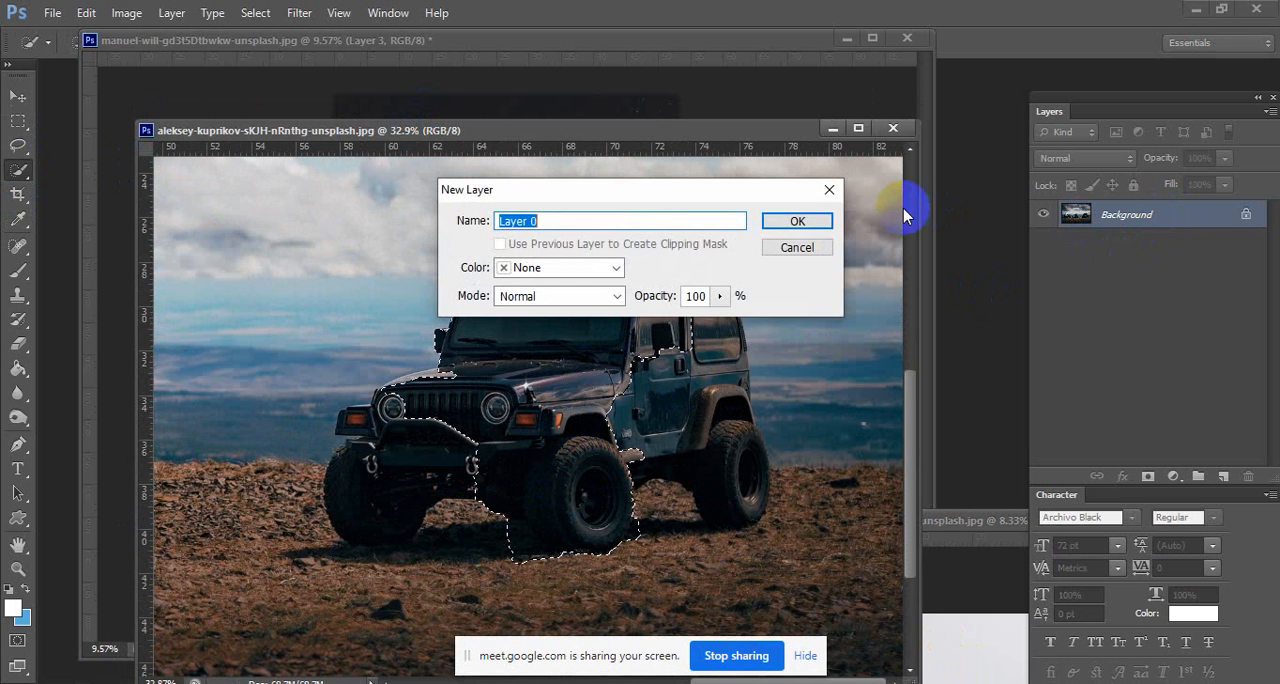
left_click(808, 221)
mouse_move(668, 298)
left_mouse_down()
mouse_move(683, 313)
mouse_move(634, 286)
mouse_move(560, 286)
mouse_move(682, 335)
mouse_move(737, 481)
left_mouse_up()
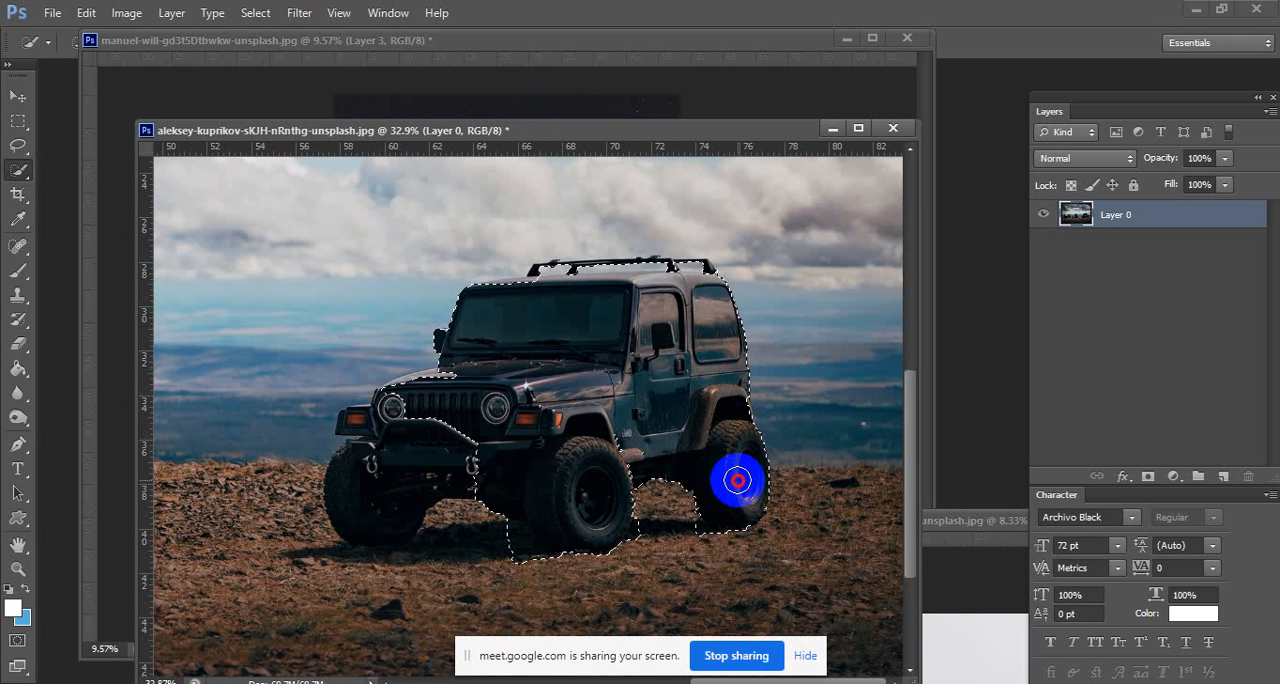
mouse_move(440, 468)
left_mouse_down()
mouse_move(450, 448)
mouse_move(370, 489)
left_mouse_up()
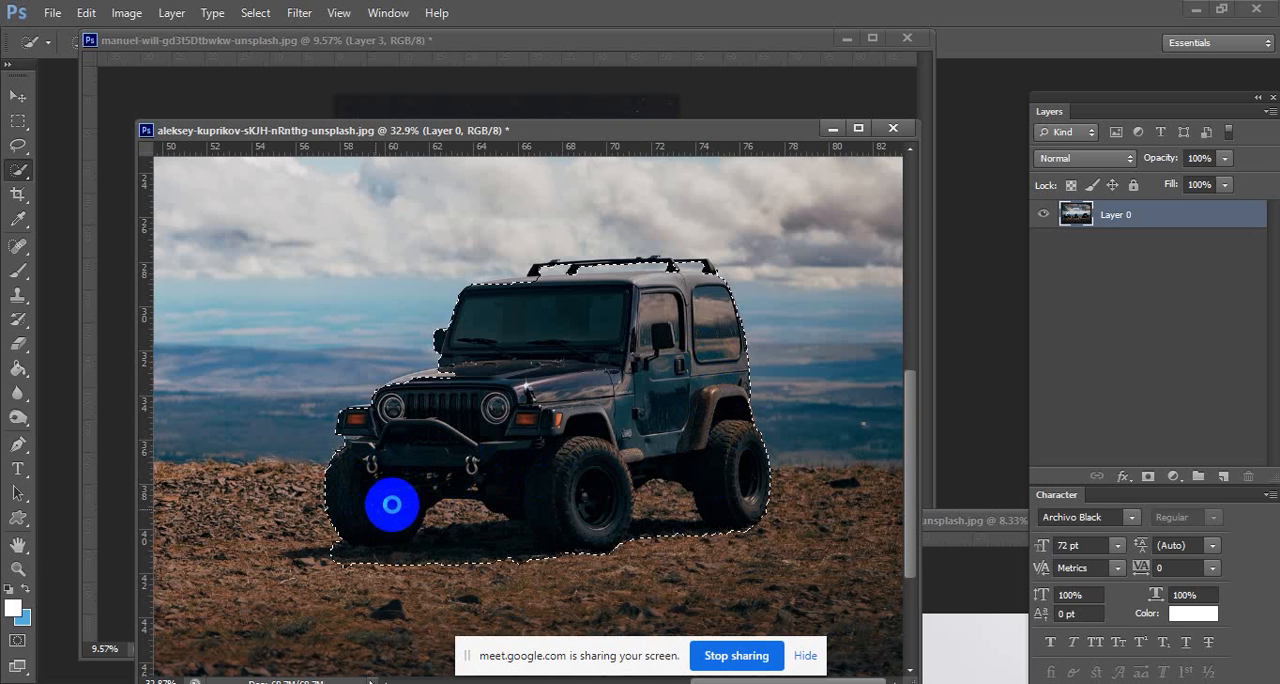
left_click_drag(546, 463, 452, 449)
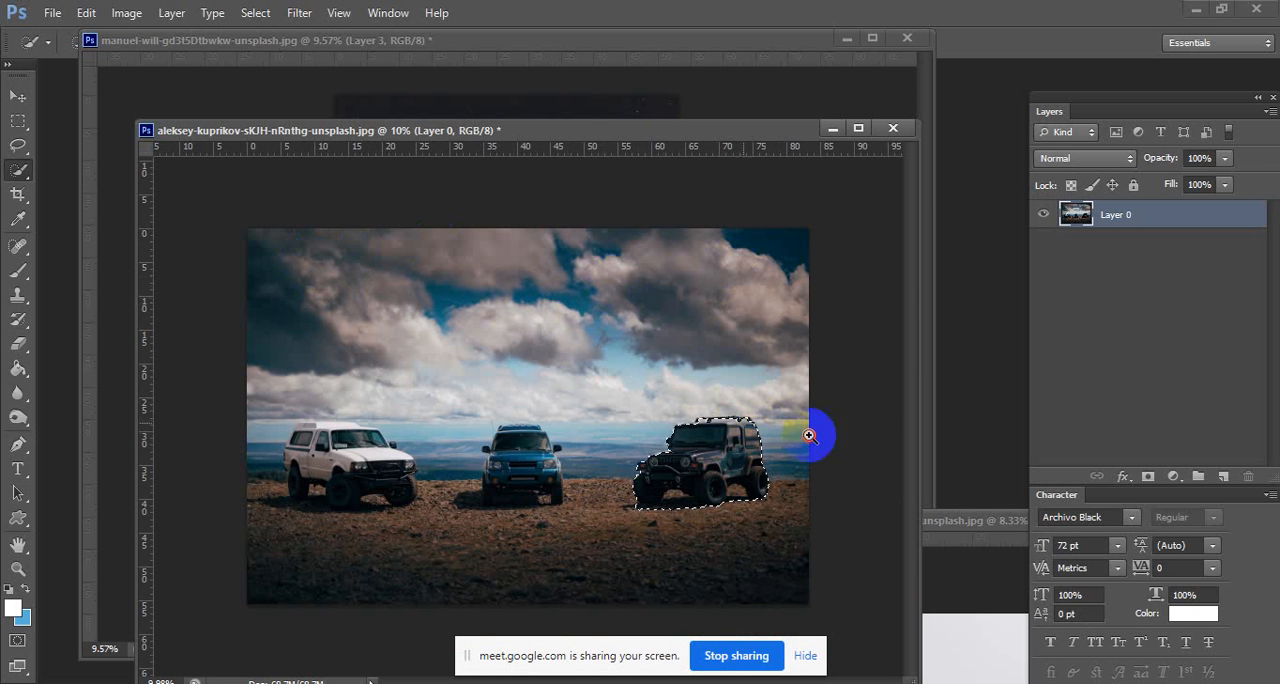
Add the roof-rack supports and the gaps beneath the rack to the Jeep selection.
scroll(808, 435, "up", 10)
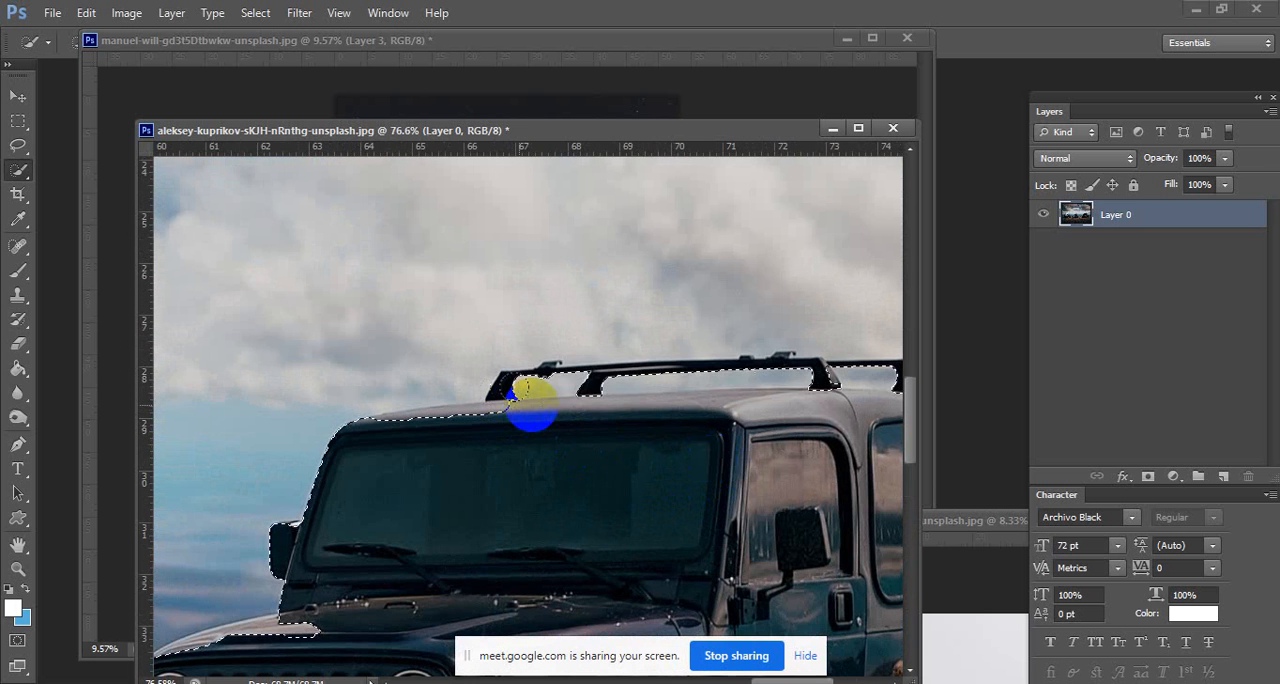
left_click(531, 402)
left_click_drag(608, 401, 620, 397)
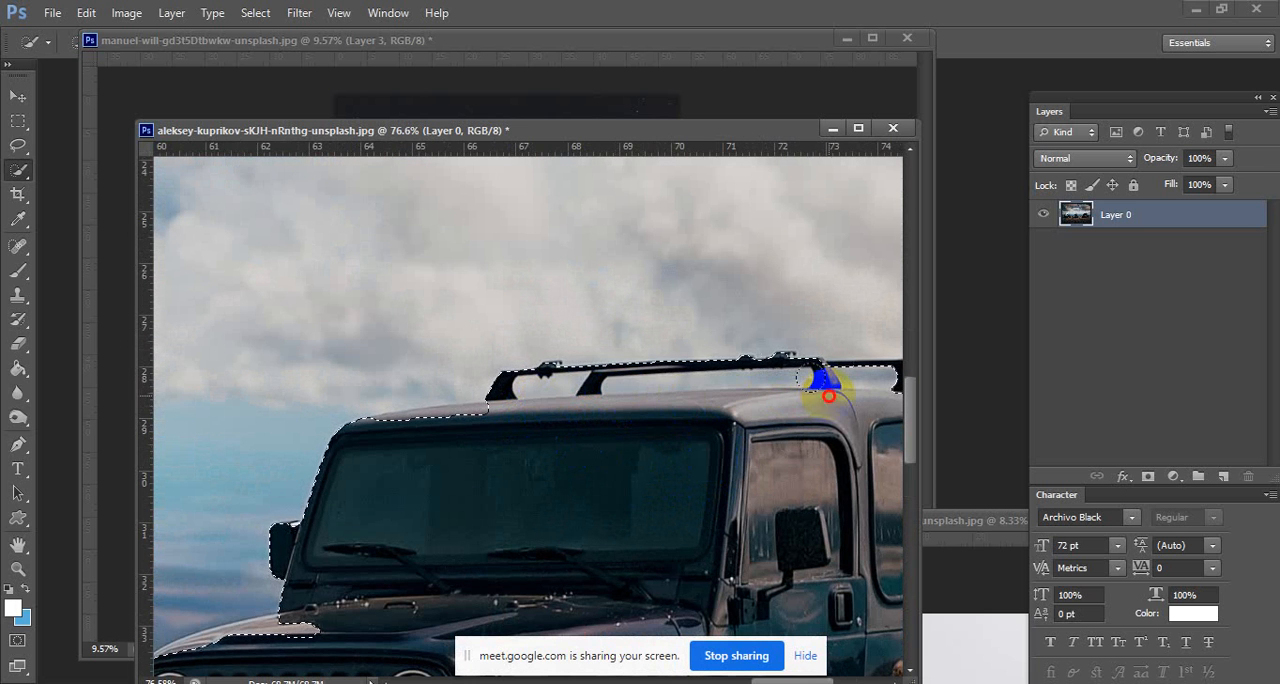
left_click_drag(838, 398, 760, 352)
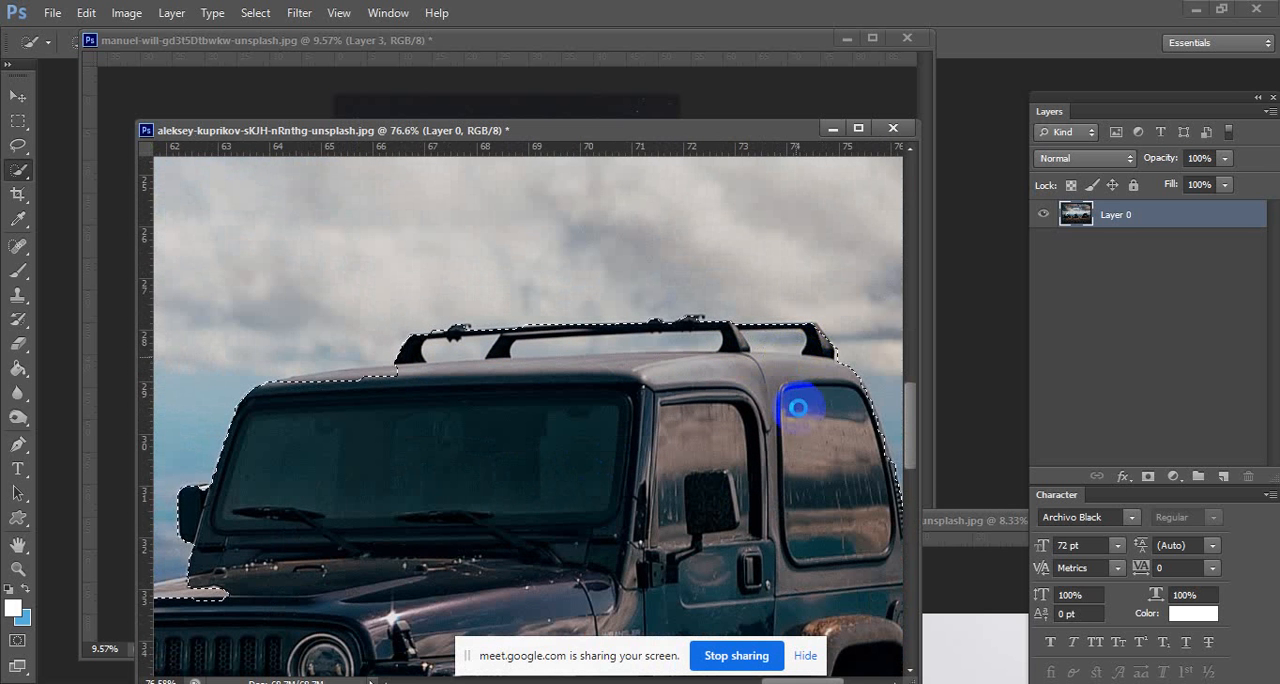
Refine the selection at the Jeep's front tyre with the Lasso, adding the tyre edge and excluding the background gap under the fender.
left_click_drag(819, 440, 660, 168)
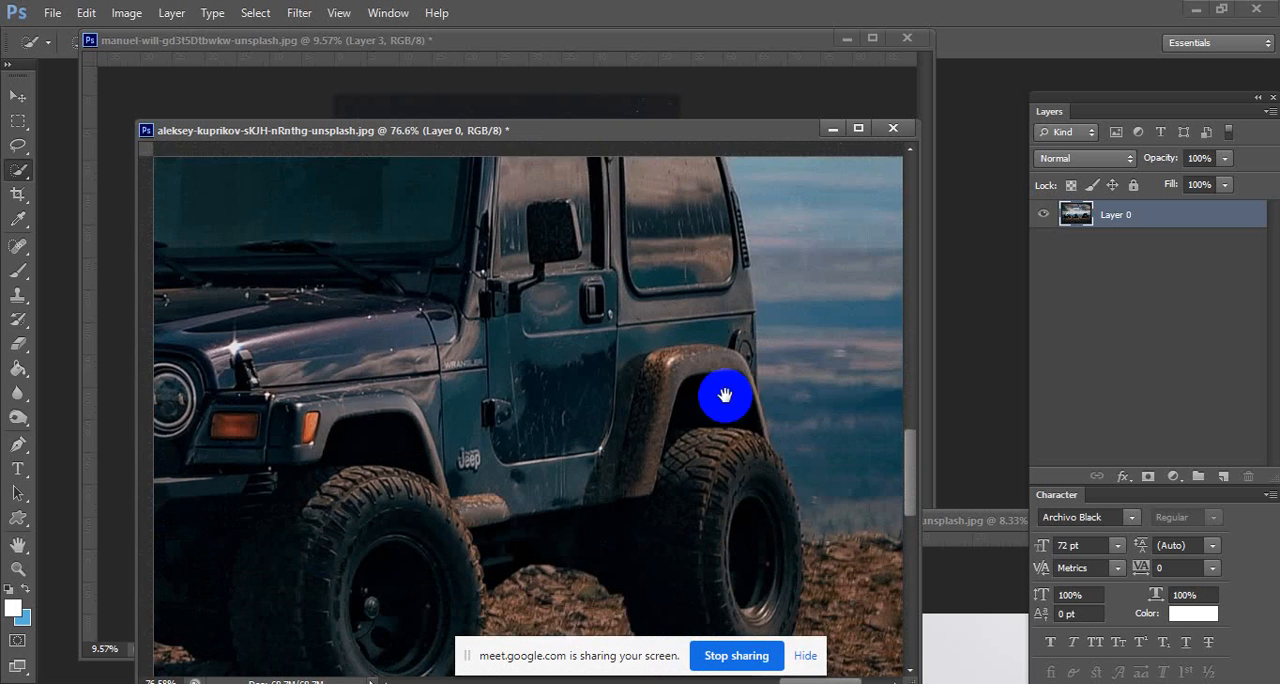
mouse_move(647, 444)
left_mouse_down()
mouse_move(706, 346)
mouse_move(749, 306)
left_mouse_up()
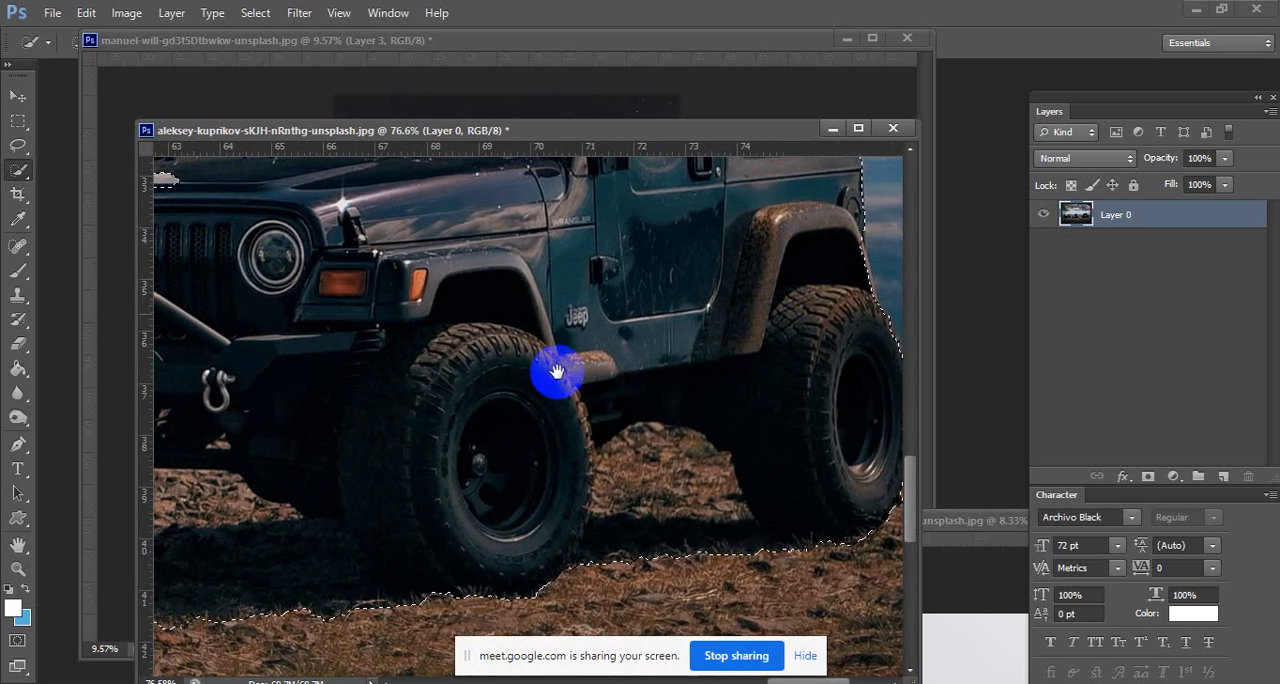
left_click_drag(551, 369, 688, 382)
left_click_drag(250, 380, 537, 391)
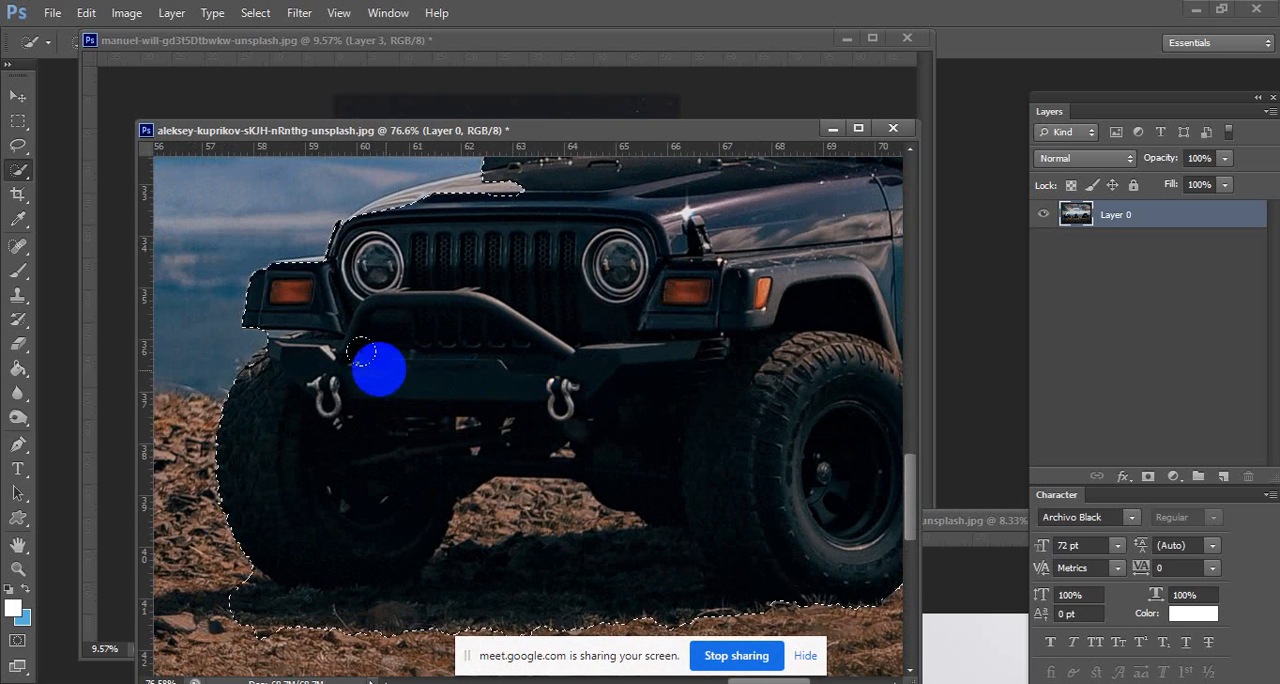
left_click(20, 172)
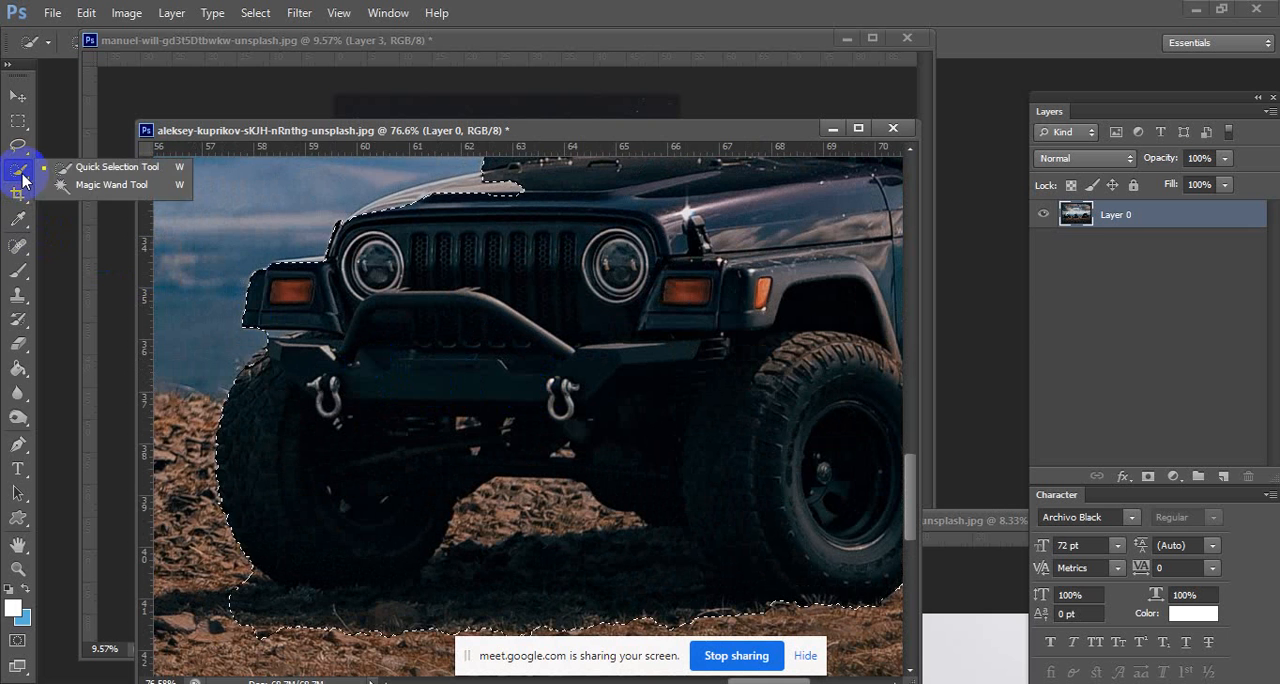
left_click(18, 146)
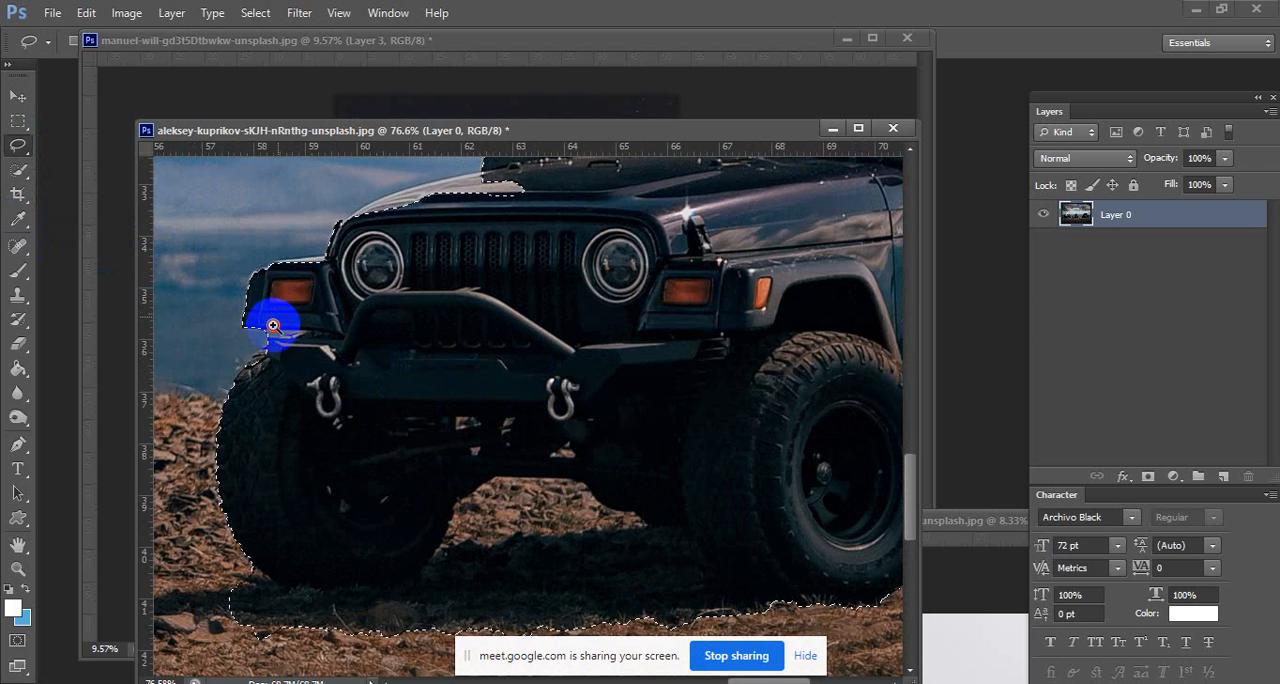
mouse_move(270, 324)
left_mouse_down()
mouse_move(345, 340)
mouse_move(347, 376)
mouse_move(390, 420)
mouse_move(312, 418)
left_mouse_up()
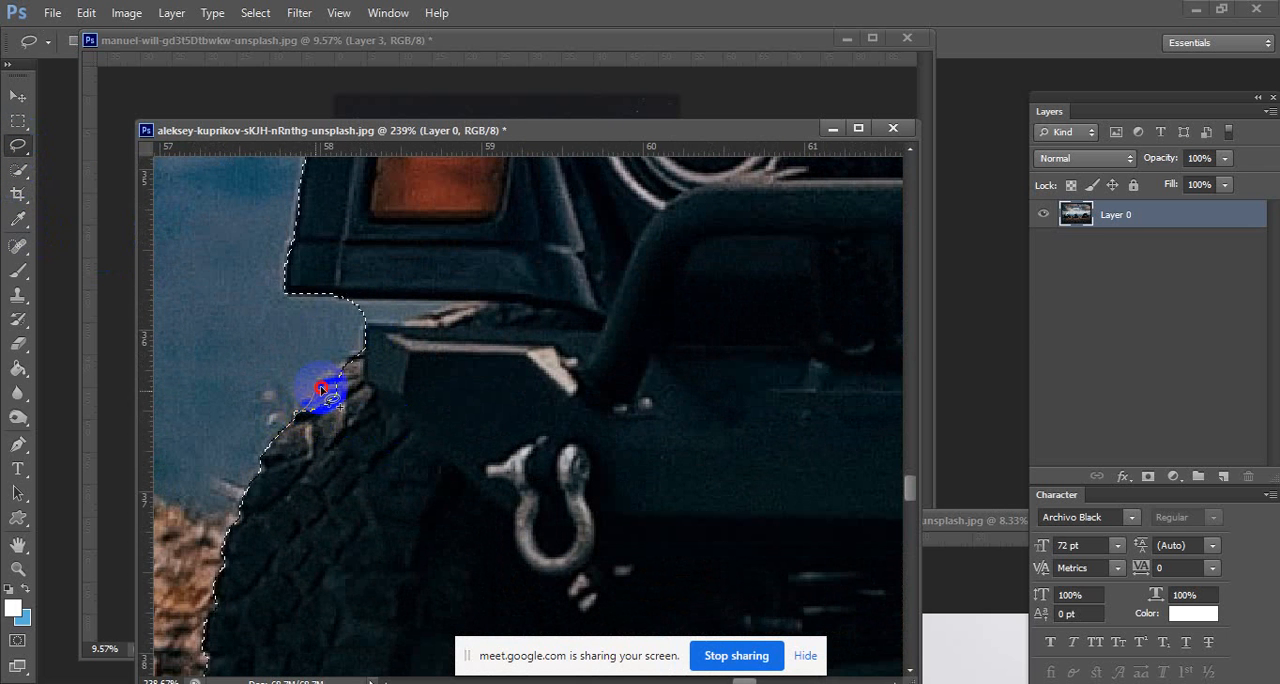
mouse_move(350, 362)
left_mouse_down()
mouse_move(405, 351)
mouse_move(398, 391)
mouse_move(372, 330)
left_mouse_up()
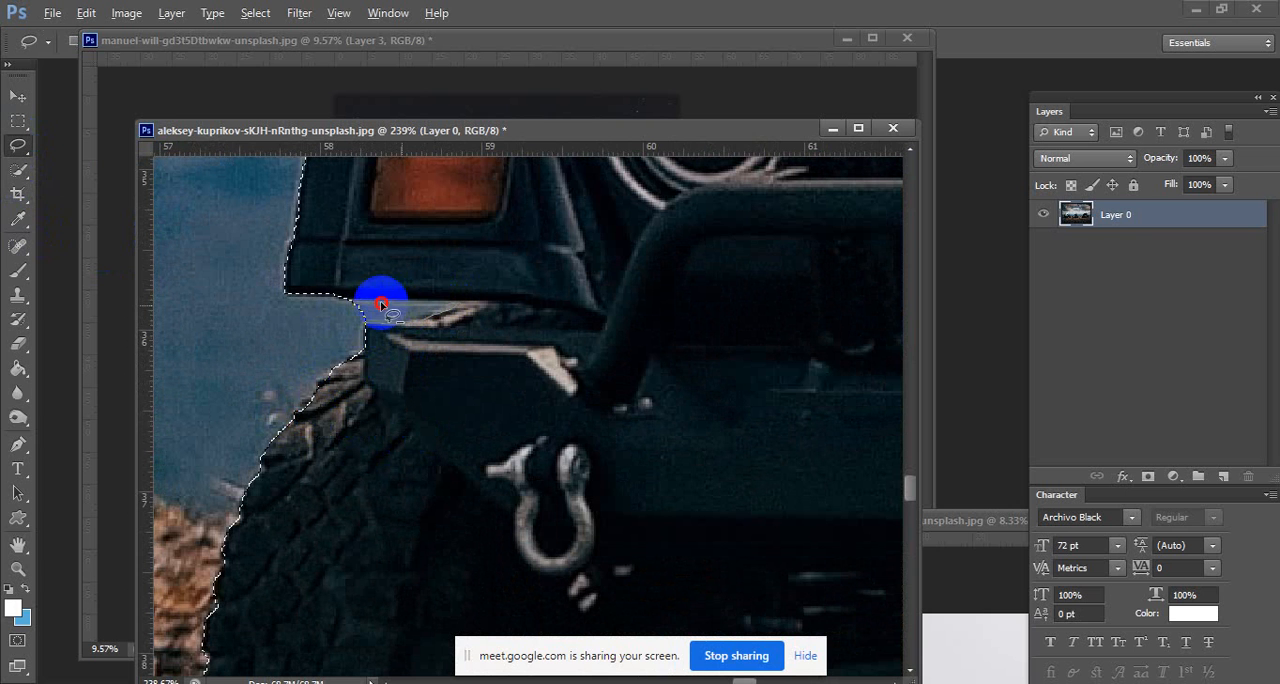
left_click_drag(375, 295, 377, 297)
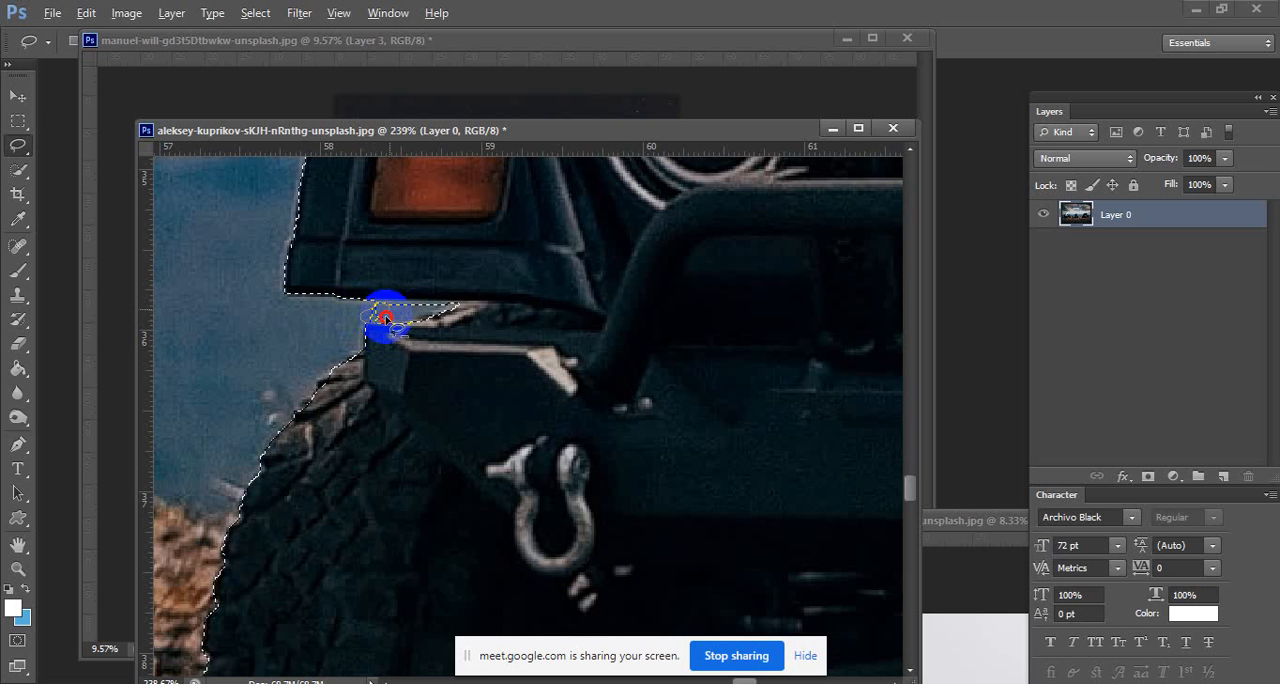
left_click_drag(386, 318, 366, 325)
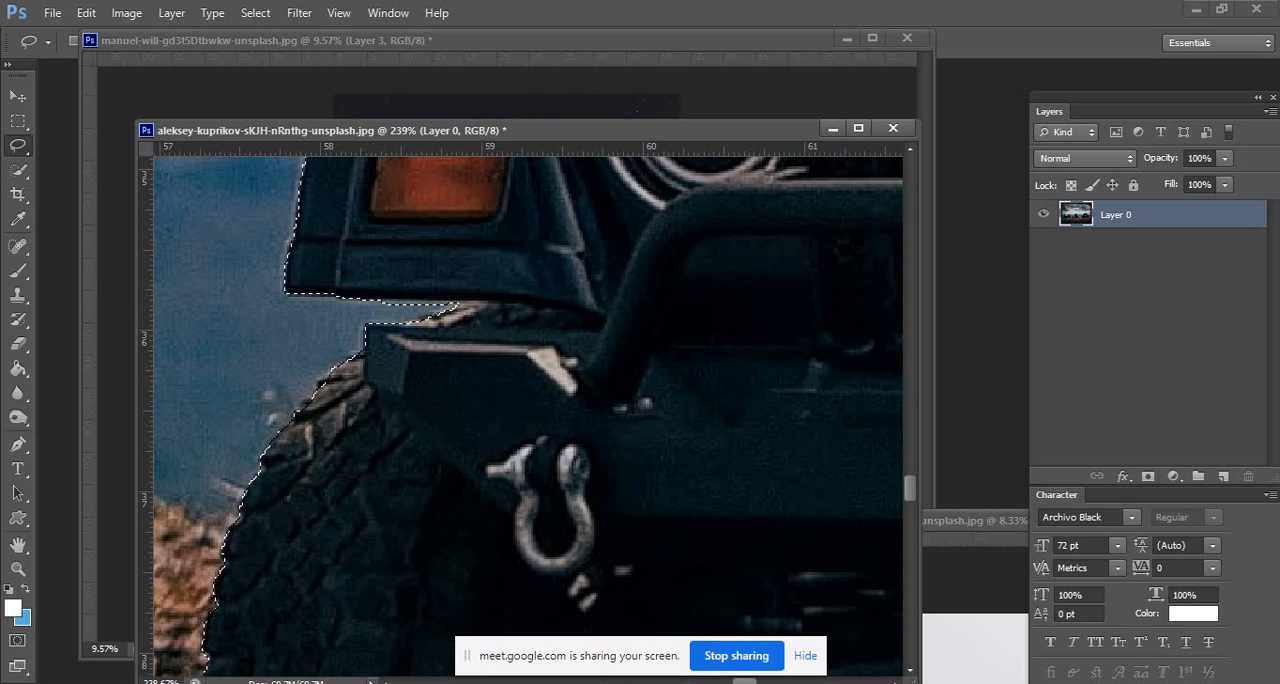
Switch to the Google Meet window, admit the waiting participant to the class and return to Photoshop.
left_click(714, 683)
left_click(684, 678)
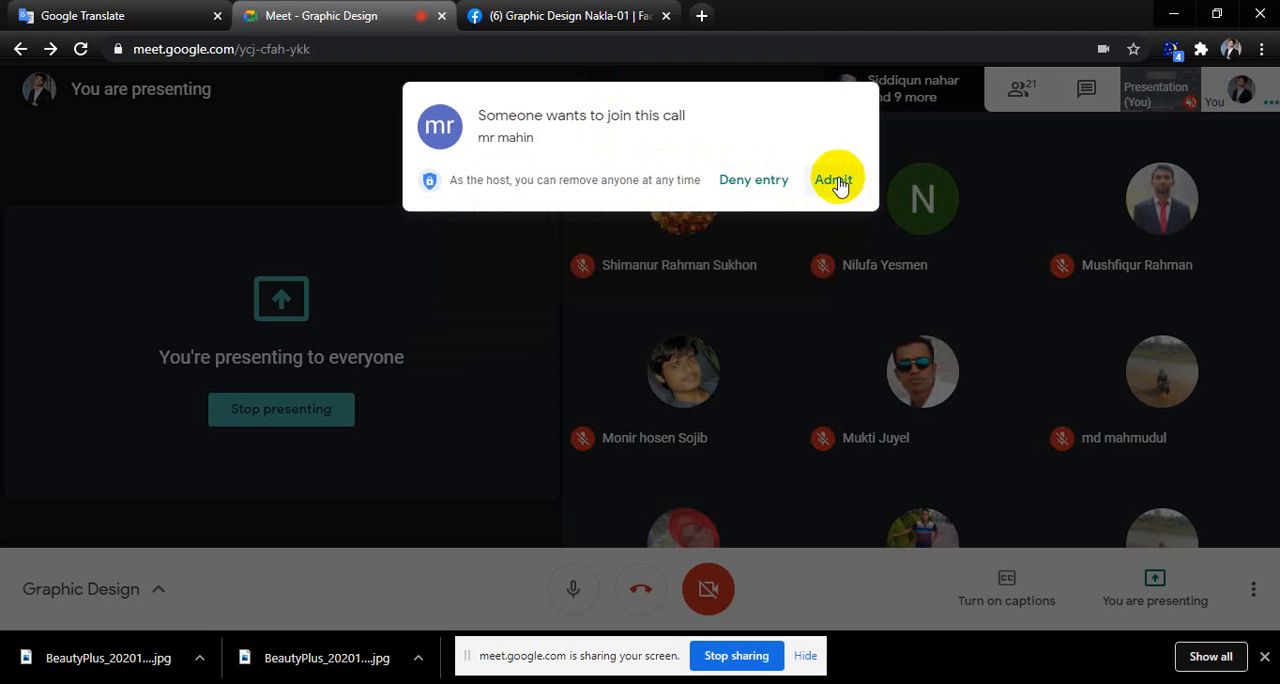
left_click(834, 186)
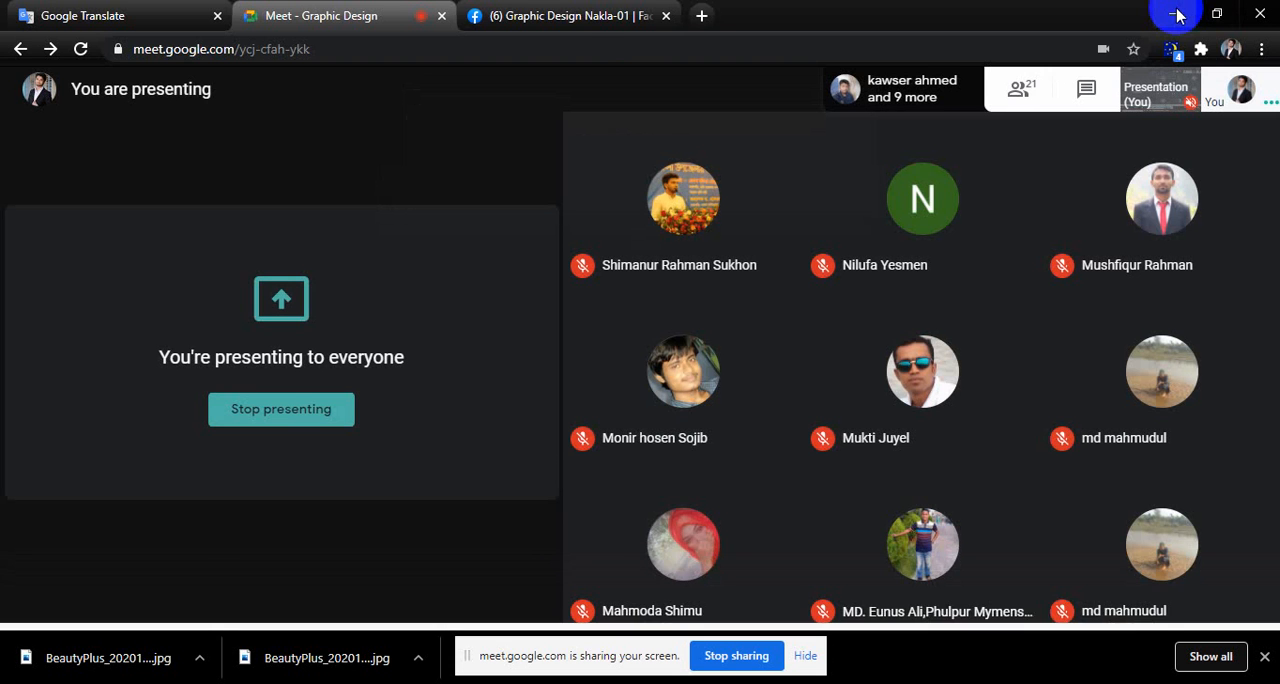
left_click(1174, 14)
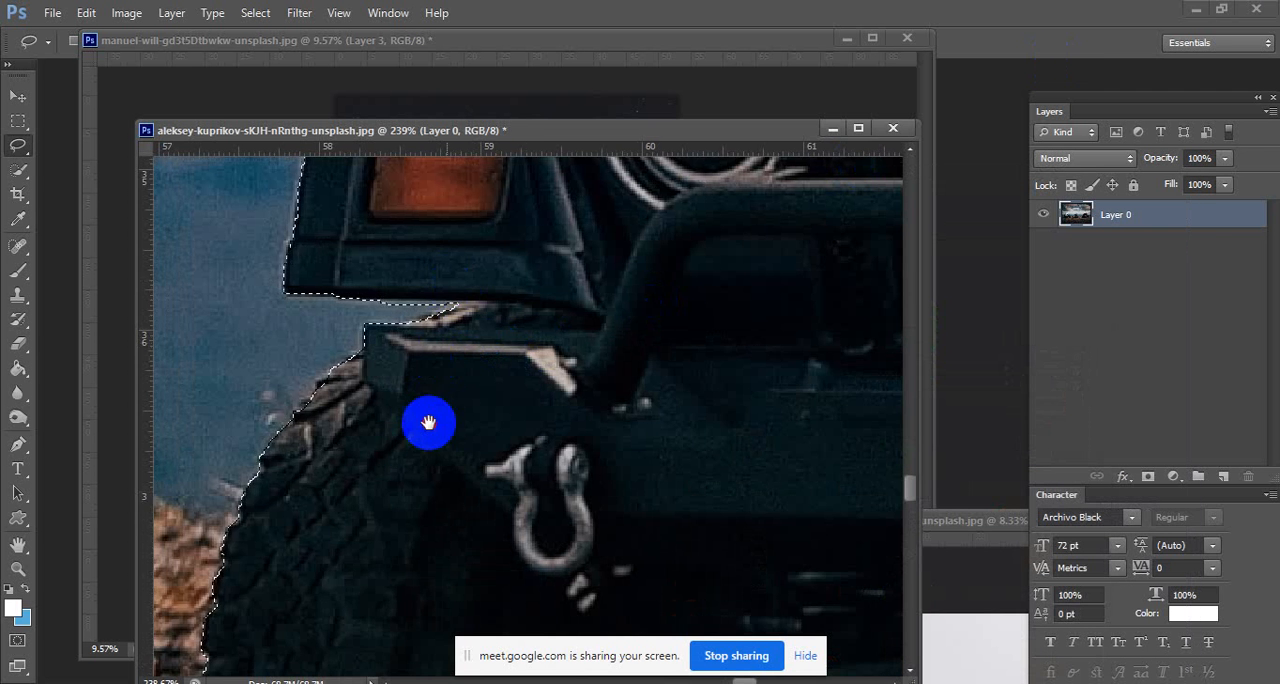
Add the pale upper edge of the Jeep's hood above the headlight, back to the windshield base, to the Lasso selection.
left_click_drag(429, 423, 406, 546)
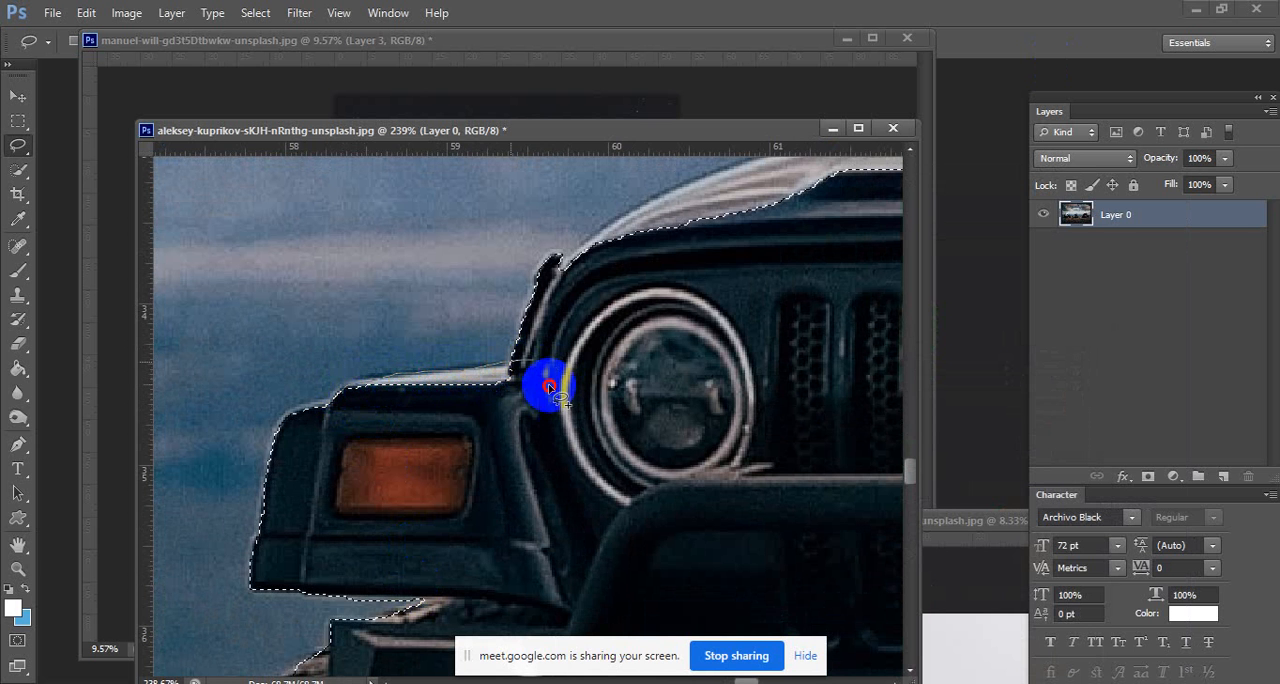
left_click_drag(625, 384, 523, 457)
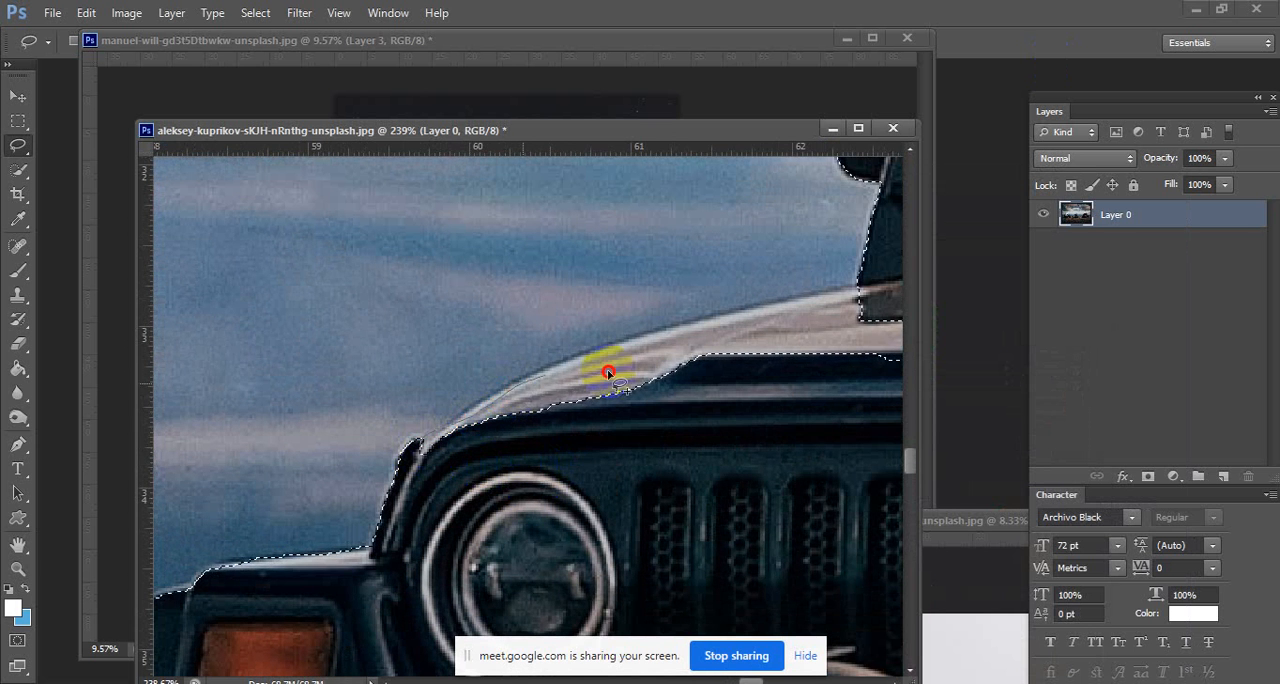
mouse_move(607, 372)
left_mouse_down()
mouse_move(497, 529)
mouse_move(425, 460)
left_mouse_up()
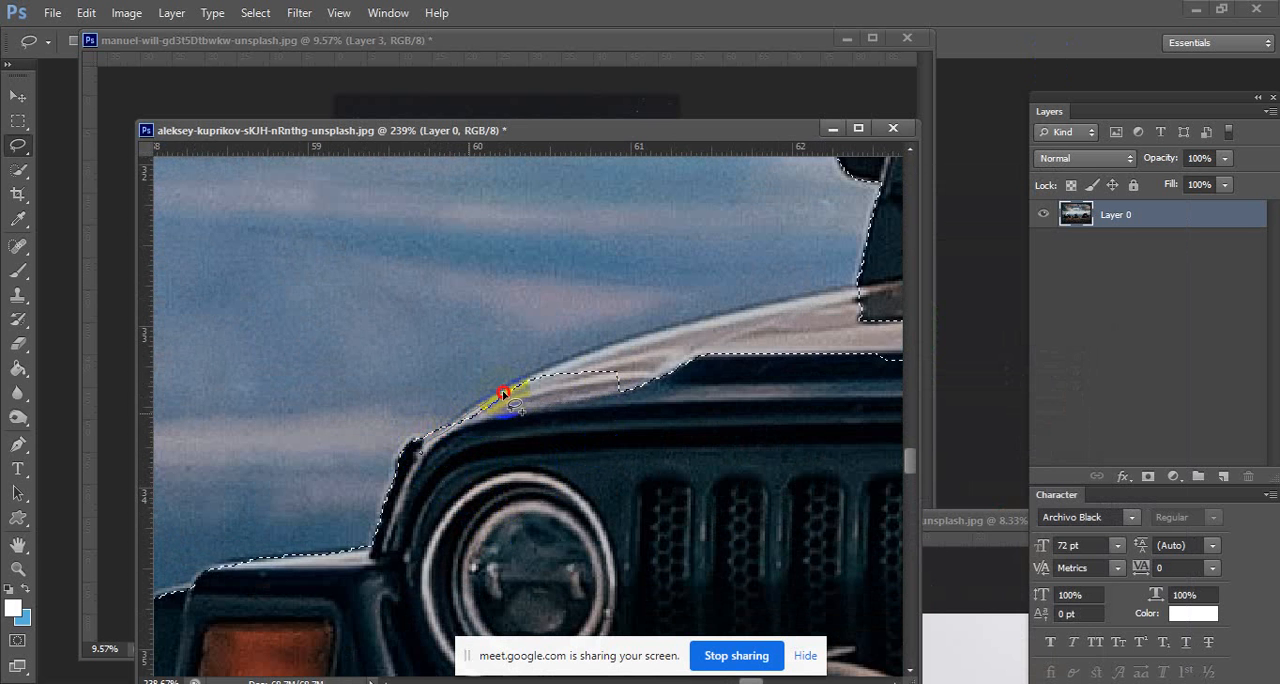
left_click_drag(721, 346, 638, 410)
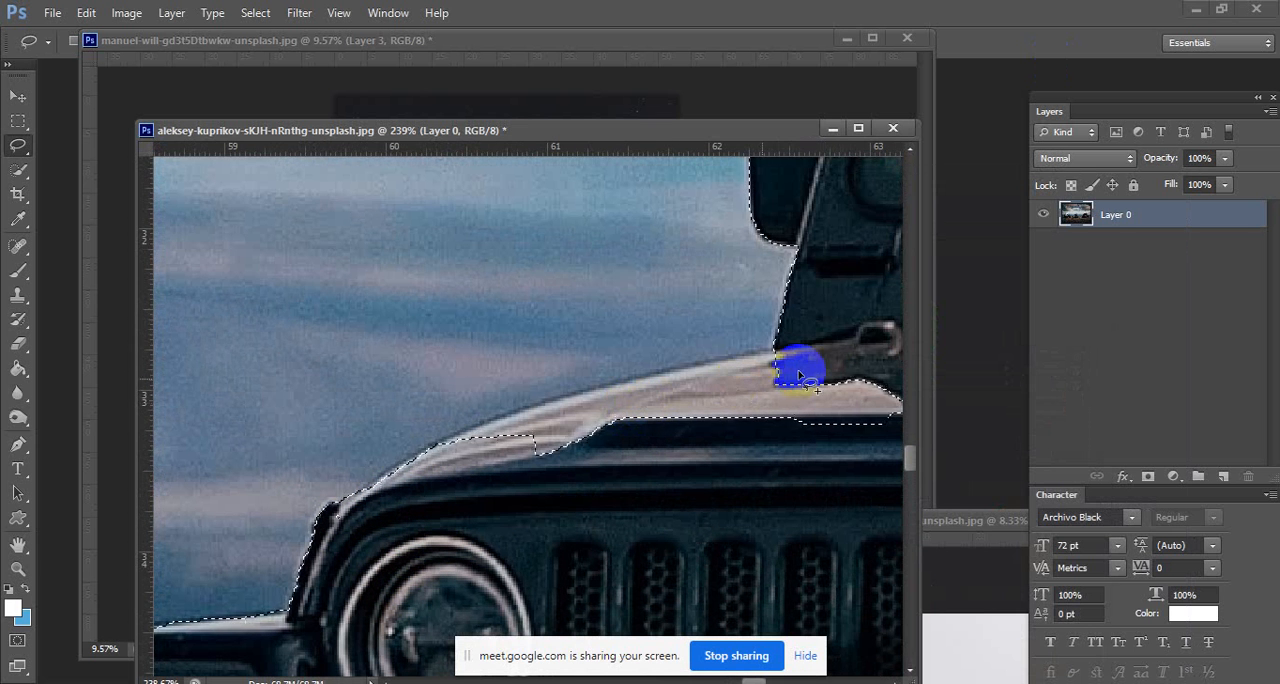
left_click_drag(803, 368, 803, 345)
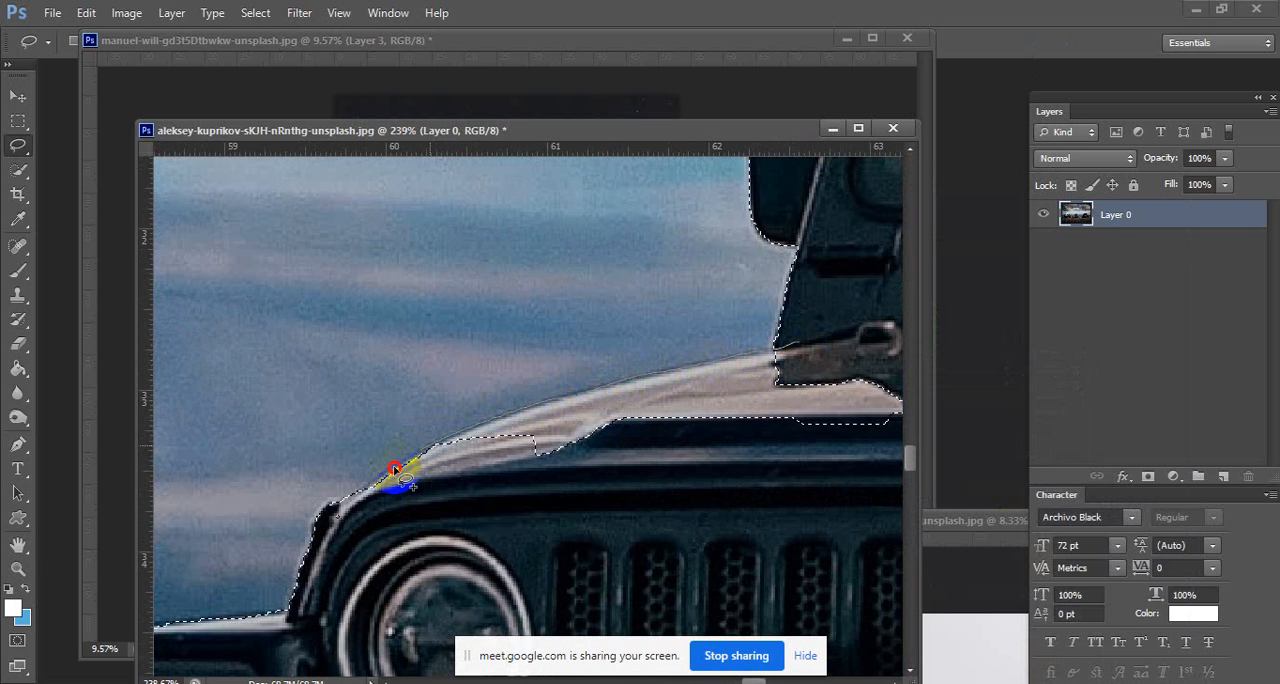
mouse_move(397, 478)
left_mouse_down()
mouse_move(720, 521)
mouse_move(886, 435)
mouse_move(809, 329)
mouse_move(827, 380)
mouse_move(731, 372)
left_mouse_up()
Add the pale strip along the Jeep's roof edge above the windshield to the Lasso selection.
left_click_drag(811, 350, 733, 577)
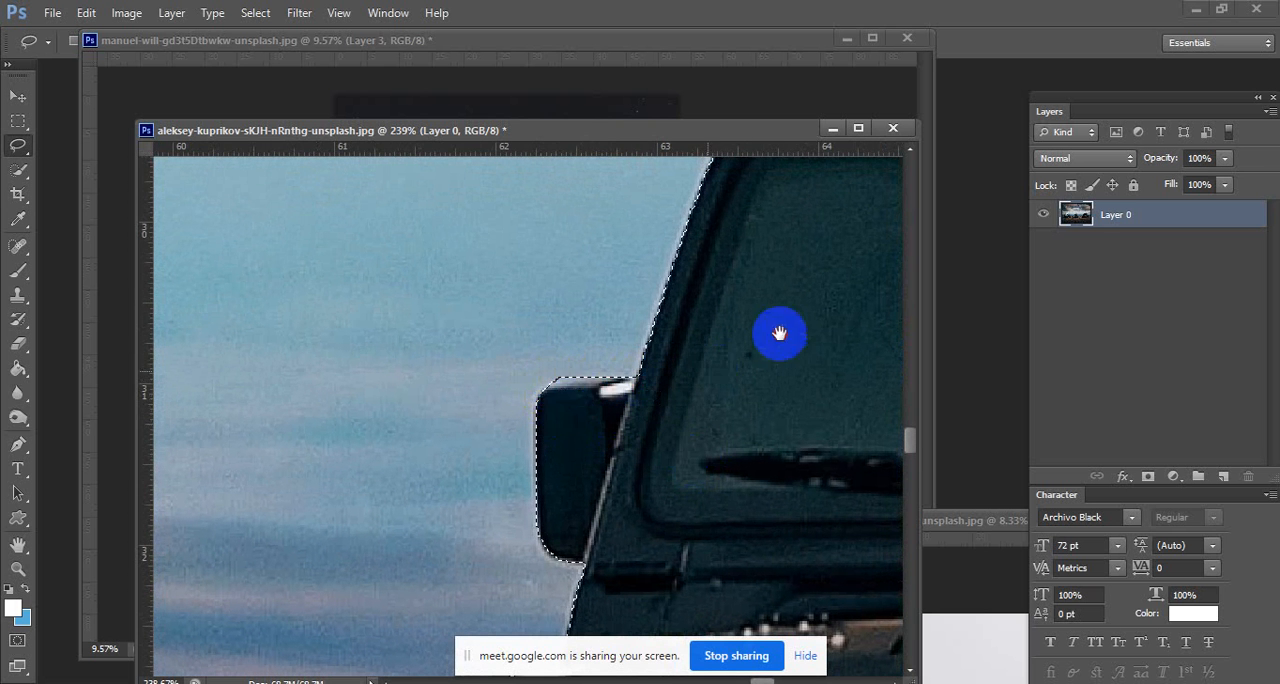
left_click_drag(777, 335, 657, 538)
left_click_drag(682, 418, 420, 486)
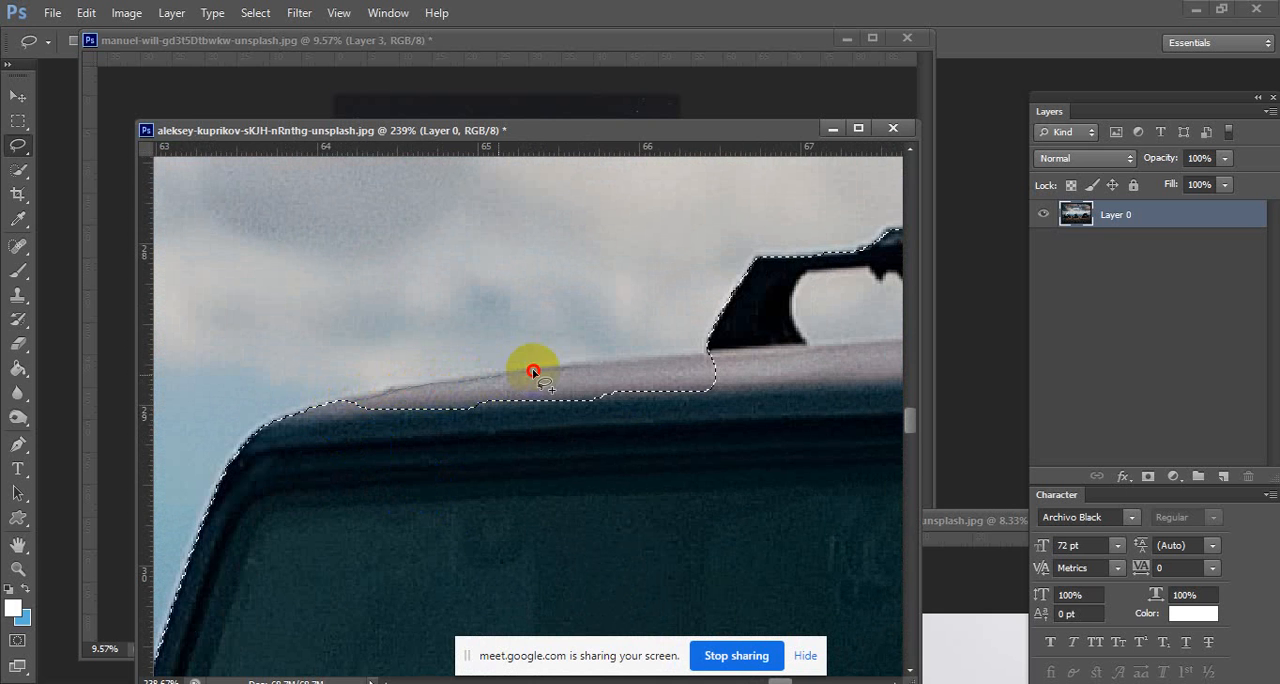
mouse_move(653, 357)
left_mouse_down()
mouse_move(738, 352)
mouse_move(767, 377)
mouse_move(396, 509)
mouse_move(333, 440)
left_mouse_up()
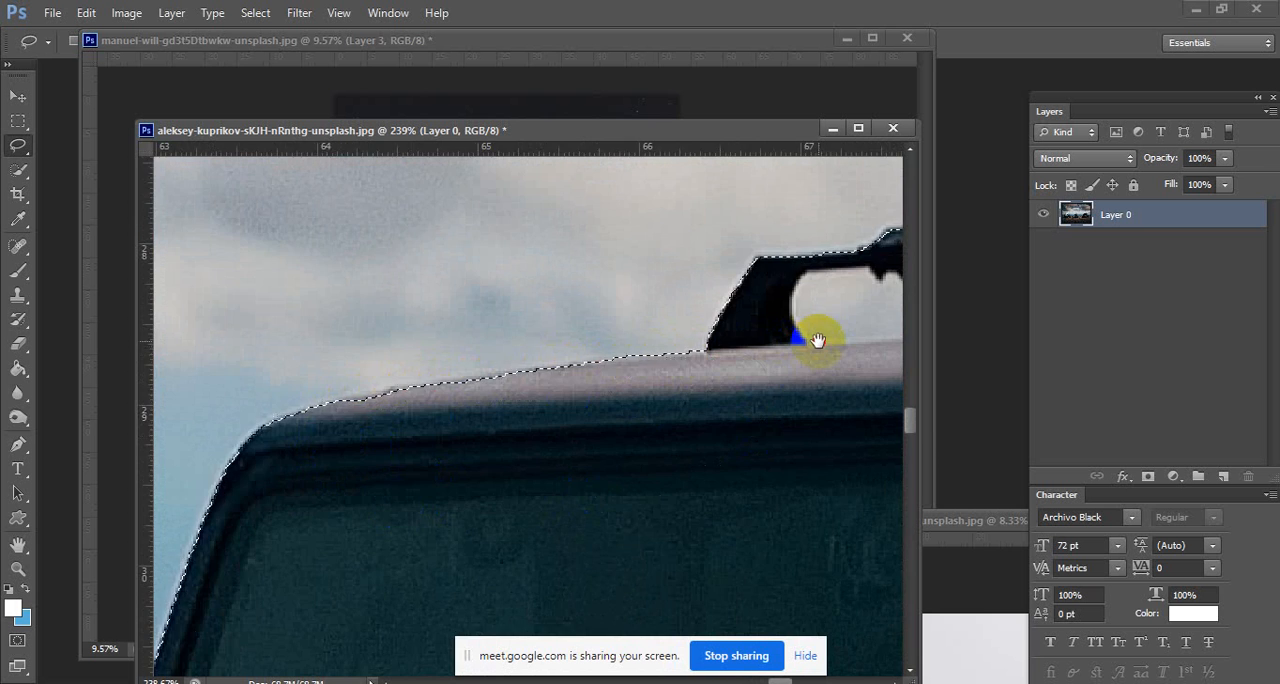
Refine the selection along the front crossbar of the roof rack, including its small hooked clip.
left_click_drag(817, 340, 409, 480)
left_click_drag(483, 400, 449, 396)
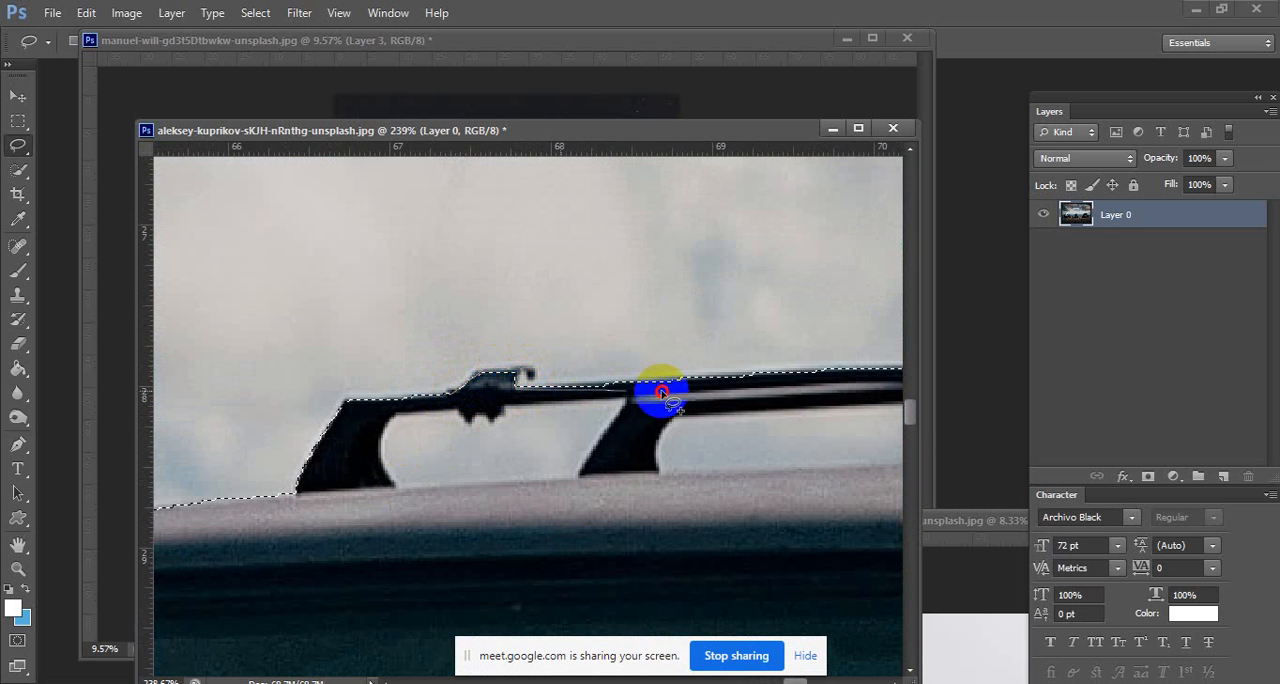
left_click_drag(733, 429, 507, 439)
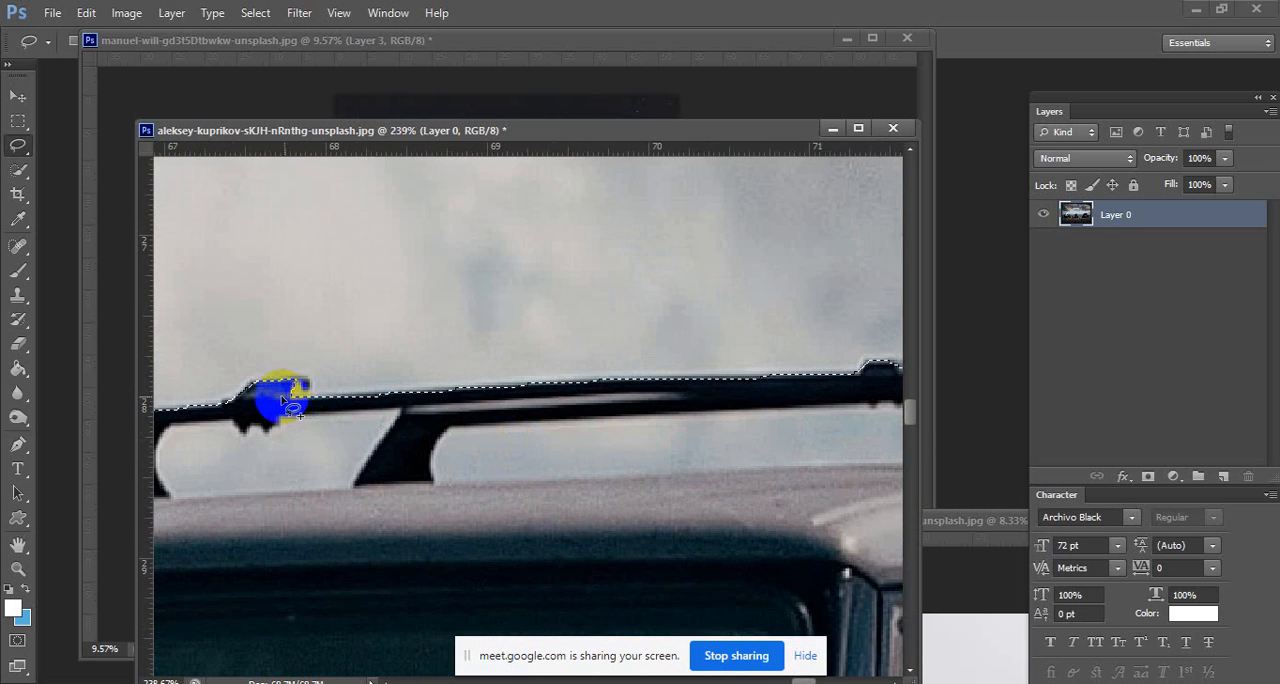
mouse_move(284, 398)
left_mouse_down()
mouse_move(869, 366)
mouse_move(815, 399)
mouse_move(432, 442)
left_mouse_up()
left_click_drag(299, 423, 302, 419)
Add the two small fittings near the crossbar's far end, including the hook, to the Jeep selection.
left_click_drag(860, 441, 597, 457)
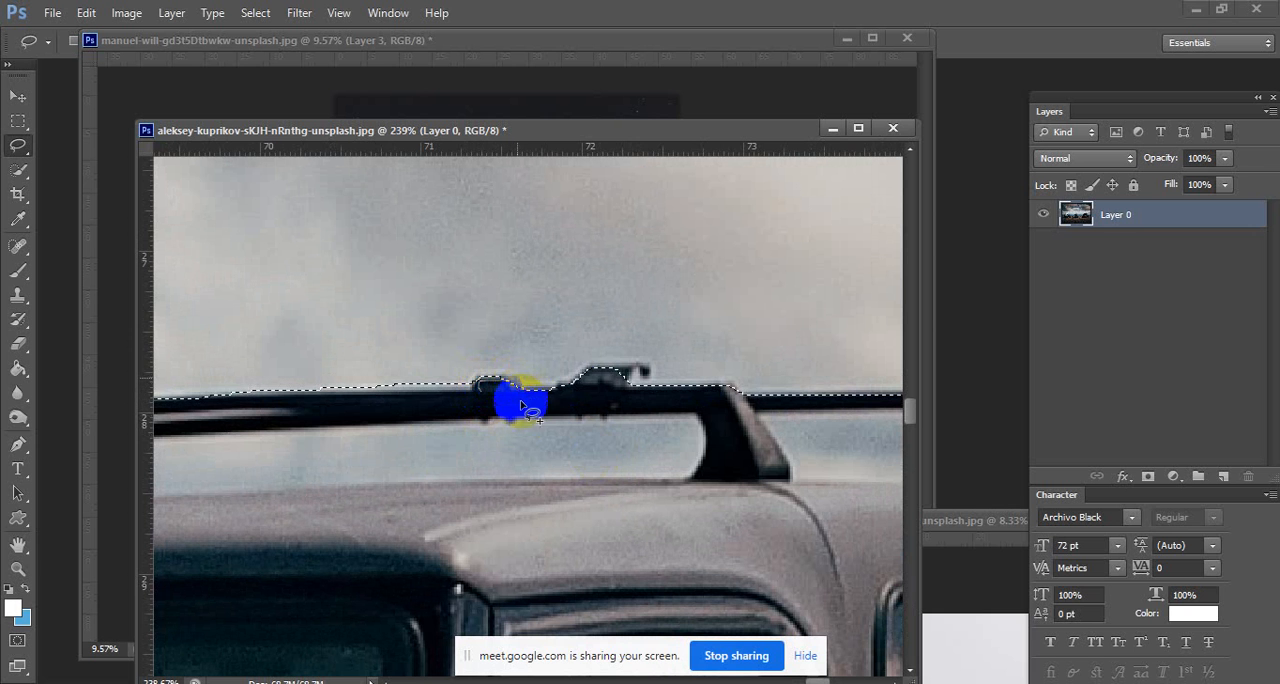
left_click_drag(520, 405, 586, 390)
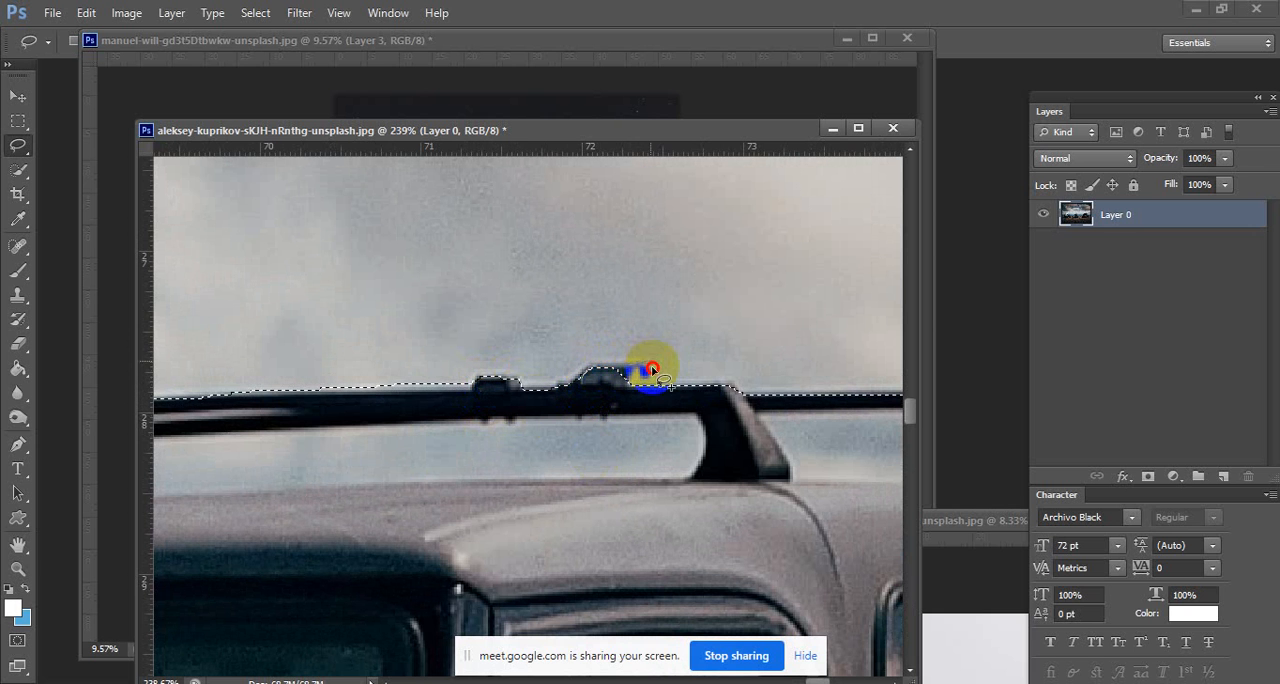
left_click_drag(620, 415, 622, 413)
mouse_move(716, 397)
left_mouse_down()
mouse_move(378, 406)
mouse_move(656, 395)
mouse_move(693, 456)
left_mouse_up()
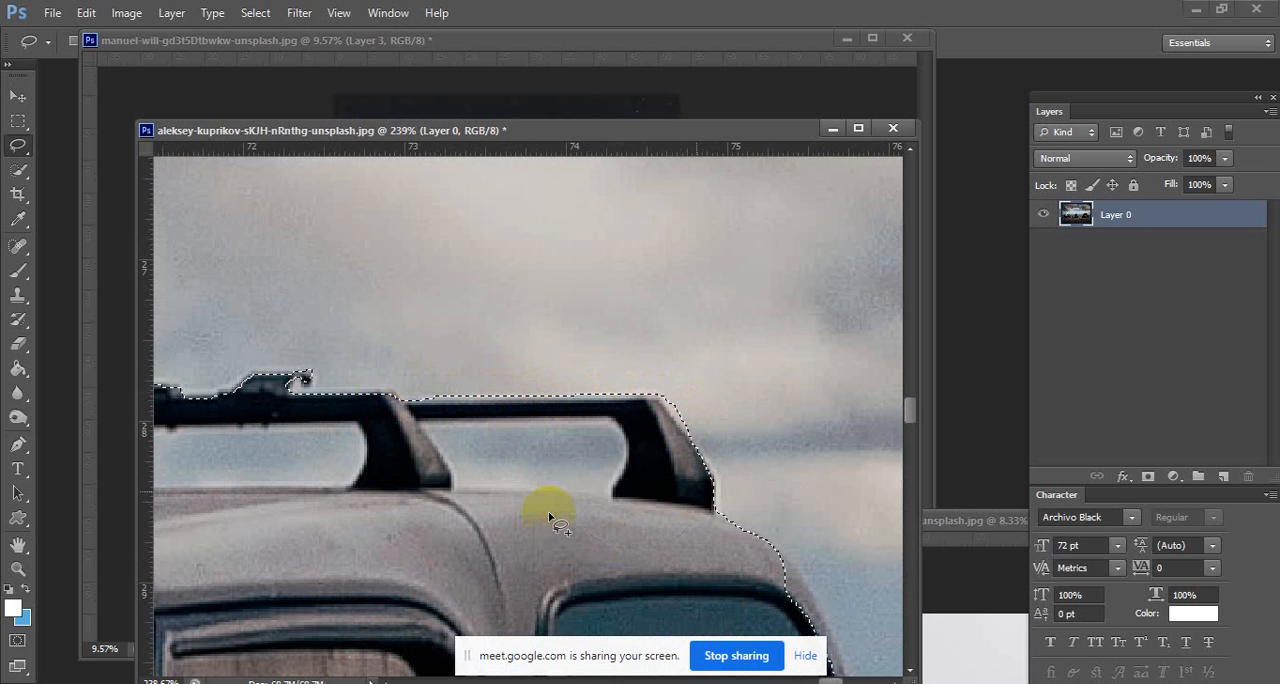
Add the missing body edge beside the Jeep's rear side window to the Lasso selection.
left_click_drag(551, 515, 451, 491)
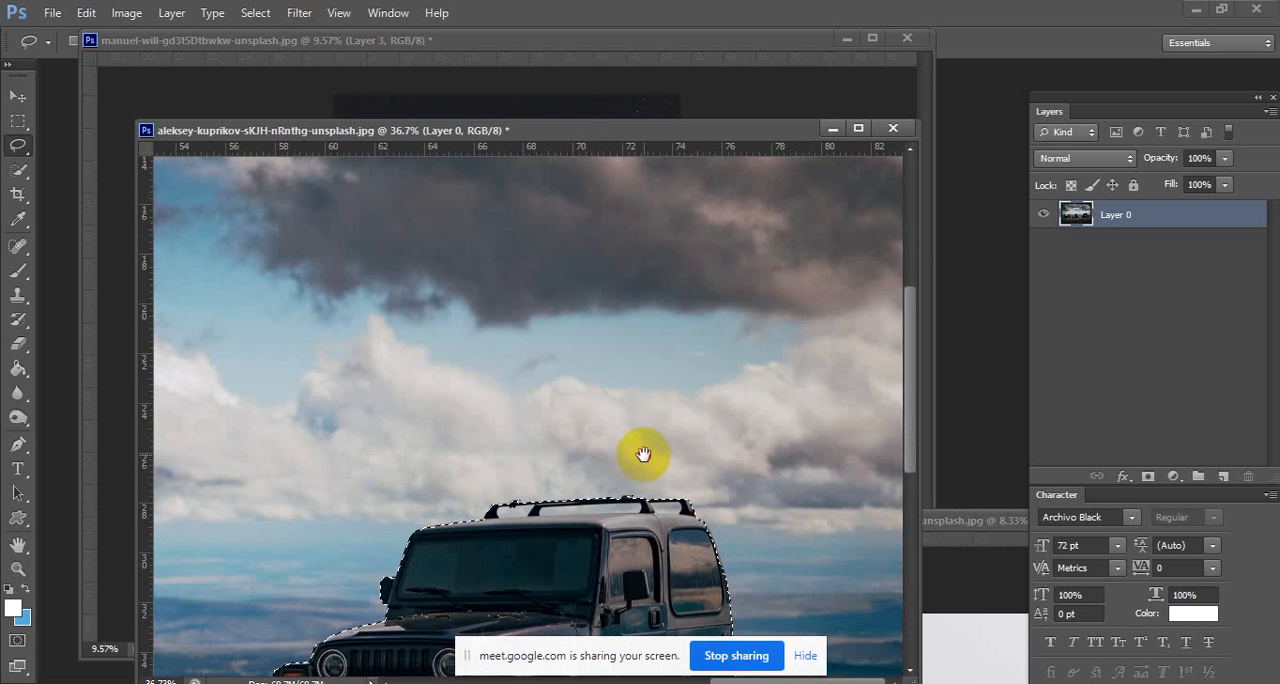
left_click_drag(643, 454, 646, 310)
left_click_drag(762, 427, 880, 426)
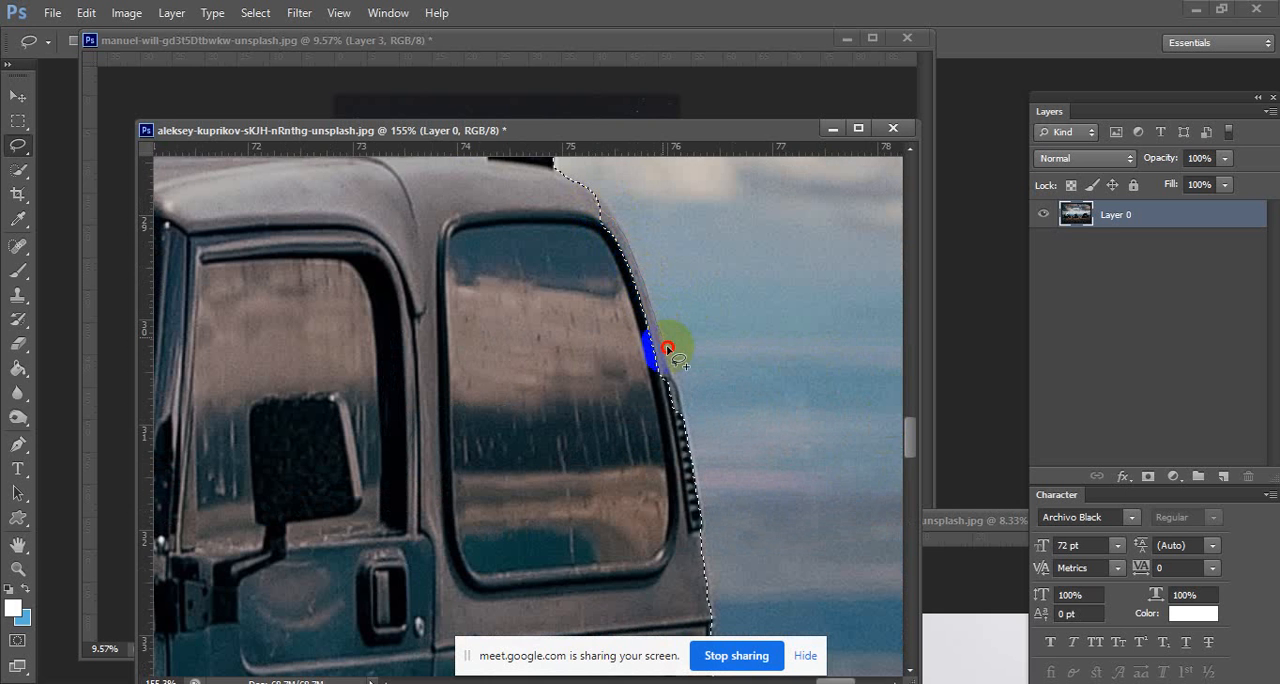
mouse_move(668, 350)
left_mouse_down()
mouse_move(662, 477)
mouse_move(640, 467)
mouse_move(543, 229)
mouse_move(587, 206)
left_mouse_up()
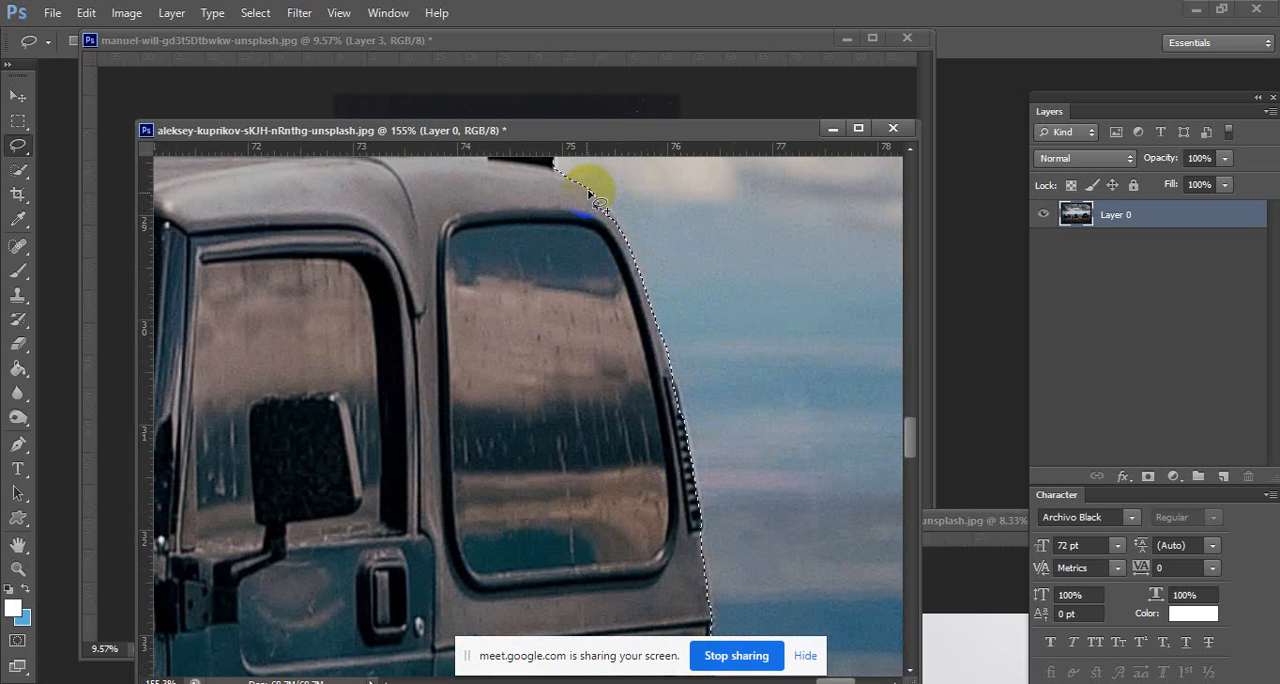
Refine the selection along the Jeep's rear fender and the outer edge of the rear tyre.
mouse_move(605, 295)
left_mouse_down()
mouse_move(541, 298)
mouse_move(653, 461)
mouse_move(638, 409)
mouse_move(531, 352)
mouse_move(388, 244)
mouse_move(416, 208)
left_mouse_up()
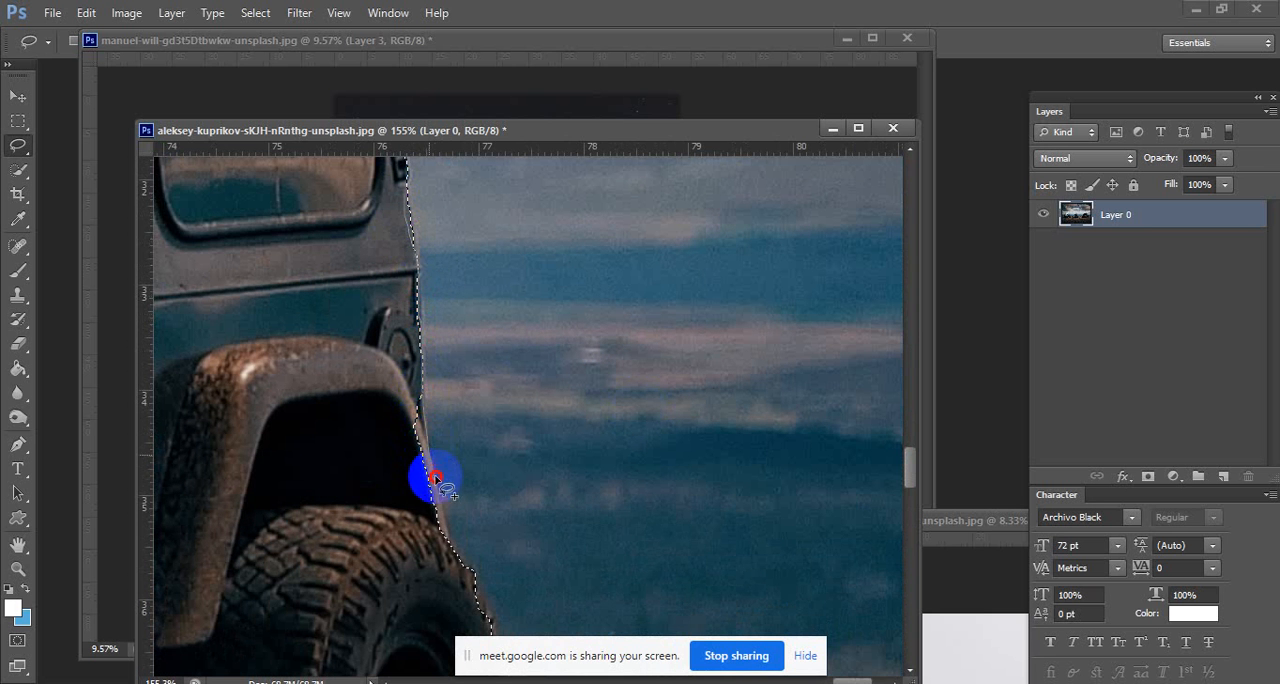
mouse_move(435, 478)
left_mouse_down()
mouse_move(447, 540)
mouse_move(427, 556)
mouse_move(363, 217)
left_mouse_up()
mouse_move(483, 579)
left_mouse_down()
mouse_move(428, 452)
mouse_move(419, 344)
left_mouse_up()
left_click_drag(320, 166, 319, 168)
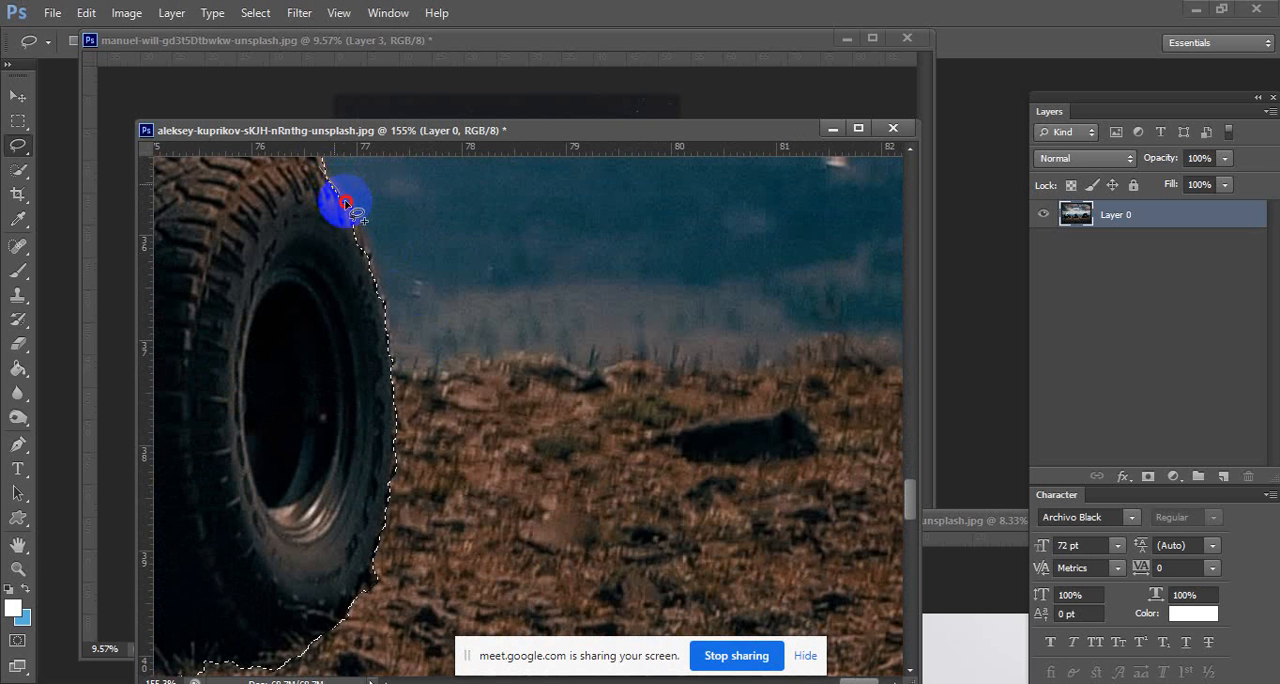
mouse_move(380, 287)
left_mouse_down()
mouse_move(393, 443)
mouse_move(331, 366)
mouse_move(305, 175)
left_mouse_up()
mouse_move(365, 481)
left_mouse_down()
mouse_move(366, 346)
mouse_move(371, 409)
mouse_move(320, 487)
mouse_move(310, 322)
left_mouse_up()
Trim the selection along the lower edge of the ground shadow beneath the Jeep's front tyre.
left_click_drag(301, 379, 472, 334)
left_click_drag(495, 390, 531, 389)
mouse_move(261, 463)
left_mouse_down()
mouse_move(397, 431)
mouse_move(254, 447)
mouse_move(340, 458)
mouse_move(428, 404)
mouse_move(437, 422)
left_mouse_up()
scroll(440, 420, "up", 1)
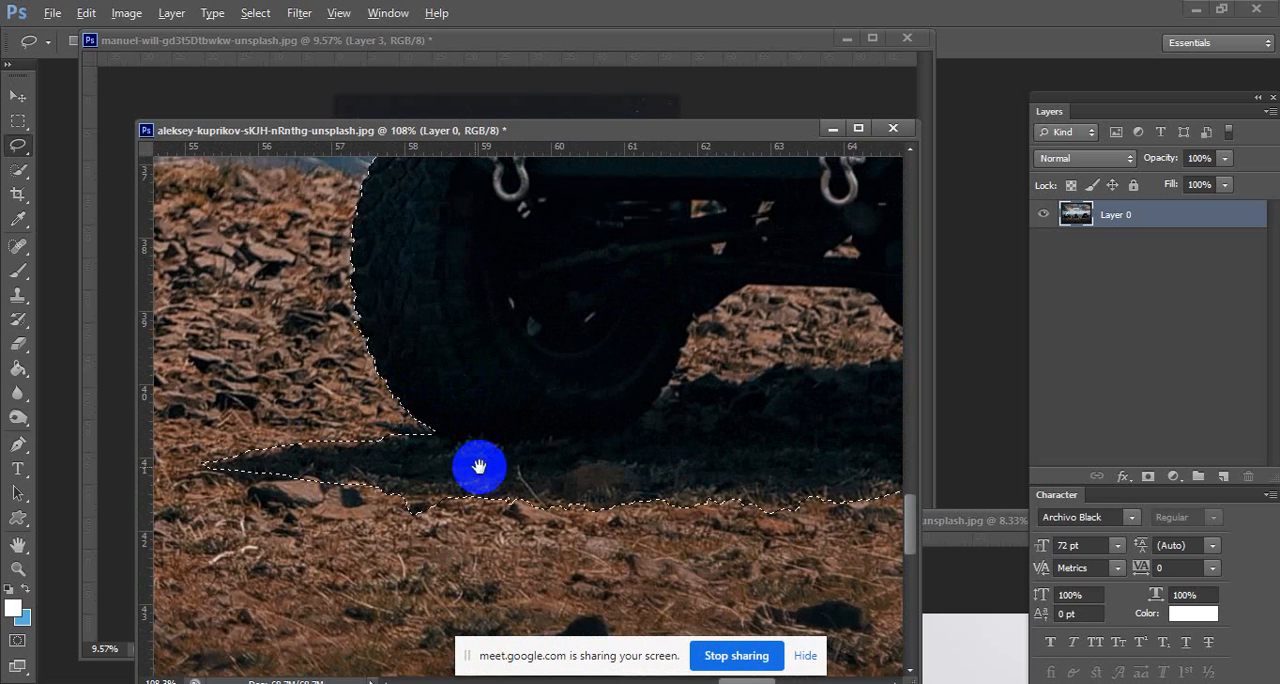
left_click_drag(480, 466, 366, 369)
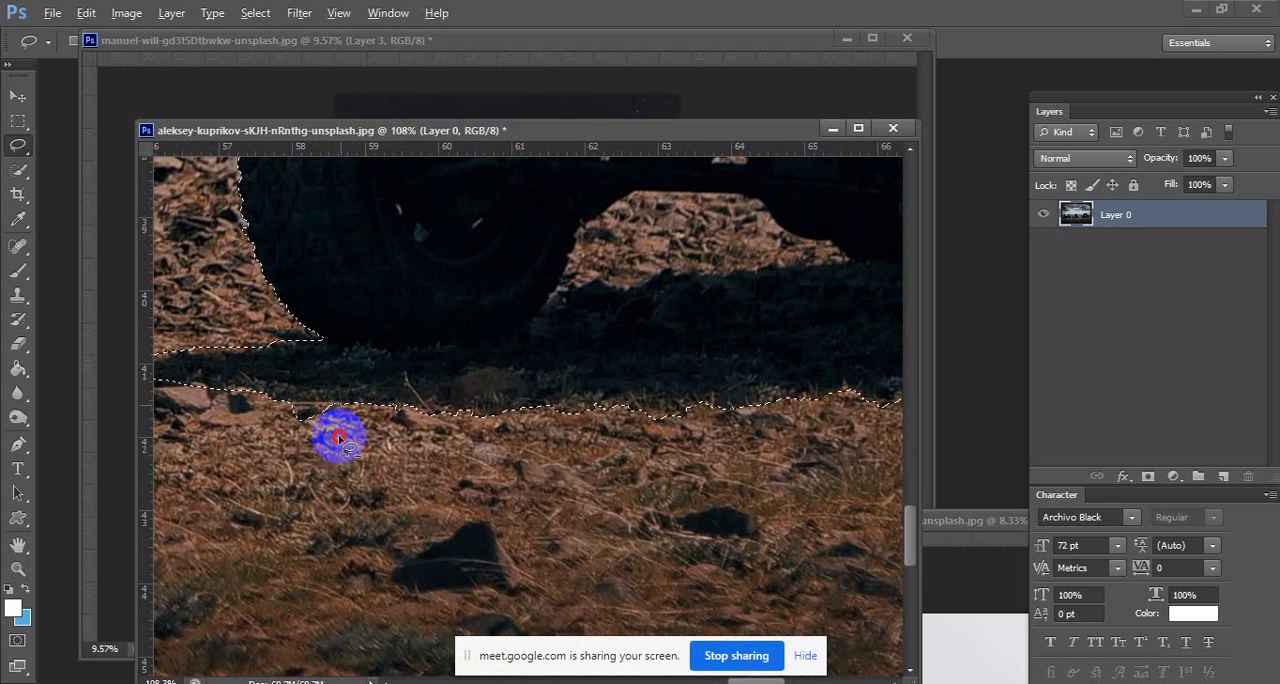
mouse_move(524, 418)
left_mouse_down()
mouse_move(423, 437)
mouse_move(280, 530)
left_mouse_up()
Subtract the two patches of sunlit ground between the Jeep's wheels from the selection with the Lasso.
mouse_move(359, 315)
left_mouse_down()
mouse_move(397, 295)
mouse_move(437, 305)
left_mouse_up()
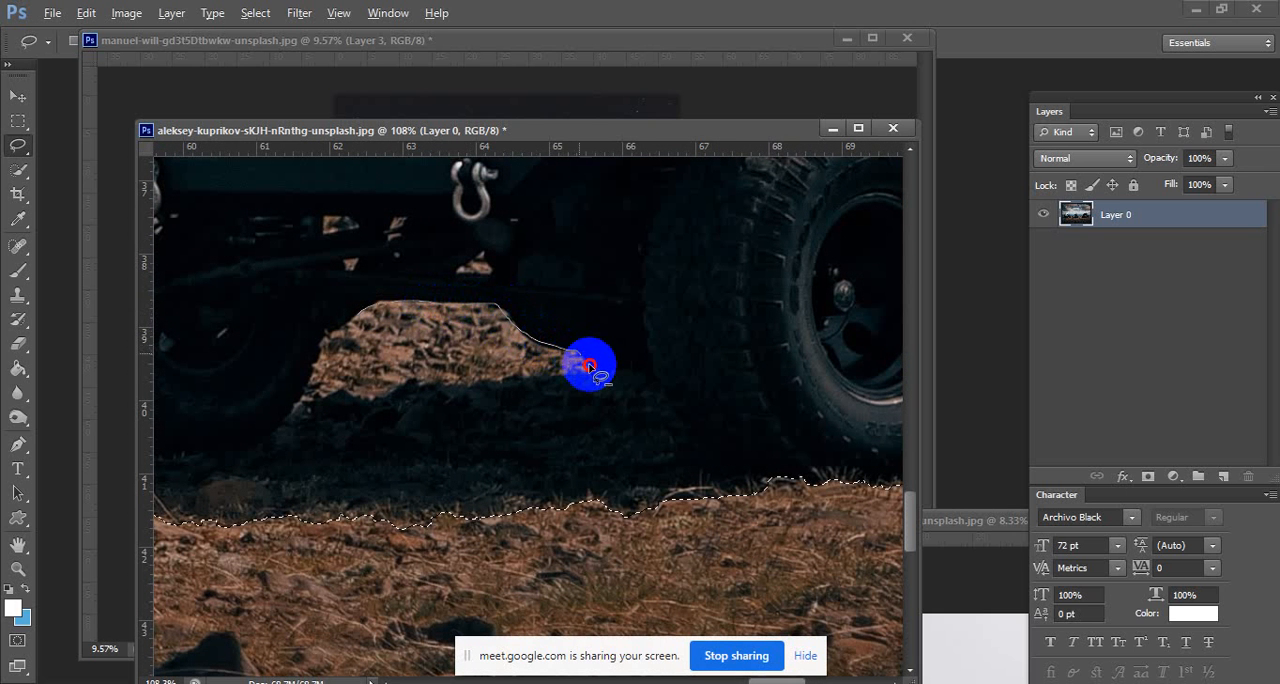
mouse_move(588, 373)
left_mouse_down()
mouse_move(491, 366)
mouse_move(314, 389)
mouse_move(308, 375)
mouse_move(300, 395)
left_mouse_up()
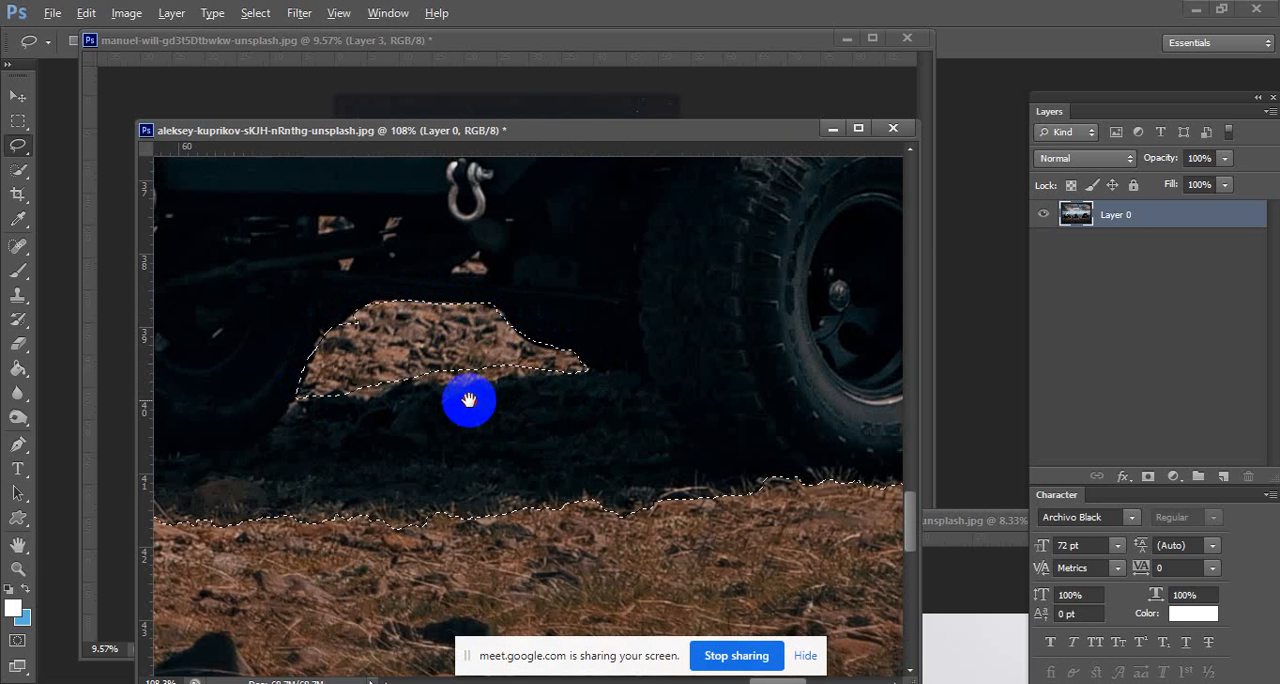
mouse_move(472, 405)
left_mouse_down()
mouse_move(414, 366)
mouse_move(491, 380)
mouse_move(445, 350)
mouse_move(376, 376)
mouse_move(420, 391)
mouse_move(150, 402)
mouse_move(401, 425)
mouse_move(57, 464)
left_mouse_up()
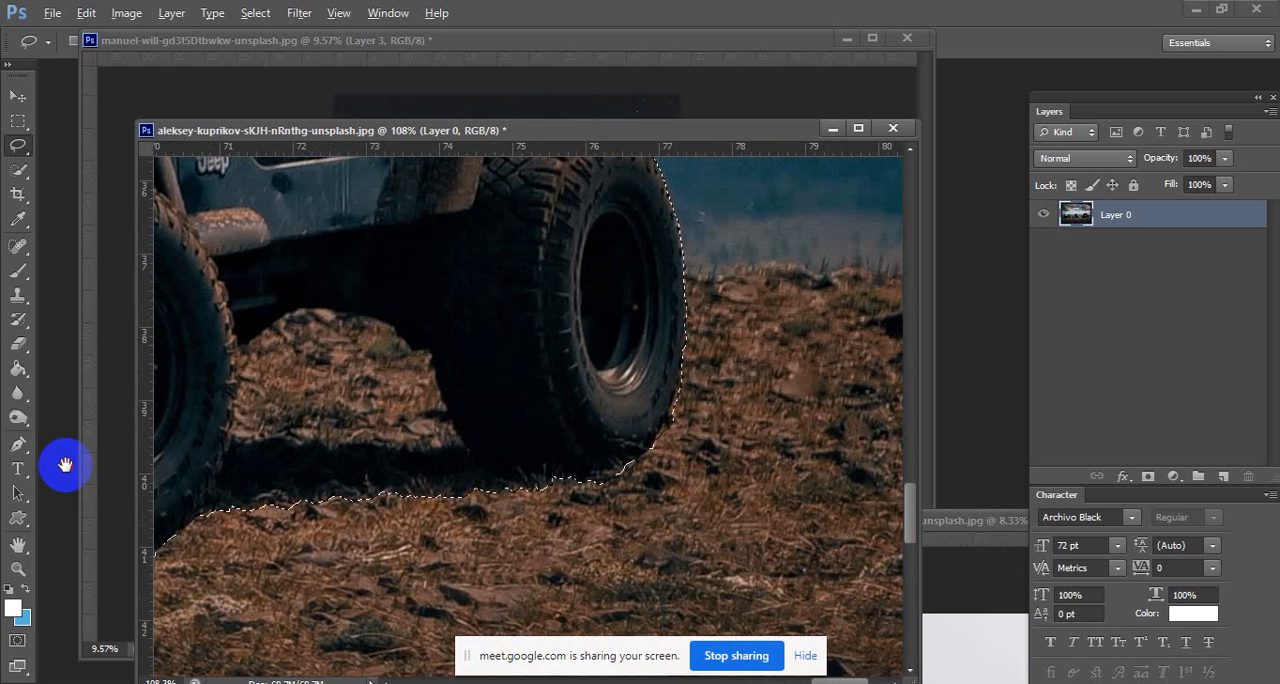
mouse_move(305, 312)
left_mouse_down()
mouse_move(335, 306)
mouse_move(387, 325)
mouse_move(440, 380)
mouse_move(466, 443)
mouse_move(260, 444)
mouse_move(237, 389)
mouse_move(307, 302)
left_mouse_up()
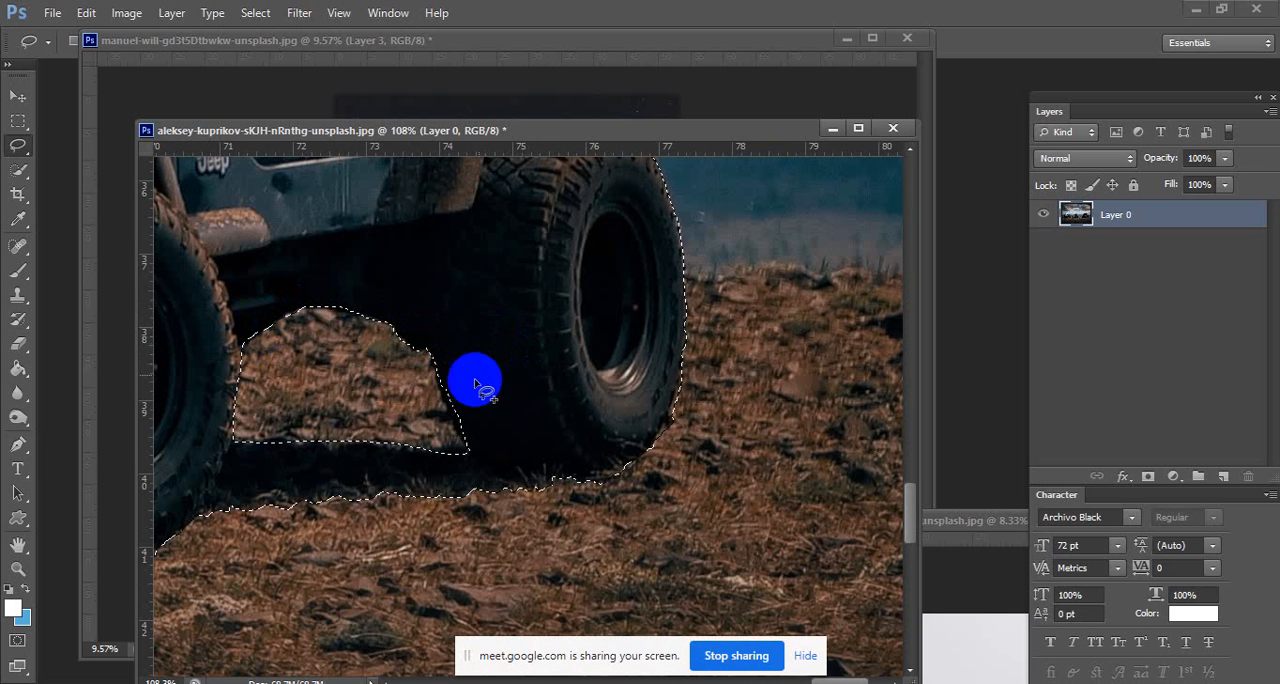
mouse_move(439, 356)
left_mouse_down()
mouse_move(451, 434)
mouse_move(534, 331)
mouse_move(483, 391)
mouse_move(388, 400)
left_mouse_up()
Move the selected Jeep with its shadow into the moon-and-mountains document using the Move tool.
scroll(386, 429, "down", 6)
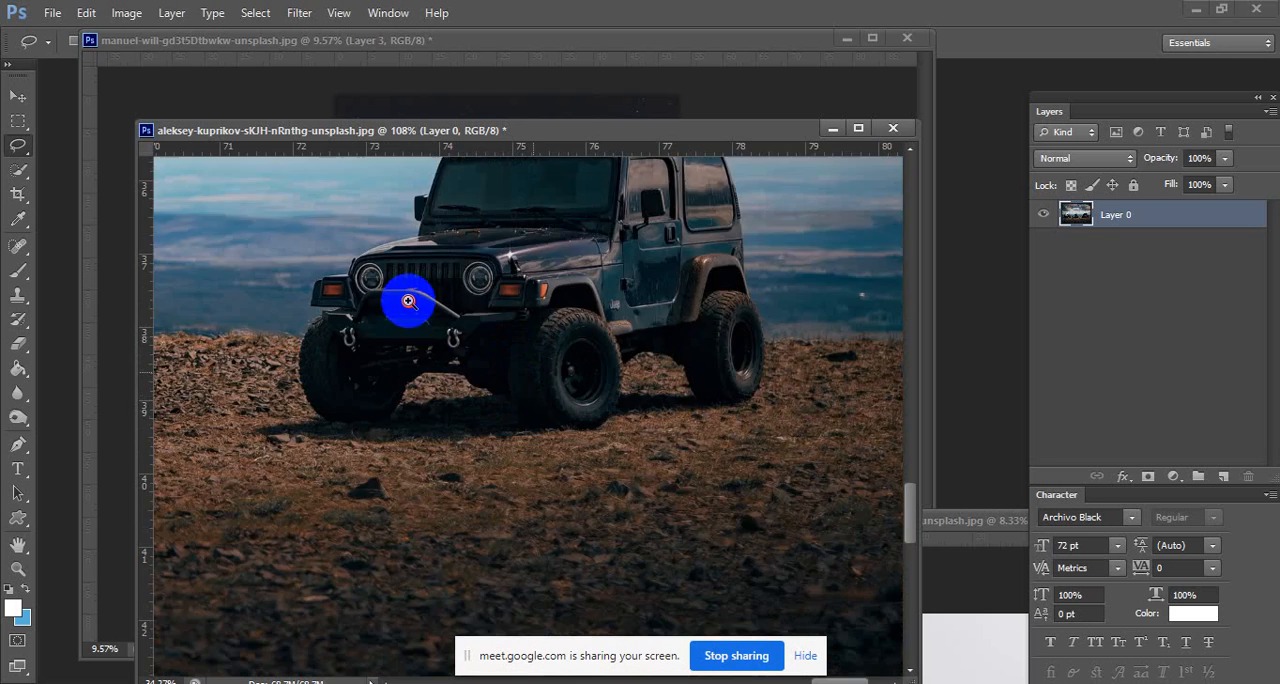
scroll(609, 463, "up", 3)
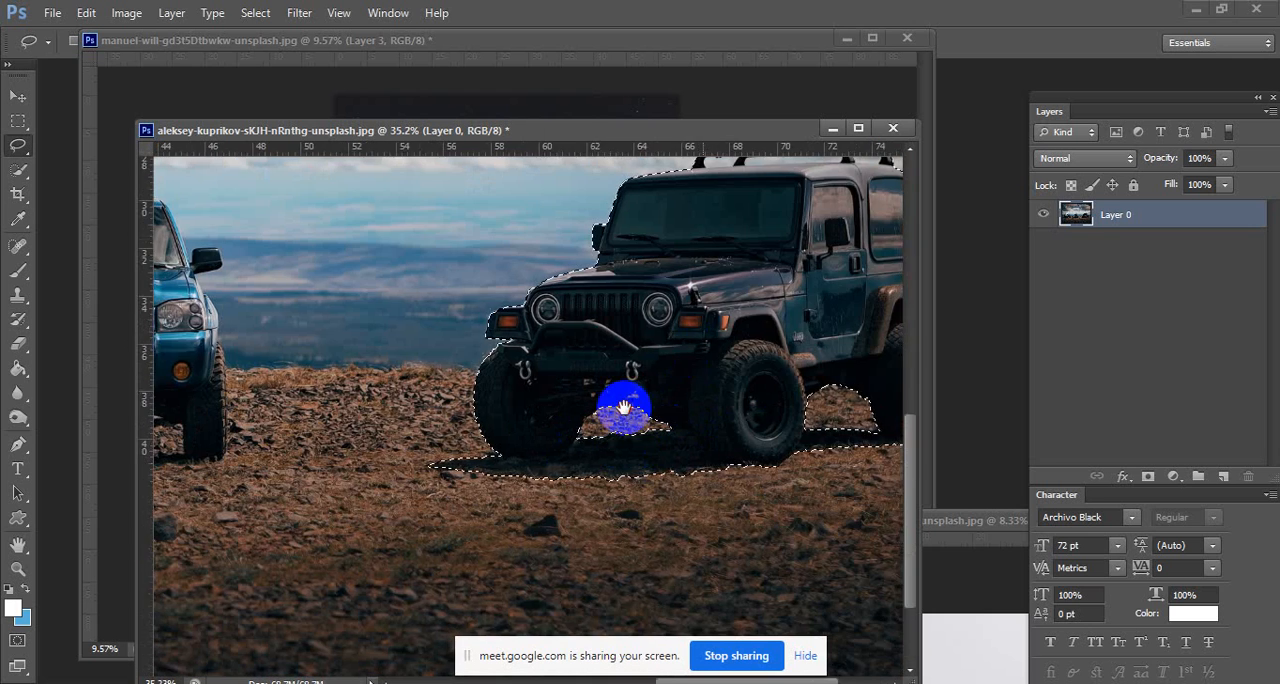
scroll(694, 320, "up", 1)
scroll(742, 285, "up", 2)
left_click_drag(742, 285, 612, 206)
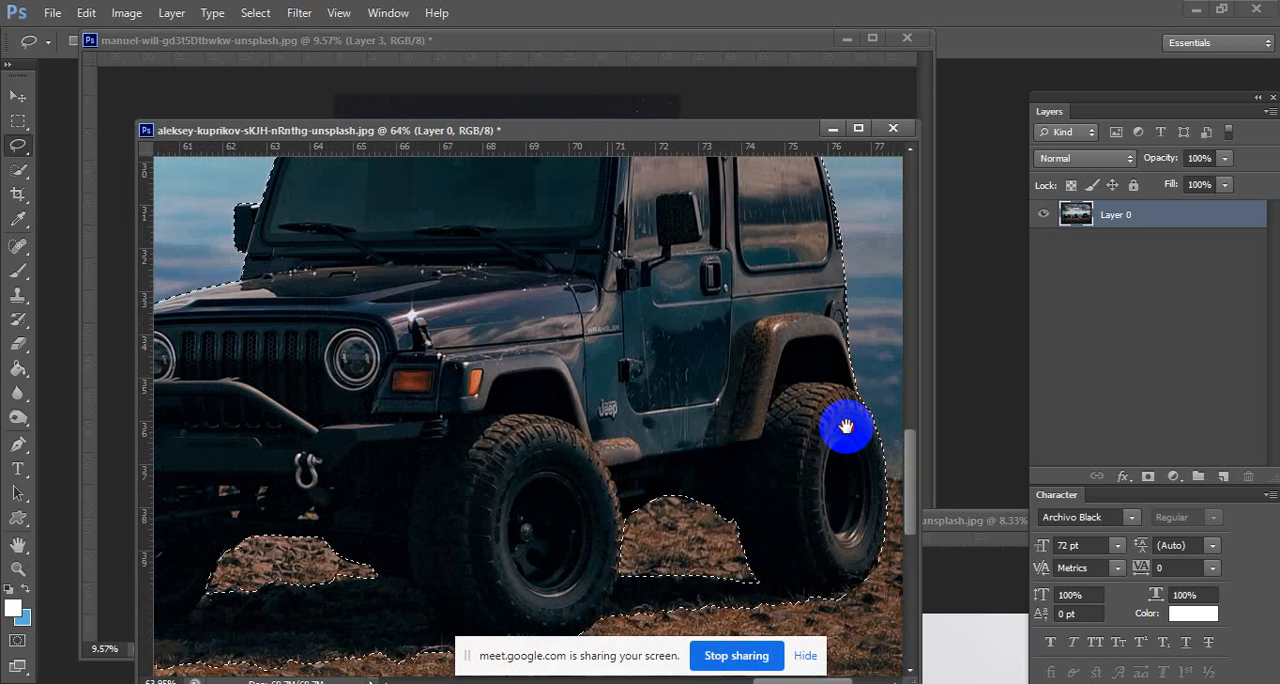
left_click_drag(857, 443, 697, 363)
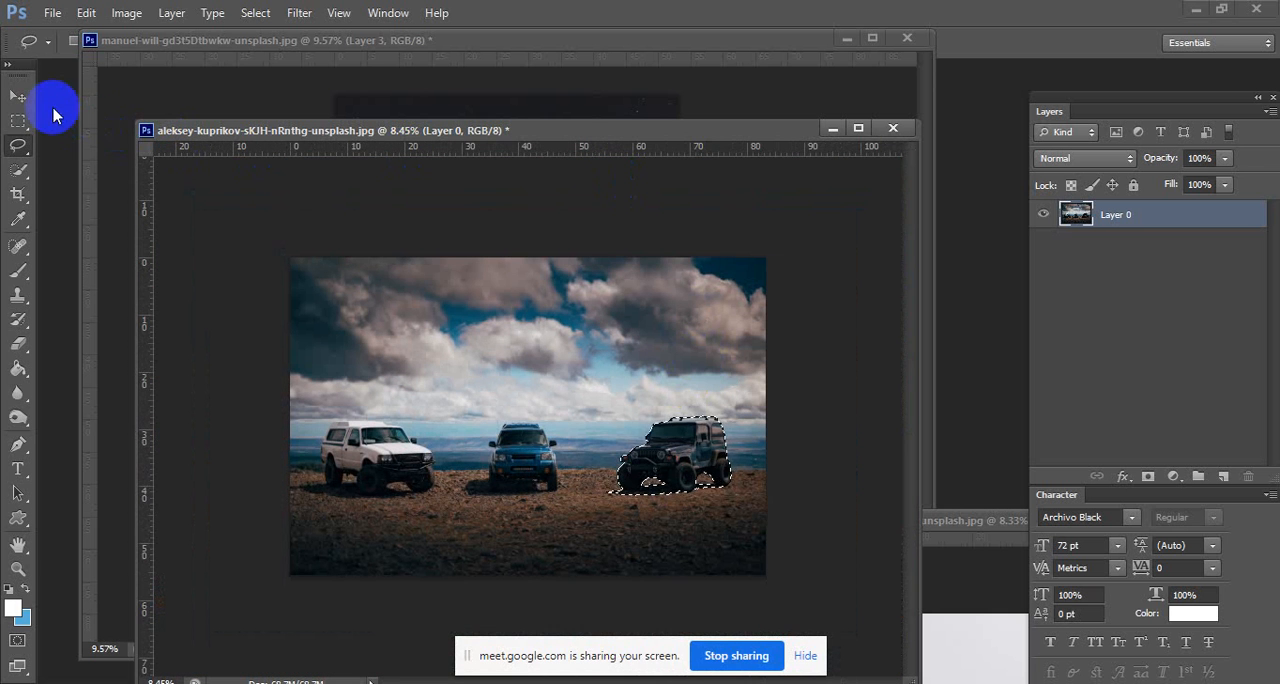
left_click(18, 97)
left_click_drag(690, 160, 286, 240)
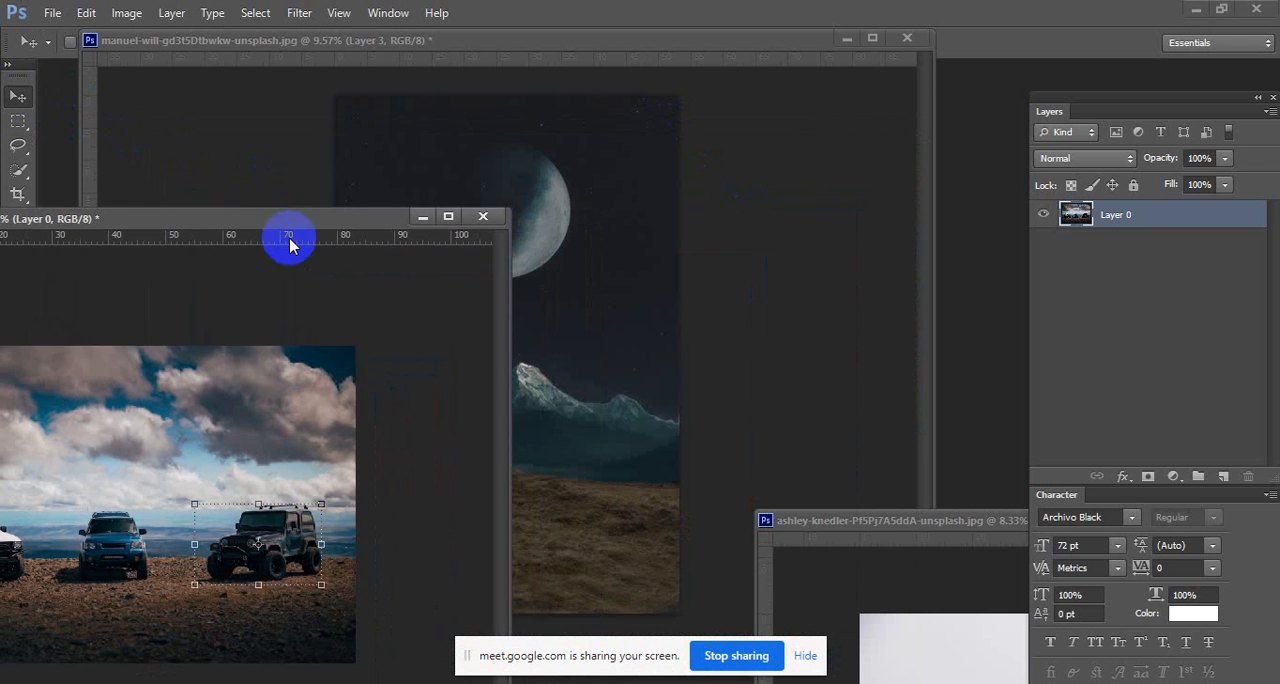
left_click_drag(328, 470, 530, 507)
Enlarge the Jeep on Layer 4, centre it on the grassy foreground and apply the transform.
left_click_drag(590, 454, 580, 452)
left_click_drag(557, 499, 608, 452)
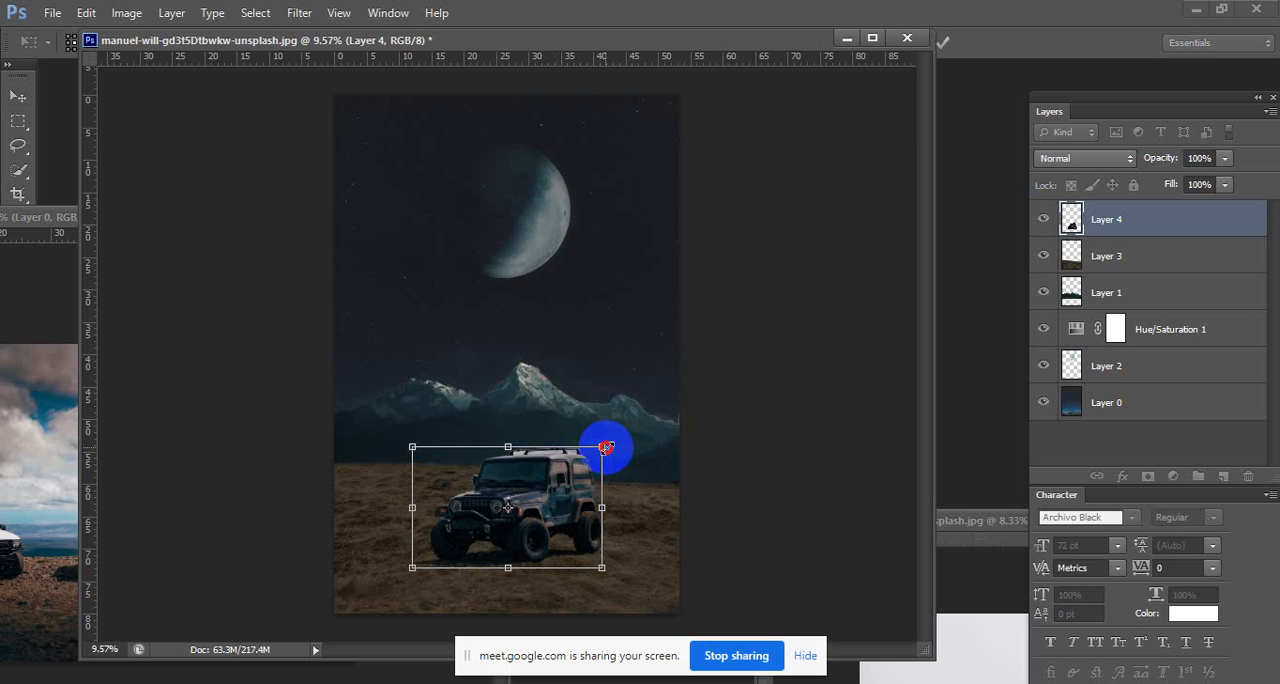
key("Return")
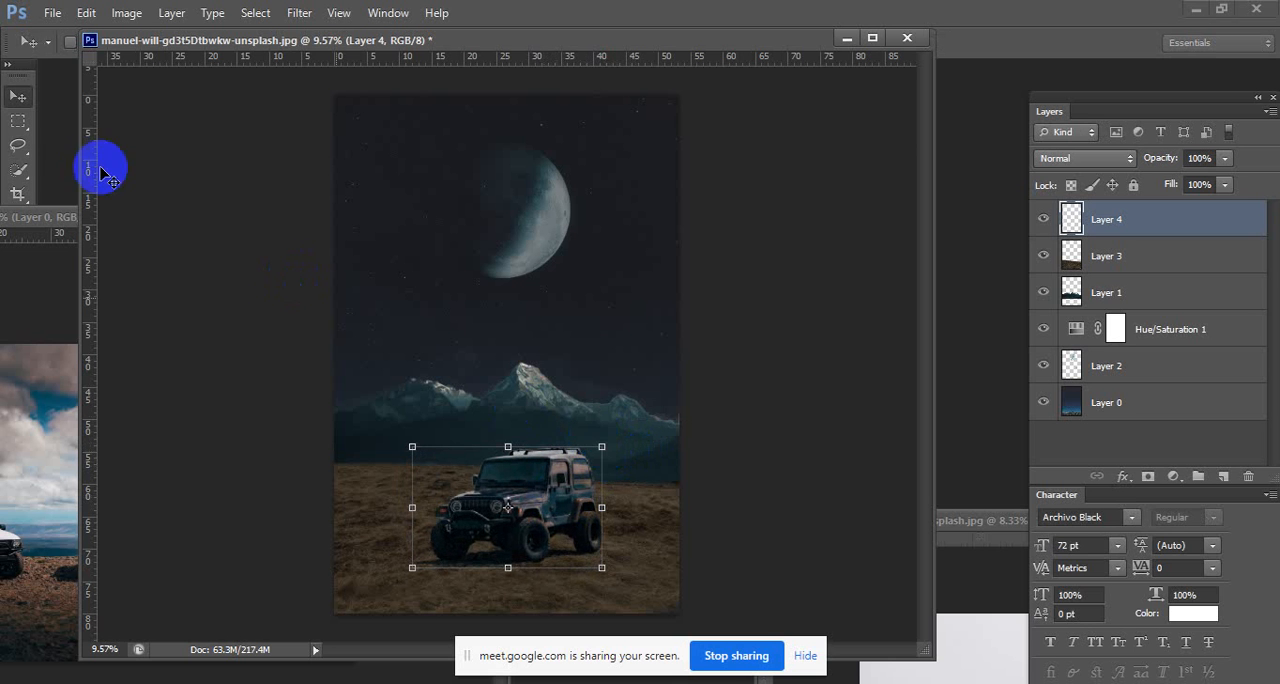
Switch to the Rectangular Marquee tool and close the three-car source photo without saving its changes.
left_click(18, 121)
left_click_drag(546, 498, 512, 490)
left_click(36, 240)
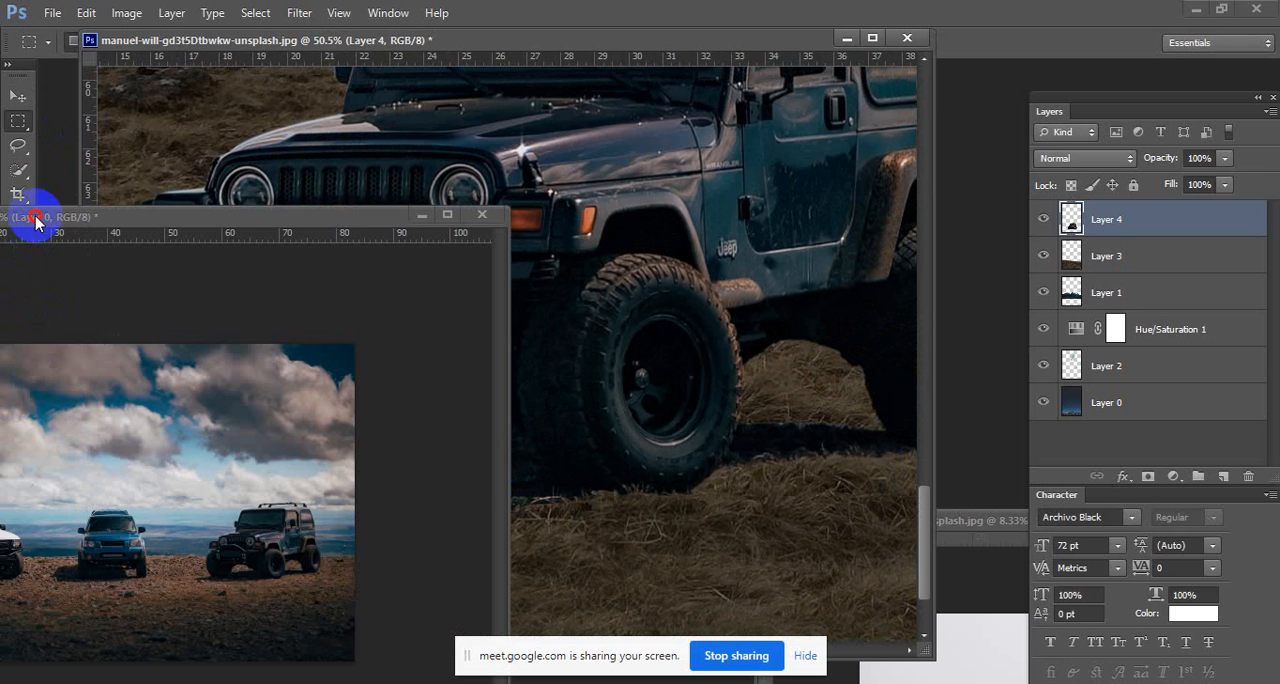
left_click(480, 216)
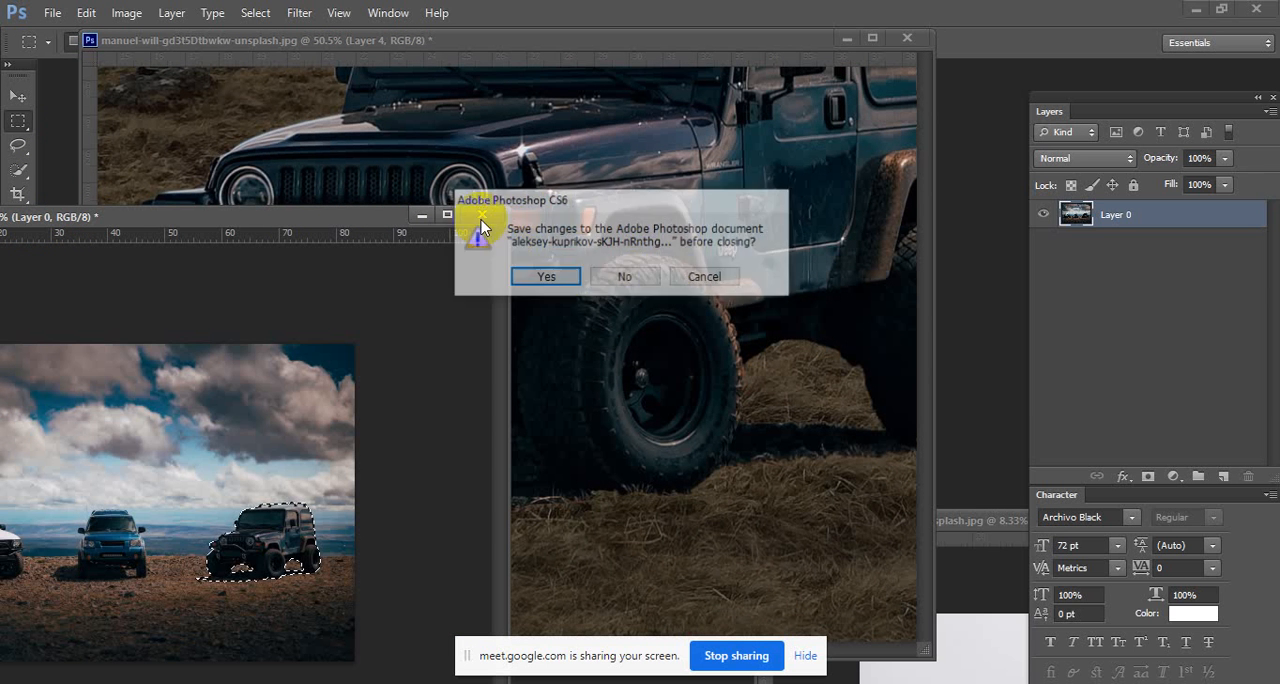
left_click(623, 277)
Soften the edges of the Jeep's tyres and ground shadow on Layer 4 with the Blur tool.
left_click(17, 394)
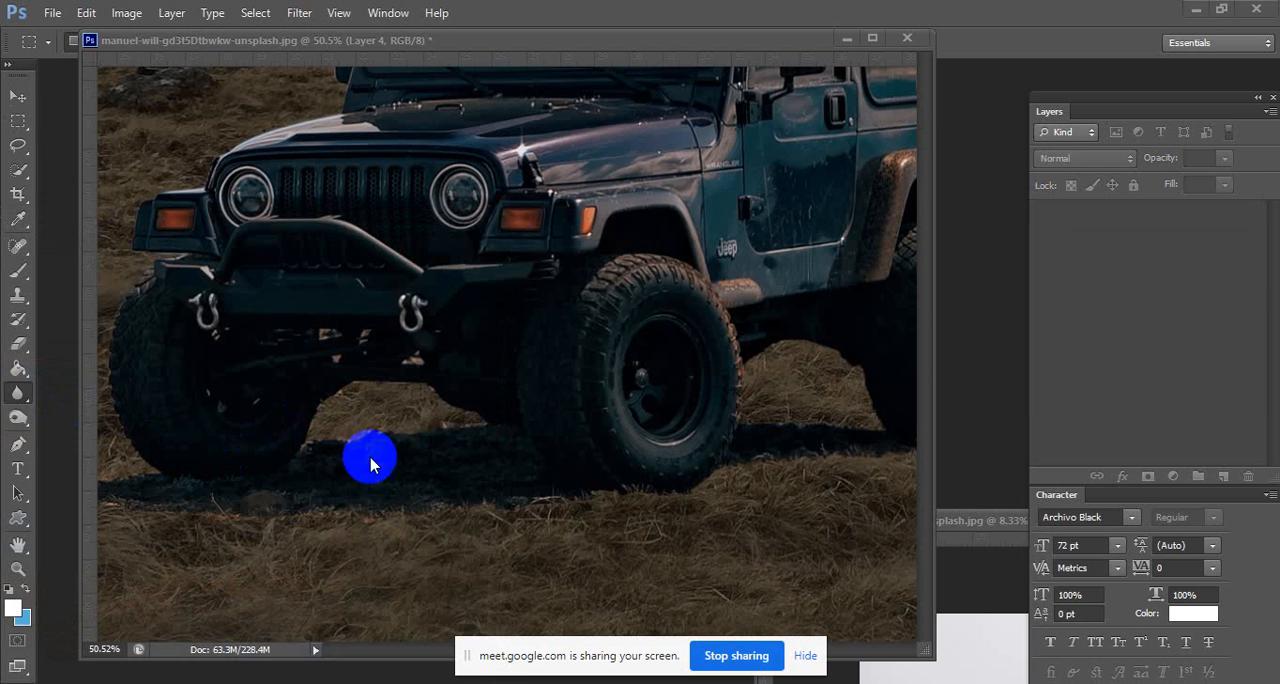
key("space")
left_click_drag(463, 426, 556, 401)
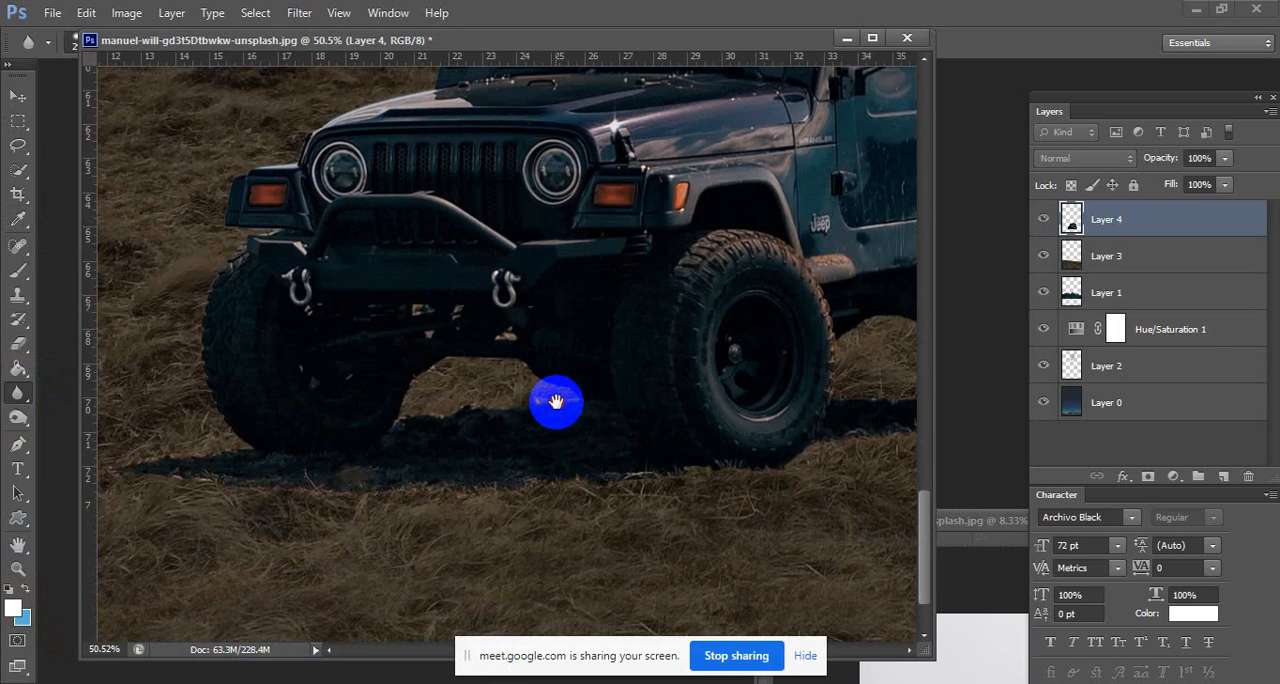
right_click(608, 437)
mouse_move(566, 485)
left_mouse_down()
mouse_move(241, 491)
mouse_move(131, 477)
mouse_move(227, 441)
mouse_move(203, 380)
mouse_move(233, 257)
mouse_move(392, 366)
mouse_move(398, 395)
mouse_move(578, 410)
mouse_move(496, 367)
mouse_move(612, 404)
mouse_move(439, 360)
mouse_move(636, 379)
left_mouse_up()
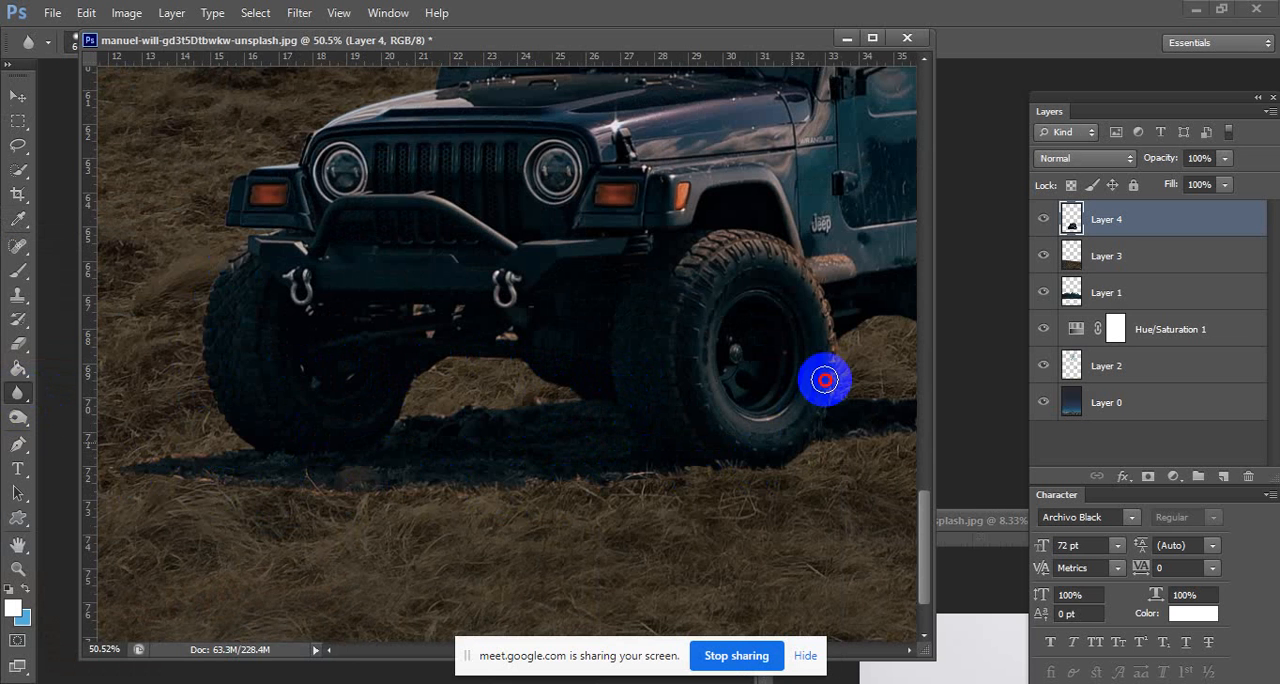
left_click_drag(863, 397, 478, 467)
mouse_move(447, 429)
left_mouse_down()
mouse_move(557, 403)
mouse_move(559, 441)
mouse_move(448, 451)
mouse_move(491, 478)
mouse_move(600, 503)
mouse_move(705, 486)
mouse_move(729, 460)
mouse_move(726, 360)
mouse_move(704, 298)
mouse_move(586, 462)
mouse_move(646, 338)
mouse_move(679, 408)
mouse_move(683, 506)
mouse_move(707, 533)
mouse_move(704, 440)
mouse_move(671, 338)
mouse_move(626, 268)
left_mouse_up()
Remove the leftover sky from the gaps in the Jeep's roof rack with a soft 74 px Background Eraser.
key("space")
scroll(367, 285, "up", 4)
key("space")
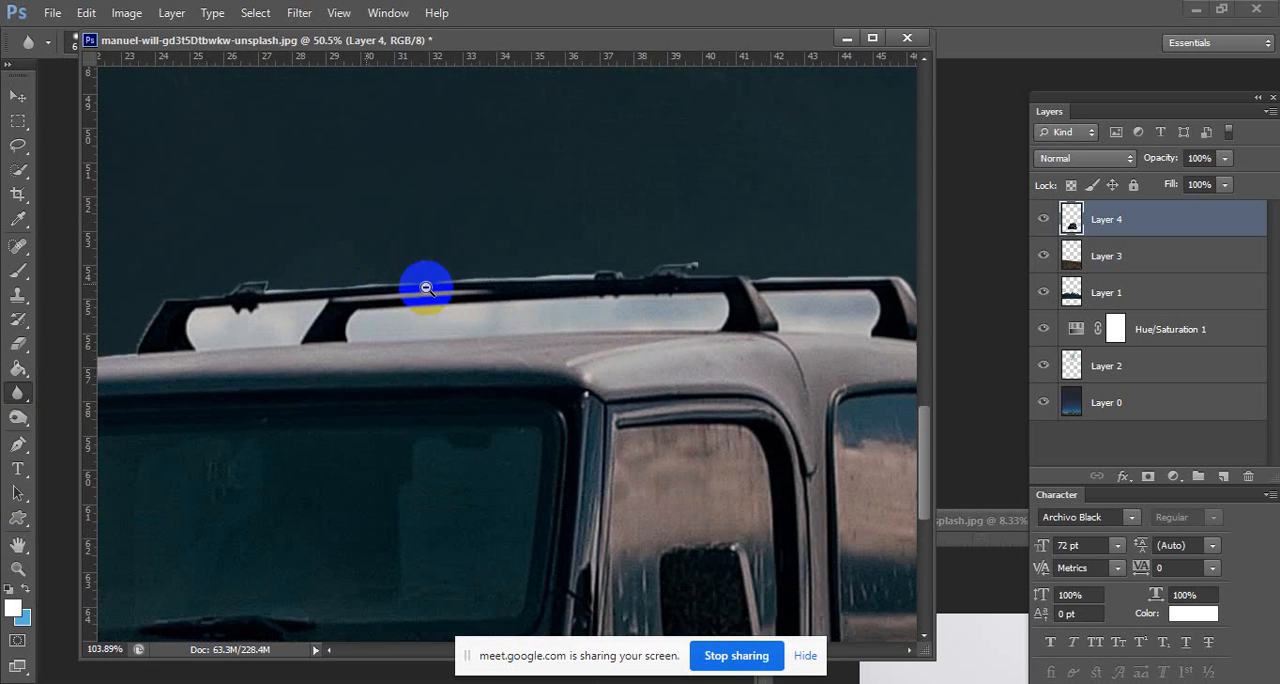
left_click_drag(426, 286, 460, 327)
right_click(22, 352)
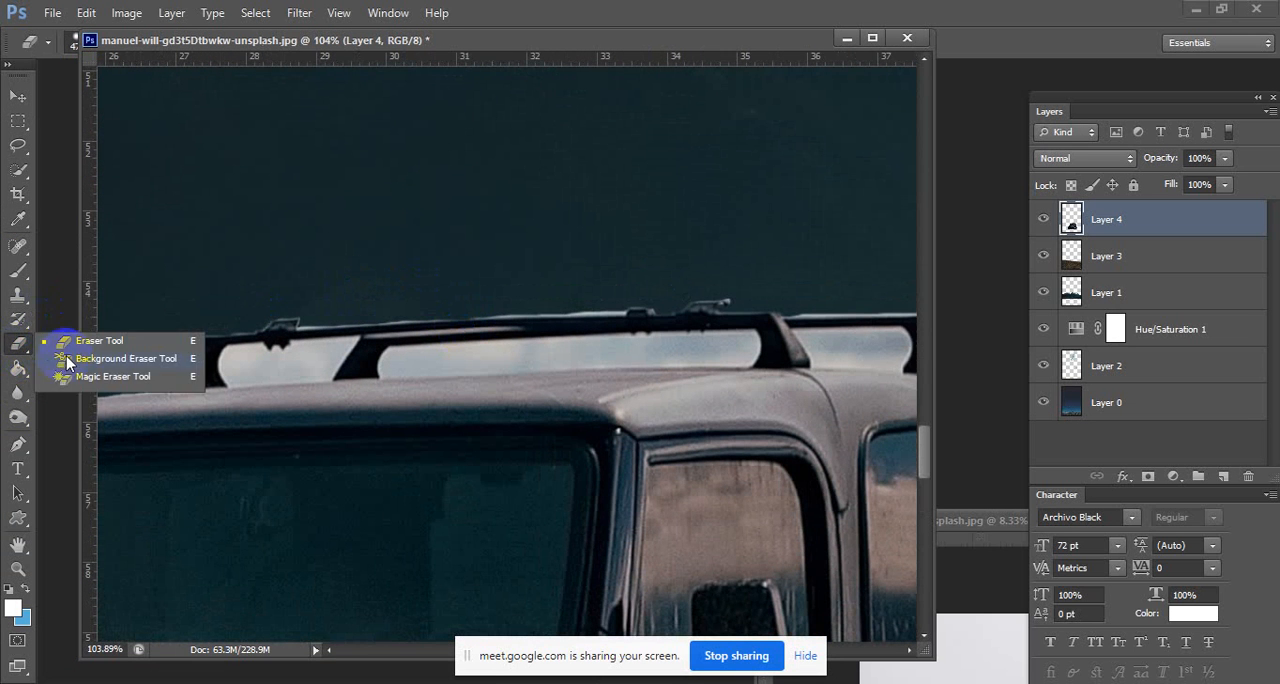
left_click(71, 358)
right_click(275, 352)
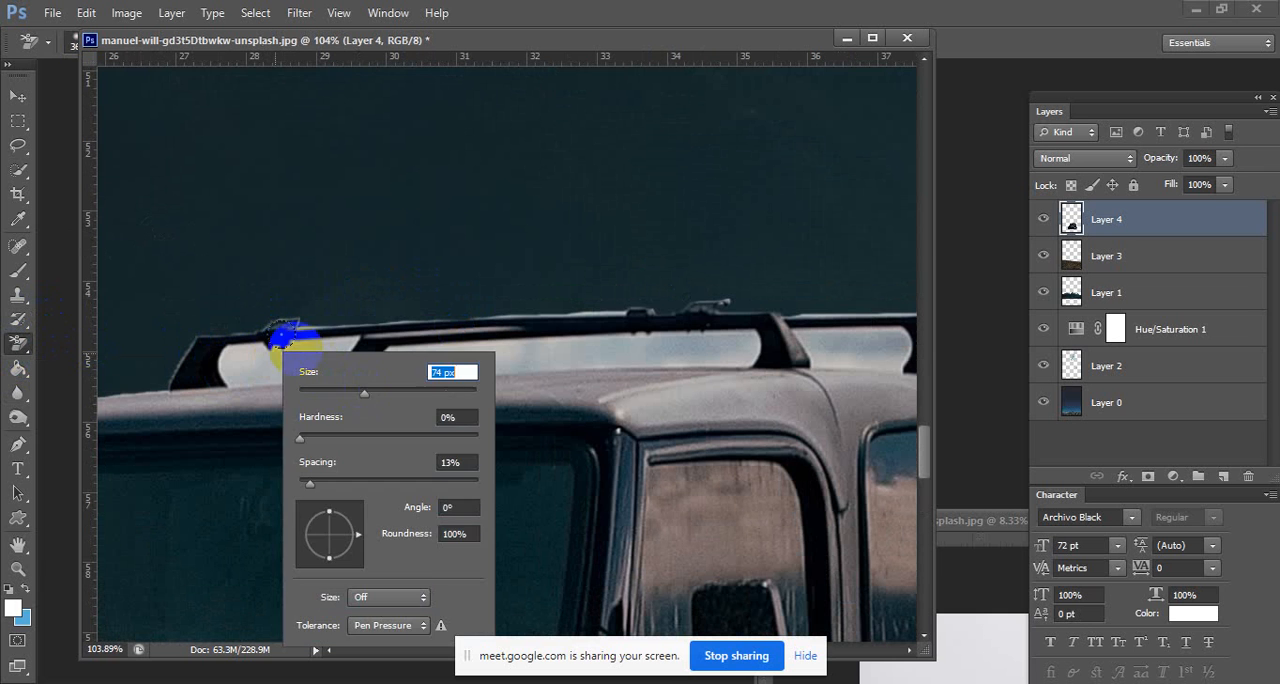
mouse_move(259, 366)
left_mouse_down()
mouse_move(333, 354)
mouse_move(216, 360)
mouse_move(314, 364)
mouse_move(359, 349)
mouse_move(345, 336)
mouse_move(556, 350)
mouse_move(731, 342)
left_mouse_up()
key("space")
left_click_drag(534, 347, 278, 350)
left_click_drag(575, 336, 588, 349)
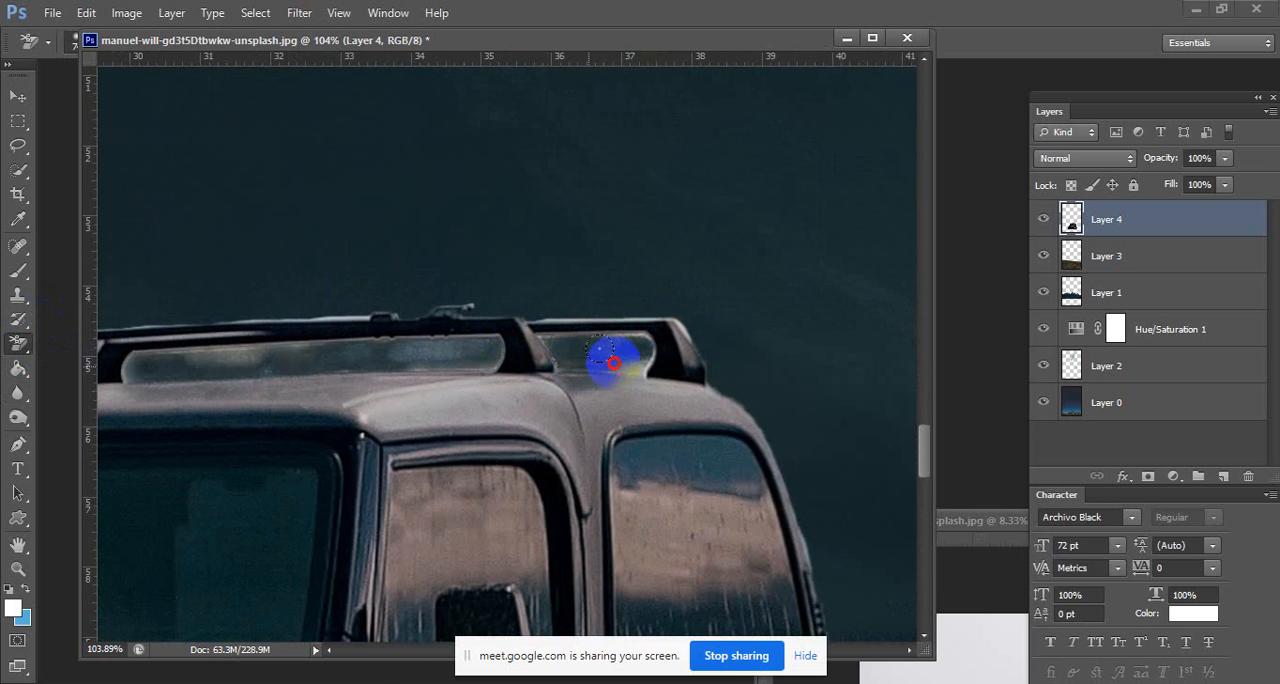
left_click_drag(613, 363, 675, 345)
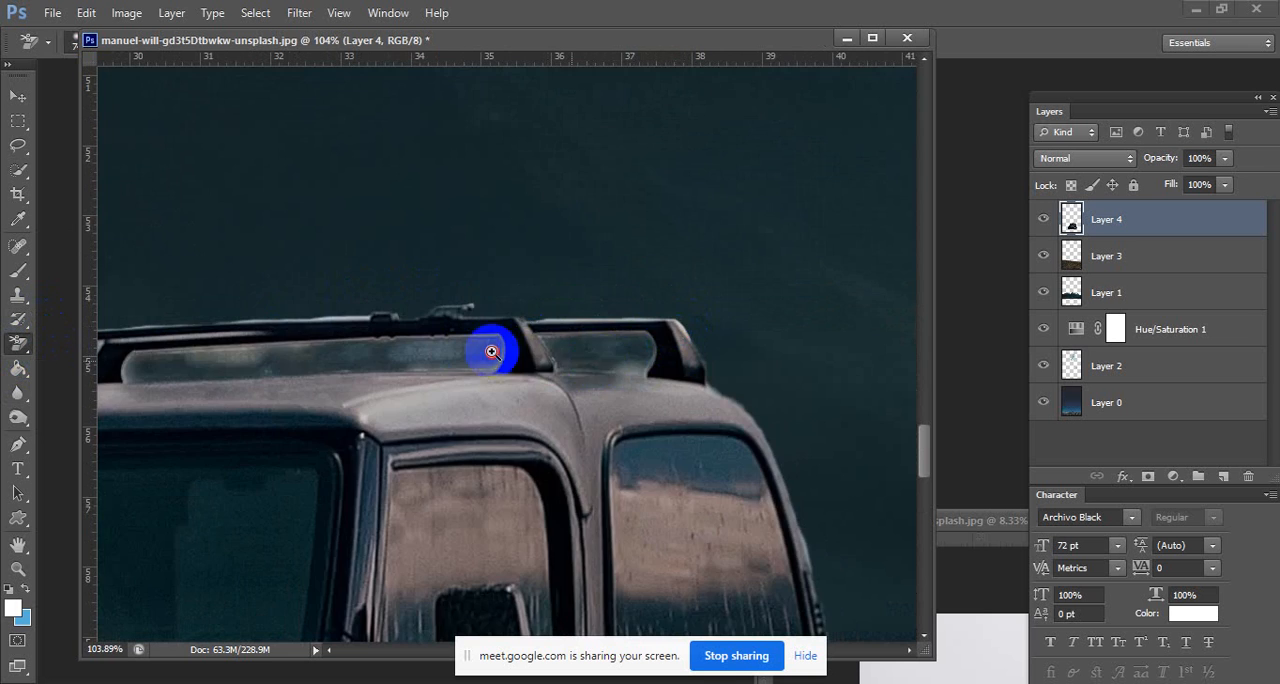
Set up the Eraser tool with a 141 px brush at 100% hardness for the Jeep's roof rack.
scroll(491, 351, "down", 13)
scroll(403, 335, "up", 2)
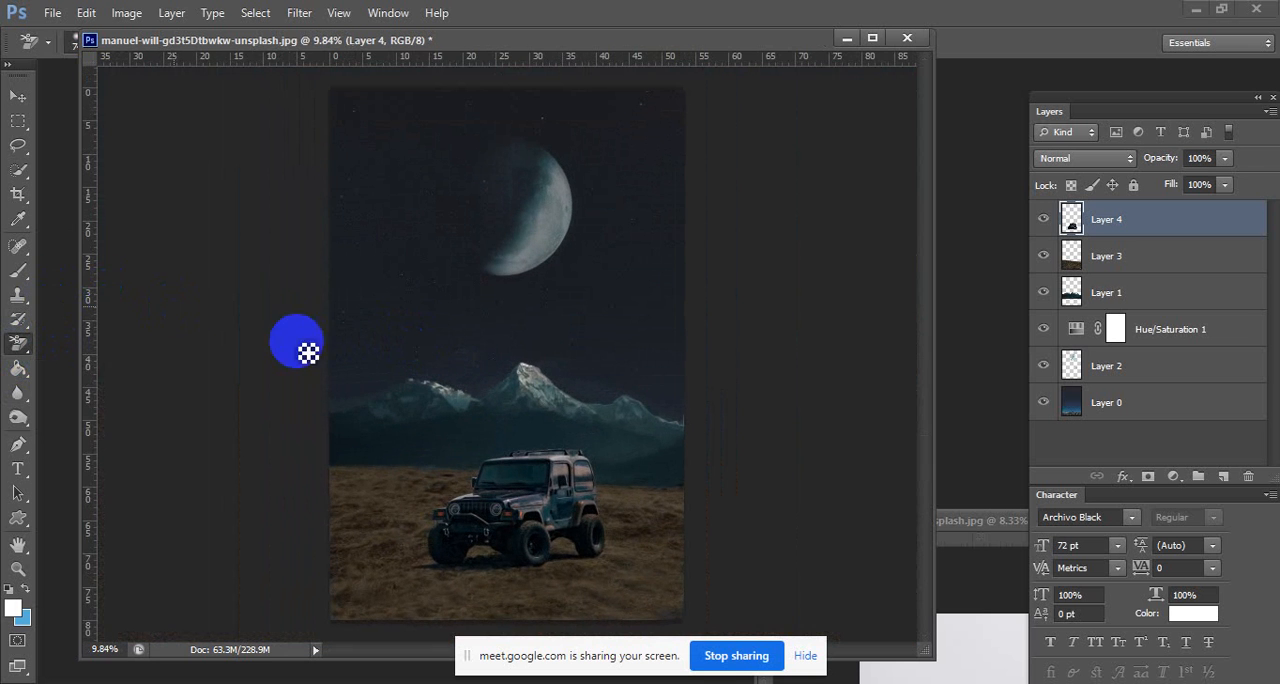
scroll(703, 452, "up", 8)
left_click_drag(711, 452, 698, 450)
left_click_drag(310, 388, 413, 385)
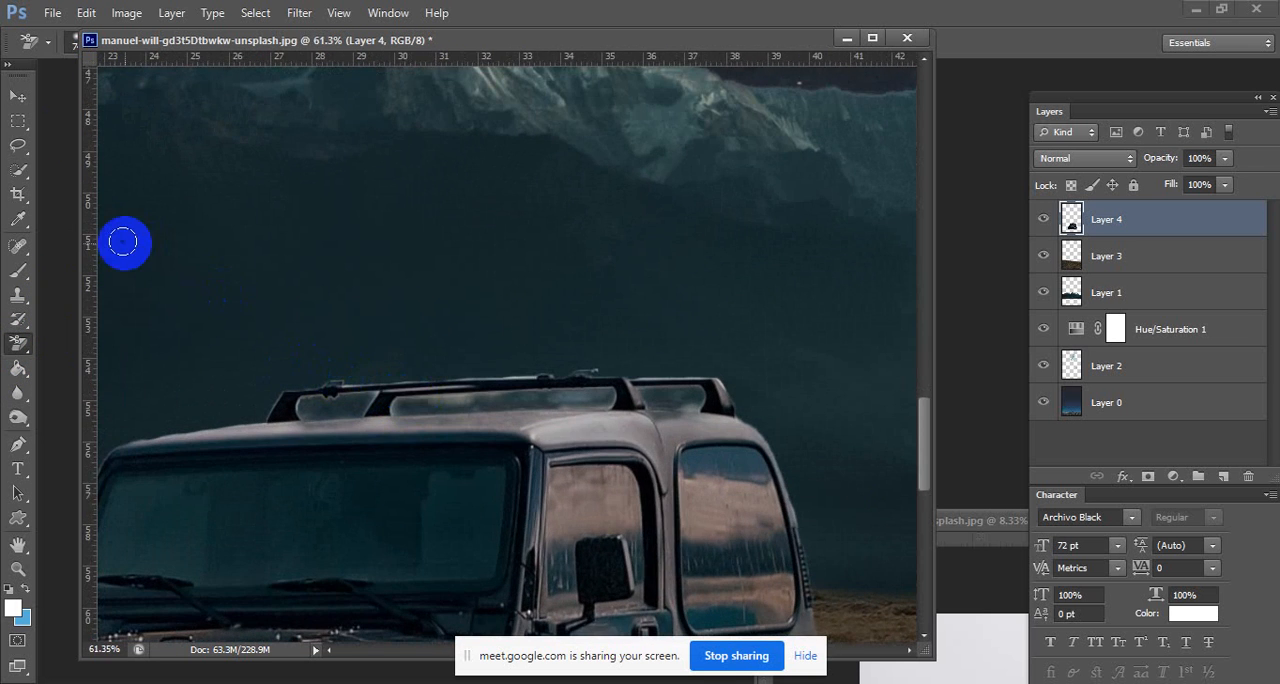
left_click(20, 121)
left_click(20, 148)
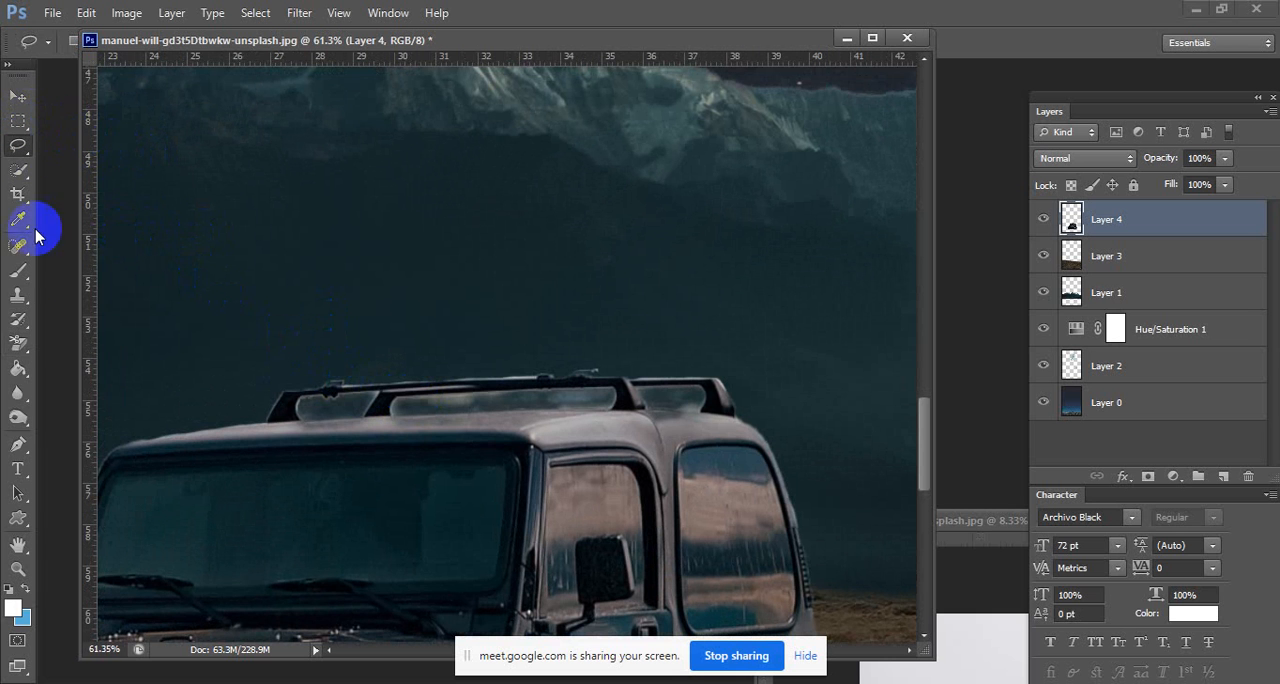
left_click(20, 320)
left_click(17, 300)
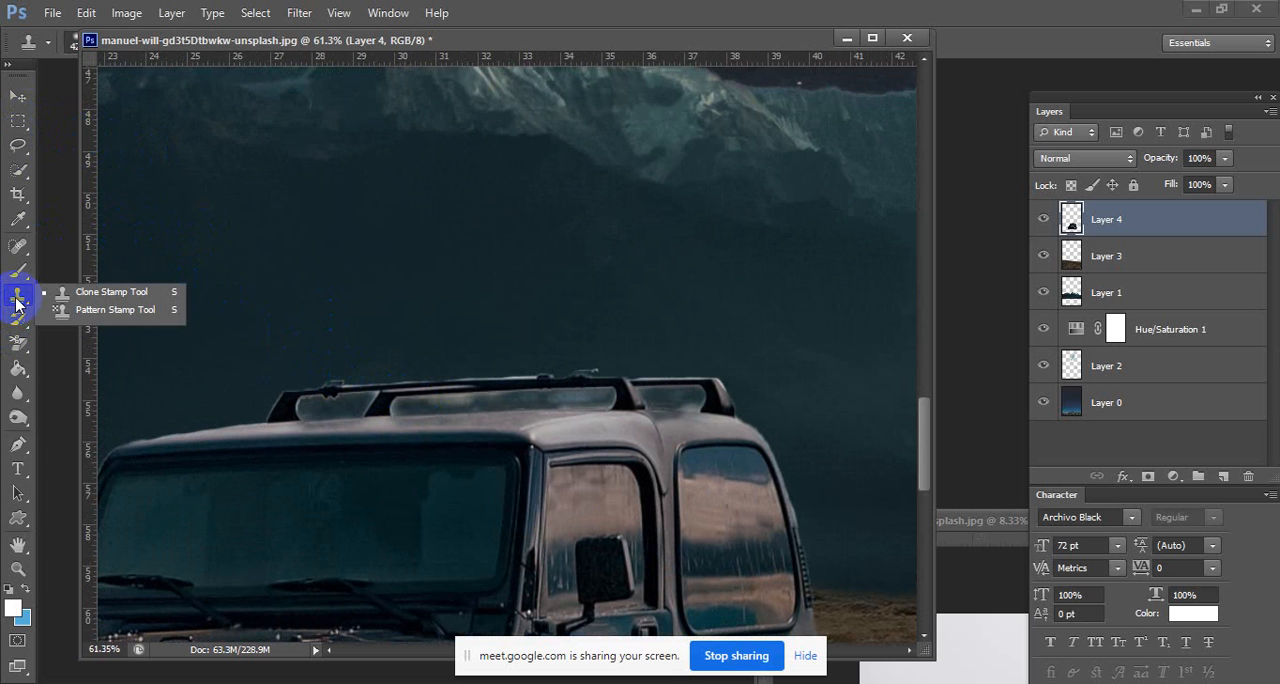
left_click(20, 345)
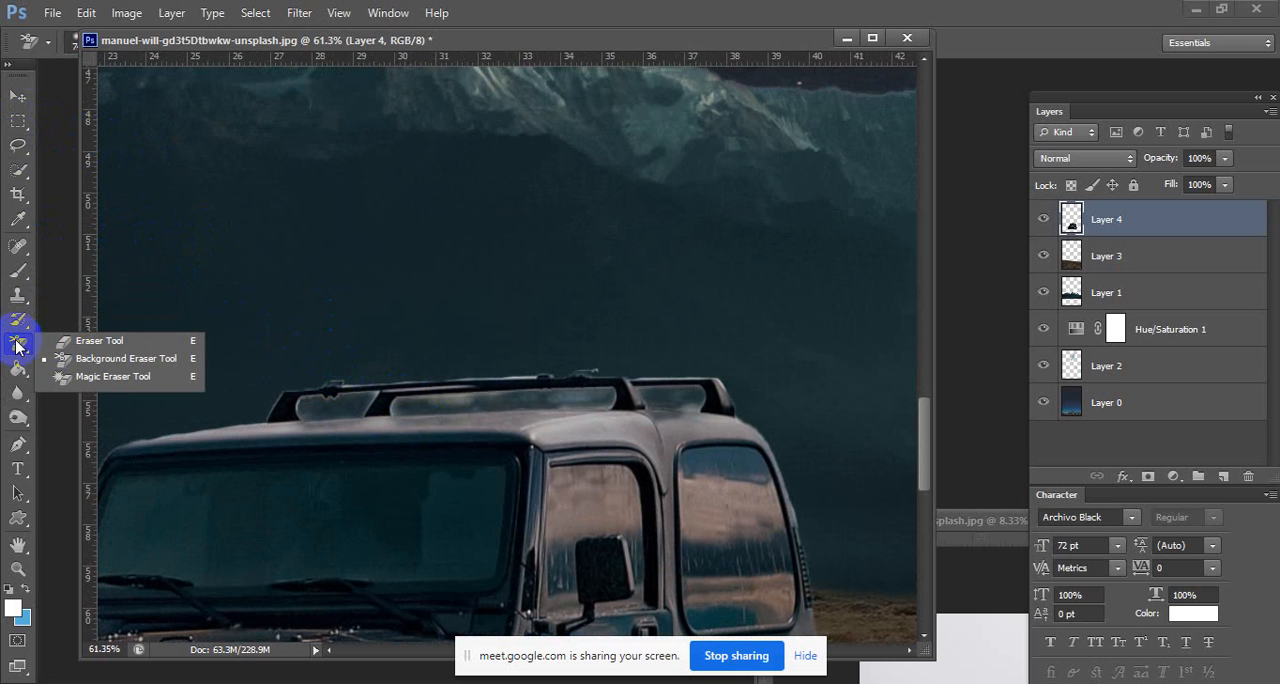
right_click(582, 368)
left_click_drag(669, 446, 808, 449)
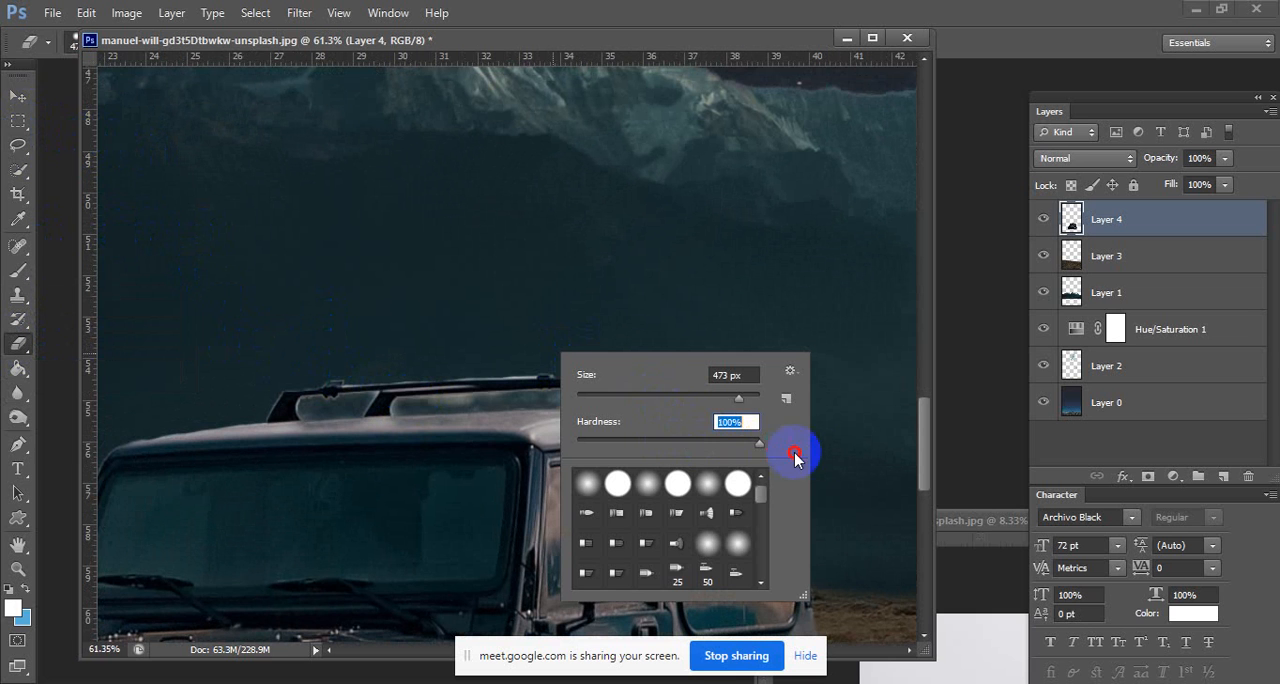
left_click(663, 399)
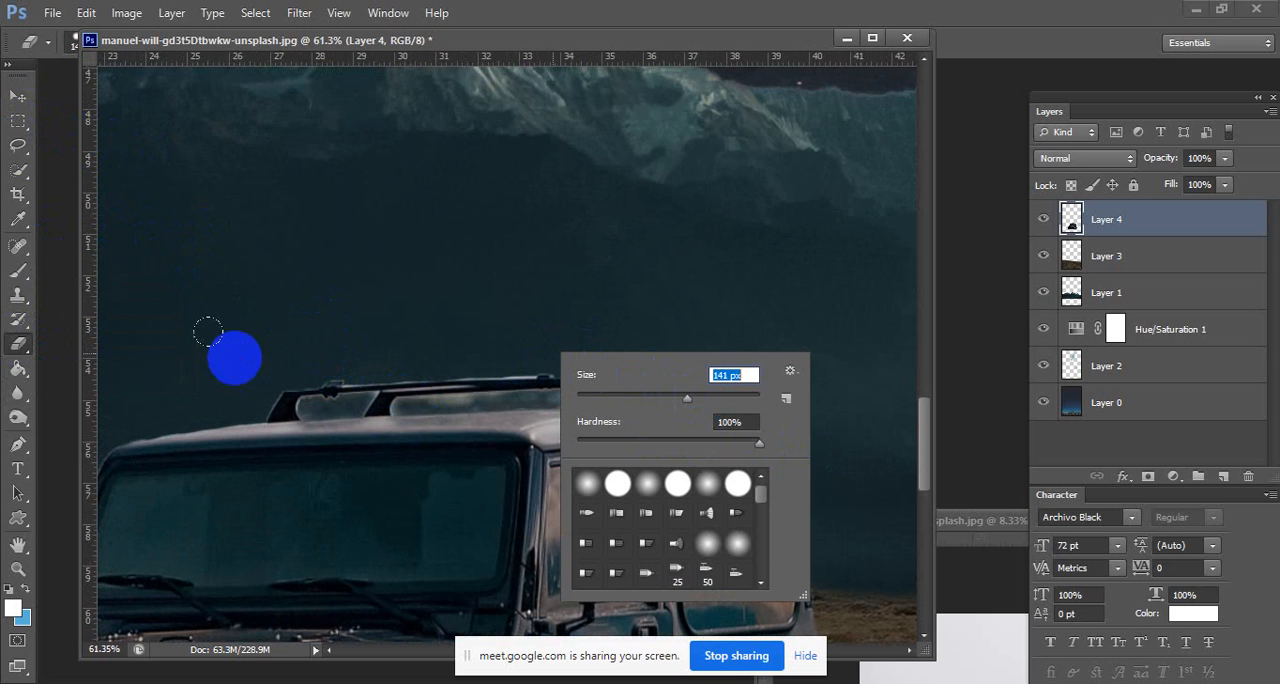
left_click(234, 357)
Erase the entire roof rack along the top edge of the Jeep on Layer 4.
left_click_drag(254, 356, 352, 342)
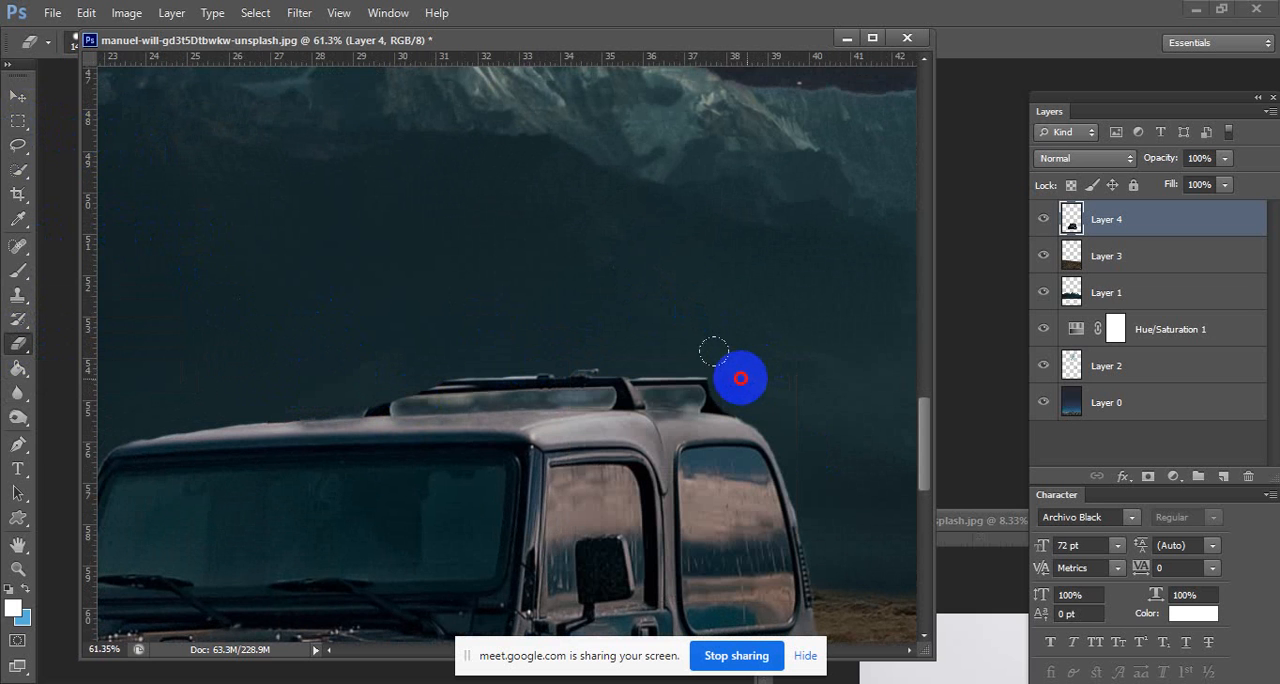
left_click_drag(705, 373, 392, 343)
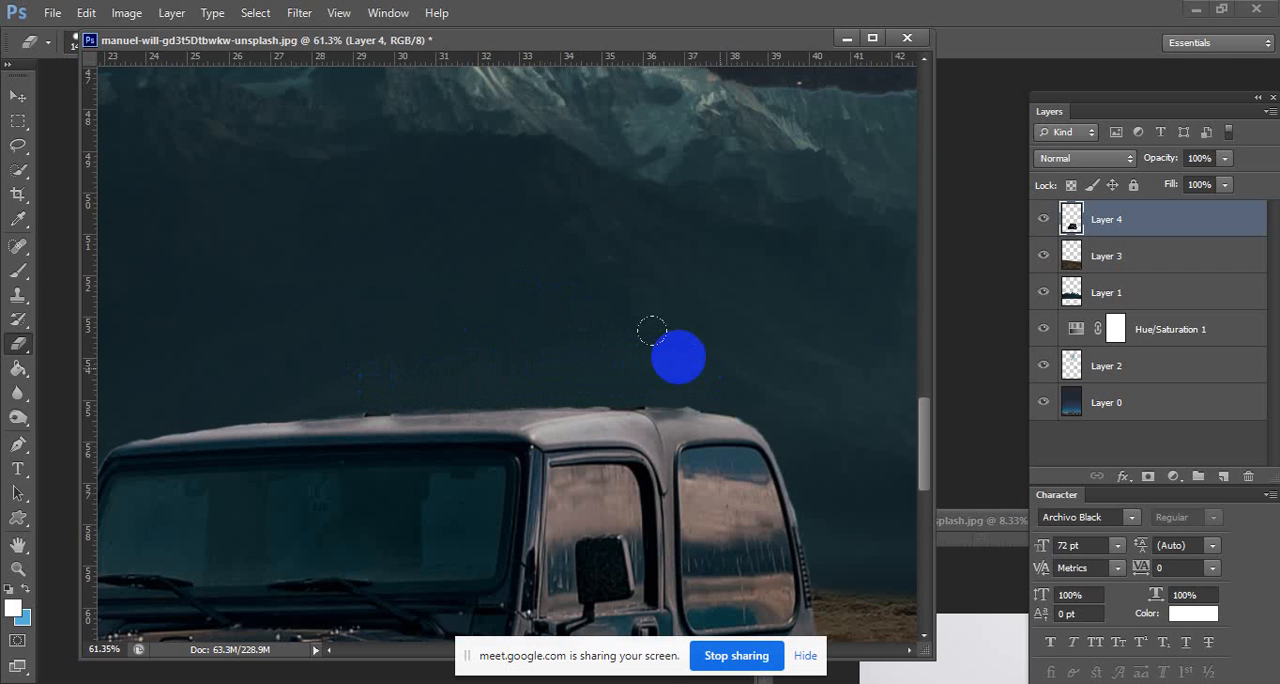
left_click(342, 348)
mouse_move(307, 349)
left_mouse_down()
mouse_move(706, 369)
mouse_move(693, 310)
mouse_move(648, 291)
mouse_move(691, 287)
mouse_move(598, 244)
left_mouse_up()
key("ctrl+z")
left_click_drag(583, 404, 541, 505)
left_click_drag(711, 503, 571, 529)
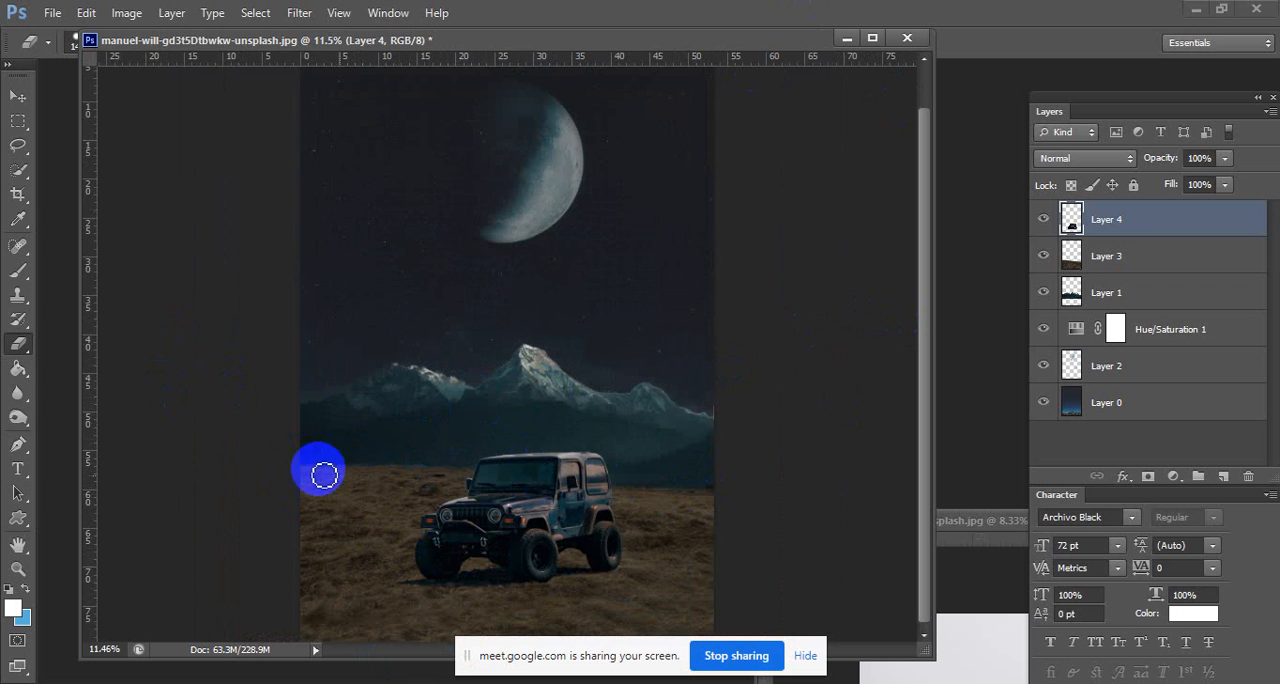
Select the grass on Layer 3 and set up the Burn tool with a large brush at 0% hardness.
left_click(1123, 255)
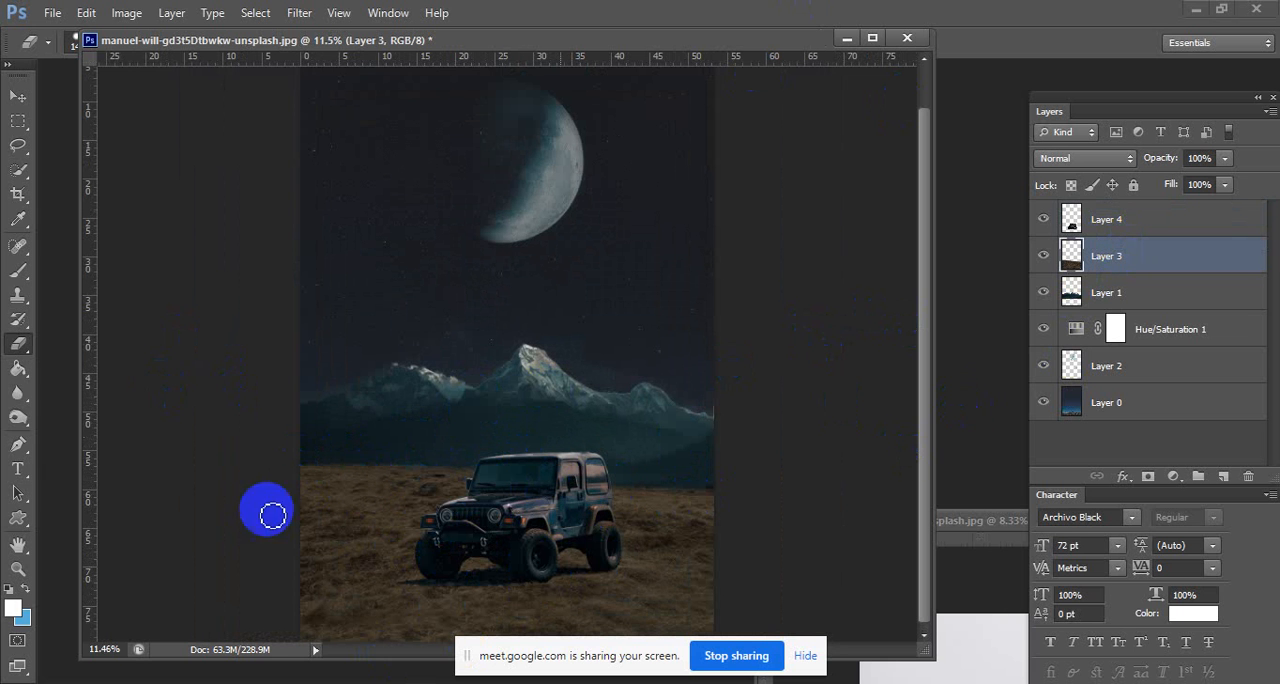
right_click(19, 417)
left_click(77, 417)
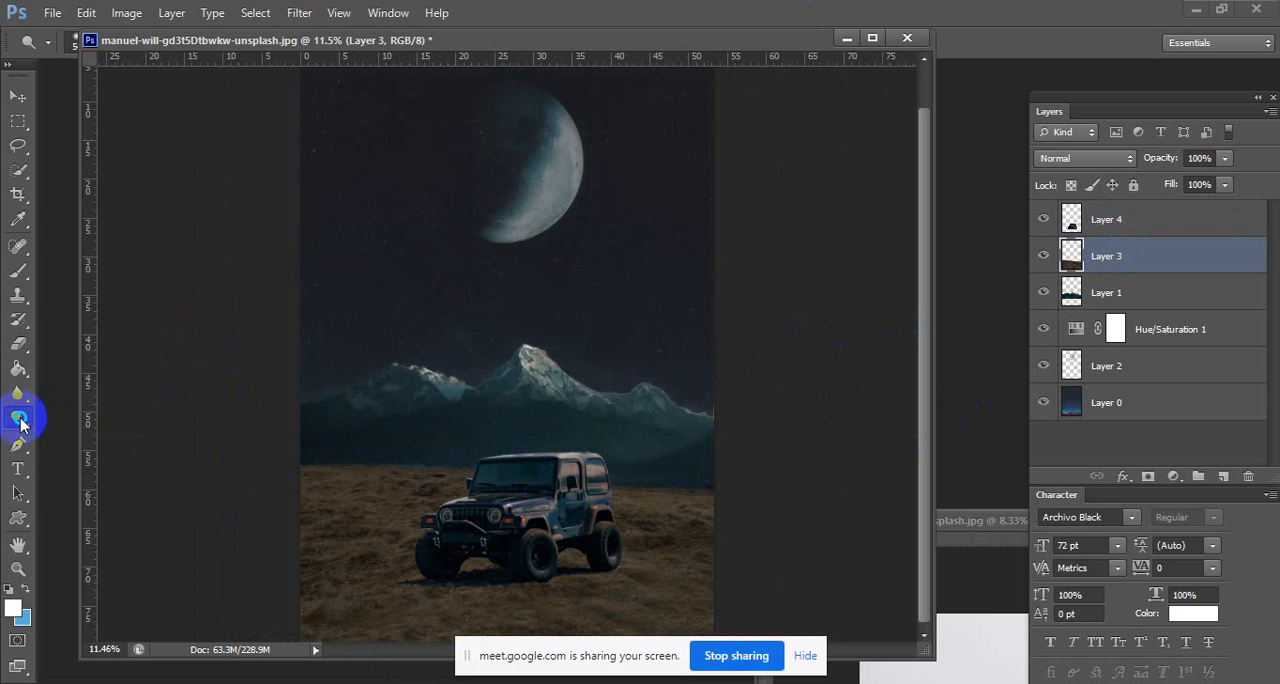
right_click(20, 419)
left_click(91, 431)
right_click(436, 465)
left_click(565, 482)
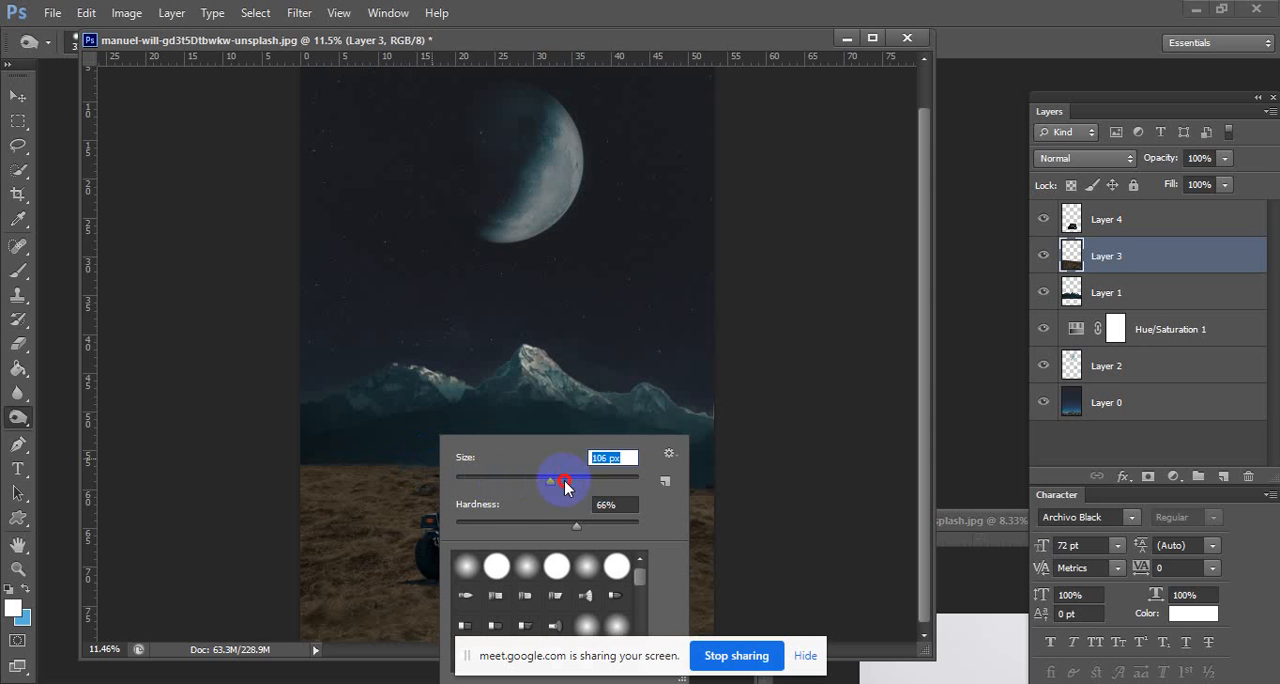
left_click_drag(565, 511, 338, 480)
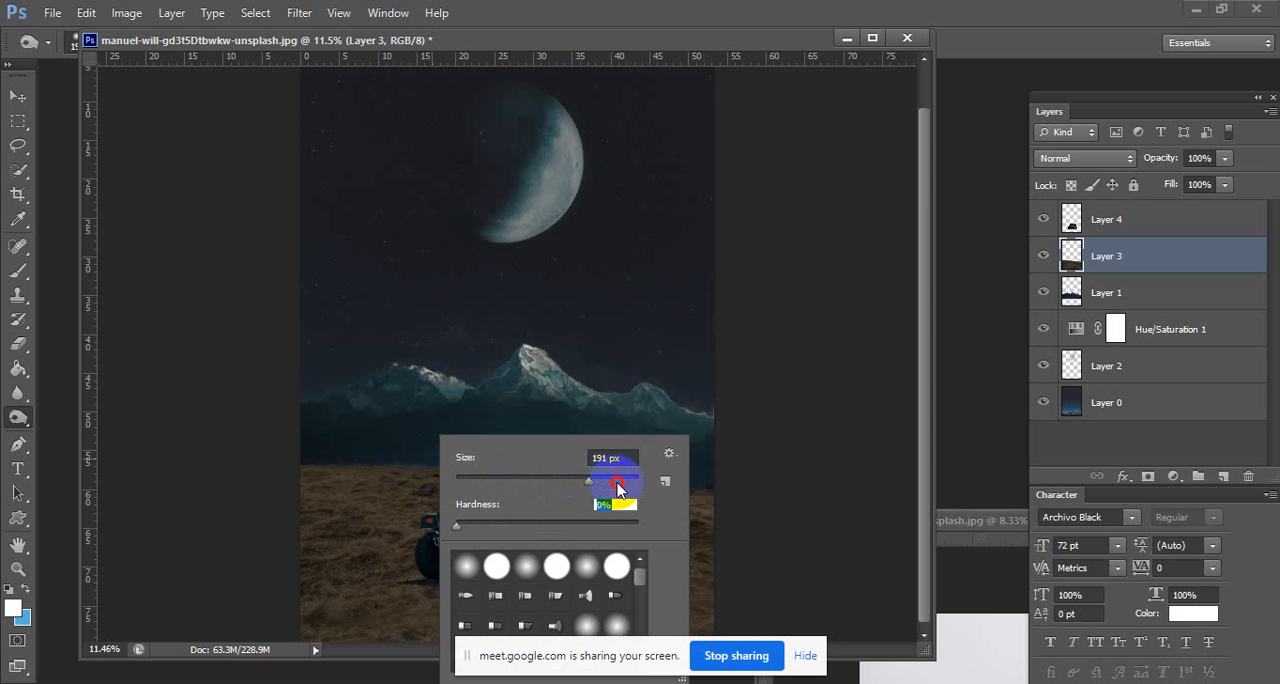
left_click(589, 48)
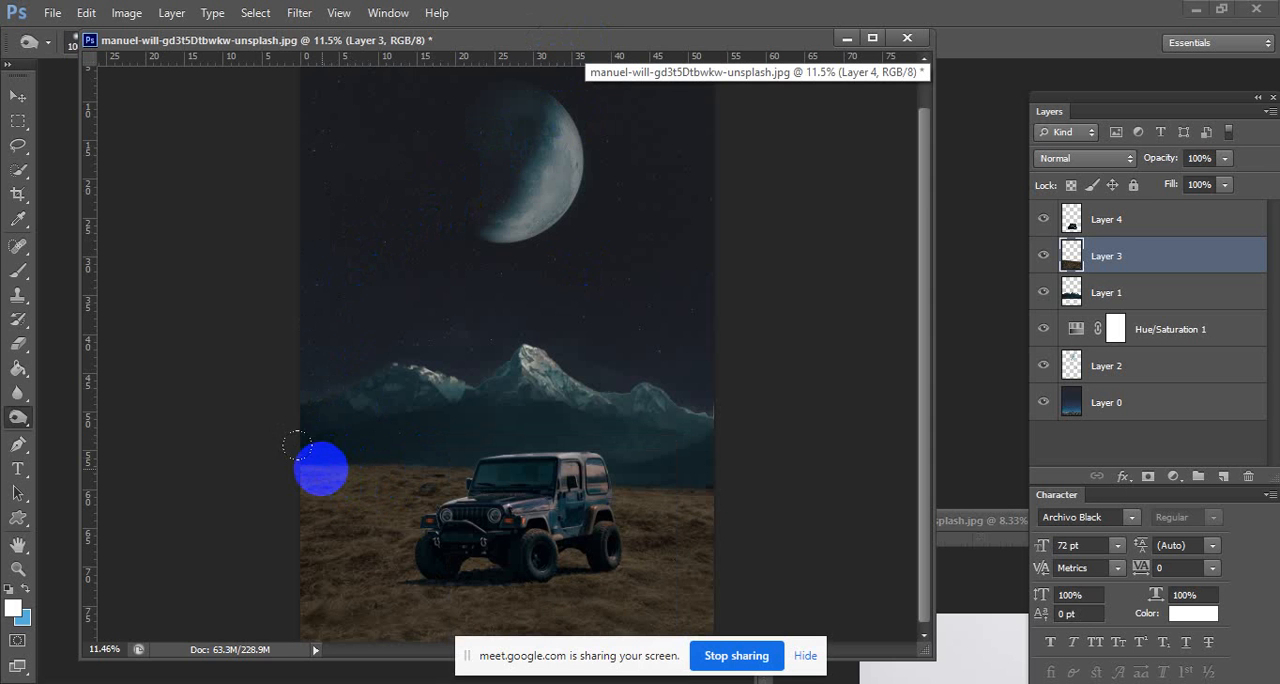
Reduce the brush size slightly and burn the grass along the horizon behind the Jeep on Layer 3.
key("bracketleft")
key("bracketleft")
mouse_move(321, 469)
left_mouse_down()
mouse_move(399, 473)
mouse_move(286, 467)
mouse_move(419, 487)
mouse_move(328, 474)
mouse_move(650, 463)
mouse_move(615, 469)
mouse_move(712, 496)
mouse_move(584, 504)
mouse_move(668, 513)
left_mouse_up()
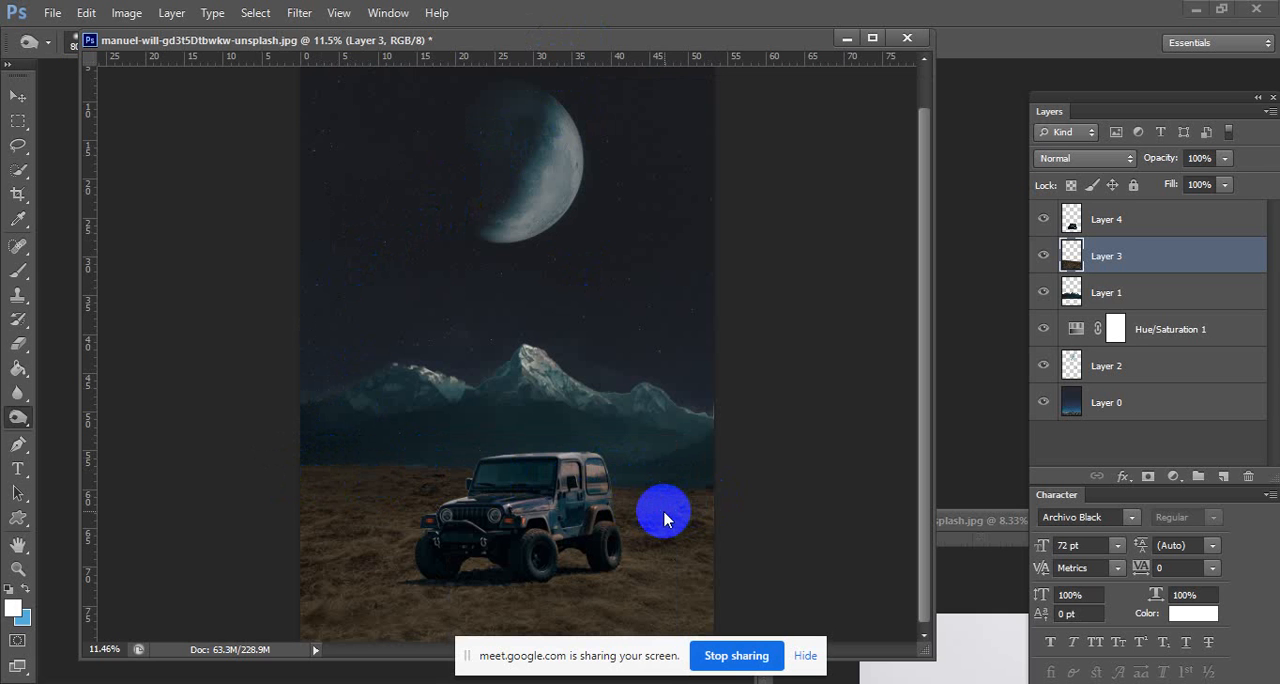
mouse_move(326, 463)
left_mouse_down()
mouse_move(309, 460)
mouse_move(747, 509)
mouse_move(220, 449)
left_mouse_up()
mouse_move(498, 463)
left_mouse_down()
mouse_move(643, 465)
mouse_move(692, 486)
mouse_move(653, 507)
mouse_move(663, 497)
mouse_move(589, 436)
mouse_move(424, 382)
mouse_move(503, 378)
mouse_move(512, 383)
mouse_move(439, 442)
mouse_move(270, 424)
mouse_move(336, 455)
mouse_move(657, 474)
mouse_move(764, 497)
mouse_move(650, 458)
mouse_move(686, 460)
mouse_move(367, 452)
mouse_move(310, 433)
mouse_move(344, 459)
mouse_move(270, 465)
mouse_move(301, 481)
mouse_move(506, 485)
mouse_move(605, 505)
mouse_move(696, 483)
mouse_move(684, 469)
mouse_move(328, 422)
mouse_move(870, 280)
left_mouse_up()
Darken the base of the mountains near the horizon on Layer 1 with the Burn tool.
left_click(1178, 303)
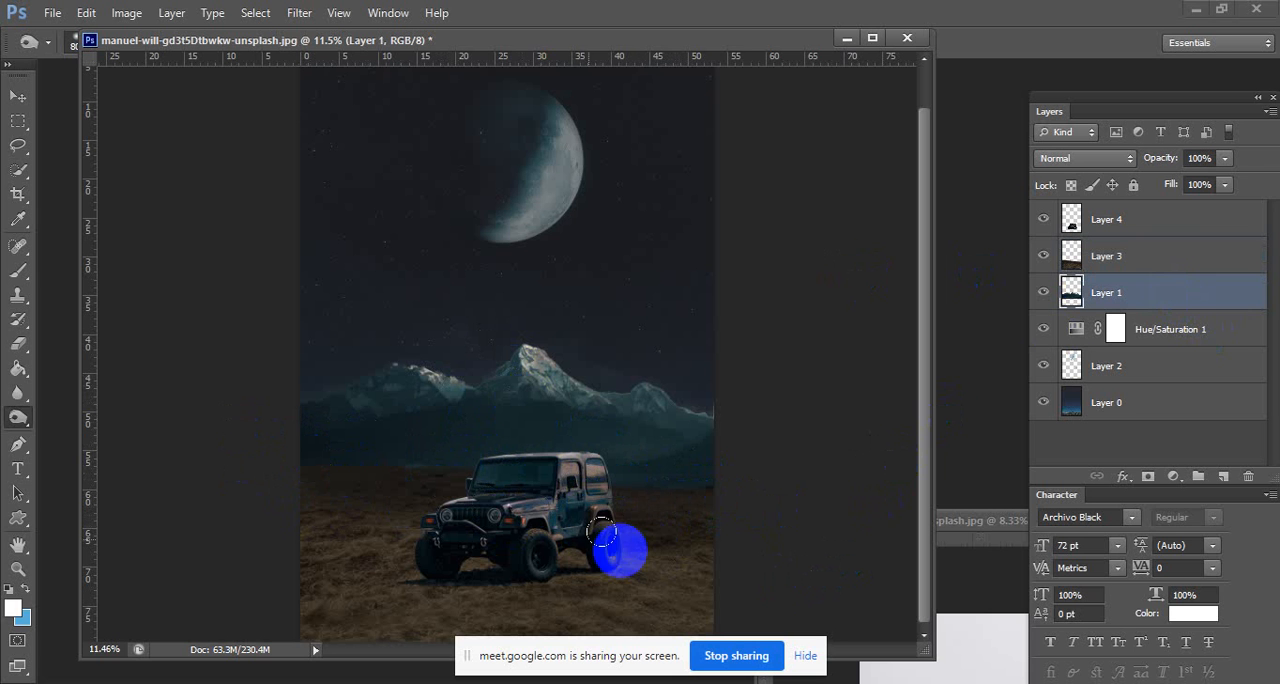
mouse_move(601, 535)
left_mouse_down()
mouse_move(693, 472)
mouse_move(259, 413)
mouse_move(788, 490)
left_mouse_up()
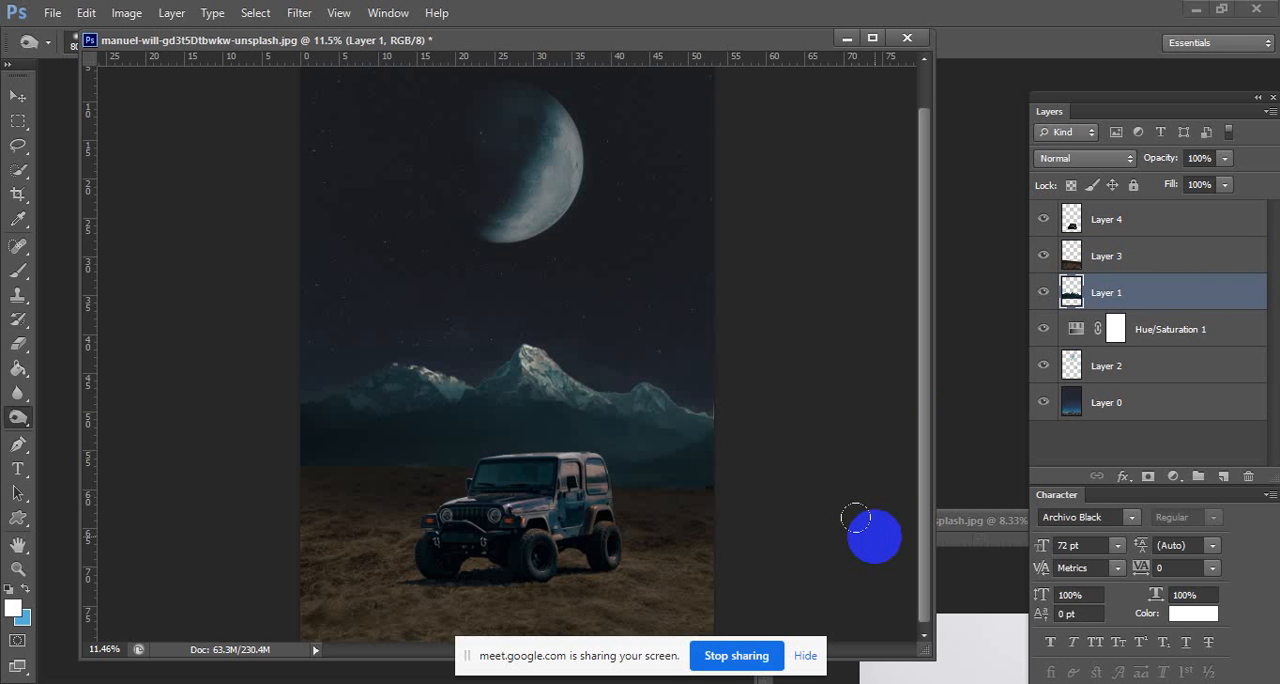
mouse_move(856, 520)
left_mouse_down()
mouse_move(864, 389)
mouse_move(40, 157)
left_mouse_up()
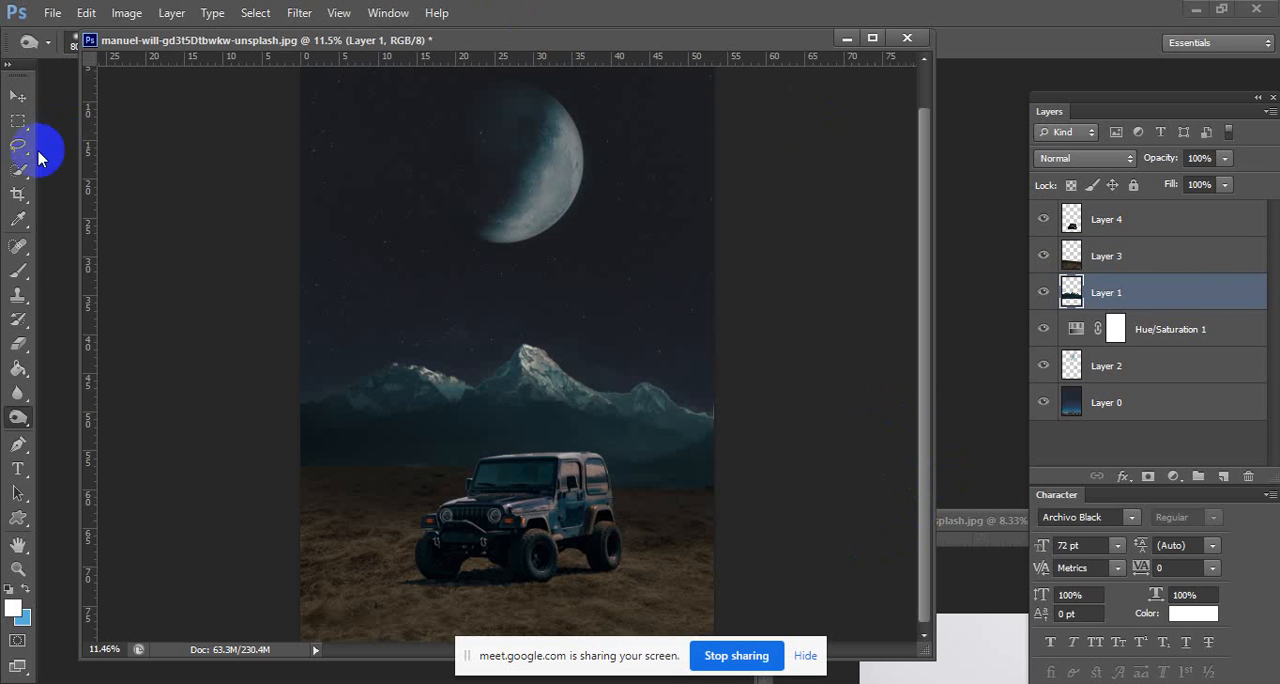
Switch to the Rectangular Marquee tool and make the Jeep's Layer 4 the active layer.
left_click(19, 125)
left_click_drag(676, 428, 565, 553)
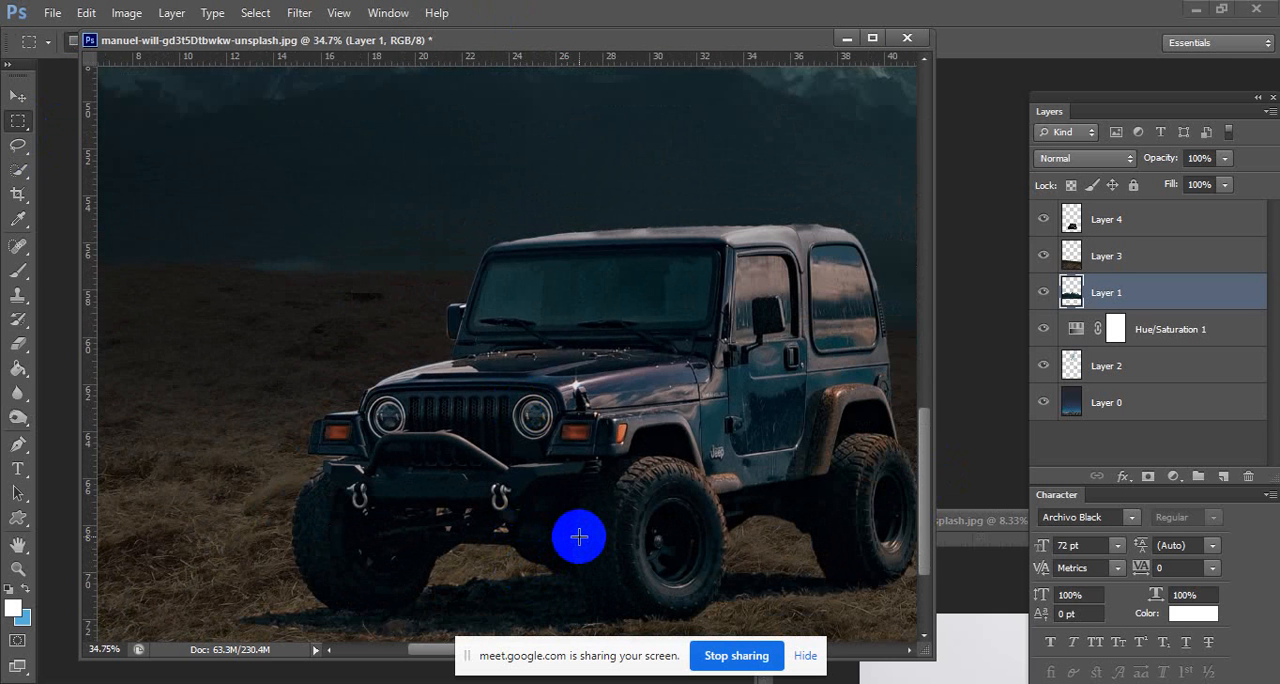
left_click(1144, 227)
scroll(603, 521, "up", 3)
scroll(522, 461, "down", 4)
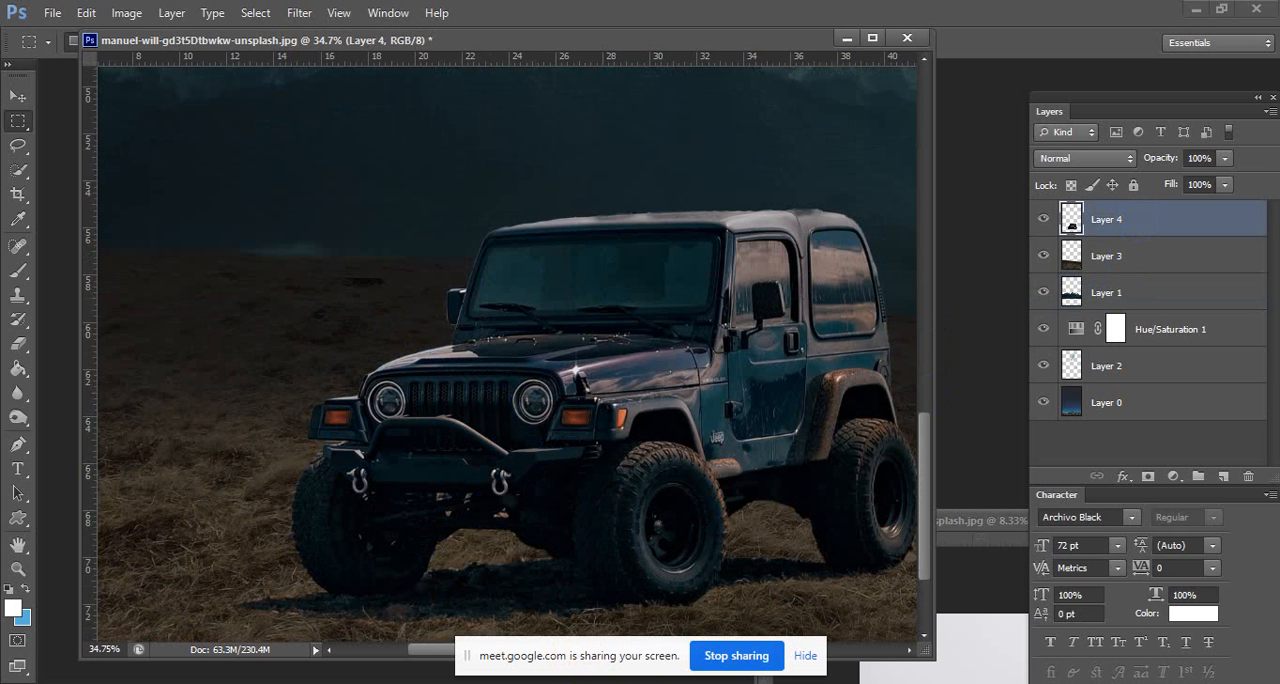
Check the participants in the Google Meet call and return to Photoshop.
left_click(623, 592)
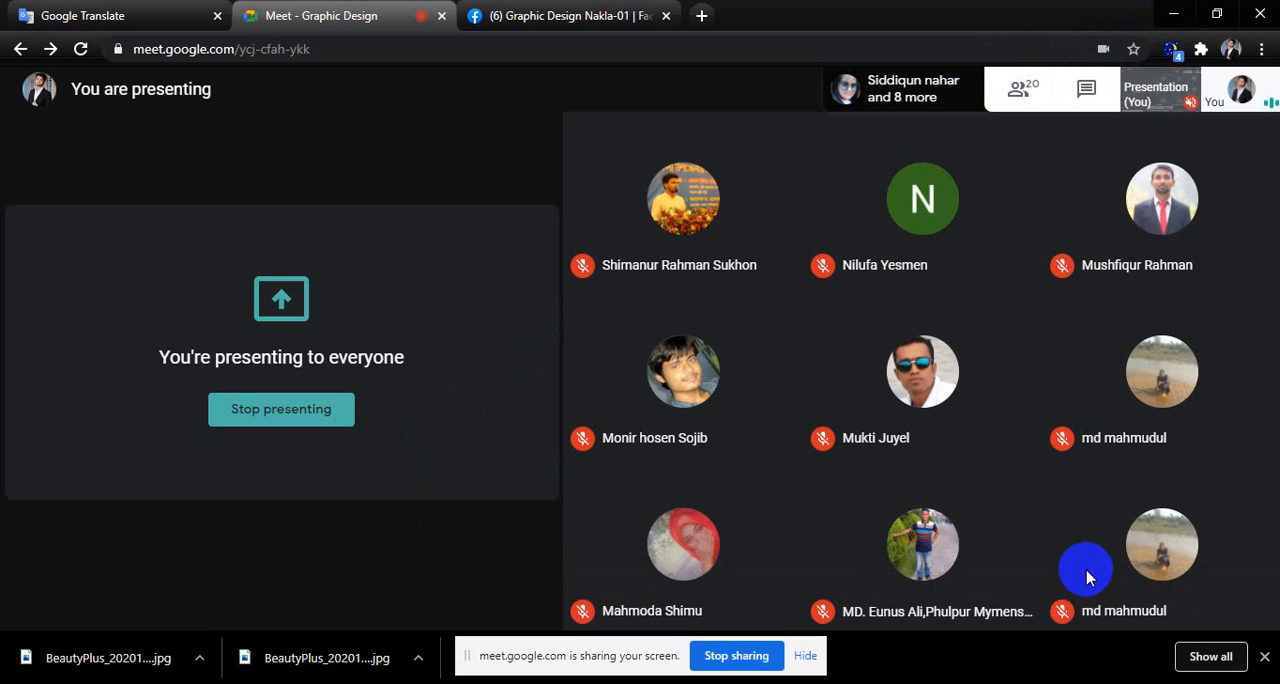
left_click(1172, 14)
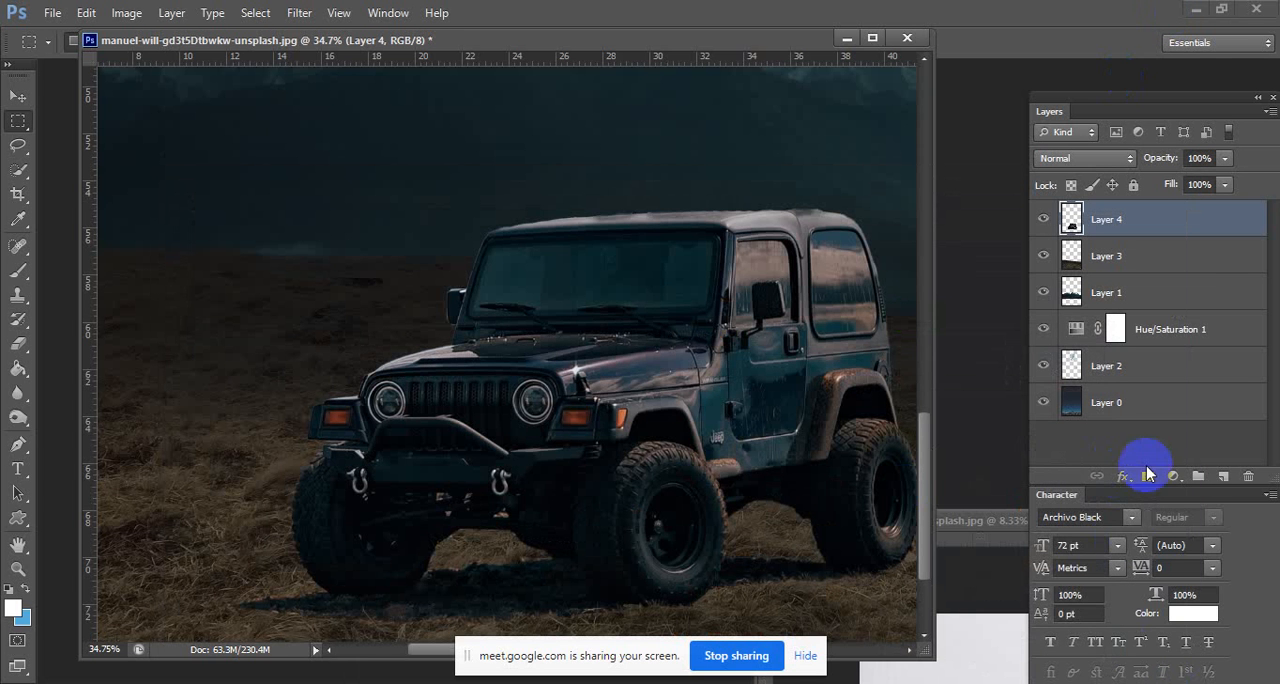
Add a white-to-transparent Gradient Fill layer above the Jeep and set its style to Diamond.
left_click(1178, 478)
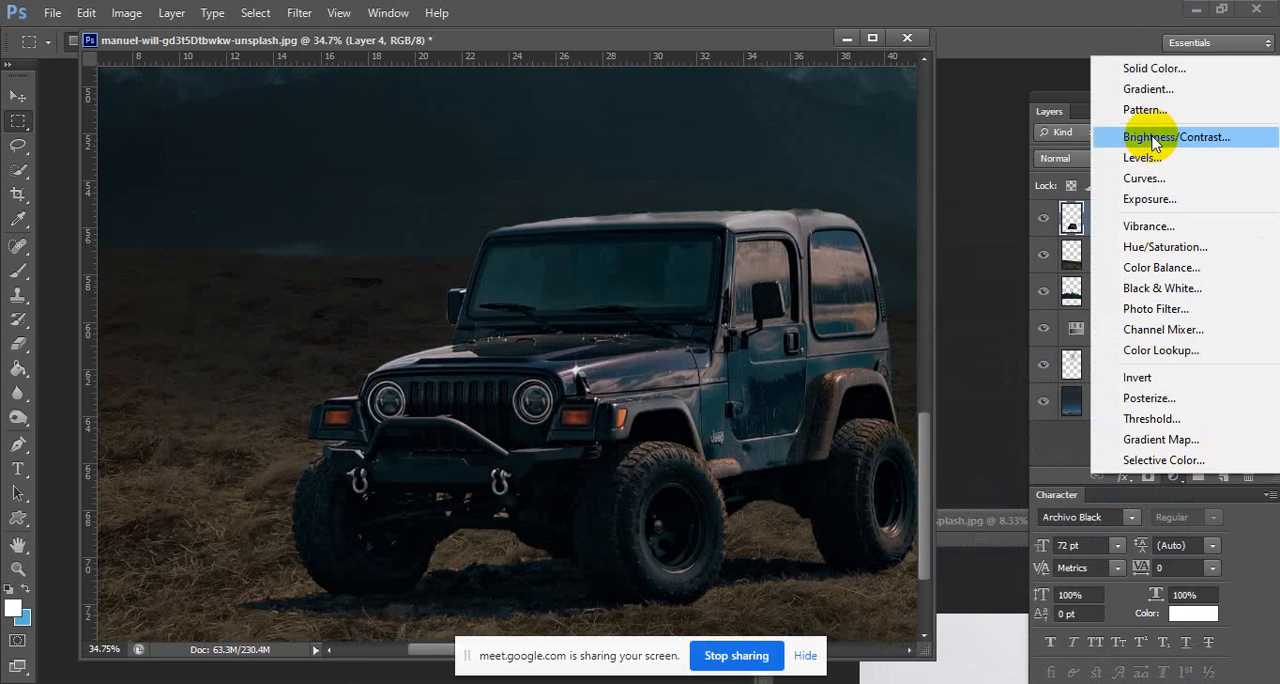
left_click(1148, 89)
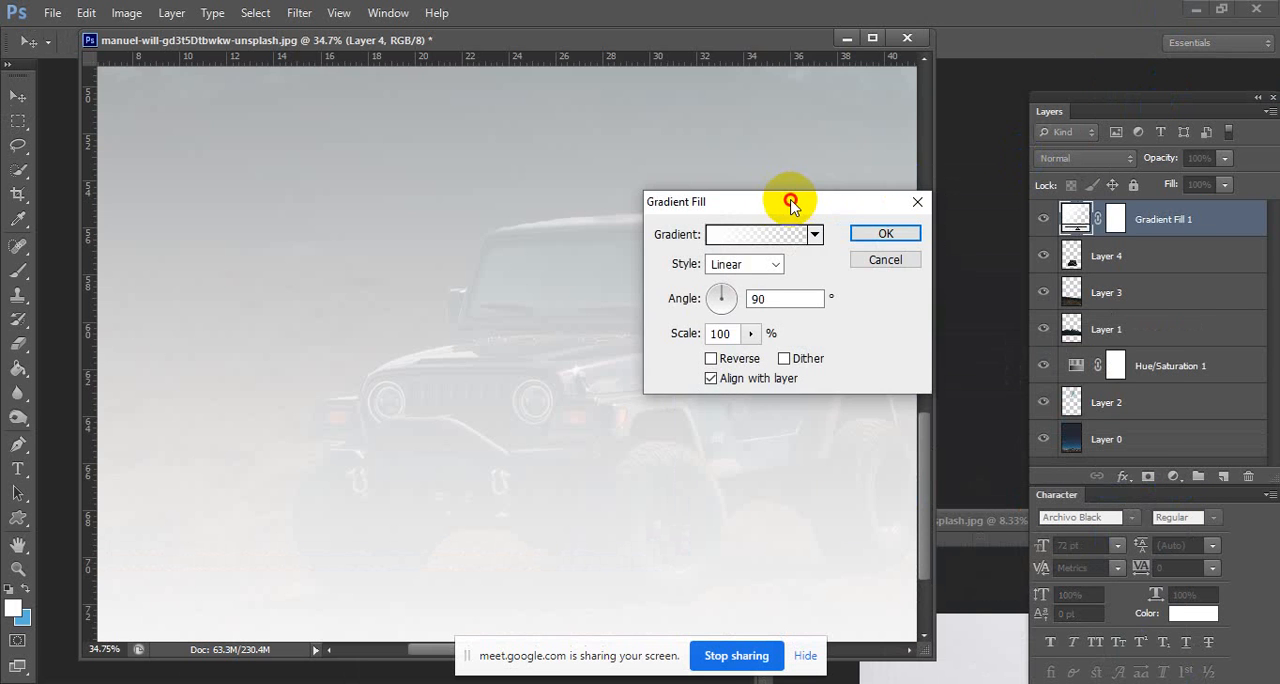
left_click_drag(790, 201, 1043, 234)
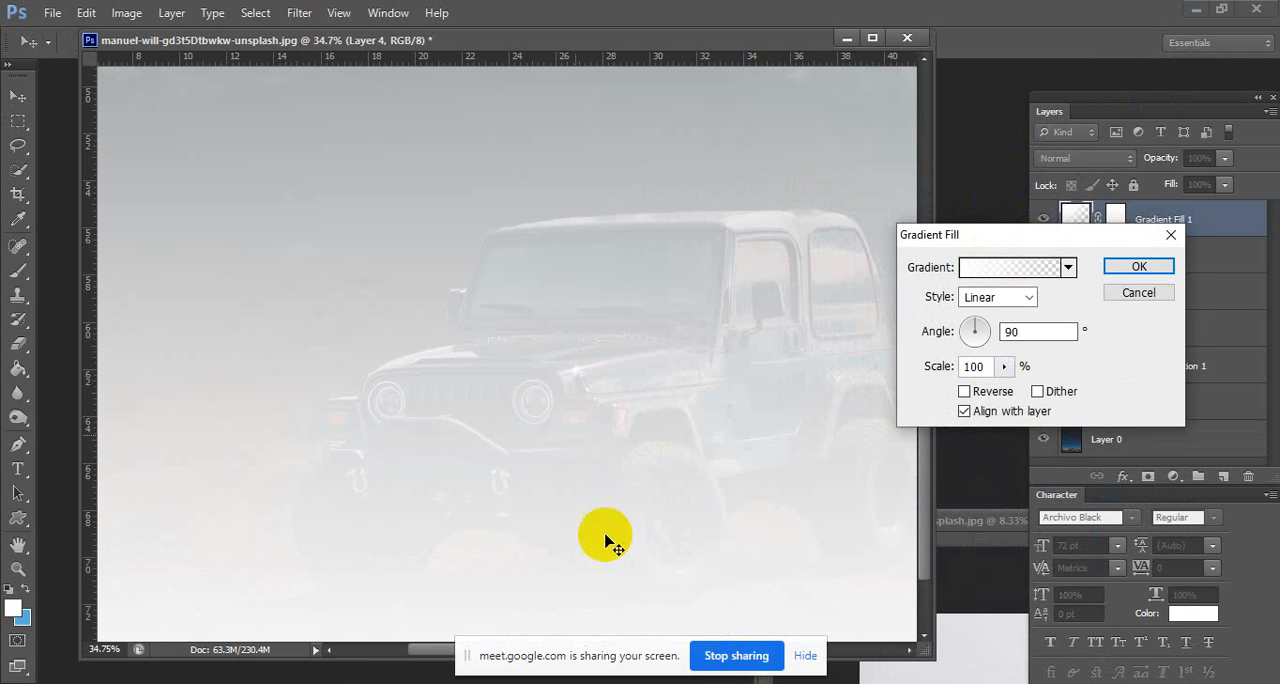
left_click(597, 381)
left_click_drag(597, 381, 600, 497)
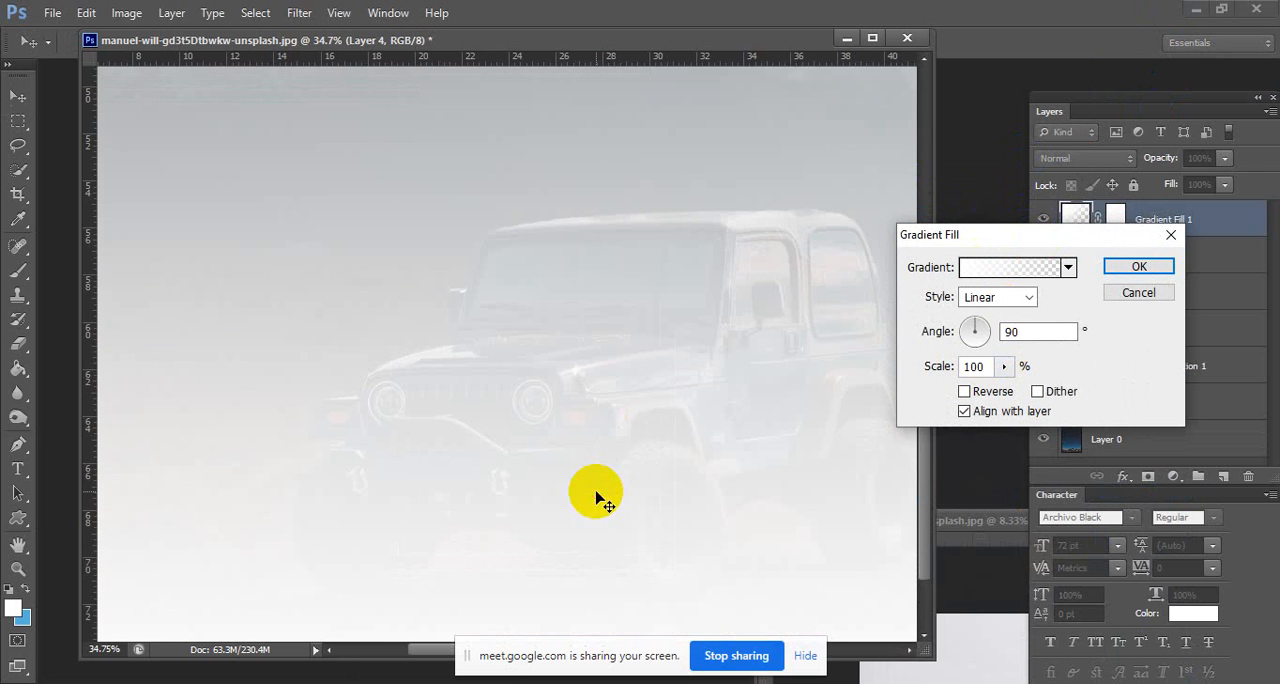
left_click(997, 299)
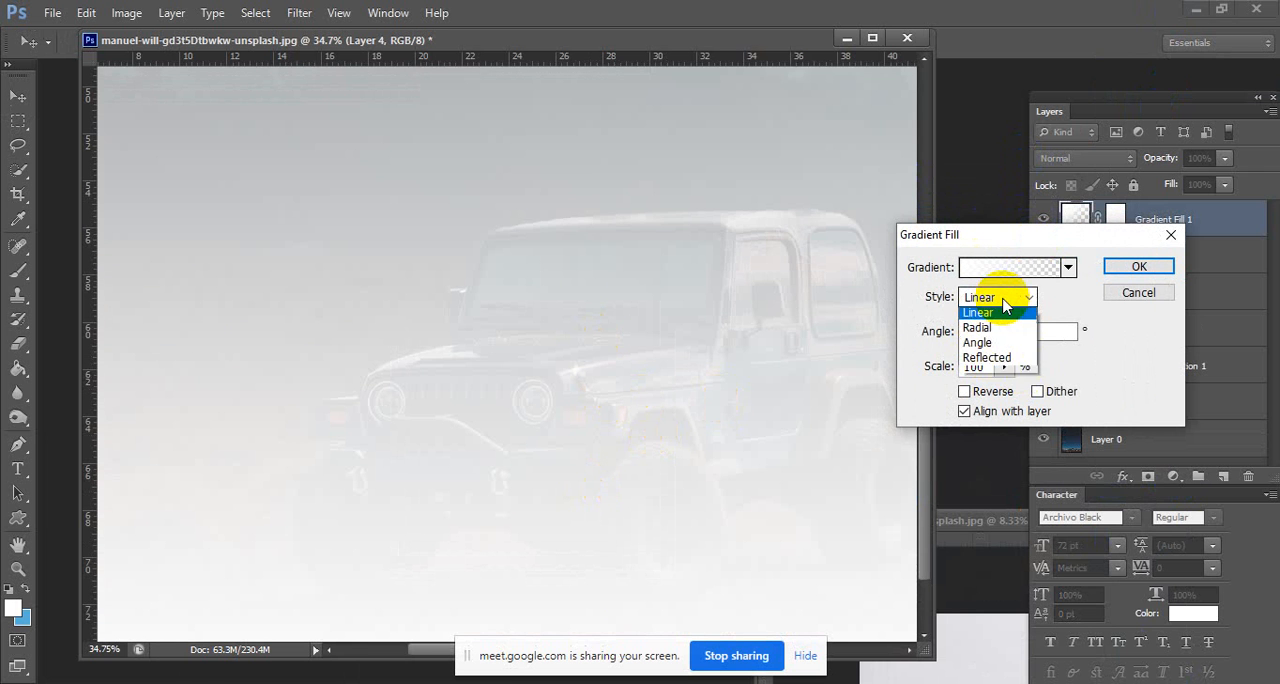
left_click(1003, 374)
left_click(661, 241)
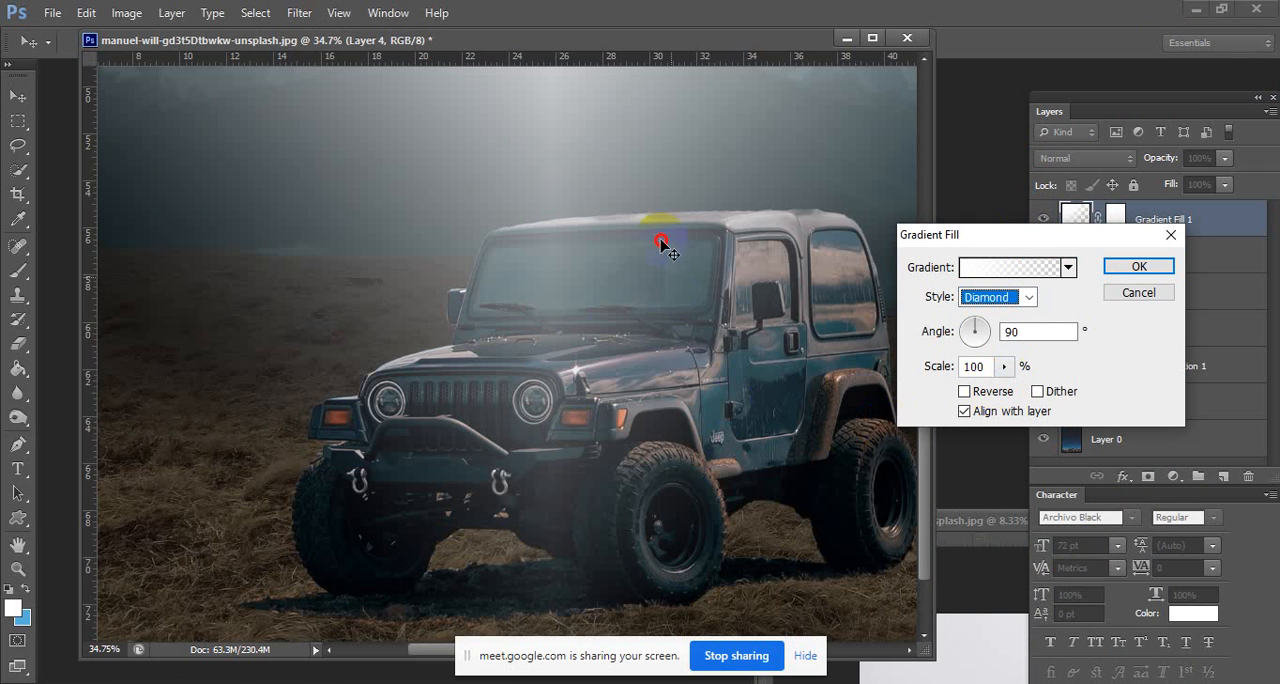
Shrink the diamond gradient to a 15% scale and centre it on the Jeep's headlight nearest the door side.
left_click_drag(615, 528, 594, 366)
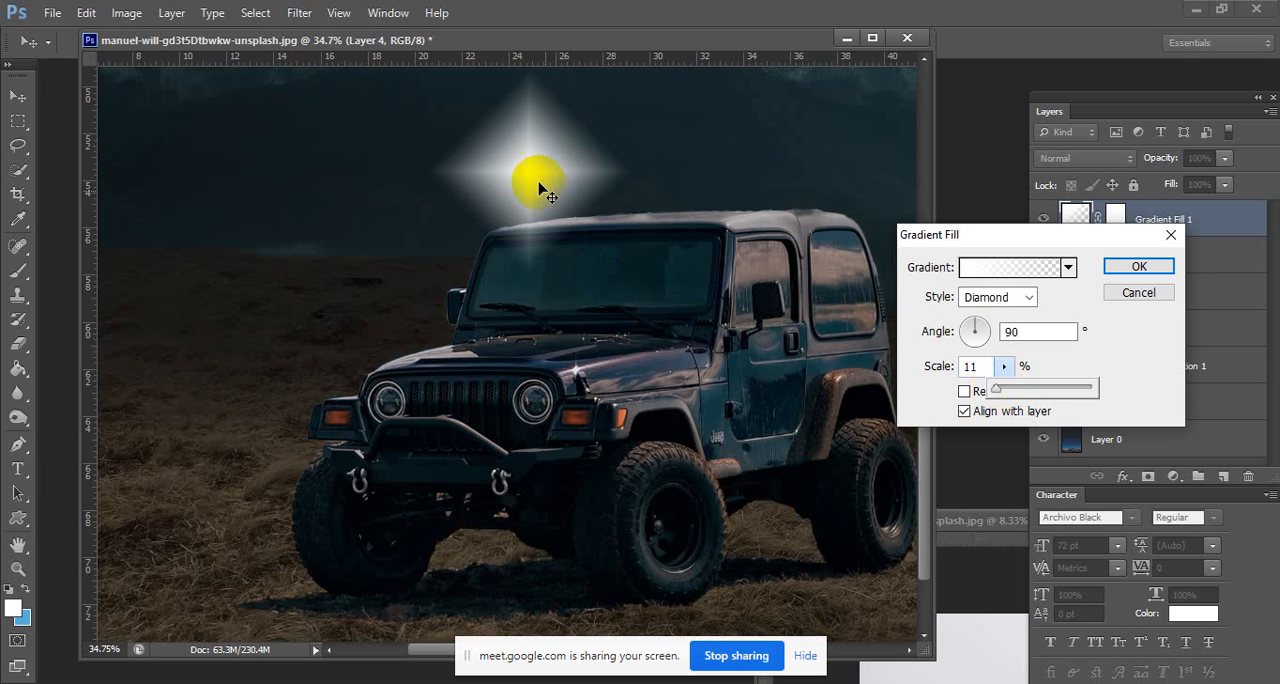
left_click_drag(543, 180, 540, 410)
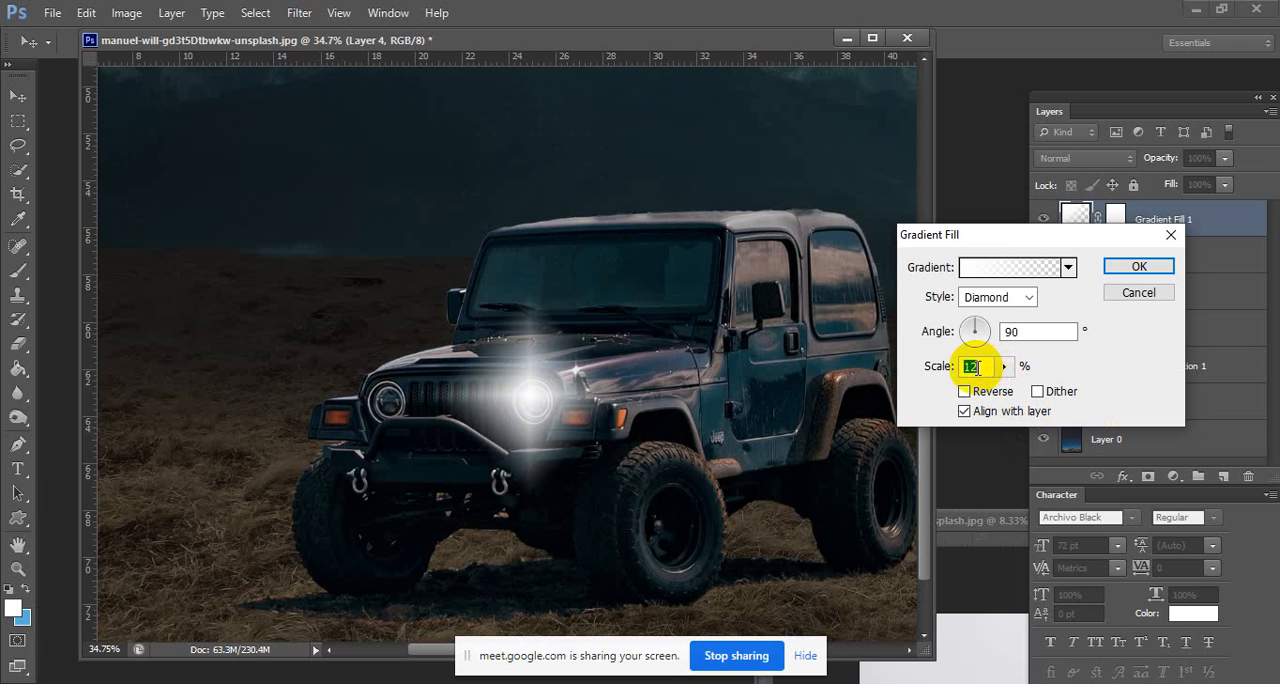
key("Up")
key("Up")
key("Up")
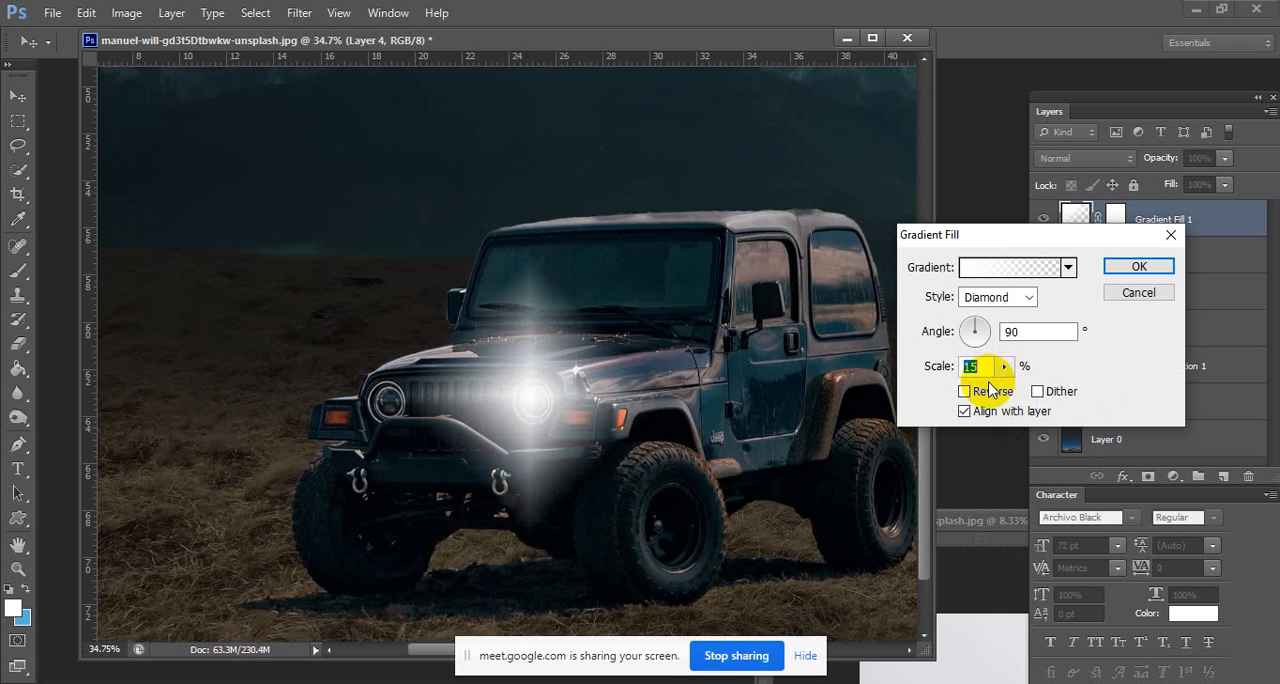
key("Up")
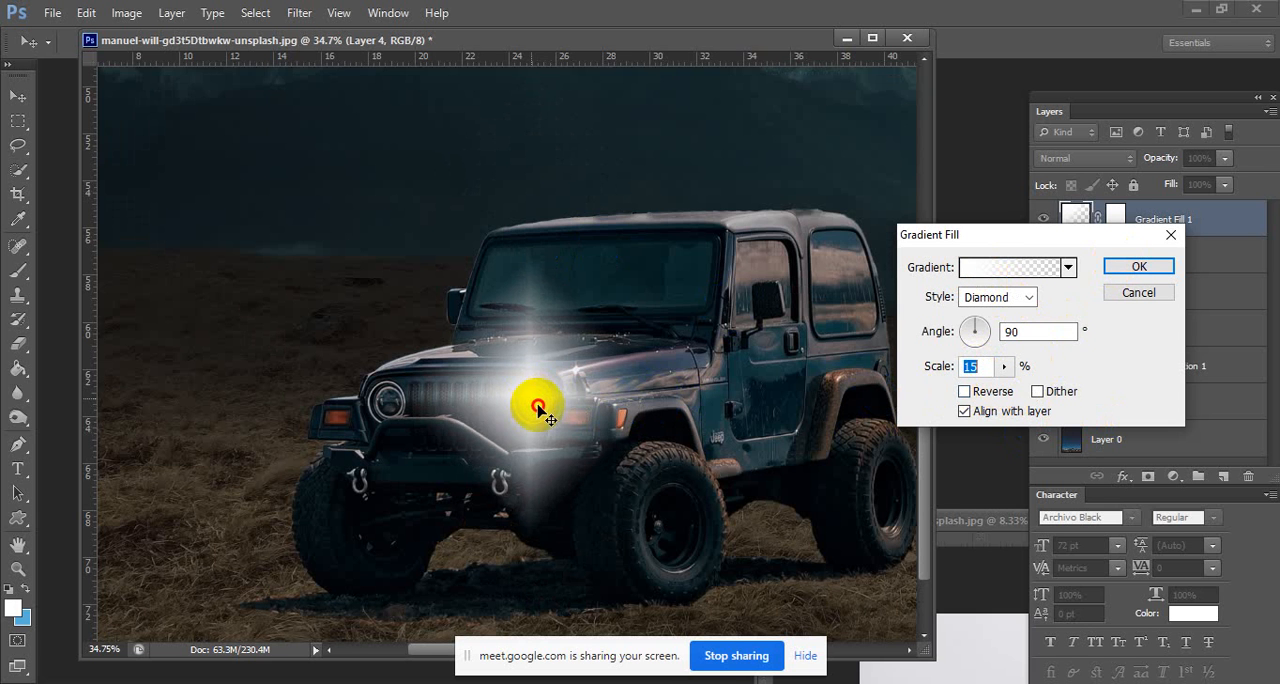
left_click_drag(538, 410, 531, 400)
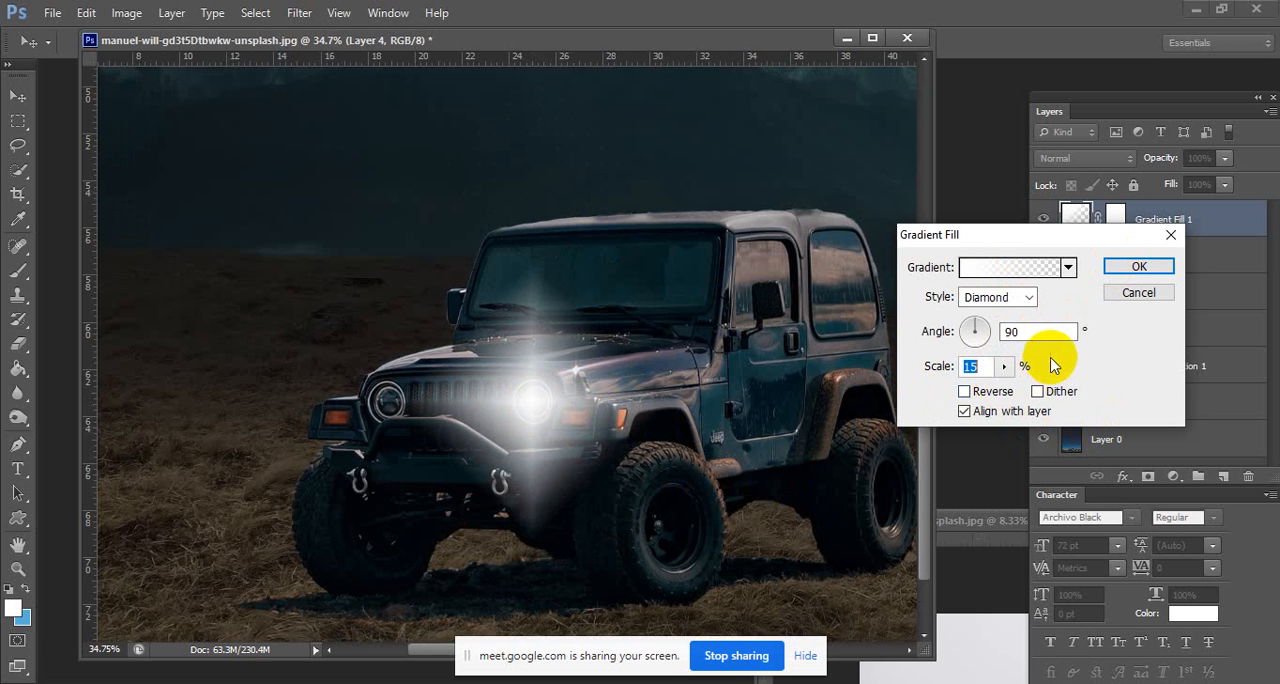
Try yellow tones such as e1b60b and ead127 for the starting colour stop of the headlight gradient.
left_click(969, 268)
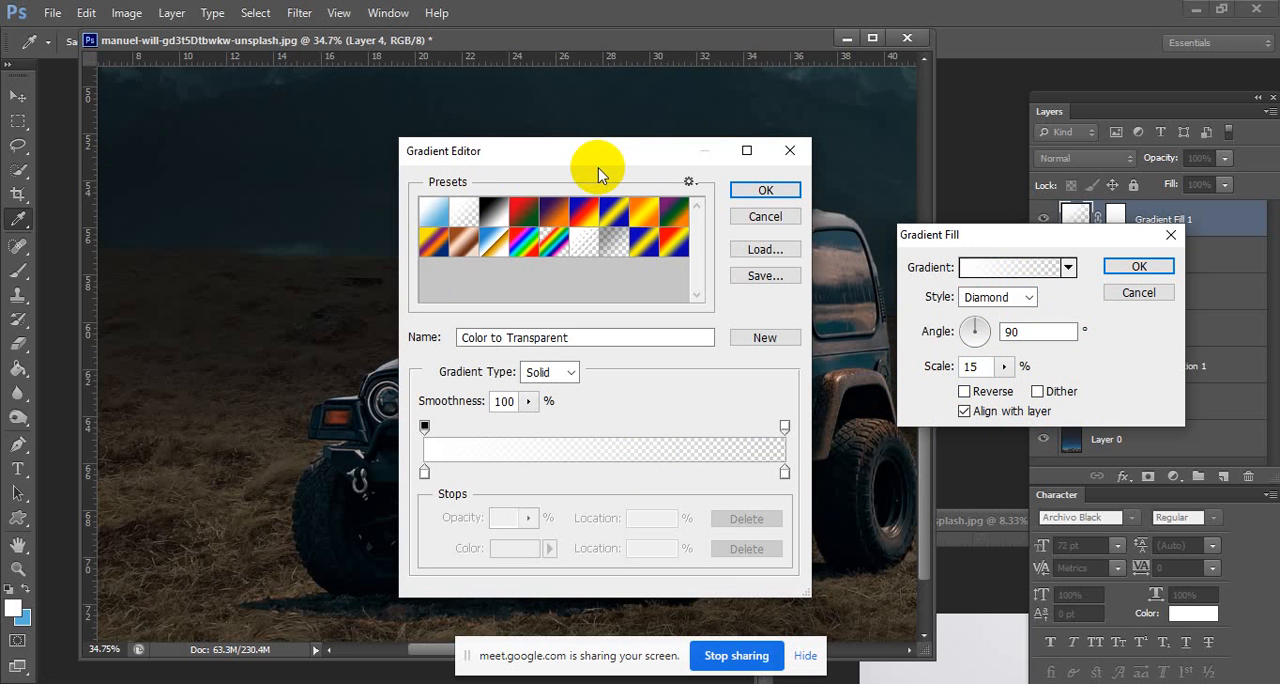
left_click_drag(643, 160, 1023, 180)
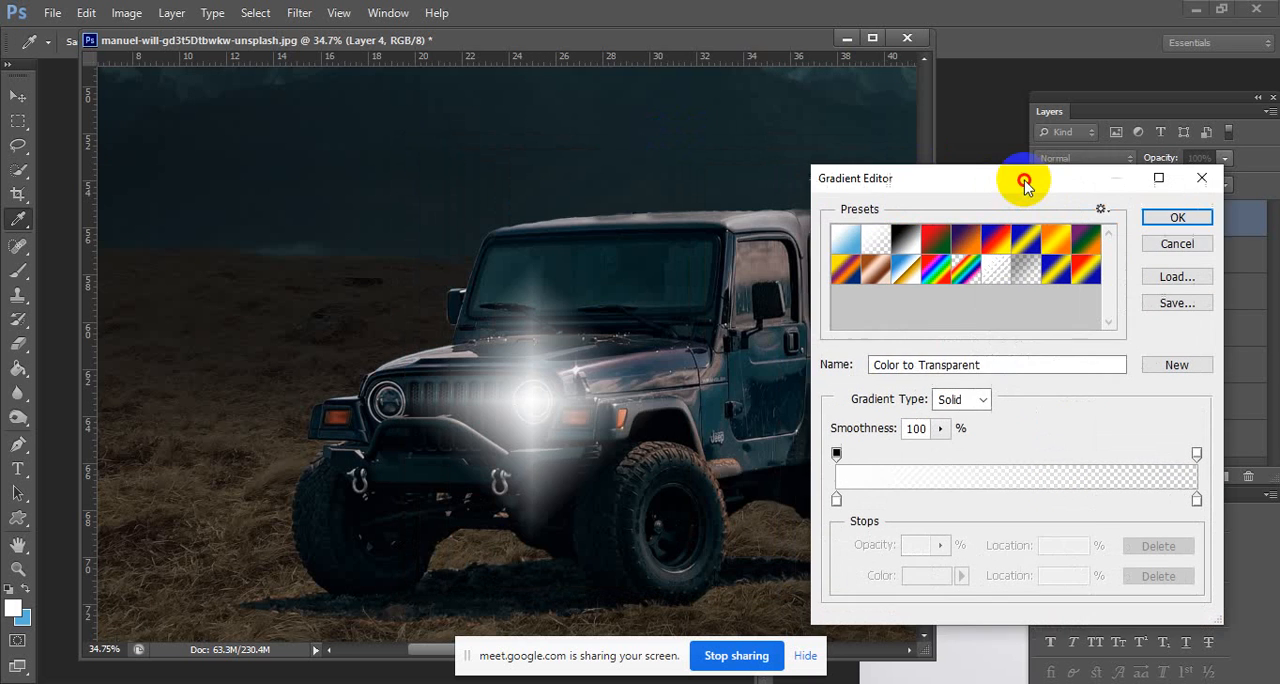
double_click(837, 503)
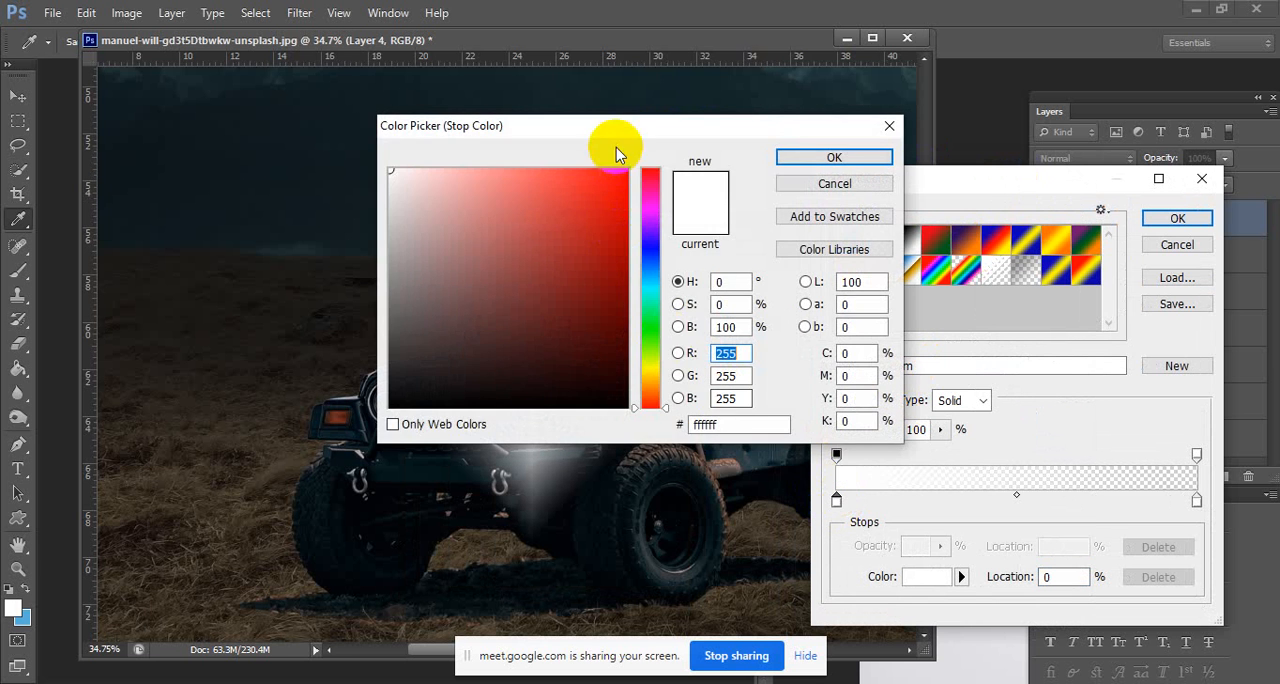
left_click_drag(614, 149, 995, 205)
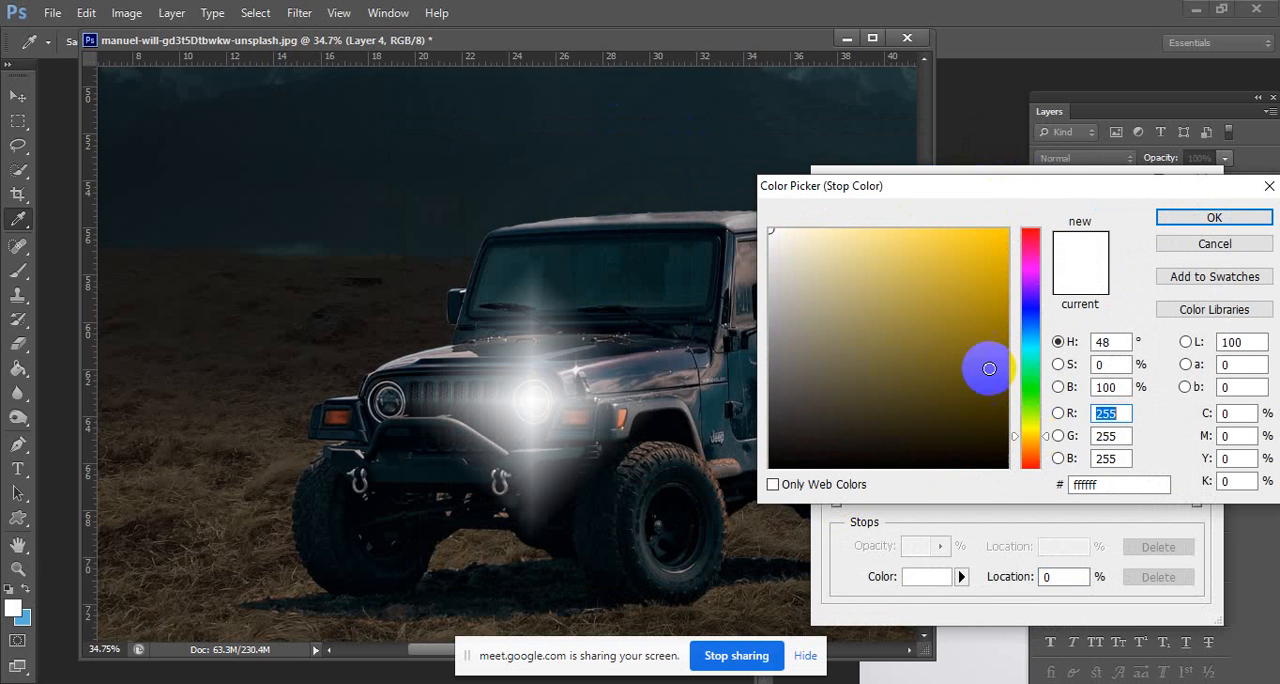
left_click(964, 320)
left_click(996, 257)
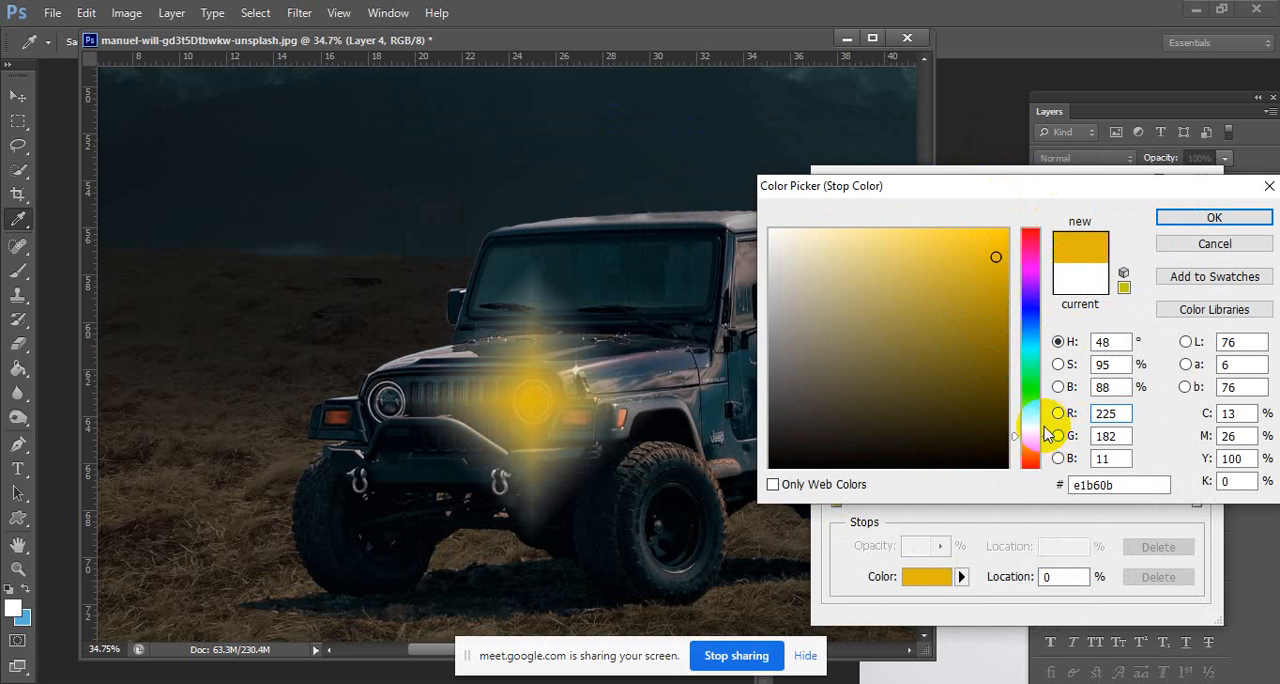
mouse_move(1045, 432)
left_mouse_down()
mouse_move(1033, 445)
mouse_move(1034, 429)
left_mouse_up()
left_click(1006, 307)
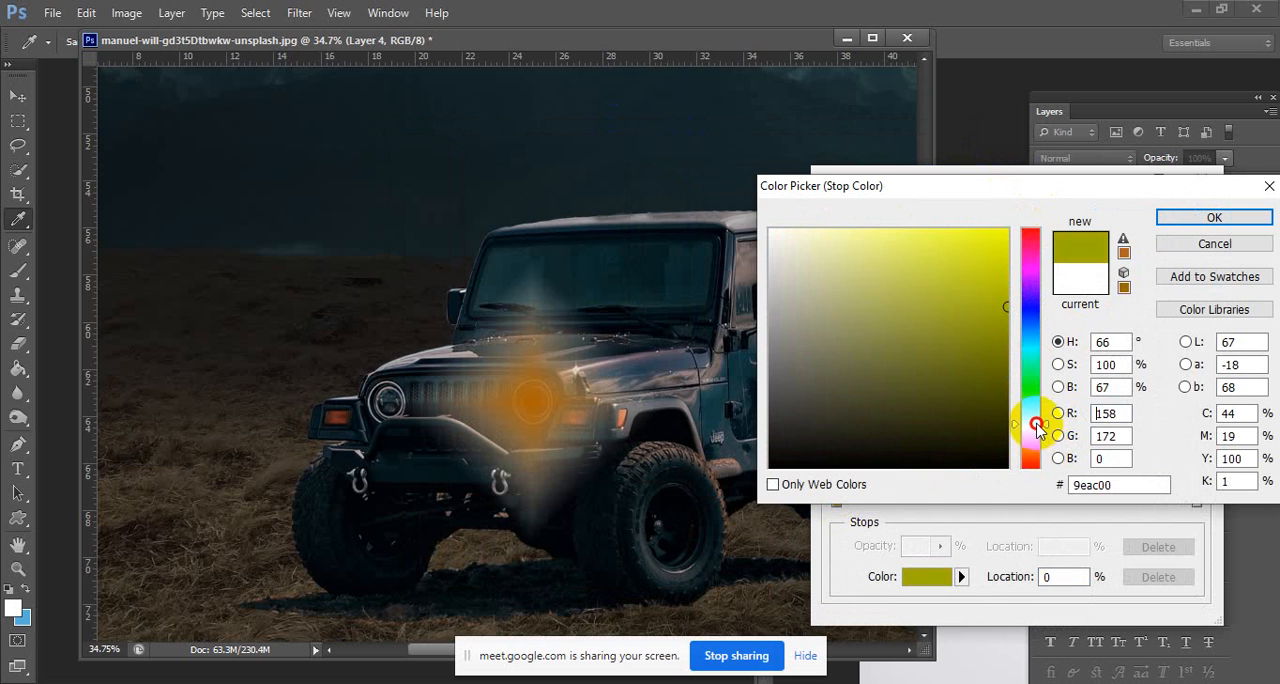
left_click(955, 260)
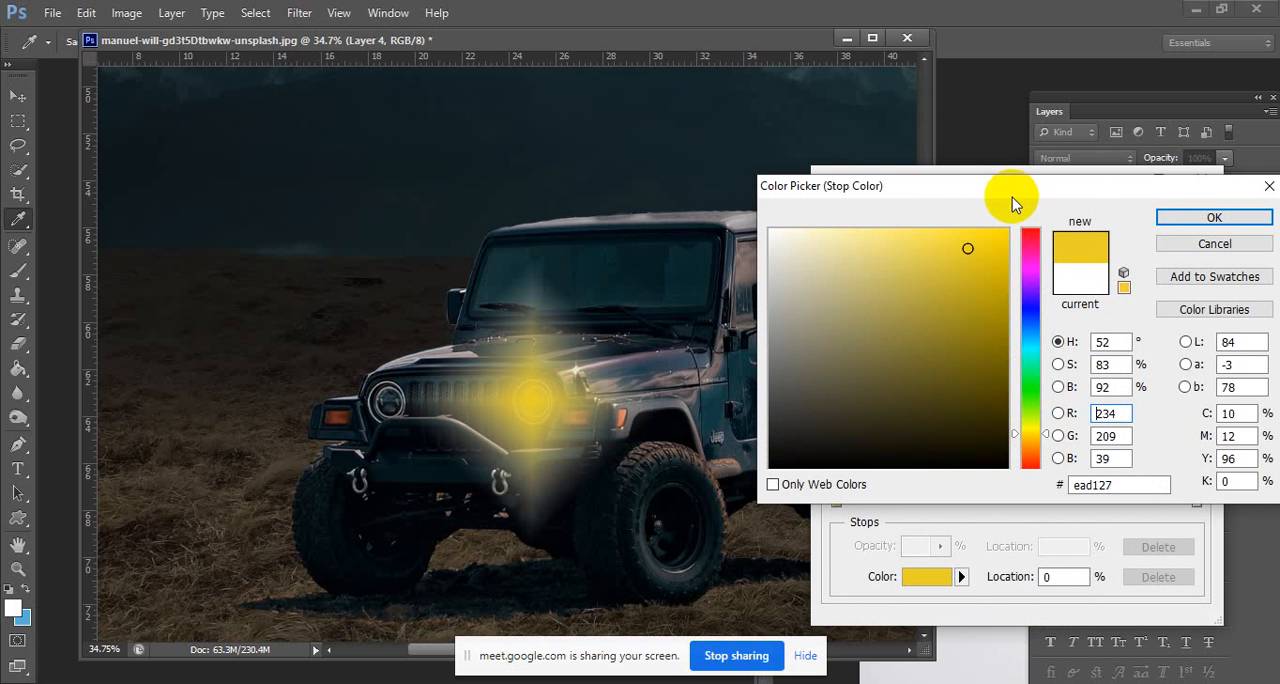
Try orange and red tones such as d25c1b, f91919 and e8a14e for the gradient's starting colour stop.
left_click(1030, 454)
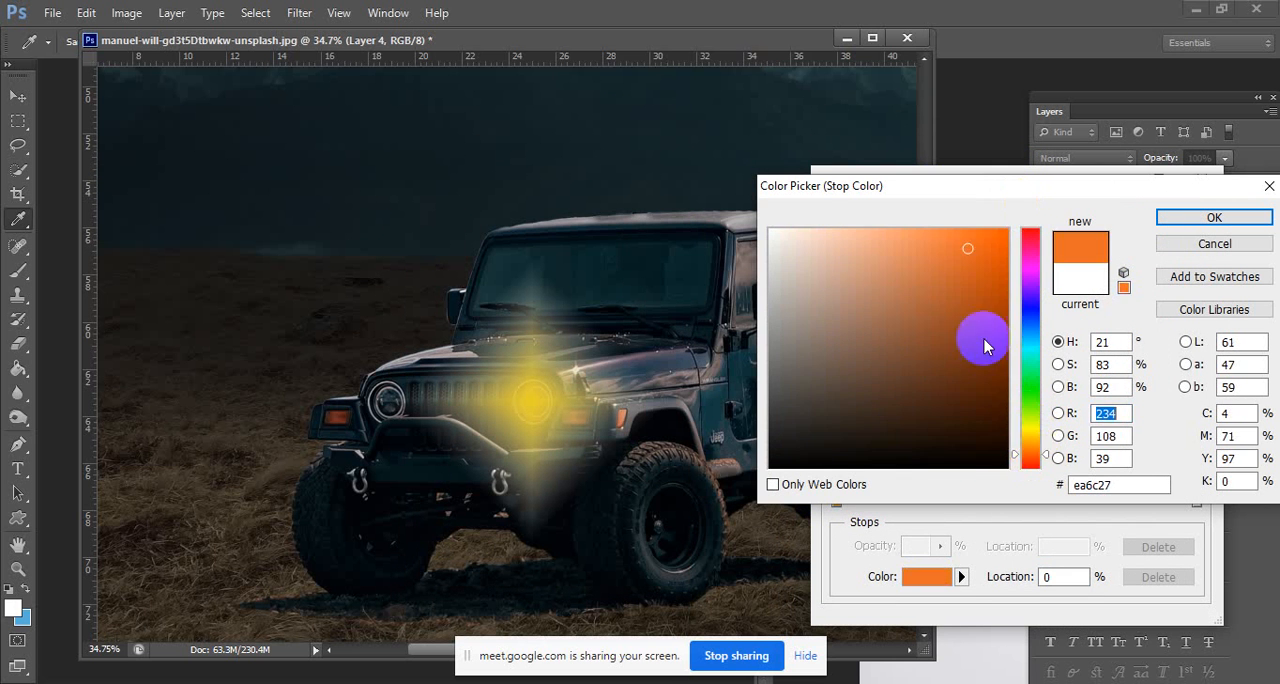
left_click(977, 271)
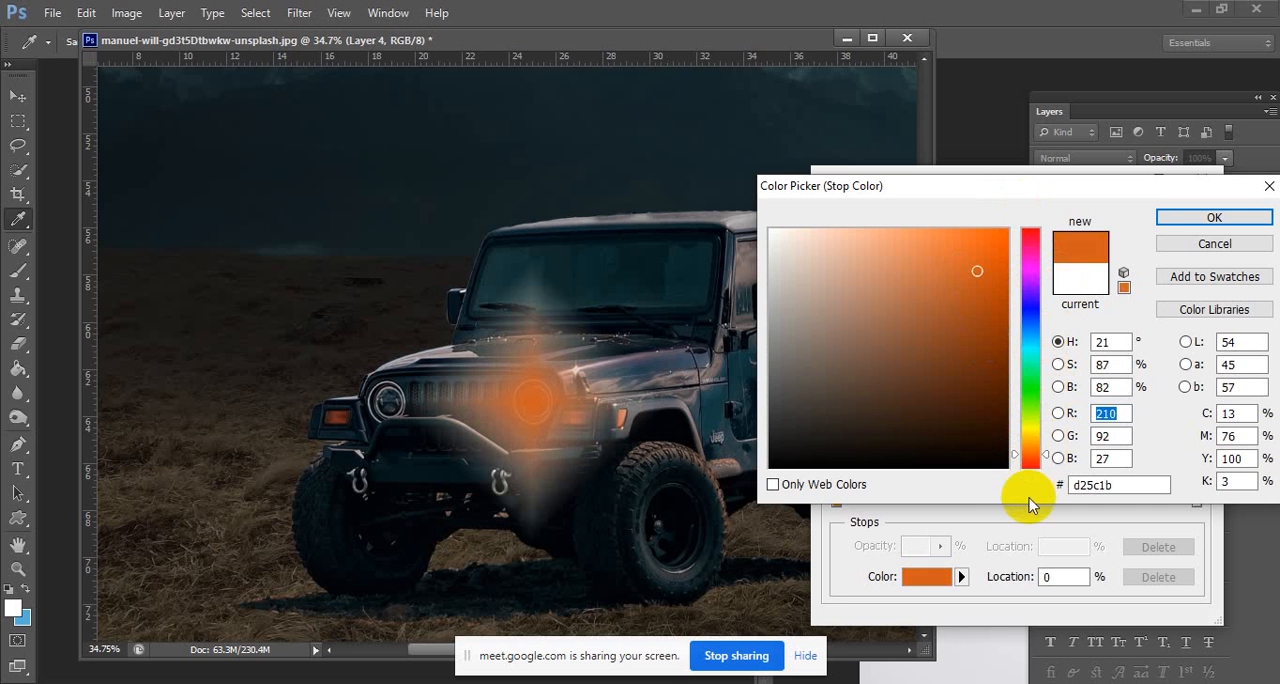
left_click(1030, 466)
left_click(983, 234)
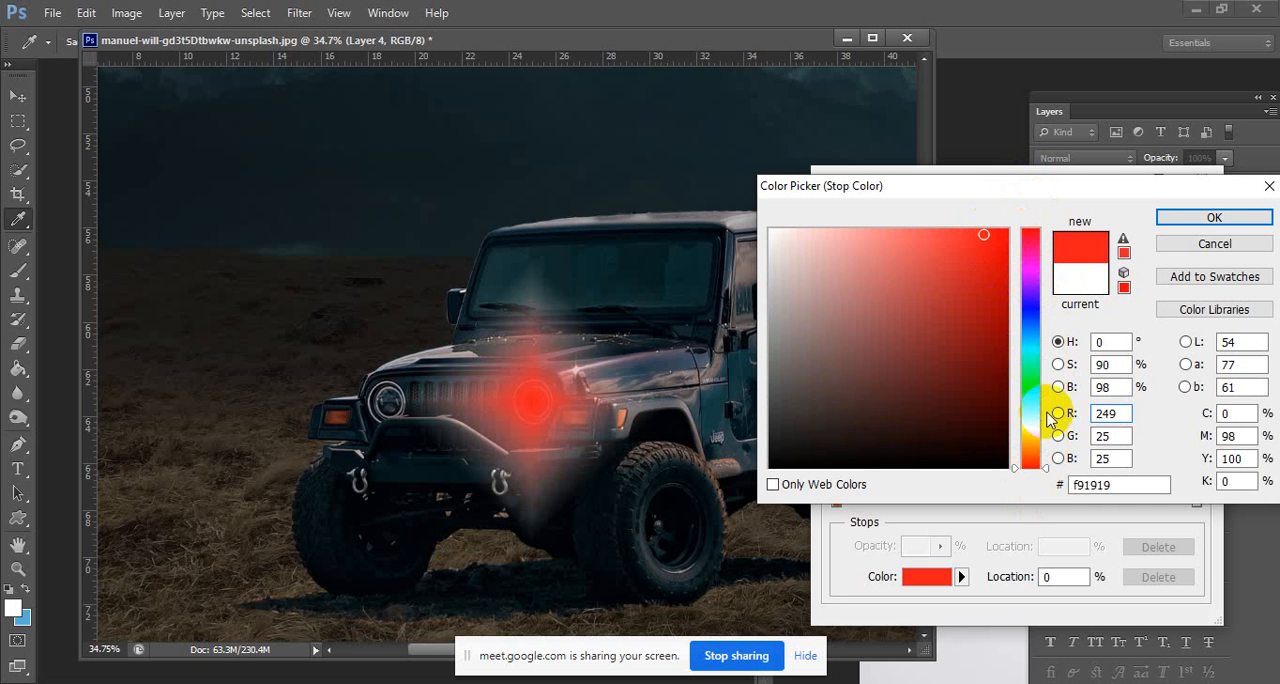
left_click_drag(1028, 410, 1040, 450)
left_click(927, 250)
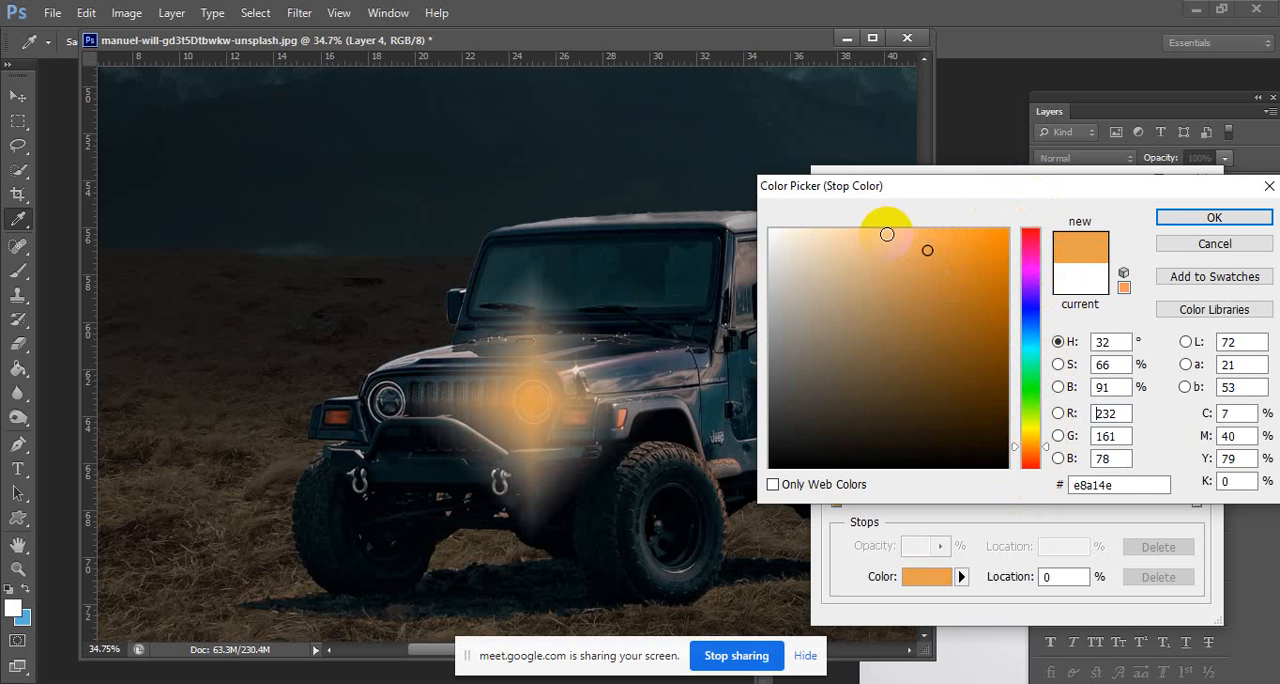
Return the gradient's starting colour stop to white (ffffff) and accept the gradient.
left_click_drag(889, 236, 737, 186)
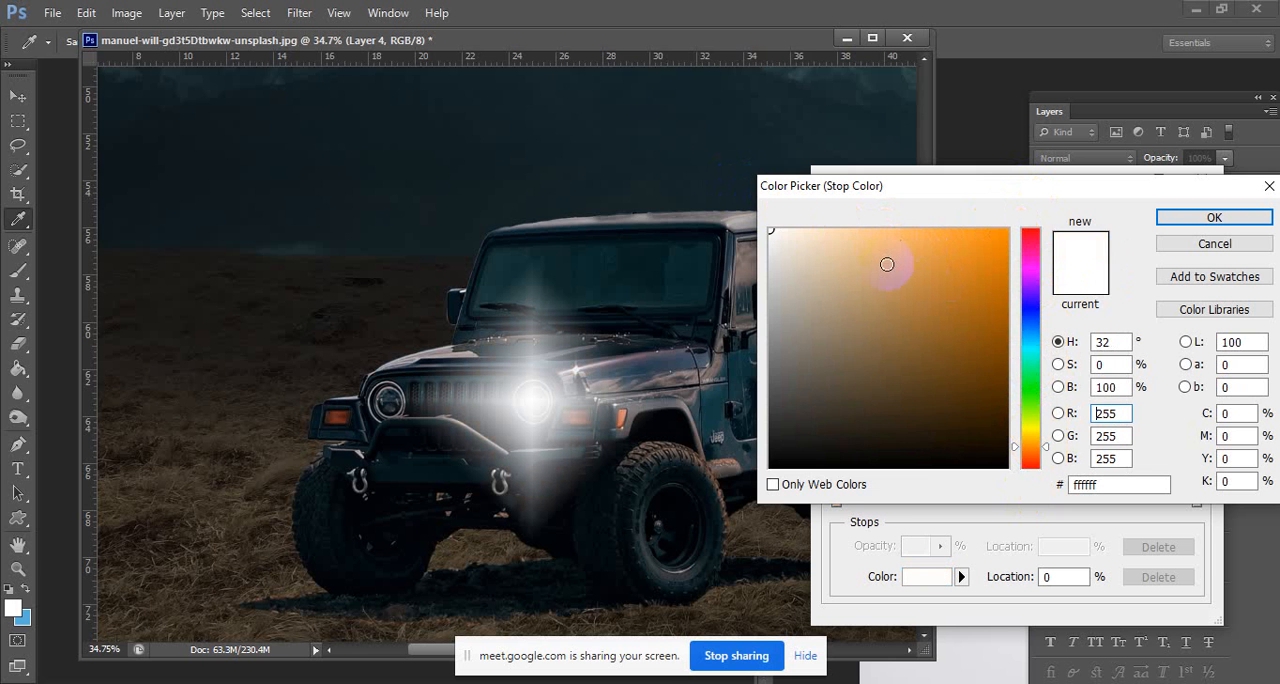
left_click(1164, 224)
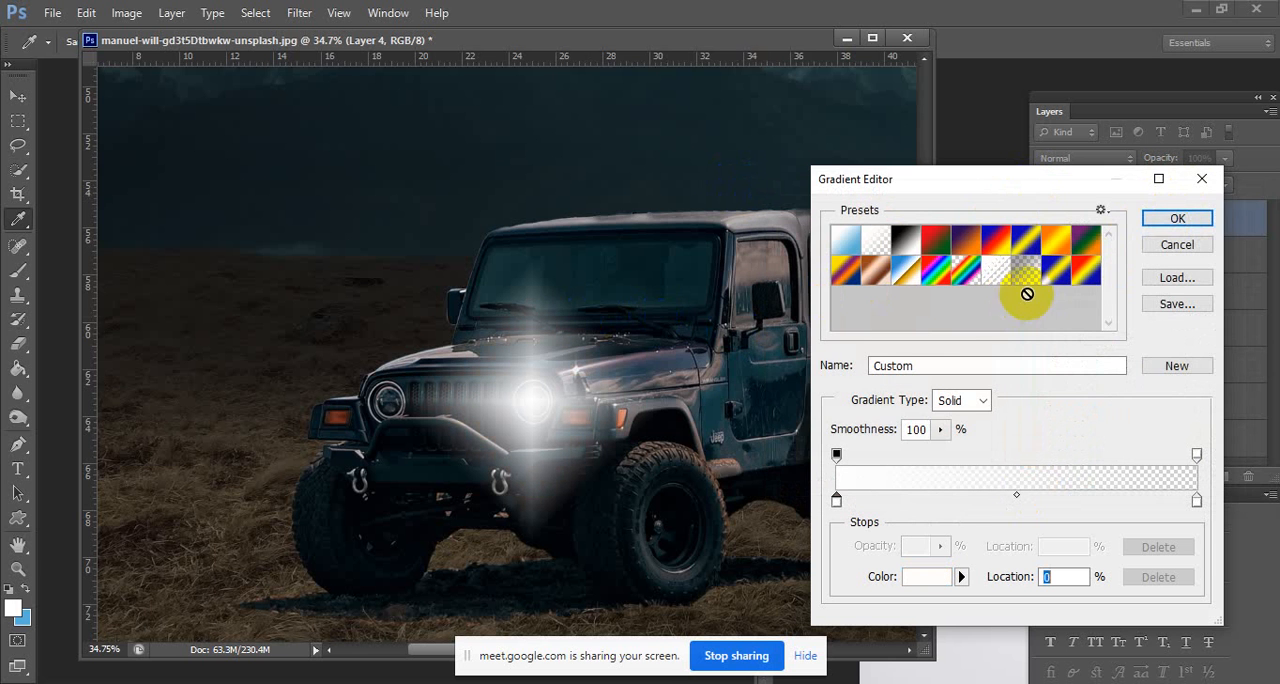
left_click(1166, 220)
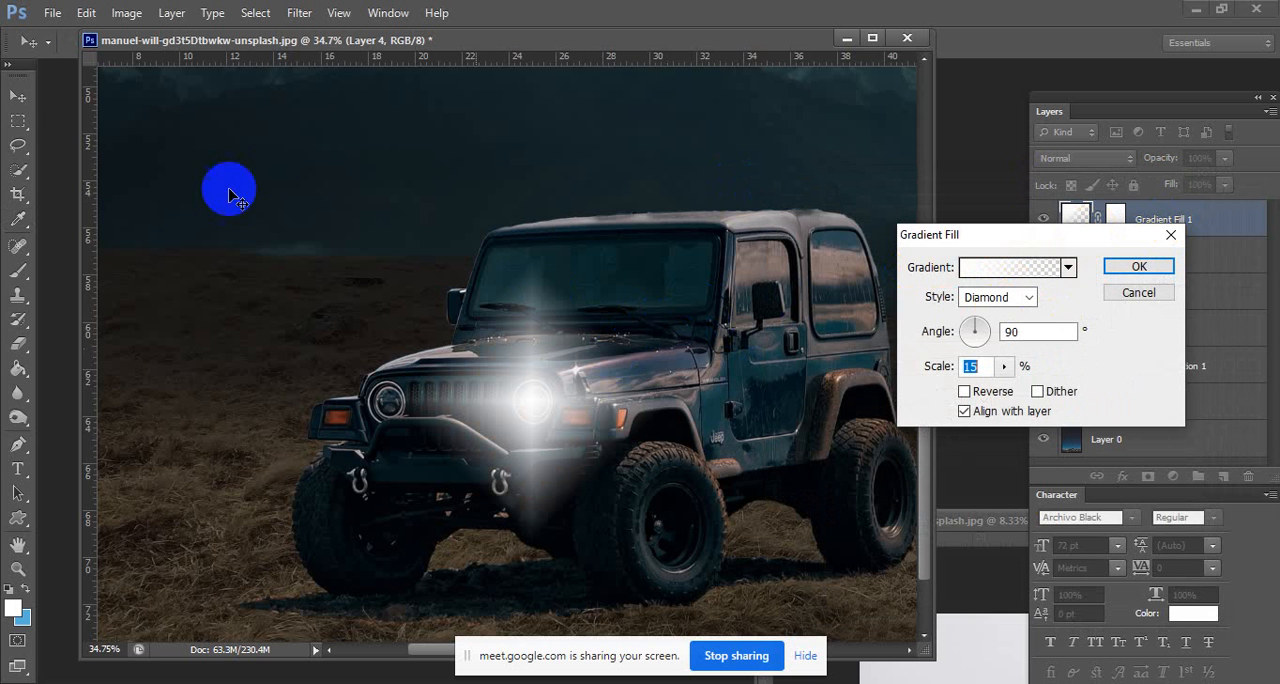
Fine-tune the glow's position on the headlight and apply the gradient fill.
left_click(14, 94)
key("alt")
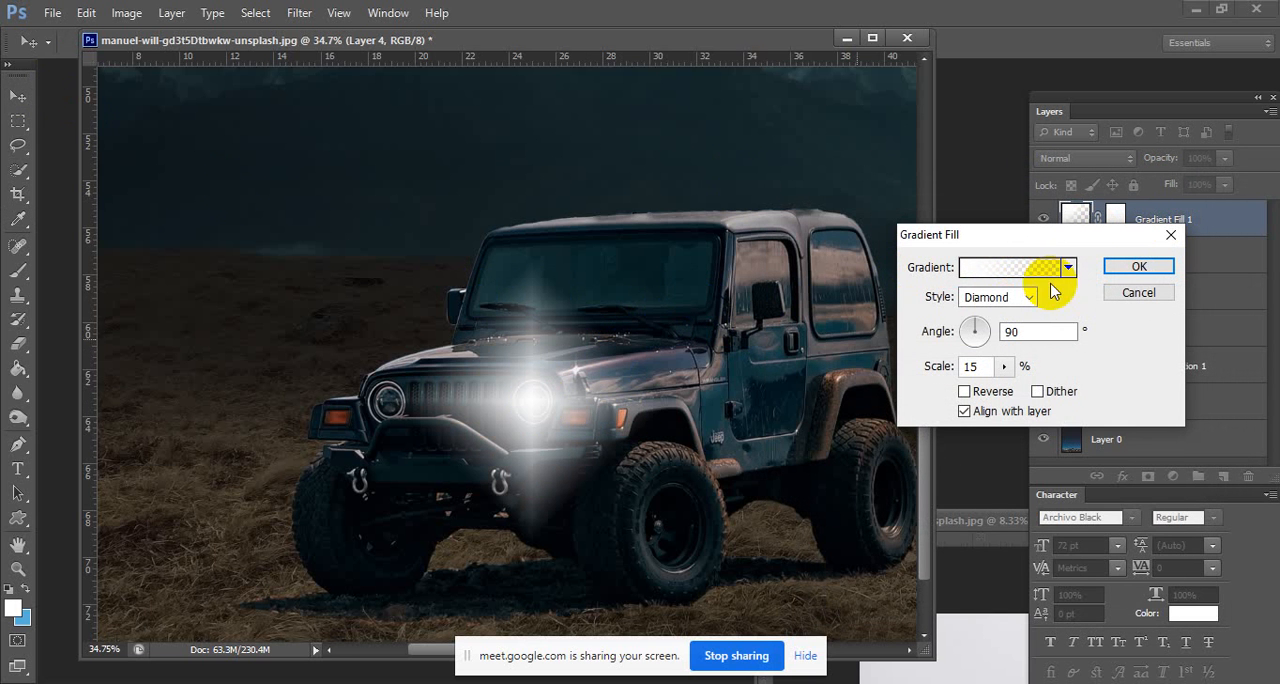
left_click_drag(533, 410, 534, 400)
left_click(1120, 268)
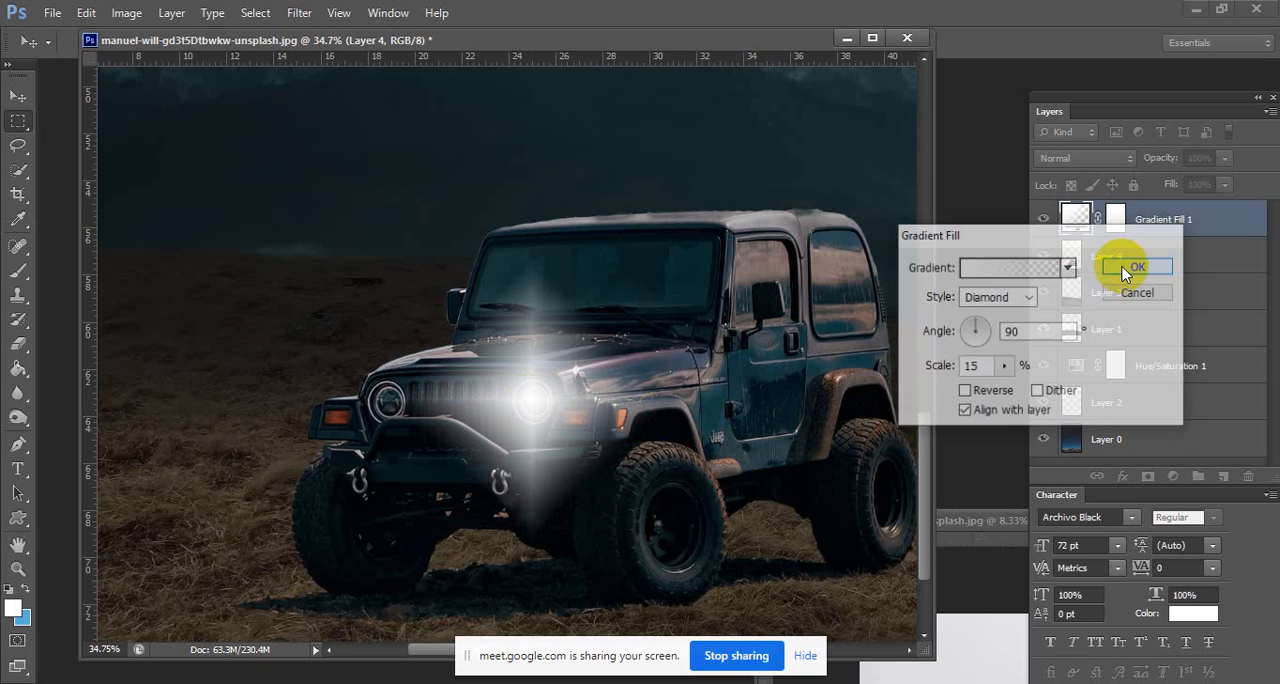
Duplicate the Gradient Fill 1 layer, try to move the copy to the other headlight with the Move tool, and delete the copy.
left_click(18, 96)
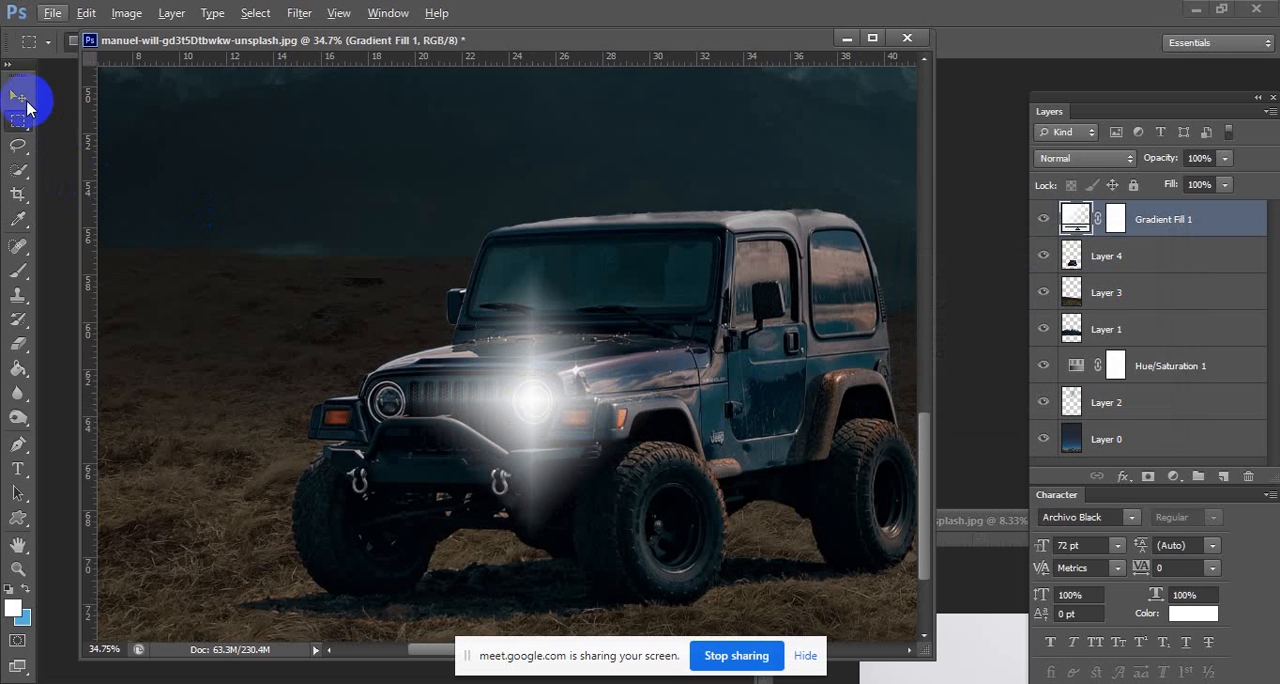
left_click_drag(481, 367, 421, 358)
key("ctrl+j")
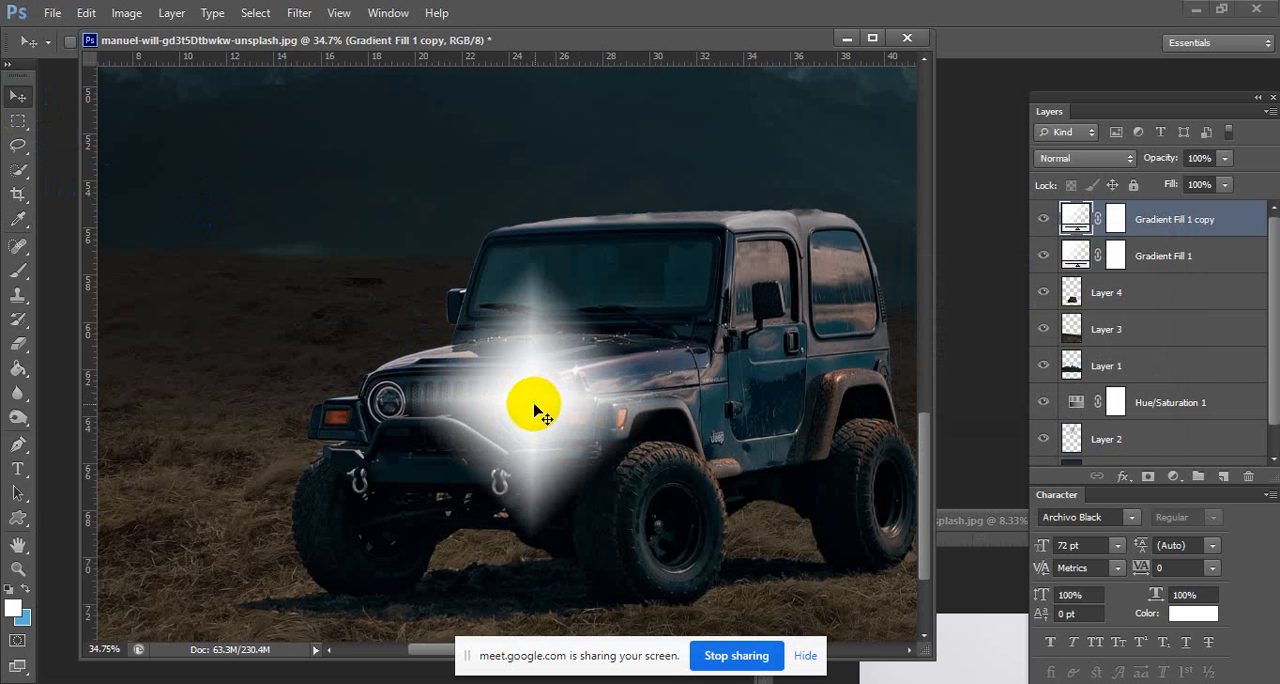
left_click_drag(521, 404, 381, 403)
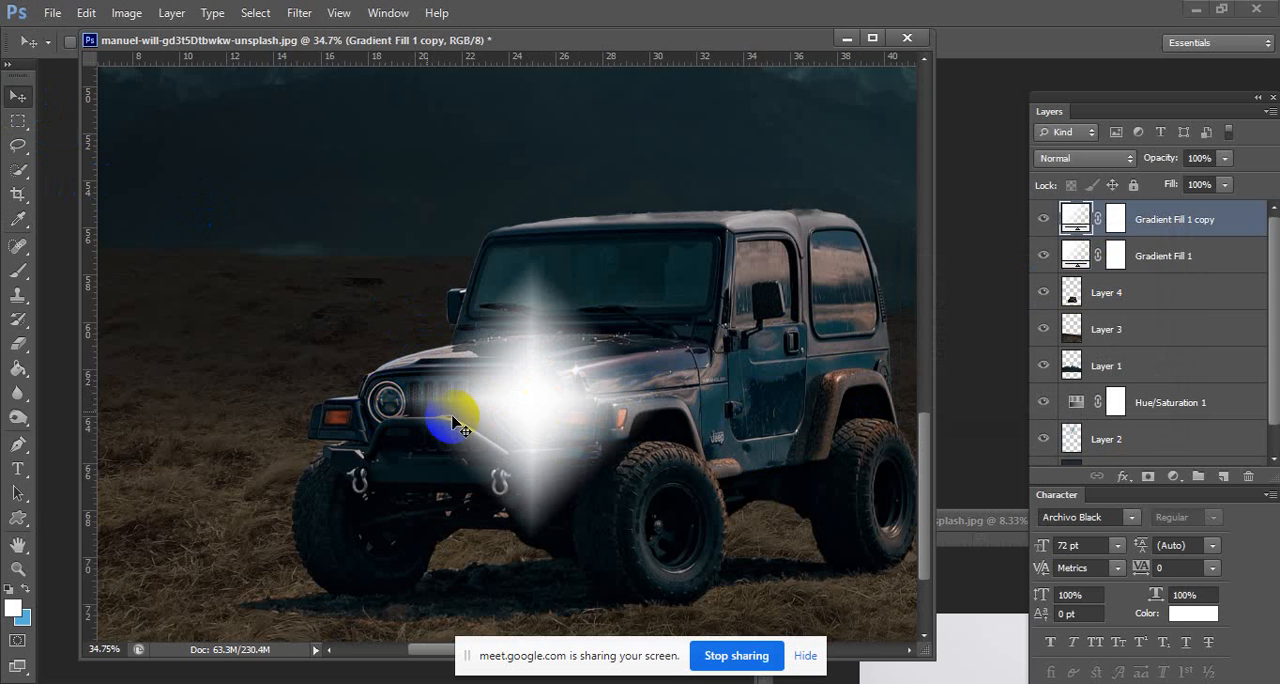
mouse_move(532, 418)
left_mouse_down()
mouse_move(466, 414)
mouse_move(537, 420)
left_mouse_up()
key("Delete")
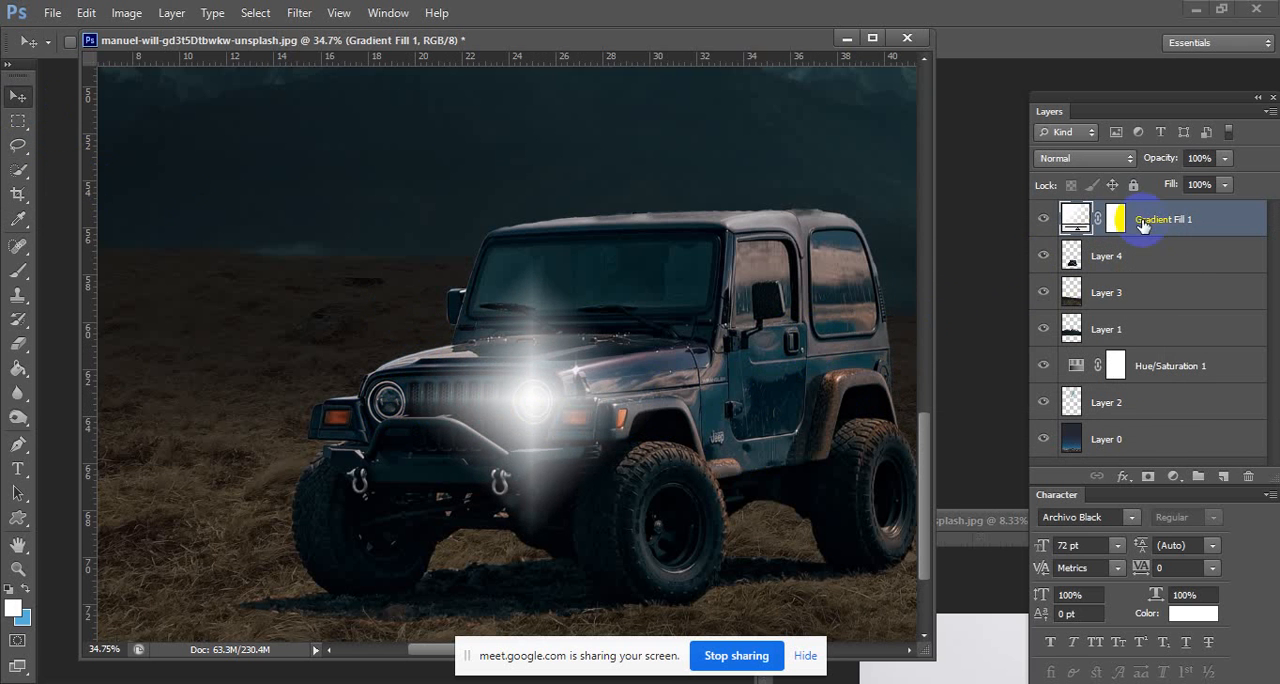
Duplicate the Gradient Fill 1 layer and reposition the copy's glow over the other headlight through its gradient fill settings.
left_click_drag(522, 405, 413, 357)
left_click_drag(866, 292, 1209, 218)
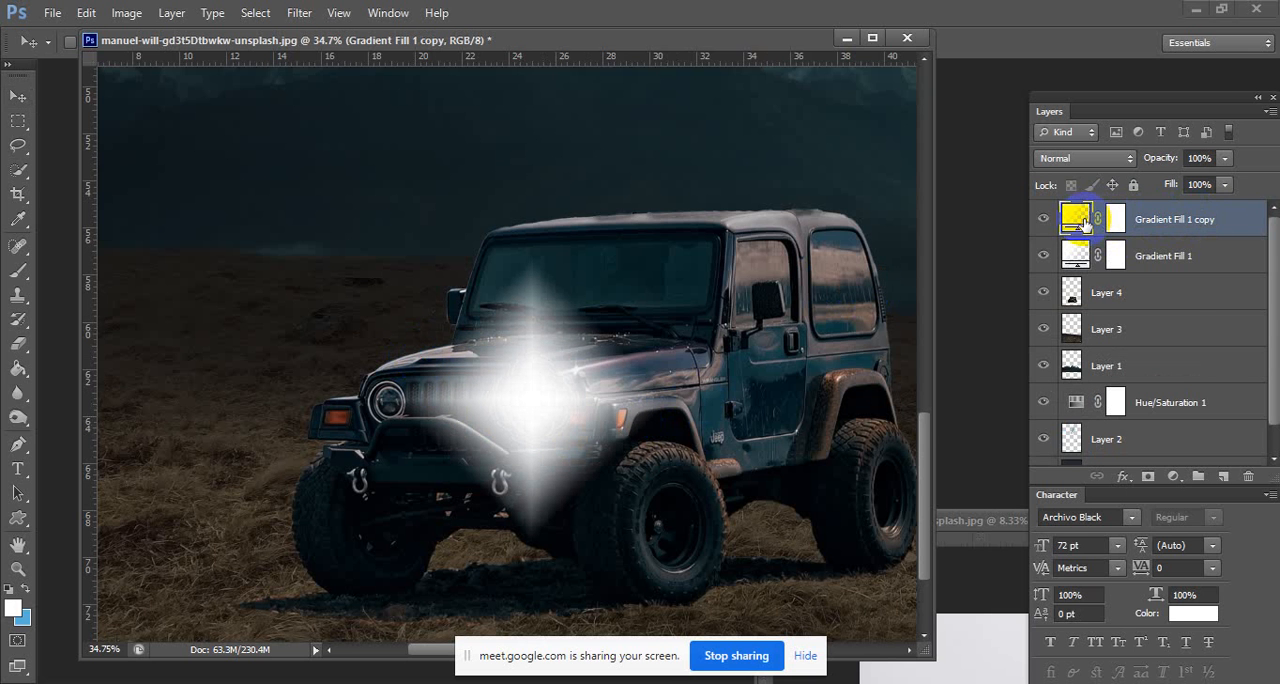
double_click(1076, 217)
left_click_drag(534, 400, 390, 403)
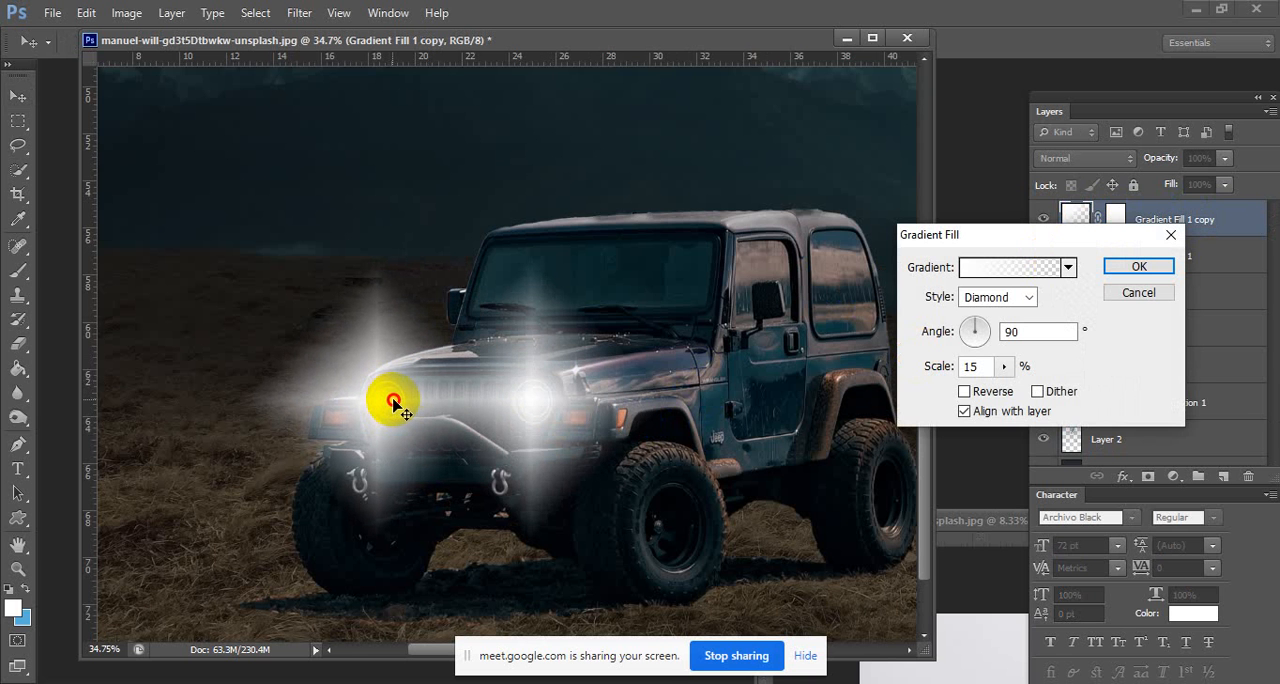
left_click_drag(400, 405, 392, 402)
Set the Gradient Fill 1 copy glow to an angle of 26.57° and a scale of 14%, and apply it.
left_click(1003, 366)
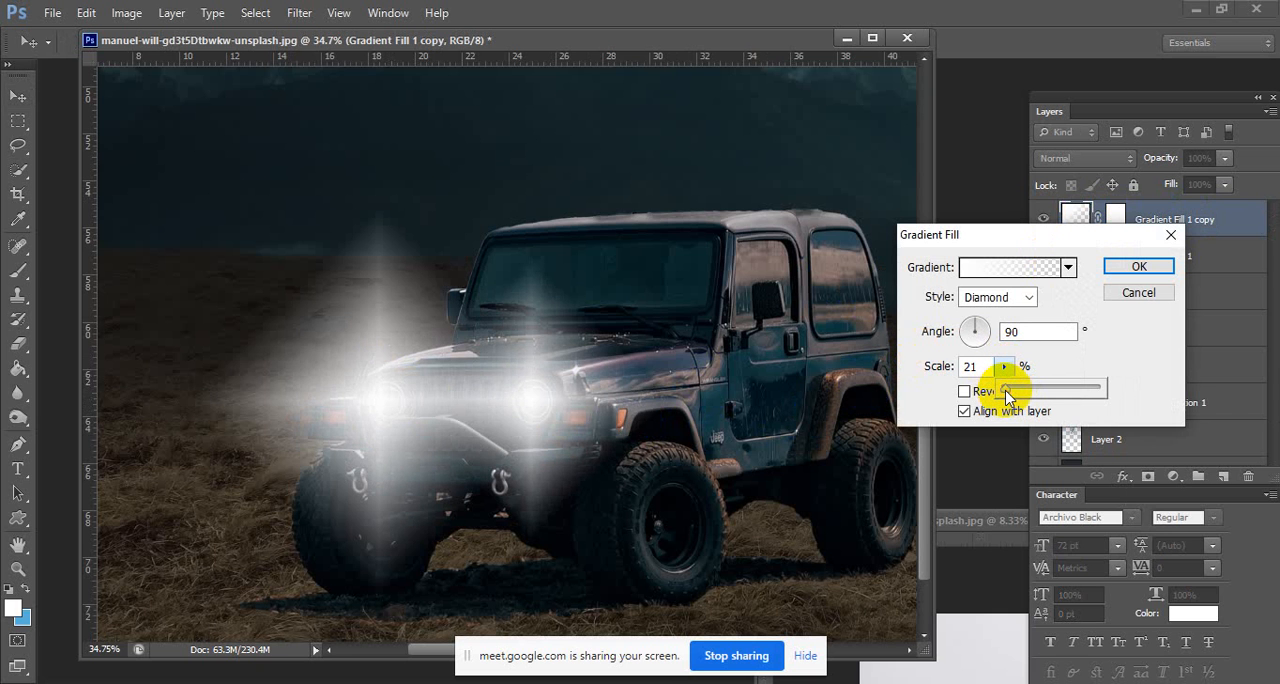
left_click(931, 365)
type("1")
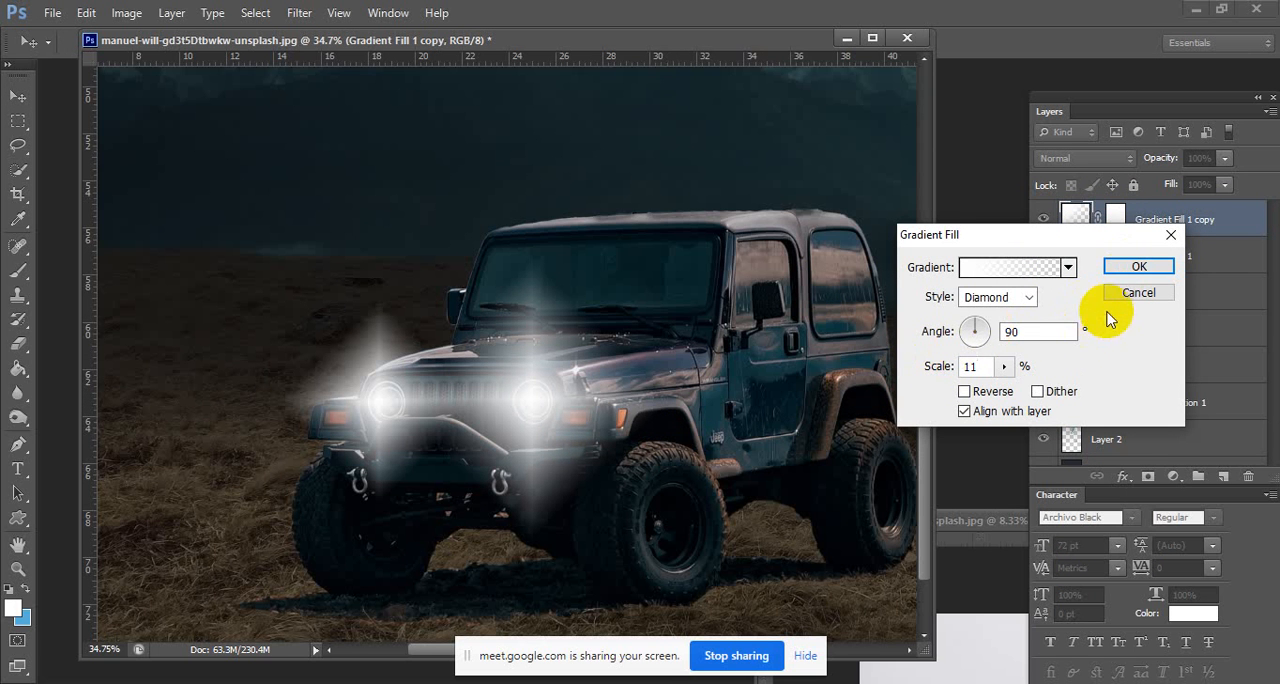
left_click(987, 332)
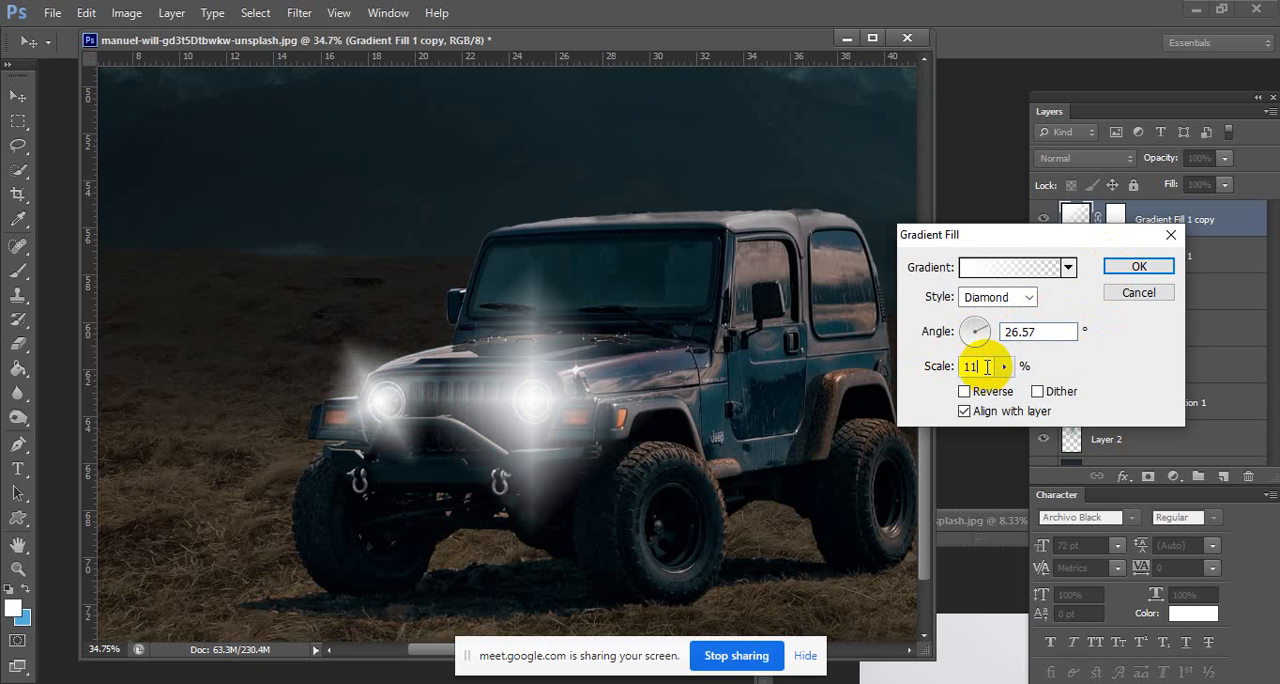
key("Up")
key("Up")
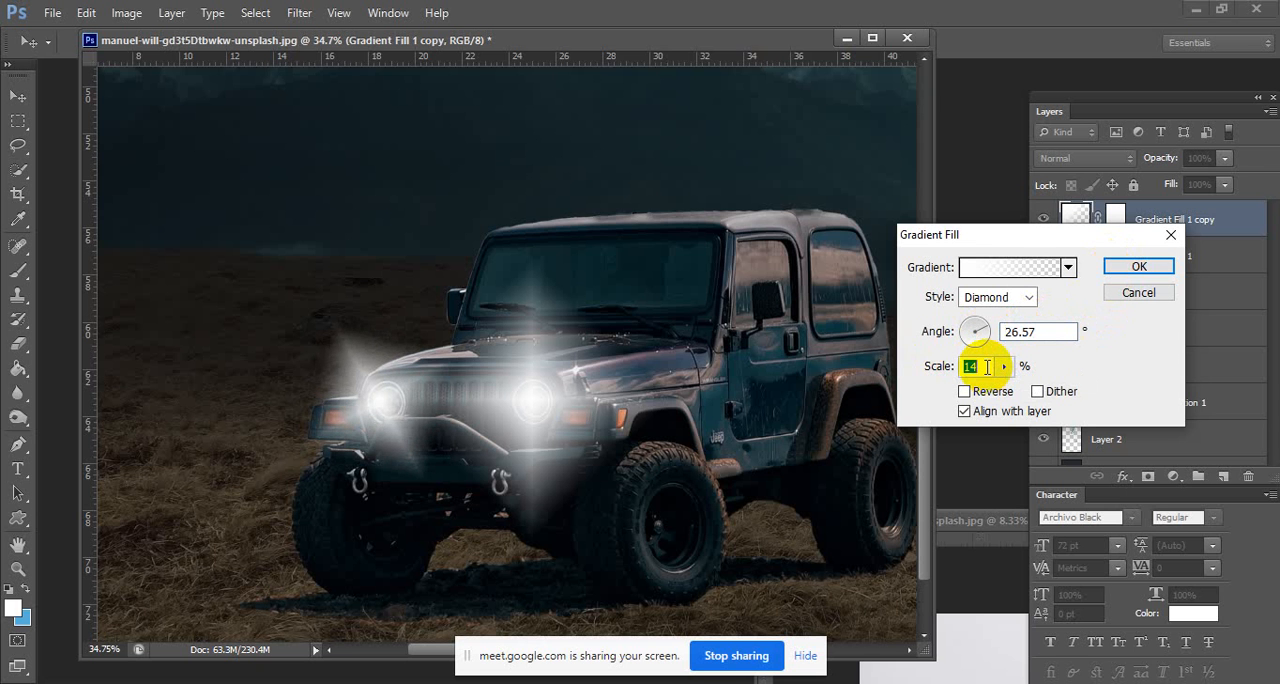
left_click(1136, 268)
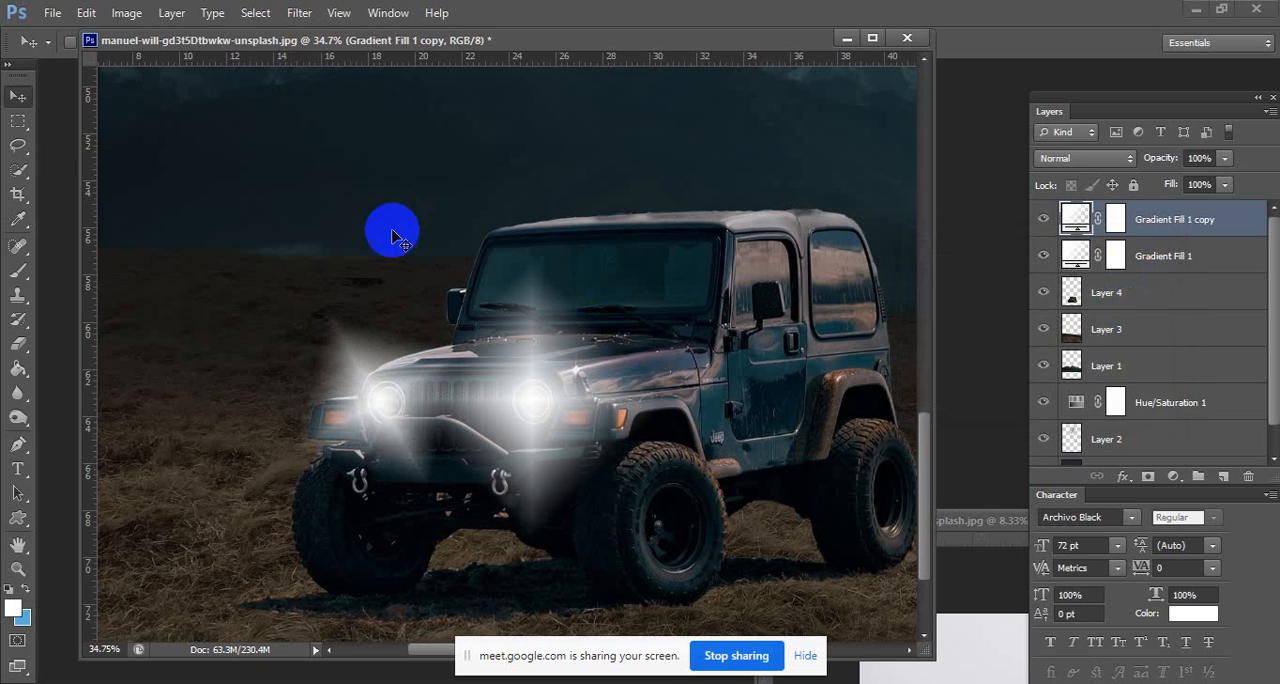
Reduce the Gradient Fill 1 headlight glow to a scale of 13% and apply it.
left_click(18, 120)
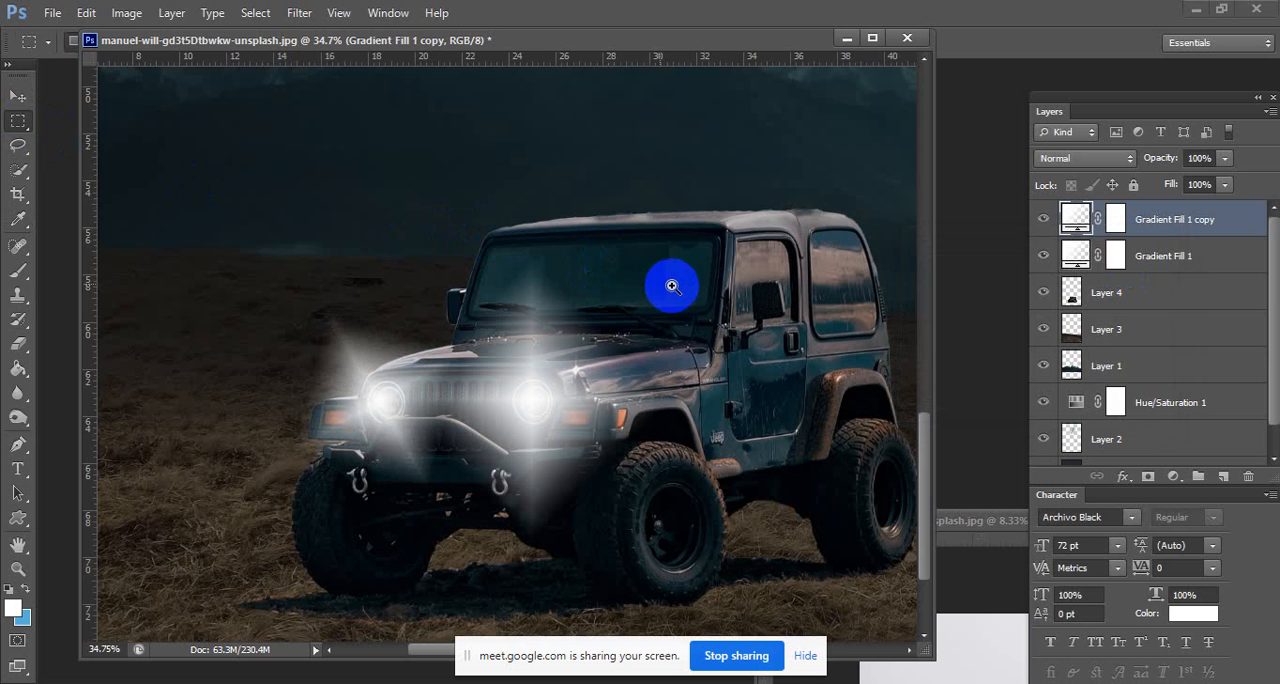
left_click_drag(687, 286, 603, 264)
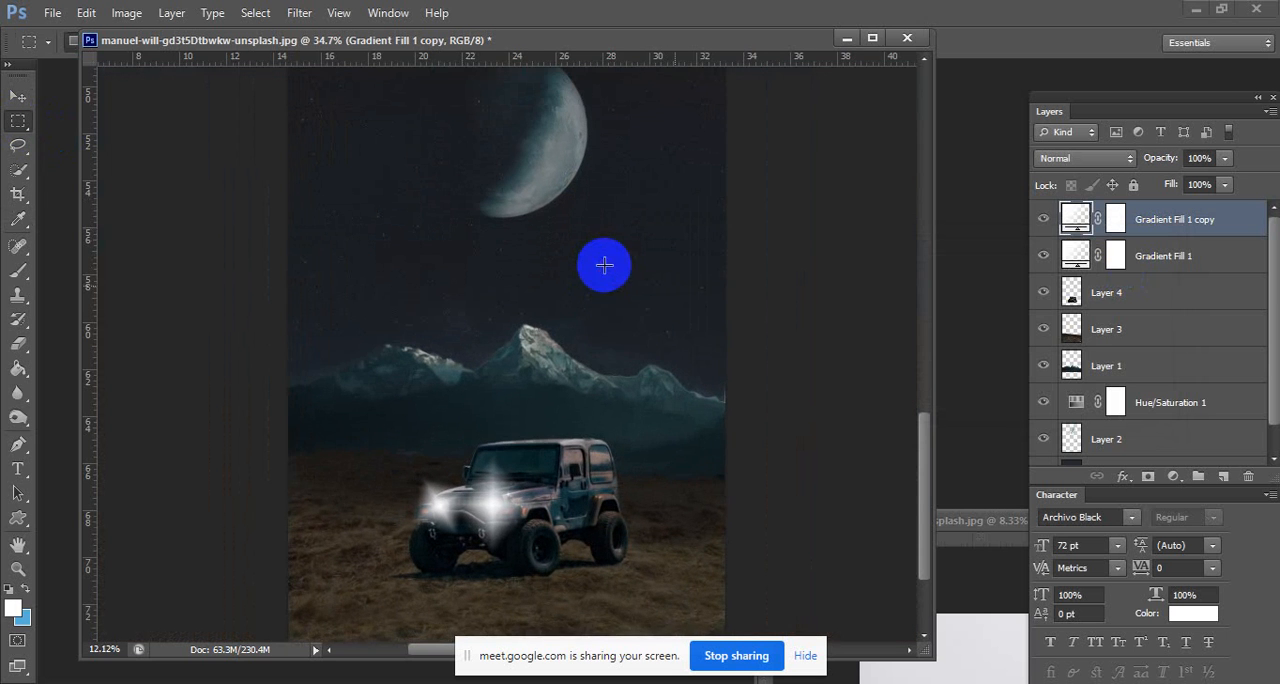
left_click_drag(532, 447, 553, 443)
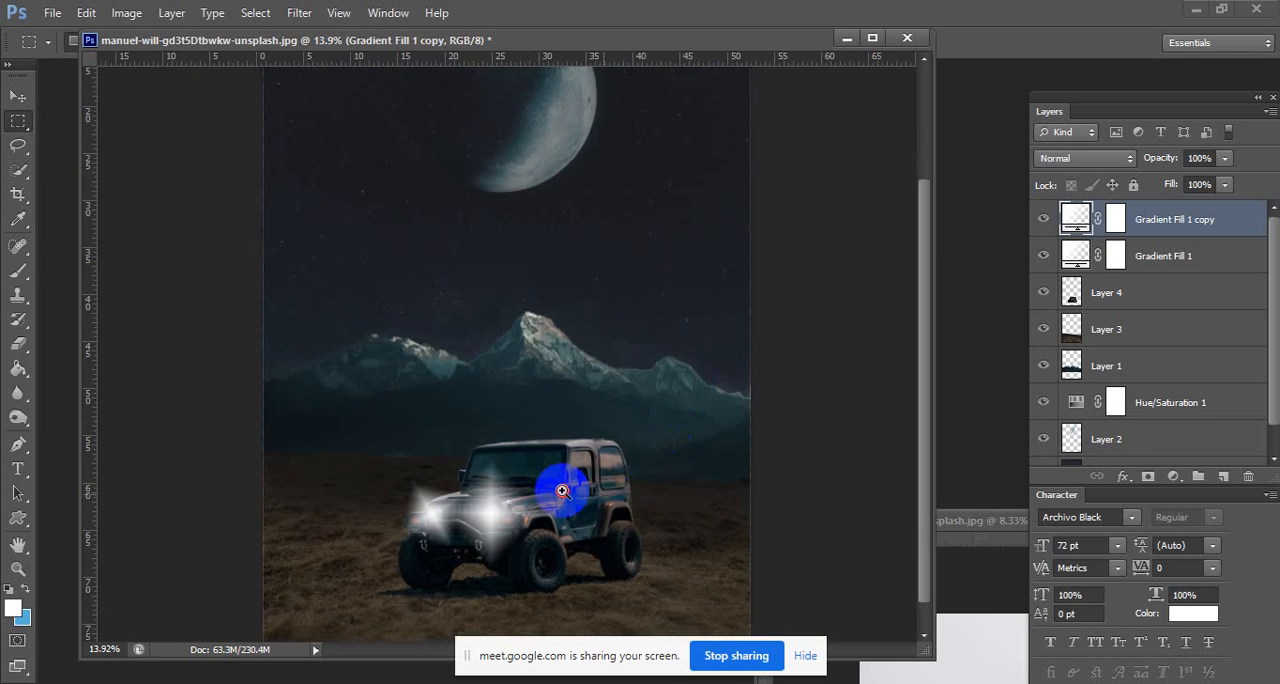
left_click_drag(563, 484, 670, 455)
left_click(1123, 284)
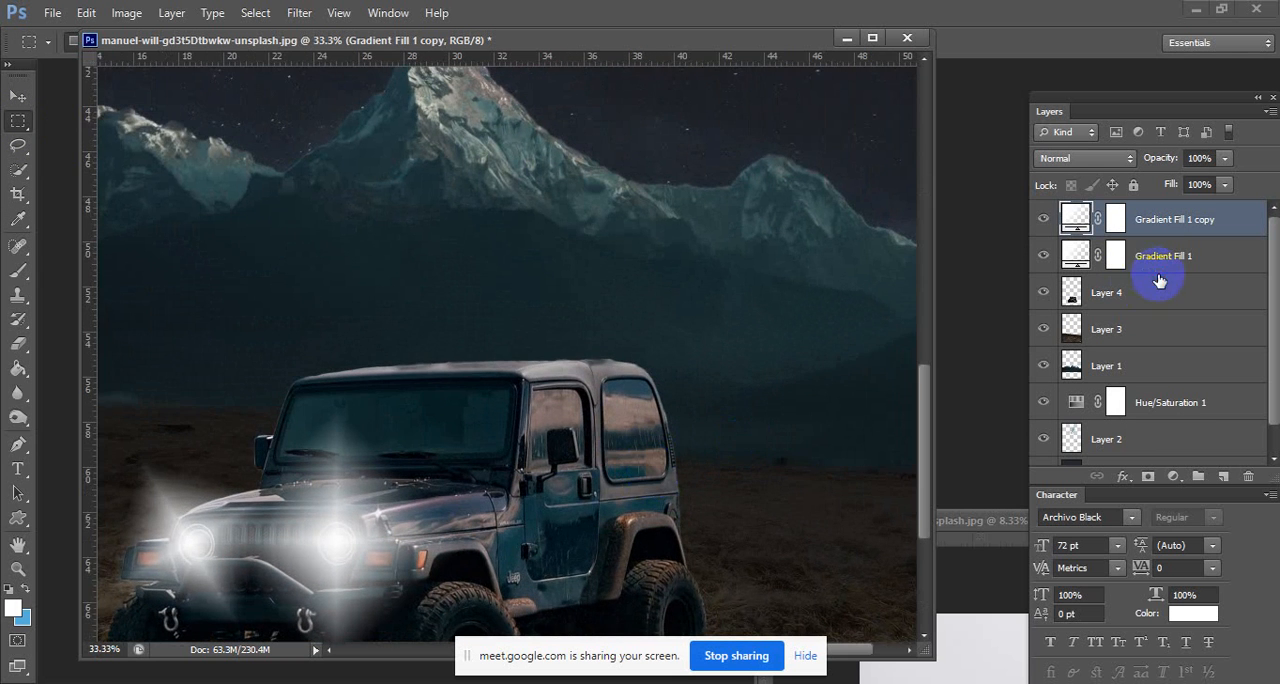
left_click(1075, 305)
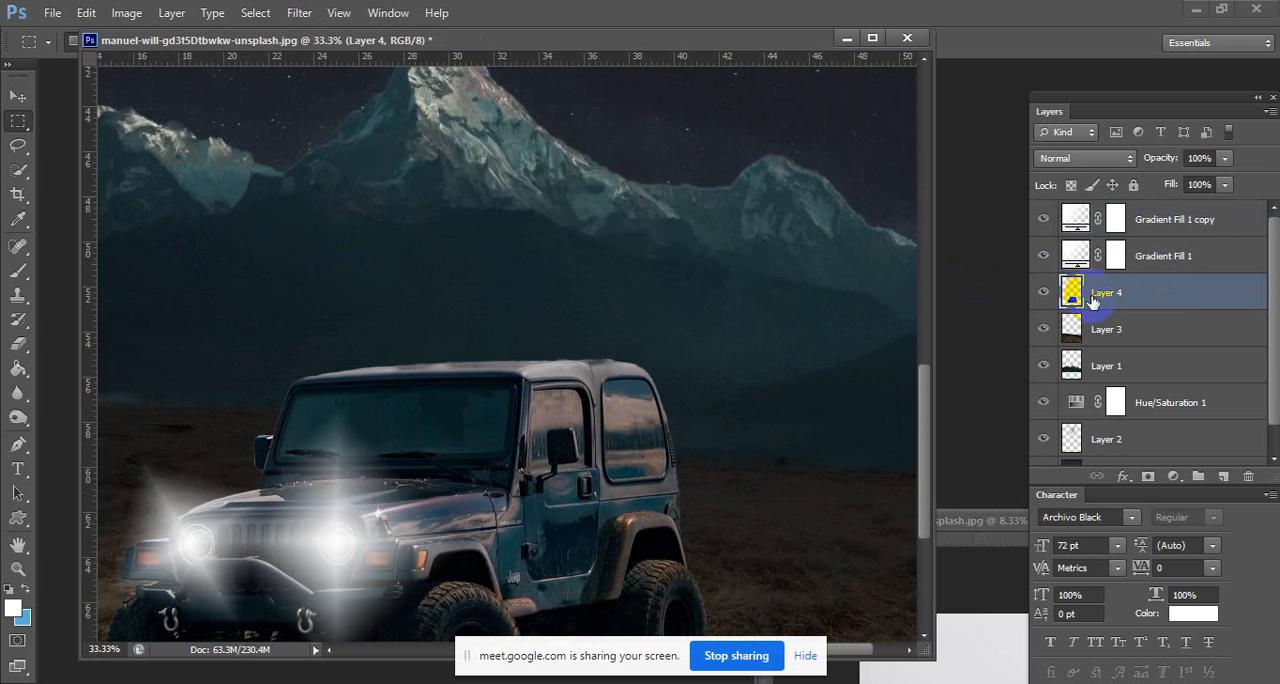
left_click(1080, 258)
double_click(1077, 257)
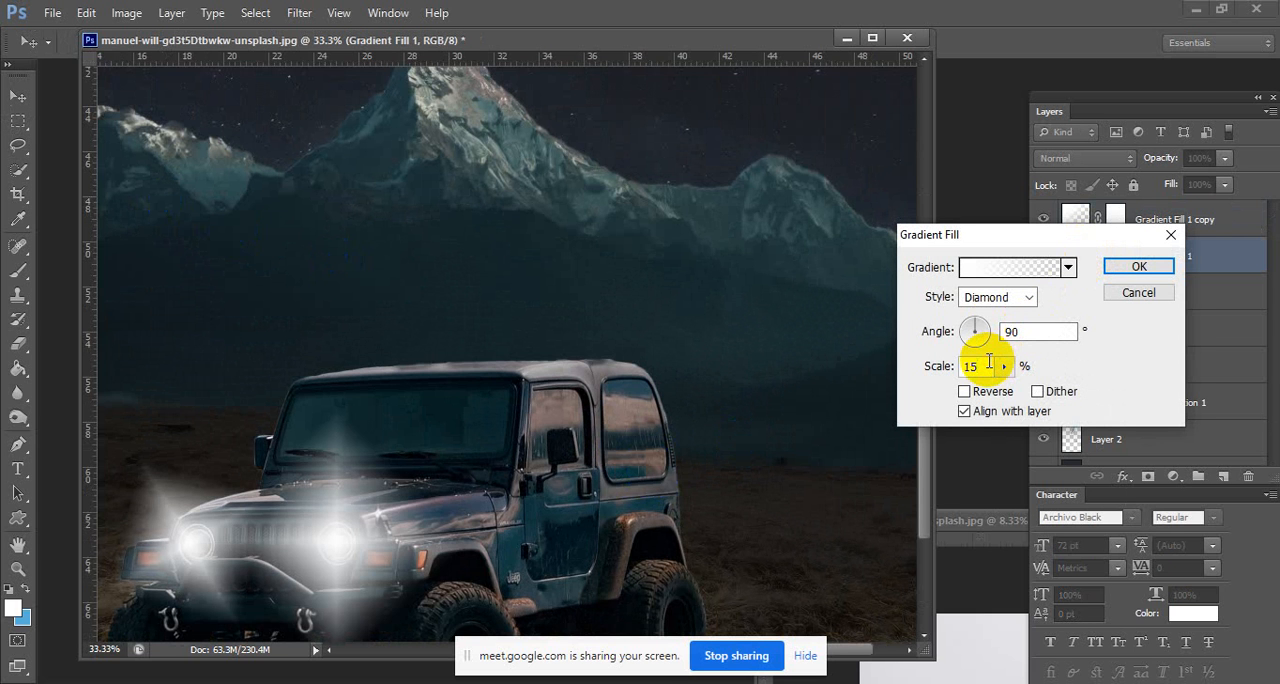
key("BackSpace")
type("3")
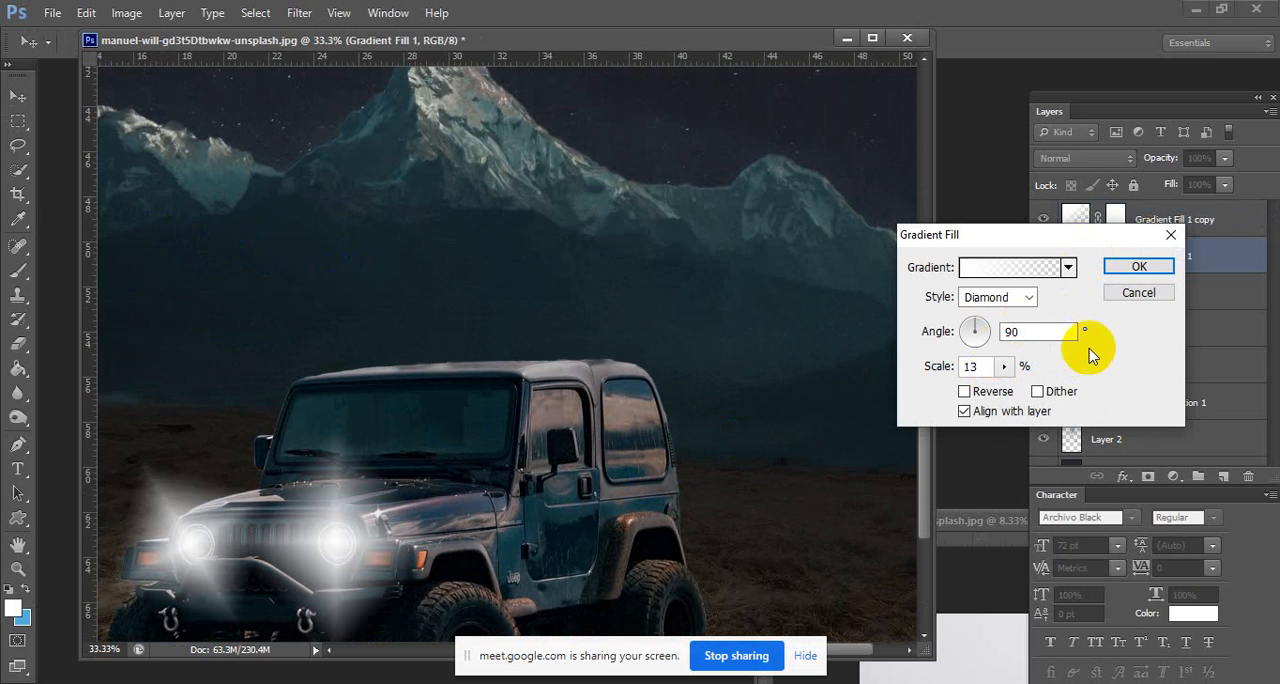
left_click(1123, 268)
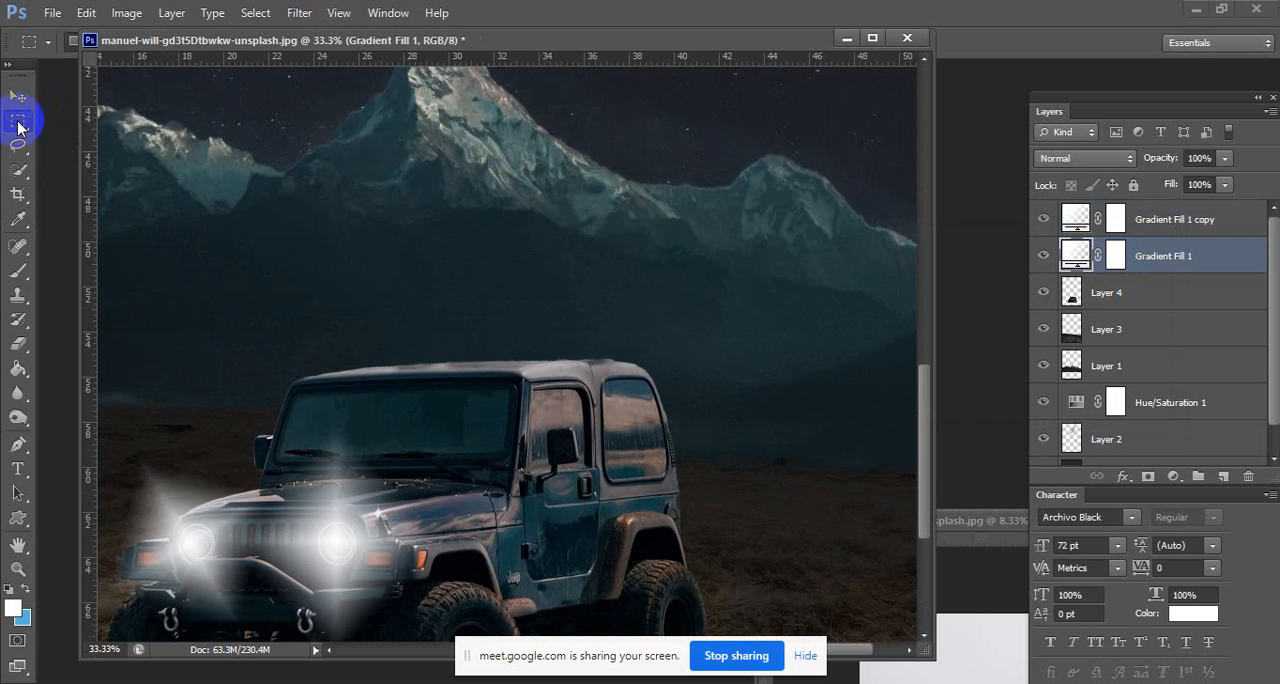
Select the hiker in the ashley-knedler photo with a rectangular marquee and bring the selection into the Jeep composite.
left_click(691, 365, "alt")
left_click(691, 365, "alt")
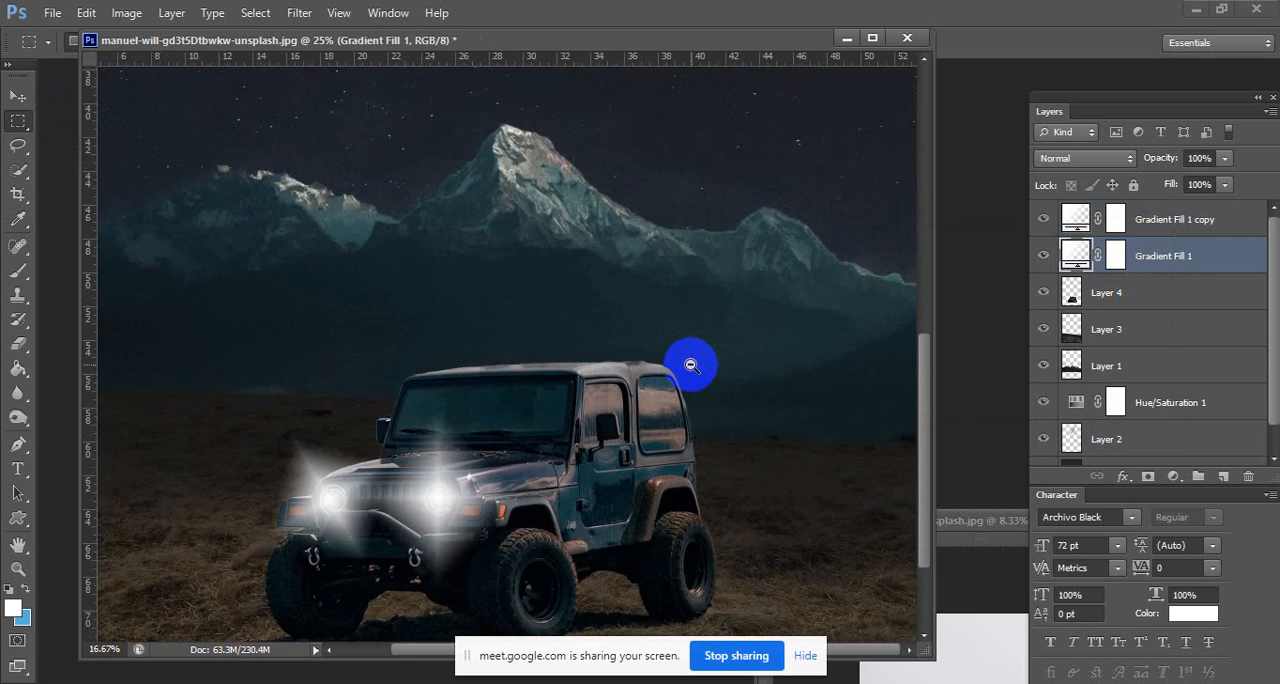
left_click(691, 365, "alt")
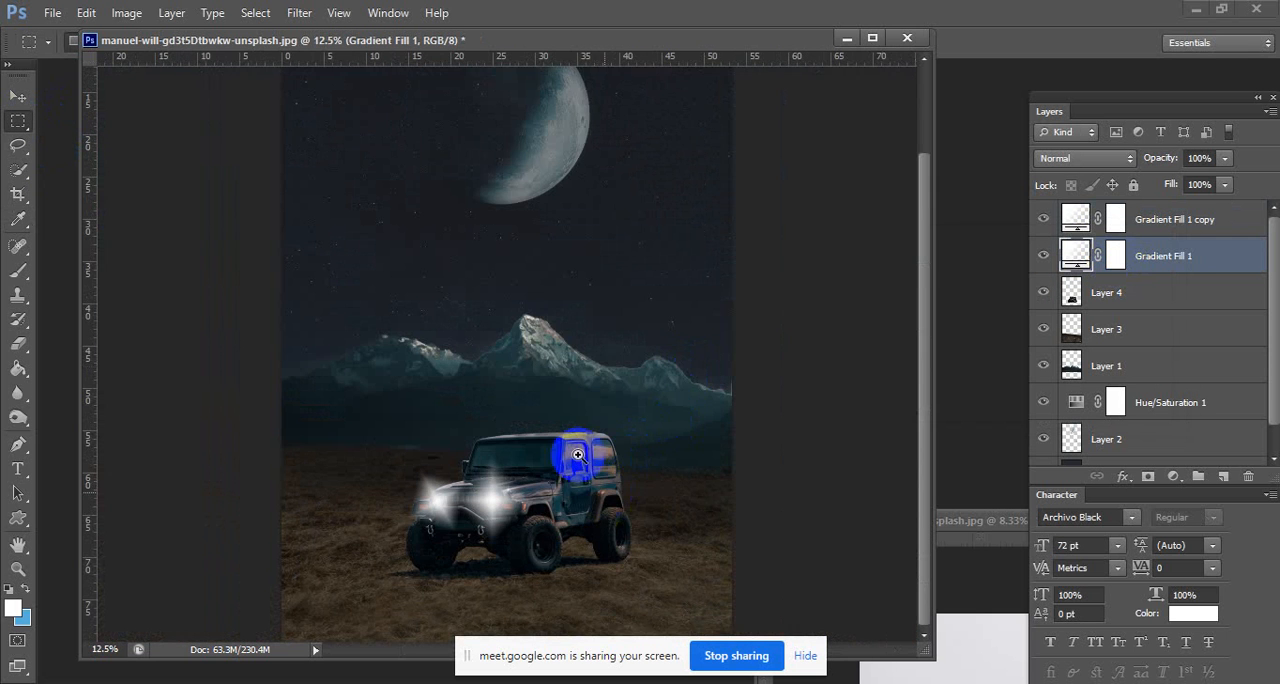
left_click_drag(975, 523, 566, 153)
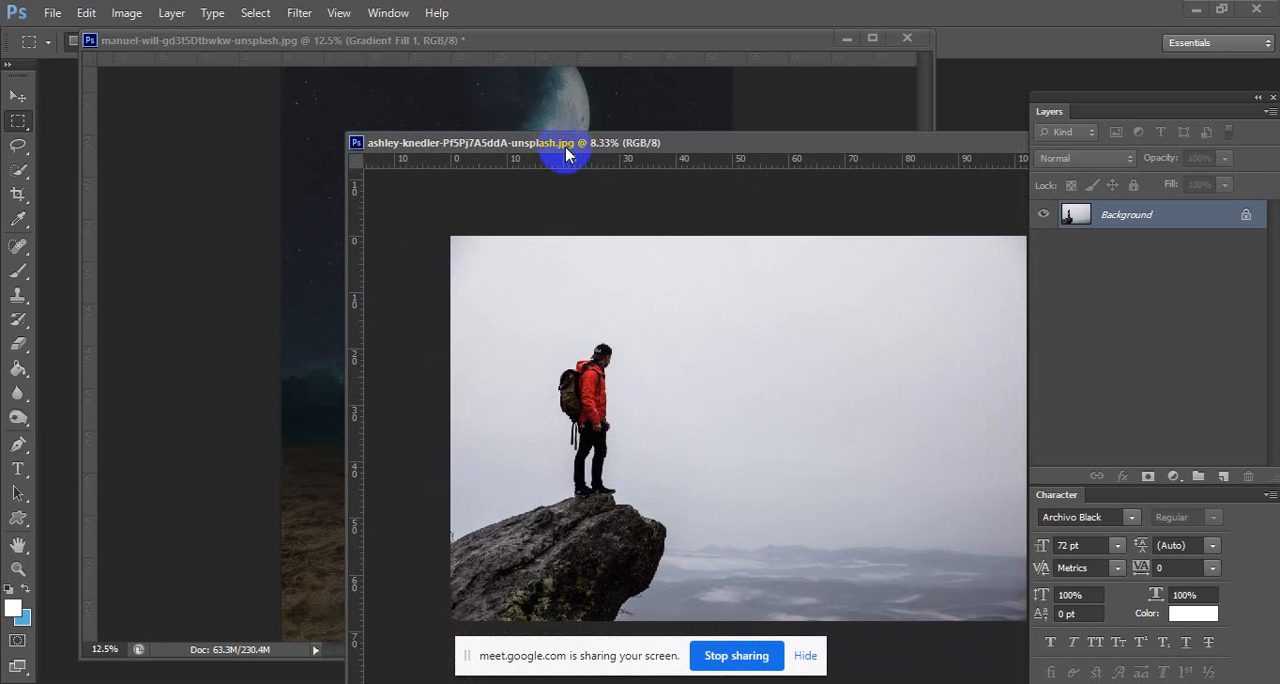
left_click_drag(534, 309, 634, 500)
left_click(18, 96)
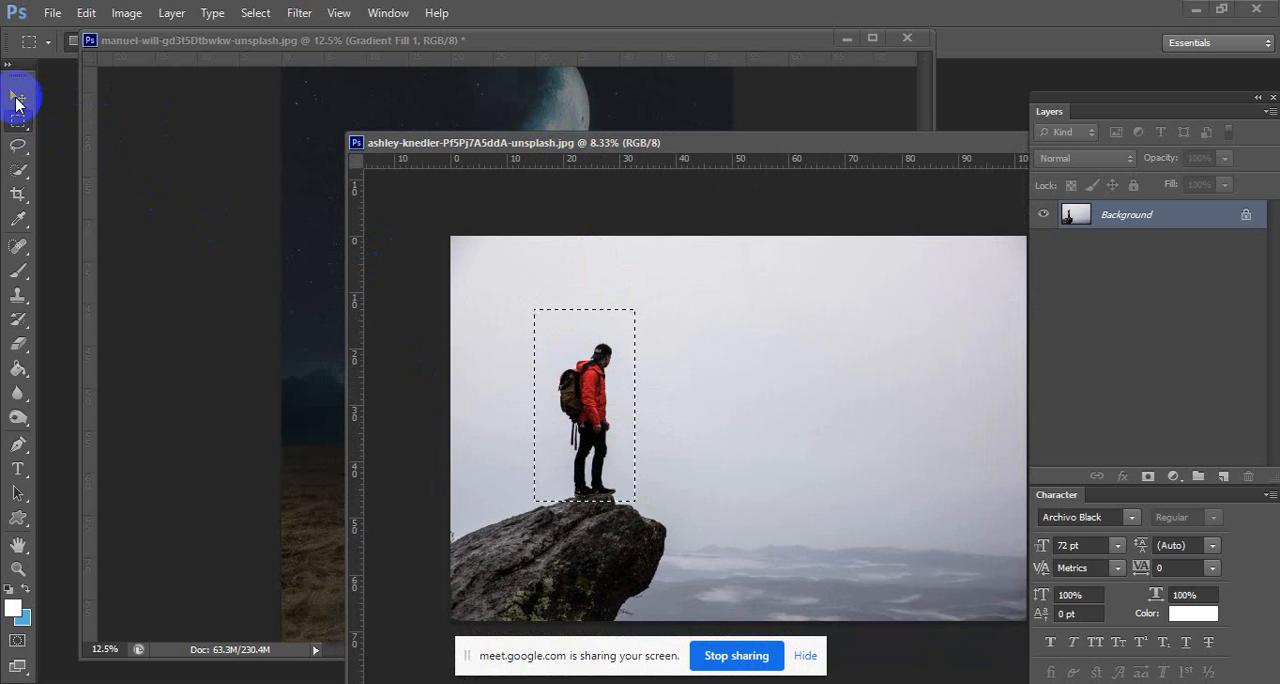
left_click_drag(620, 335, 578, 211)
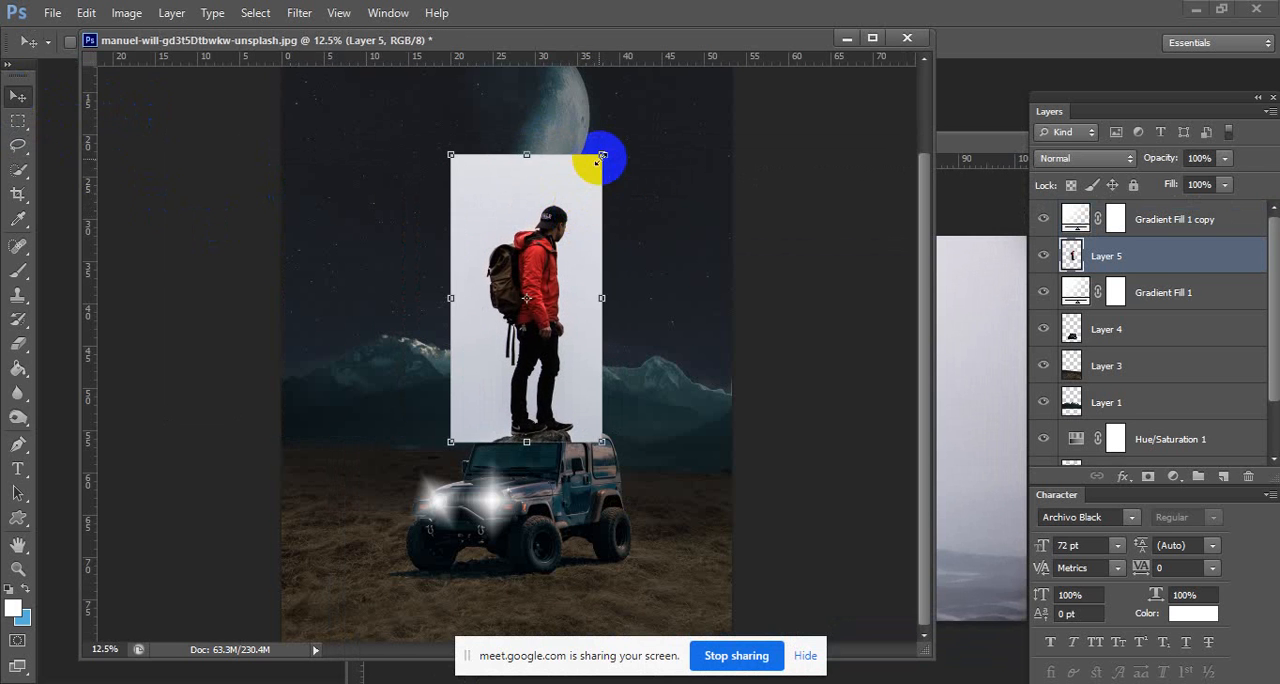
Scale down the pasted hiker proportionally, position him standing on the Jeep's roof, and apply the transformation.
left_click_drag(601, 156, 548, 204)
left_click_drag(540, 262, 548, 313)
left_click_drag(571, 257, 552, 306)
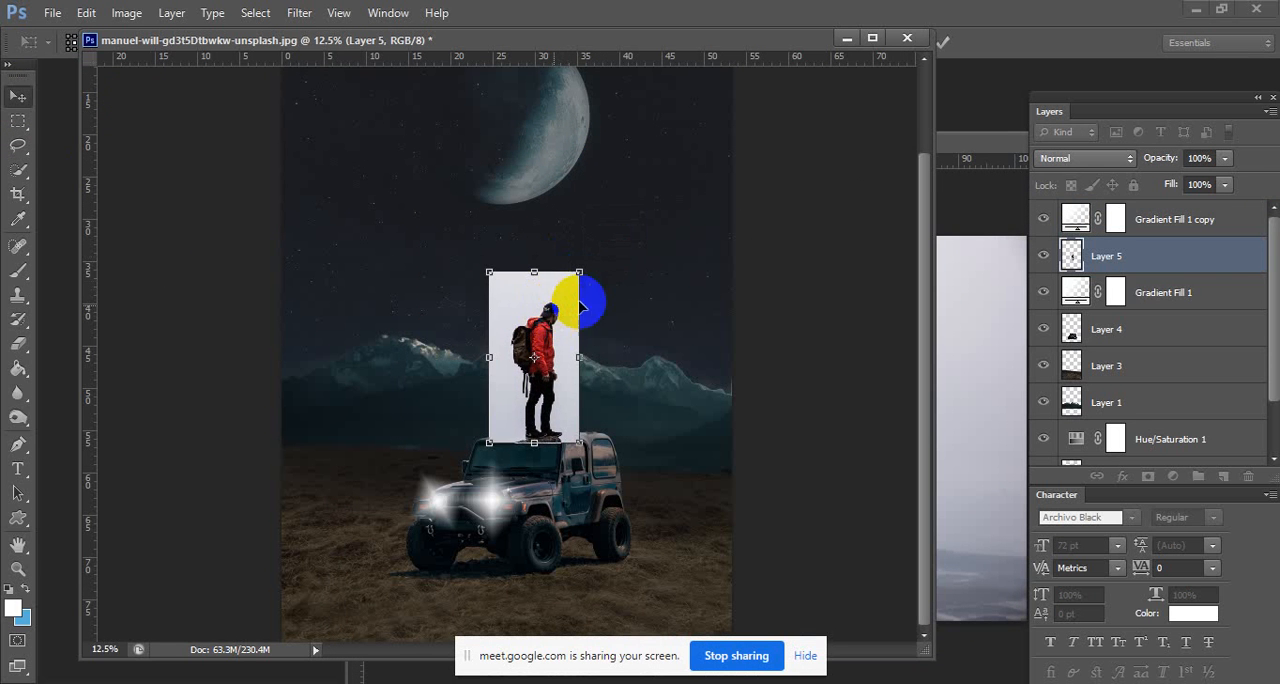
key("Return")
Erase the light backdrop around the hiker on Layer 5 with the Background Eraser at 166 px and 0% hardness.
left_click_drag(573, 362, 629, 360)
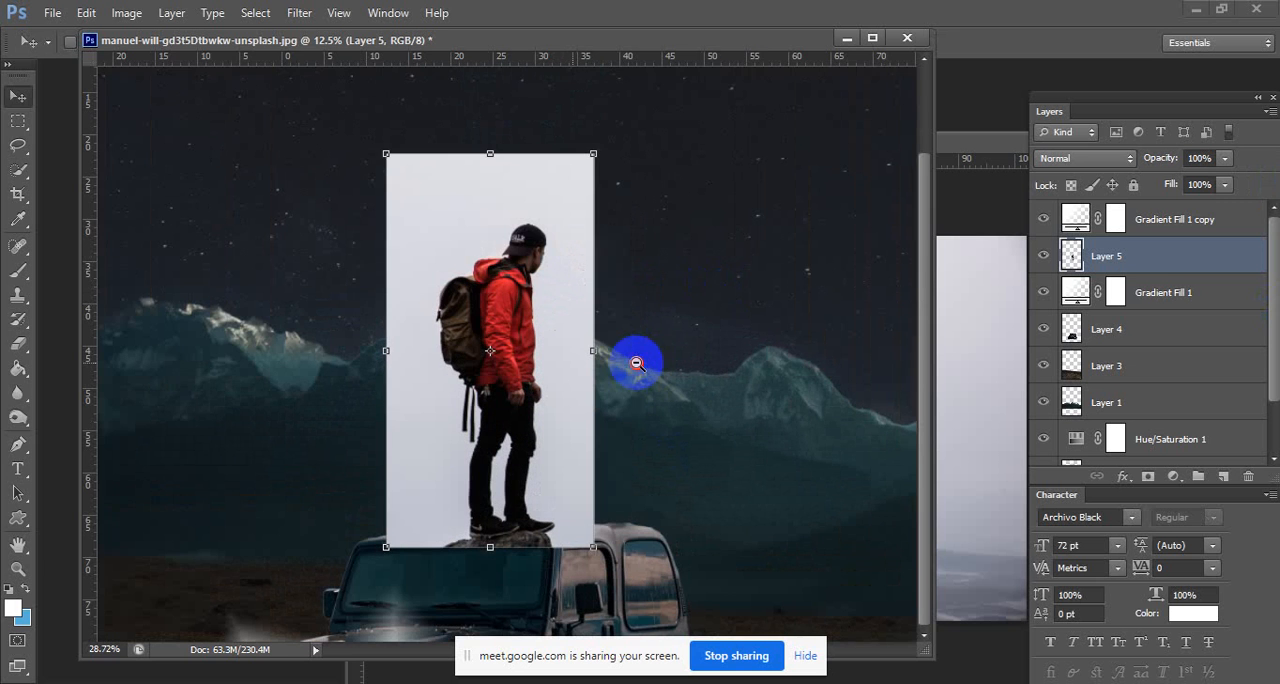
left_click(18, 120)
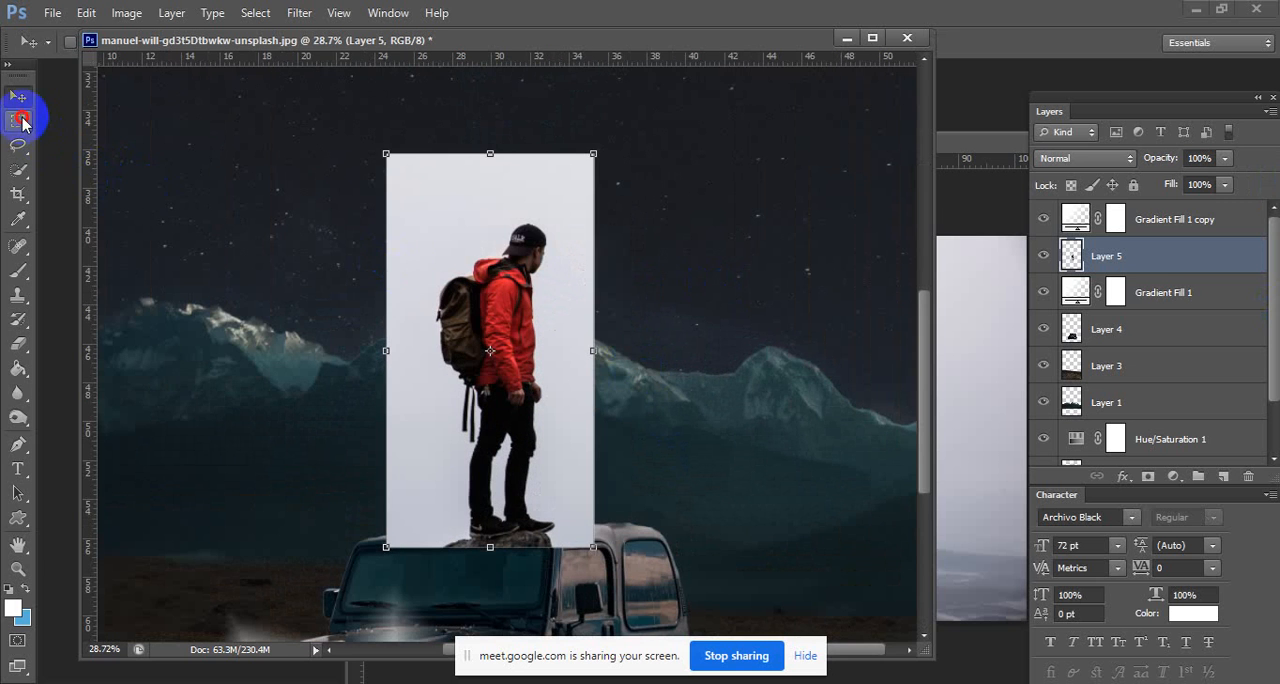
right_click(18, 350)
left_click(95, 355)
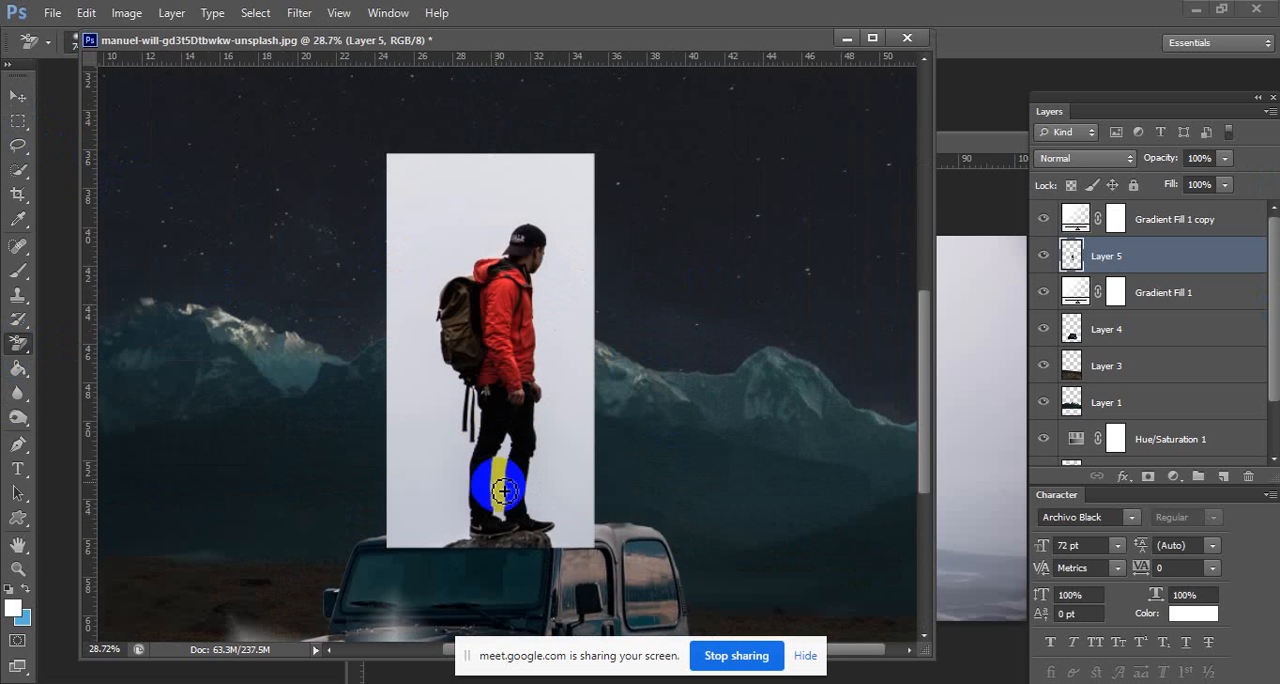
right_click(631, 461)
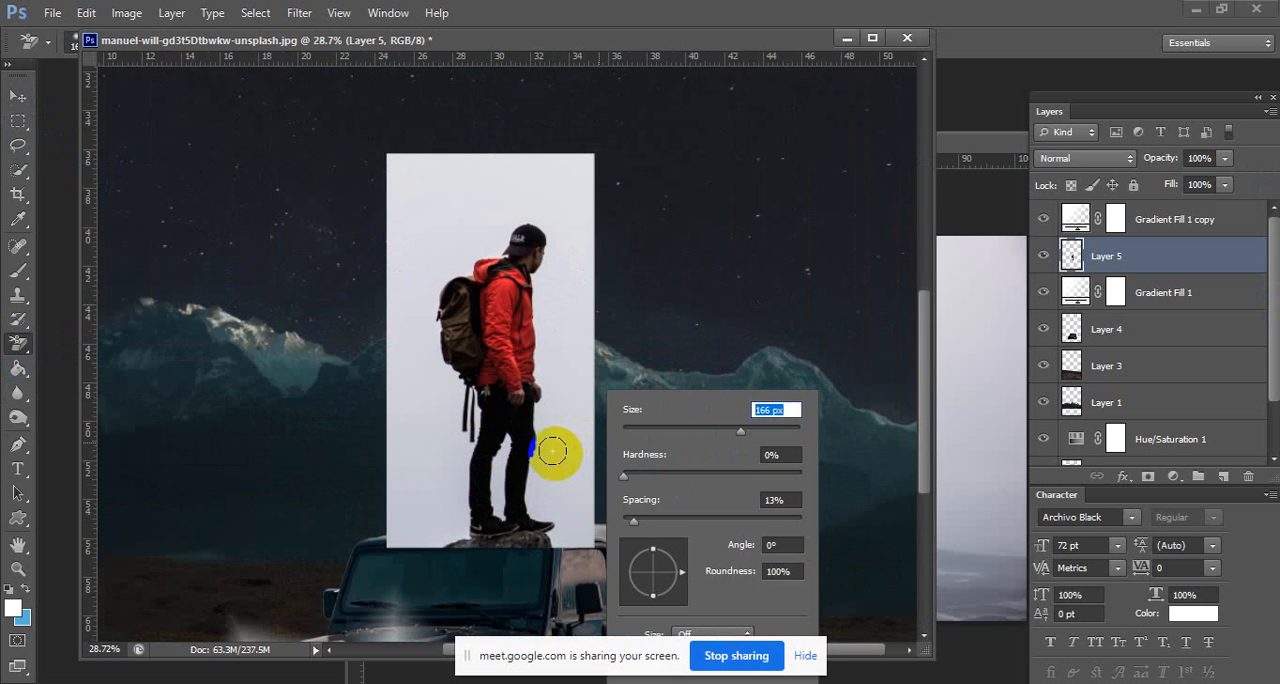
key("Return")
mouse_move(553, 452)
left_mouse_down()
mouse_move(538, 528)
mouse_move(558, 543)
mouse_move(456, 517)
mouse_move(492, 462)
mouse_move(499, 475)
mouse_move(497, 455)
mouse_move(514, 467)
mouse_move(475, 500)
mouse_move(451, 491)
mouse_move(469, 487)
mouse_move(474, 415)
mouse_move(484, 427)
mouse_move(430, 292)
mouse_move(538, 220)
mouse_move(550, 264)
mouse_move(532, 336)
mouse_move(536, 434)
mouse_move(540, 356)
mouse_move(556, 494)
mouse_move(552, 449)
mouse_move(524, 462)
mouse_move(503, 438)
mouse_move(455, 517)
mouse_move(479, 540)
mouse_move(420, 540)
mouse_move(427, 443)
mouse_move(456, 388)
mouse_move(430, 275)
mouse_move(482, 216)
mouse_move(549, 212)
left_mouse_up()
mouse_move(562, 391)
left_mouse_down()
mouse_move(551, 371)
mouse_move(571, 486)
mouse_move(543, 531)
mouse_move(416, 536)
mouse_move(443, 437)
mouse_move(434, 220)
mouse_move(520, 250)
mouse_move(451, 177)
mouse_move(580, 334)
mouse_move(514, 280)
mouse_move(563, 587)
mouse_move(514, 526)
mouse_move(464, 493)
mouse_move(451, 563)
mouse_move(525, 202)
left_mouse_up()
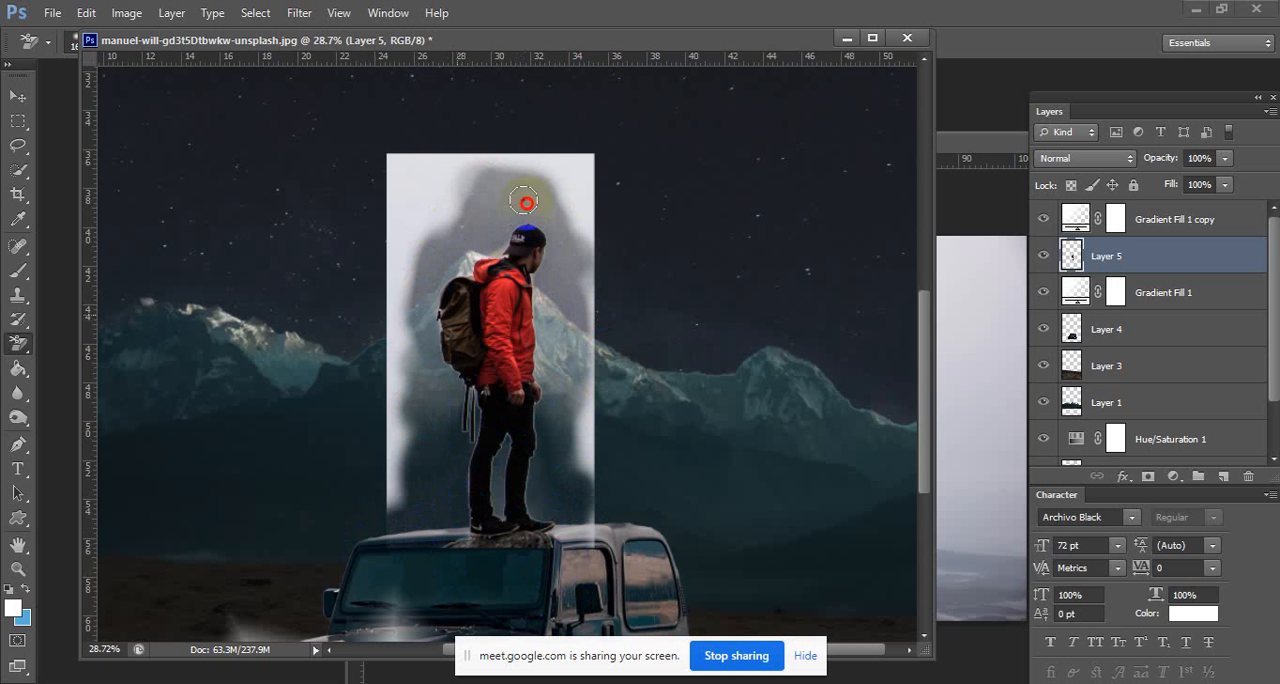
Clean the light fringe along the hiker's backpack straps, jacket, hand and trousers with the Background Eraser.
left_click_drag(474, 398, 632, 412)
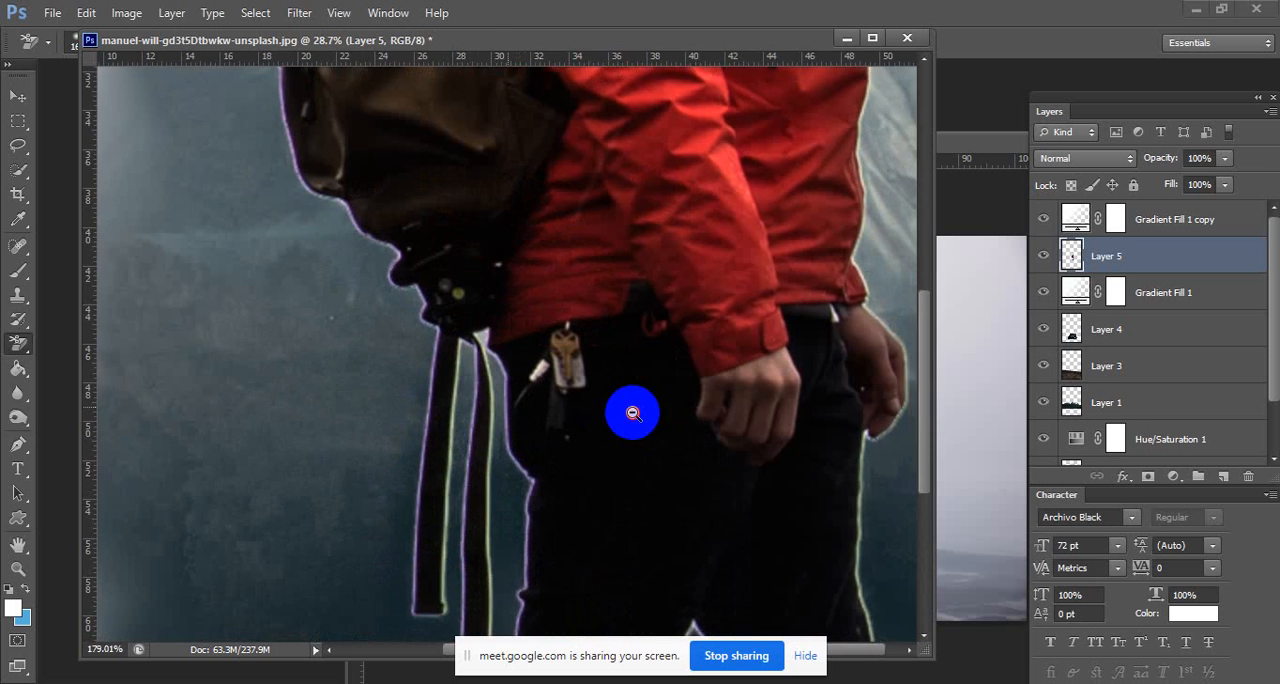
mouse_move(482, 336)
left_mouse_down()
mouse_move(471, 509)
mouse_move(363, 226)
mouse_move(264, 112)
mouse_move(637, 594)
mouse_move(898, 324)
left_mouse_up()
mouse_move(689, 213)
left_mouse_down()
mouse_move(593, 213)
mouse_move(597, 343)
left_mouse_up()
mouse_move(535, 115)
left_mouse_down()
mouse_move(492, 142)
mouse_move(453, 299)
mouse_move(461, 151)
mouse_move(528, 79)
mouse_move(487, 118)
left_mouse_up()
mouse_move(771, 111)
left_mouse_down()
mouse_move(760, 489)
mouse_move(754, 366)
mouse_move(801, 627)
mouse_move(686, 580)
mouse_move(871, 494)
mouse_move(786, 519)
mouse_move(886, 506)
left_mouse_up()
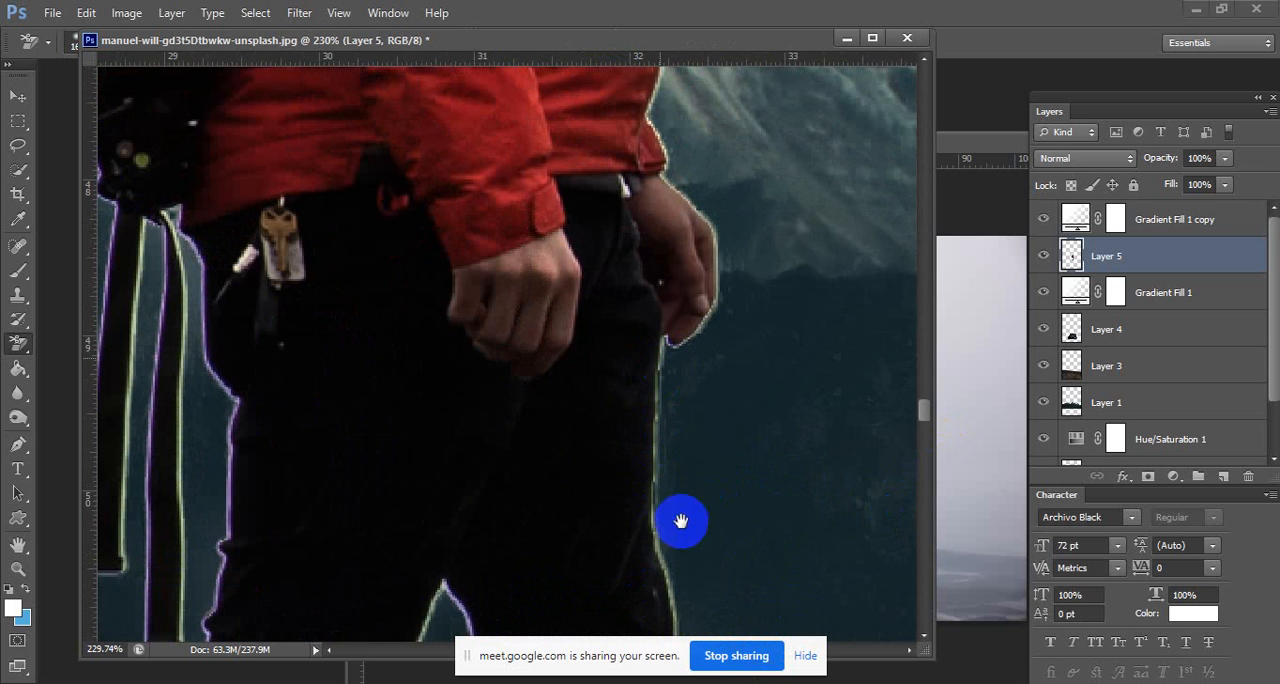
scroll(675, 505, "down", 5)
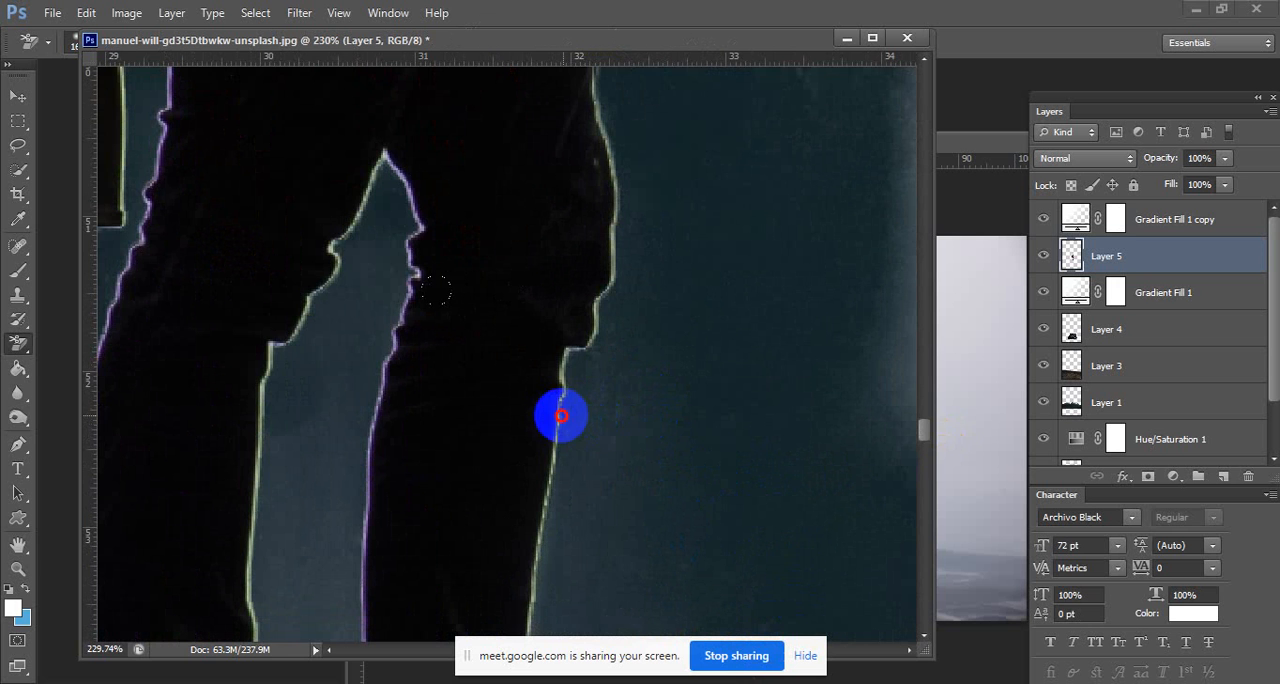
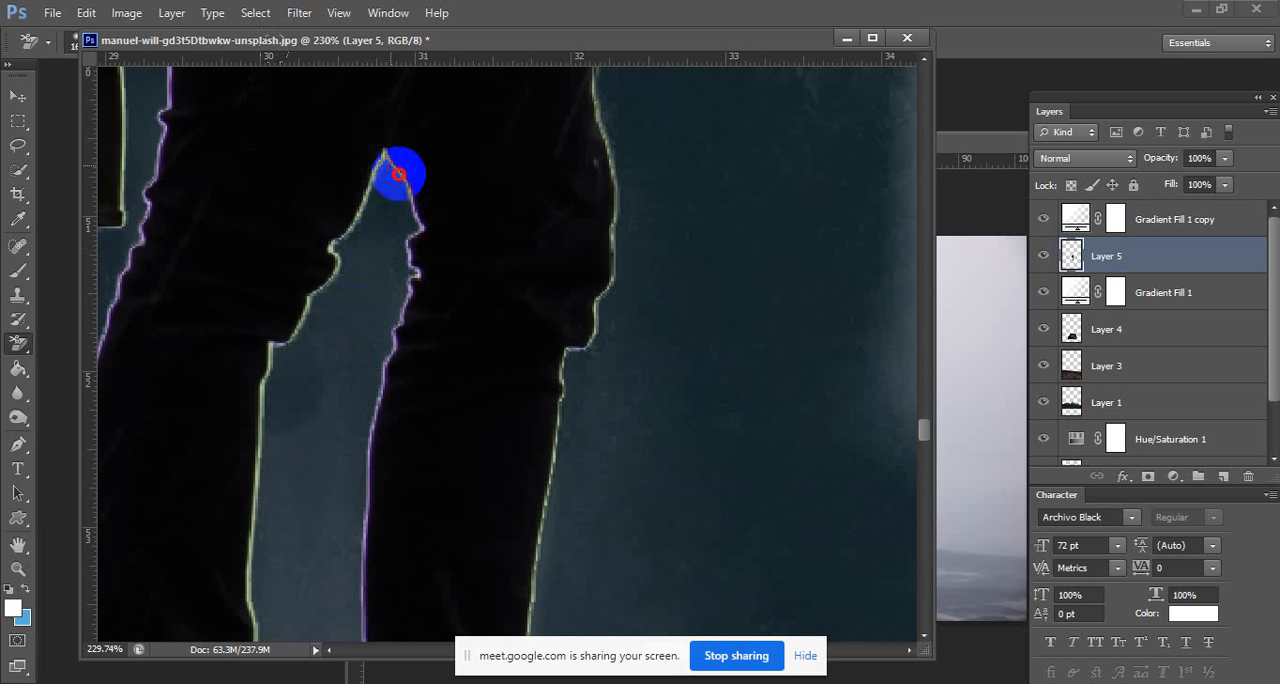
Refine the fringe between the hiker's trouser legs on Layer 5 with the Background Eraser.
left_click_drag(394, 289, 474, 306)
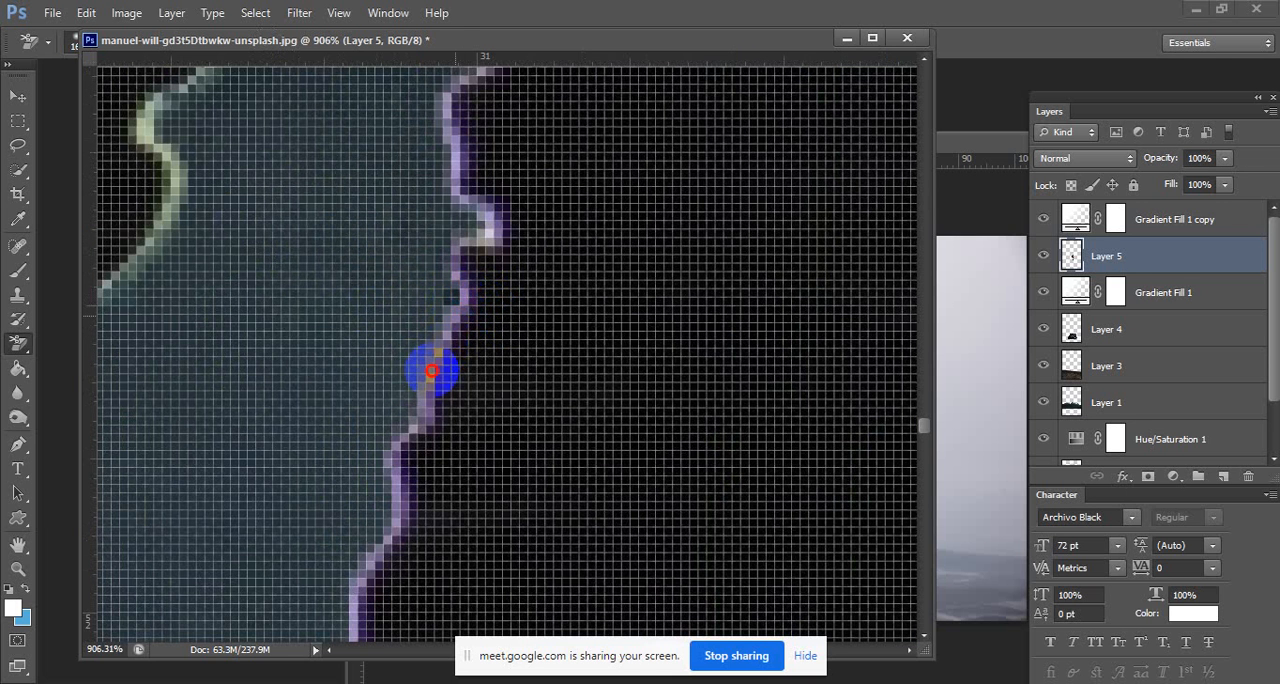
left_click_drag(434, 391, 291, 426)
left_click_drag(371, 561, 501, 266)
left_click_drag(420, 298, 206, 411)
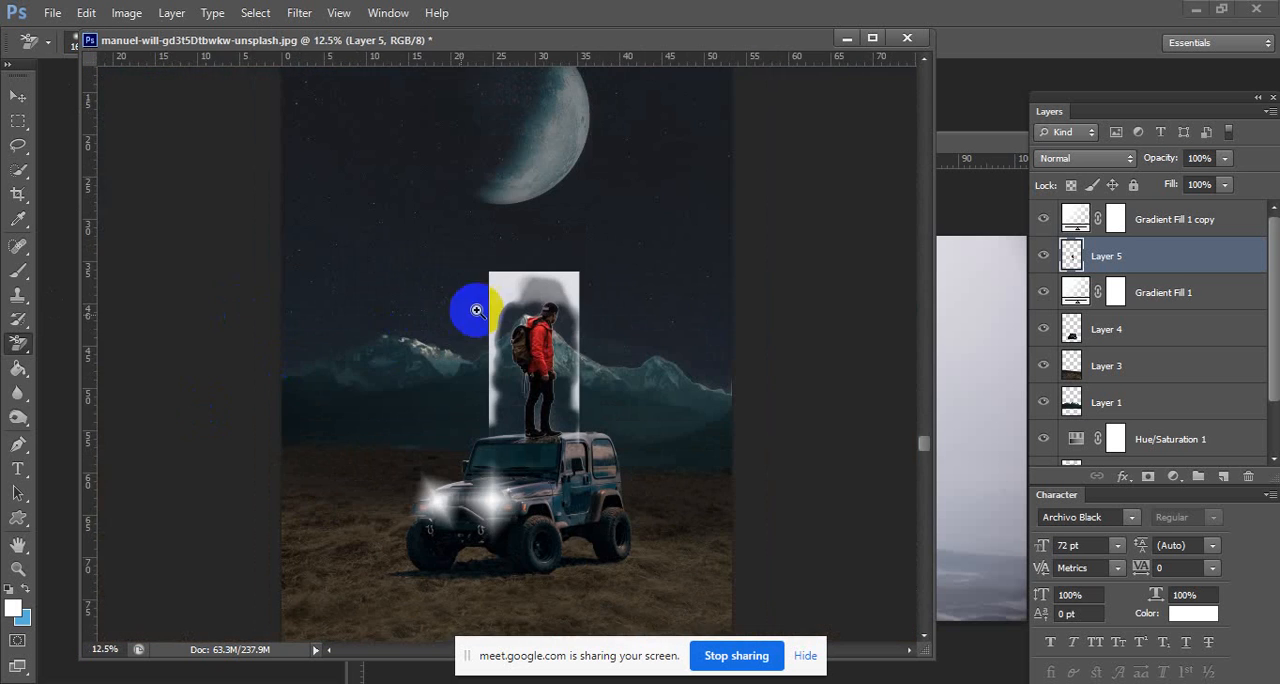
Switch to the regular Eraser, set its size to 168 px, and erase the backdrop above the hiker and behind his backpack.
mouse_move(469, 303)
left_mouse_down()
mouse_move(646, 300)
mouse_move(575, 310)
mouse_move(590, 327)
mouse_move(583, 292)
mouse_move(432, 329)
mouse_move(487, 340)
mouse_move(467, 390)
mouse_move(490, 441)
mouse_move(426, 277)
mouse_move(428, 227)
mouse_move(418, 375)
mouse_move(26, 347)
left_mouse_up()
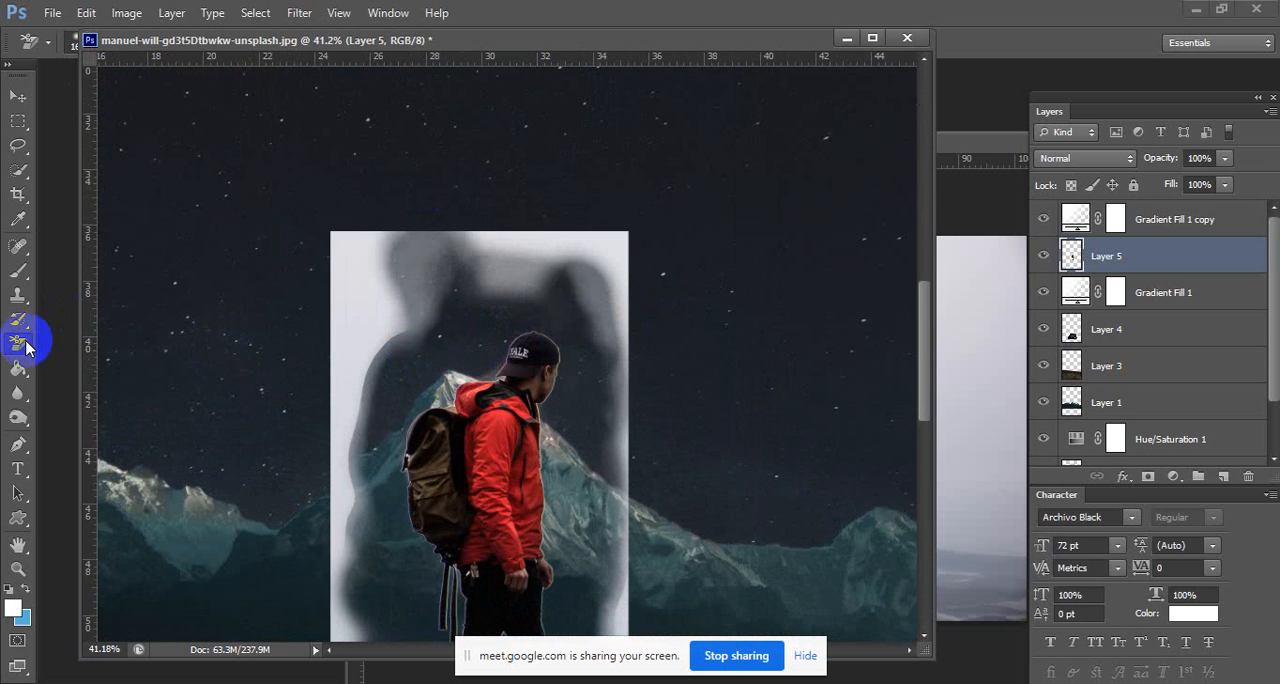
left_click(24, 346)
left_click(120, 341)
right_click(462, 297)
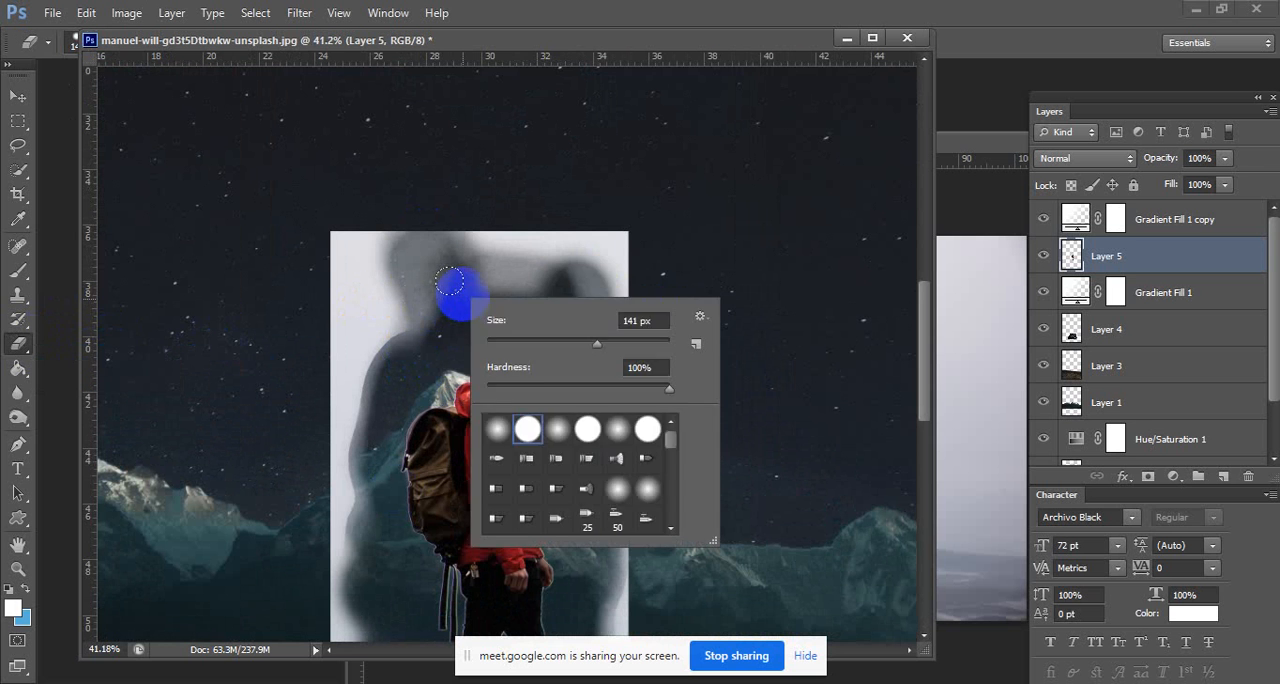
mouse_move(461, 297)
left_mouse_down()
mouse_move(578, 277)
mouse_move(521, 235)
mouse_move(288, 259)
mouse_move(348, 250)
mouse_move(384, 329)
mouse_move(416, 323)
mouse_move(409, 362)
mouse_move(374, 404)
mouse_move(327, 286)
mouse_move(358, 560)
left_mouse_up()
left_click_drag(357, 387, 343, 249)
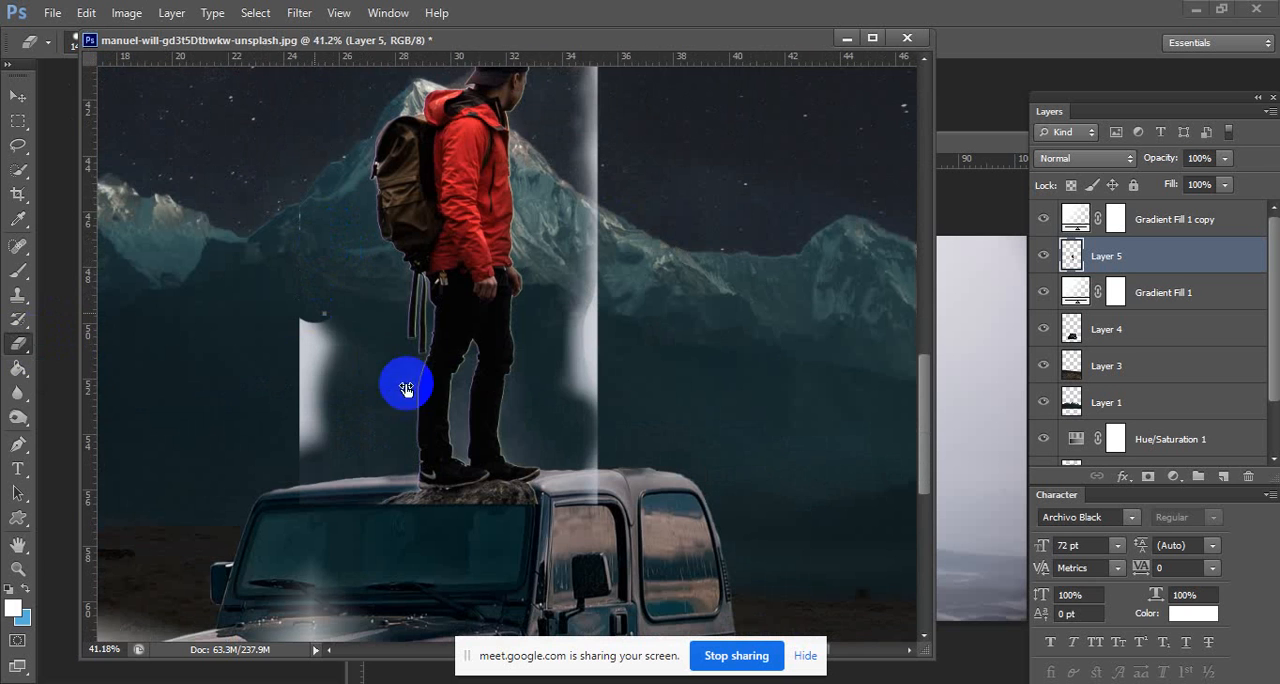
Set the Eraser's hardness to 68% and erase the leftover backdrop strip behind the hiker's legs, down to the Jeep's roof.
right_click(403, 380)
left_click_drag(427, 400, 461, 401)
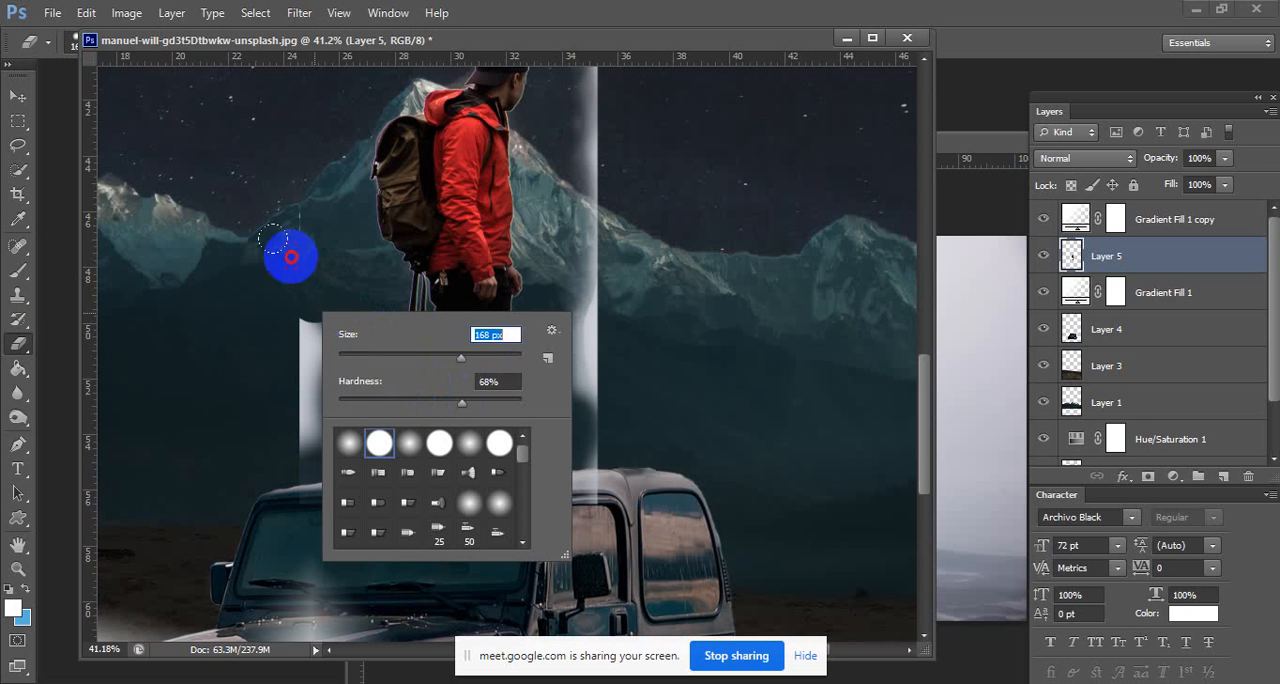
mouse_move(286, 251)
left_mouse_down()
mouse_move(326, 380)
mouse_move(325, 455)
left_mouse_up()
left_click_drag(372, 513, 342, 478)
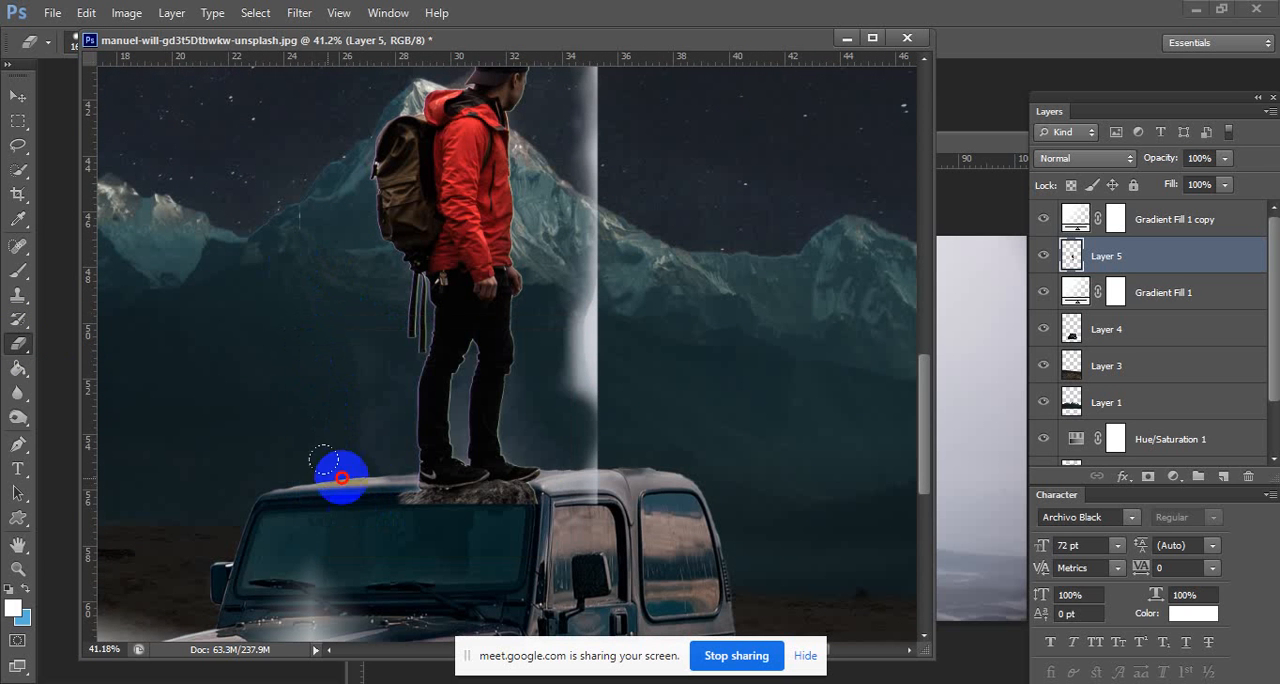
Erase the remaining pale backdrop in front of the hiker and around his head.
mouse_move(563, 421)
left_mouse_down()
mouse_move(575, 150)
mouse_move(610, 380)
mouse_move(587, 500)
left_mouse_up()
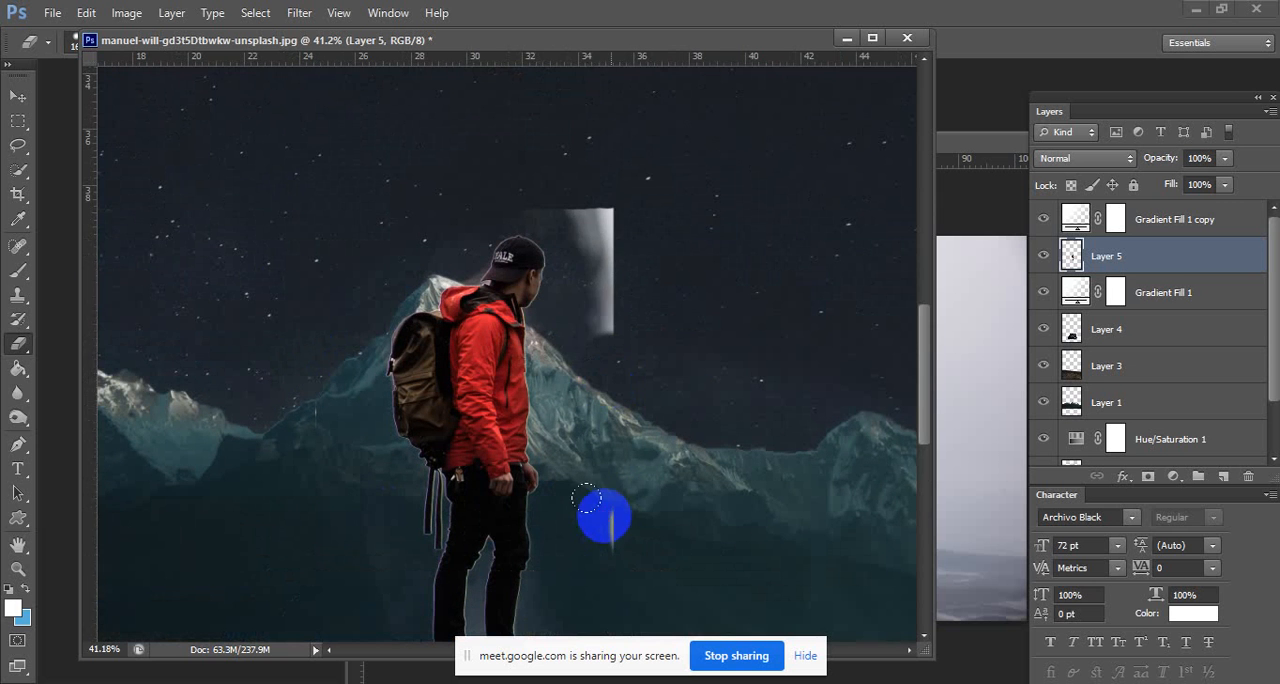
mouse_move(593, 215)
left_mouse_down()
mouse_move(546, 186)
mouse_move(603, 300)
mouse_move(571, 295)
left_mouse_up()
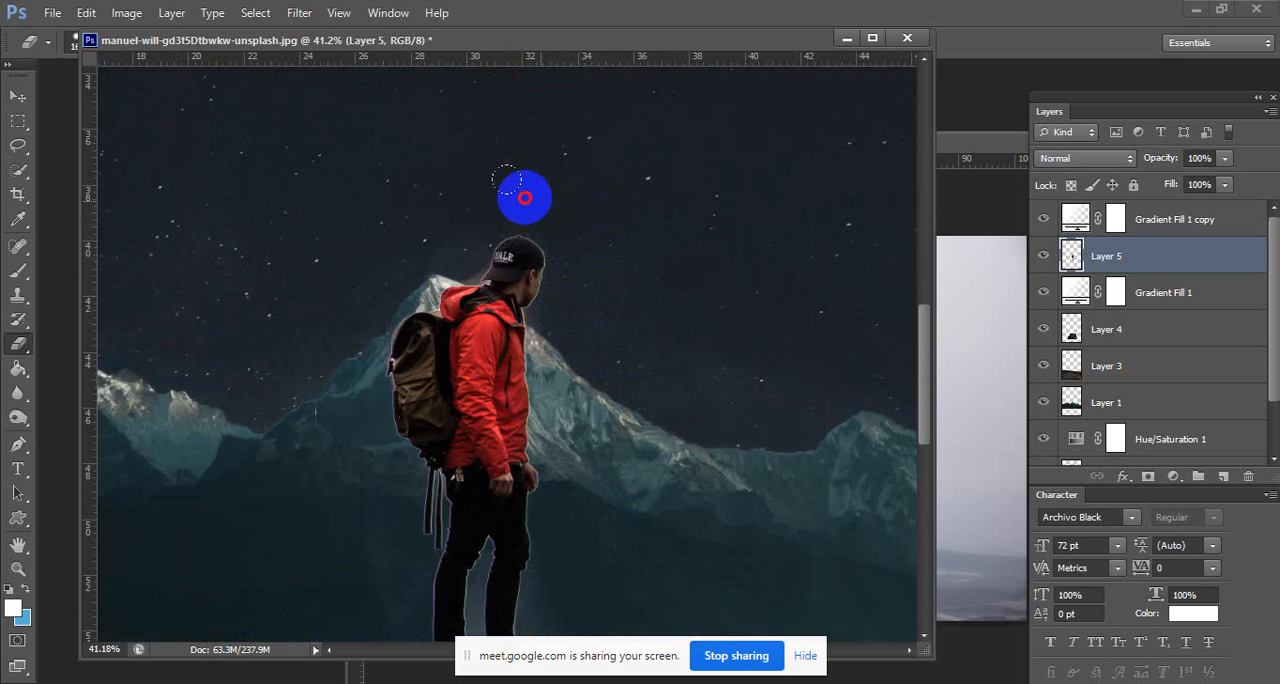
left_click_drag(447, 249, 412, 303)
Reduce the Eraser's size and erase the rock beneath the hiker's shoes so he stands directly on the Jeep's roof.
mouse_move(539, 535)
left_mouse_down()
mouse_move(514, 411)
mouse_move(520, 309)
left_mouse_up()
left_click_drag(466, 466, 630, 466)
left_click_drag(497, 380, 460, 228)
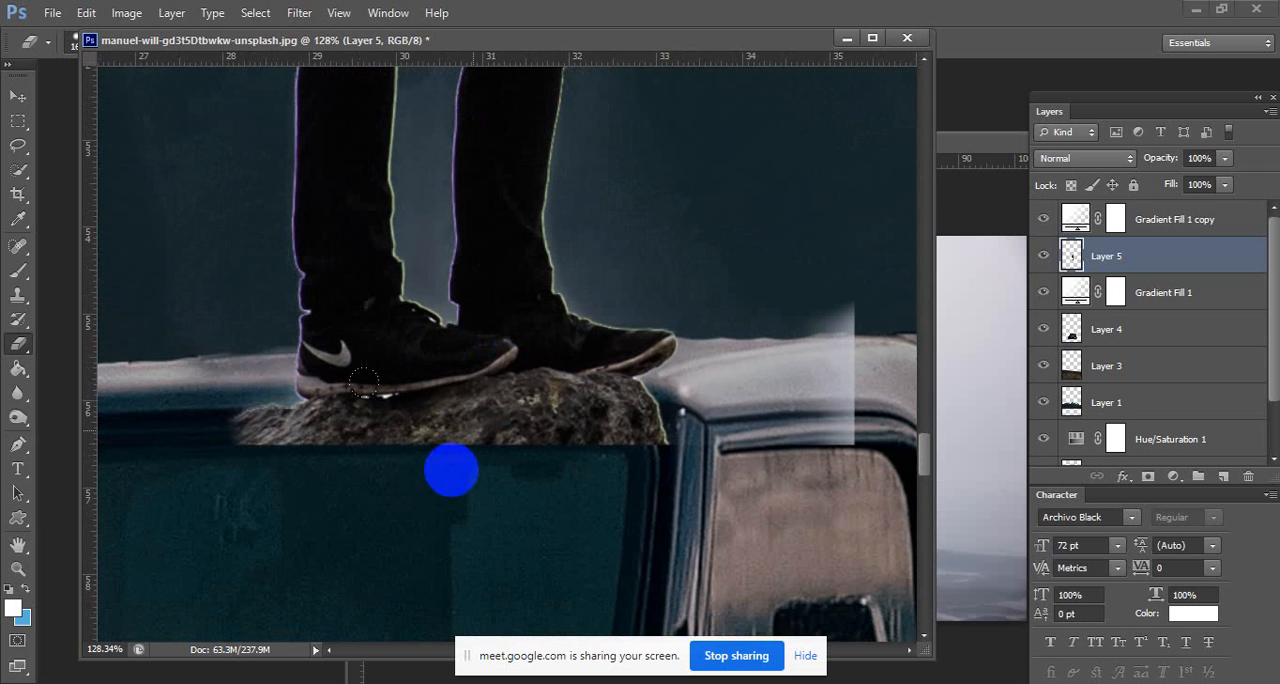
right_click(549, 391)
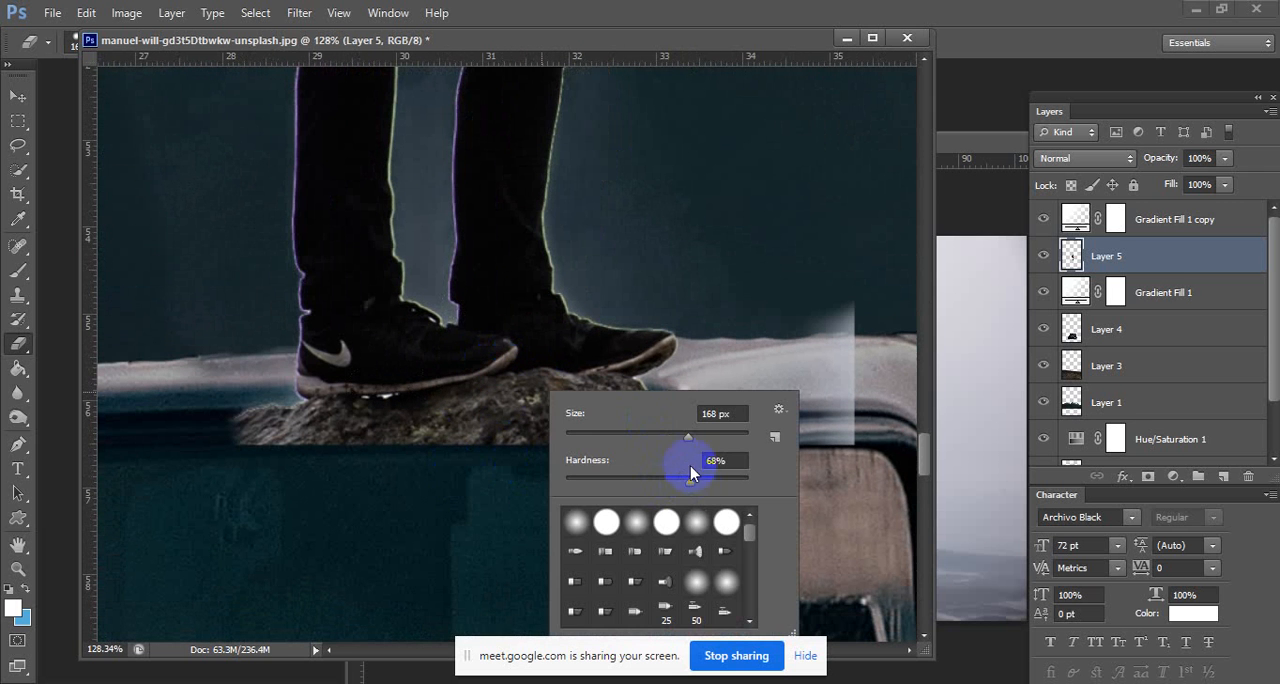
mouse_move(593, 445)
left_mouse_down()
mouse_move(508, 455)
mouse_move(623, 458)
mouse_move(686, 429)
mouse_move(220, 463)
left_mouse_up()
right_click(383, 440)
left_click_drag(503, 521, 536, 524)
left_click(286, 462)
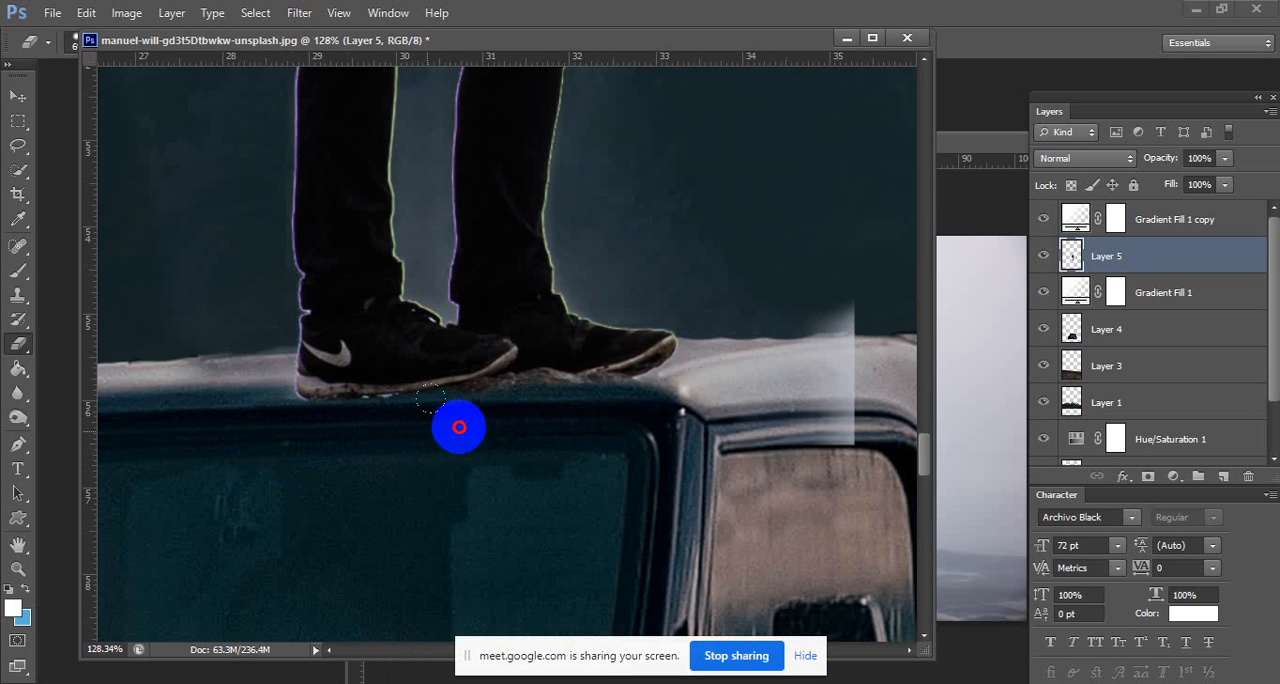
mouse_move(504, 420)
left_mouse_down()
mouse_move(625, 383)
mouse_move(475, 390)
mouse_move(653, 385)
mouse_move(243, 430)
left_mouse_up()
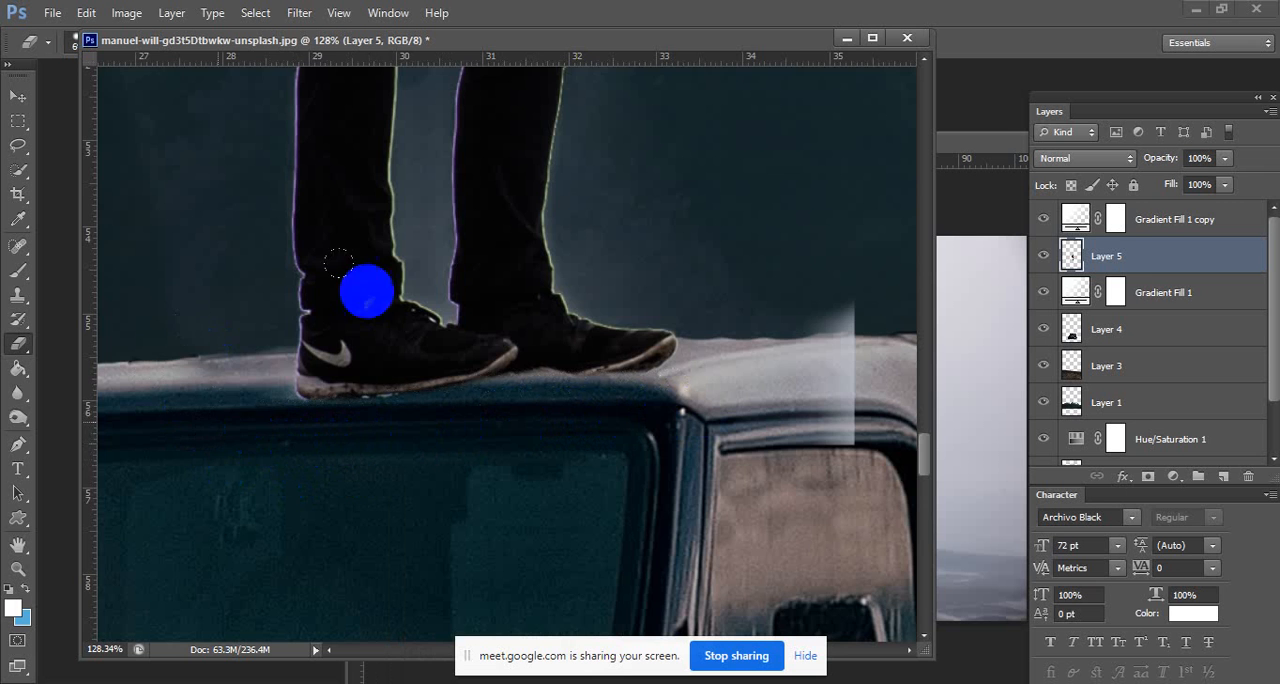
Erase part of the purple fringe along the lower edge of the hiker's backpack.
left_click_drag(434, 271, 478, 507)
left_click_drag(321, 146, 507, 499)
left_click_drag(476, 212, 538, 262)
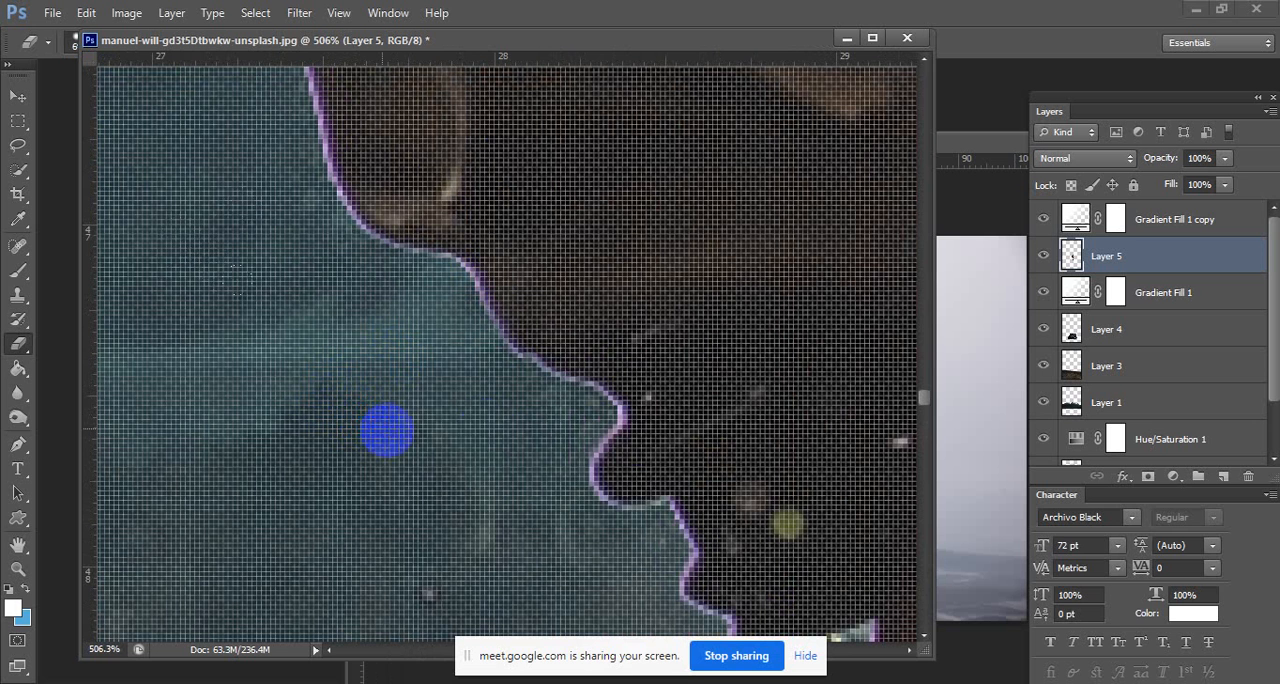
left_click_drag(397, 413, 431, 435)
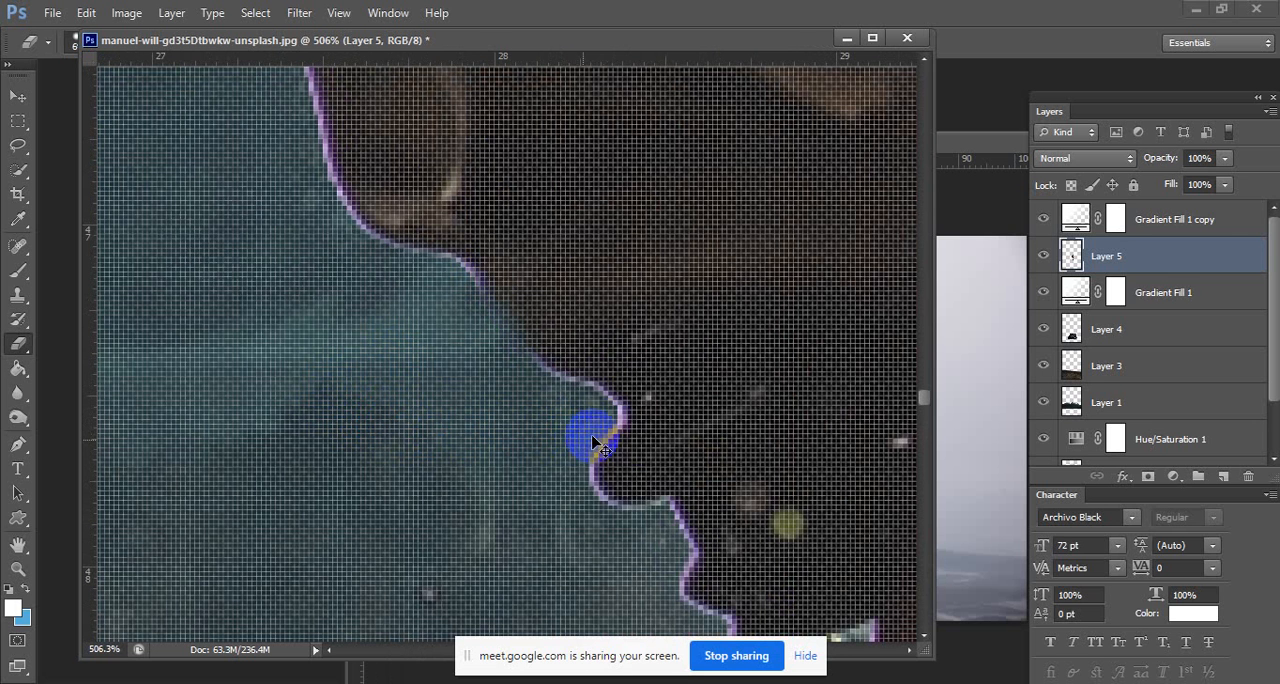
mouse_move(640, 383)
left_mouse_down()
mouse_move(346, 332)
mouse_move(394, 320)
left_mouse_up()
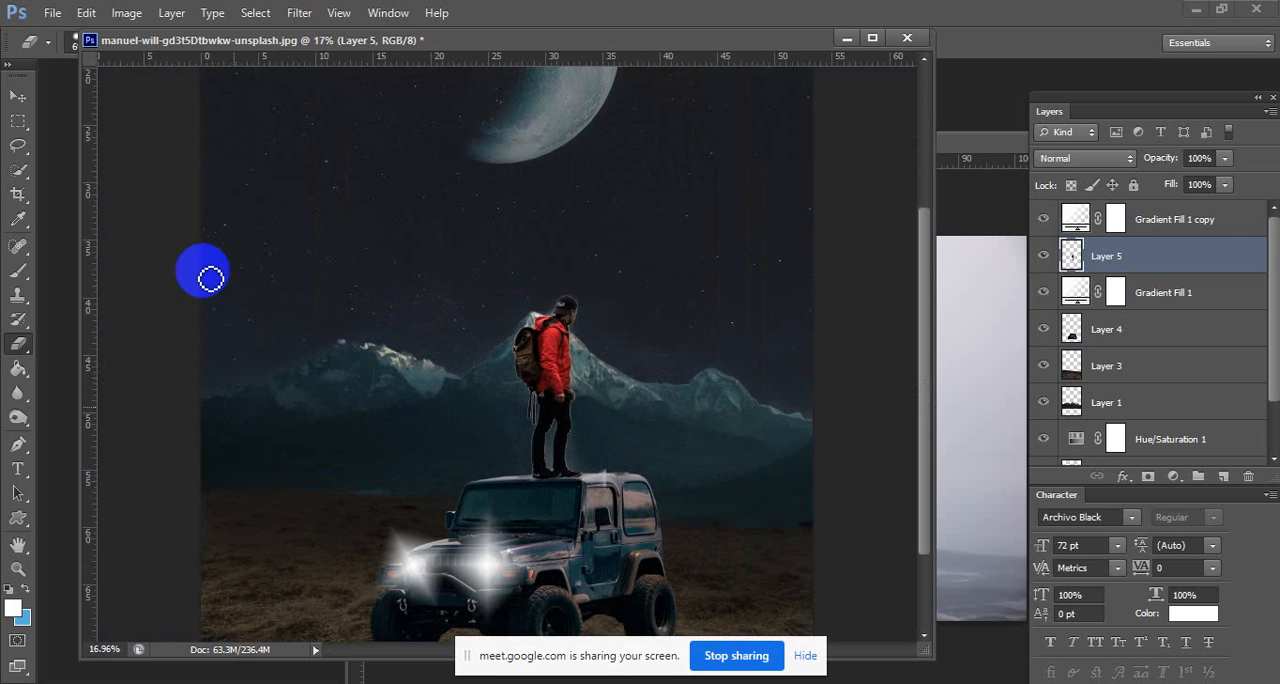
left_click(960, 243)
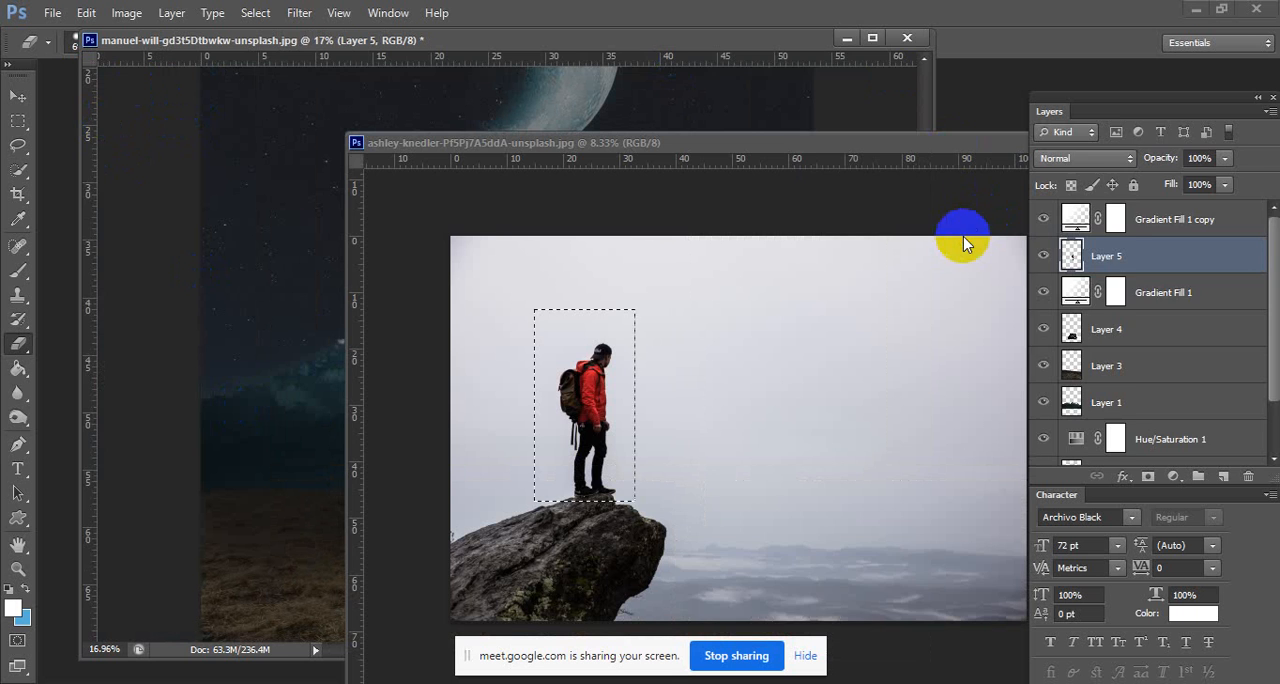
left_click(710, 105)
left_click(19, 121)
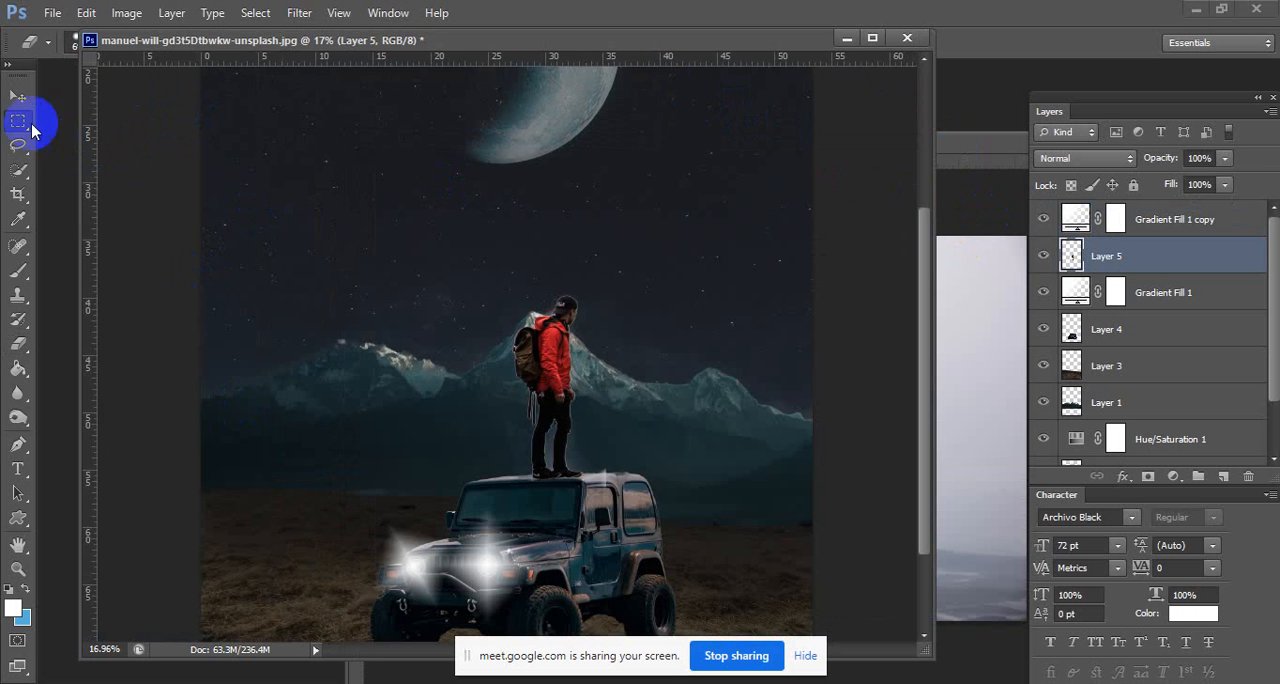
left_click_drag(565, 481, 705, 468)
left_click_drag(534, 277, 529, 380)
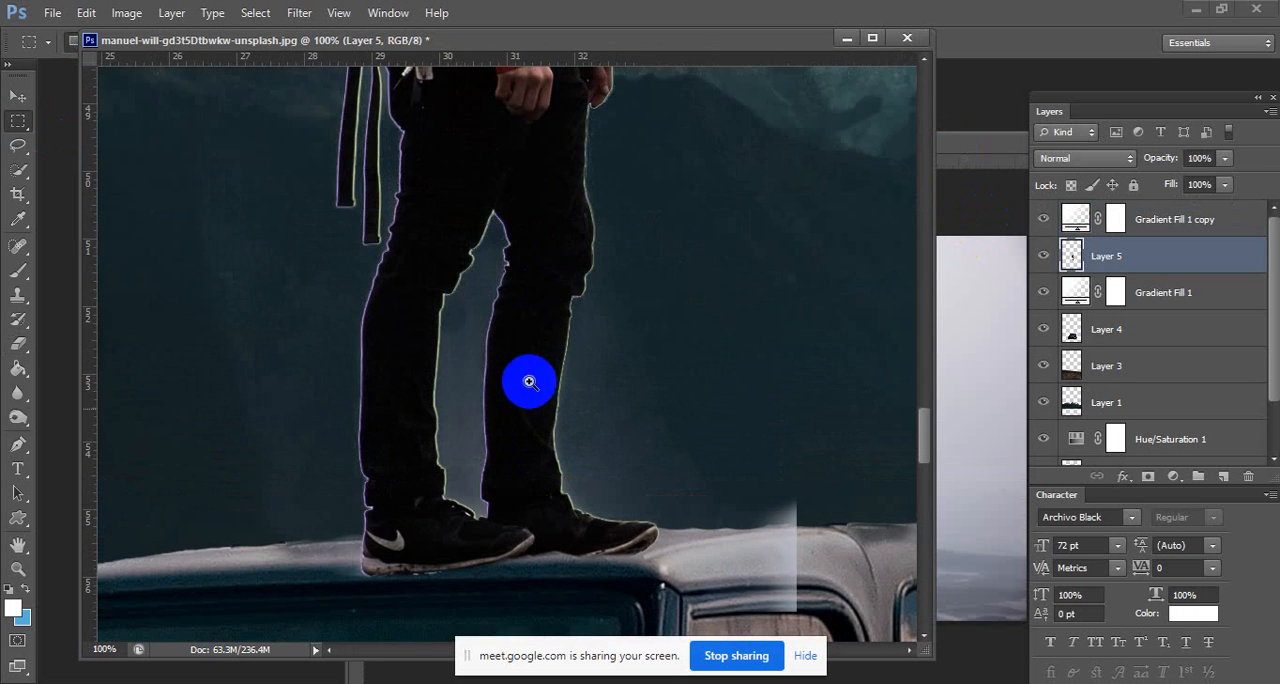
left_click_drag(483, 421, 508, 412)
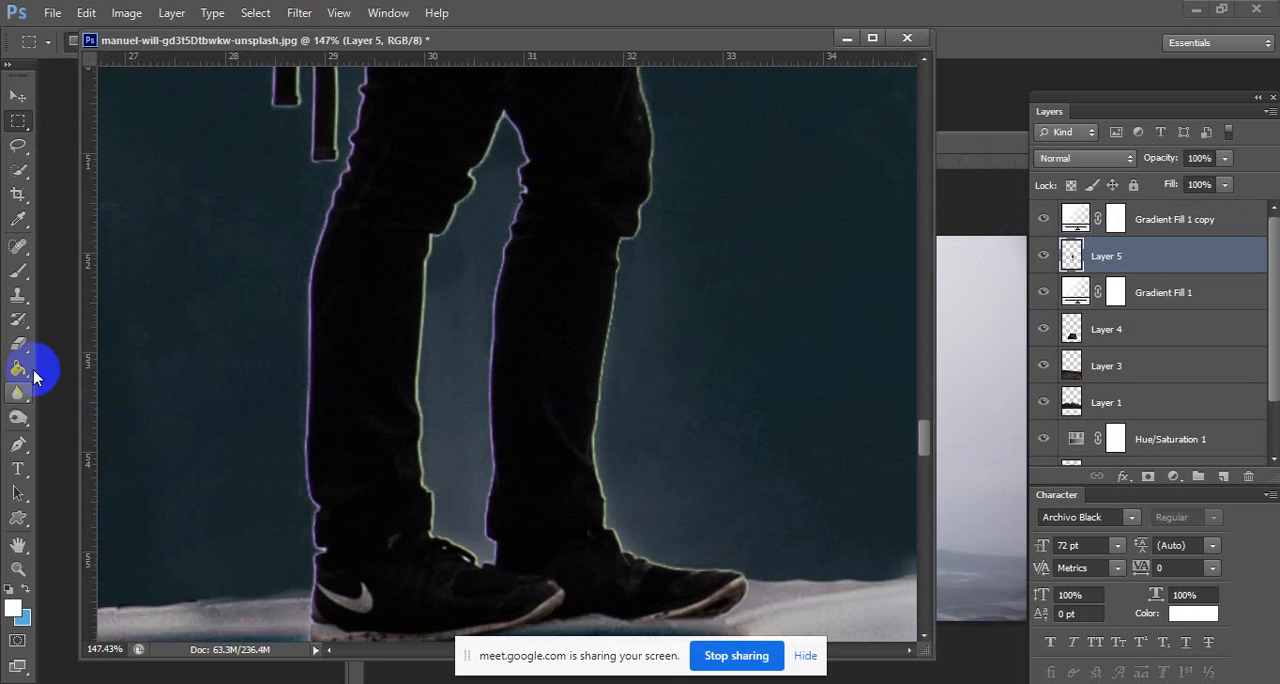
right_click(700, 400)
left_click(497, 363)
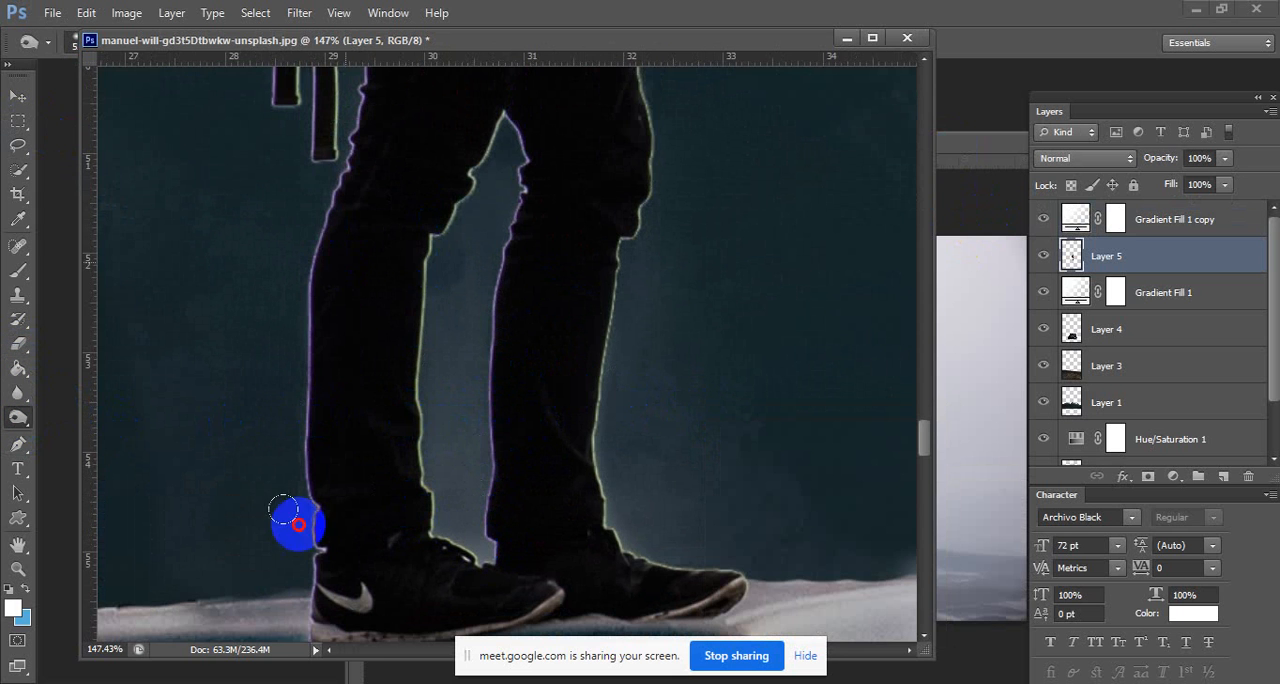
Switch to the Blur tool with a smaller brush and soften the edges of the hiker's trousers.
left_click(20, 400)
left_click(342, 400)
right_click(354, 406)
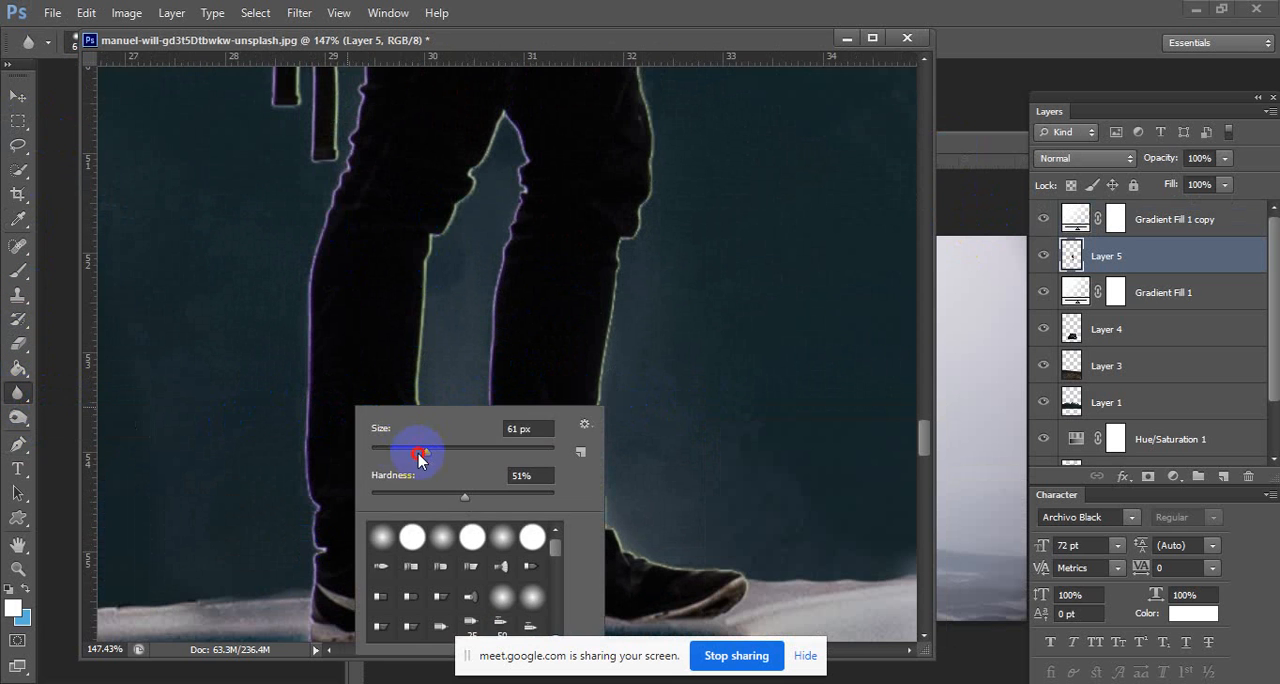
key("Return")
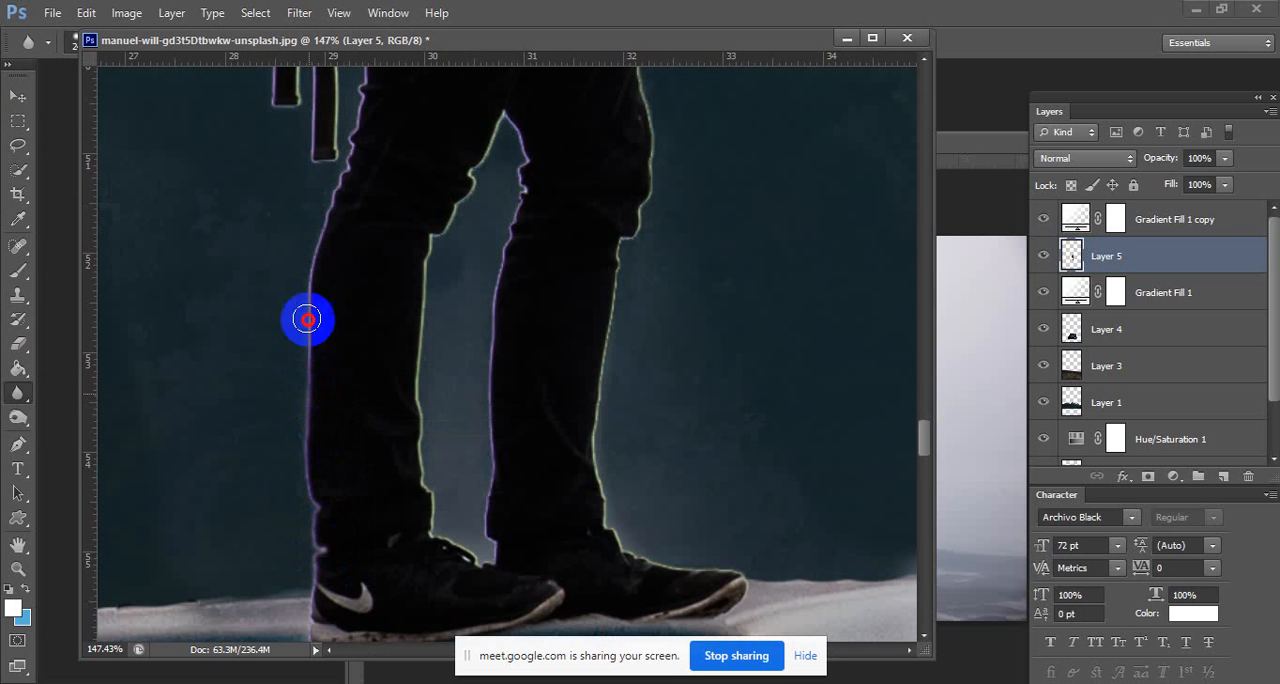
mouse_move(506, 369)
left_mouse_down()
mouse_move(423, 563)
mouse_move(417, 374)
mouse_move(486, 129)
mouse_move(505, 122)
left_mouse_up()
scroll(591, 289, "up", 10)
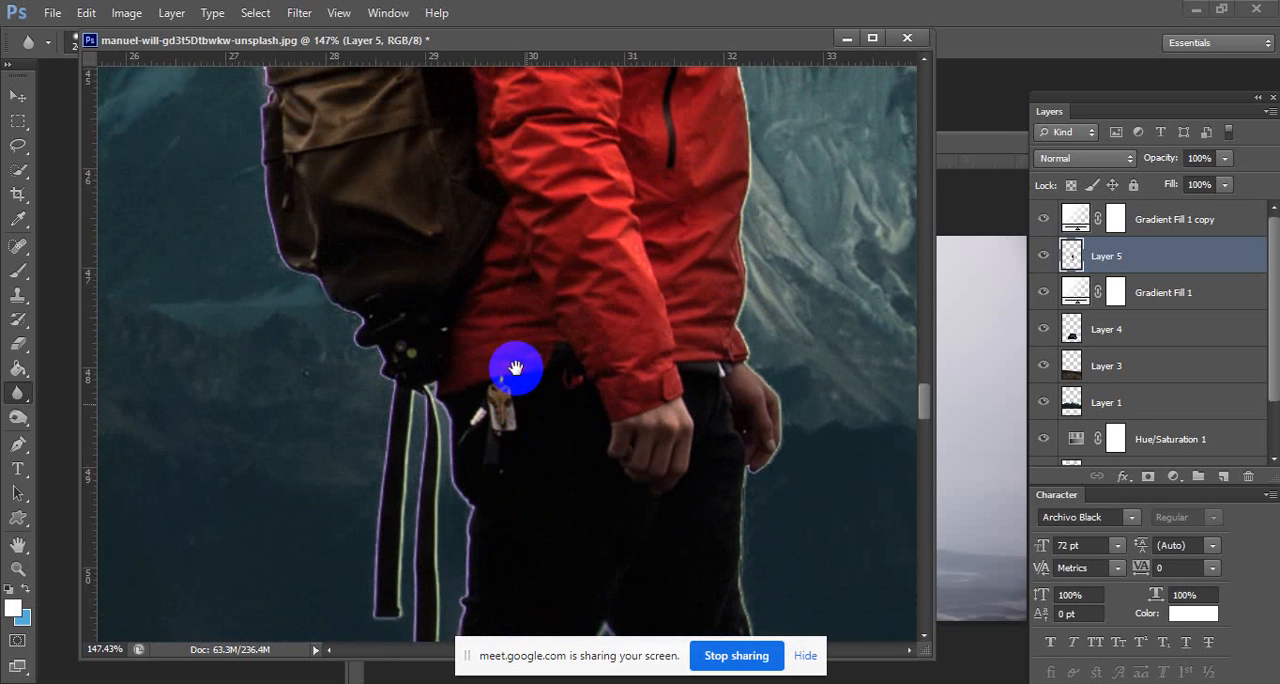
Soften the edges of the hiker's backpack, jacket hood and head with the Blur tool.
mouse_move(477, 456)
left_mouse_down()
mouse_move(279, 242)
mouse_move(261, 136)
left_mouse_up()
key("space")
mouse_move(261, 138)
left_mouse_down()
mouse_move(302, 516)
mouse_move(290, 411)
left_mouse_up()
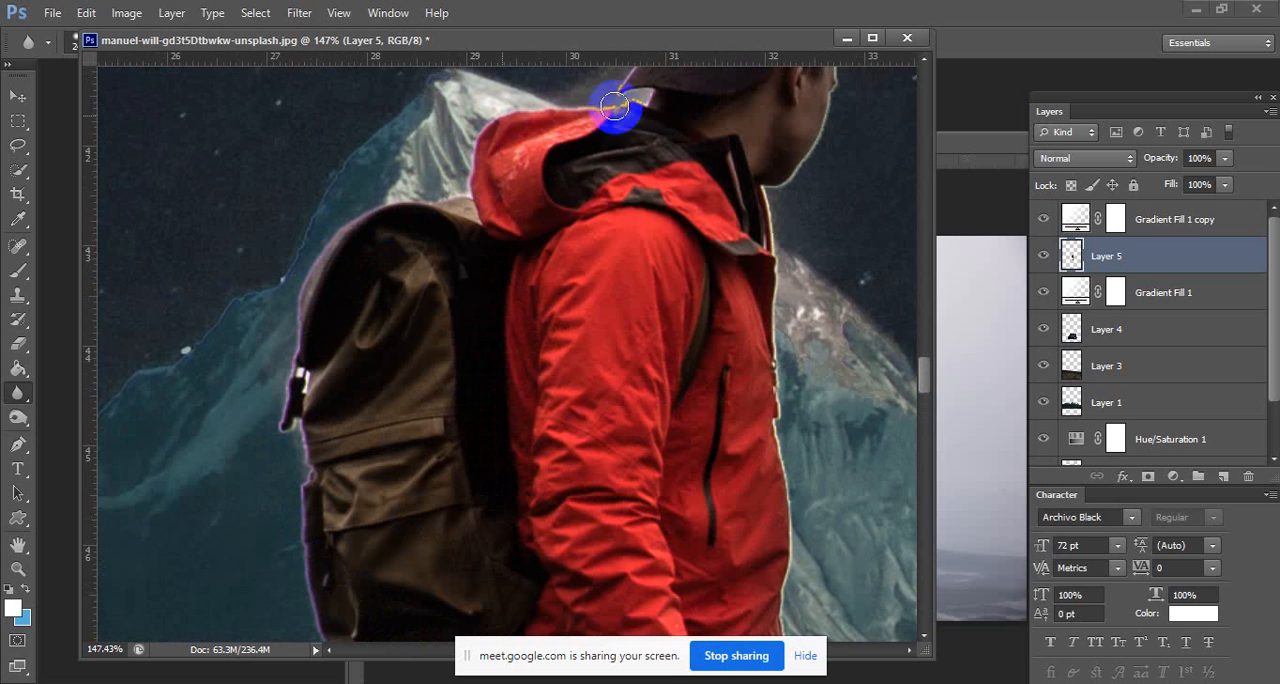
key("space")
mouse_move(614, 106)
left_mouse_down()
mouse_move(522, 322)
mouse_move(535, 234)
mouse_move(585, 162)
mouse_move(660, 135)
mouse_move(751, 198)
mouse_move(770, 243)
mouse_move(744, 226)
mouse_move(726, 366)
left_mouse_up()
key("space")
Blur the light outline down the front of the hiker's jacket and along his lower body.
left_click_drag(686, 587, 667, 291)
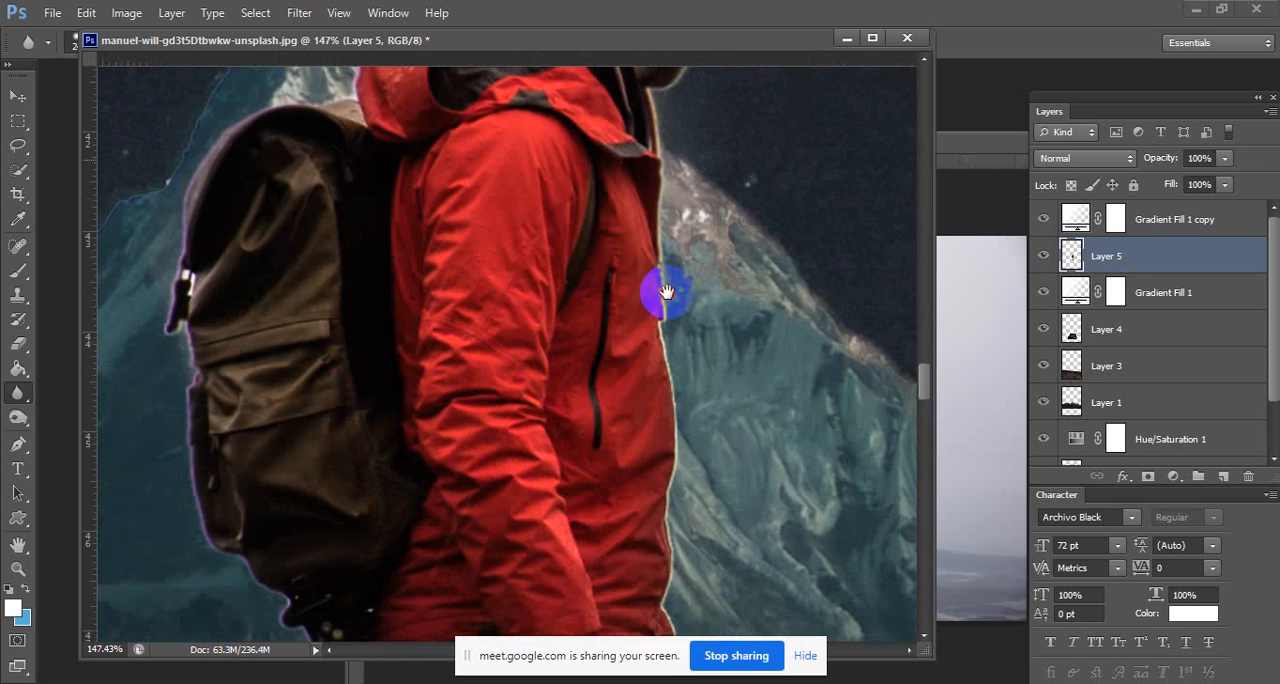
key("space")
left_click_drag(652, 508, 649, 245)
mouse_move(650, 285)
left_mouse_down()
mouse_move(674, 488)
mouse_move(661, 599)
mouse_move(629, 246)
mouse_move(626, 340)
mouse_move(588, 525)
mouse_move(597, 587)
left_mouse_up()
key("space")
key("space")
mouse_move(597, 587)
left_mouse_down()
mouse_move(601, 281)
mouse_move(574, 371)
mouse_move(606, 485)
mouse_move(669, 505)
mouse_move(711, 556)
left_mouse_up()
left_click_drag(608, 475, 441, 426)
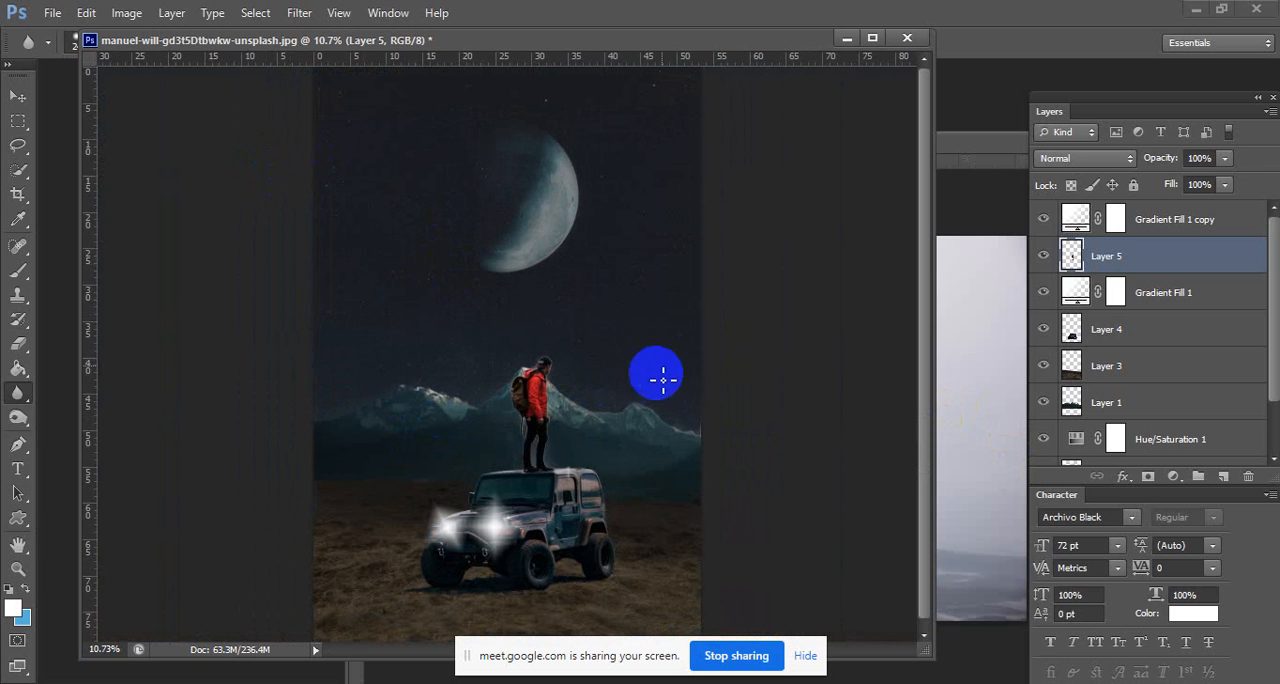
Darken the hiker on Layer 5 with a Curves adjustment, using a midtone point at input 110, output 78.
left_click(18, 122)
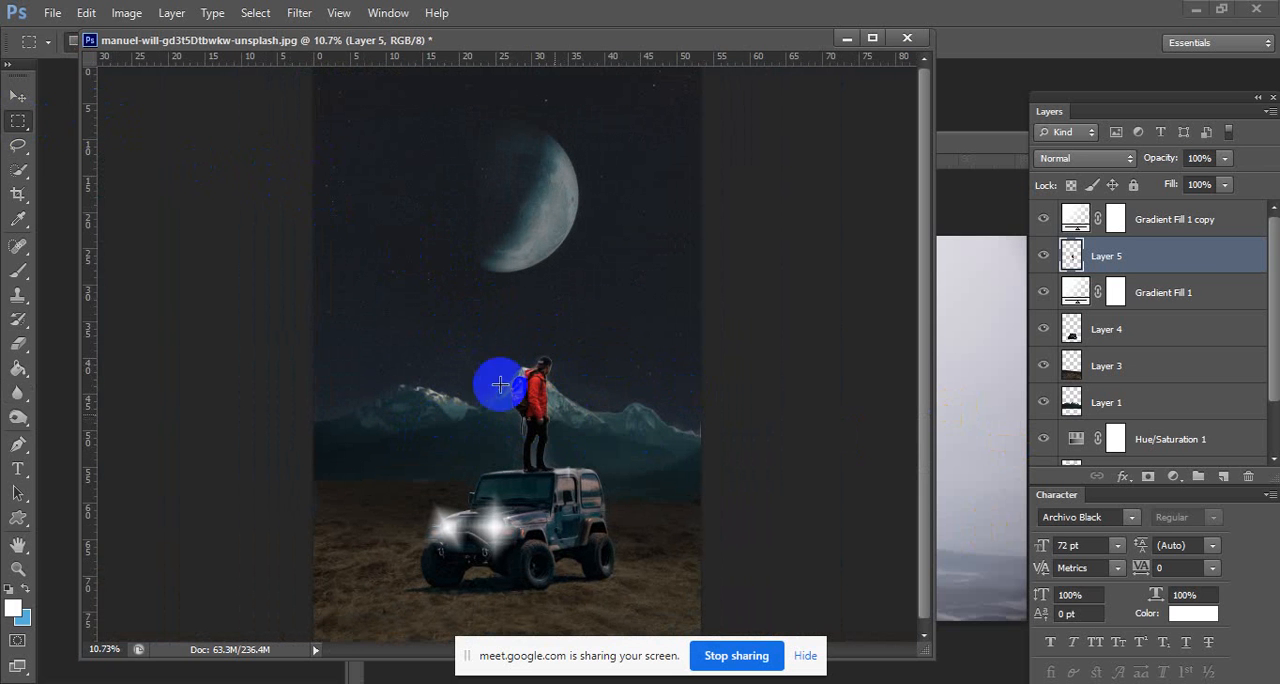
left_click(124, 12)
mouse_move(180, 62)
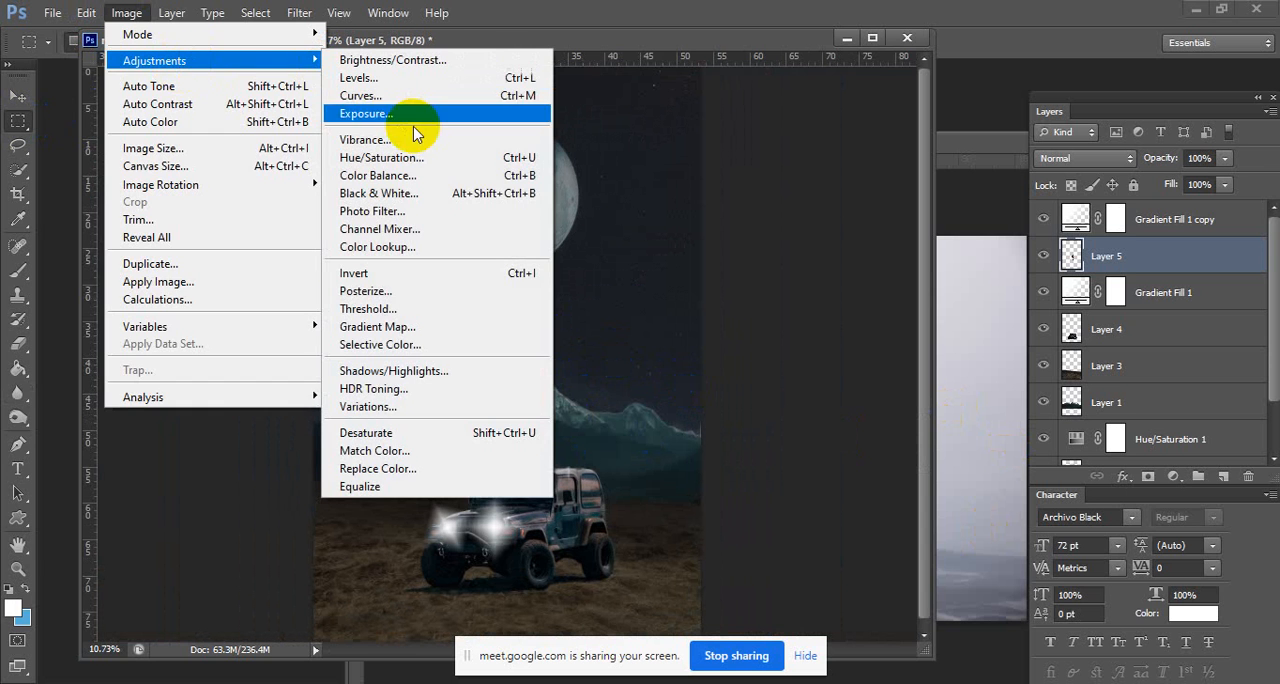
left_click(428, 96)
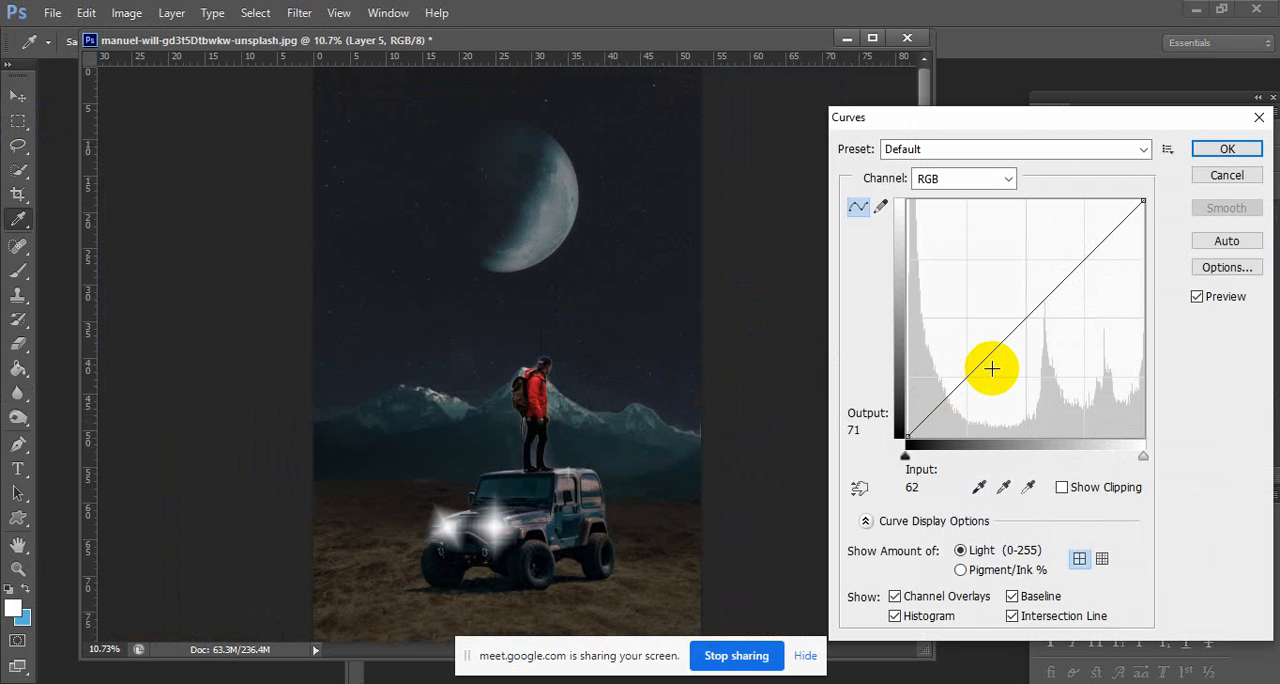
left_click(1002, 354)
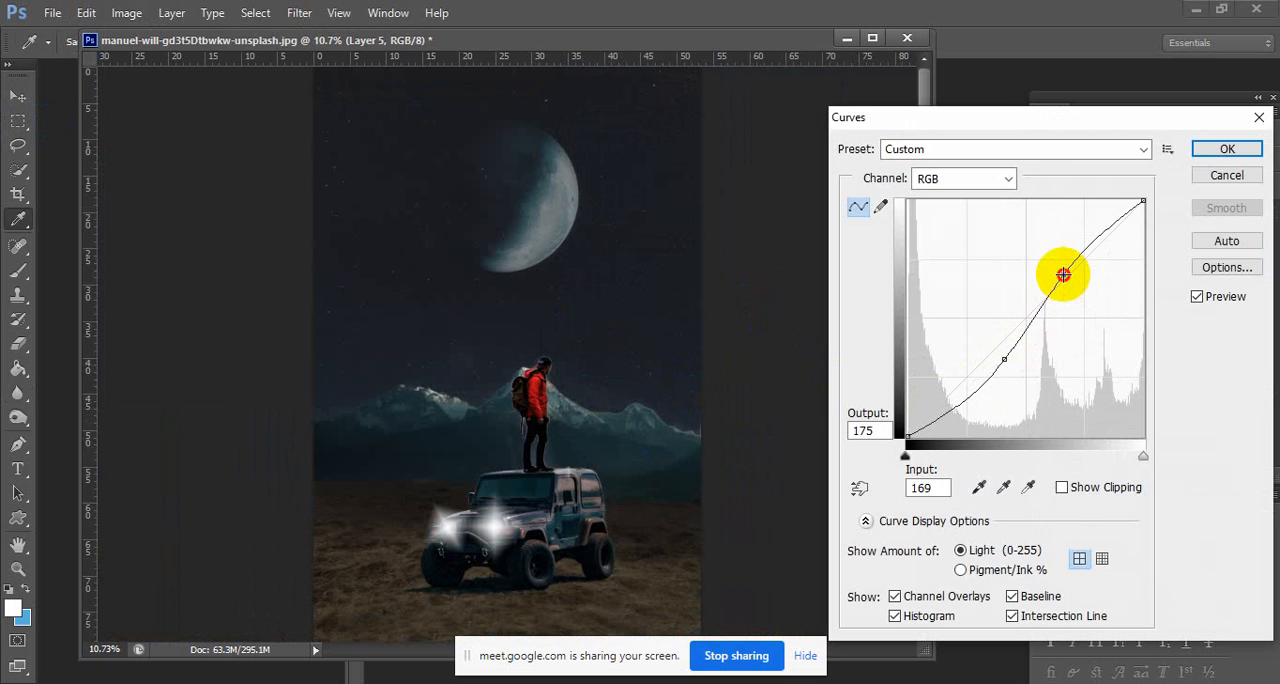
left_click_drag(1068, 283, 1071, 288)
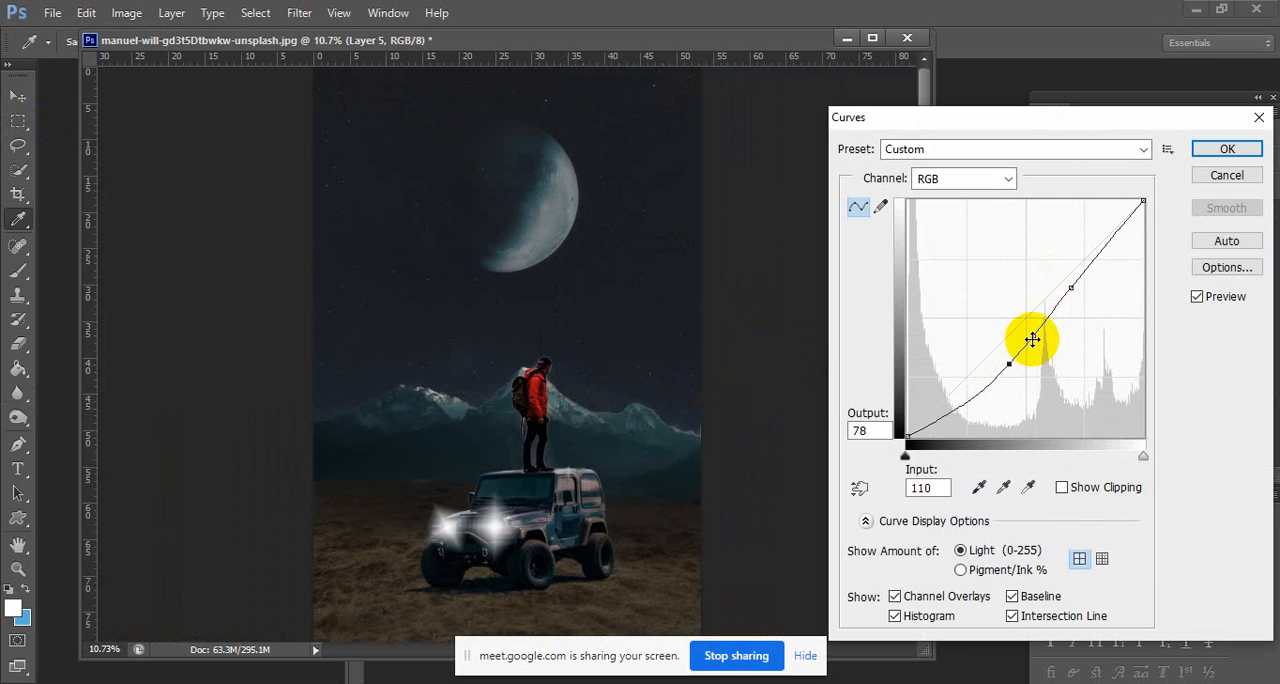
left_click(1230, 150)
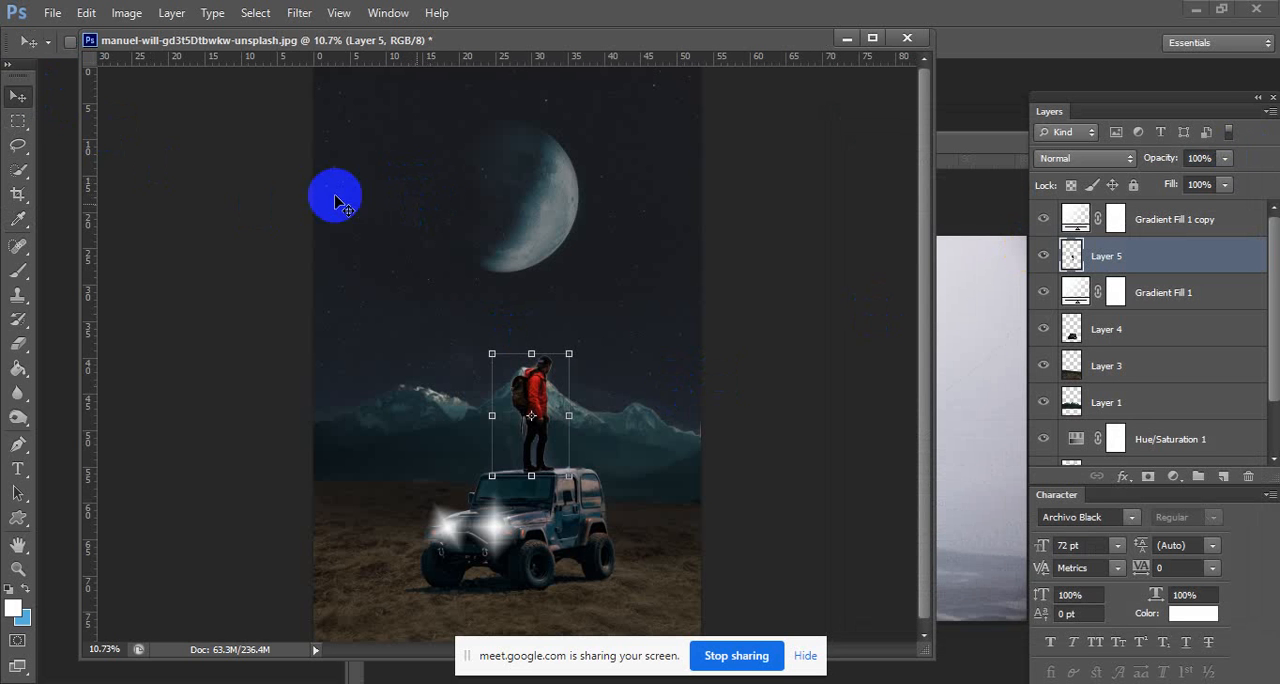
left_click(18, 120)
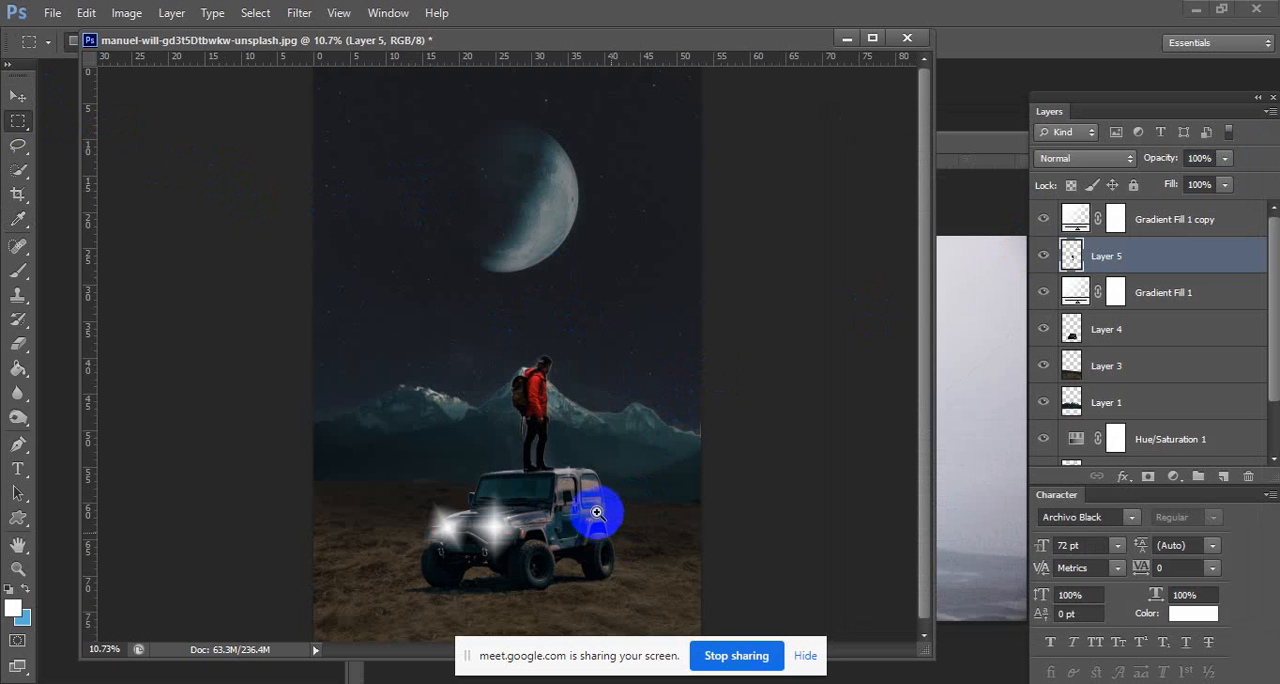
left_click_drag(584, 511, 586, 297)
left_click_drag(746, 309, 714, 298)
left_click_drag(538, 377, 556, 377)
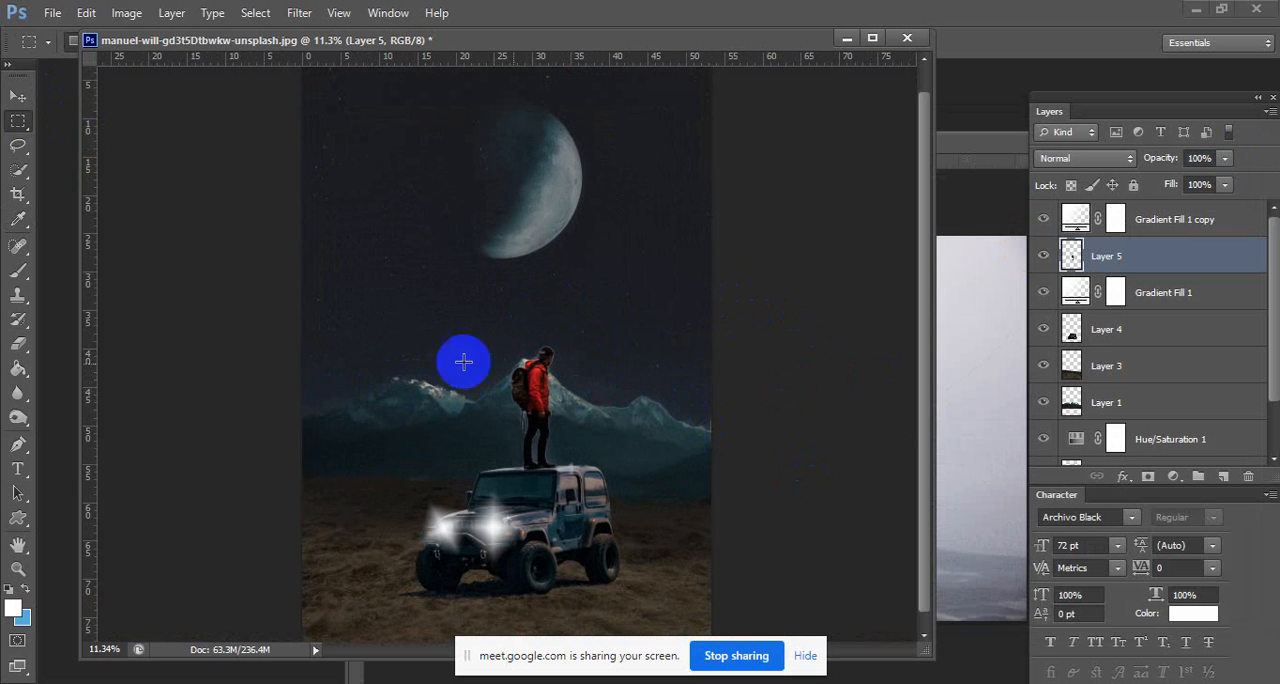
scroll(1085, 335, "down", 2)
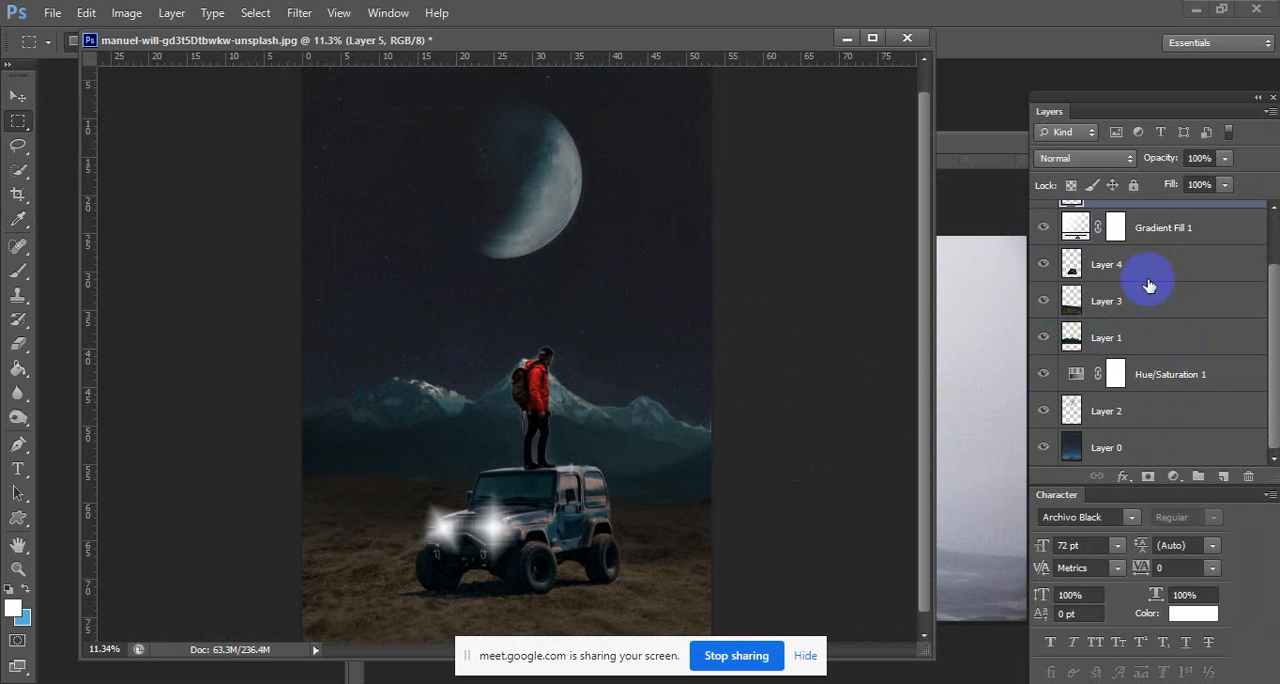
left_click(1138, 335)
left_click(1174, 478)
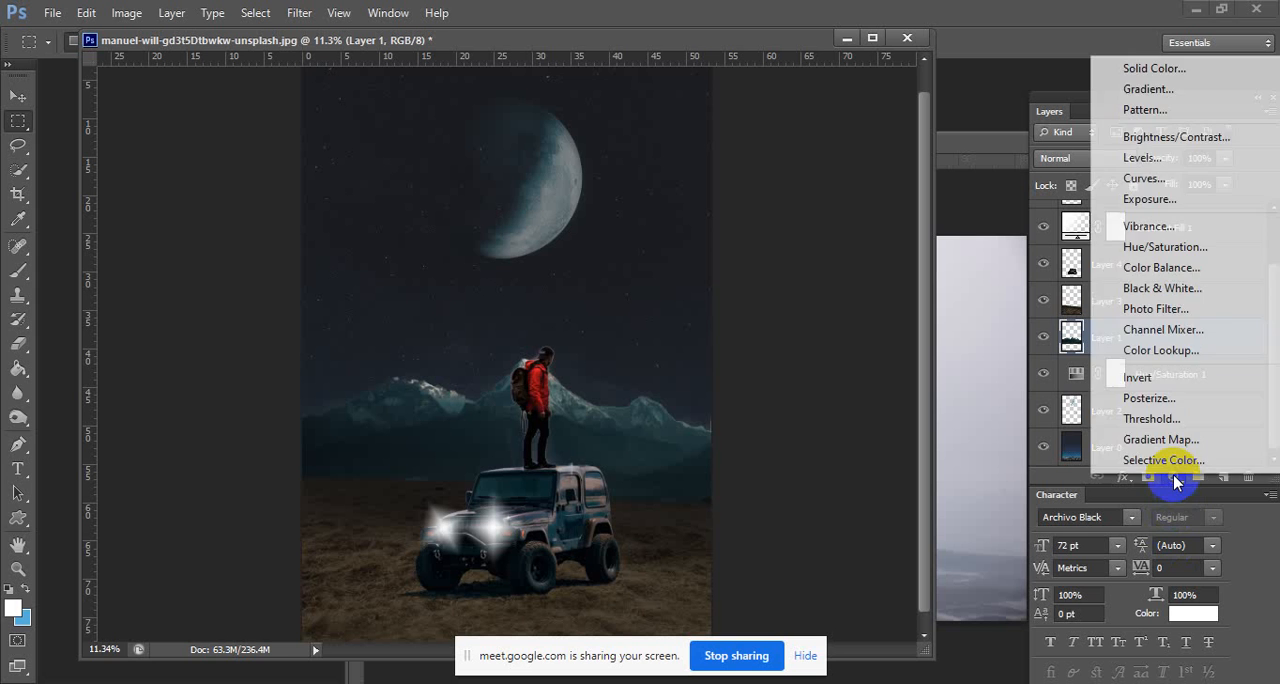
left_click(1152, 90)
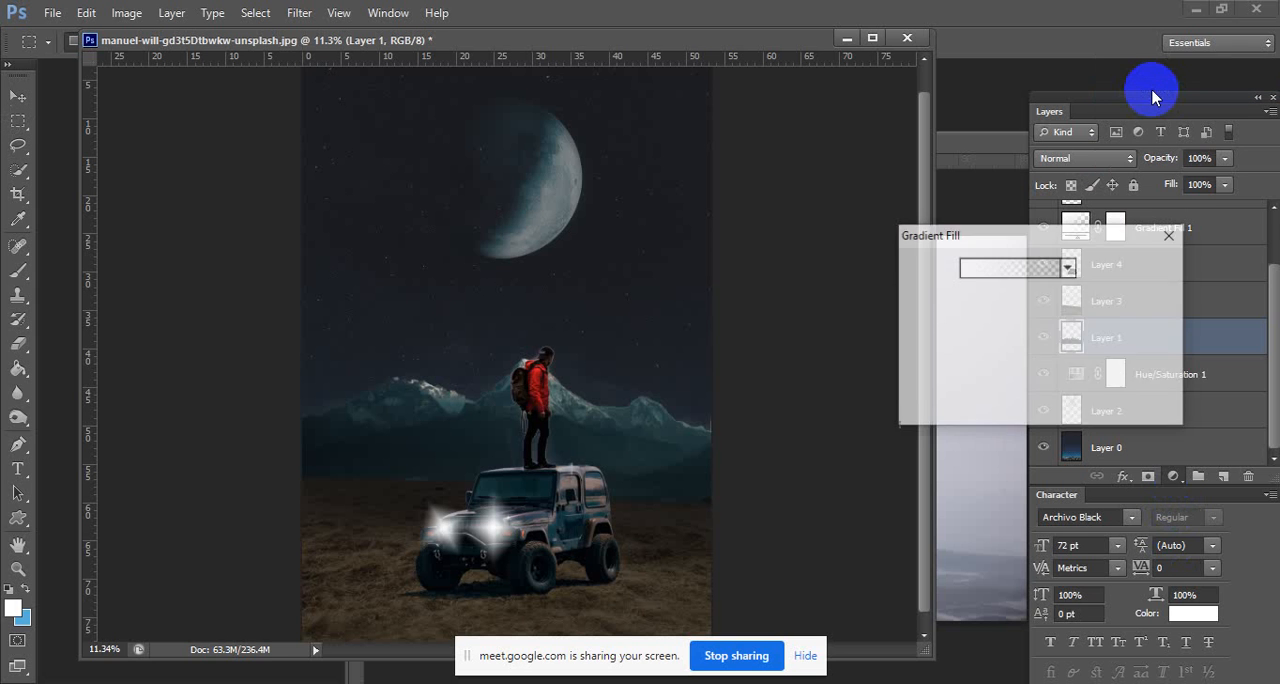
left_click(1178, 238)
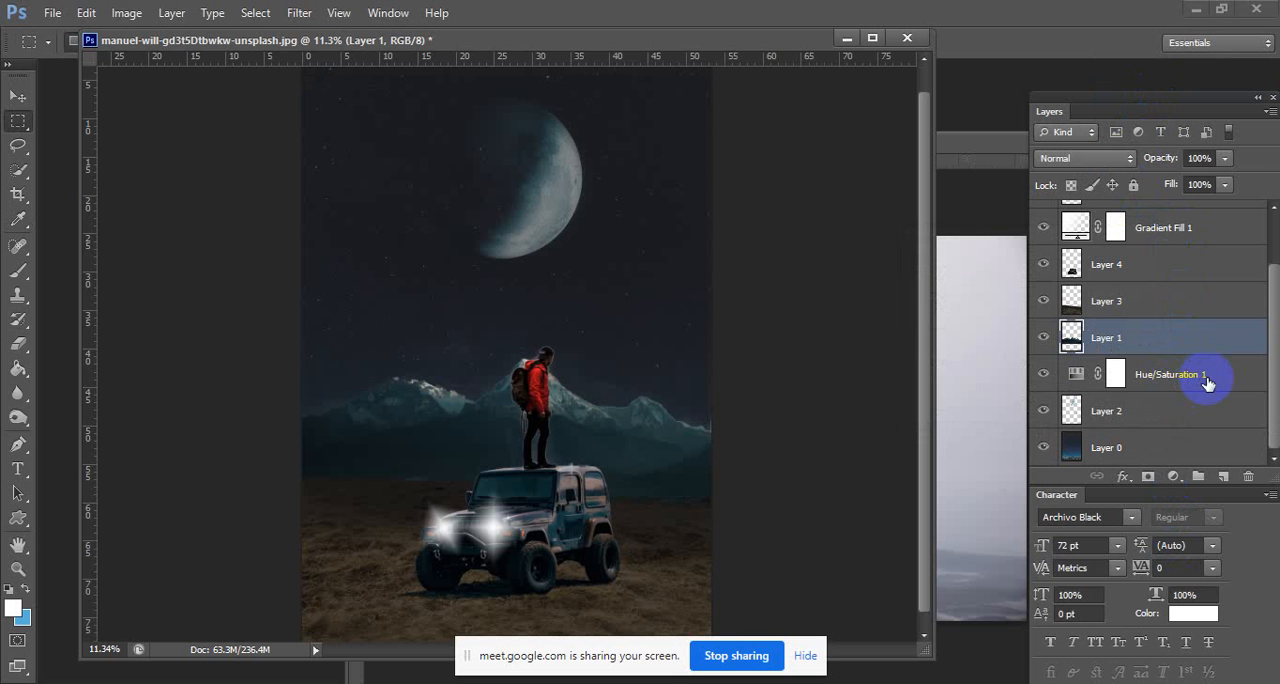
Add a linear white-to-transparent gradient fill above Layer 2, angle 90°, scale 60%, positioned as a haze rising behind the mountains.
left_click(1178, 418)
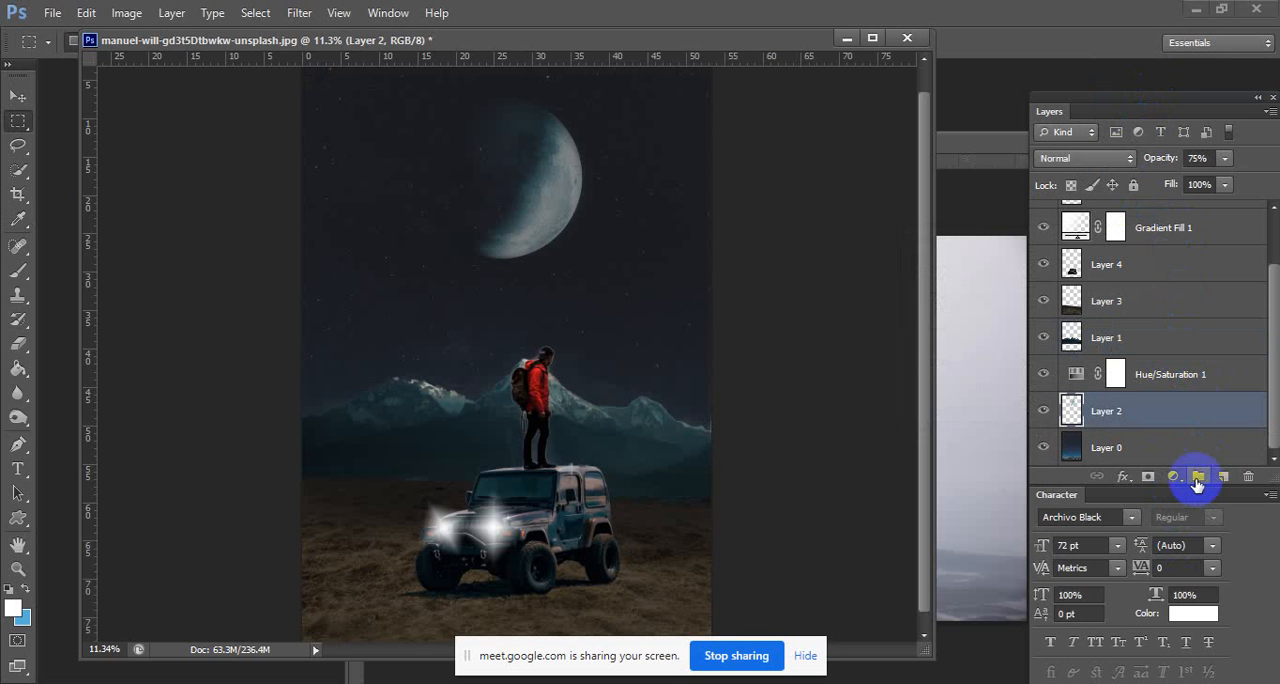
left_click(1176, 478)
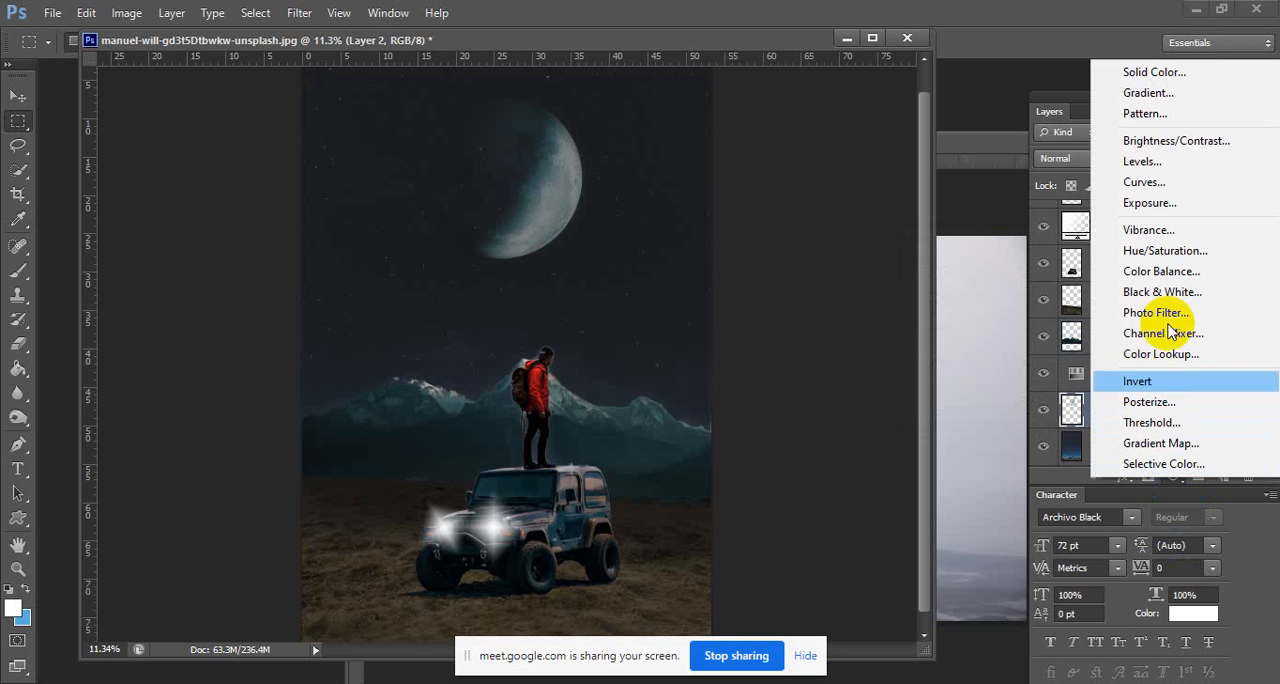
left_click(1150, 92)
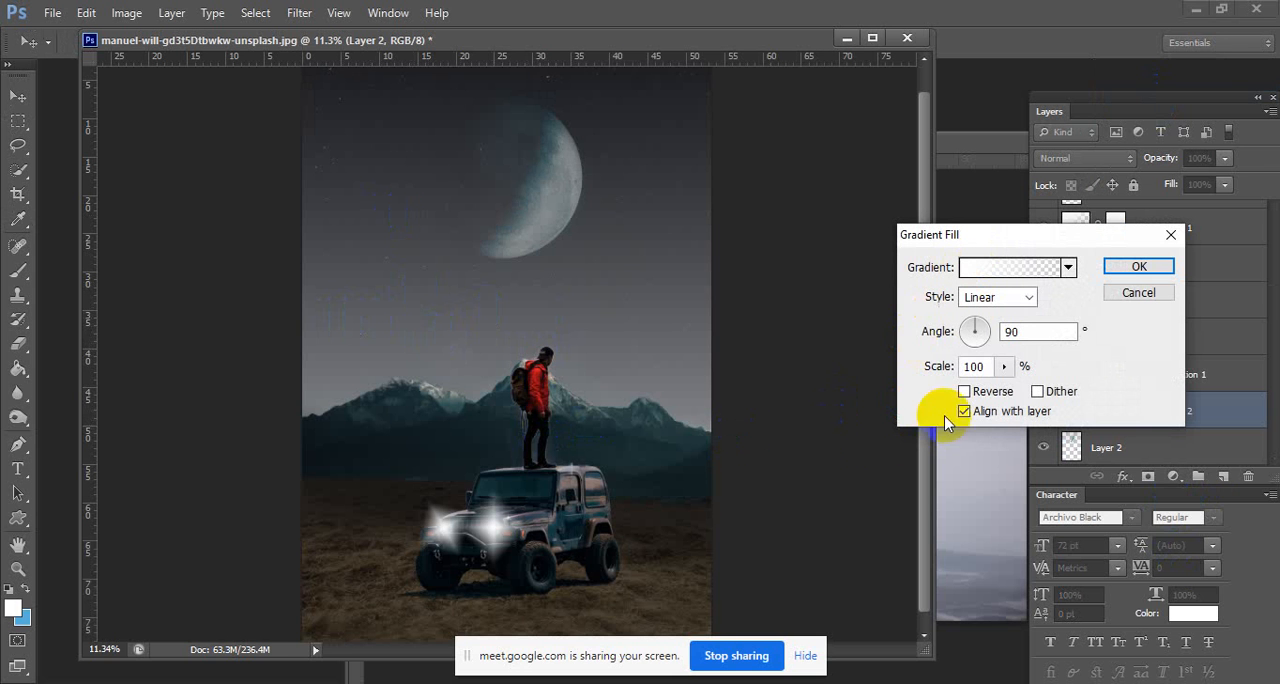
left_click_drag(714, 387, 690, 292)
left_click(1005, 370)
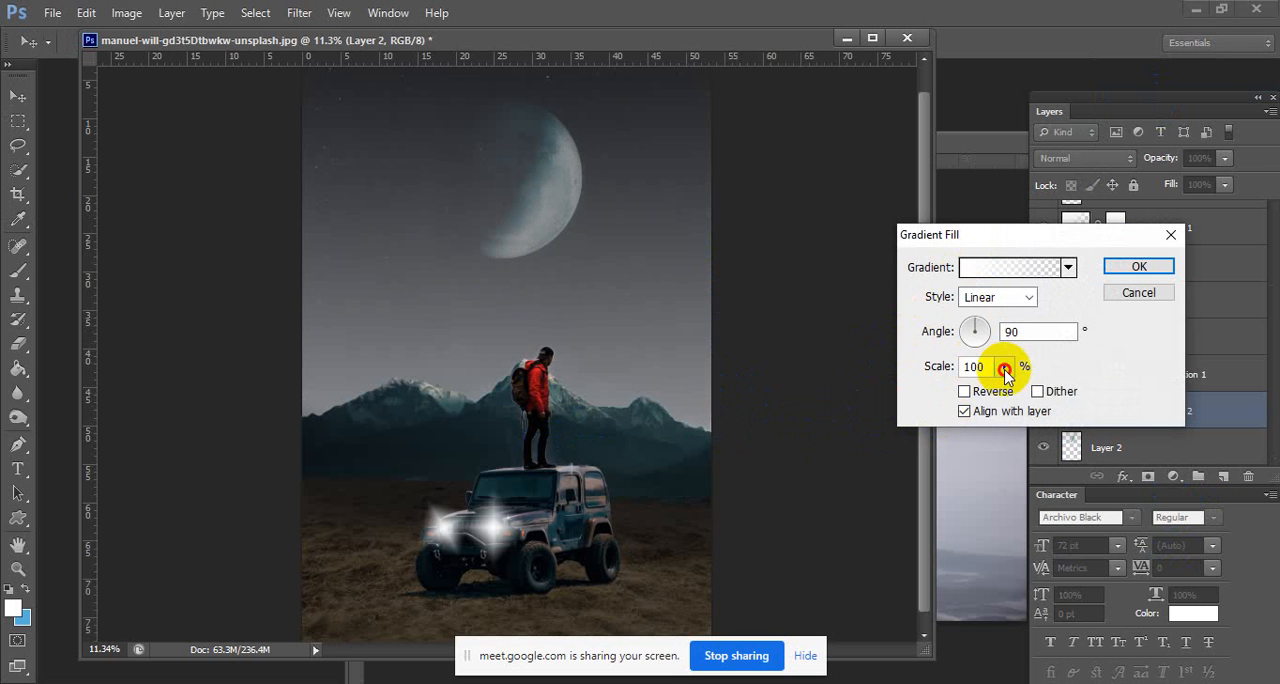
left_click_drag(1005, 392, 1000, 392)
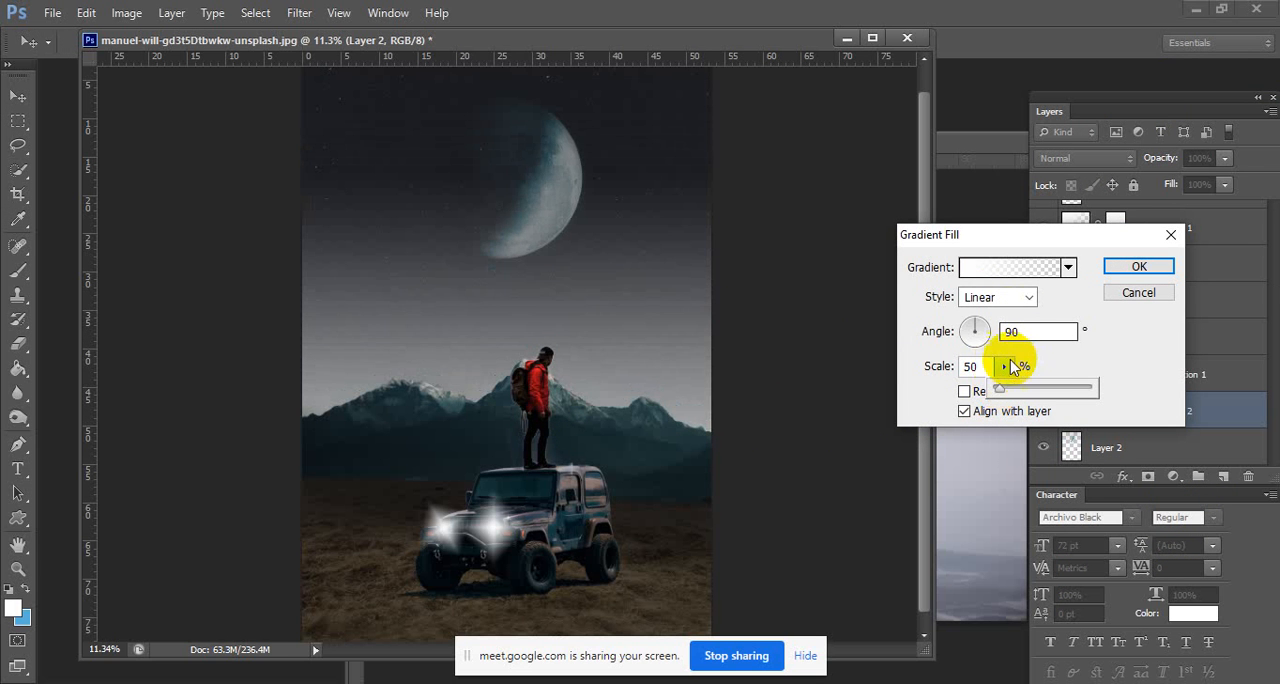
left_click_drag(658, 275, 648, 346)
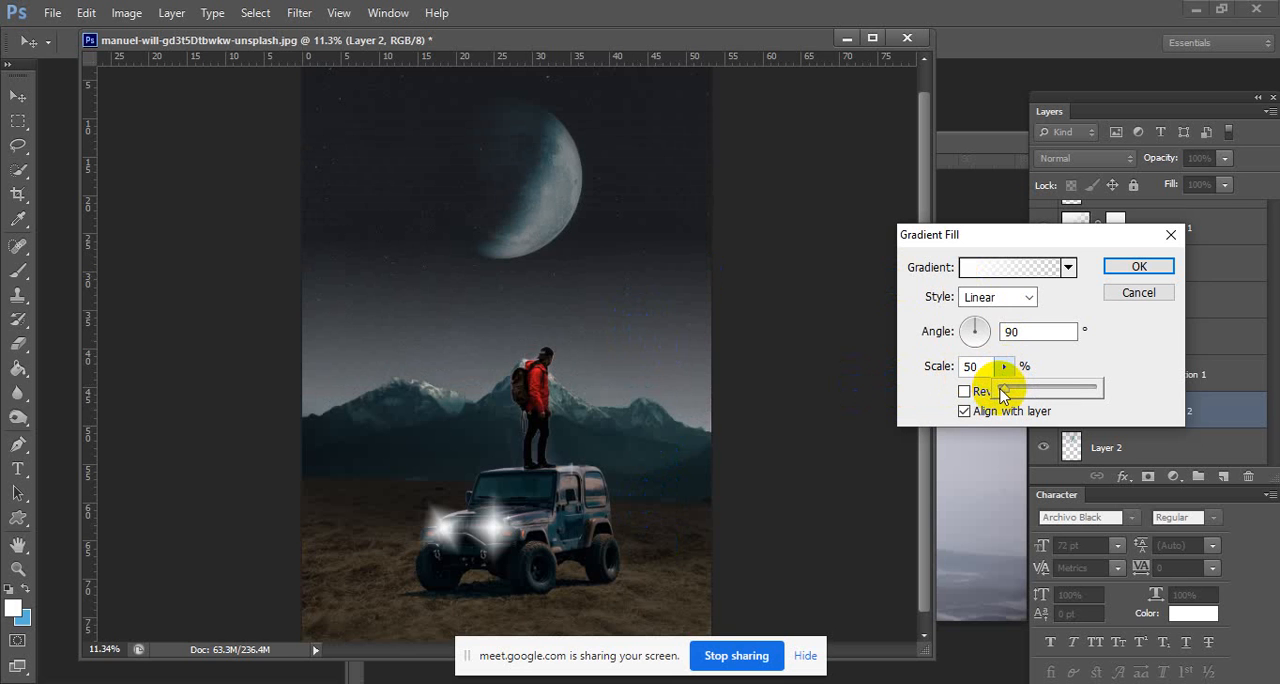
left_click_drag(655, 290, 629, 357)
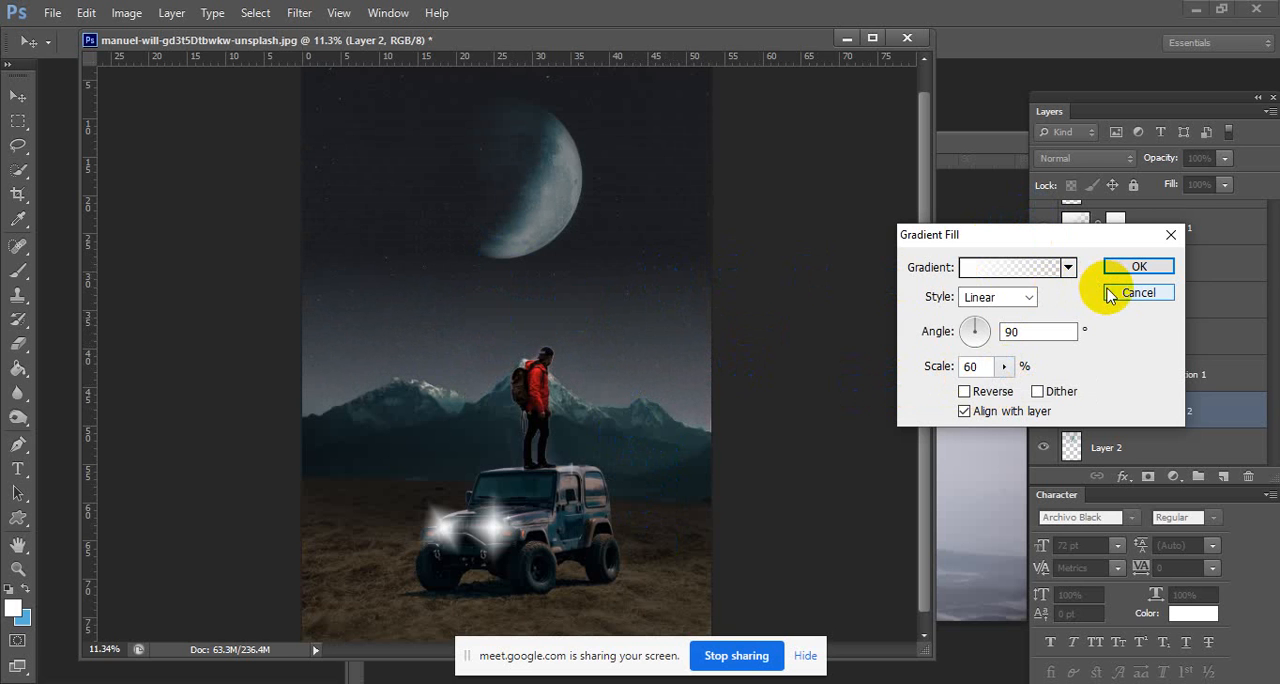
left_click_drag(646, 293, 646, 294)
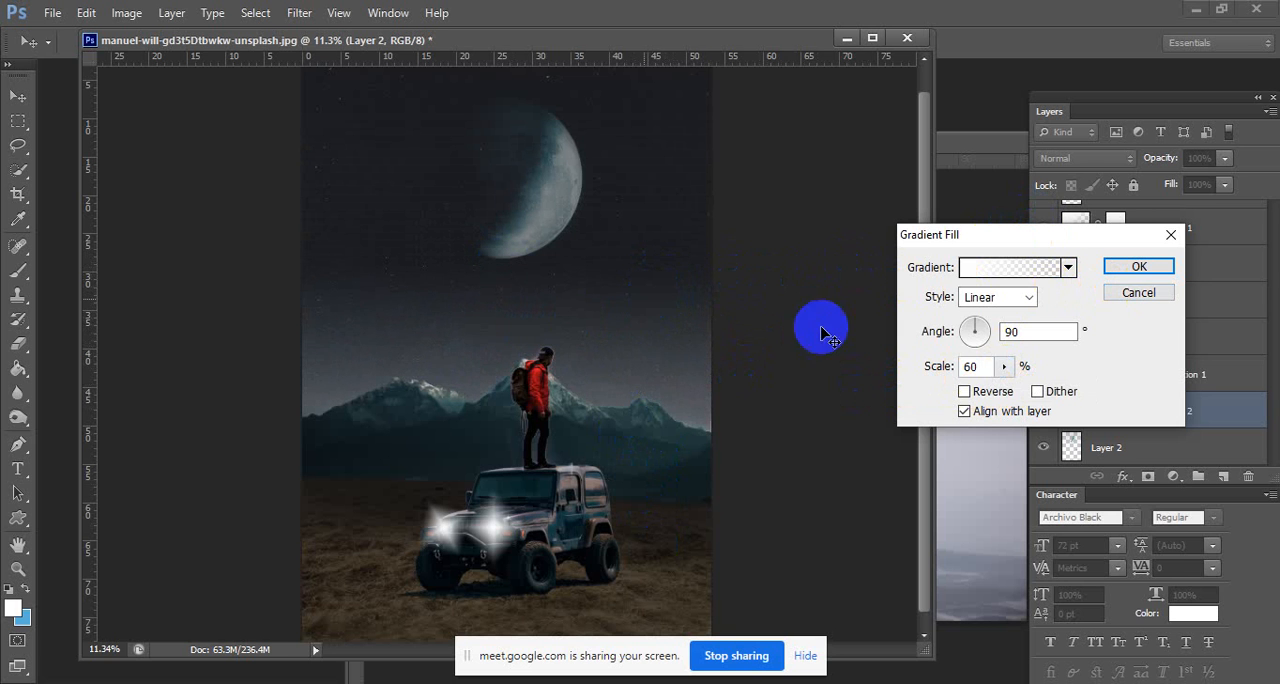
left_click(1139, 264)
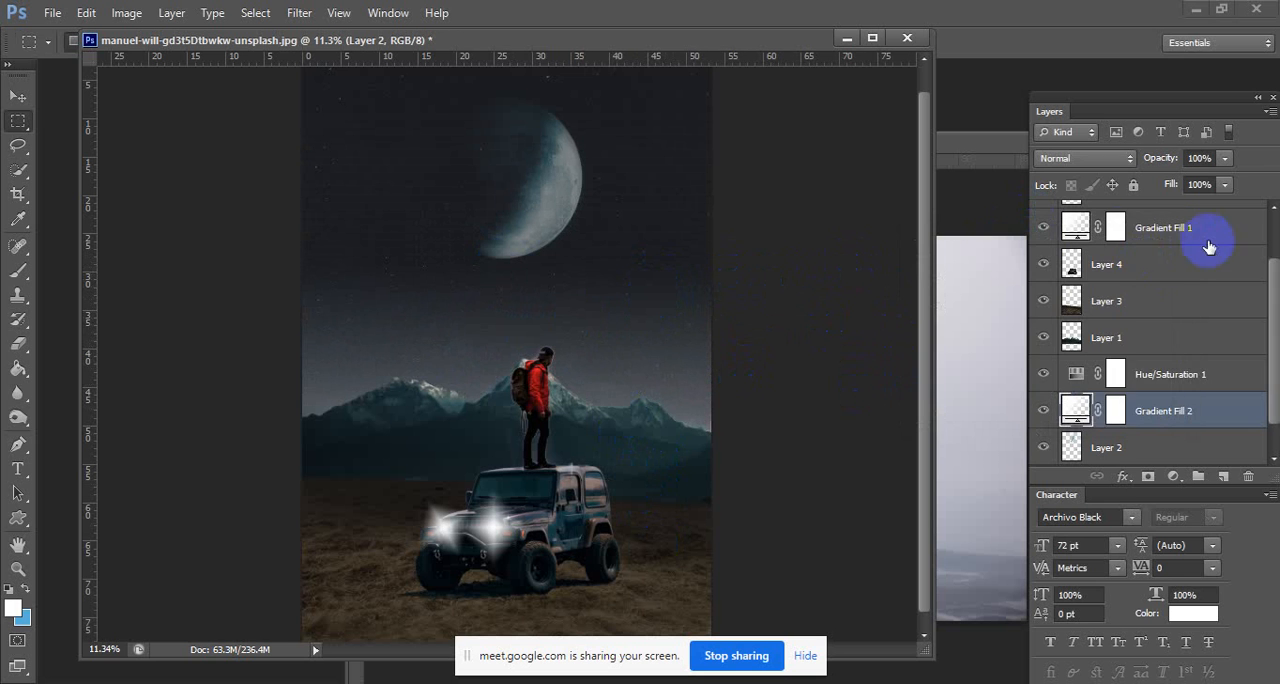
Select Layer 5, Gradient Fill 1 and Layer 4 together and nudge the hiker and Jeep slightly left in the scene.
scroll(1113, 262, "up", 2)
scroll(1143, 343, "down", 3)
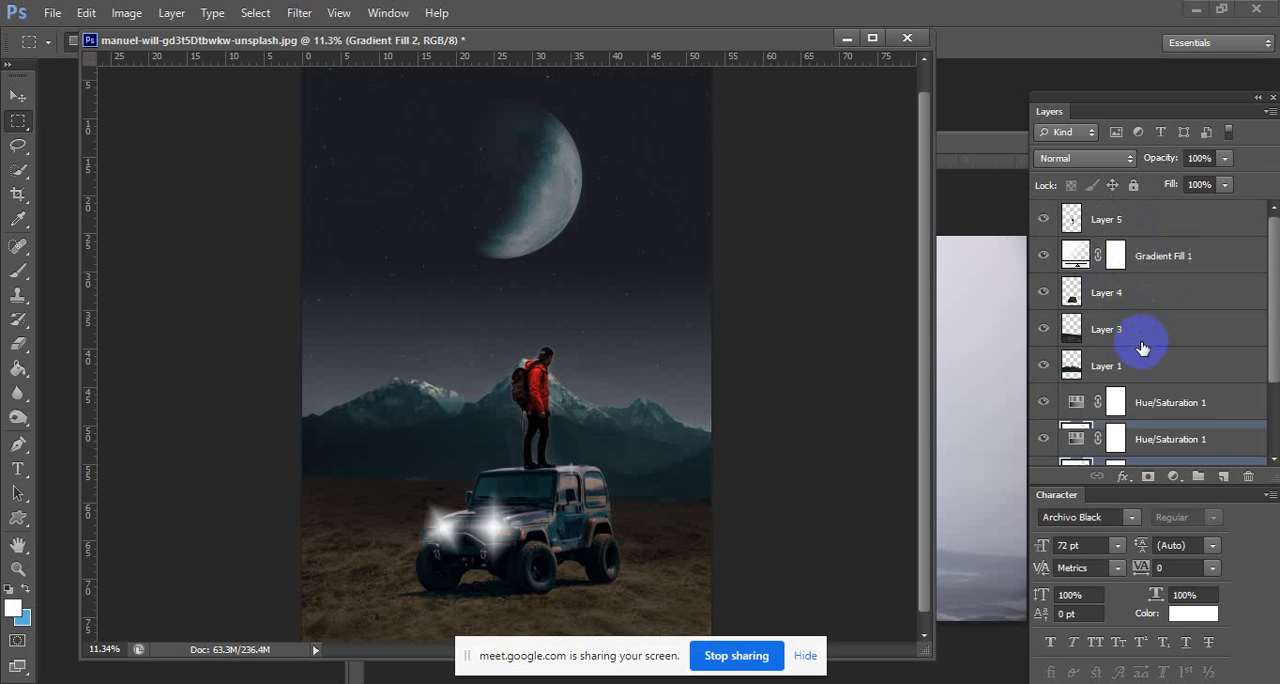
scroll(1148, 385, "up", 3)
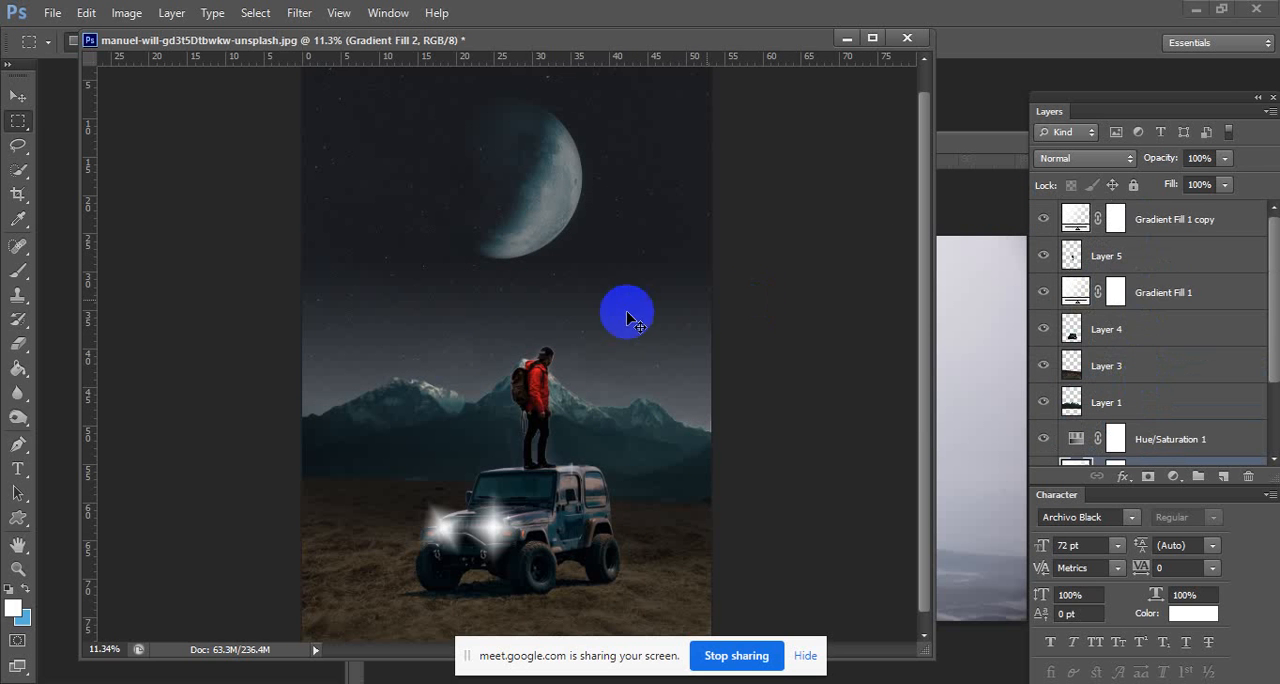
mouse_move(505, 356)
left_mouse_down()
mouse_move(586, 363)
mouse_move(515, 351)
mouse_move(514, 335)
left_mouse_up()
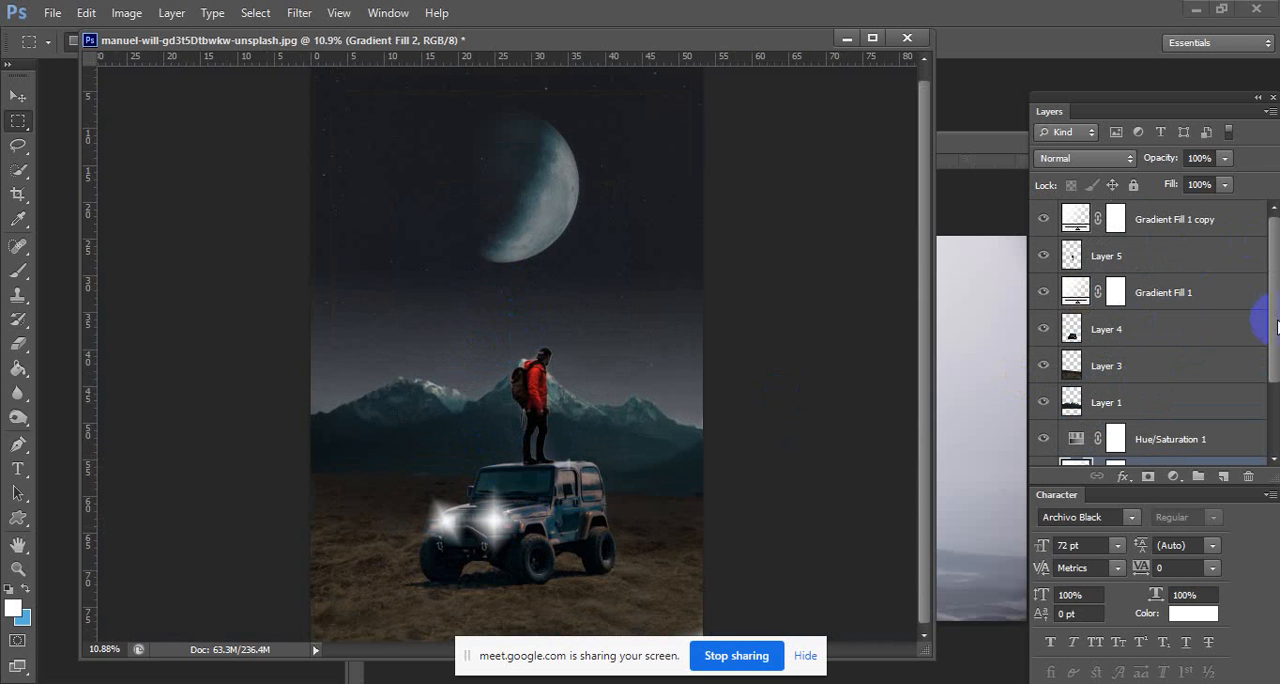
left_click_drag(1269, 314, 1268, 255)
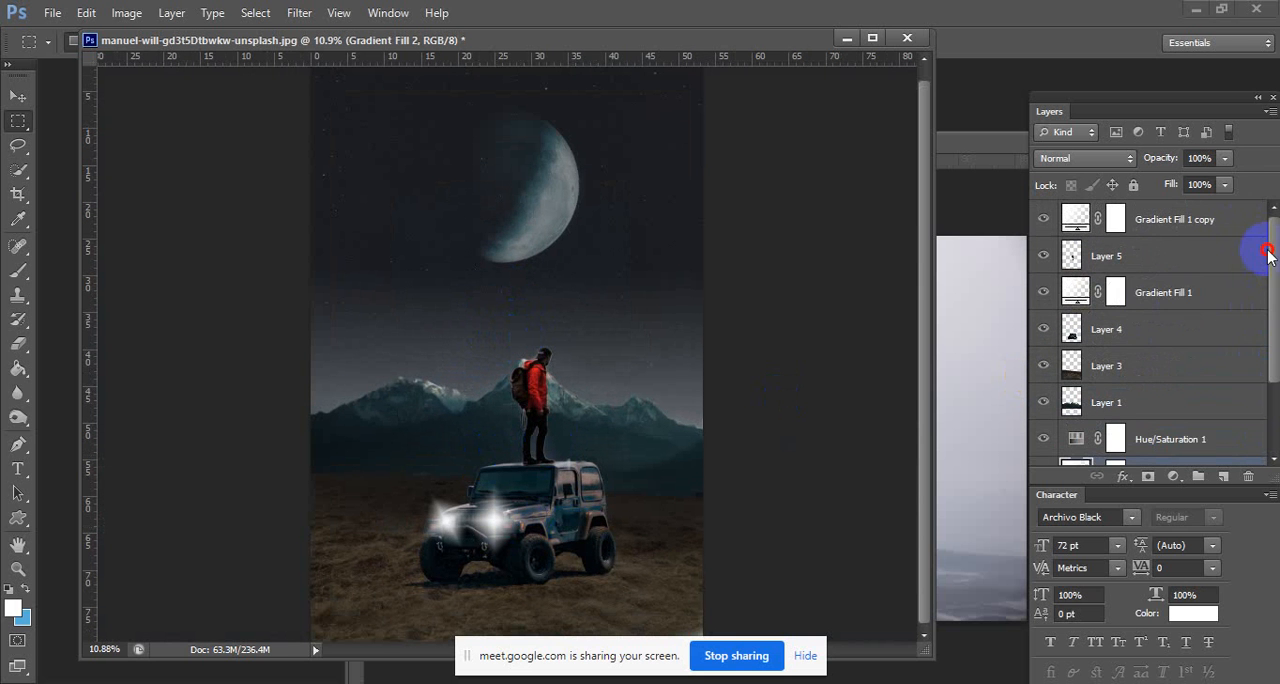
left_click(1156, 258)
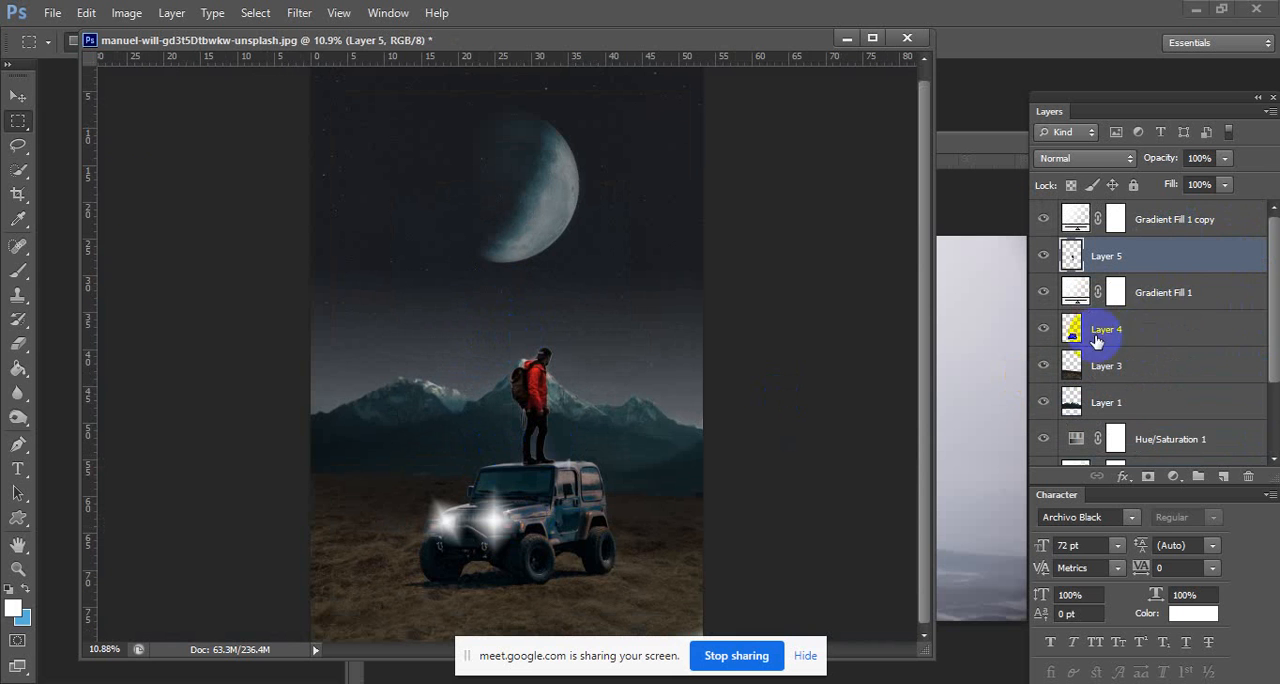
left_click(1093, 331, "shift")
left_click(18, 96)
key("shift+Left")
key("shift+Left")
key("shift+Left")
key("shift+Left")
key("shift+Left")
key("shift+Left")
key("shift+Left")
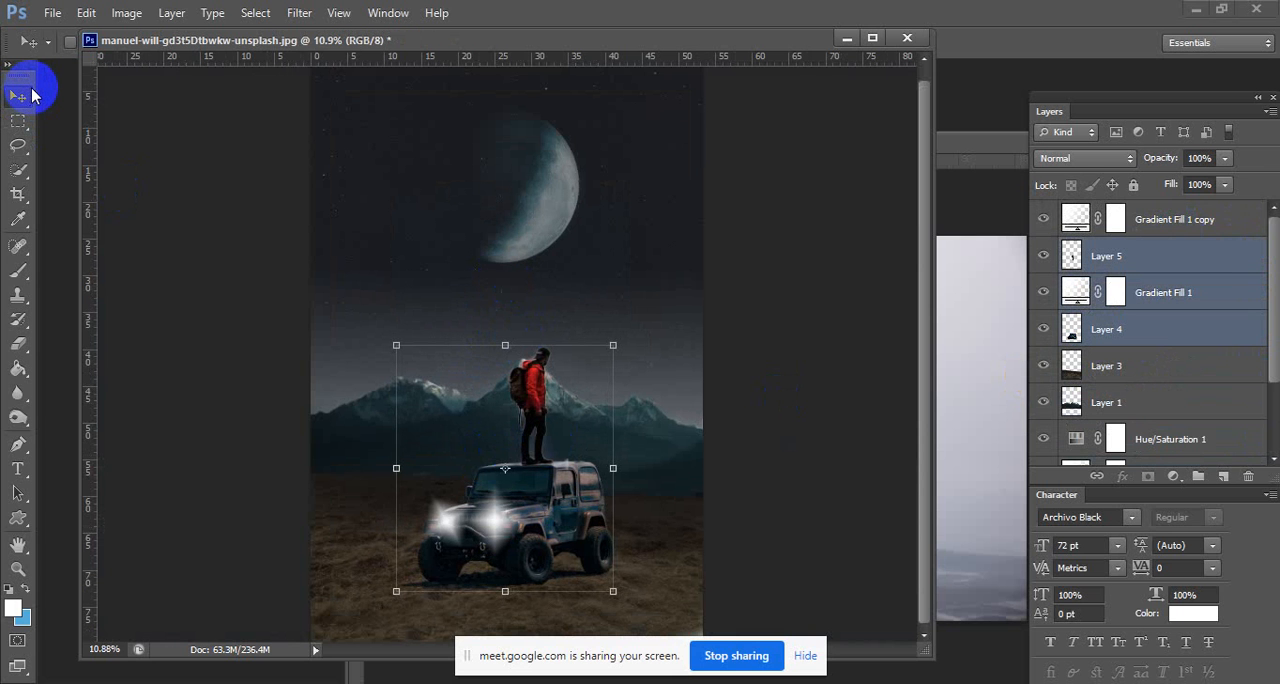
key("shift+Left")
key("shift+Left")
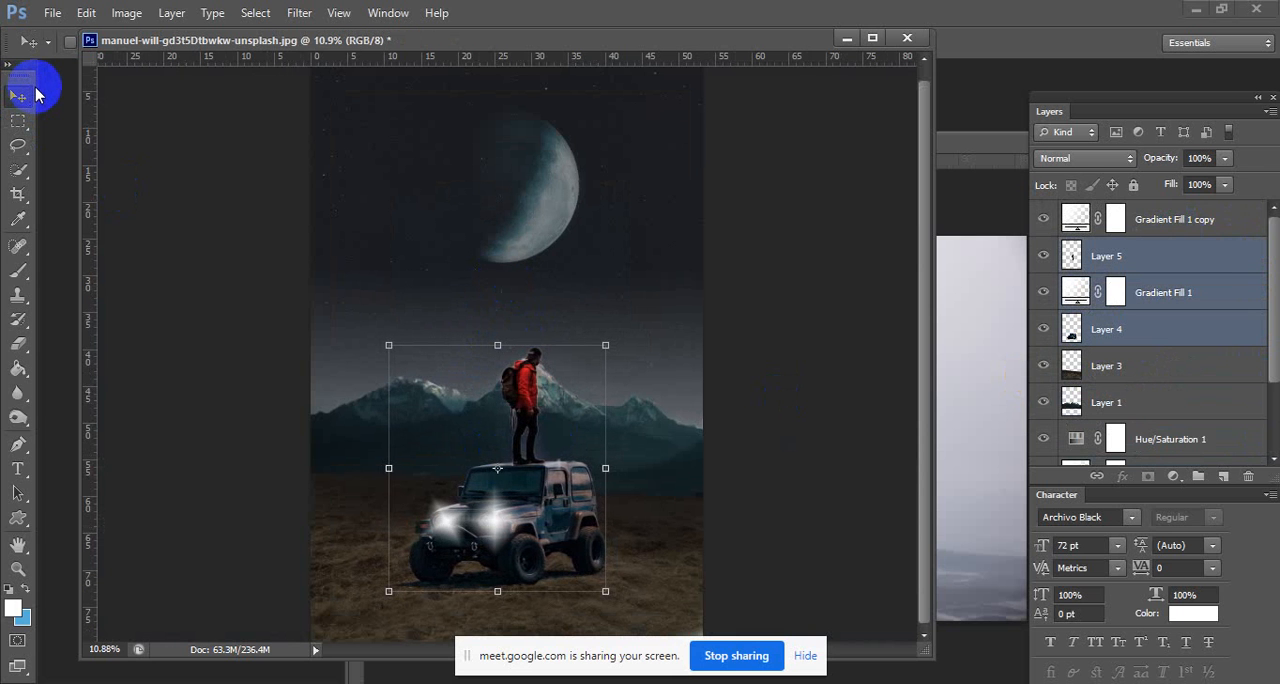
key("shift+Left")
key("shift+Left")
key("shift+Left")
key("shift+Left")
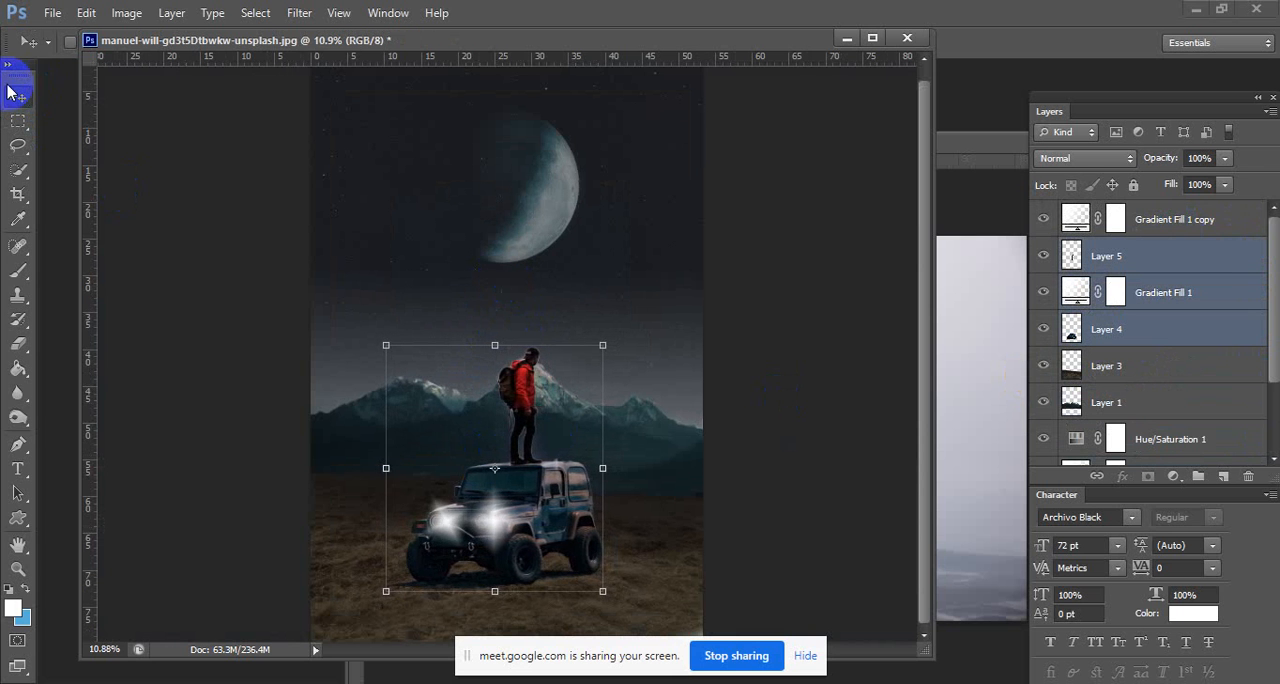
left_click(18, 122)
left_click(514, 206)
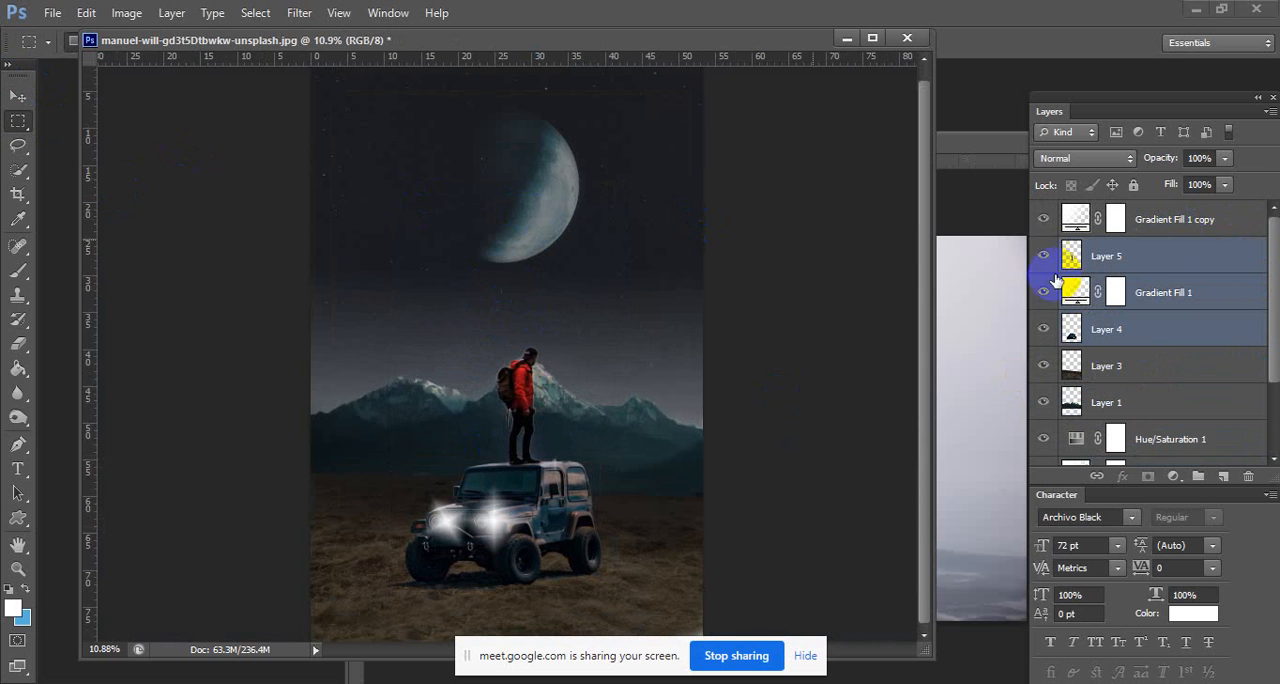
Toggle the visibility of Gradient Fill 1 and Gradient Fill 1 copy to check which headlight glow each produces.
left_click(1171, 222)
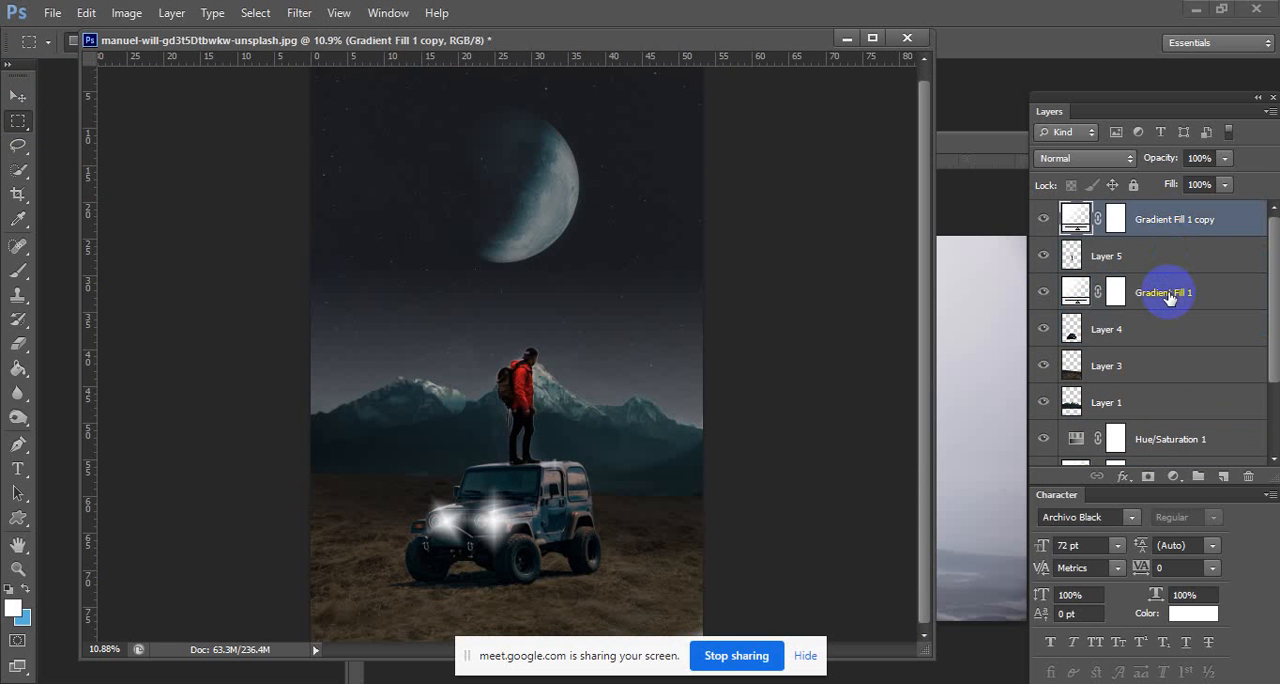
scroll(1155, 352, "down", 3)
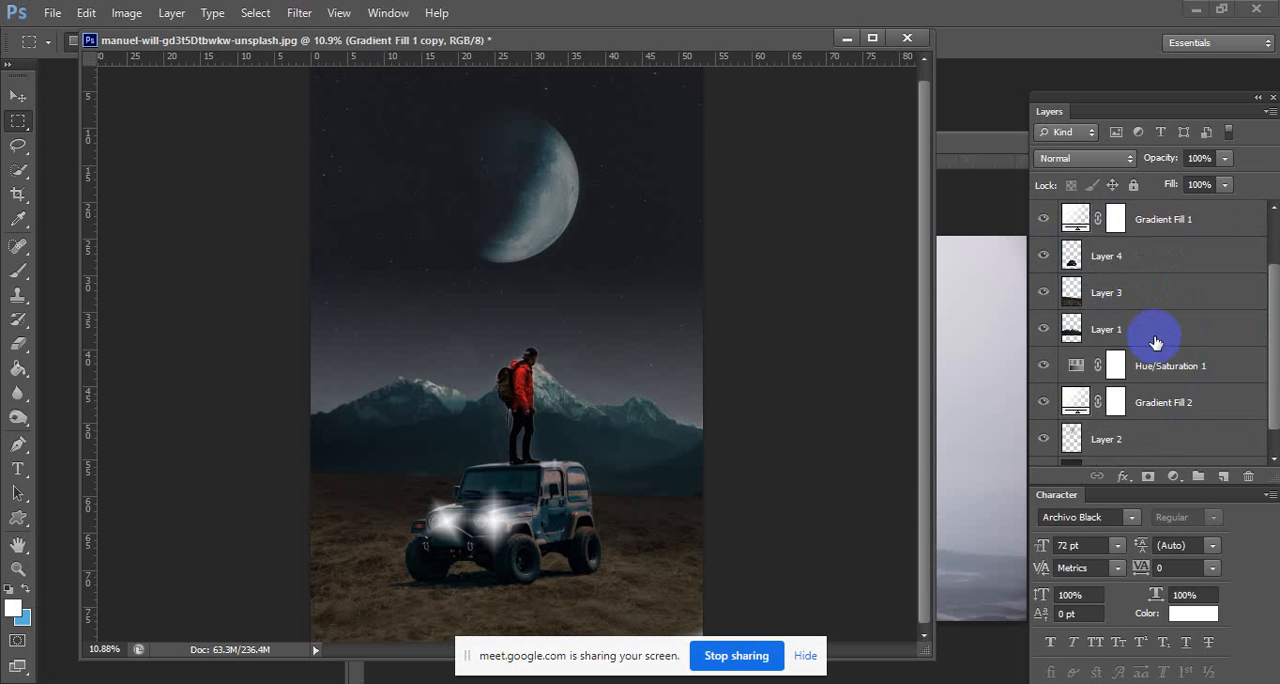
left_click(1180, 391)
scroll(1180, 391, "up", 3)
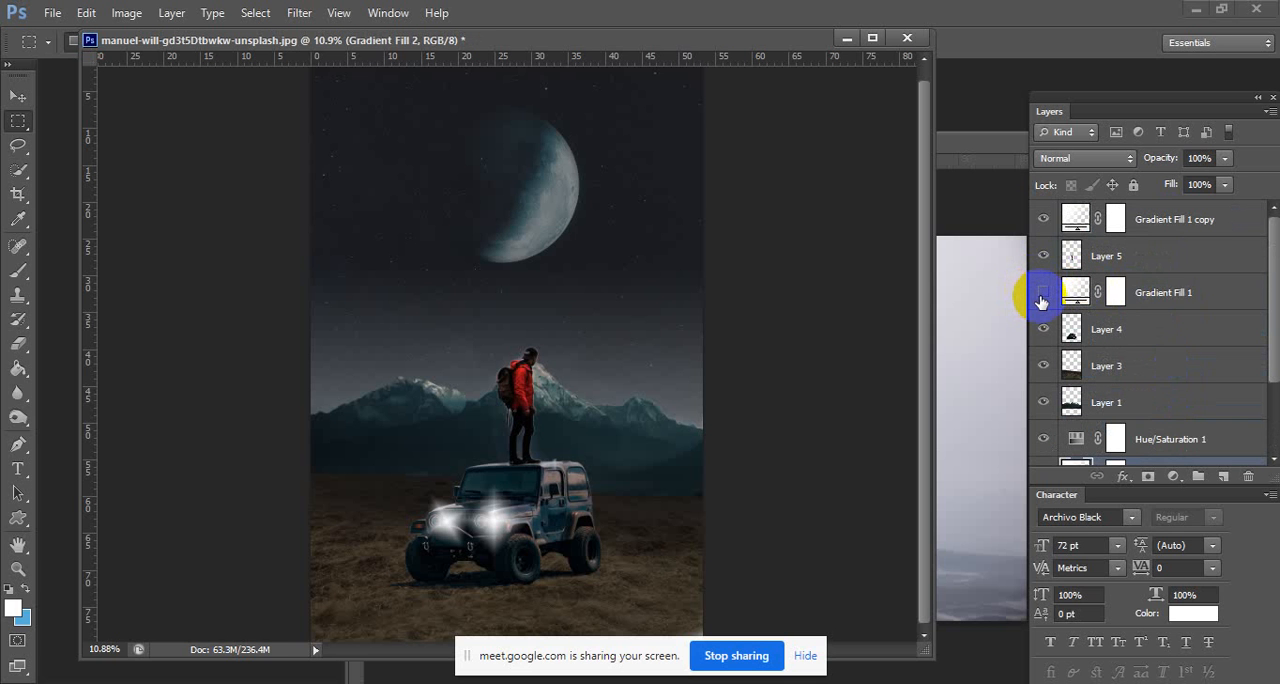
left_click(1043, 217)
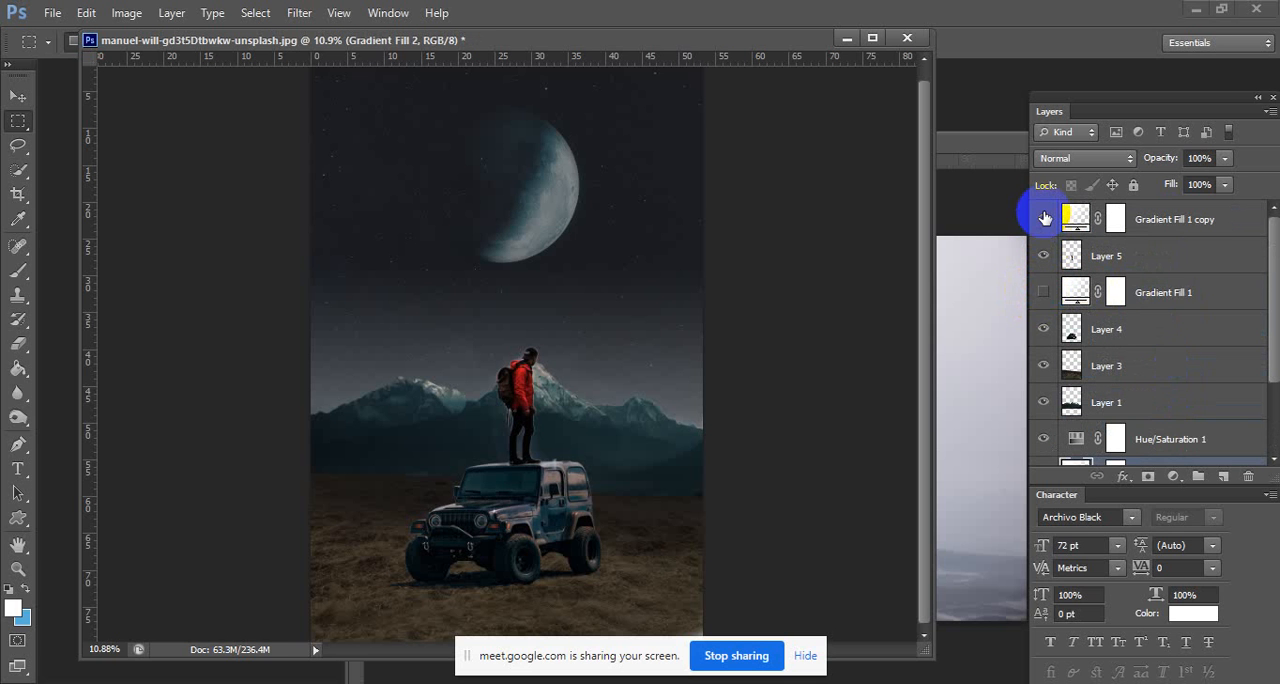
left_click(1044, 291)
Try to move both headlight glows, Gradient Fill 1 and its copy, together onto the Jeep's headlights with the Move tool.
left_click(1162, 292)
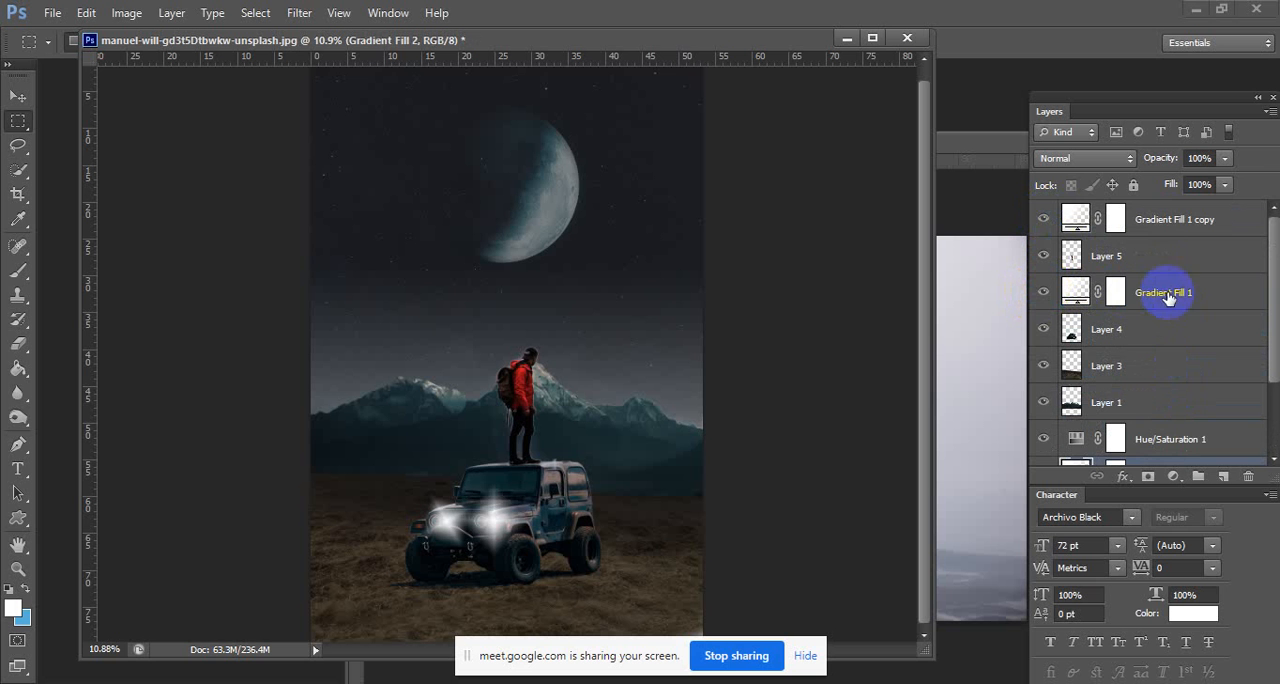
left_click(1175, 222, "ctrl")
scroll(503, 535, "up", 9)
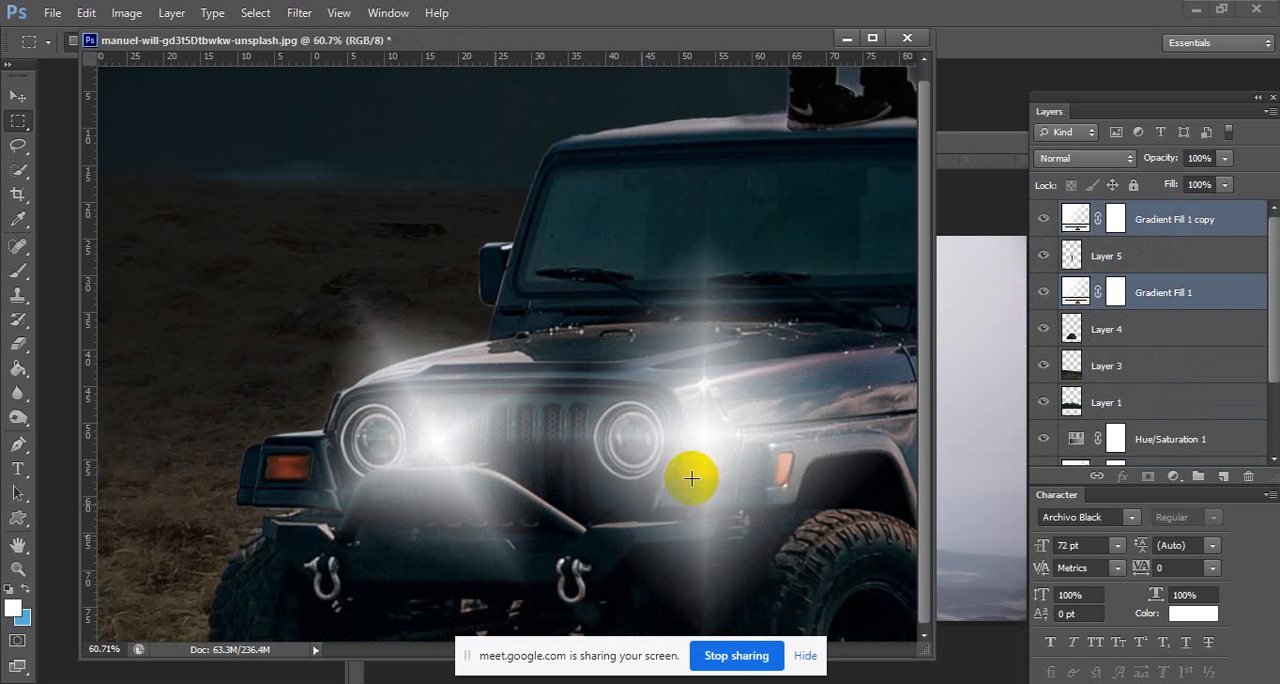
left_click(18, 96)
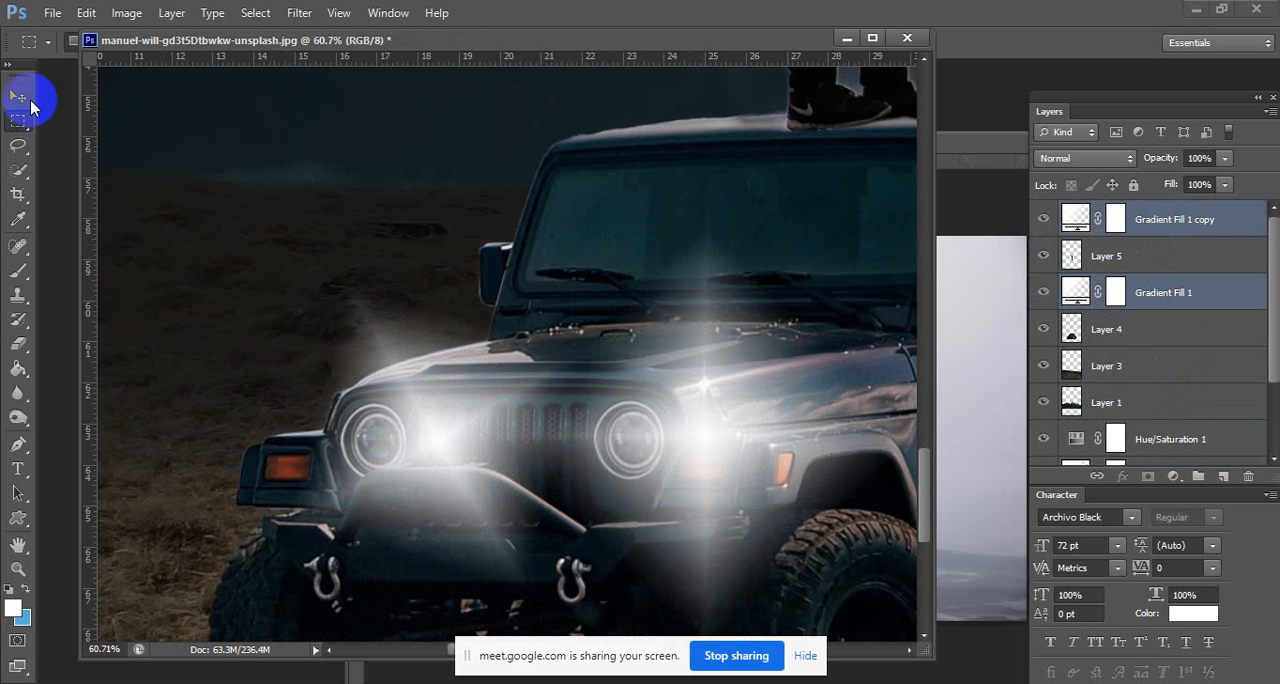
left_click_drag(636, 452, 657, 492)
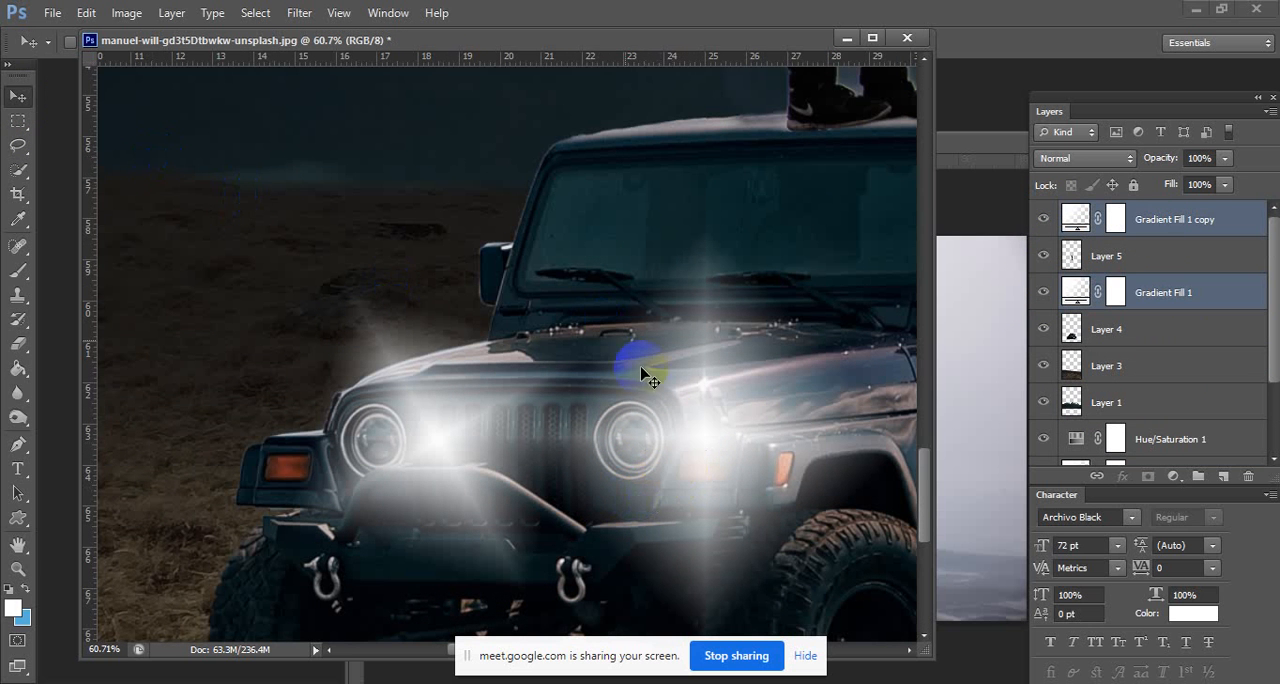
mouse_move(714, 443)
left_mouse_down()
mouse_move(709, 474)
mouse_move(718, 427)
left_mouse_up()
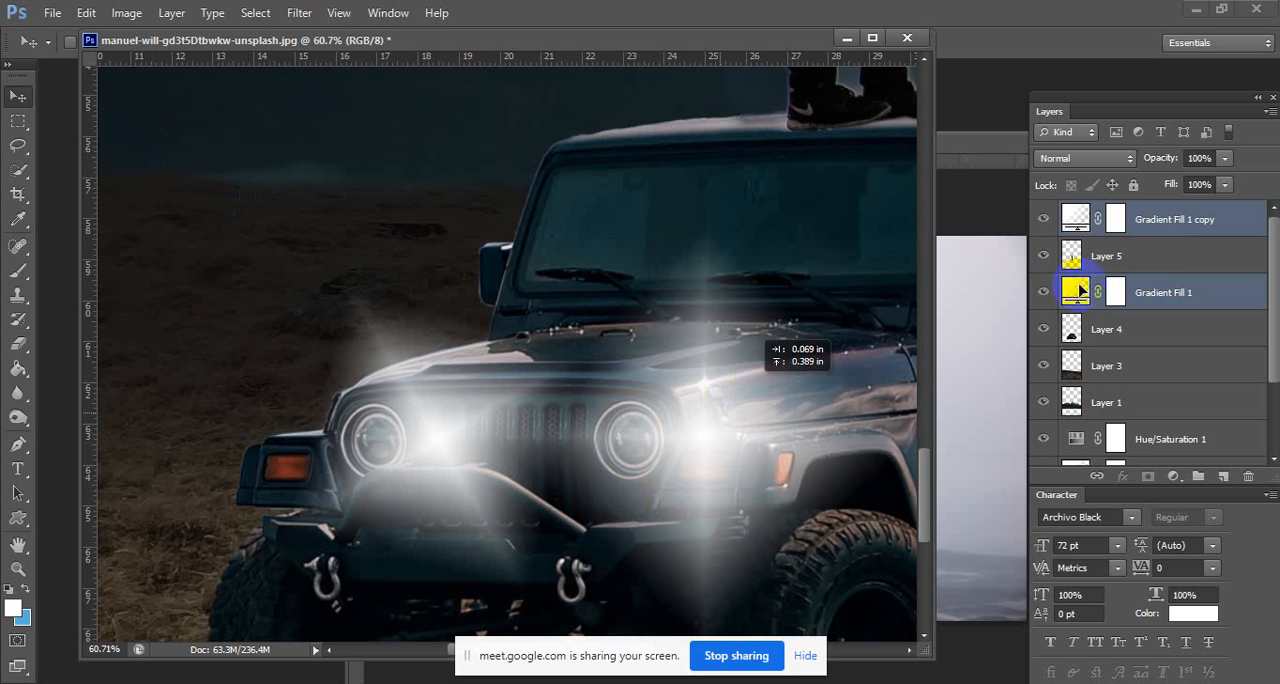
left_click(18, 121)
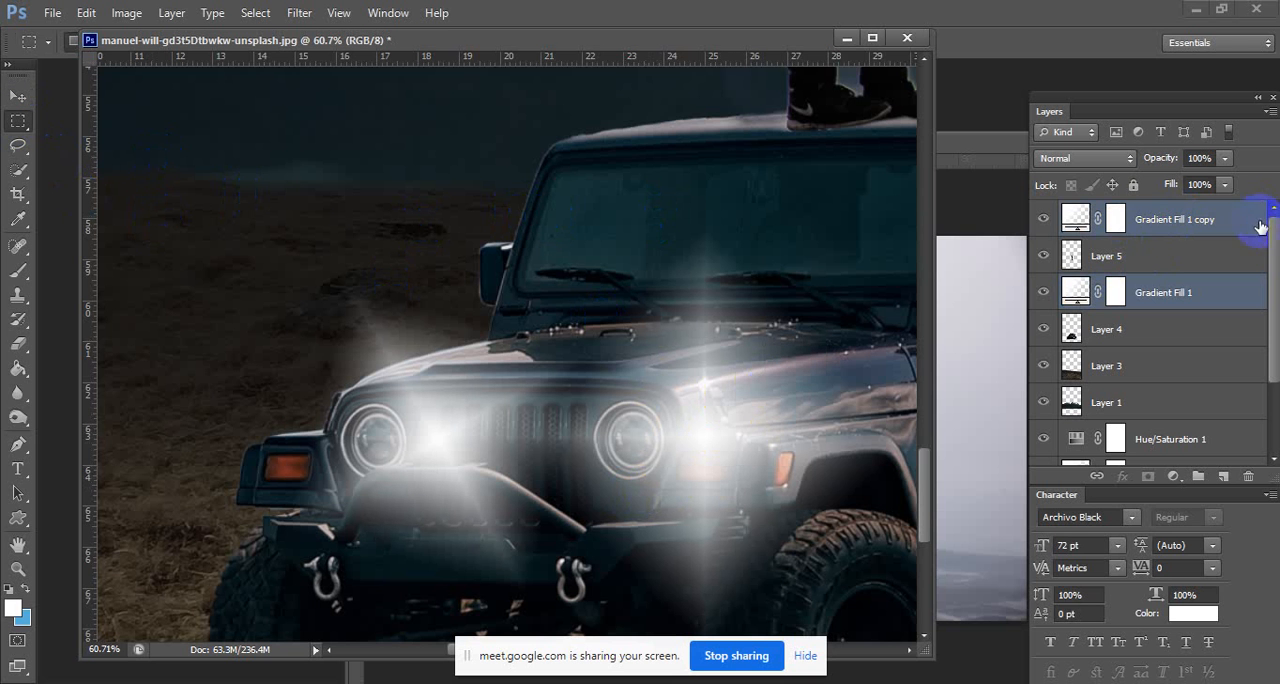
Reposition the Gradient Fill 1 copy glow so that it centres on the Jeep's left-hand headlight in the image.
left_click(1077, 221)
double_click(1077, 221)
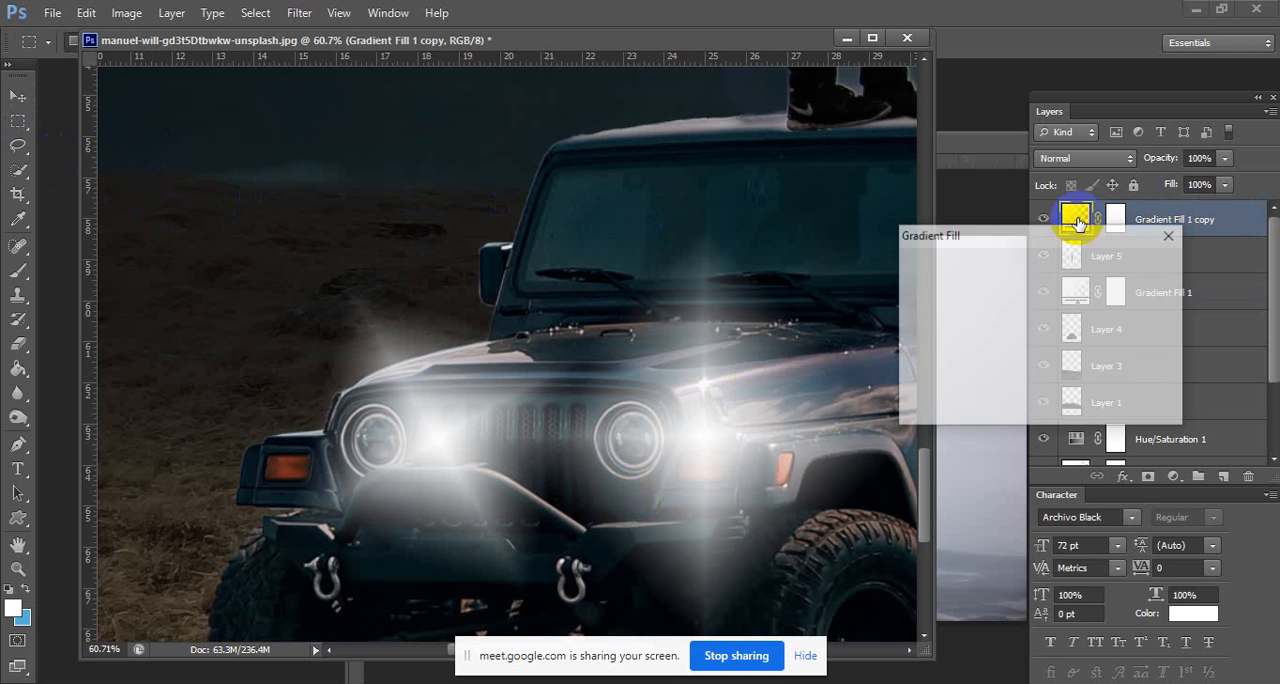
left_click_drag(709, 451, 660, 440)
left_click(1139, 267)
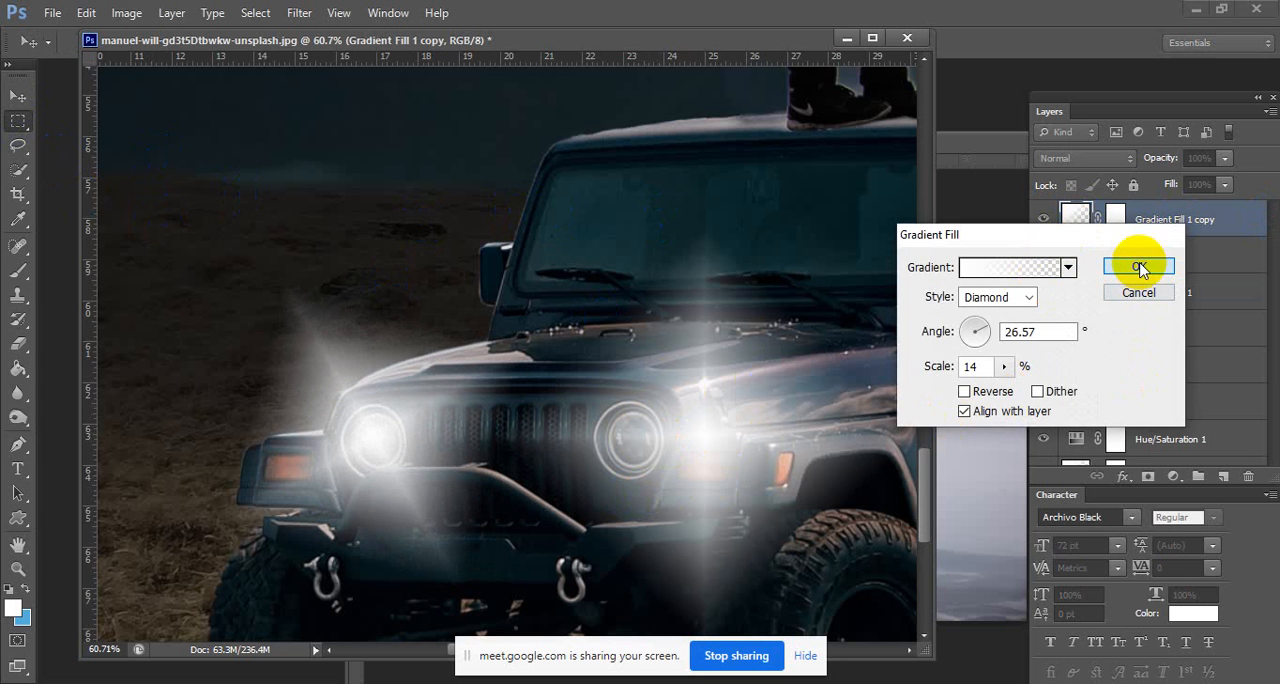
Reposition the Gradient Fill 1 glow so that it centres on the Jeep's right-hand headlight in the image.
double_click(1075, 292)
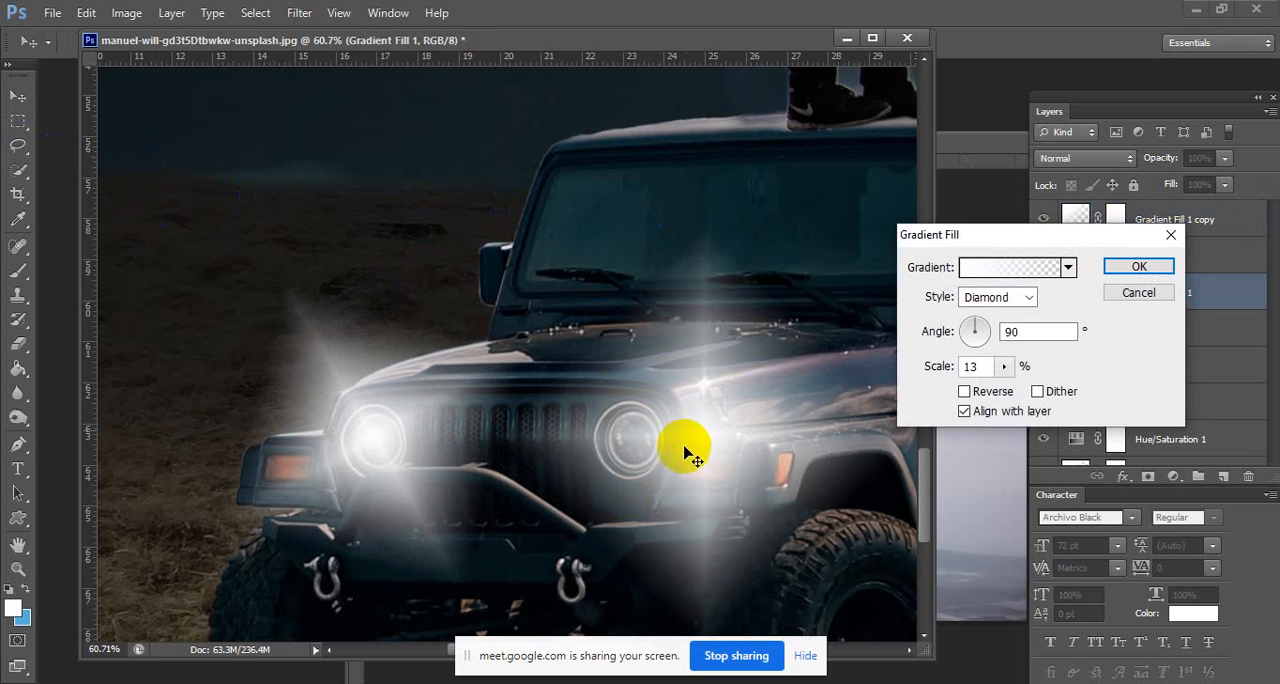
left_click_drag(686, 443, 645, 447)
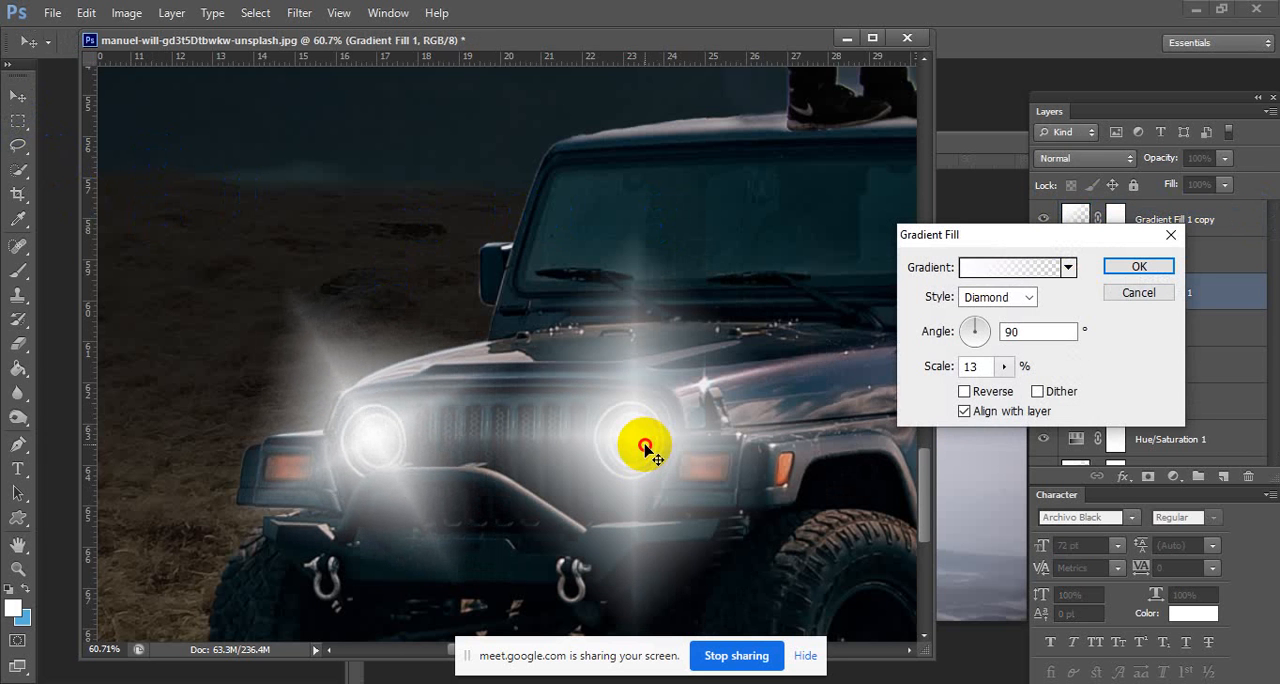
left_click(1112, 267)
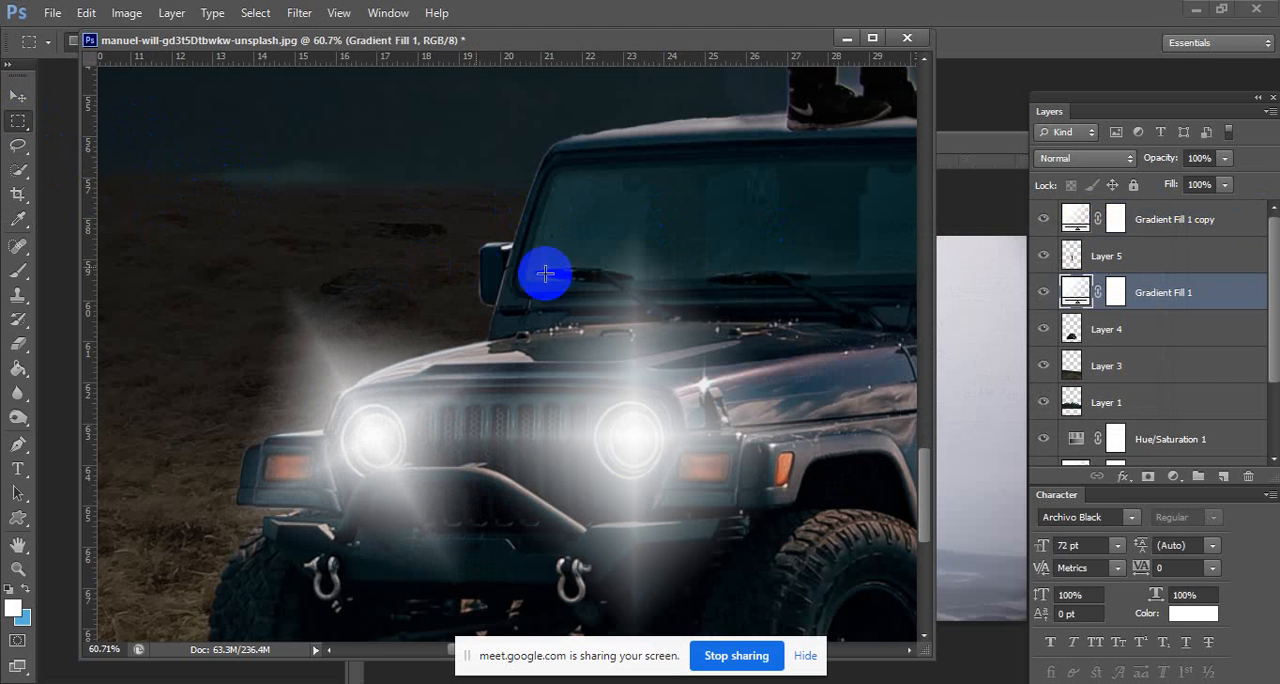
Clone nearby ground on Layer 3 over the pale patch in the lower-right corner of the image with the Clone Stamp tool.
scroll(637, 310, "down", 3)
left_click_drag(637, 310, 589, 283)
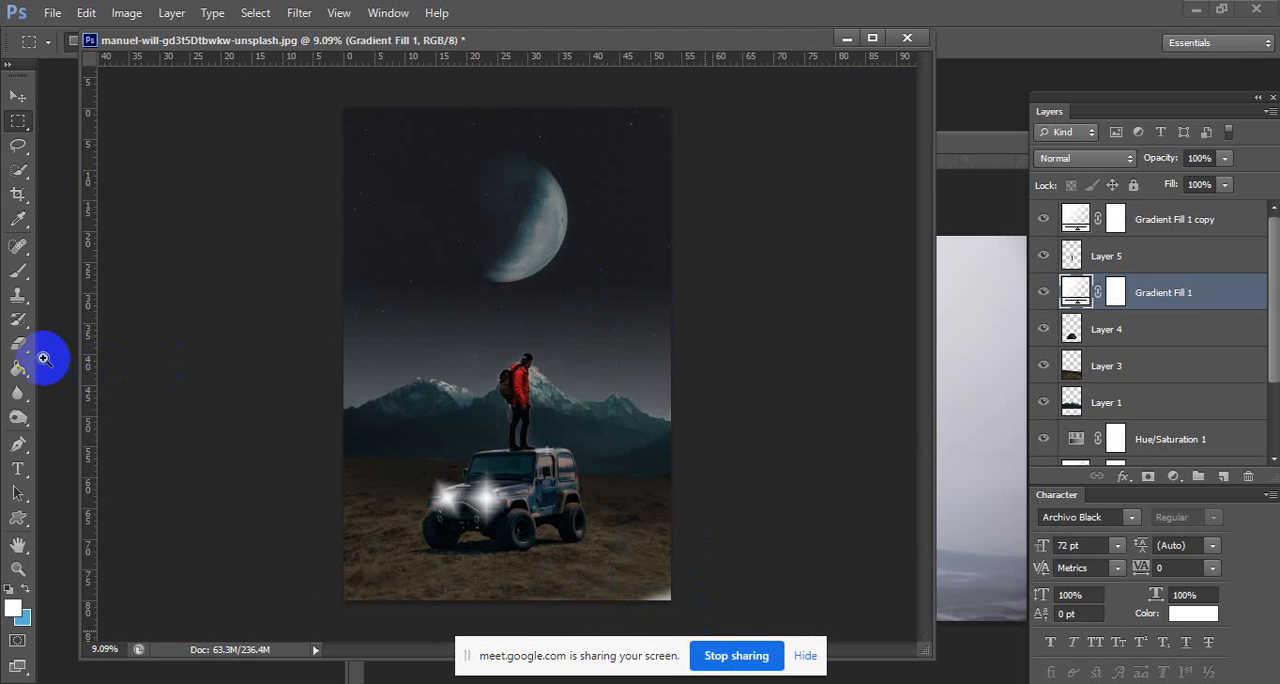
left_click(18, 295)
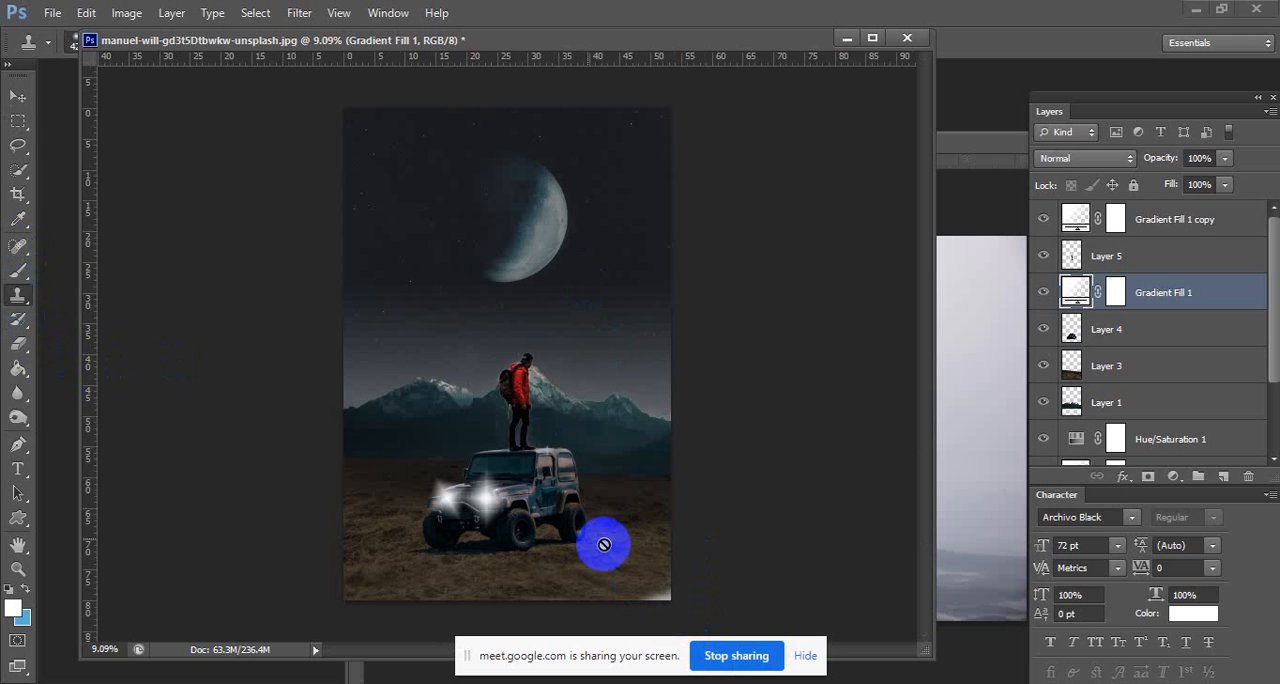
left_click(1199, 238)
scroll(1155, 360, "down", 3)
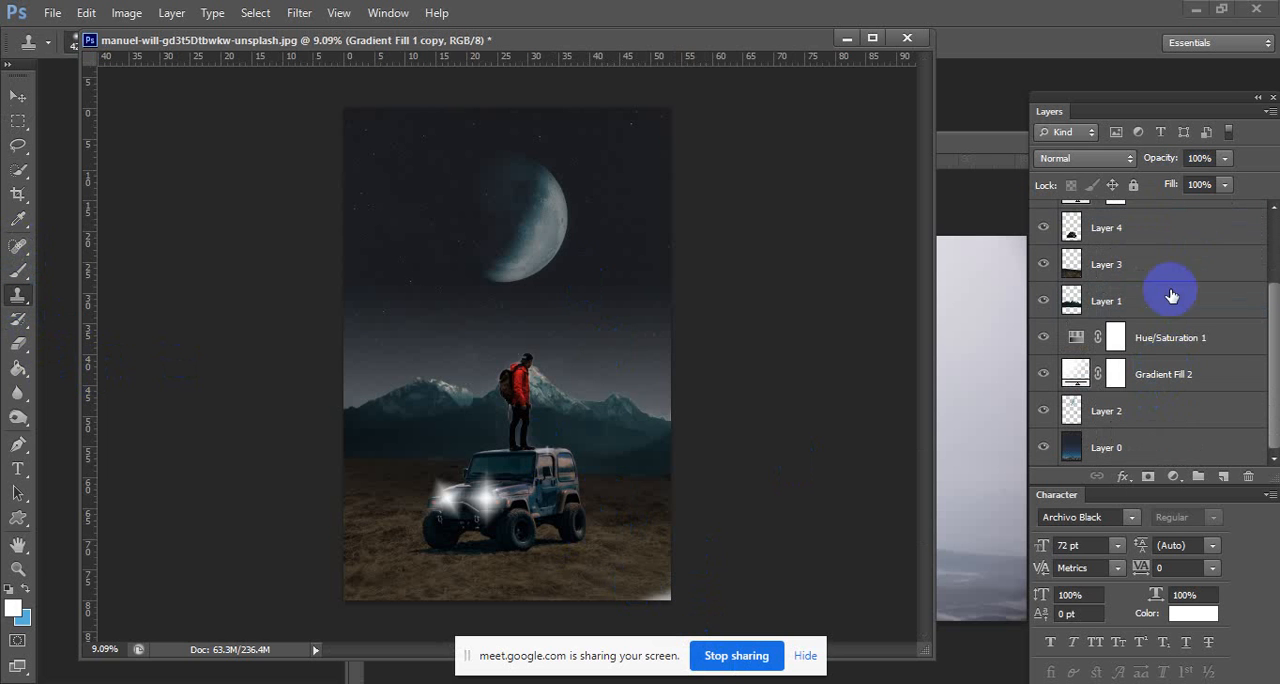
left_click(1170, 262)
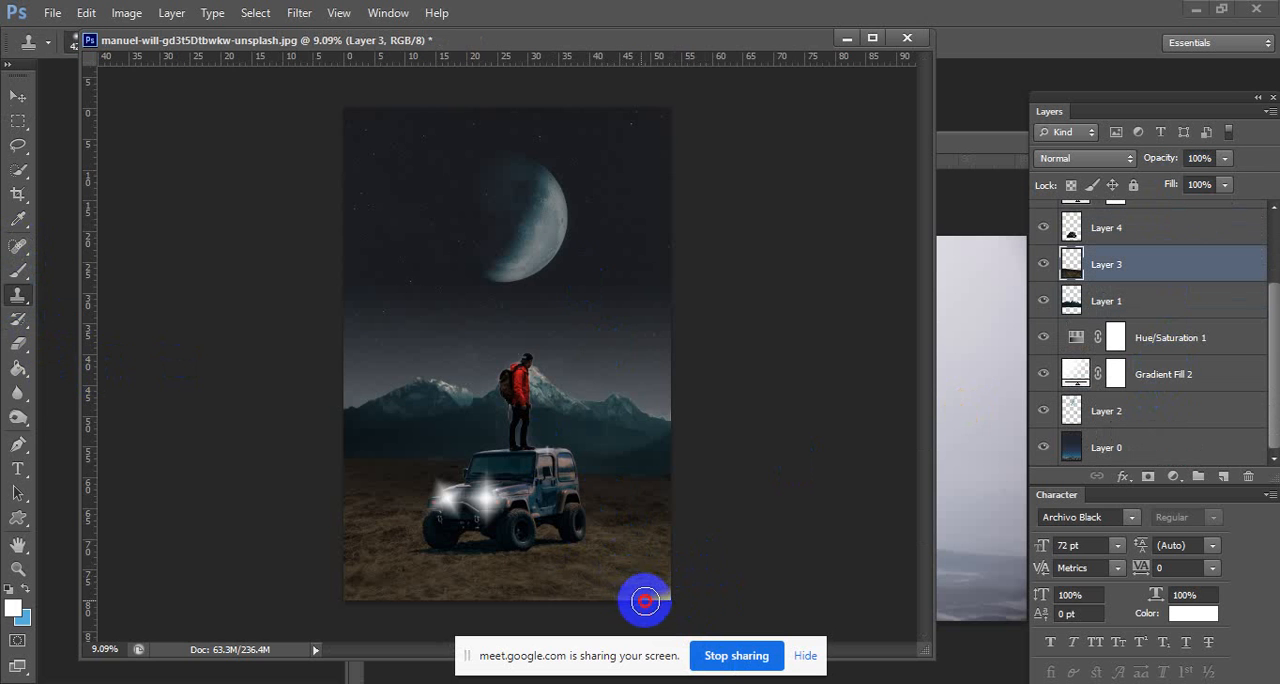
scroll(503, 421, "down", 3)
scroll(534, 418, "up", 4)
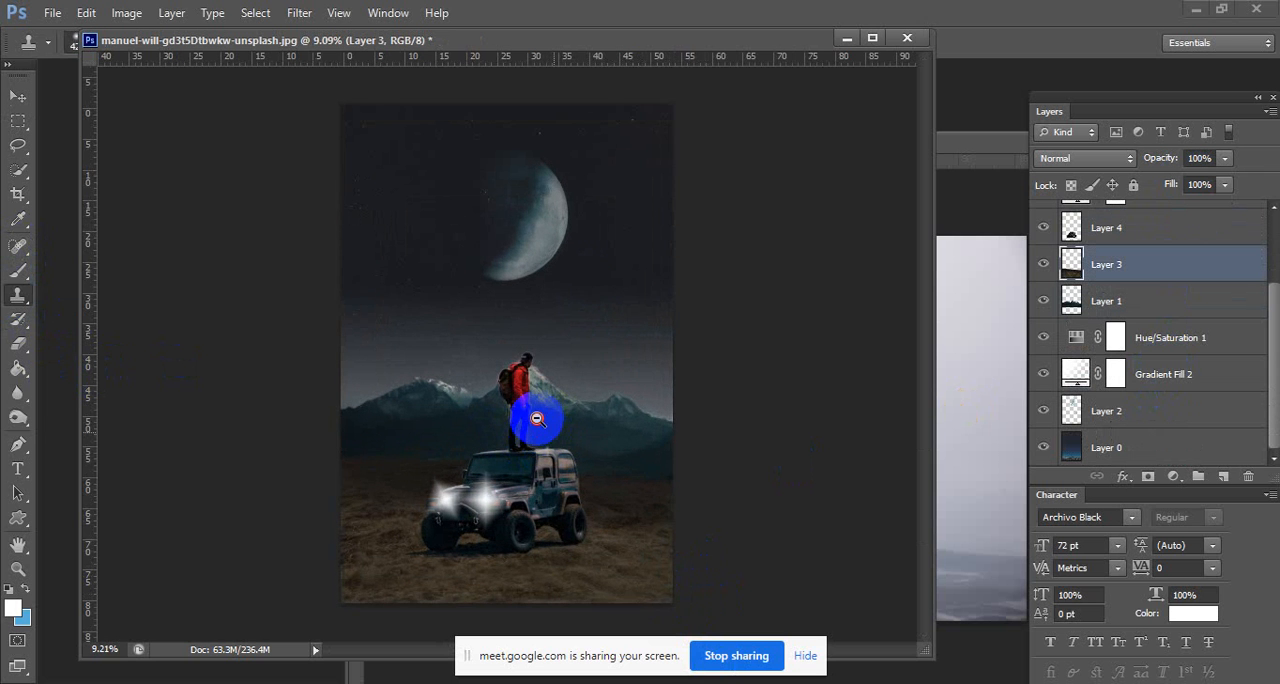
Add a Vibrance adjustment layer above Gradient Fill 1 copy with Vibrance +14 and Saturation +22.
scroll(1148, 318, "up", 1)
scroll(1148, 318, "up", 2)
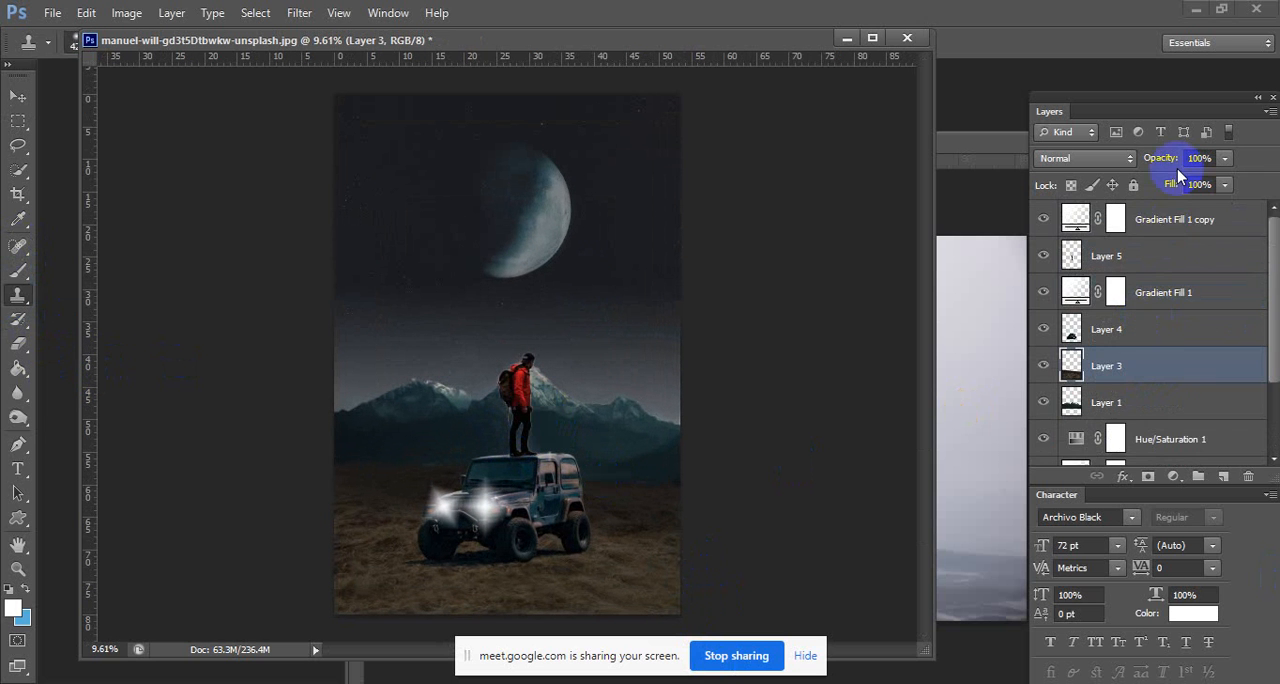
left_click(1178, 220)
left_click(1173, 476)
left_click(1150, 228)
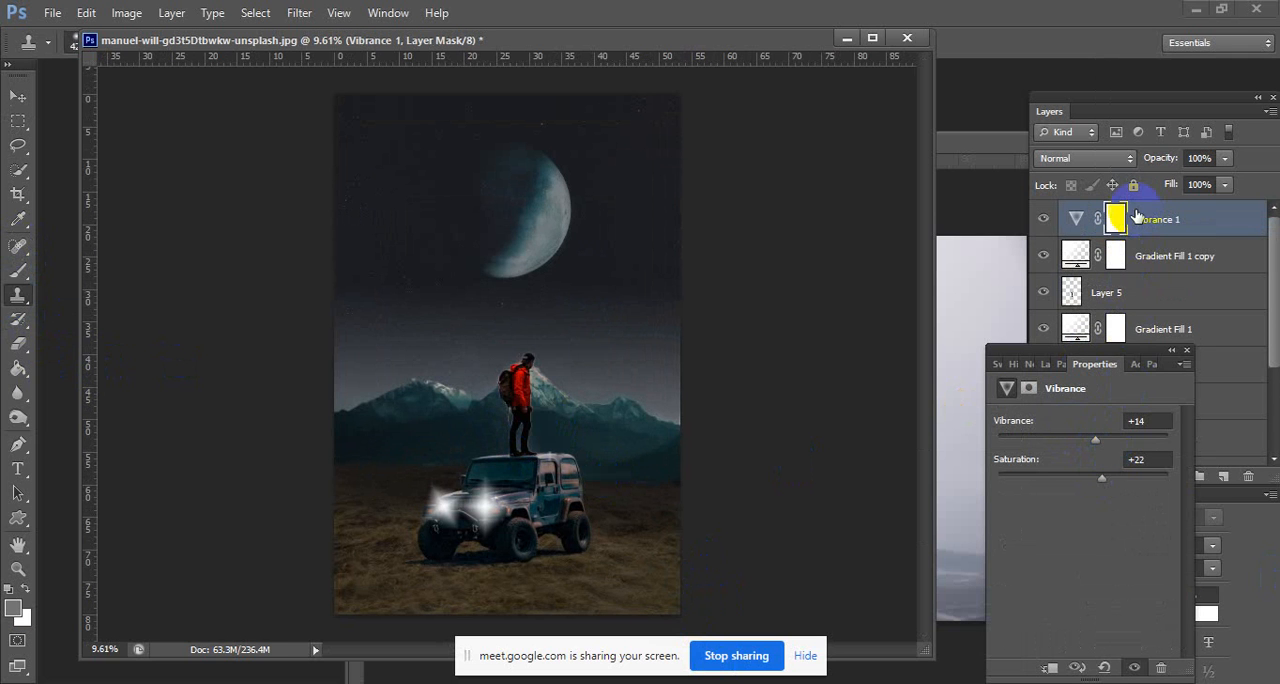
left_click(1165, 97)
Add a Hue/Saturation adjustment layer on top of the stack with Hue +1, Saturation -13 and Lightness -1.
left_click(1175, 477)
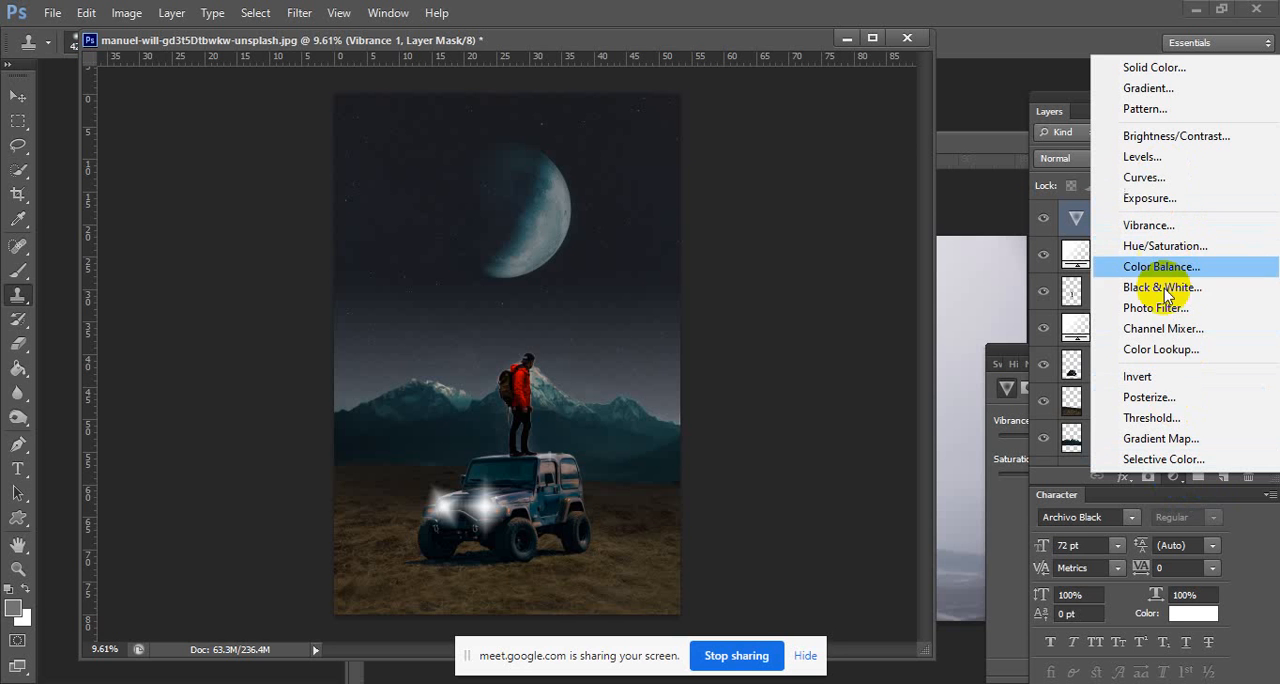
left_click(1171, 247)
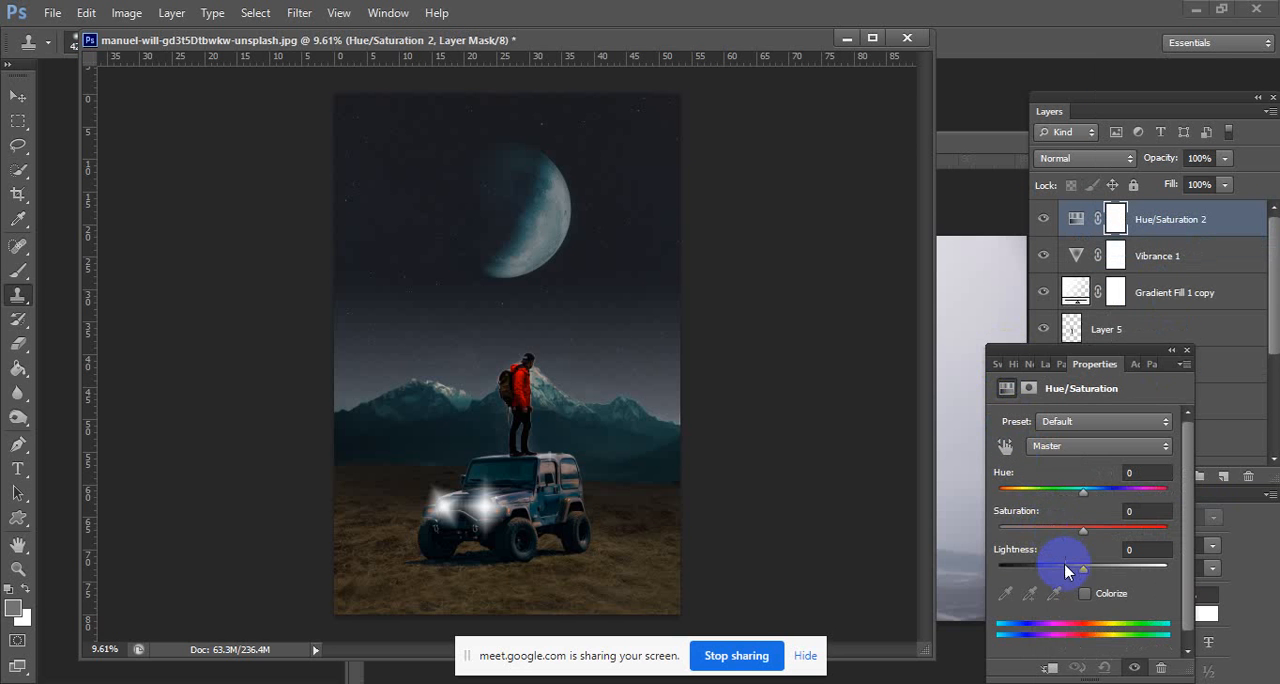
mouse_move(1063, 565)
left_mouse_down()
mouse_move(1049, 568)
mouse_move(1080, 570)
left_mouse_up()
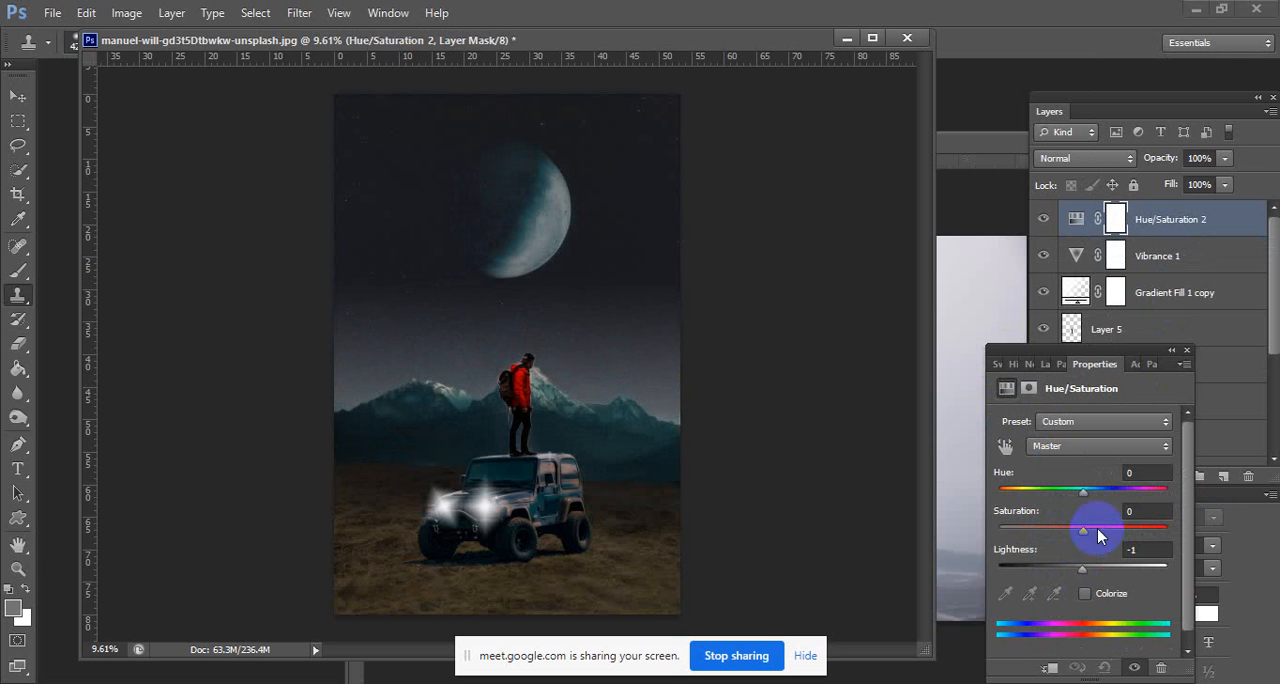
left_click_drag(1061, 533, 1088, 530)
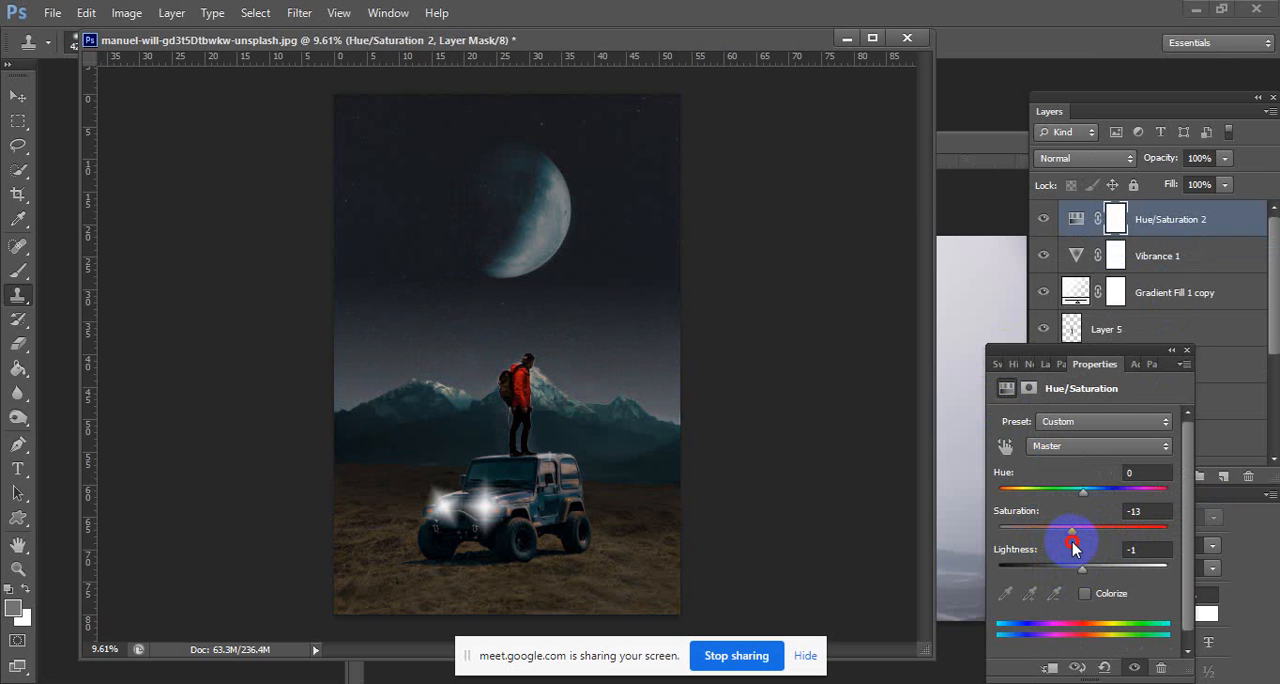
left_click_drag(1083, 490, 1108, 493)
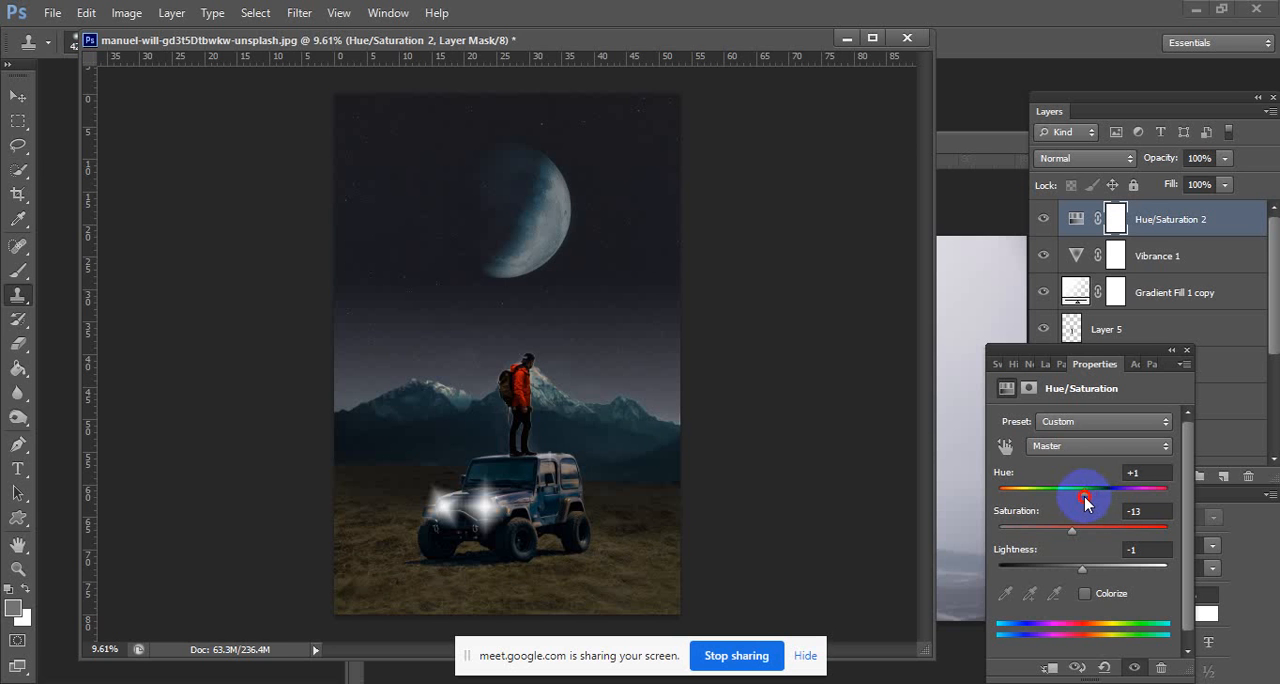
Attach the Properties panel beside the Layers panel and shift the joined panels clear of the composite.
left_click(18, 120)
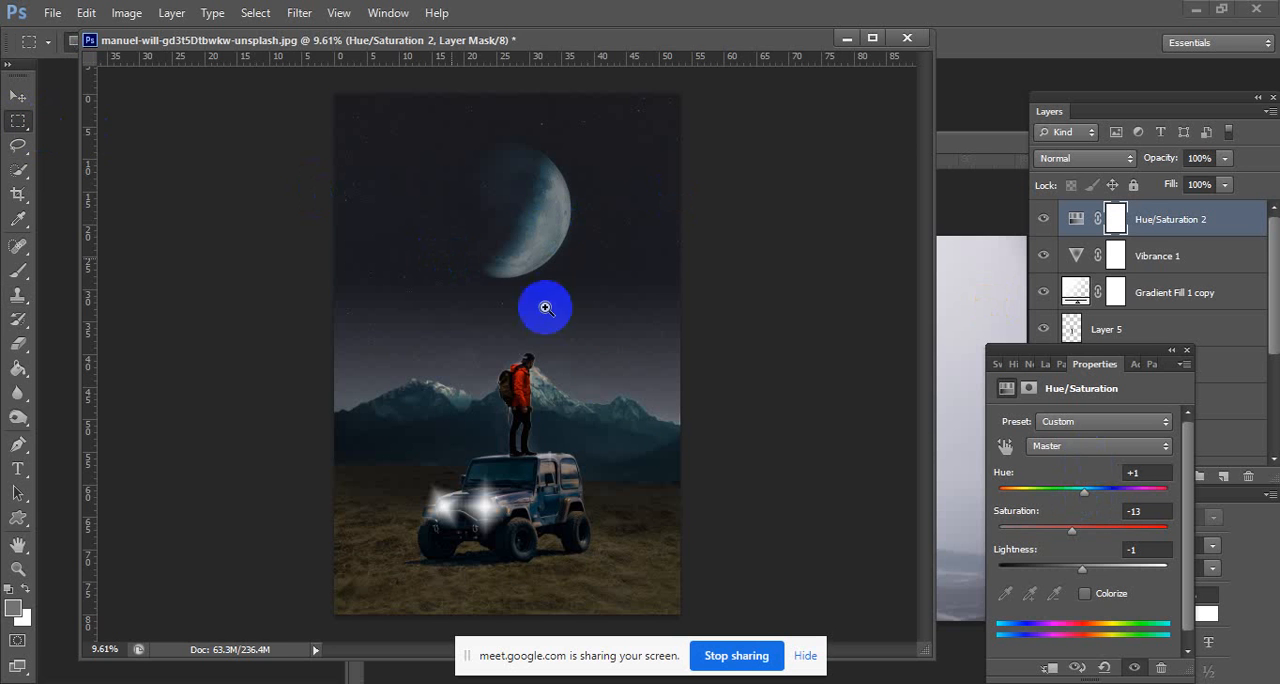
mouse_move(506, 380)
left_mouse_down()
mouse_move(458, 375)
mouse_move(507, 364)
left_mouse_up()
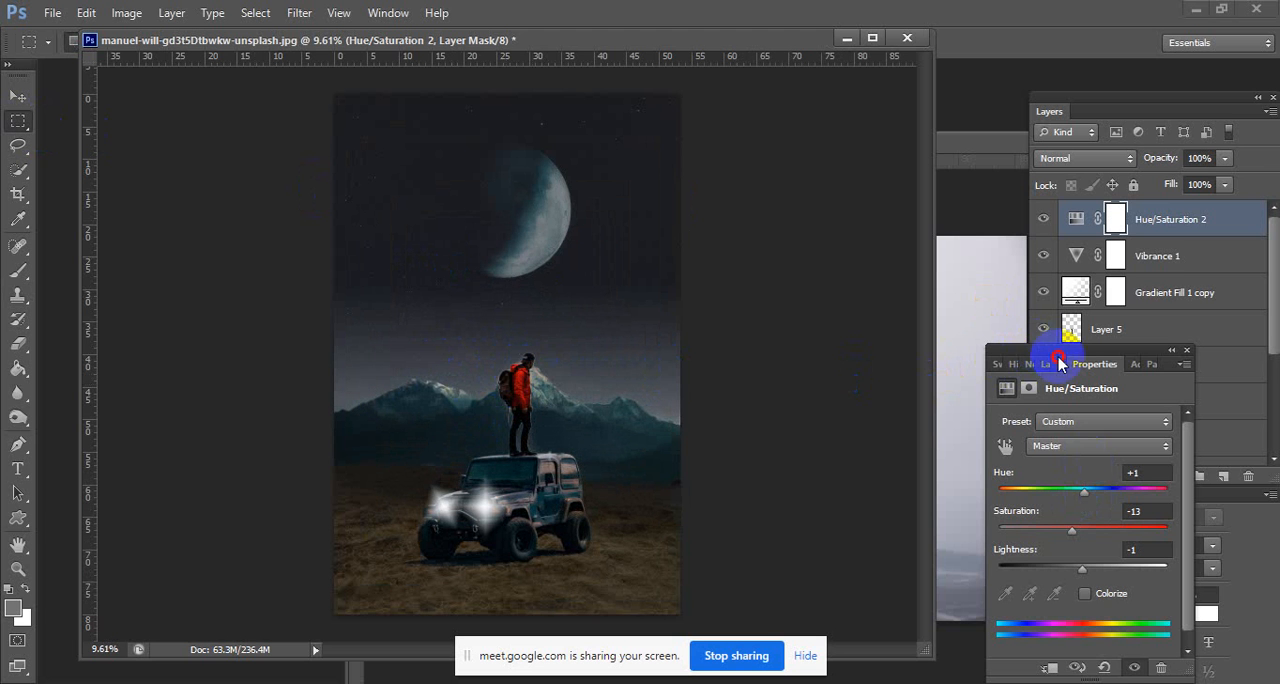
left_click_drag(1060, 363, 1025, 480)
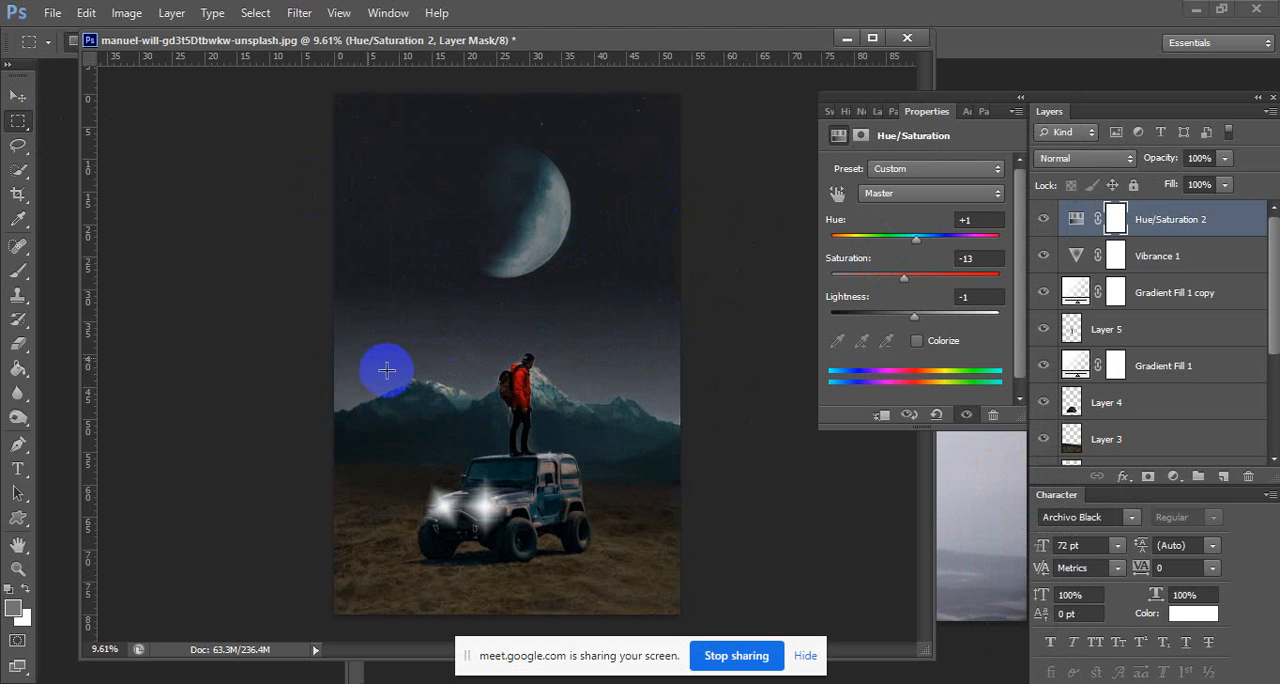
mouse_move(595, 437)
left_mouse_down()
mouse_move(547, 420)
mouse_move(600, 428)
left_mouse_up()
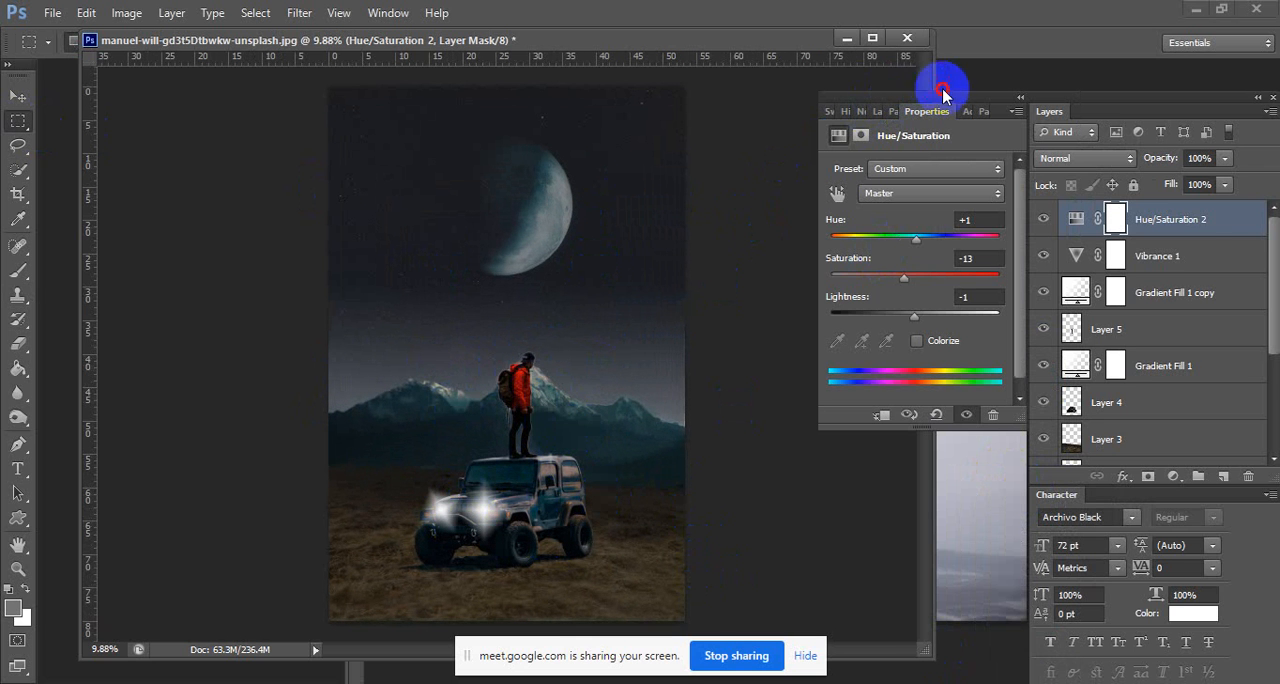
left_click_drag(943, 97, 940, 180)
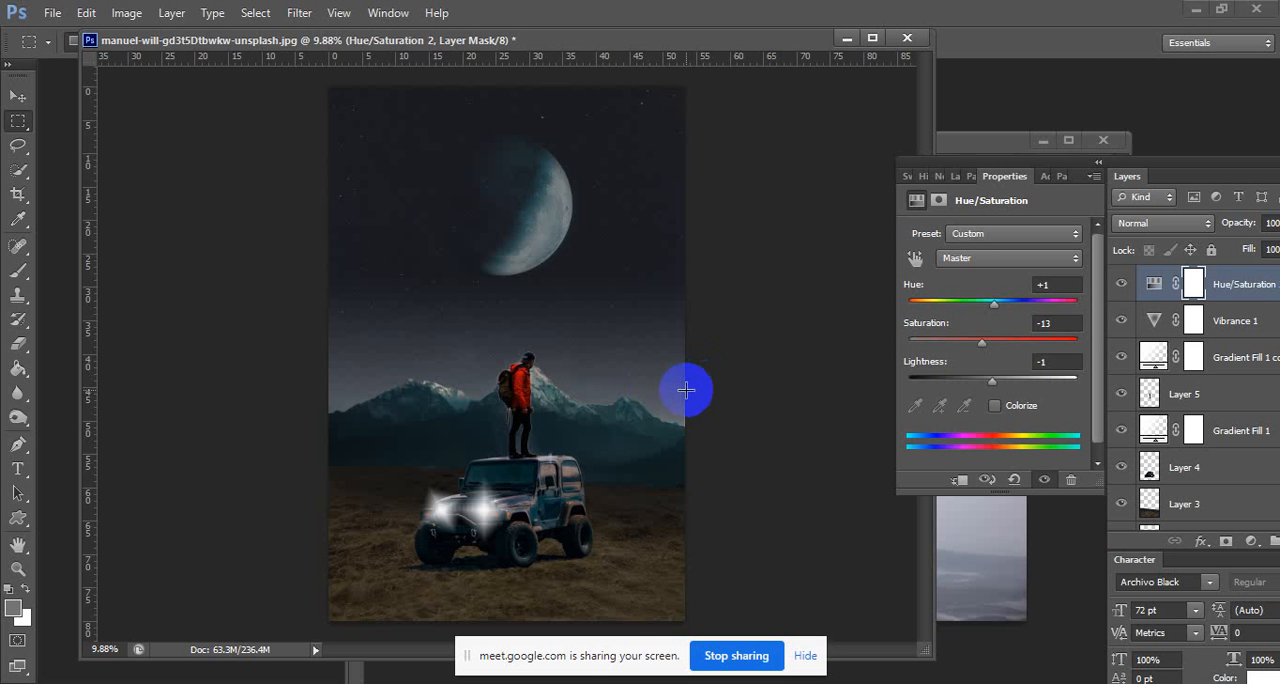
key("alt+Tab")
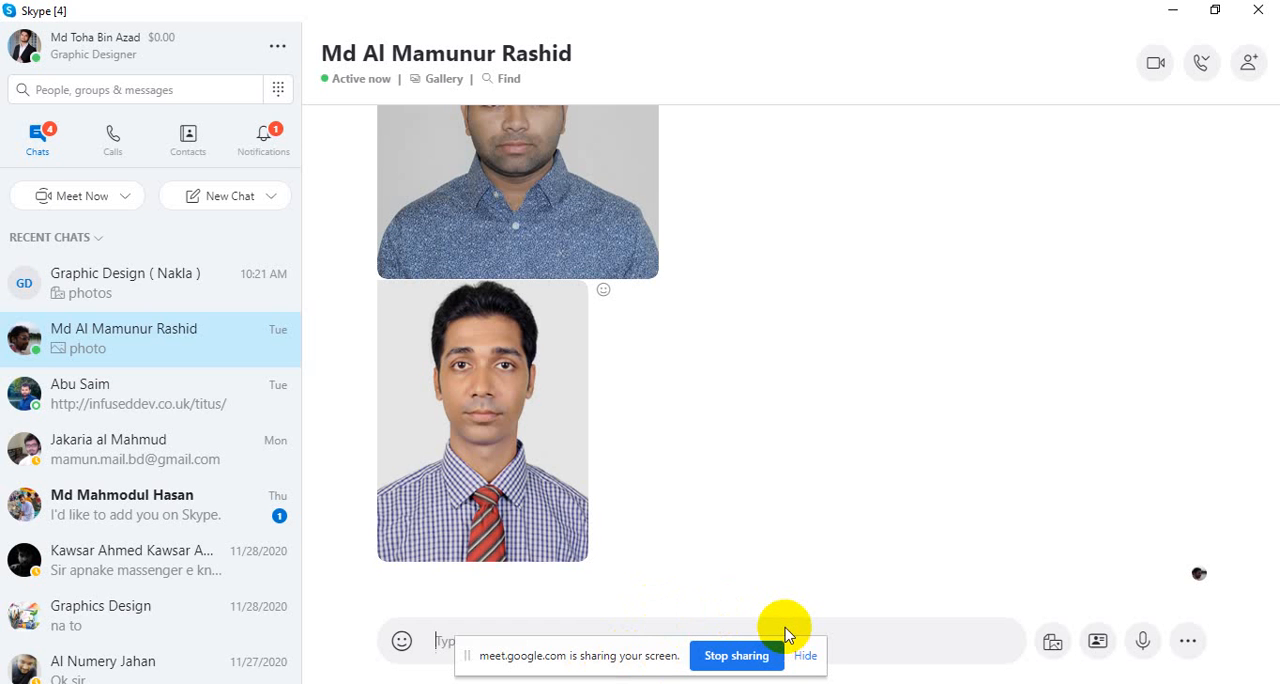
type("ap")
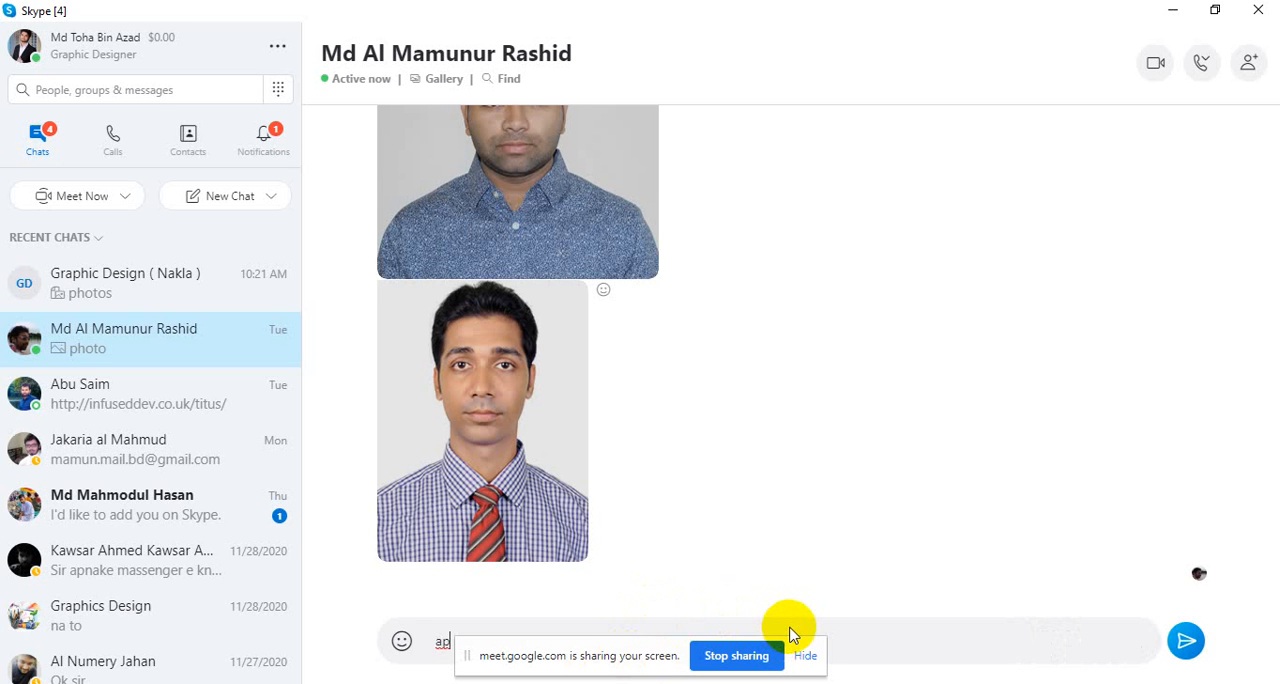
key("BackSpace")
key("BackSpace")
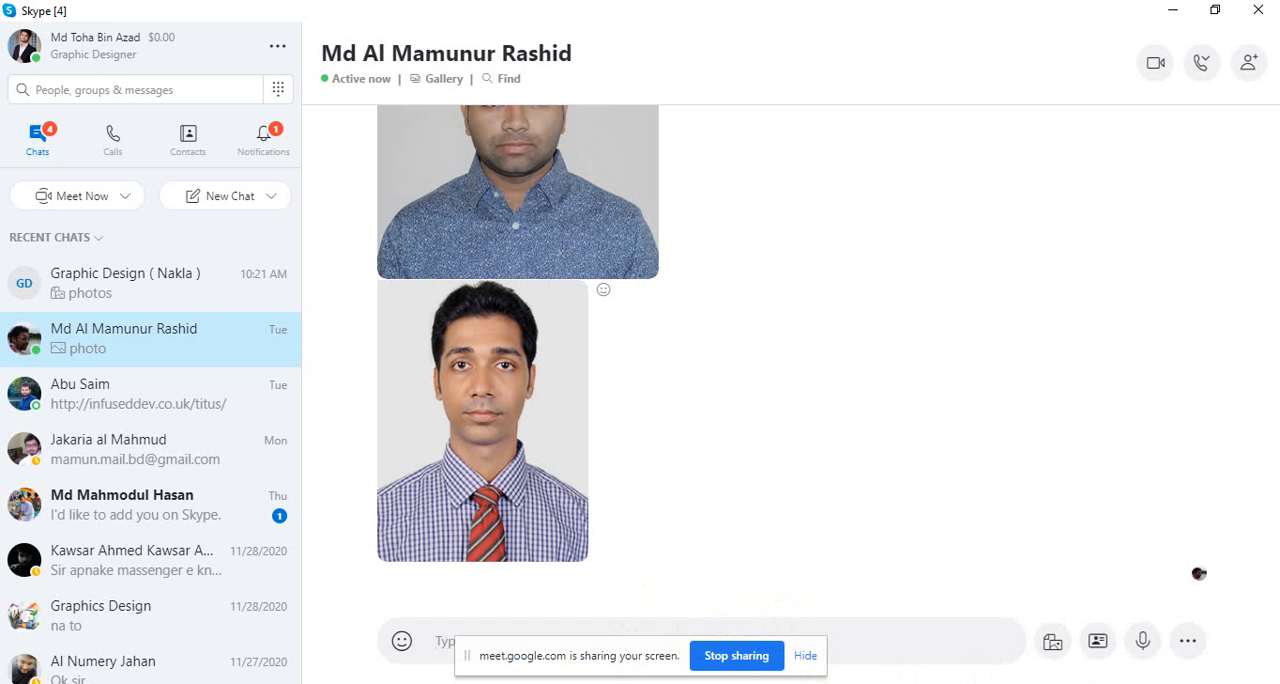
left_click(758, 683)
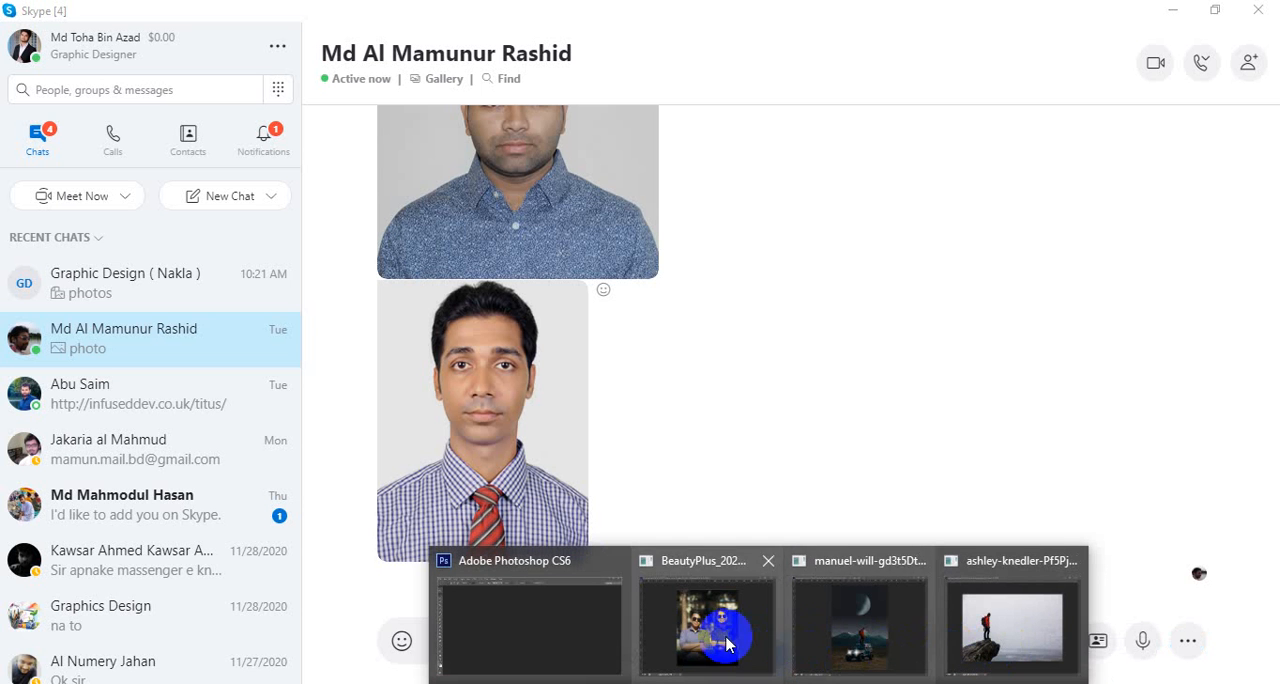
left_click(897, 640)
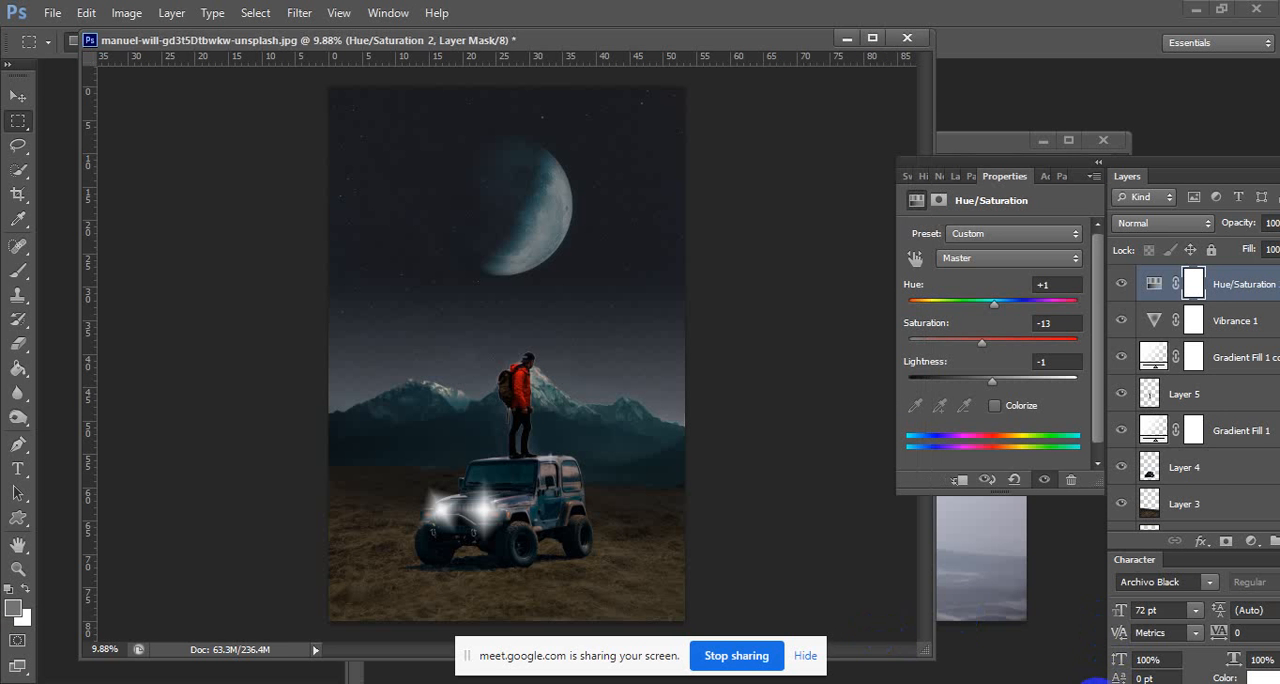
left_click(1097, 683)
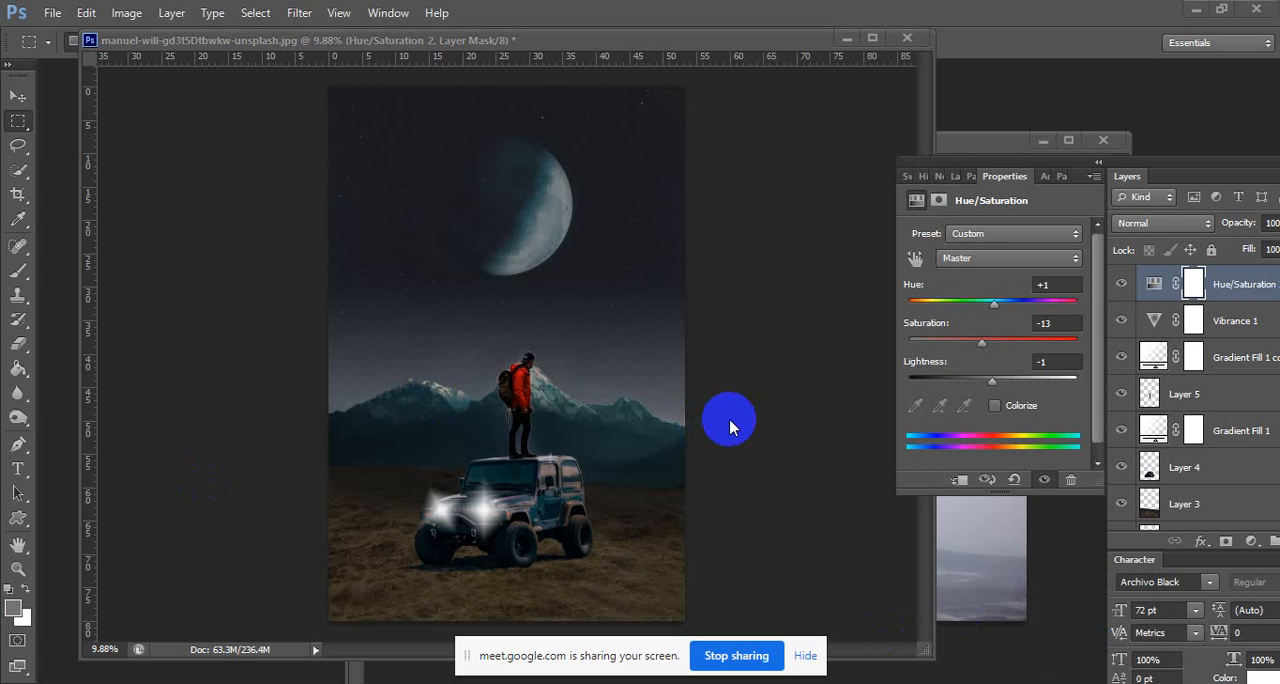
Erase the pale leftover haze on Layer 5 around the hiker's legs and above the Jeep's roof.
left_click(611, 467)
key("ctrl+space")
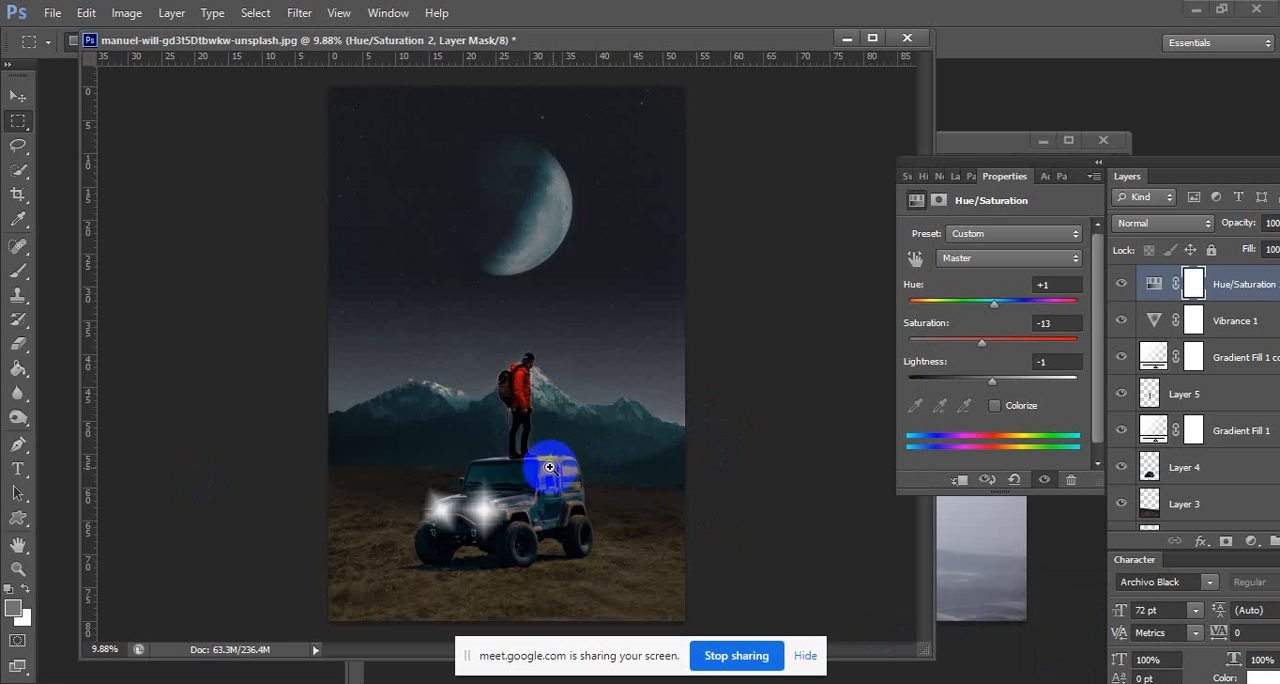
left_click(649, 471)
left_click(749, 481)
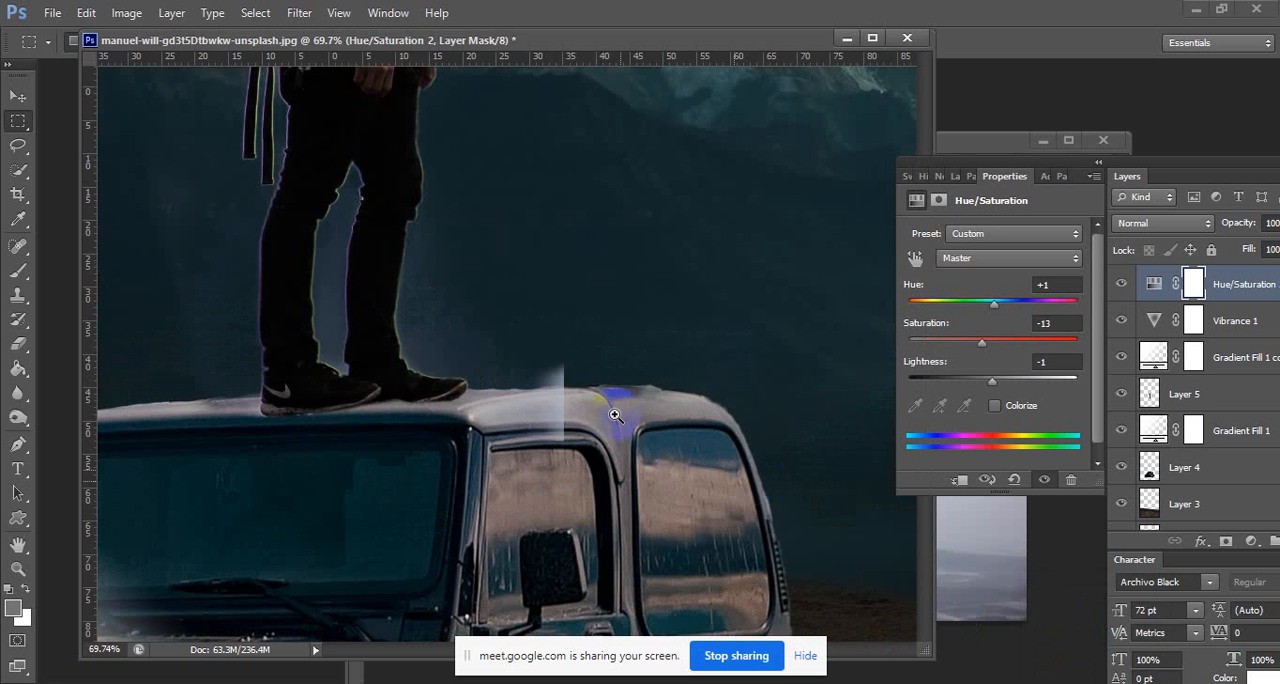
left_click_drag(586, 371, 737, 346)
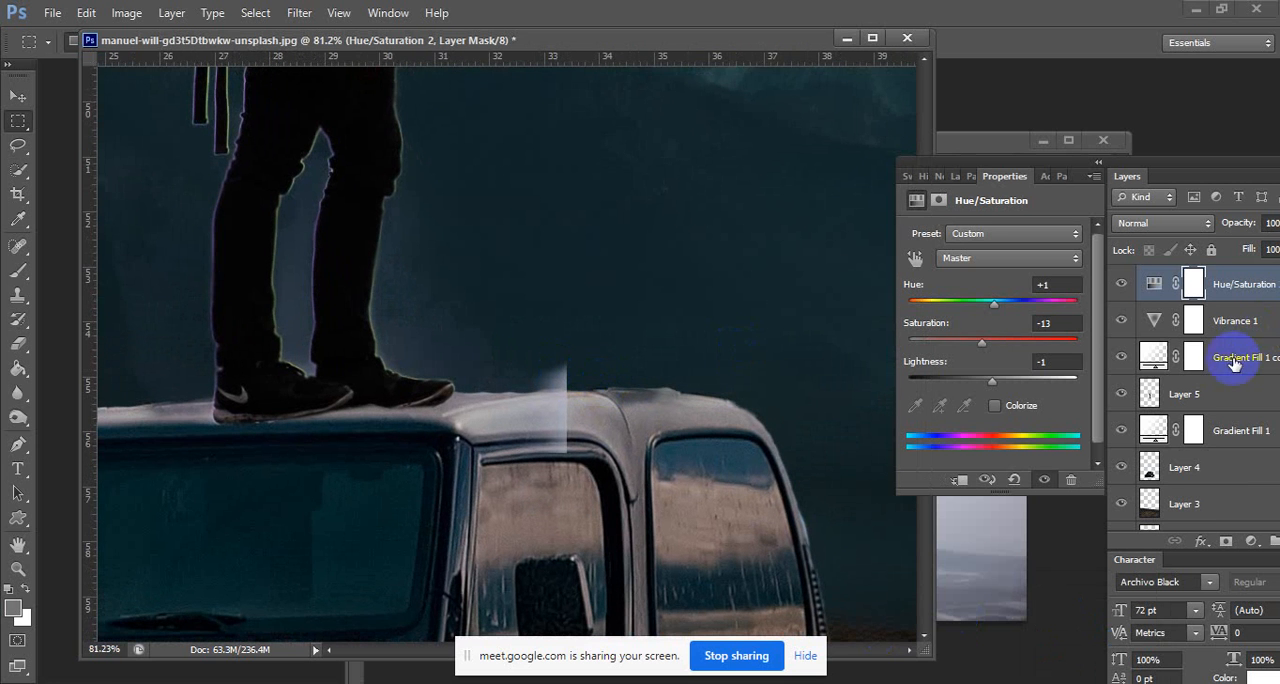
scroll(1230, 355, "down", 2)
scroll(1232, 360, "down", 3)
scroll(1229, 357, "up", 2)
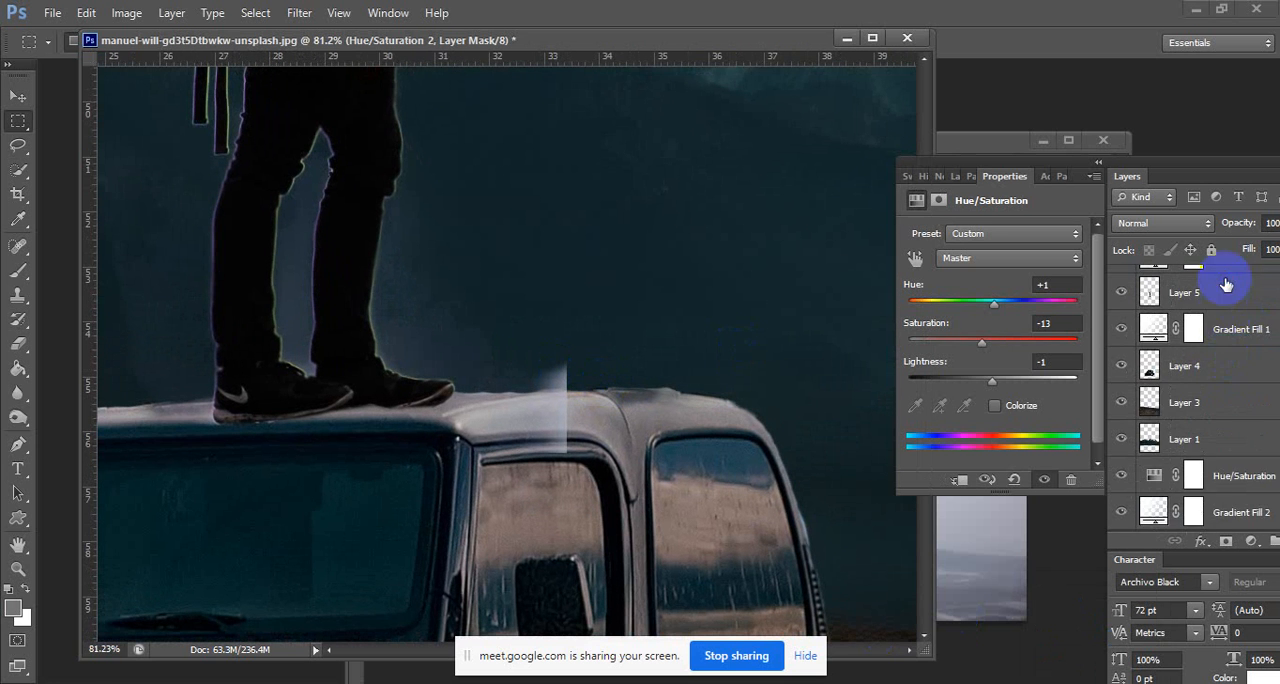
left_click(377, 365, "ctrl")
left_click(17, 344)
left_click_drag(568, 389, 550, 363)
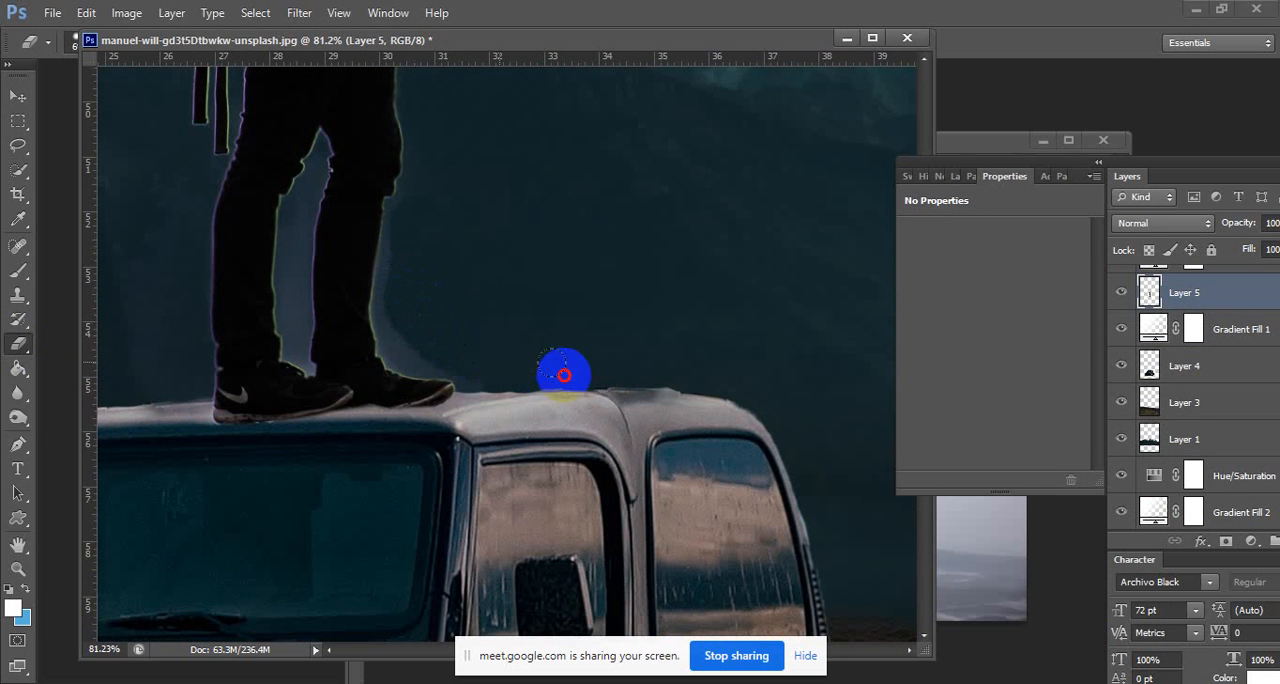
left_click_drag(346, 300, 230, 278)
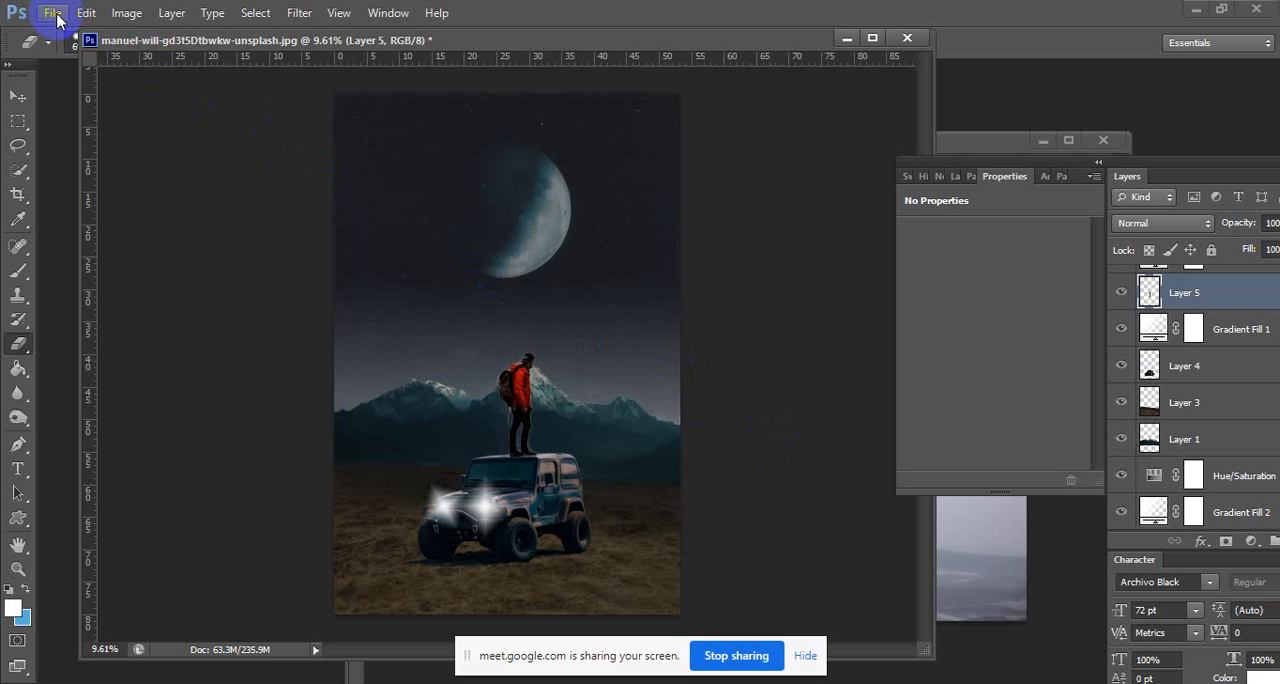
Add a text layer above Layer 5 reading "The Travel" in the open sky to the left of the hiker.
left_click(18, 468)
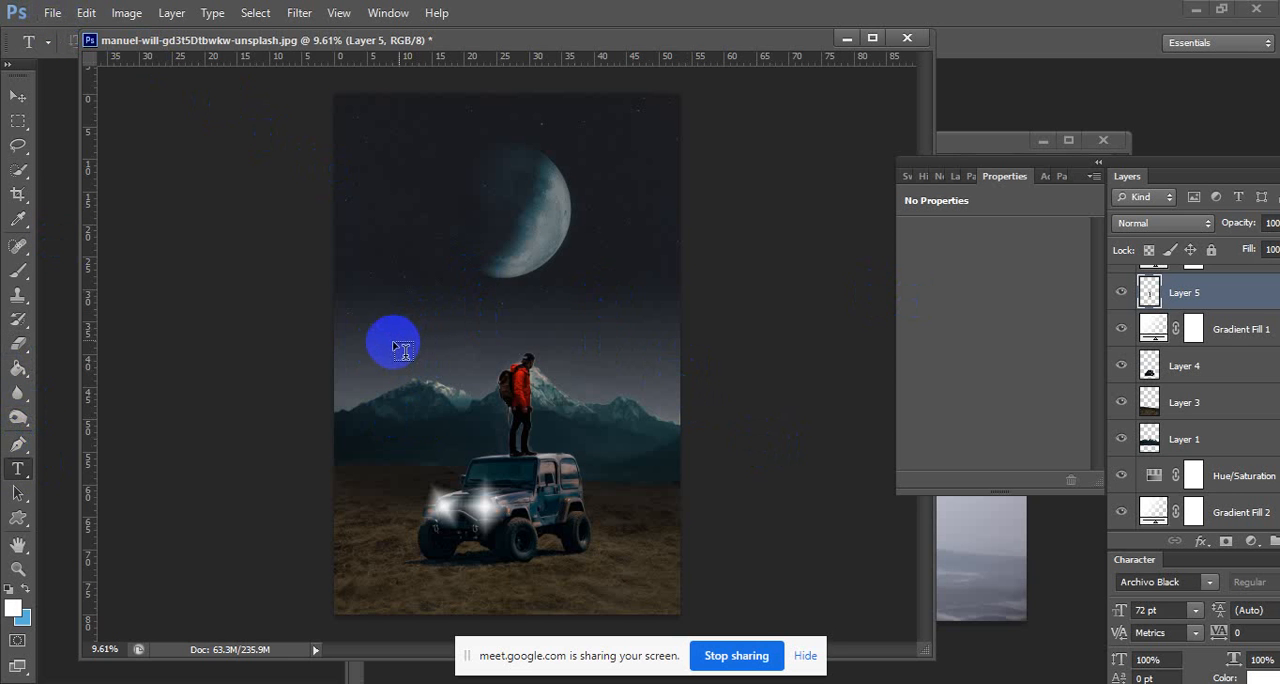
left_click(398, 350)
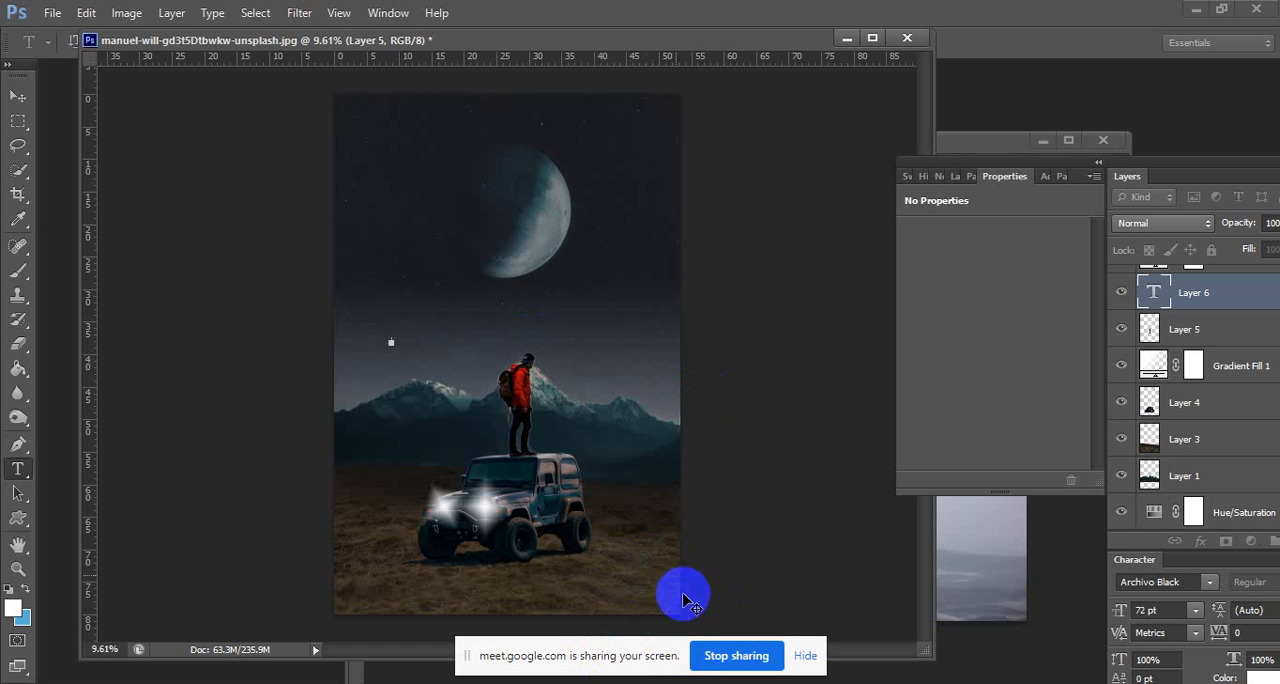
mouse_move(713, 683)
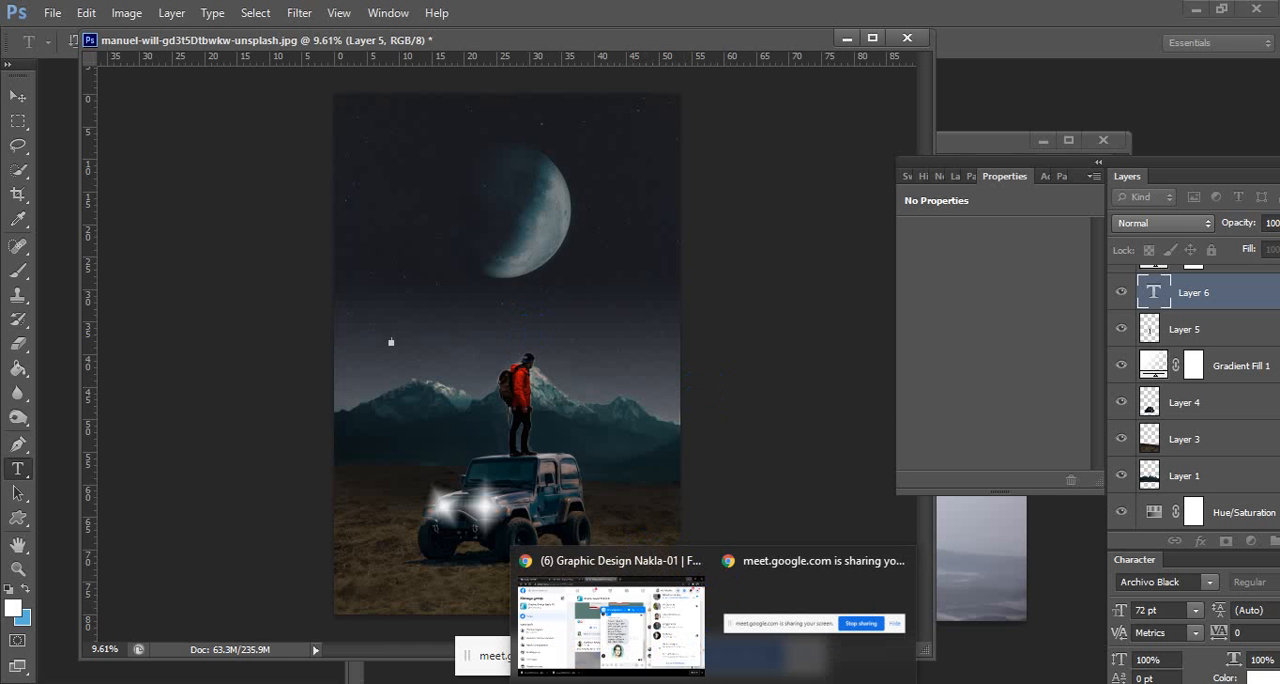
left_click(713, 683)
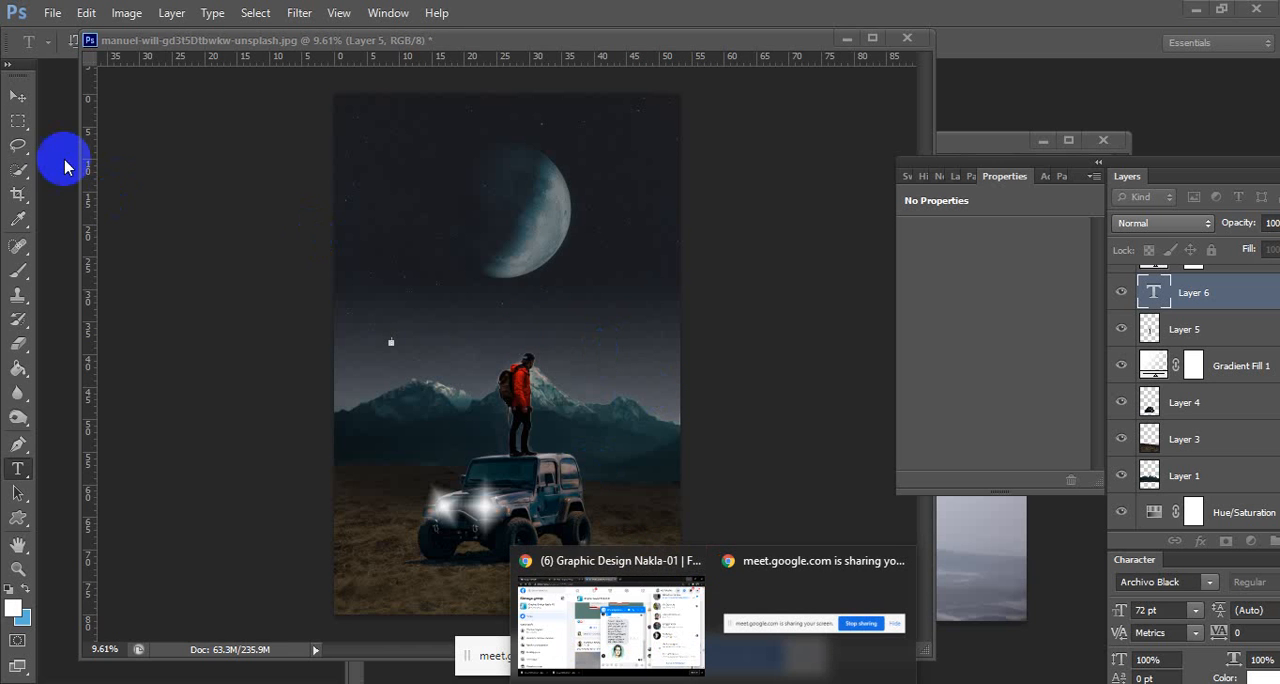
left_click(20, 122)
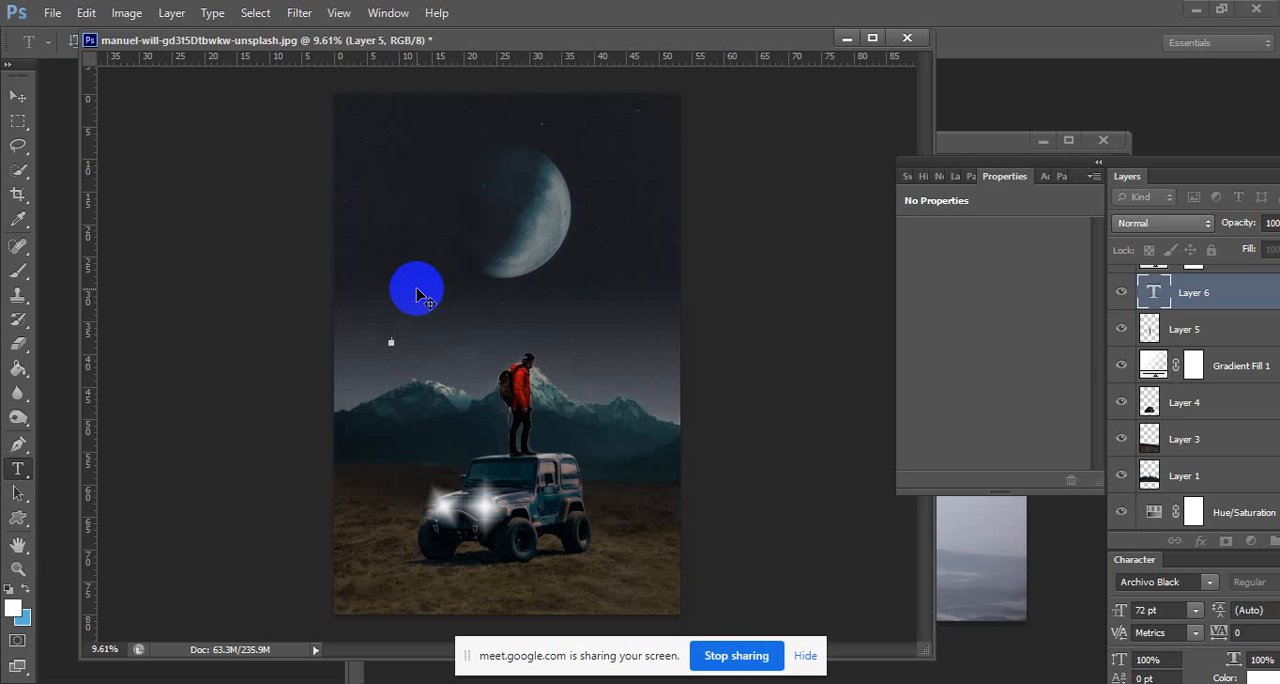
type("Tra")
type("ve")
type("ra")
type("vel")
Move the document window down clear of the text options and change the whole "The Travel" title to the deadpack demo font.
double_click(410, 339)
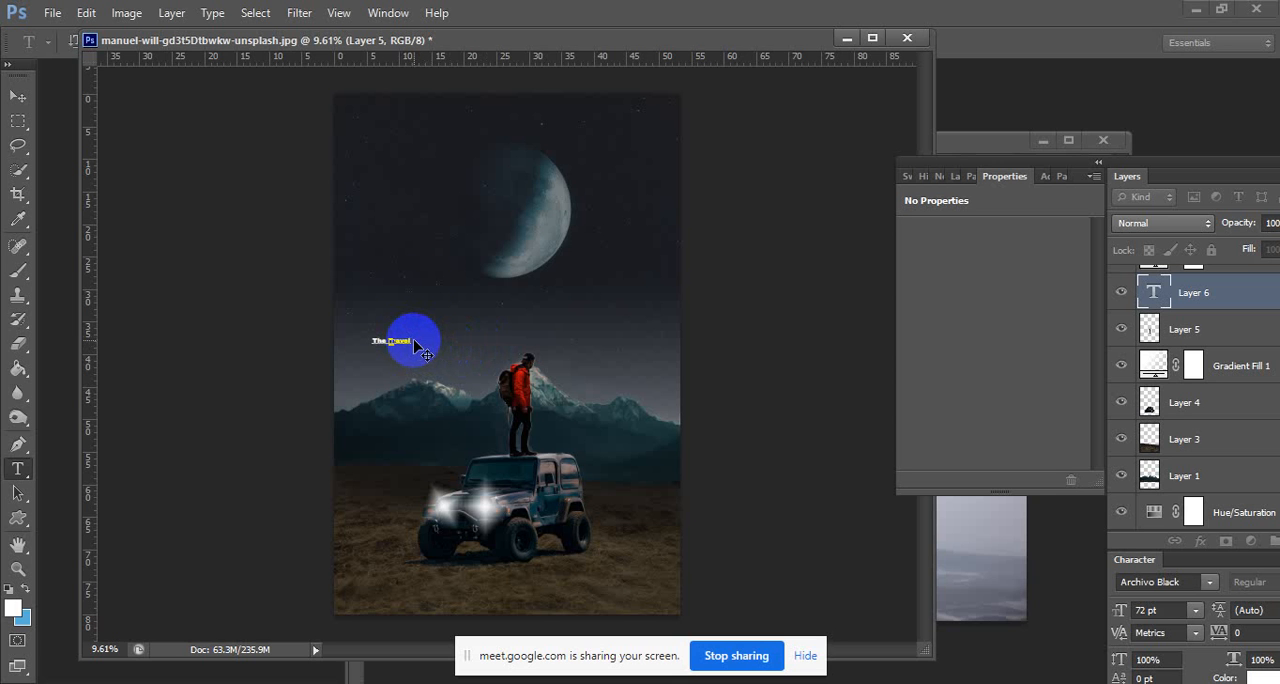
left_click_drag(422, 348, 364, 336)
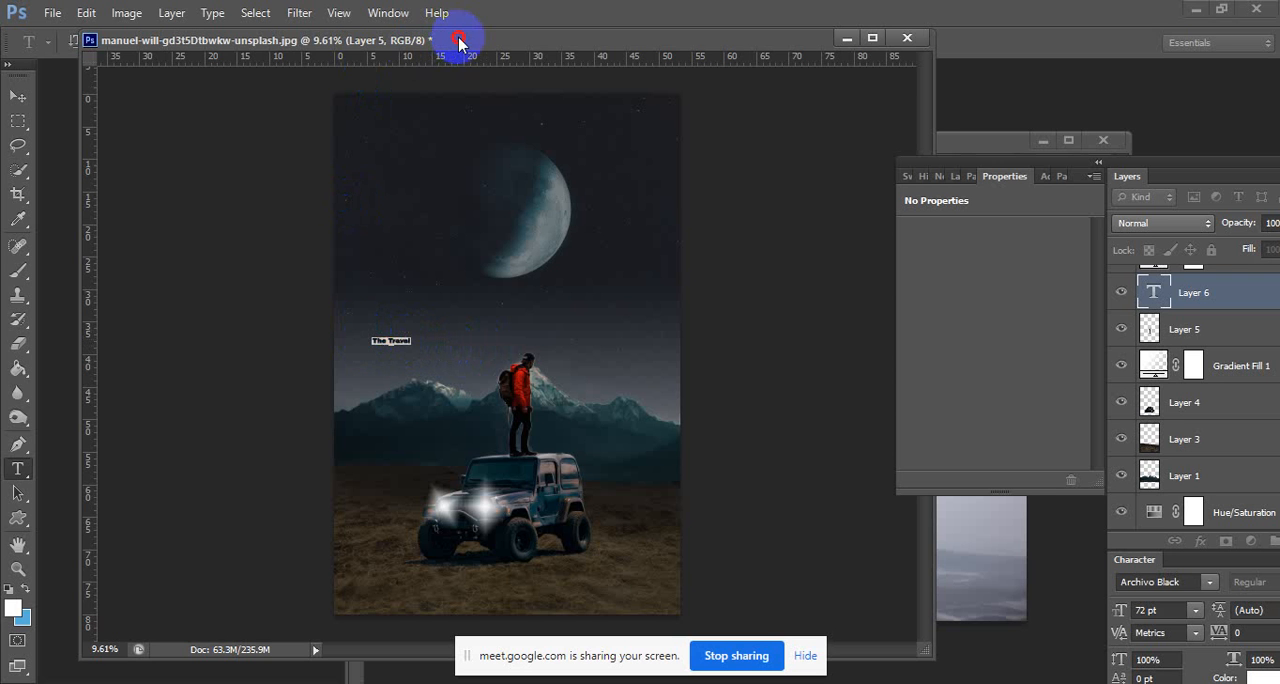
left_click_drag(457, 38, 461, 122)
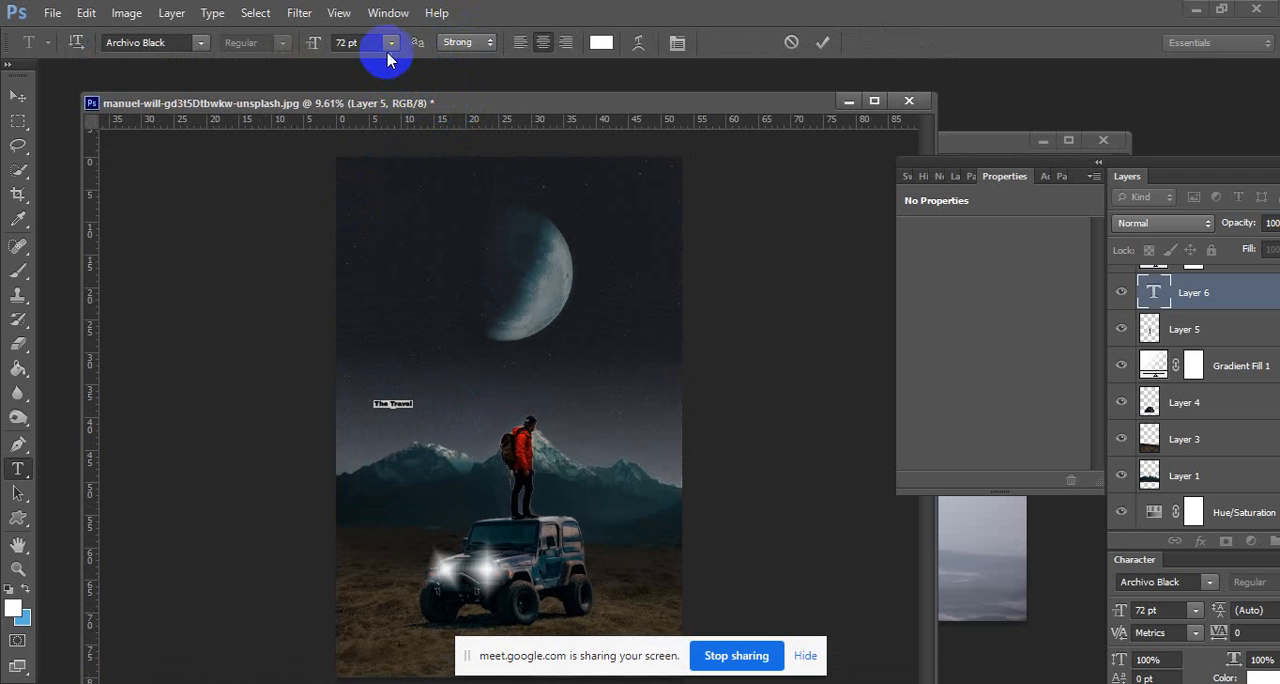
left_click(201, 42)
left_click(205, 42)
left_click(205, 42)
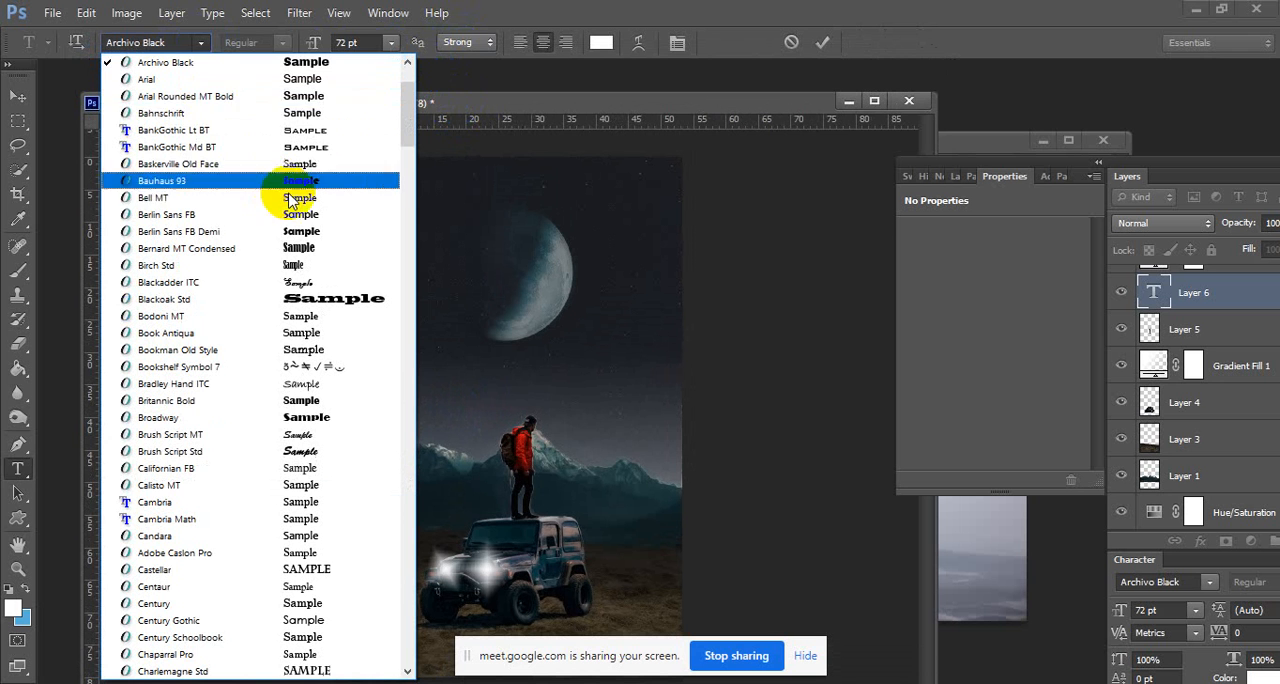
left_click_drag(406, 118, 450, 181)
left_click(308, 350)
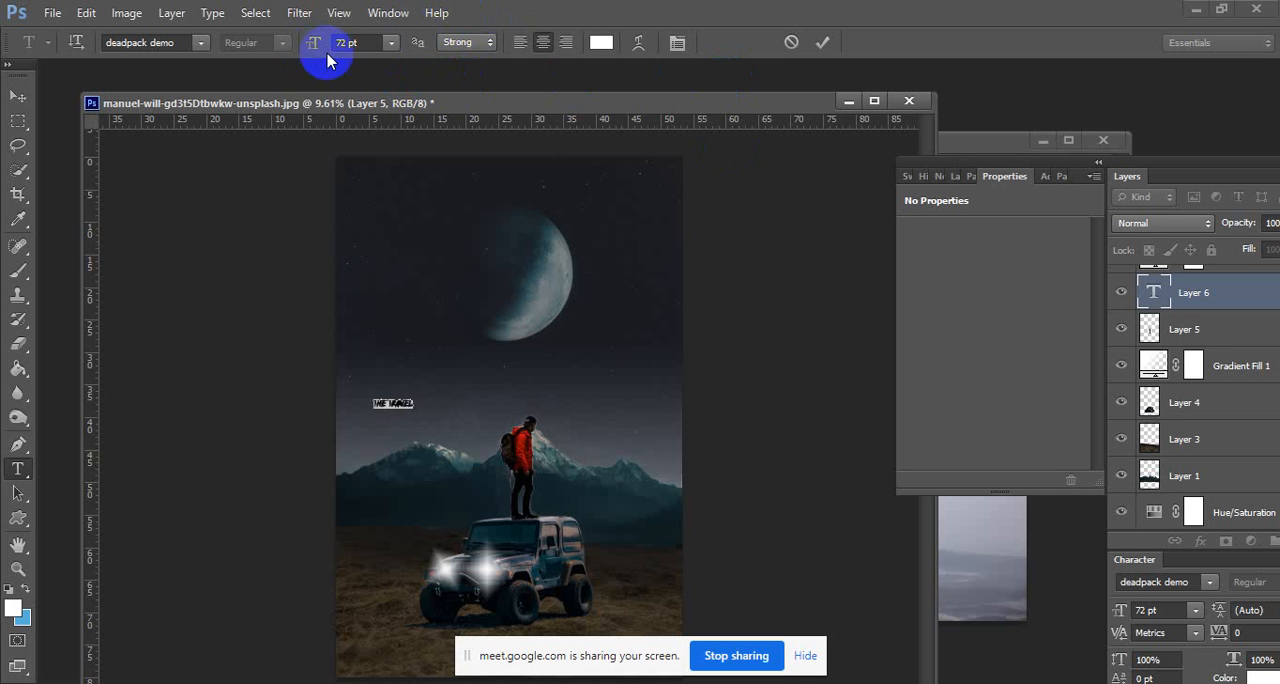
Increase the font size of the "The Travel" title to 219 pt.
left_click(380, 41)
type("88")
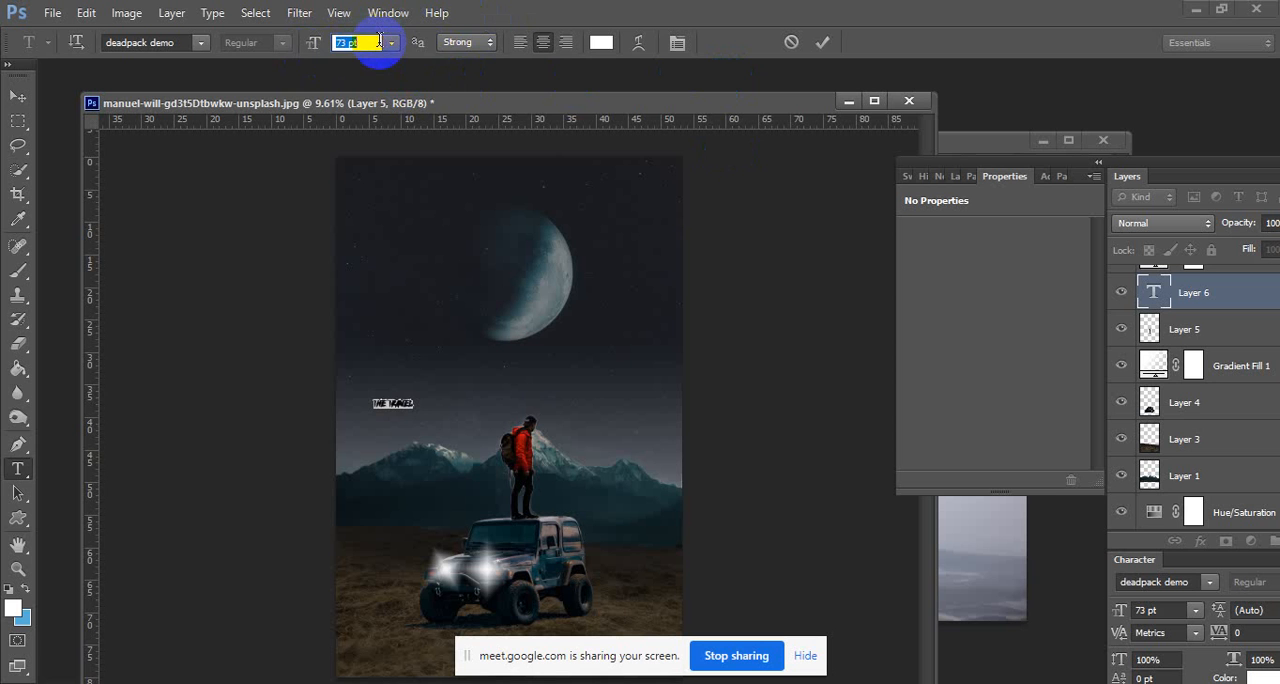
key("Return")
key("Up")
key("Up")
key("Up")
key("Up")
key("Up")
key("Up")
key("Up")
key("Up")
key("Up")
key("Up")
key("Up")
key("Up")
key("Up")
key("Up")
key("Up")
key("Up")
key("Up")
key("Up")
key("Up")
key("Up")
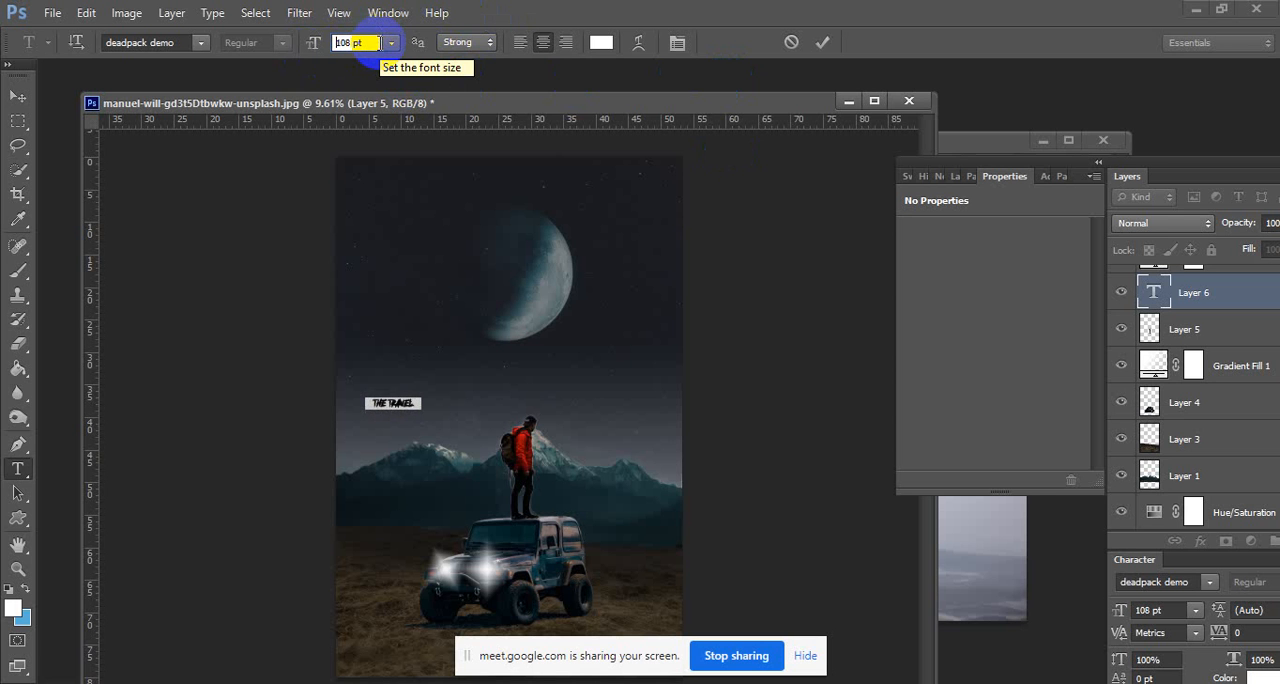
key("Up")
key("Up")
key("Up")
key("Up")
key("Up")
key("Up")
key("Up")
key("Up")
key("Up")
key("Up")
key("Up")
key("Up")
key("Up")
key("Up")
key("Up")
key("Up")
key("Up")
key("Up")
key("Up")
key("Up")
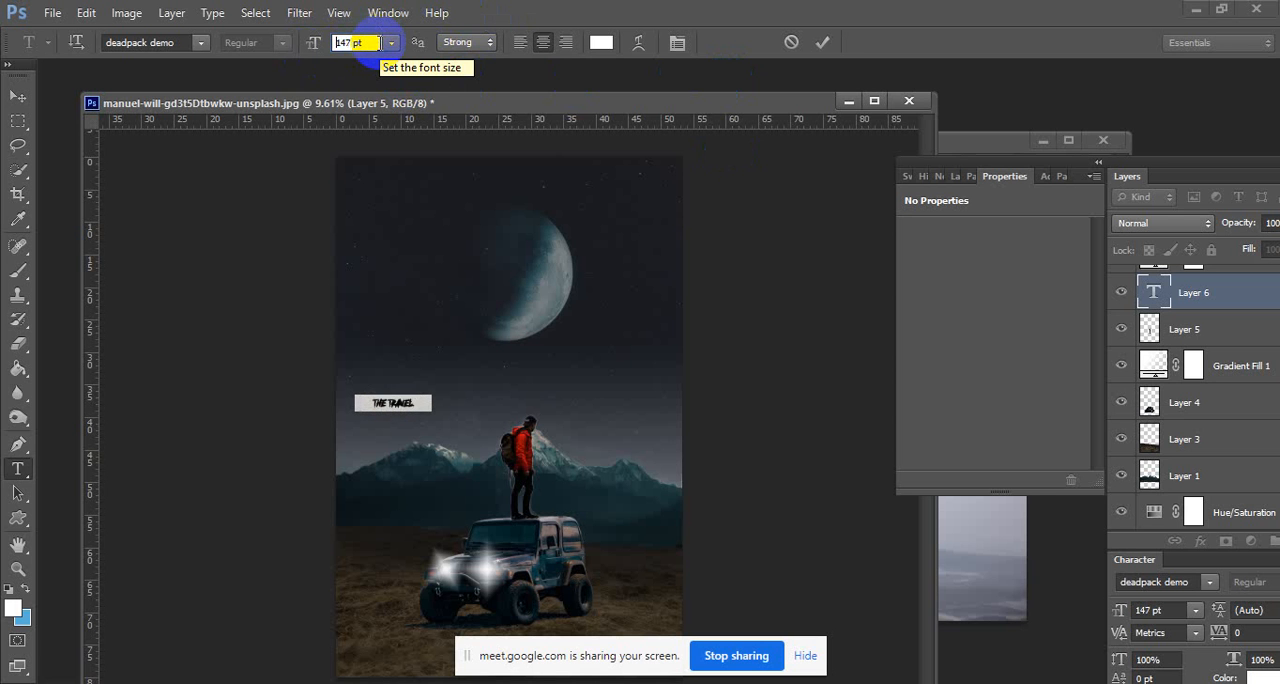
key("Up")
key("Up")
key("Up")
key("Up")
key("Up")
key("Up")
key("Up")
key("Up")
key("Up")
key("Up")
key("Up")
key("Up")
key("Up")
key("Up")
key("Up")
key("Up")
key("Up")
key("Up")
key("Up")
key("Up")
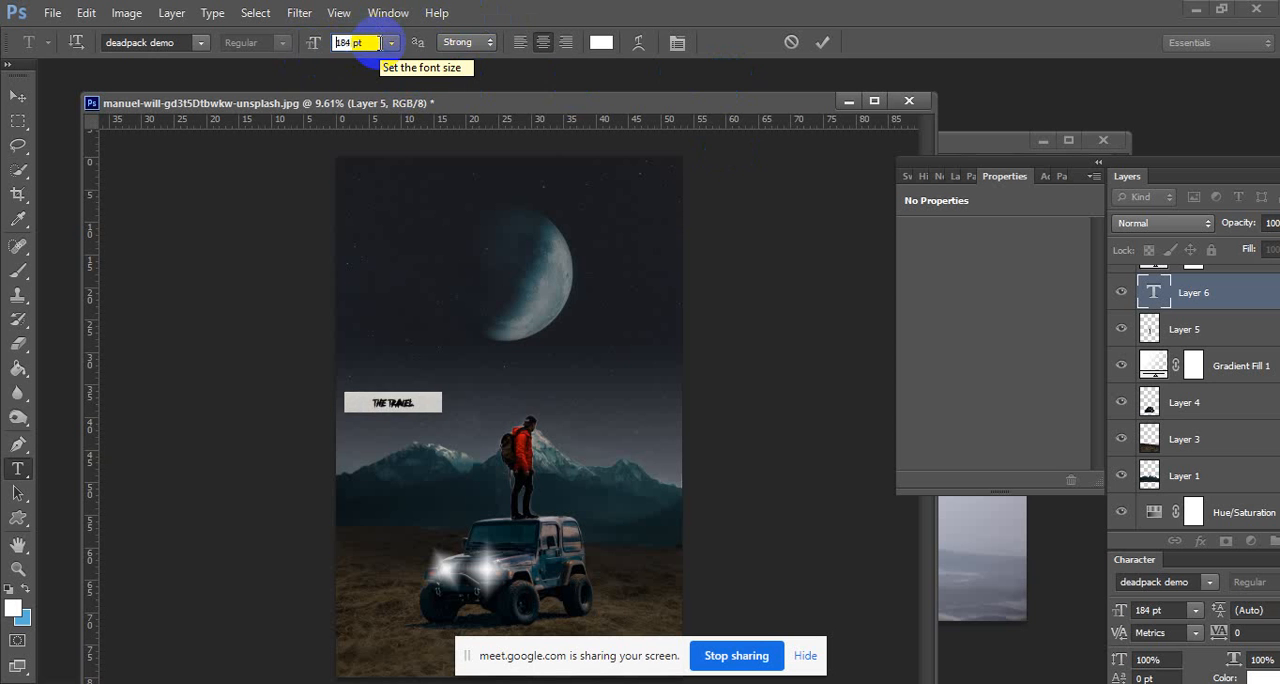
key("Up")
key("Up")
key("Up")
key("Up")
key("Up")
key("Up")
key("Up")
key("Up")
key("Up")
key("Up")
key("Up")
key("Up")
key("Up")
key("Up")
key("Up")
key("Up")
key("Up")
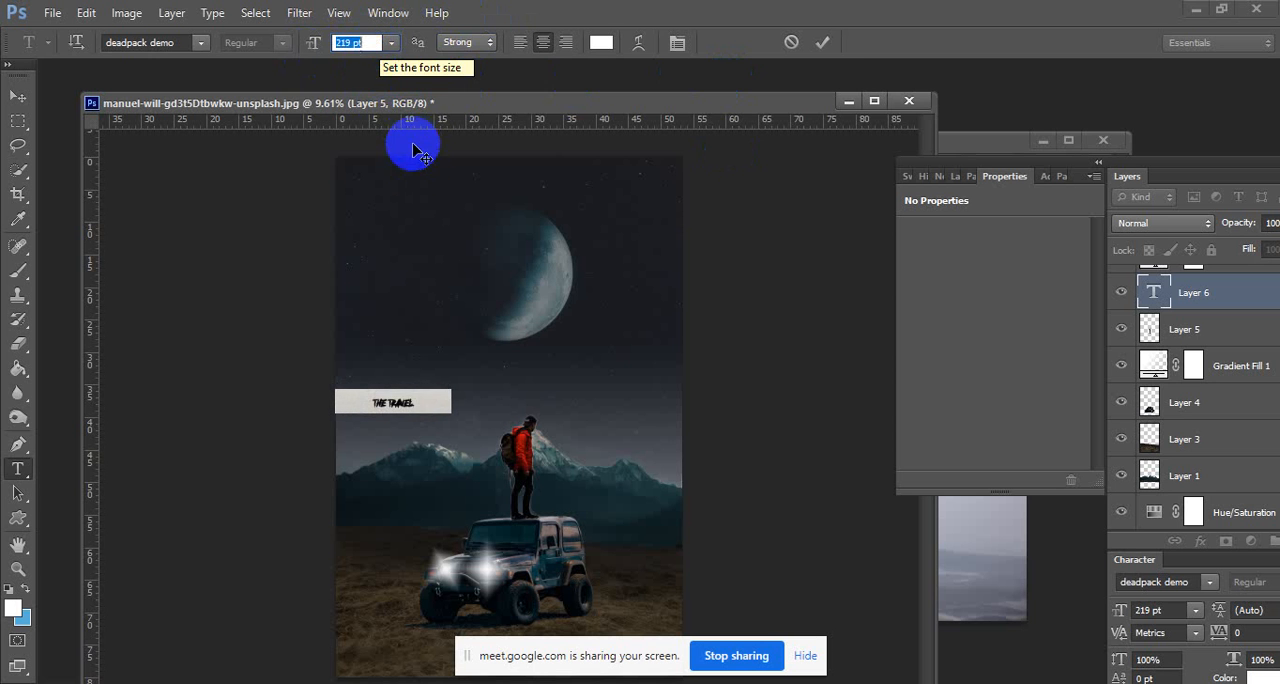
Break the title into two lines, "The" above "Travel", and set its font size to 450 pt.
left_click(387, 402)
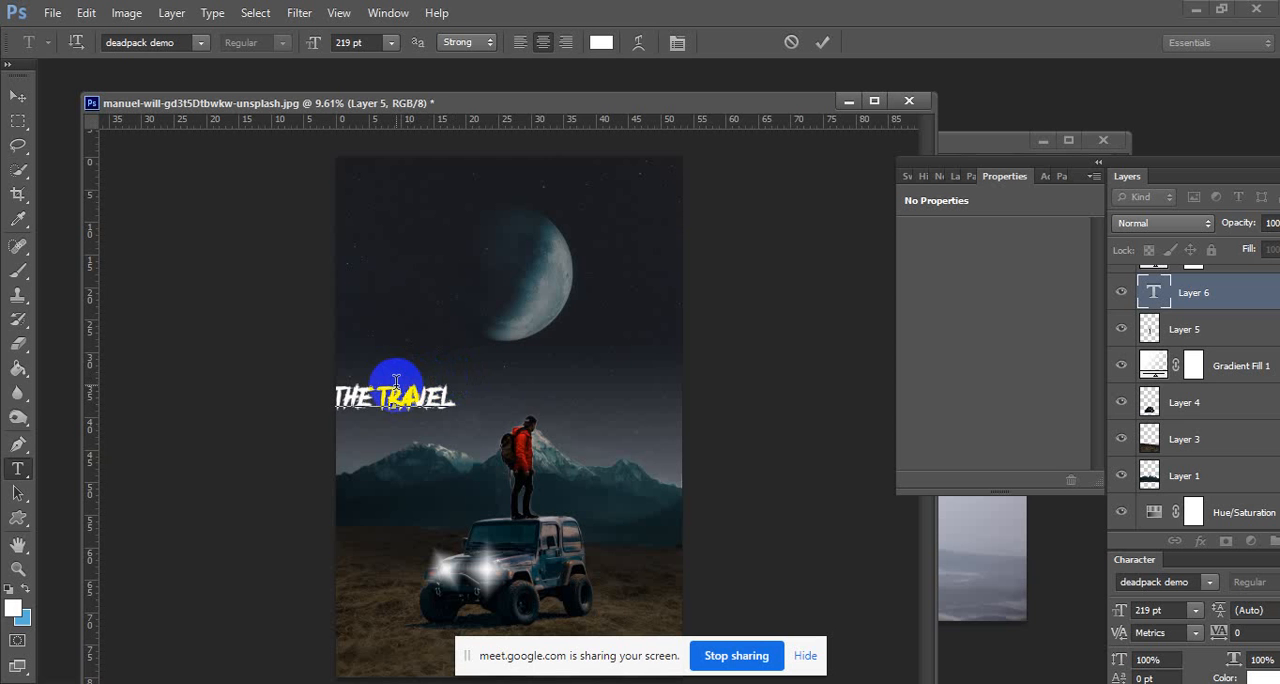
key("Return")
left_click_drag(434, 424, 314, 375)
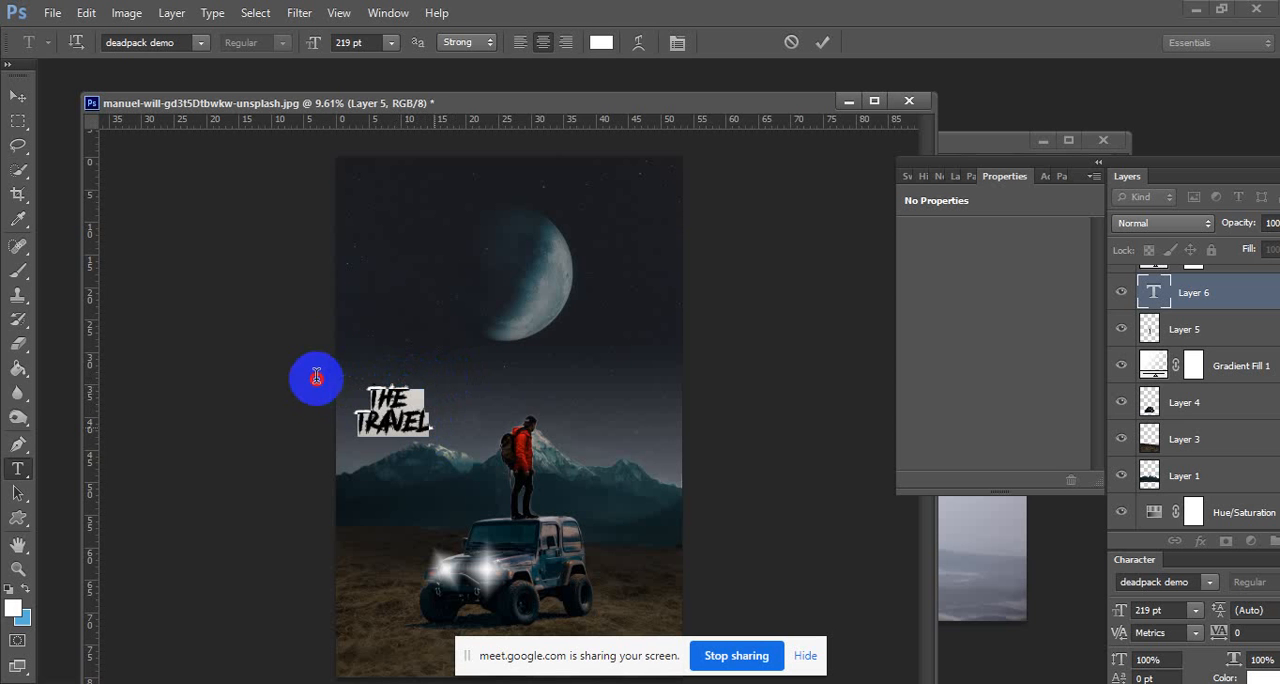
left_click(391, 43)
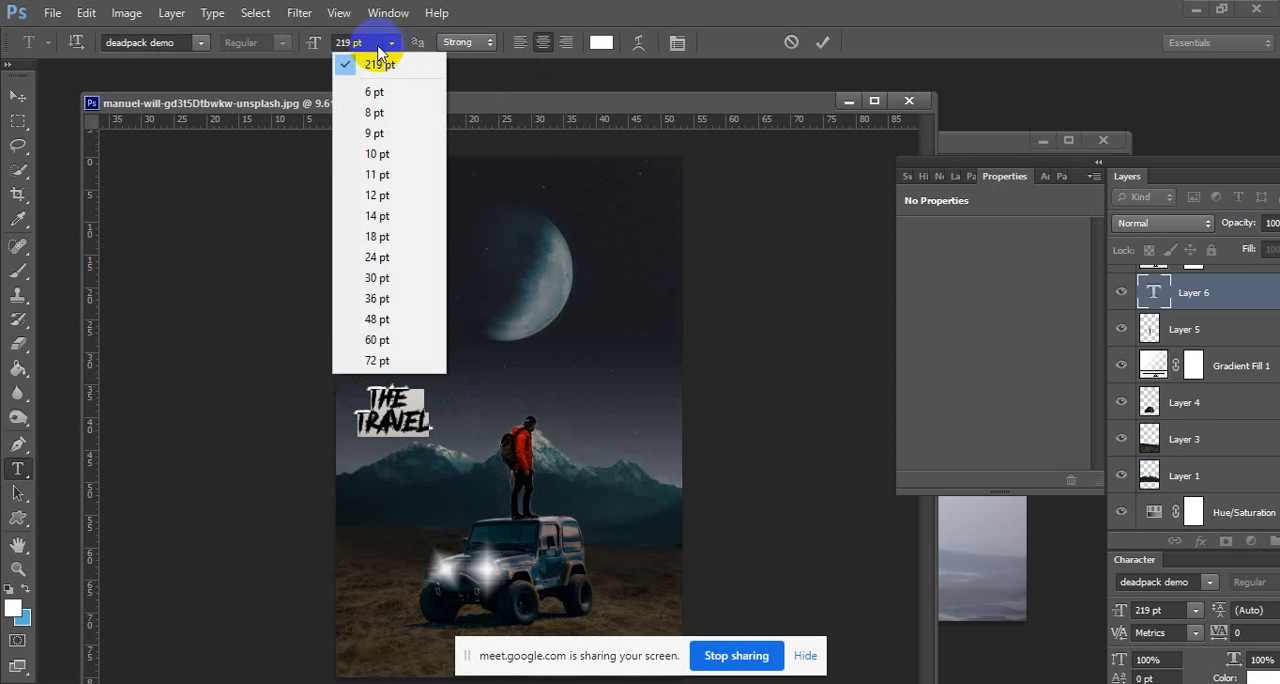
left_click(370, 43)
left_click(366, 44)
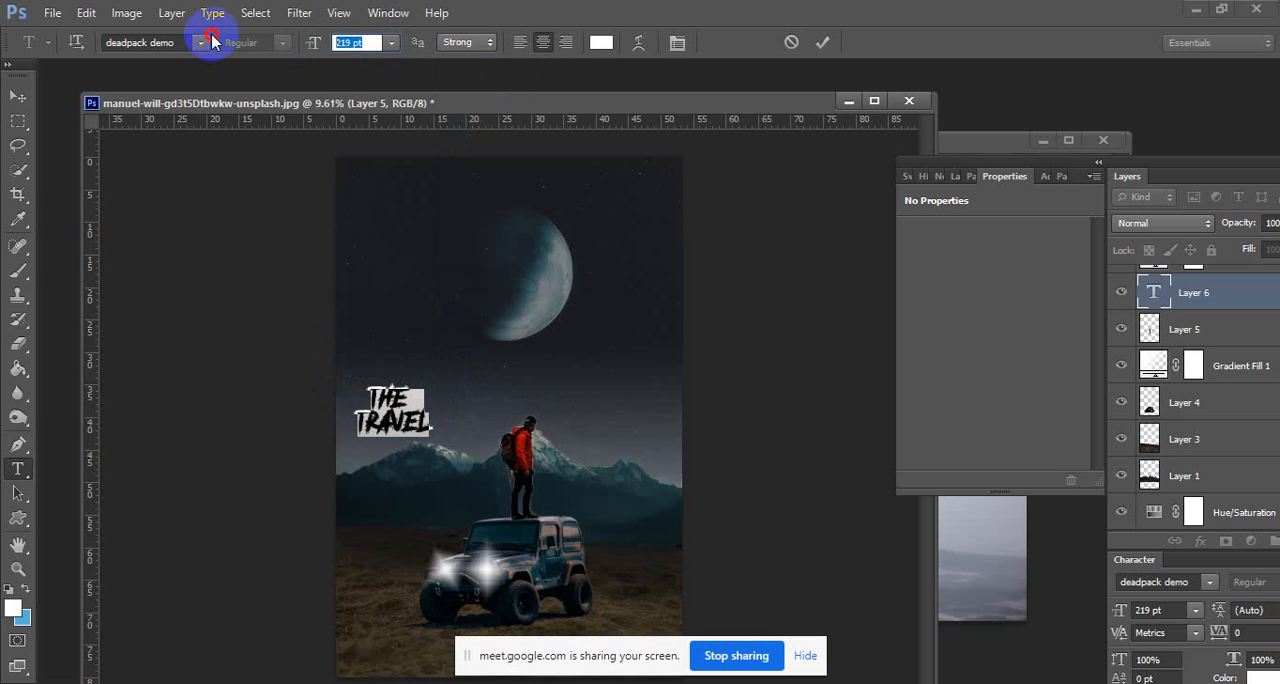
type("350")
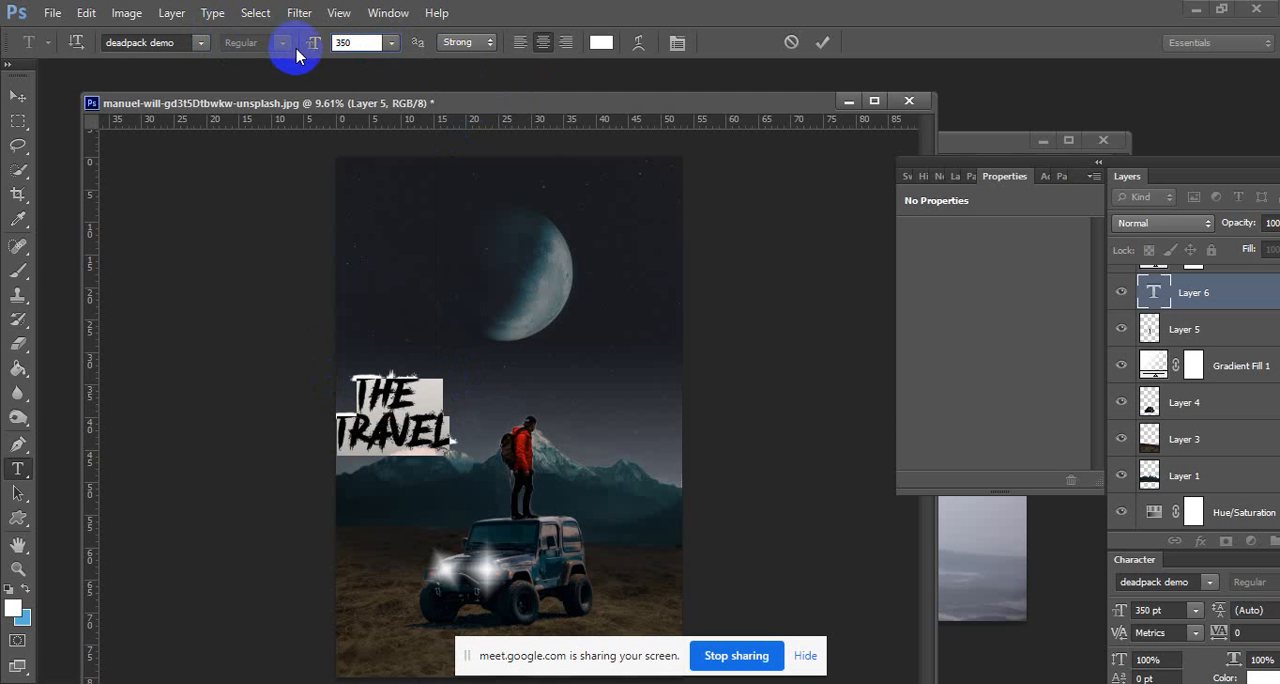
key("Return")
type("45")
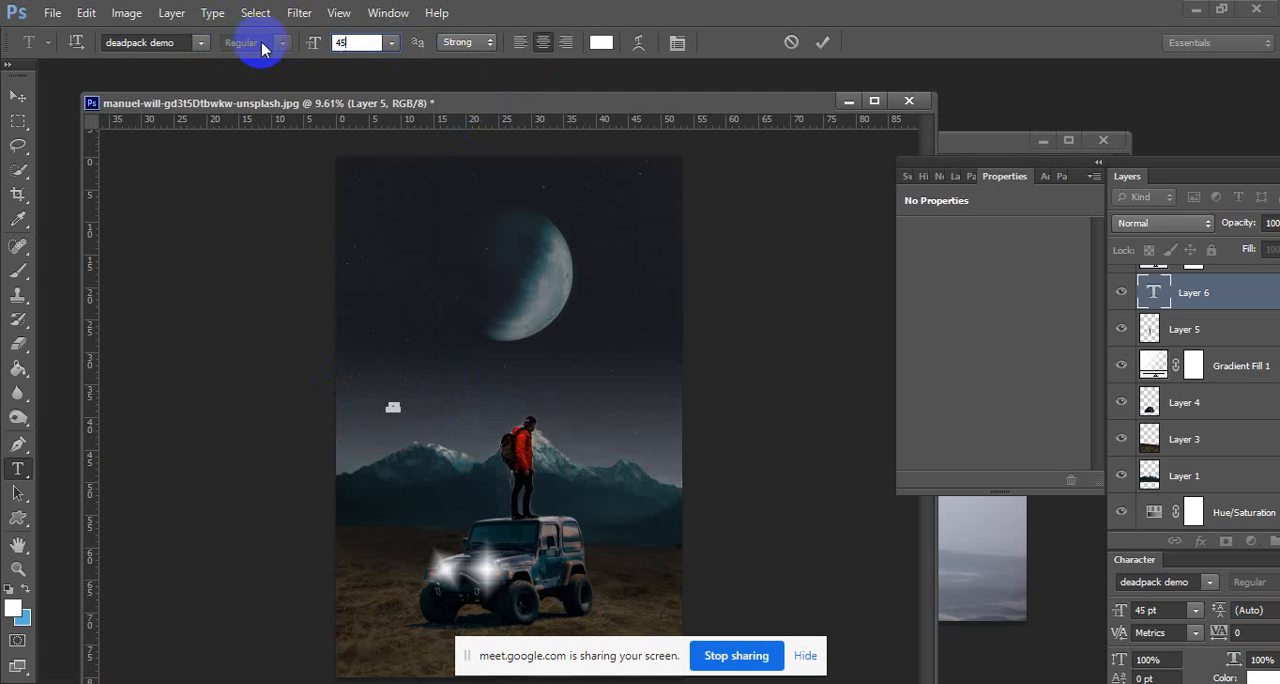
type("0")
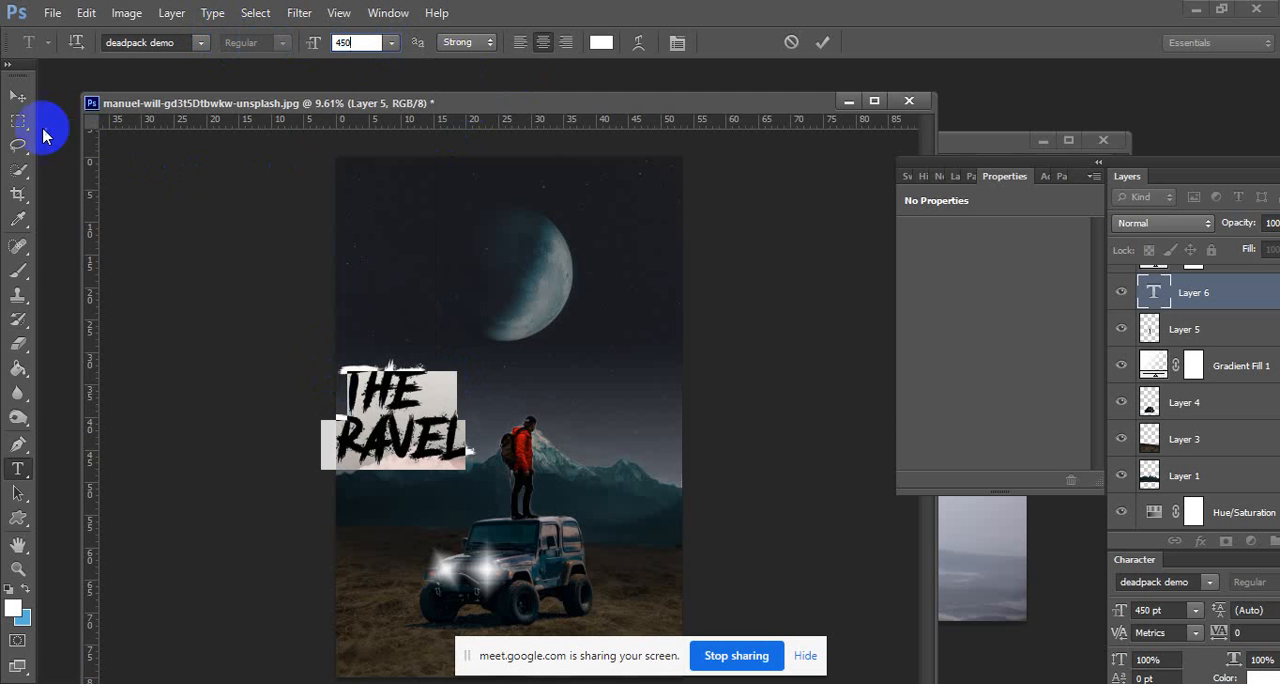
Move the two-line title to the middle of the composite, between the moon and the hiker, and hide its transform controls.
left_click(18, 97)
left_click(425, 413)
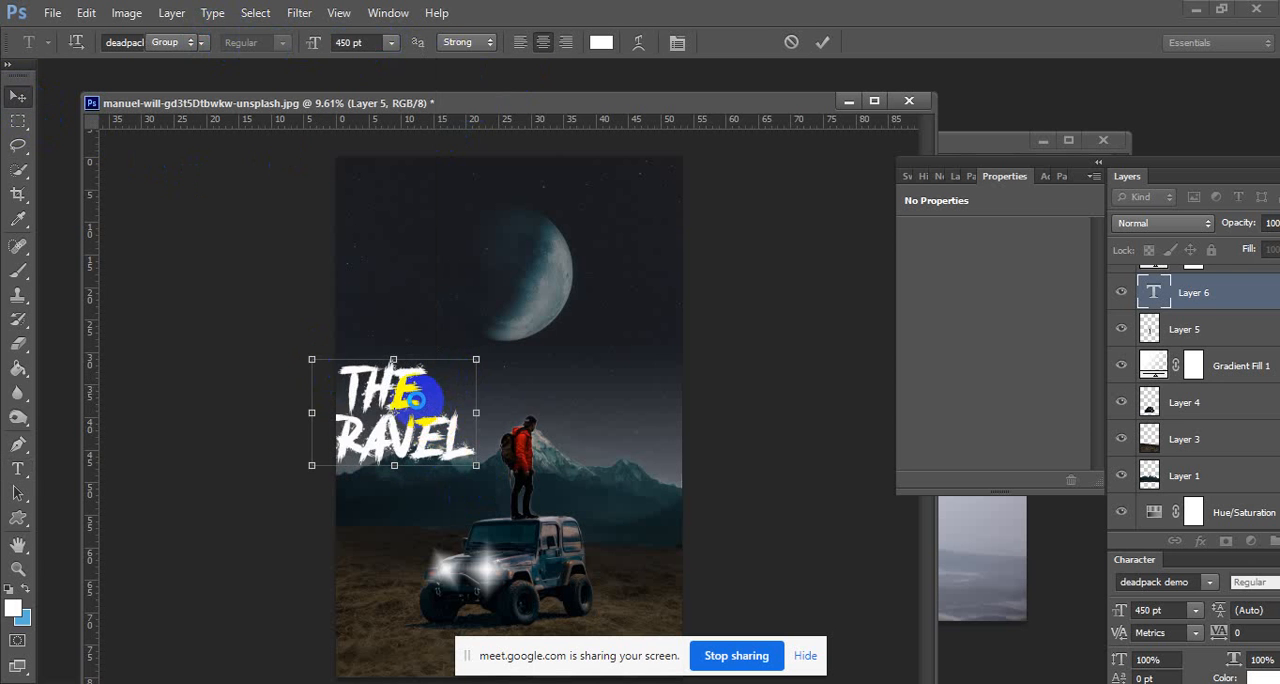
left_click_drag(417, 406, 537, 388)
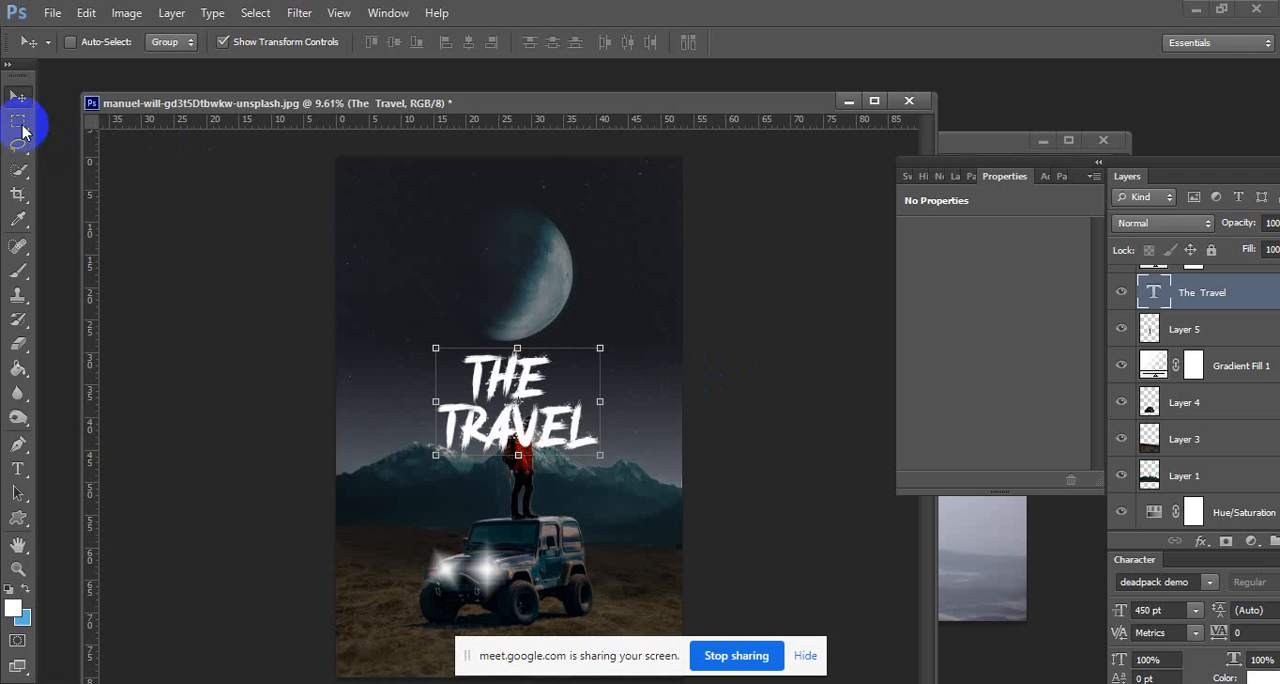
left_click(19, 122)
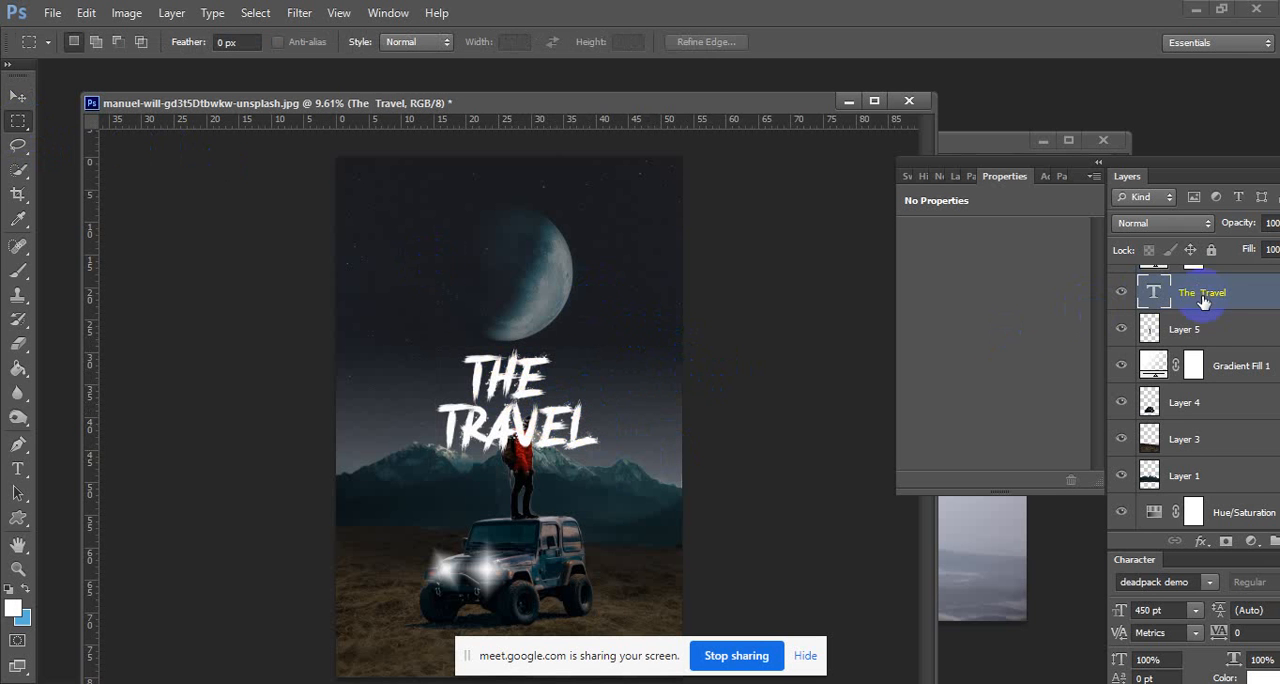
Reorder the The Travel text layer to sit between Layer 4 and Layer 3, behind the hiker and Jeep.
scroll(1204, 302, "down", 1)
scroll(1205, 302, "up", 1)
left_click_drag(1212, 297, 1215, 428)
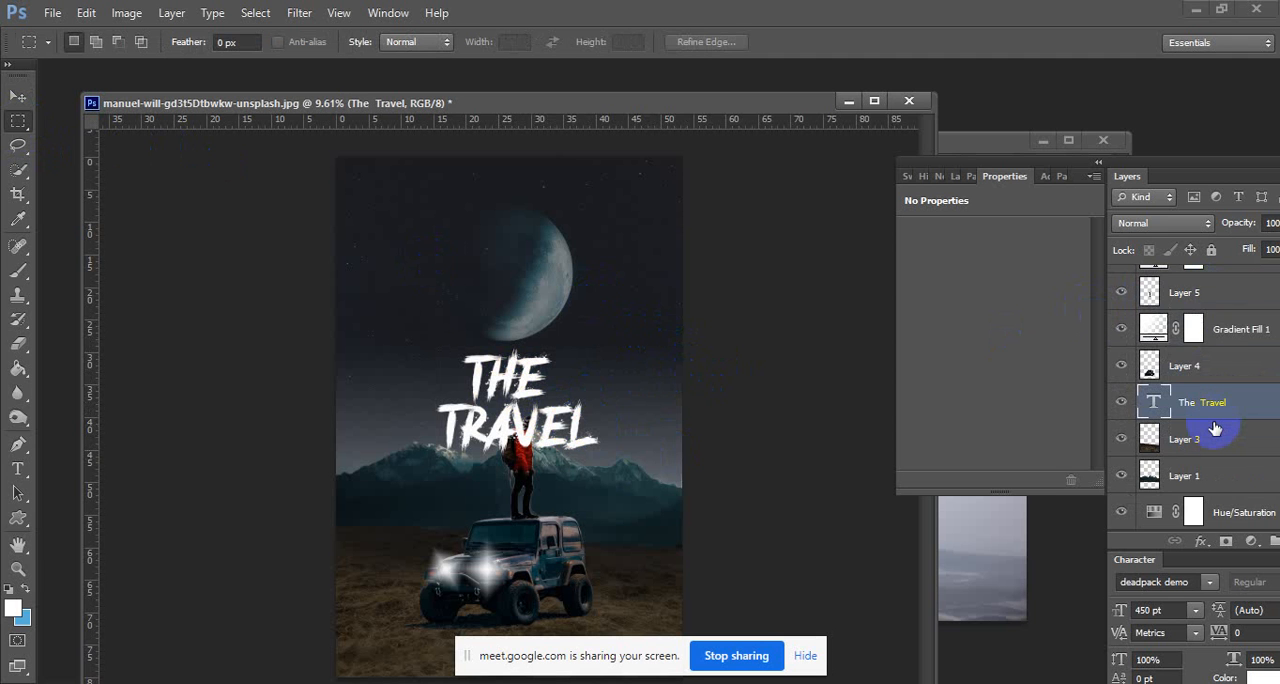
scroll(1215, 428, "down", 1)
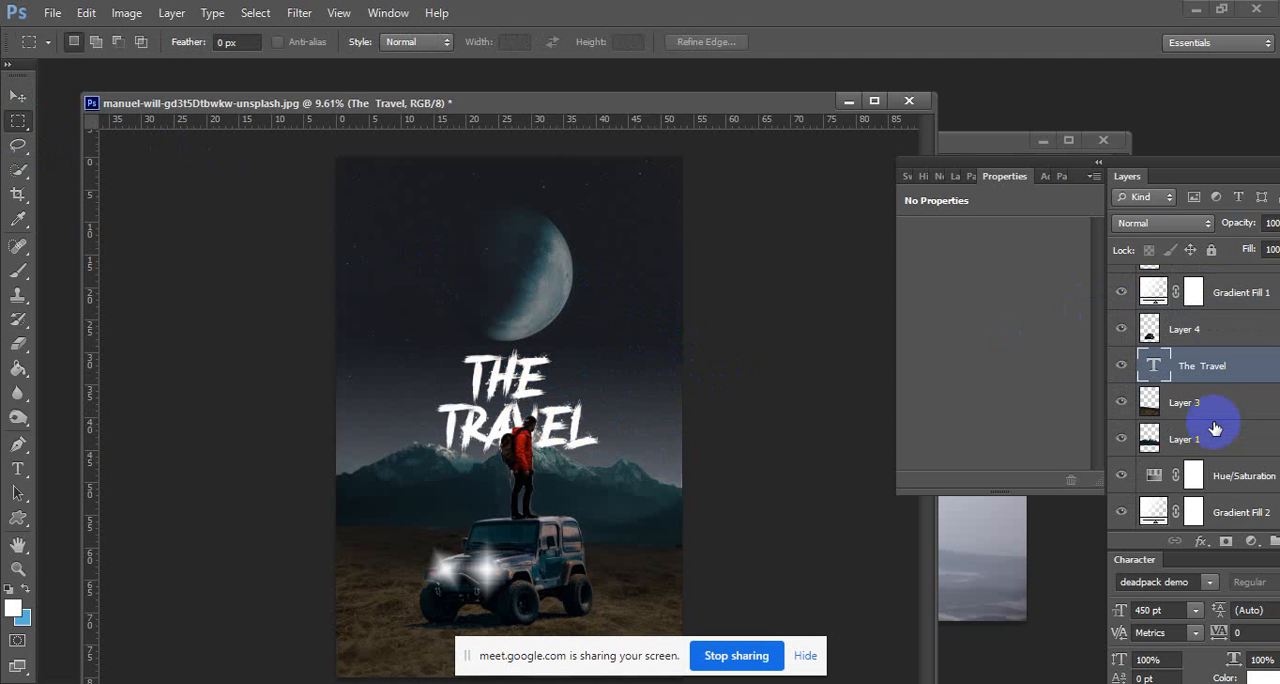
scroll(1215, 428, "up", 4)
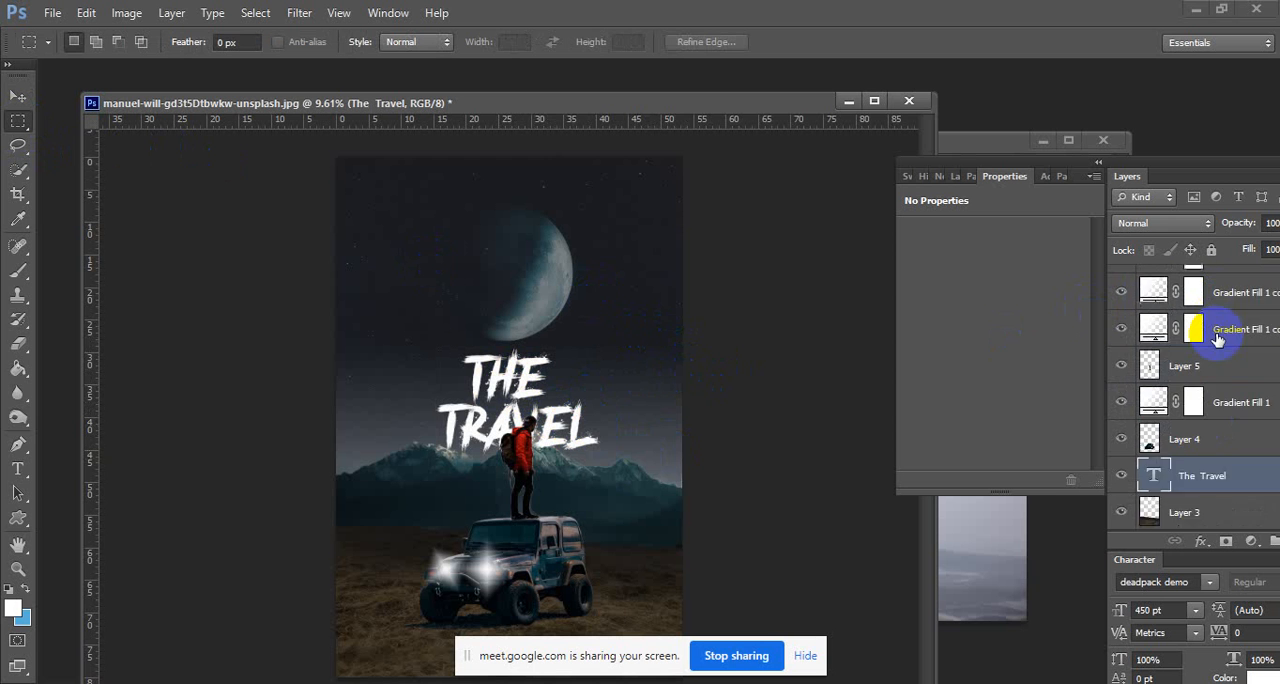
Nudge the moon on Layer 2 upward to leave more space above the title.
scroll(1218, 345, "down", 6)
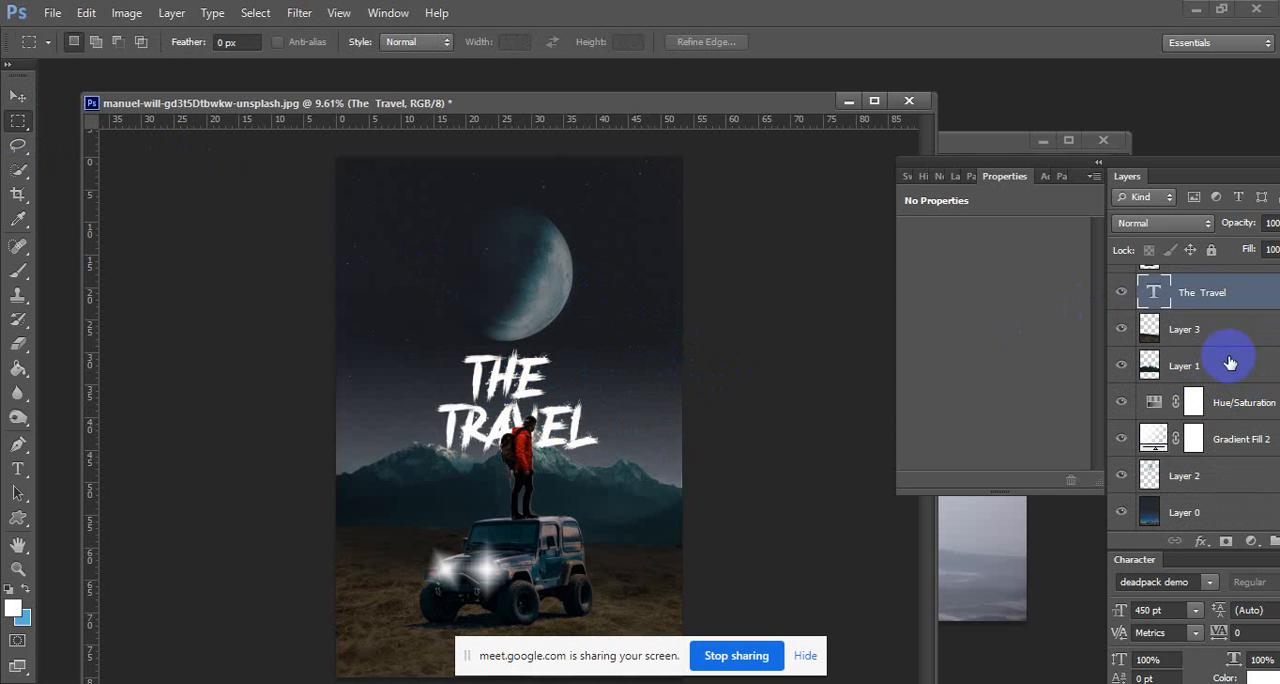
left_click(1221, 474)
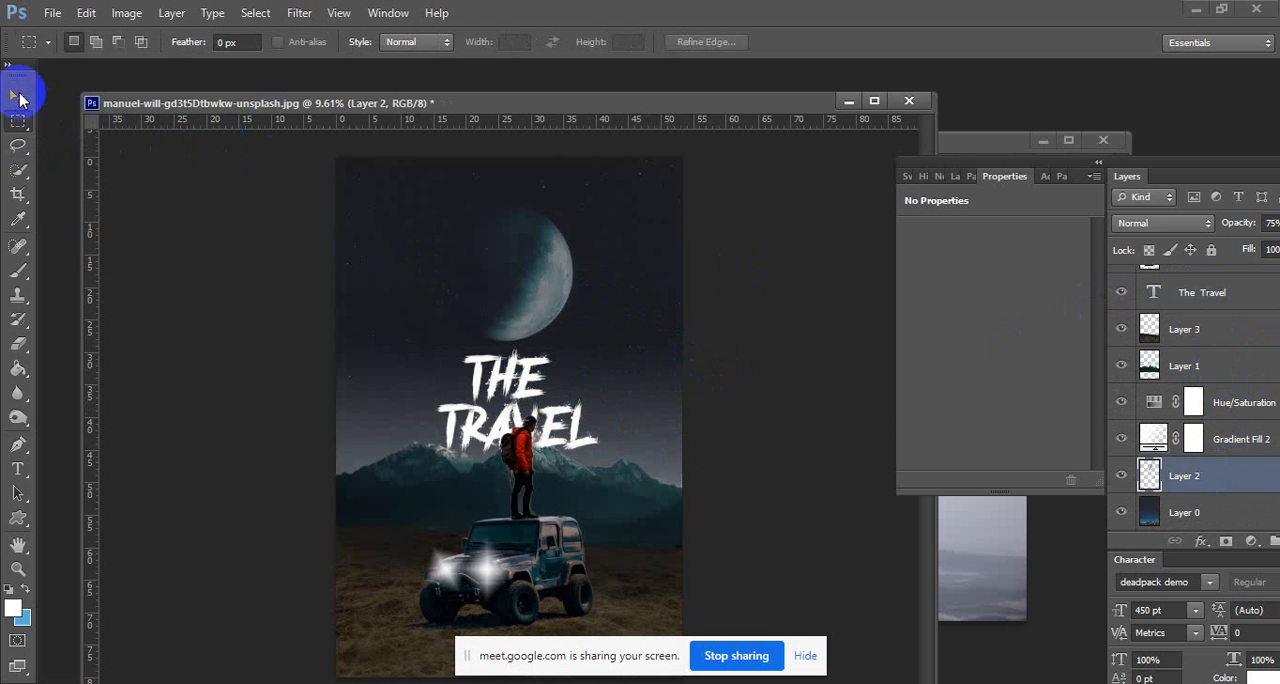
left_click(17, 96)
key("shift+Up")
key("shift+Up")
key("shift+Up")
key("shift+Up")
key("shift+Up")
key("shift+Up")
key("shift+Up")
key("shift+Up")
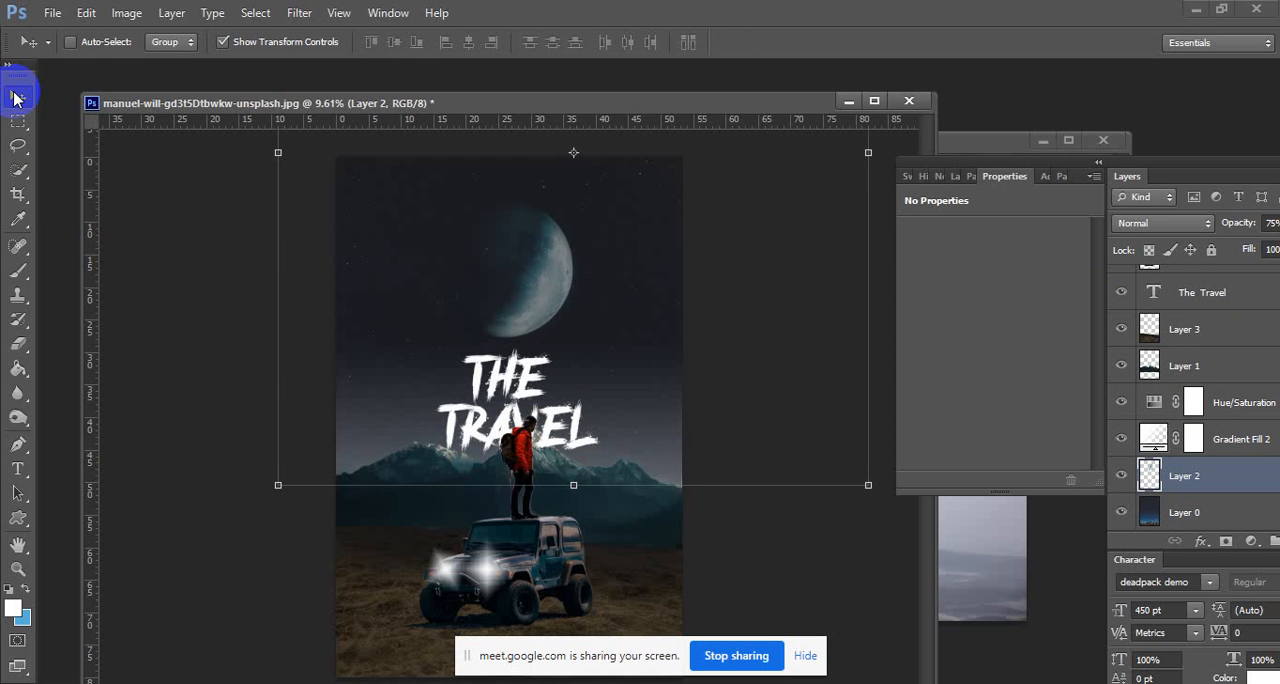
key("shift+Up")
key("shift+Up")
key("shift+Up")
key("shift+Up")
key("shift+Up")
key("shift+Up")
key("shift+Up")
key("shift+Up")
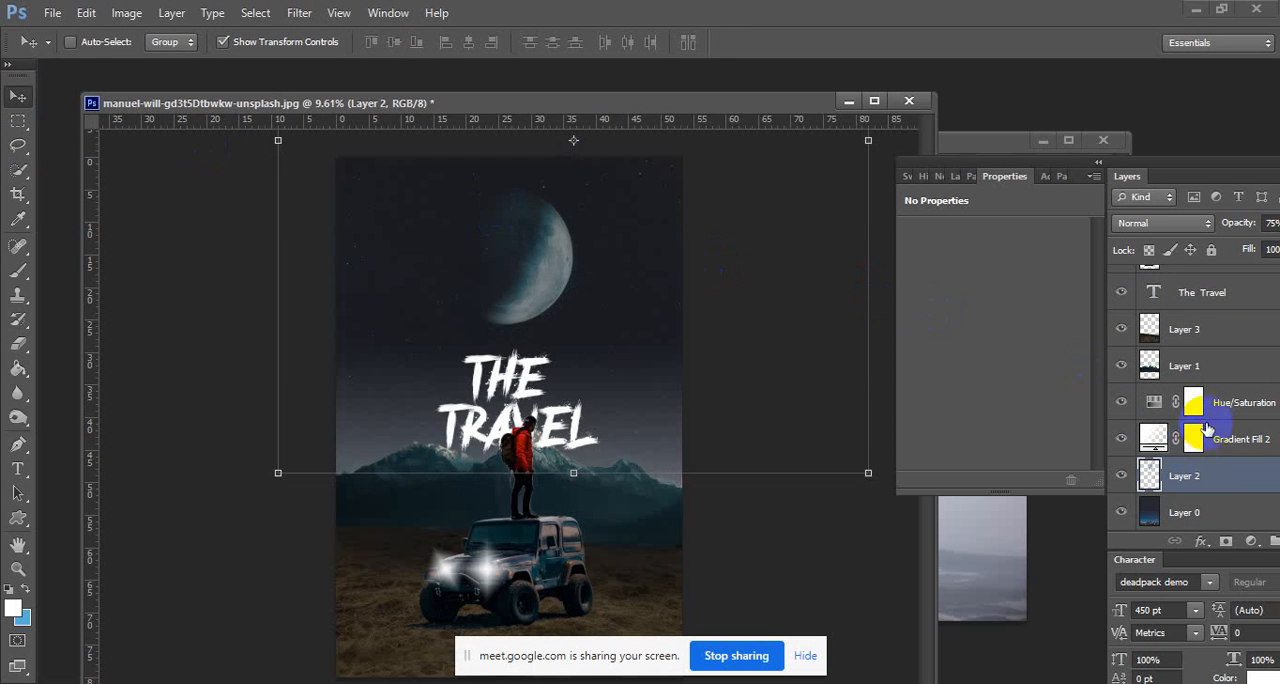
Enlarge the The Travel title to about 116% of its size and position it just above the mountains, behind the hiker.
scroll(1190, 430, "up", 3)
scroll(1210, 412, "down", 3)
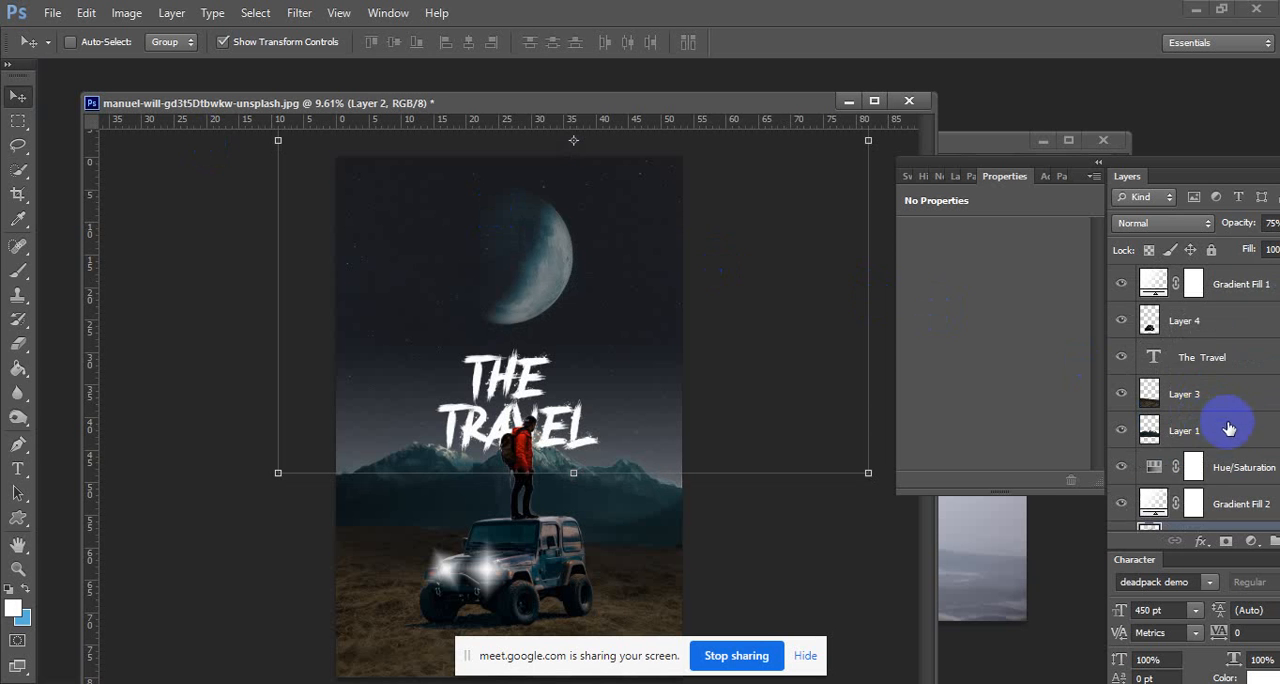
left_click(1230, 357)
left_click_drag(612, 351, 616, 349)
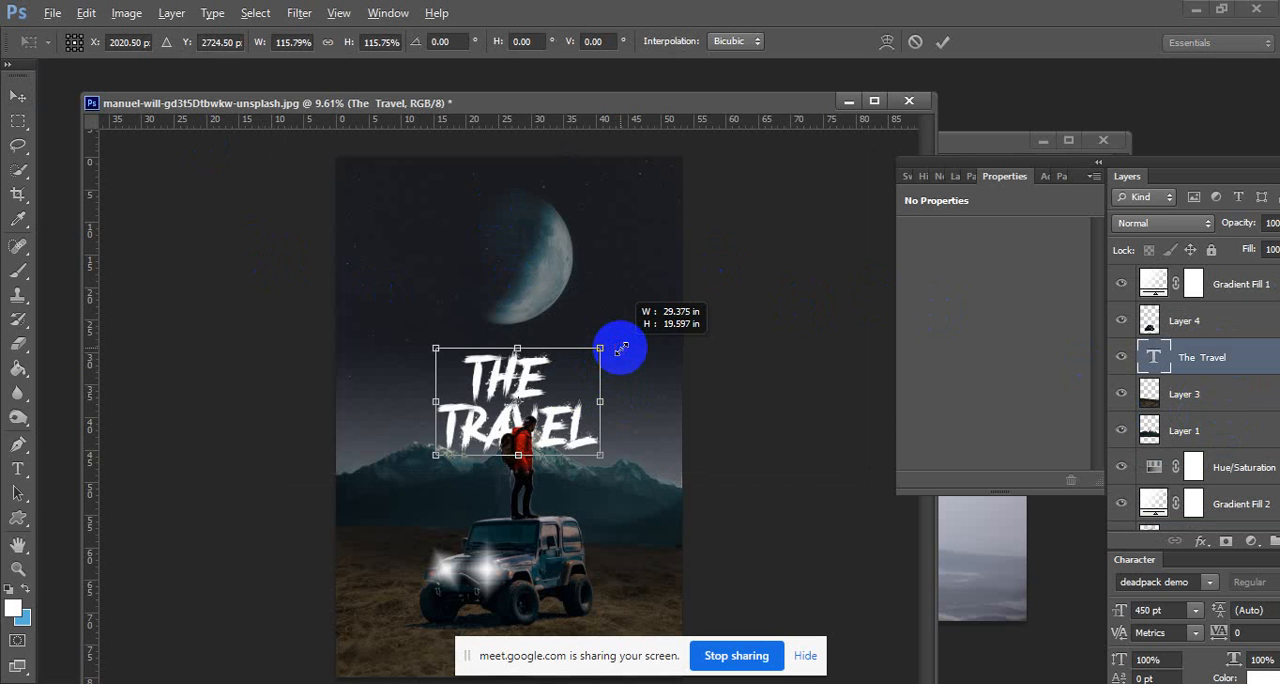
left_click_drag(650, 347, 649, 346)
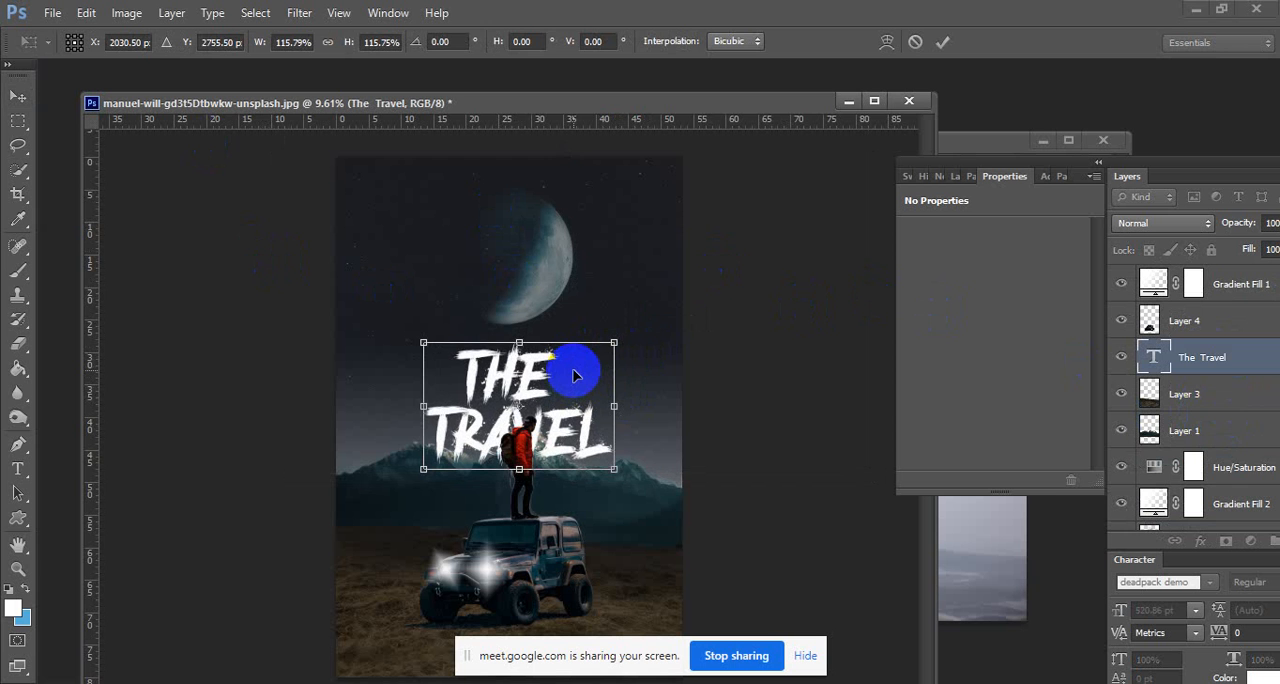
key("Return")
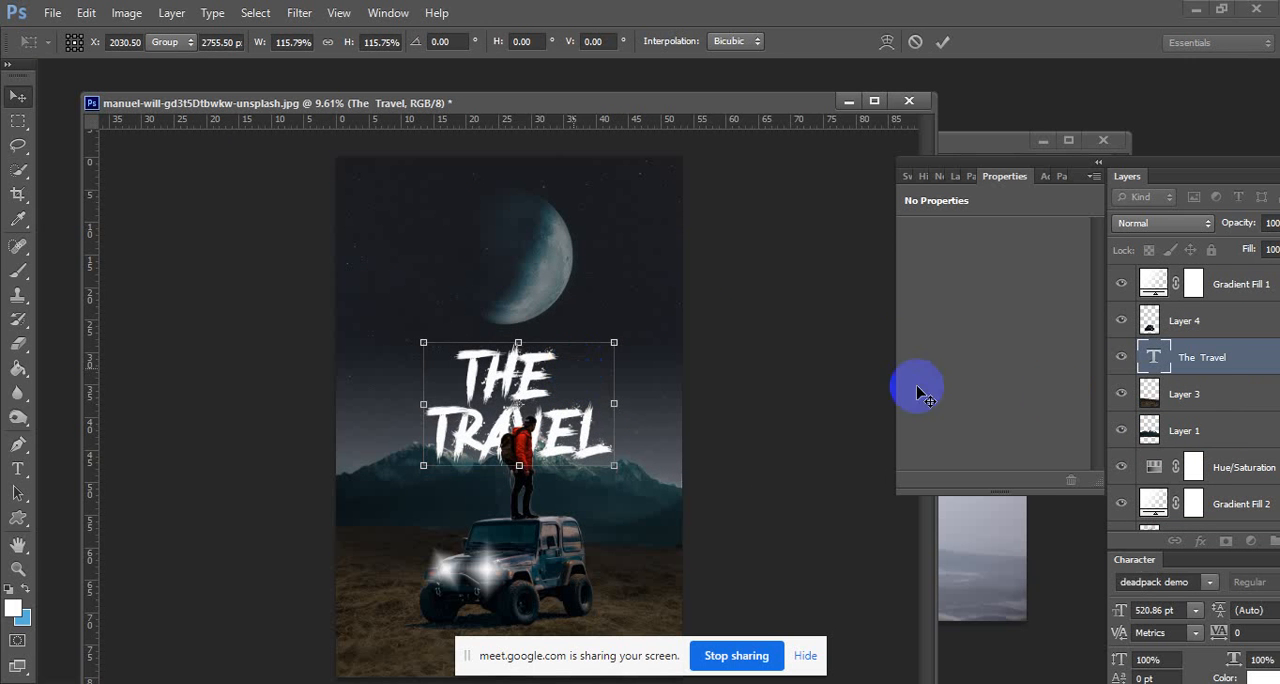
Reorder the The Travel text layer to sit directly below Layer 1, behind the mountains, and hide its transform controls.
left_click_drag(1213, 361, 1215, 450)
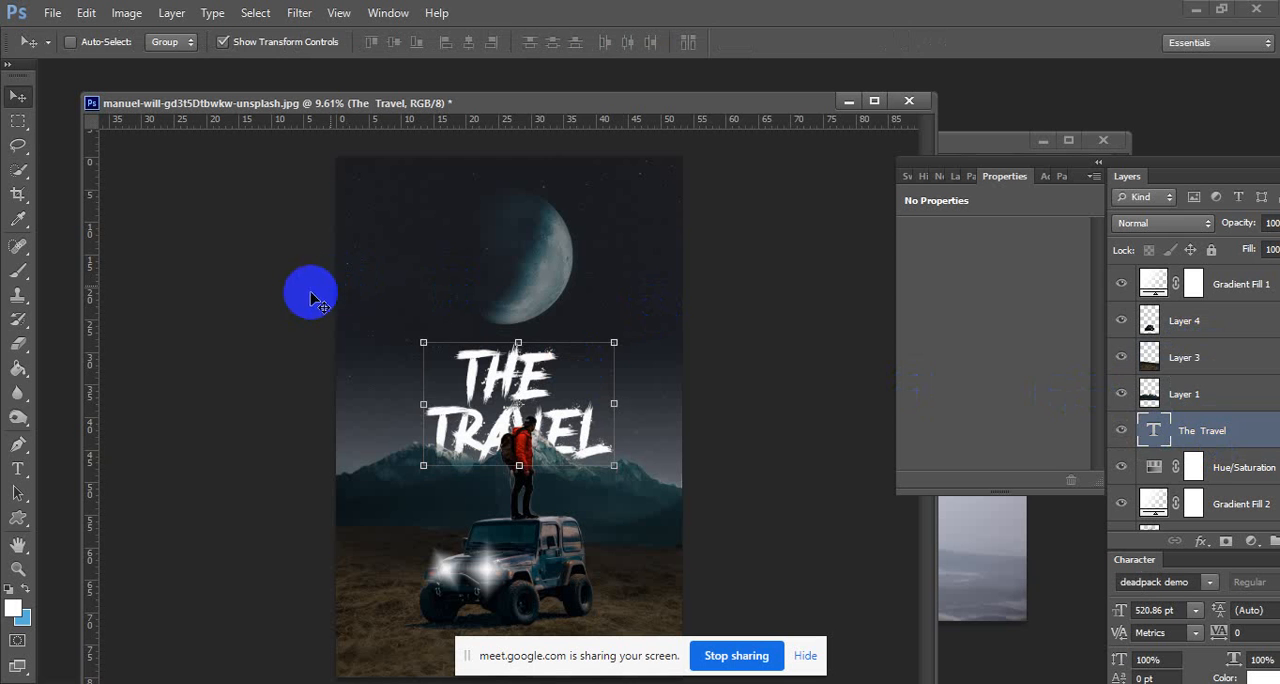
left_click(18, 121)
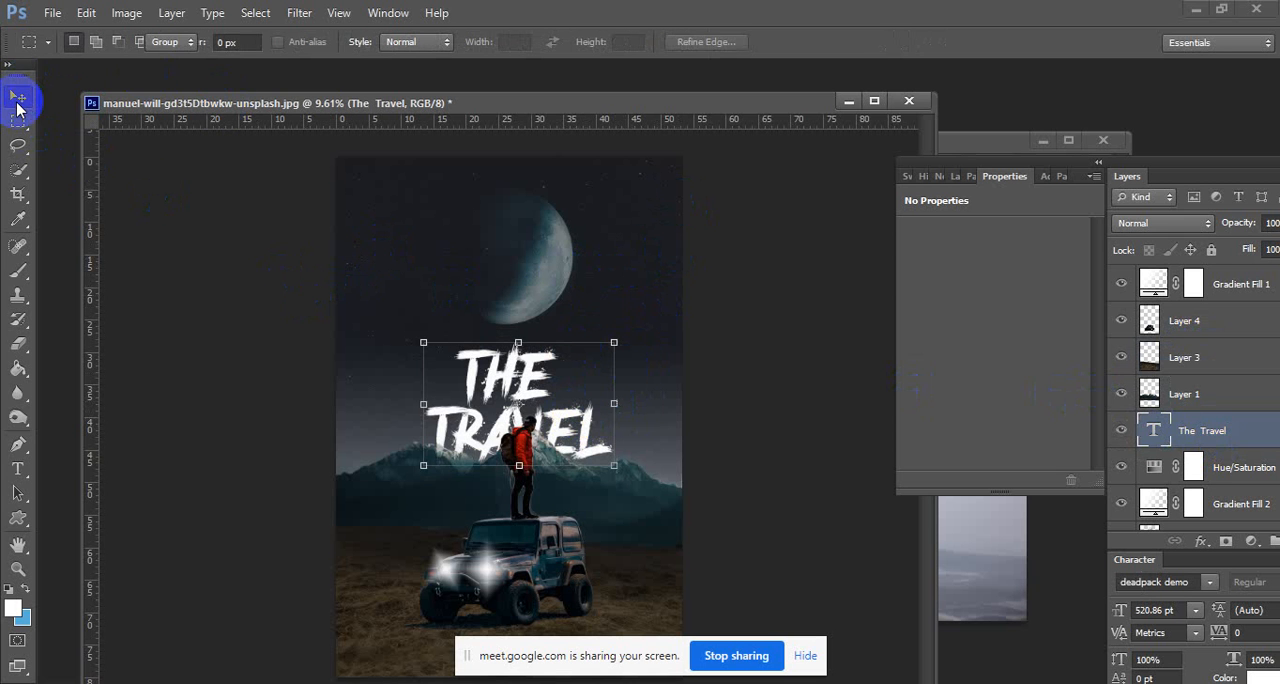
Nudge the title slightly right and upward so it sits between the moon and the mountain peaks, and hide its transform controls.
left_click(17, 97)
key("shift+Right")
key("shift+Right")
key("shift+Right")
key("shift+Right")
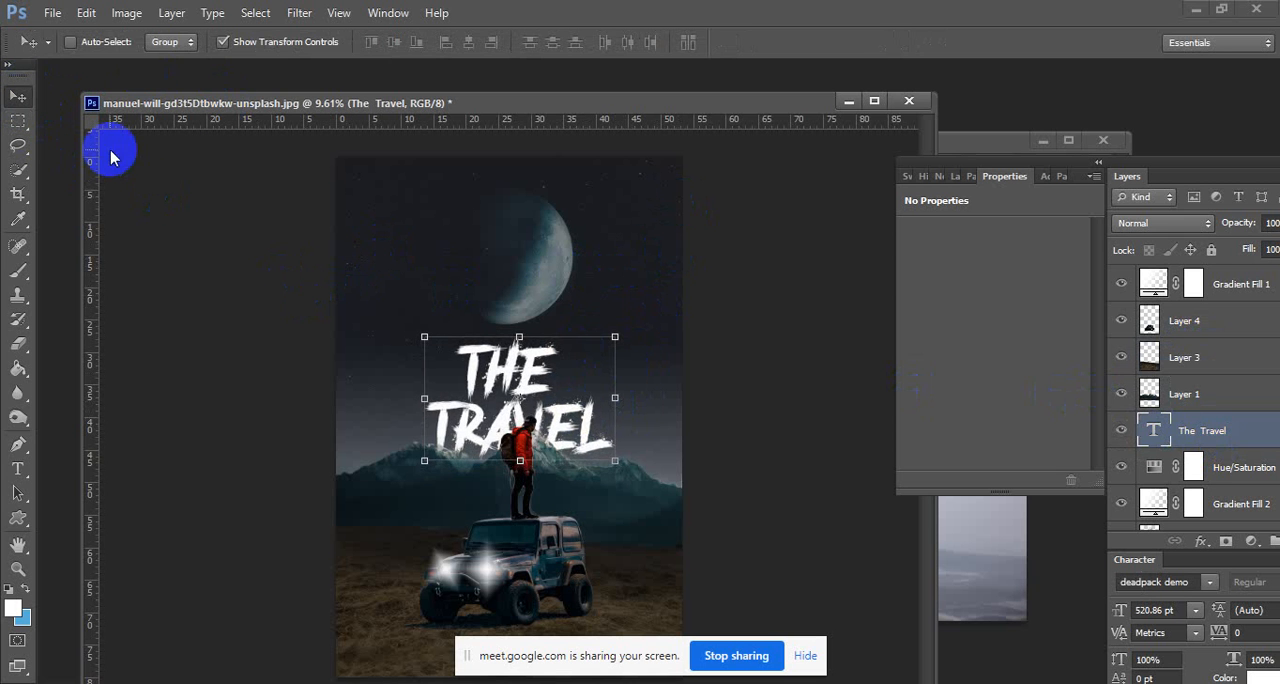
key("shift+Down")
key("shift+Down")
key("shift+Down")
key("shift+Down")
key("shift+Down")
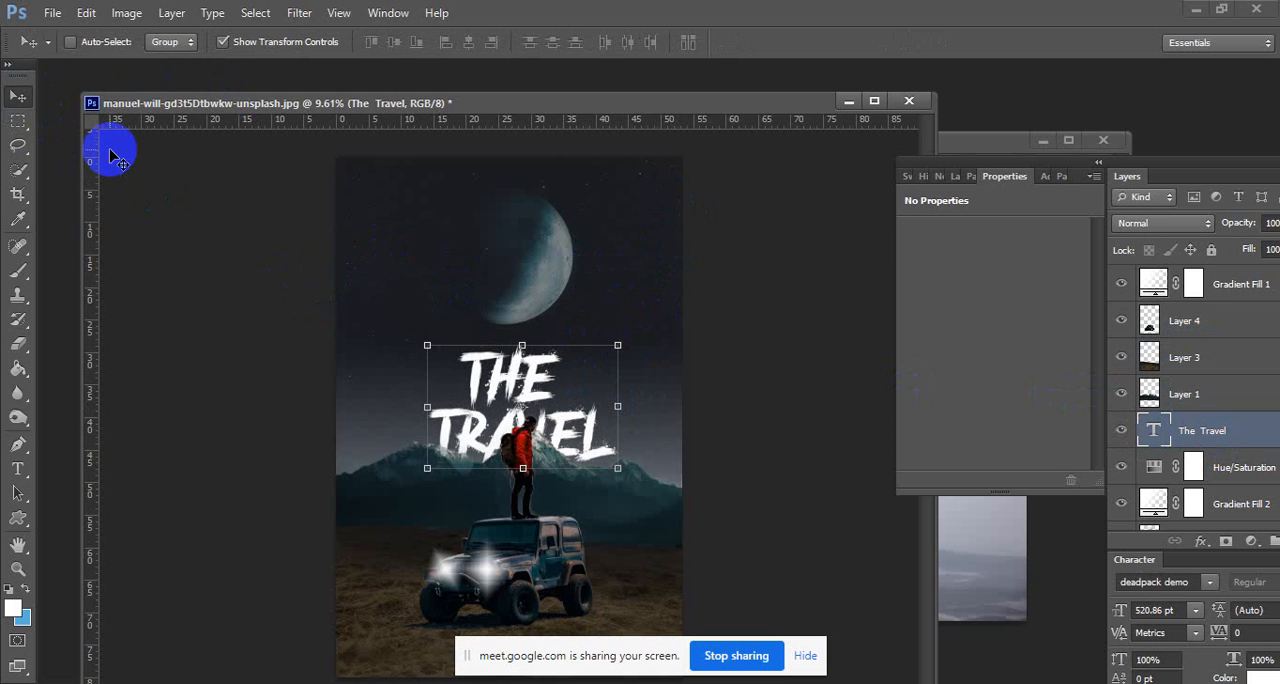
key("shift+Up")
key("shift+Up")
key("shift+Up")
key("shift+Right")
key("shift+Up")
key("shift+Up")
key("shift+Up")
key("shift+Up")
key("shift+Up")
key("shift+Up")
key("shift+Up")
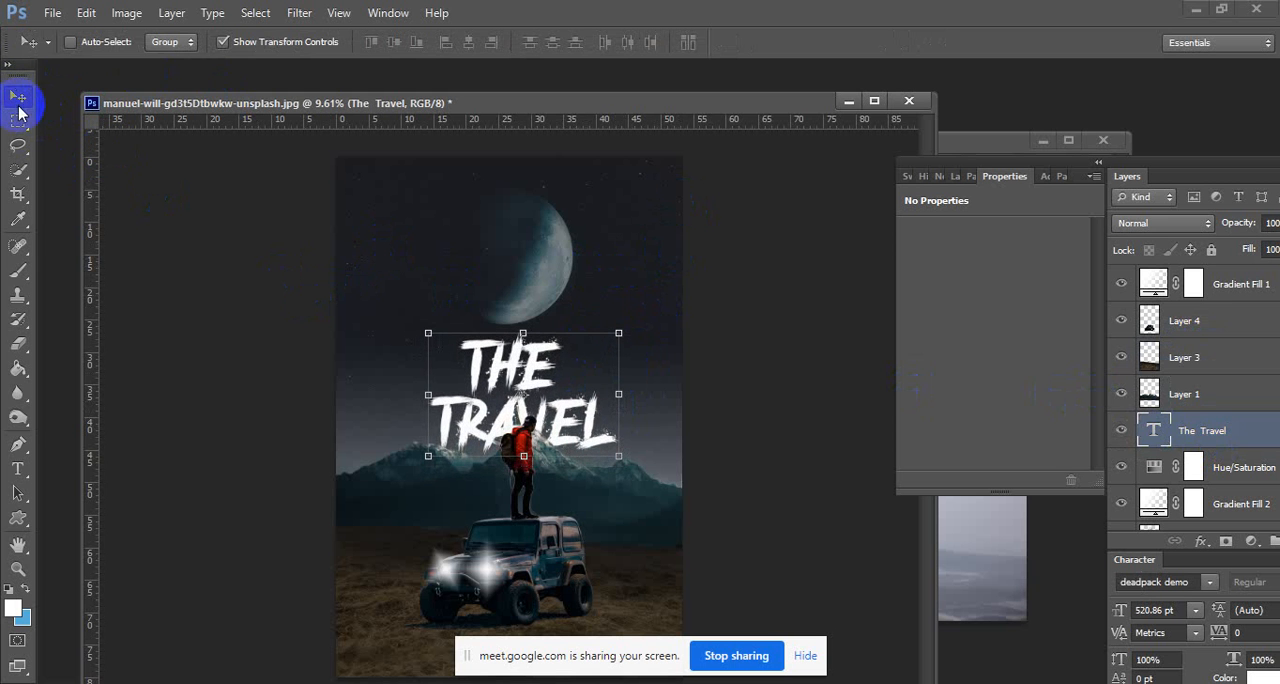
left_click(18, 117)
key("ctrl+minus")
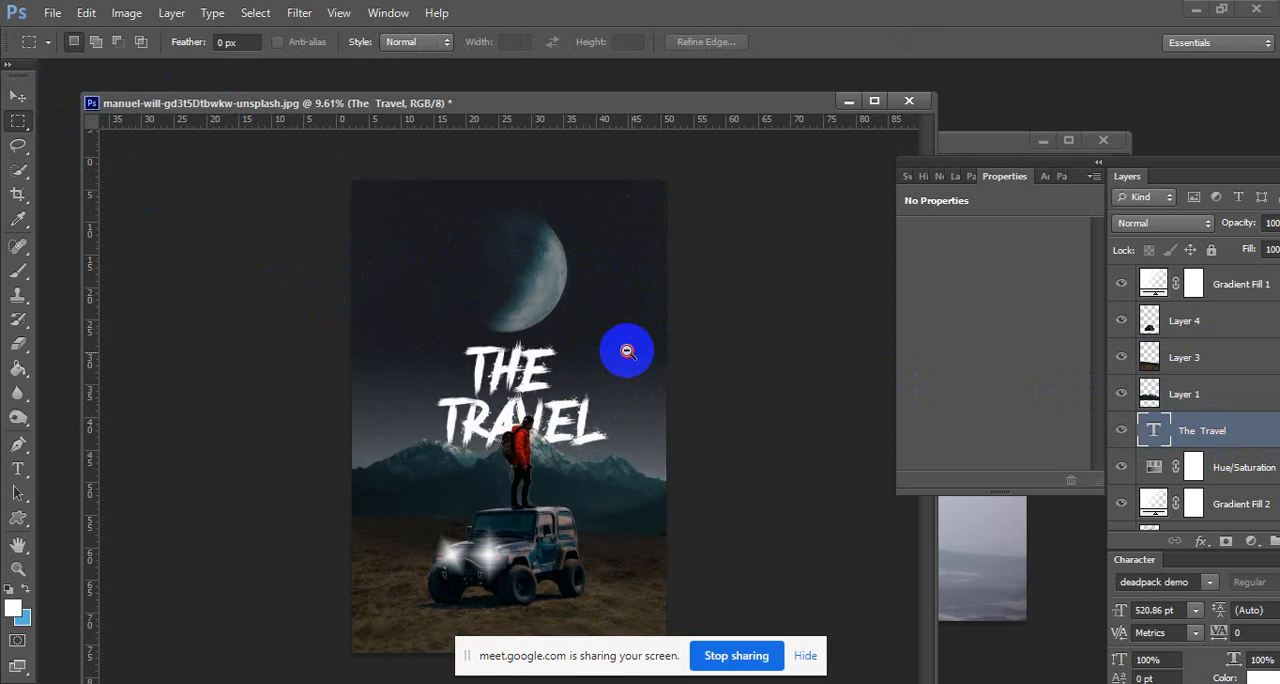
left_click(18, 468)
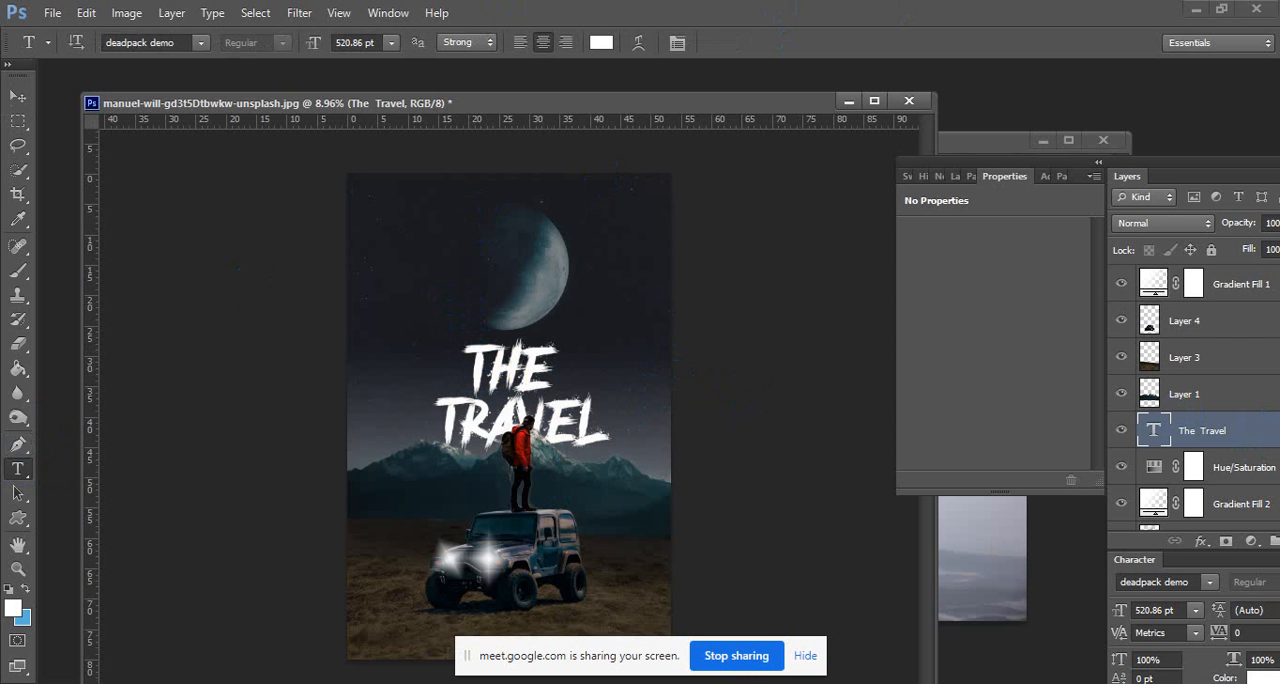
Switch to the browser and Skype to check the Meet call and the class group chat, and return to Photoshop.
mouse_move(712, 683)
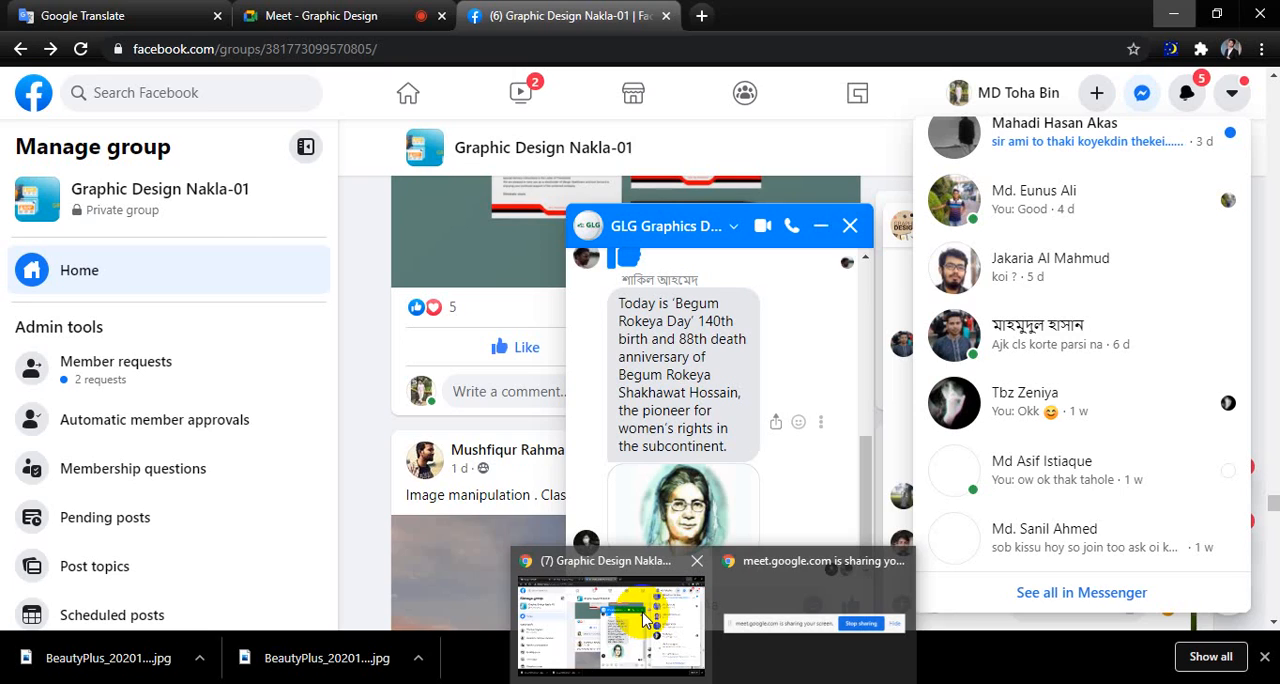
left_click(645, 620)
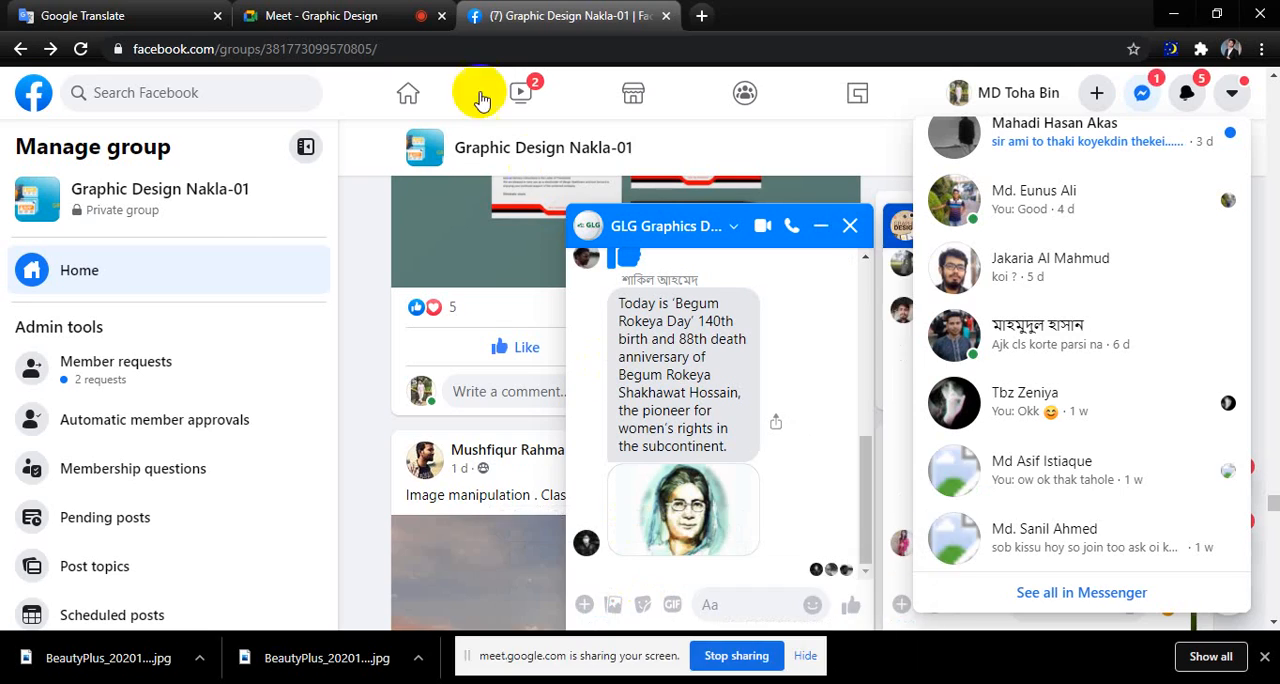
left_click(343, 12)
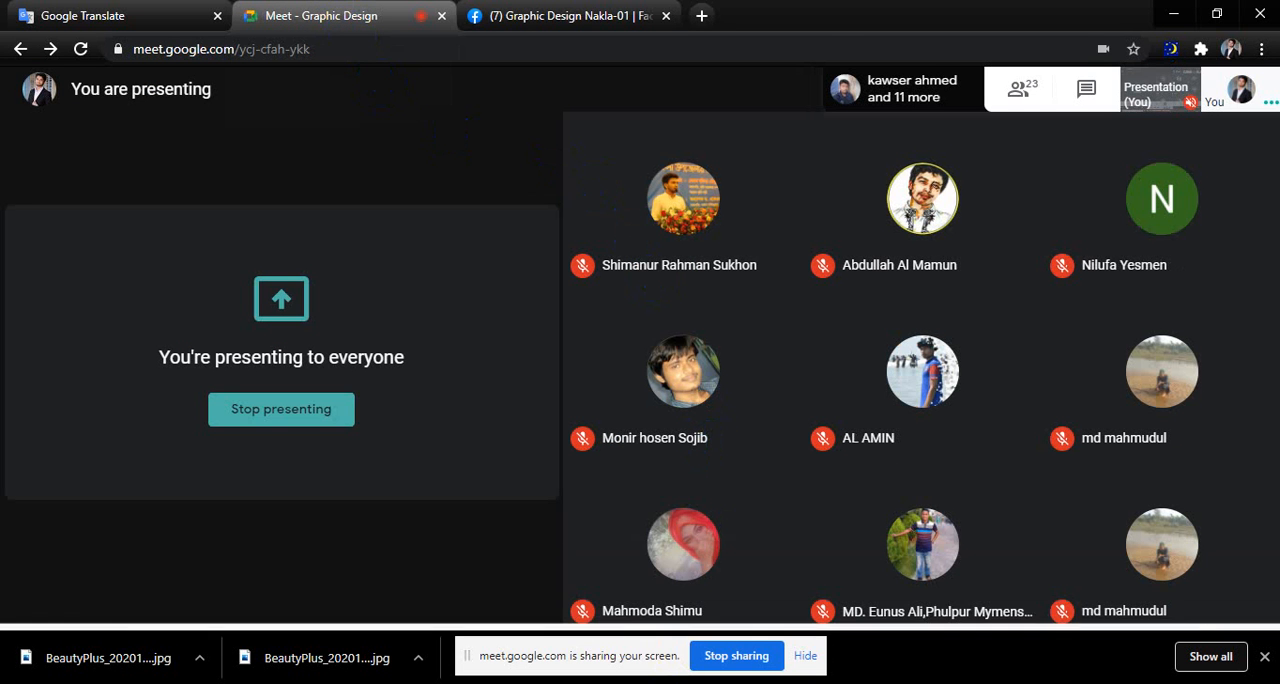
mouse_move(667, 683)
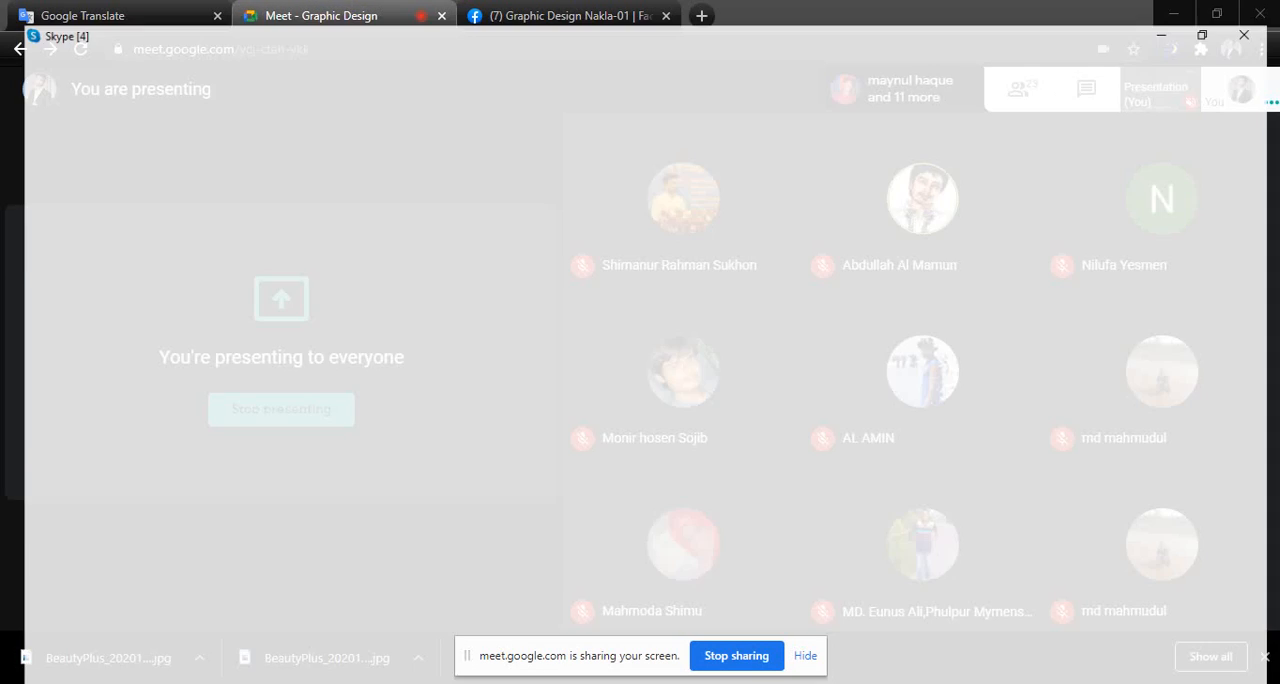
left_click(667, 625)
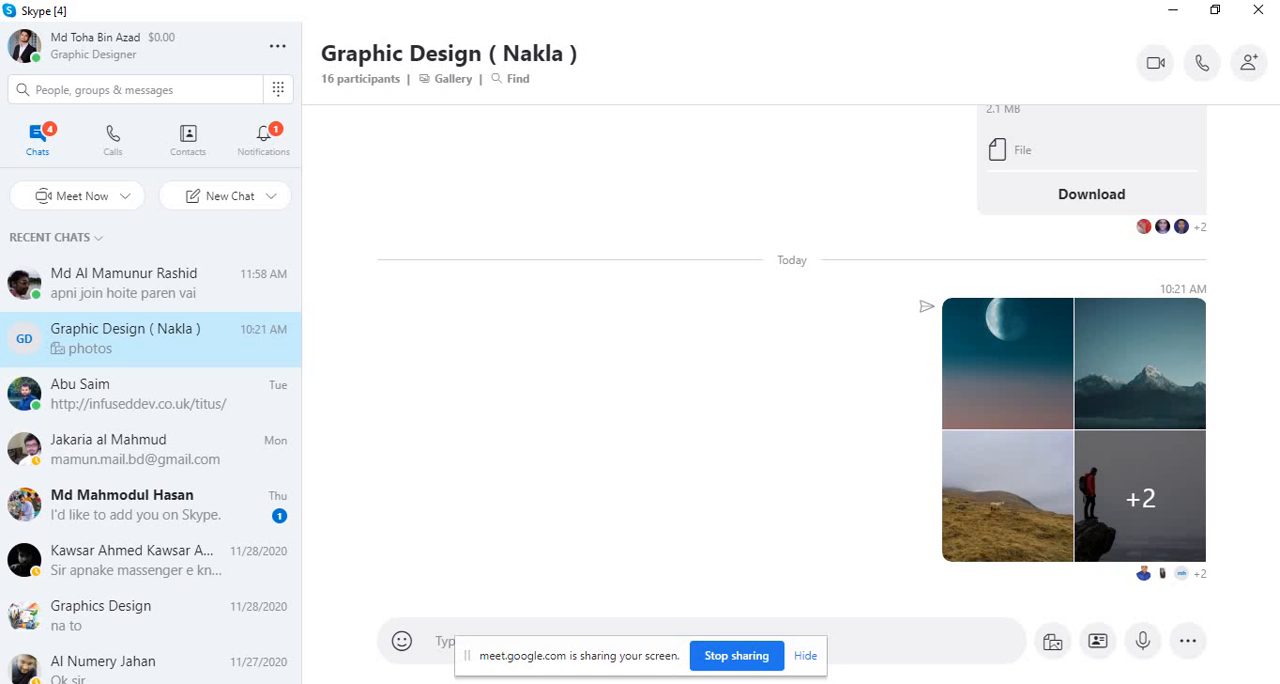
left_click(1170, 13)
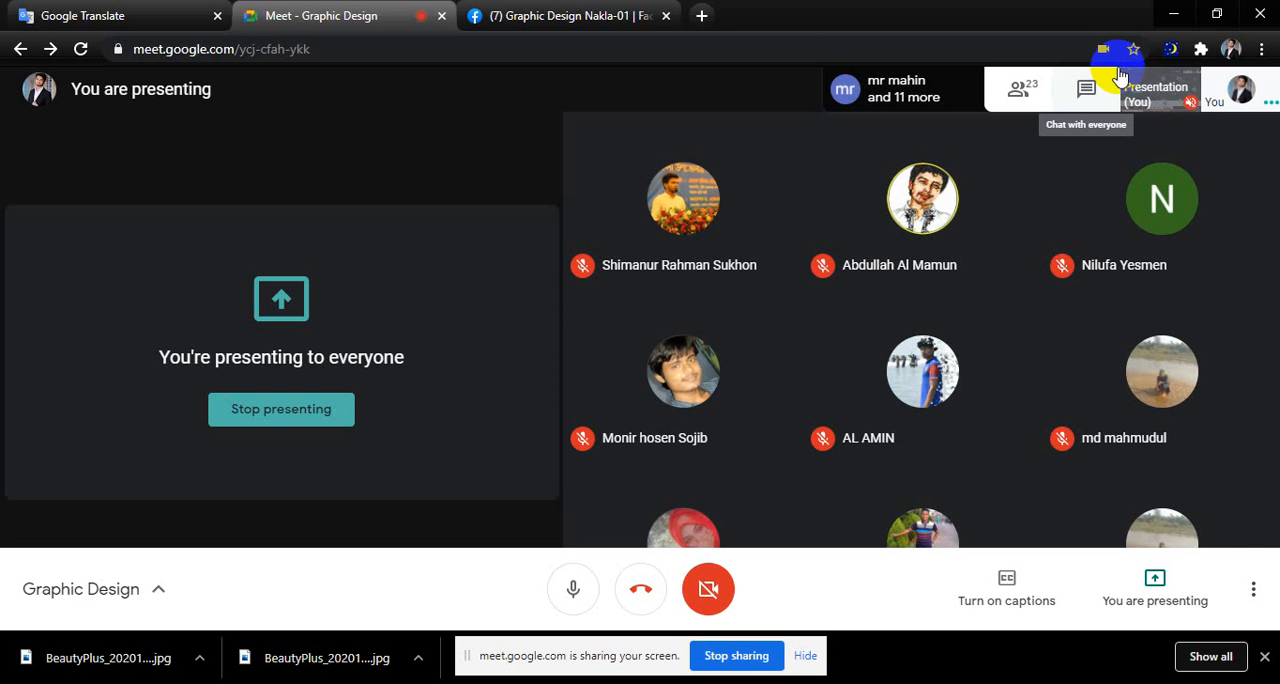
left_click(1174, 13)
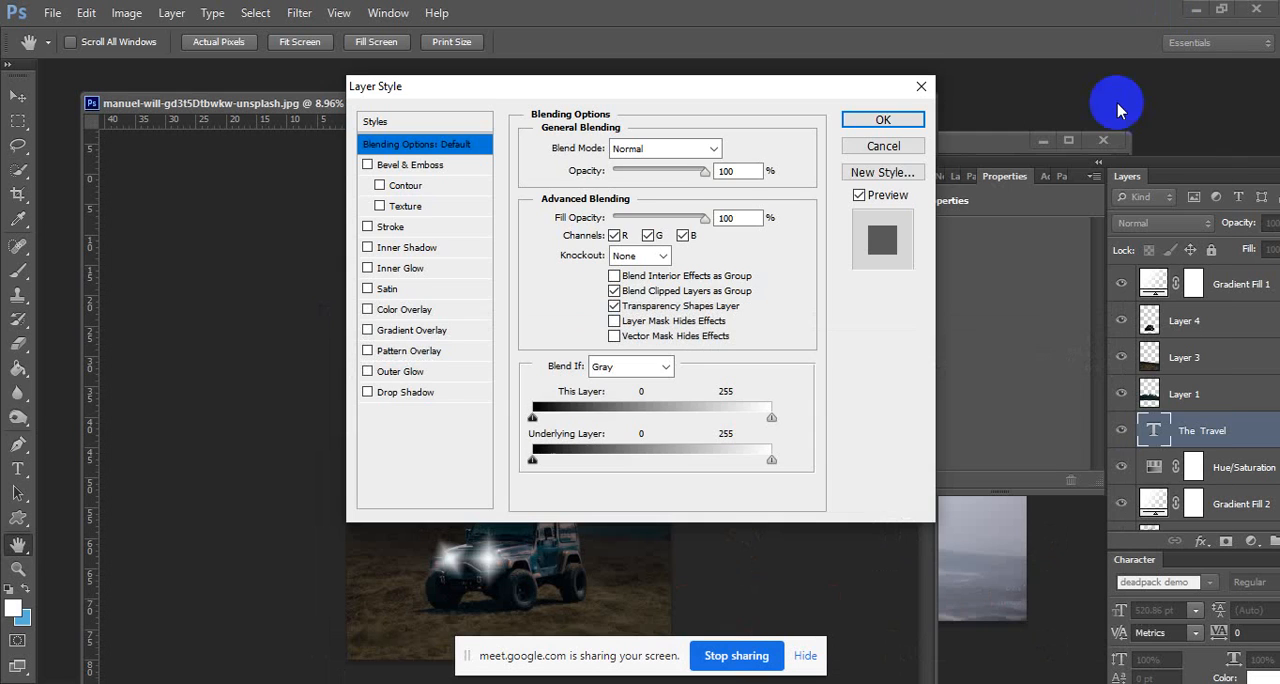
Add a Gradient Overlay to the The Travel layer, try several preset gradients and choose Foreground to Background.
left_click_drag(502, 91, 952, 189)
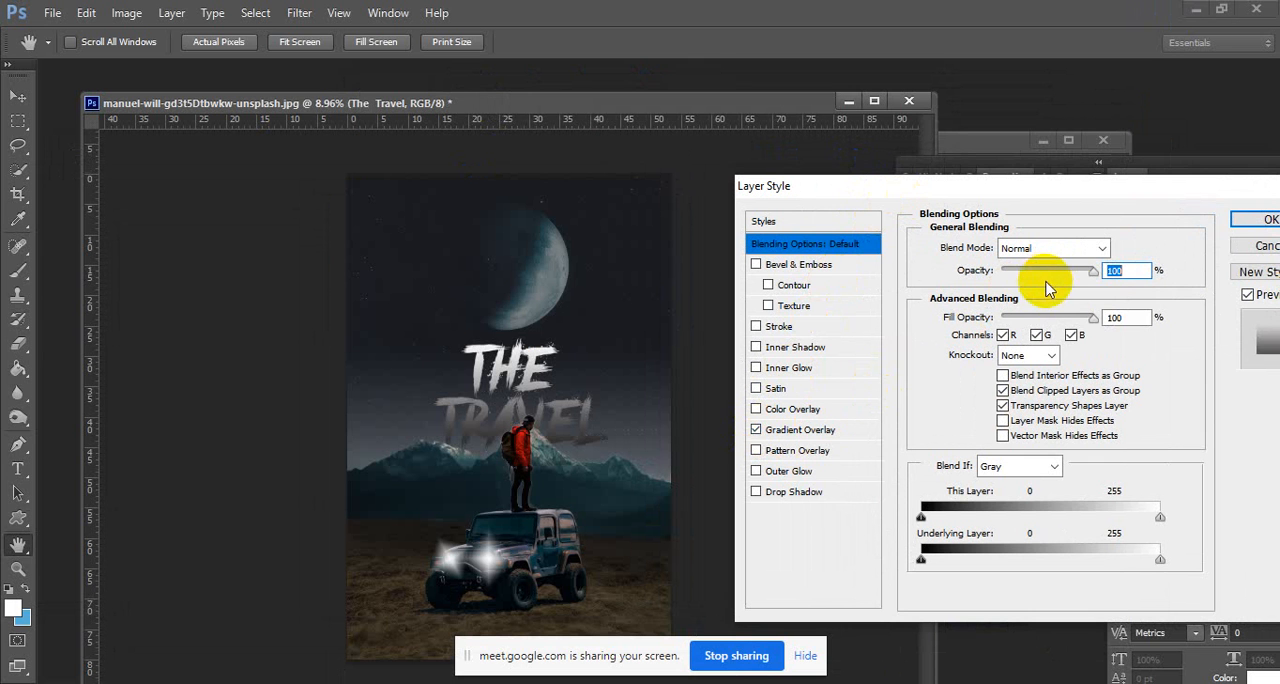
left_click(806, 430)
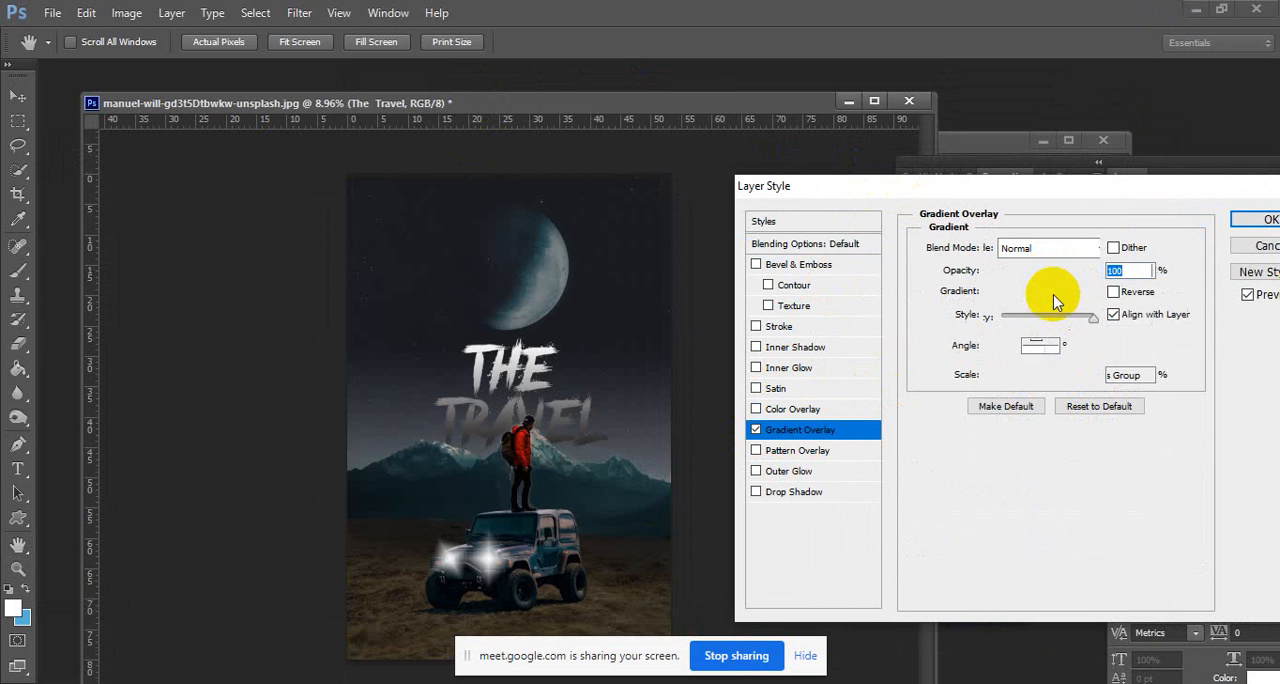
left_click(1050, 292)
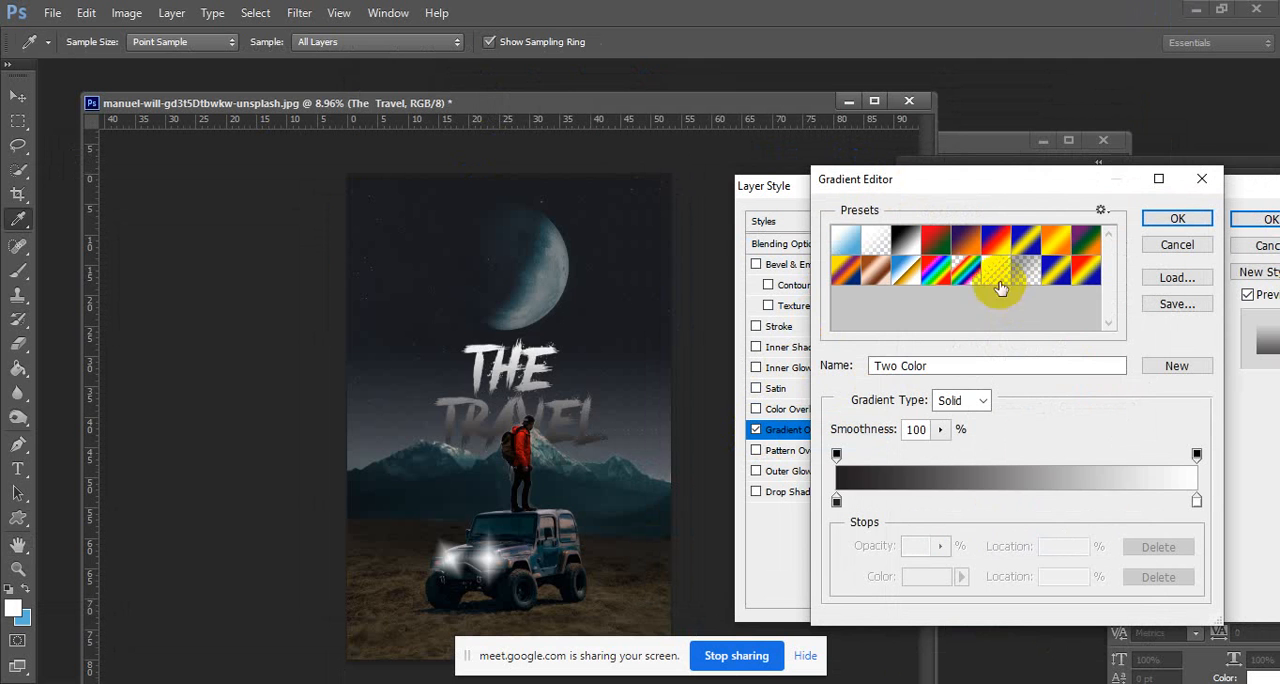
left_click(965, 270)
left_click(997, 240)
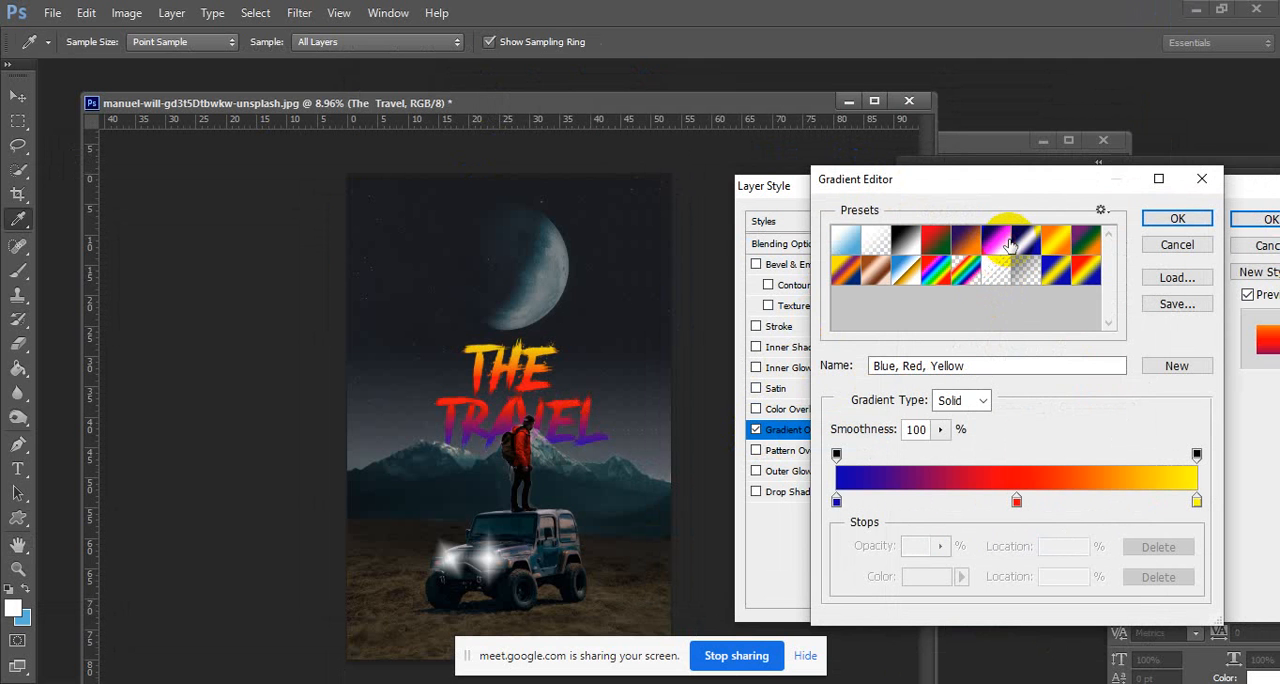
left_click(912, 247)
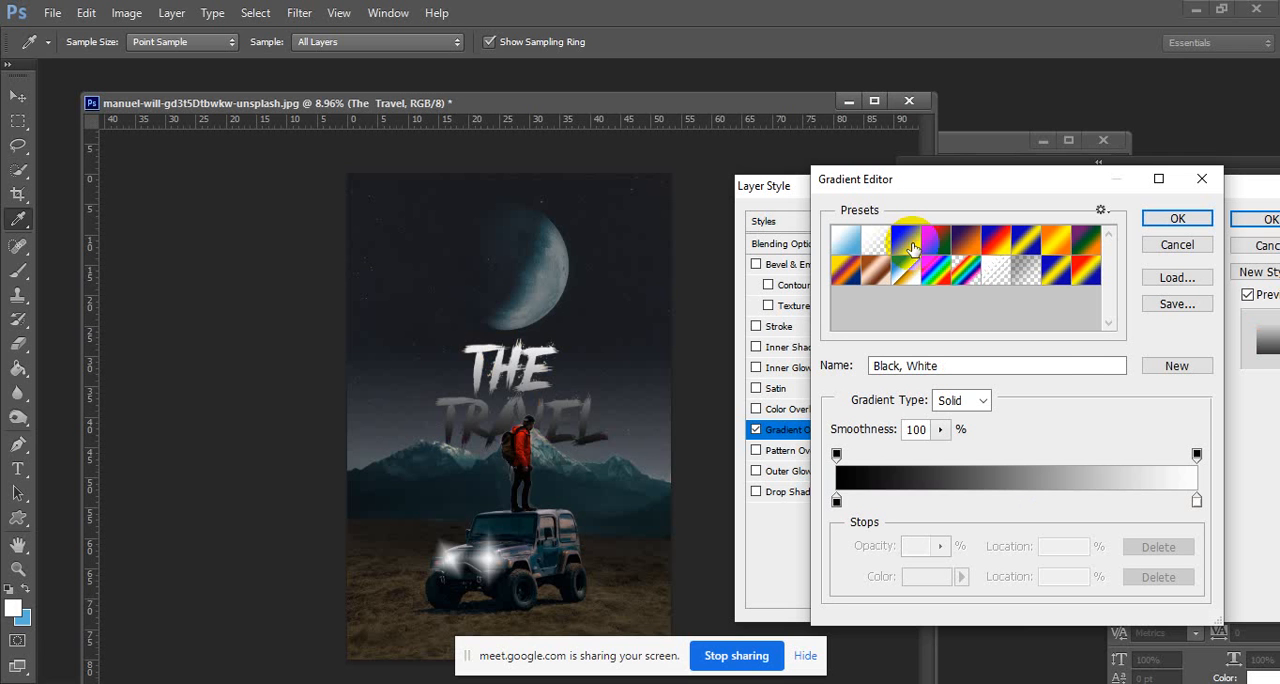
left_click(848, 245)
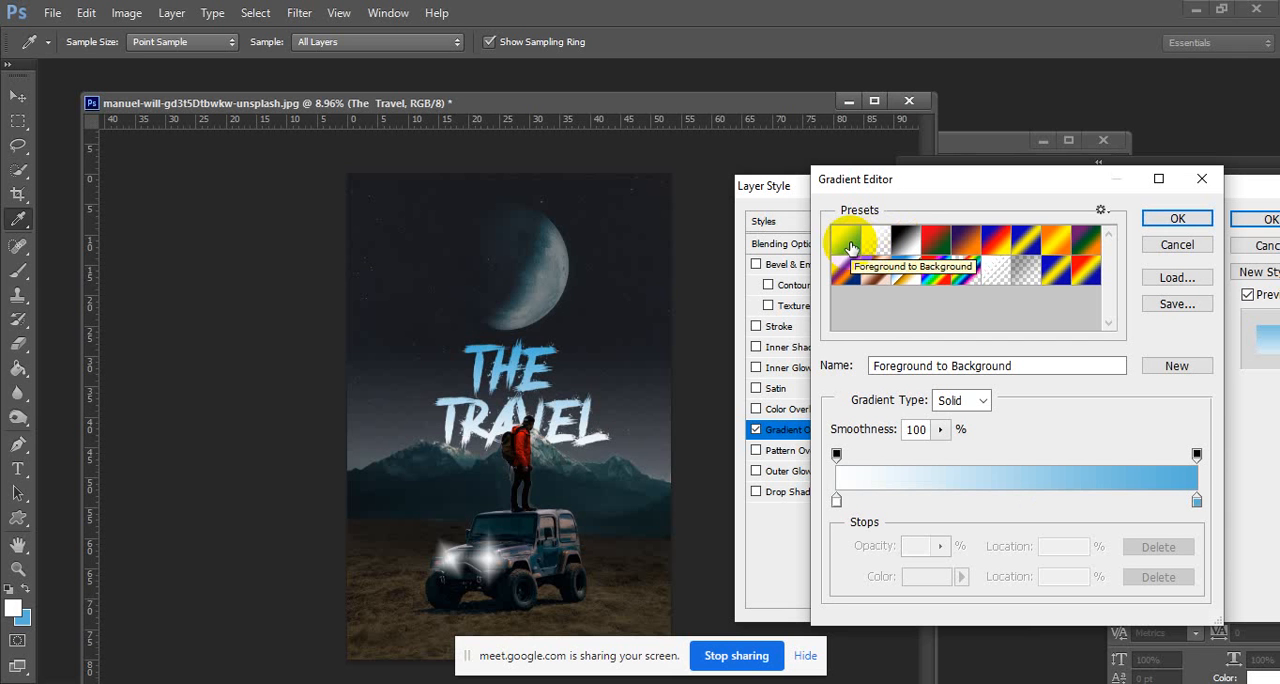
Recolour the overlay gradient's start stop to dark teal 334f51 and its end stop to pale blue b4d0dd.
left_click(836, 500)
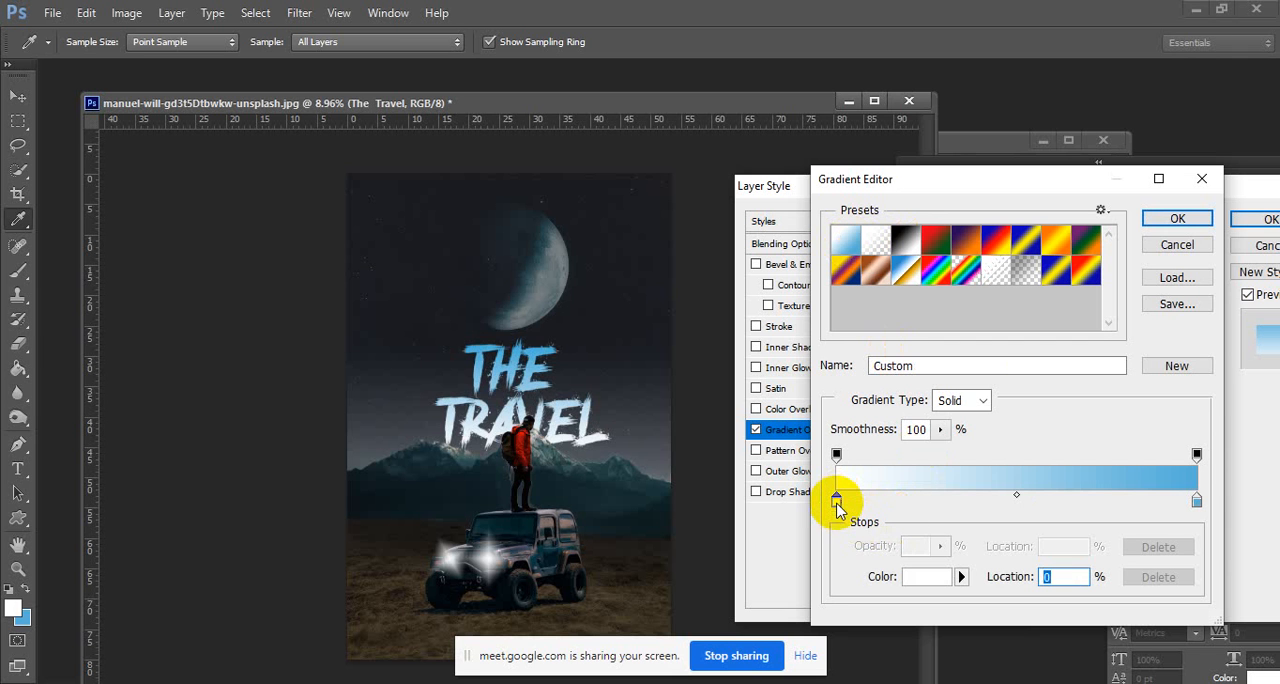
double_click(836, 500)
left_click(628, 462)
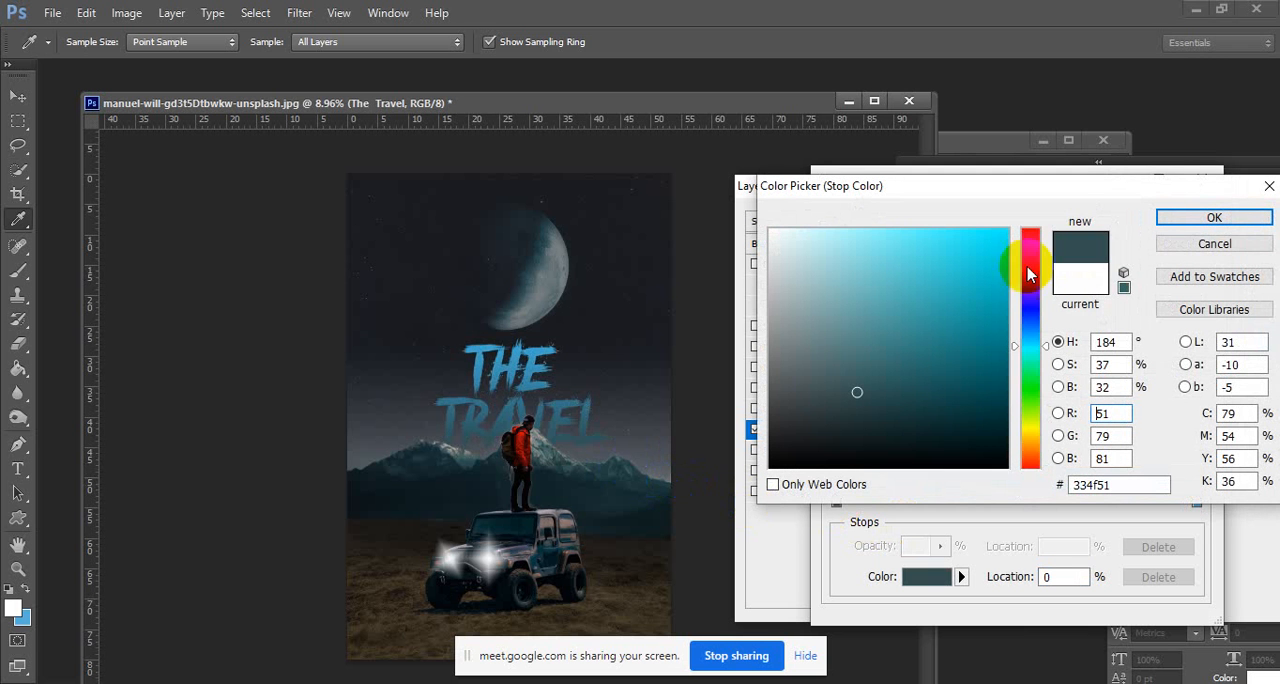
left_click(1180, 219)
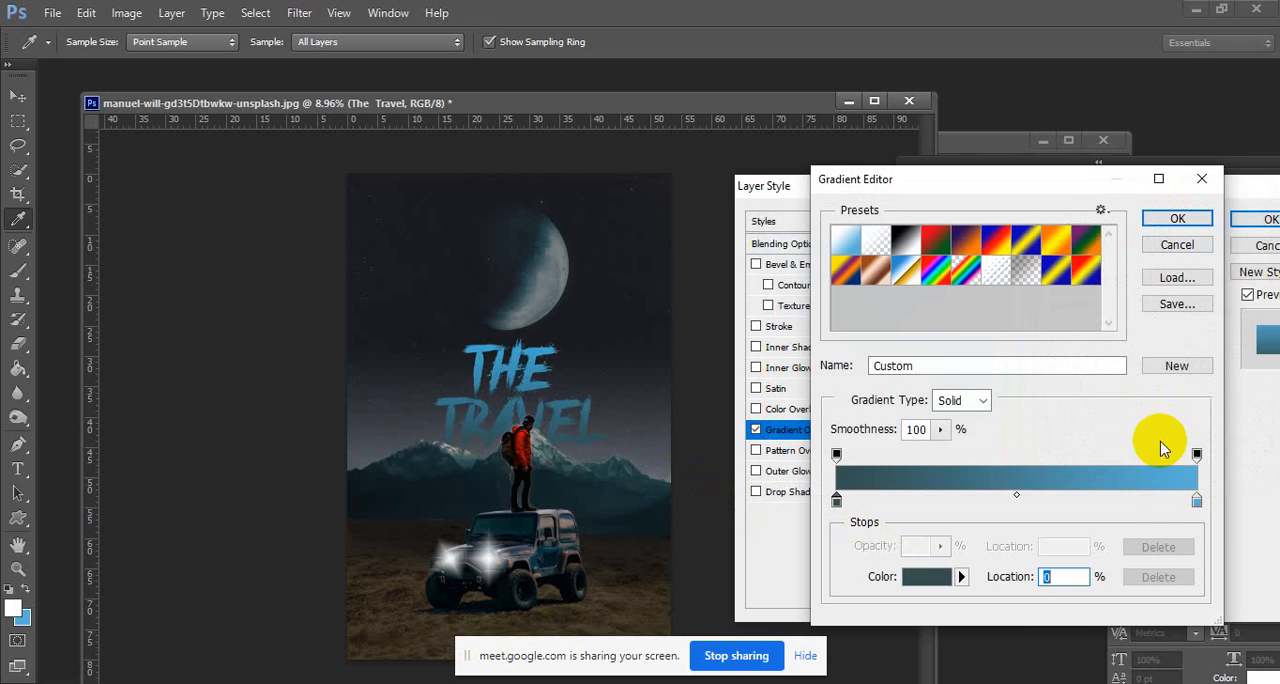
double_click(1197, 500)
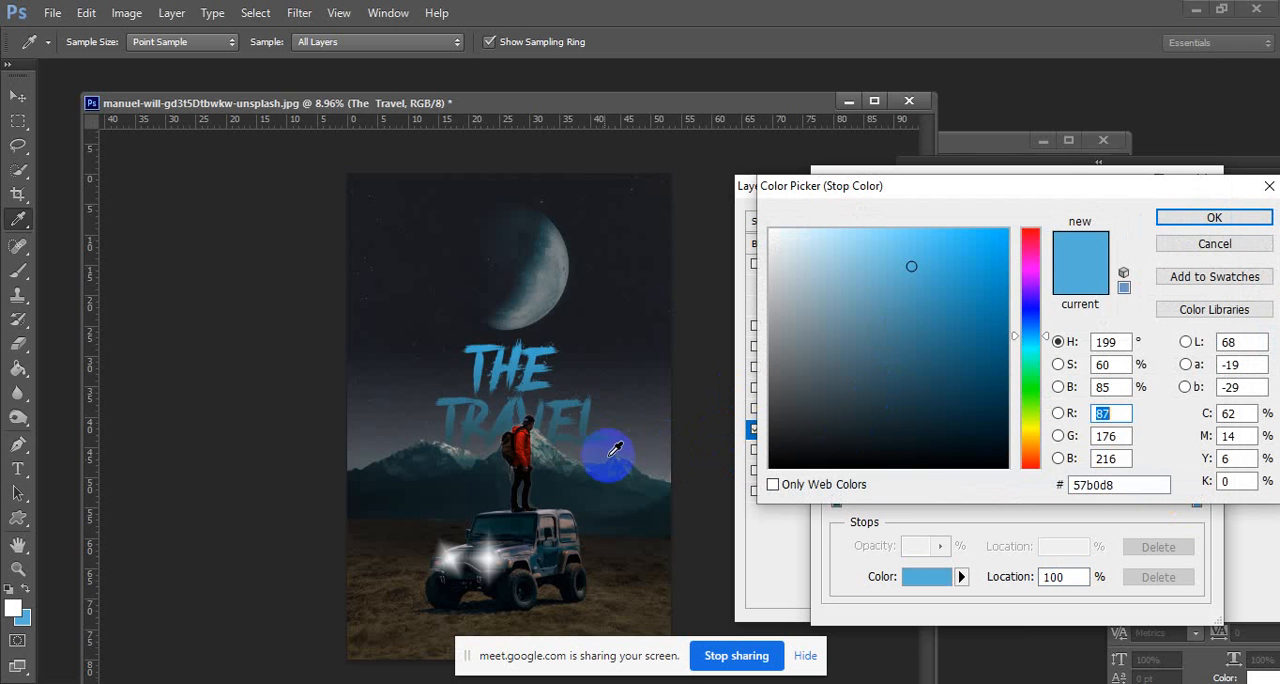
left_click(813, 261)
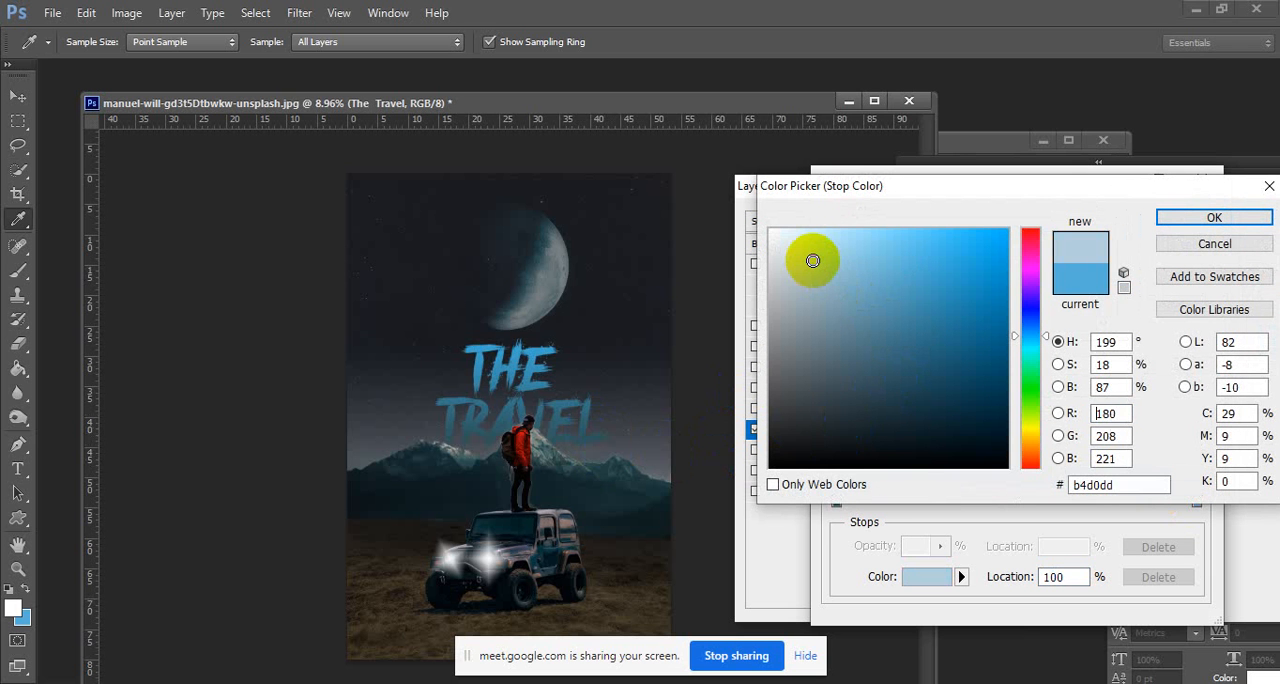
left_click(1203, 221)
Swap the gradient stops so pale blue sits at 0% and dark teal at 100%, and apply the overlay to the title.
left_click_drag(836, 502, 1060, 499)
left_click_drag(1197, 502, 797, 492)
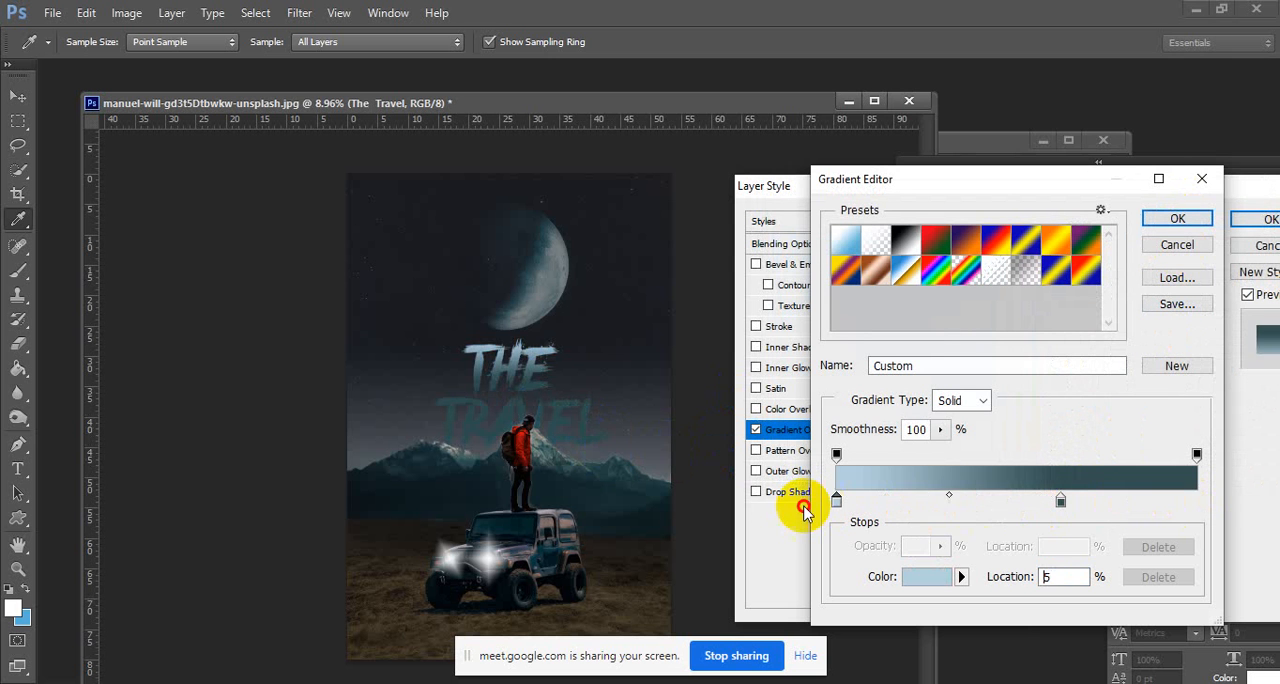
left_click_drag(1061, 500, 1260, 492)
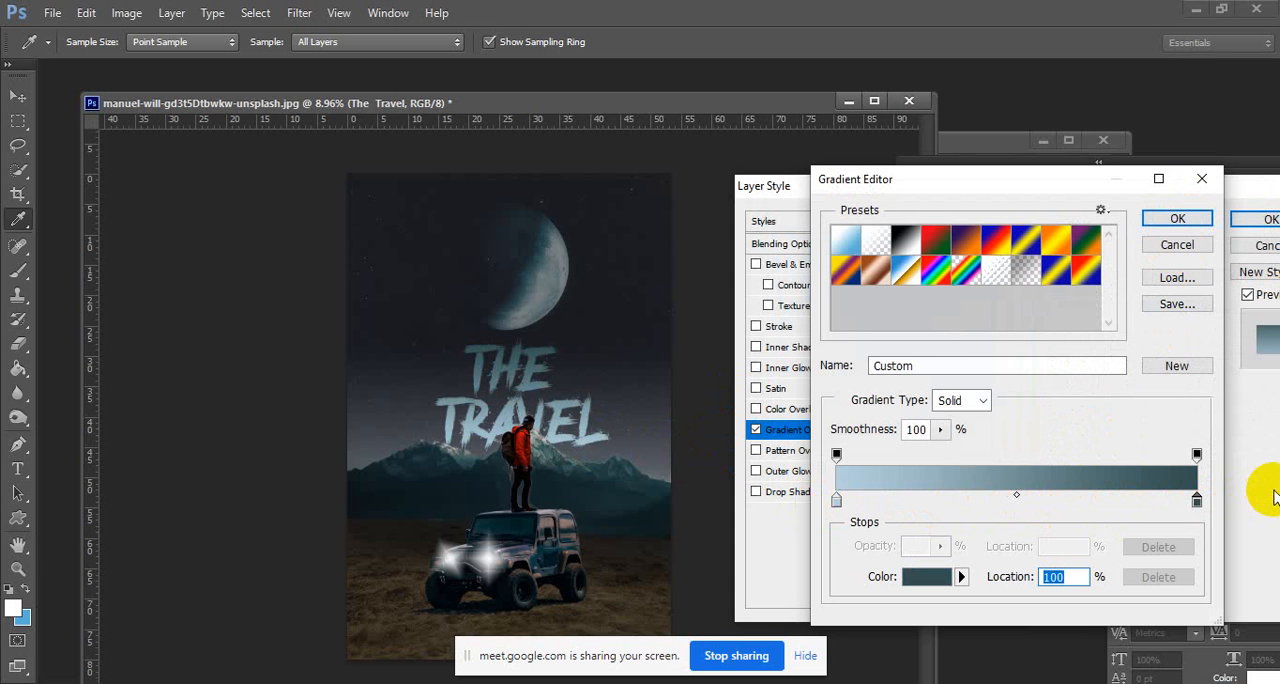
left_click(1178, 220)
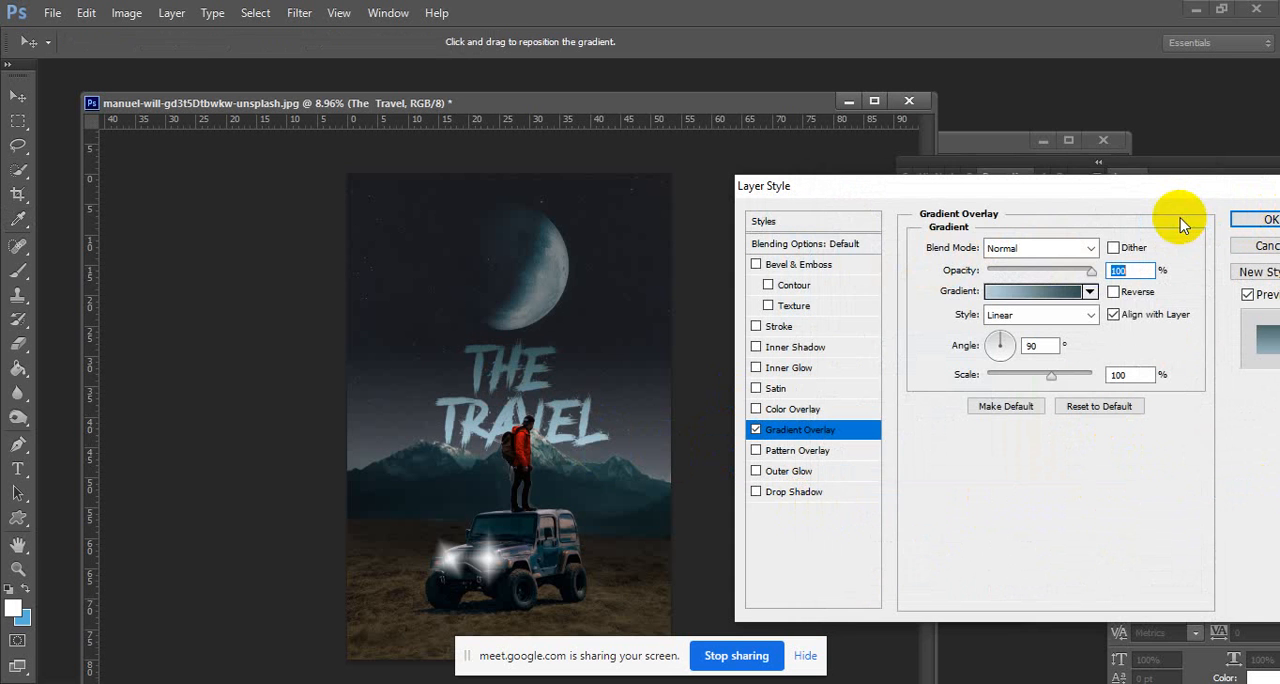
left_click(1262, 219)
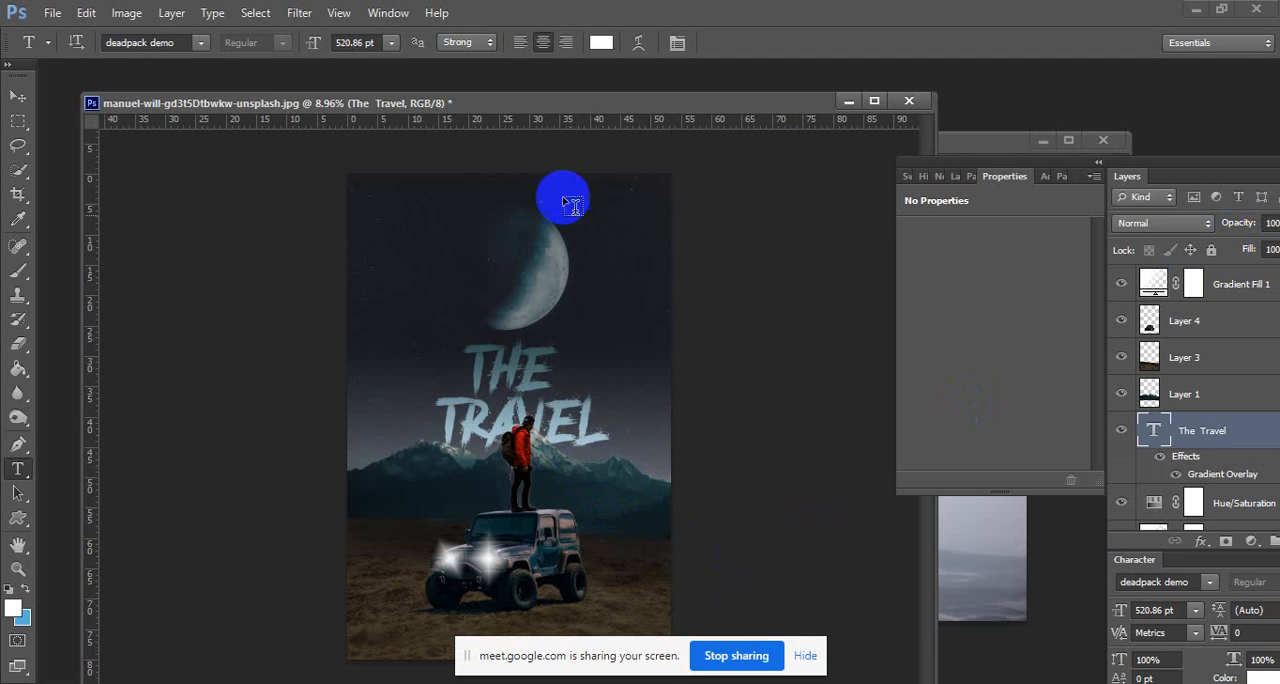
left_click_drag(569, 89, 581, 60)
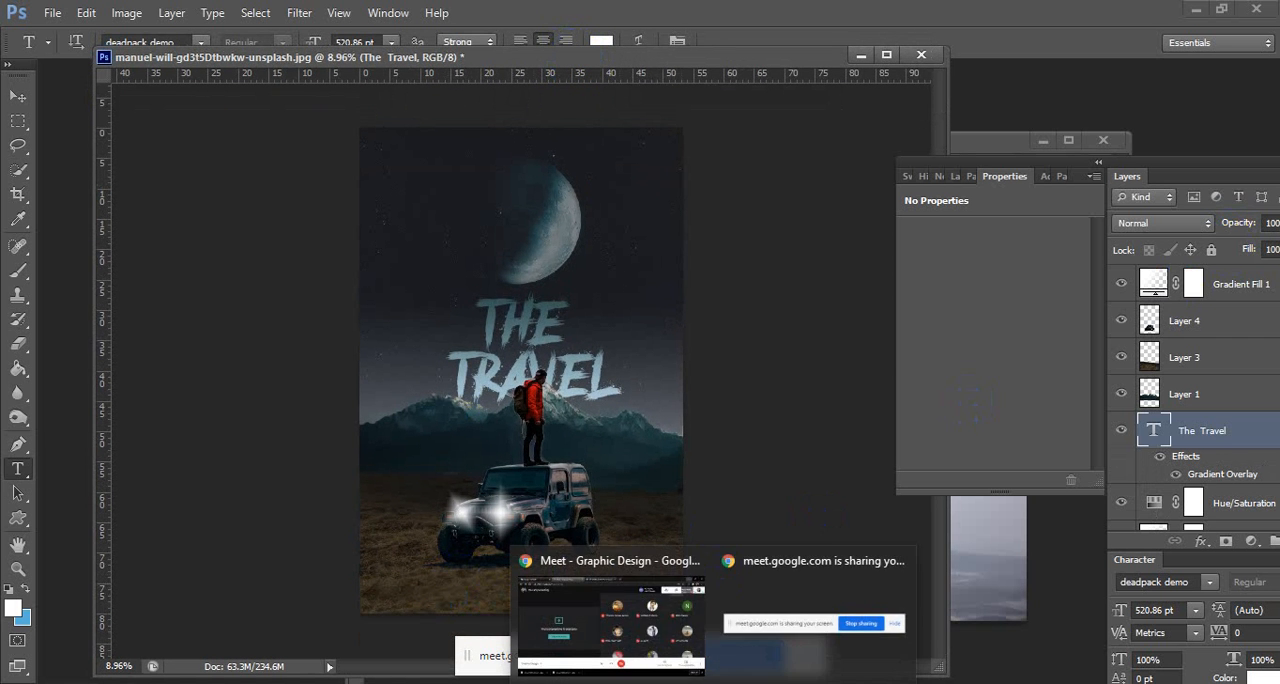
Switch to Google Translate in the browser and replace the source text with "A Movie by".
left_click(651, 629)
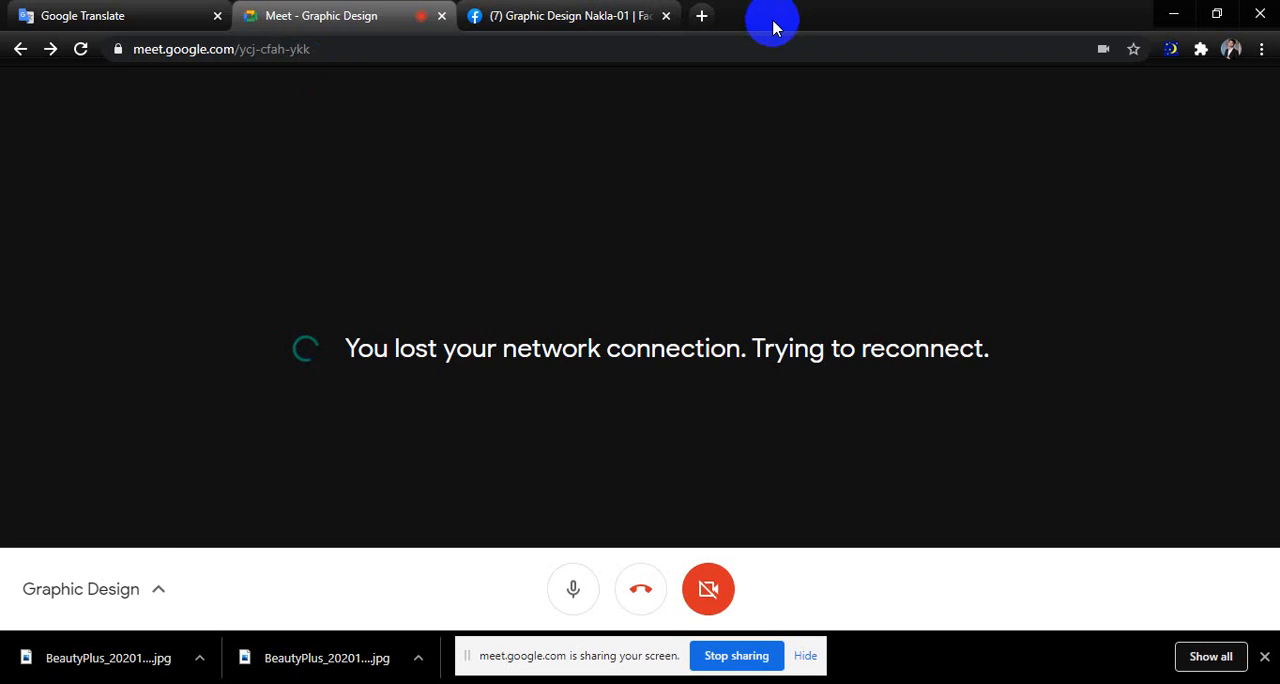
left_click(205, 14)
triple_click(3, 262)
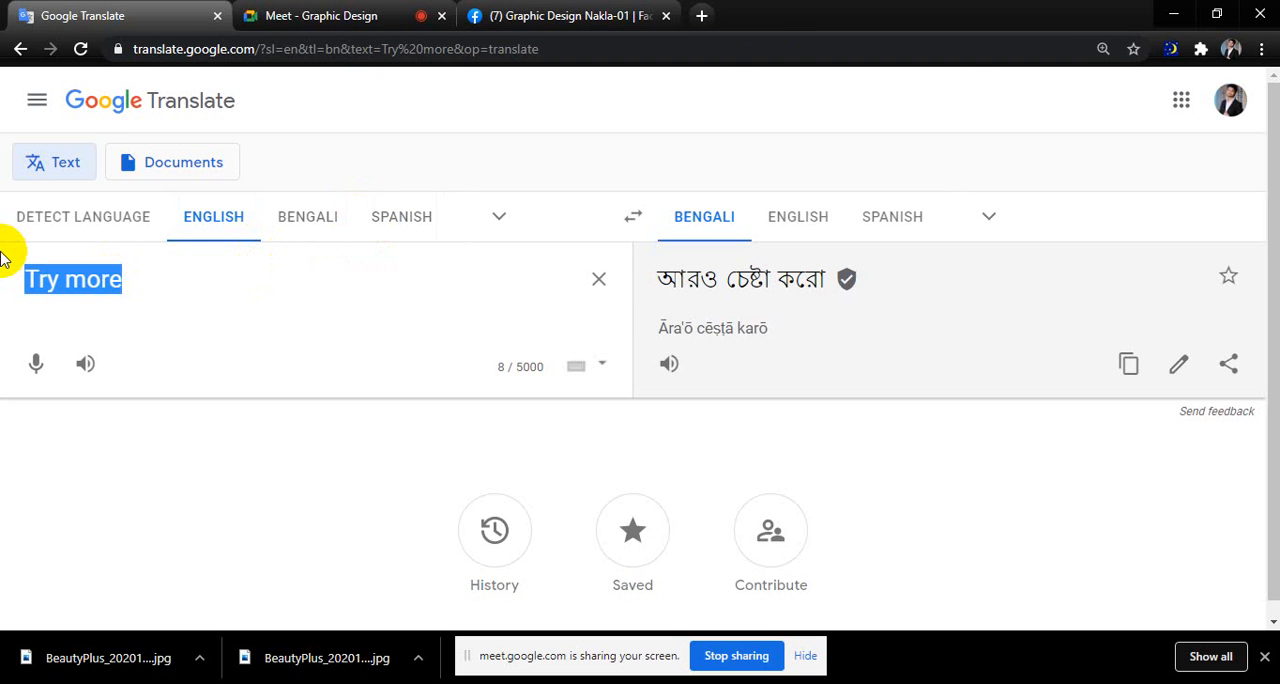
type("A M")
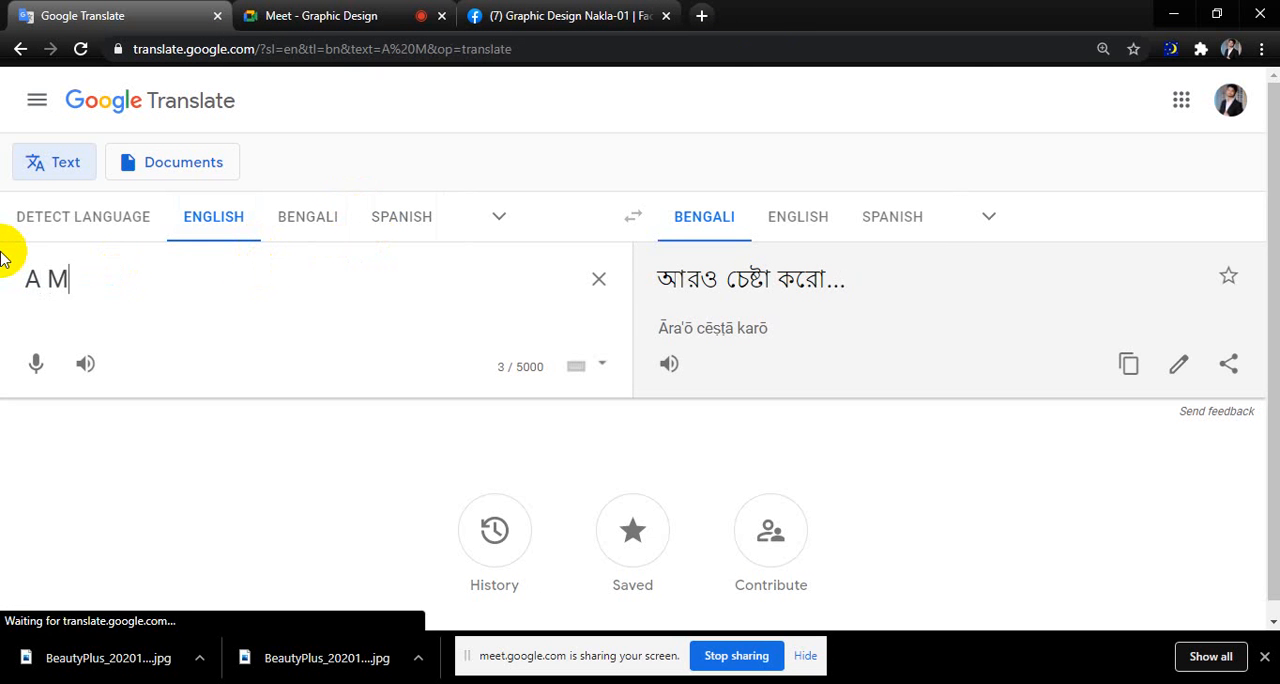
type("ovie")
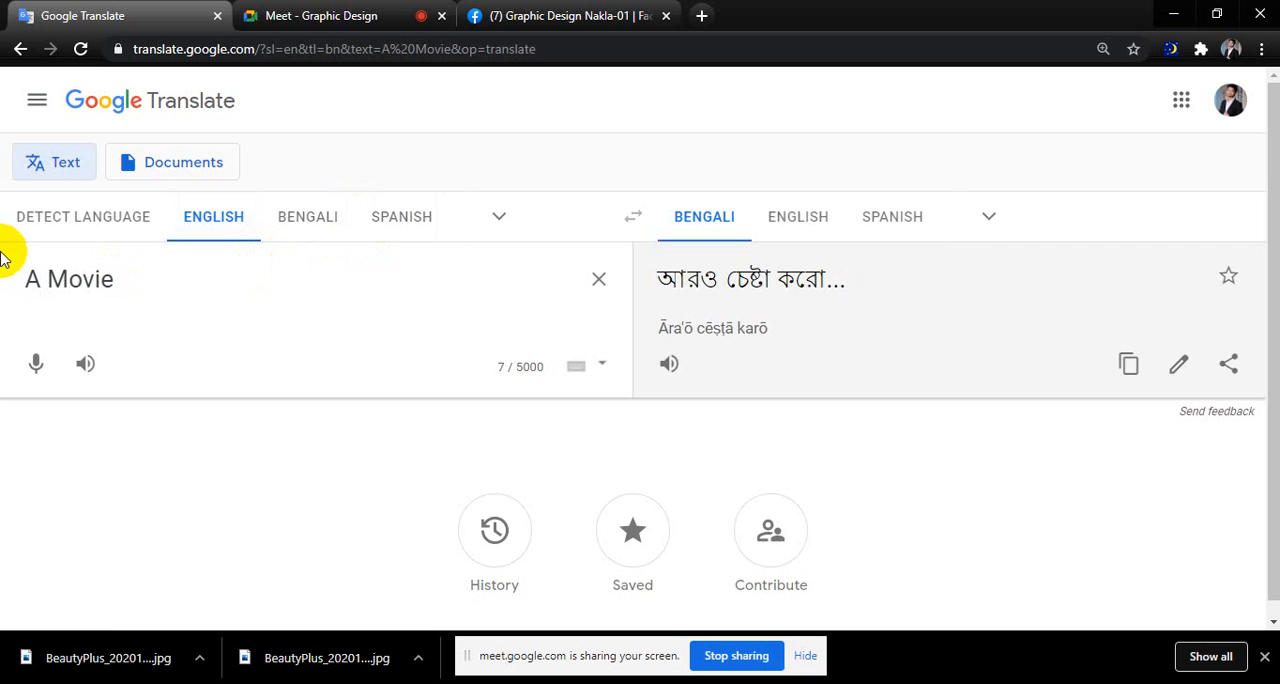
type(" by")
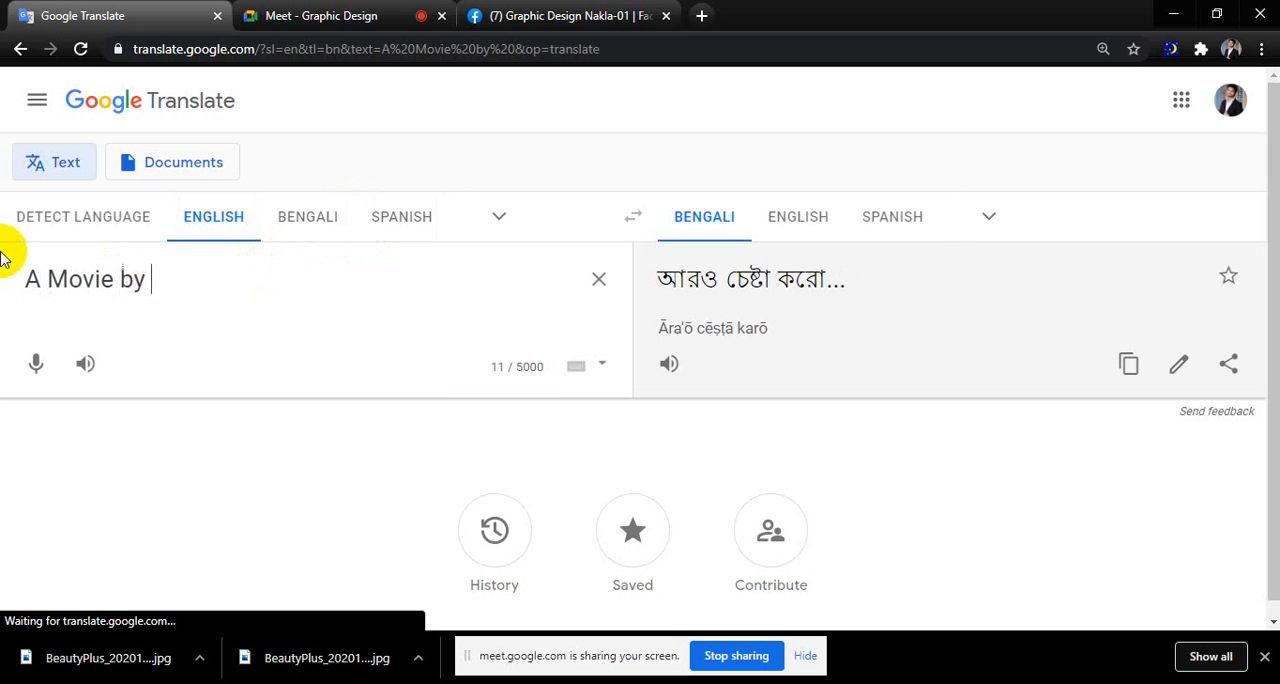
Check the participant names in the Meet call and return to the Google Translate text.
left_click(318, 12)
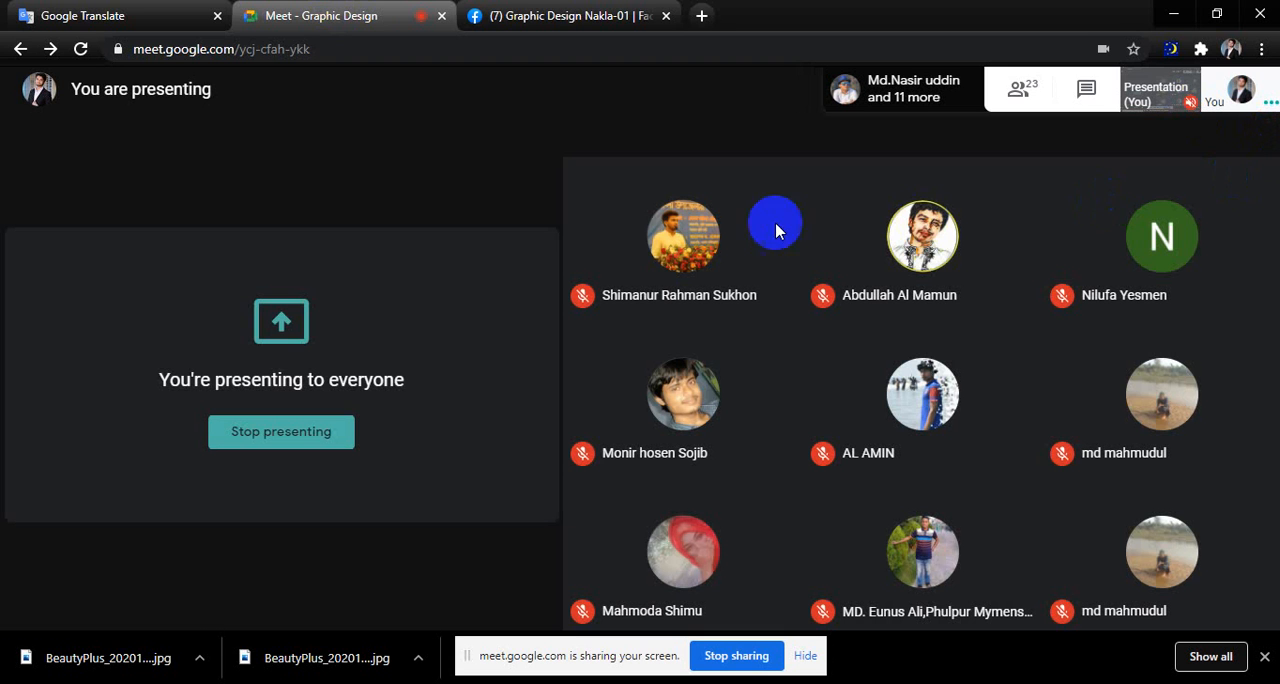
left_click(30, 16)
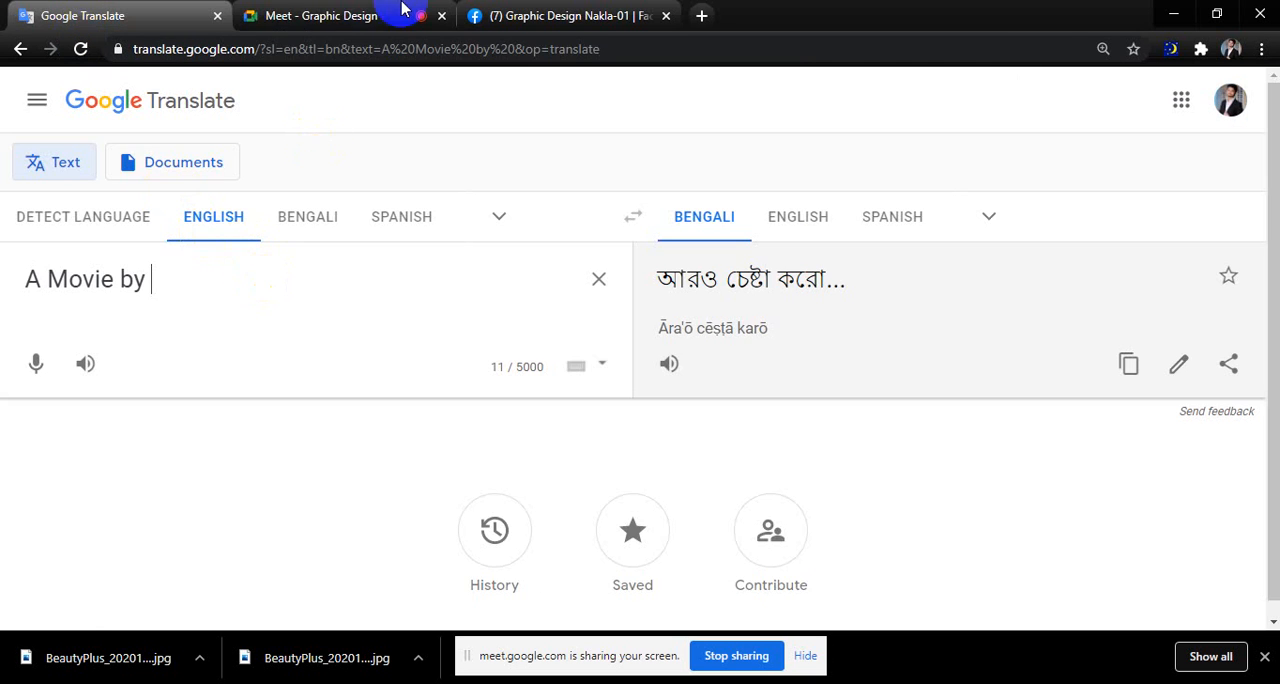
left_click(340, 15)
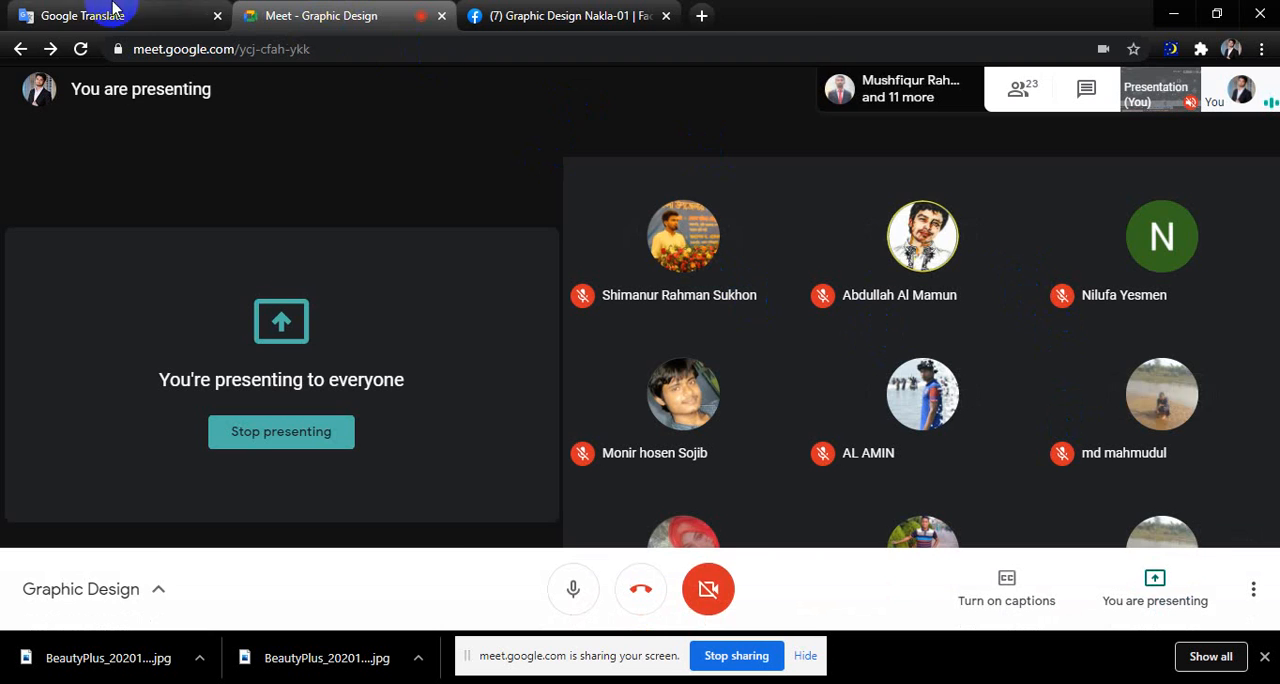
left_click(152, 12)
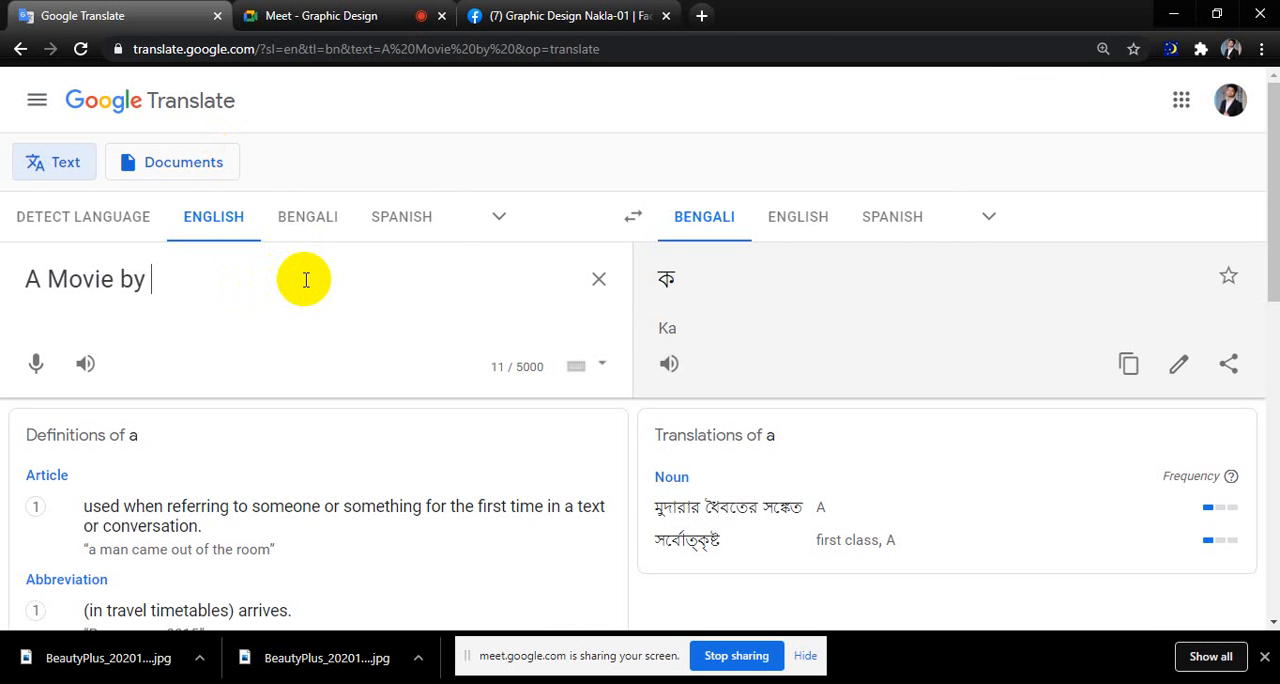
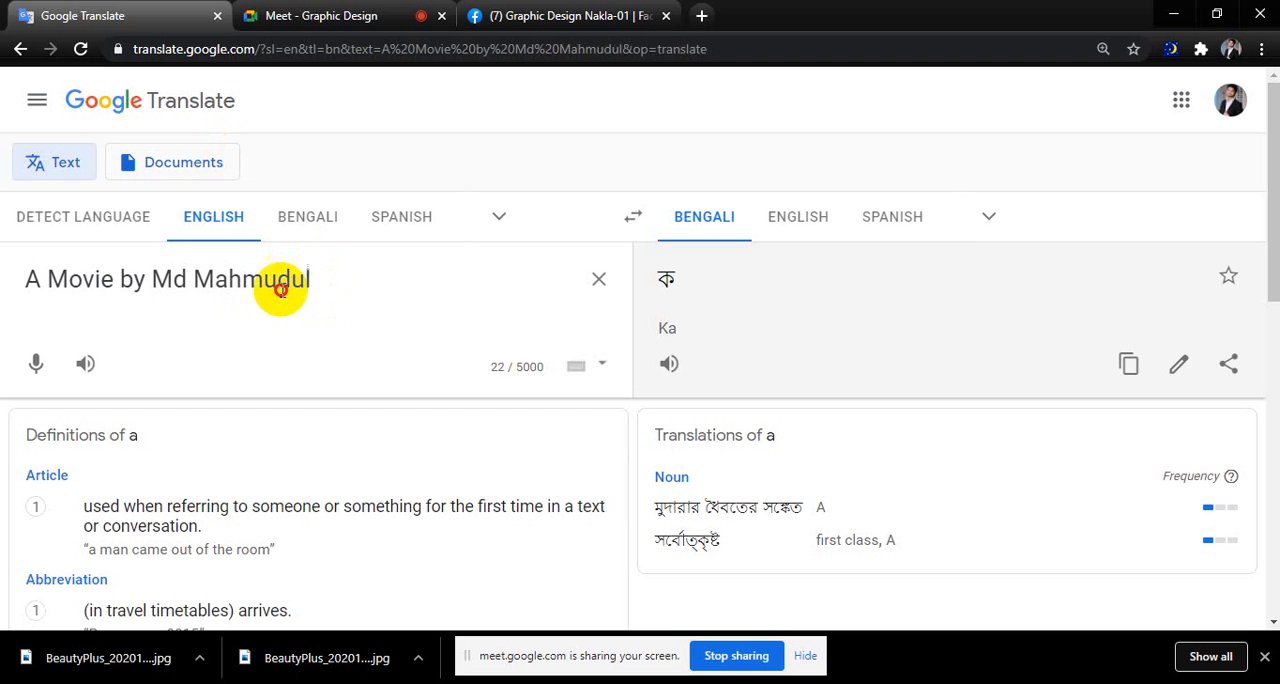
Complete the credit line with a participant's name, select the whole line for copying and return to Photoshop.
key("ctrl+a")
left_click(1175, 14)
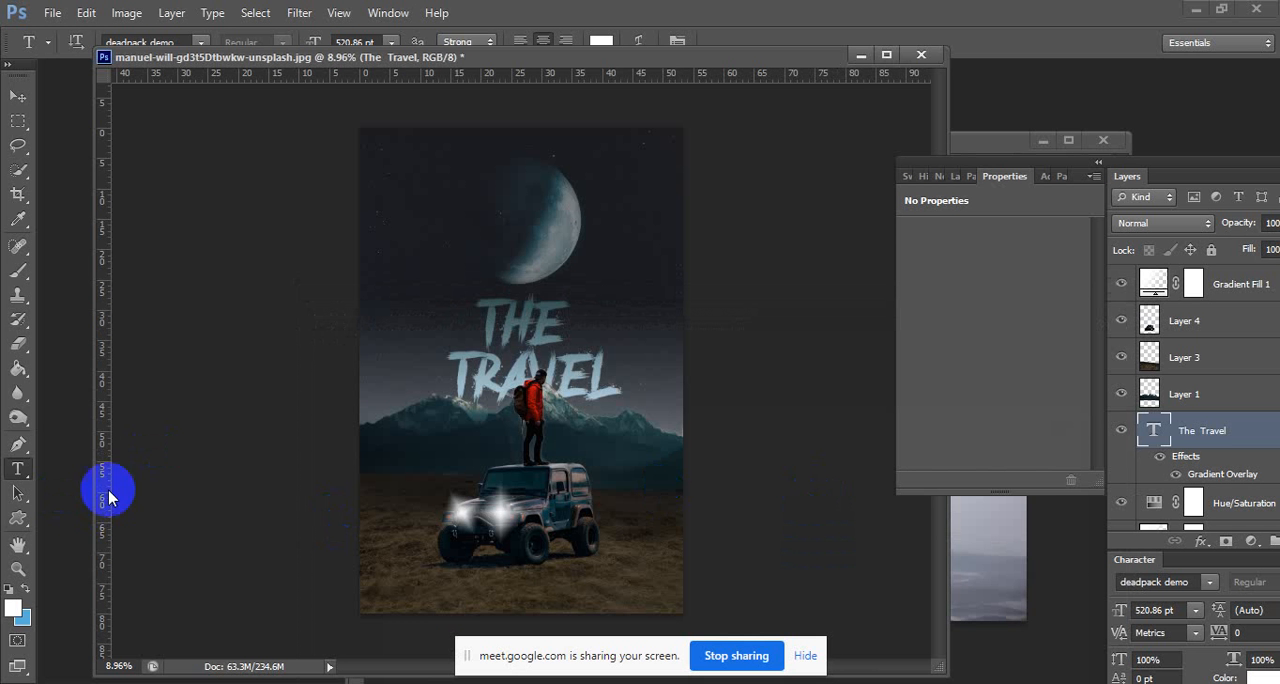
Add the copied movie credit as a new text layer below the Jeep and set its size to 150 pt.
left_click(446, 580)
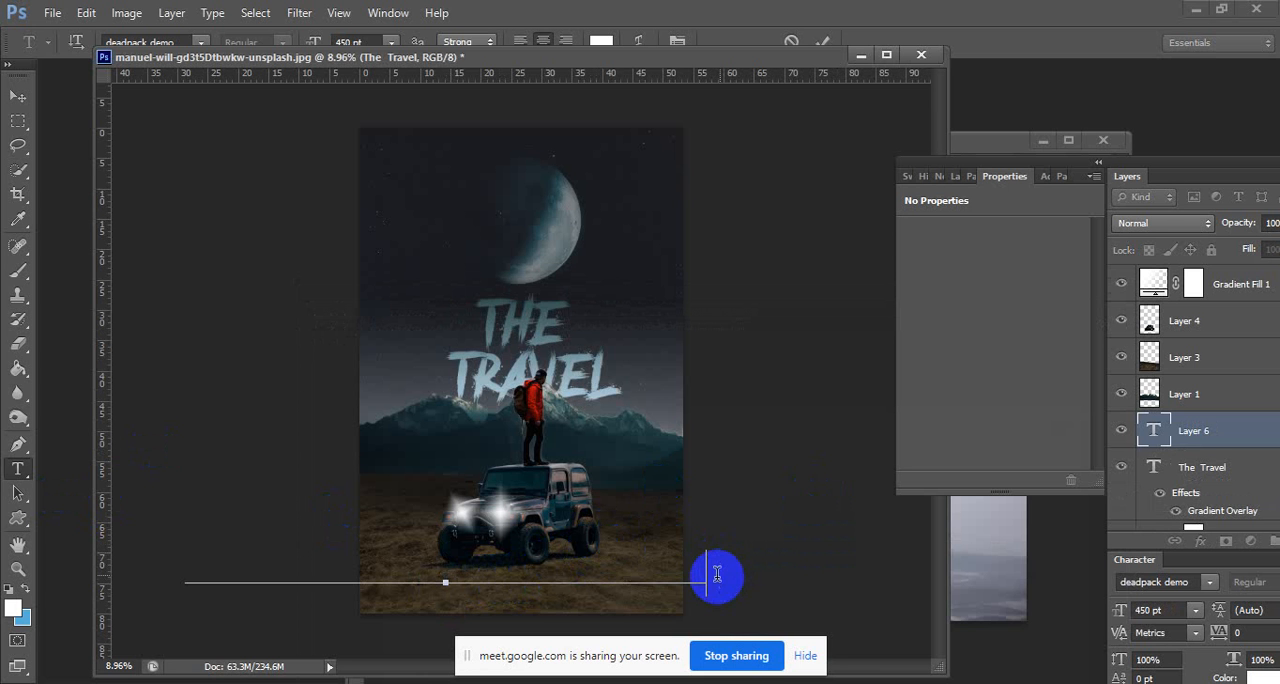
left_click_drag(714, 571, 149, 569)
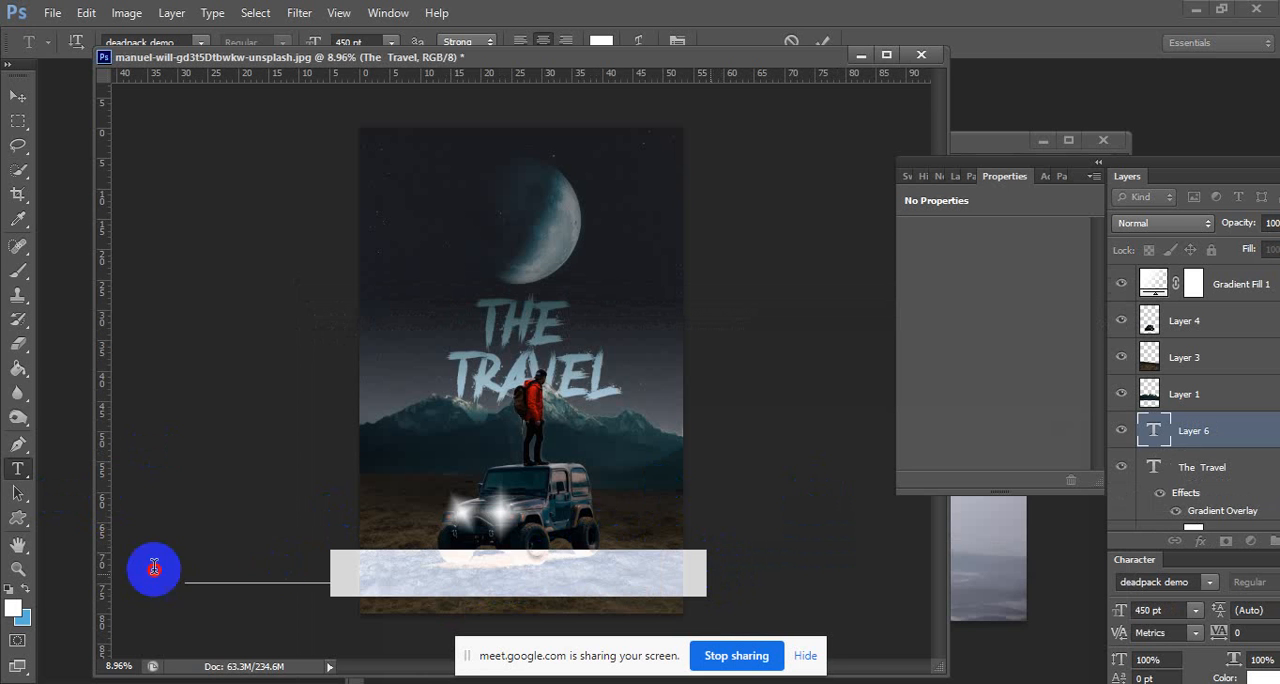
left_click(393, 42)
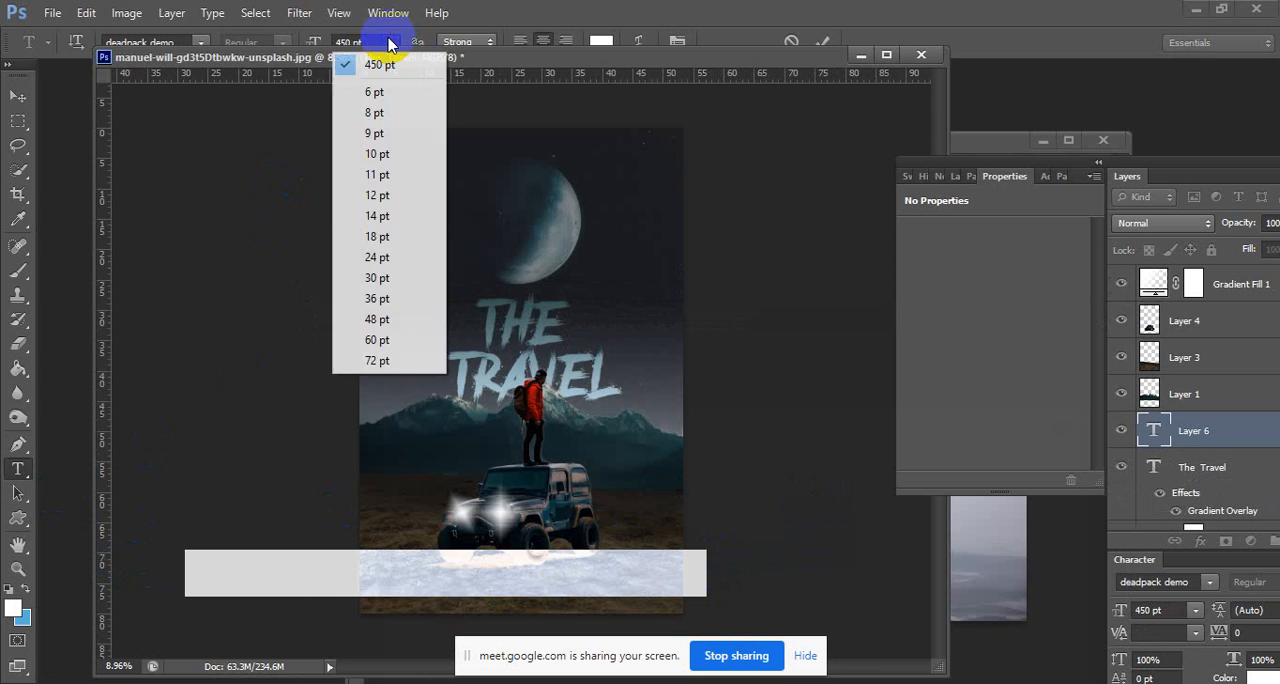
left_click(345, 355)
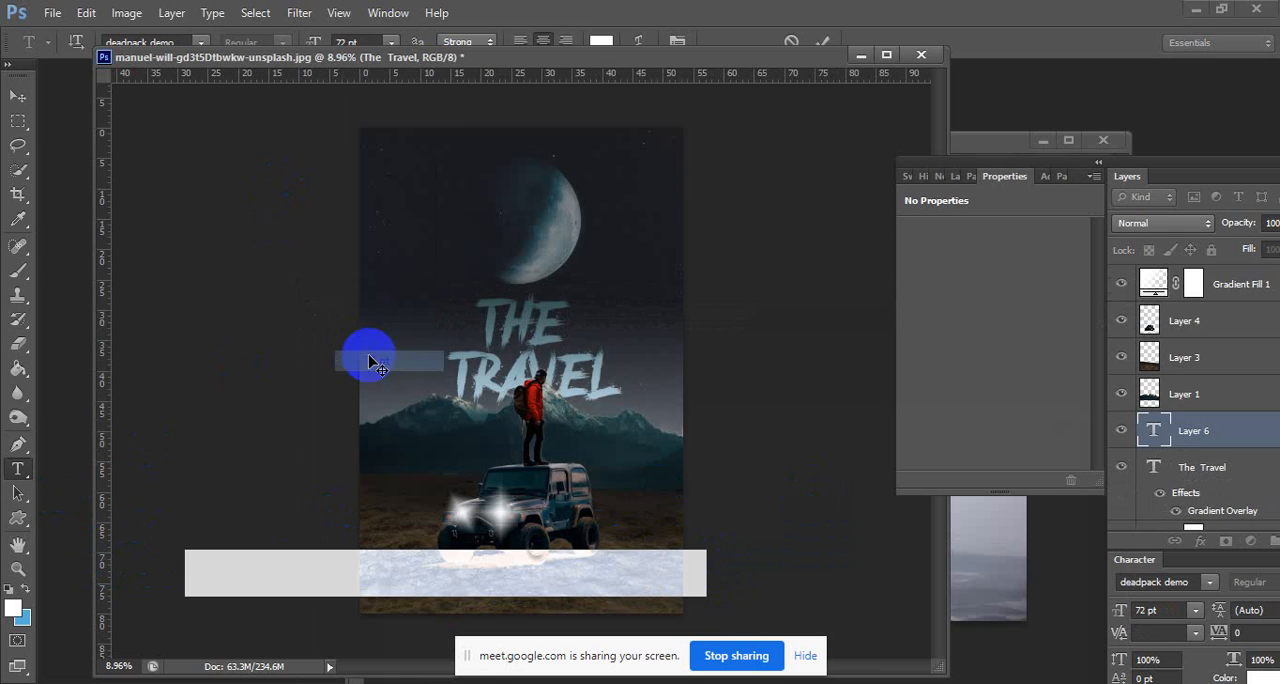
left_click(381, 38)
type("1")
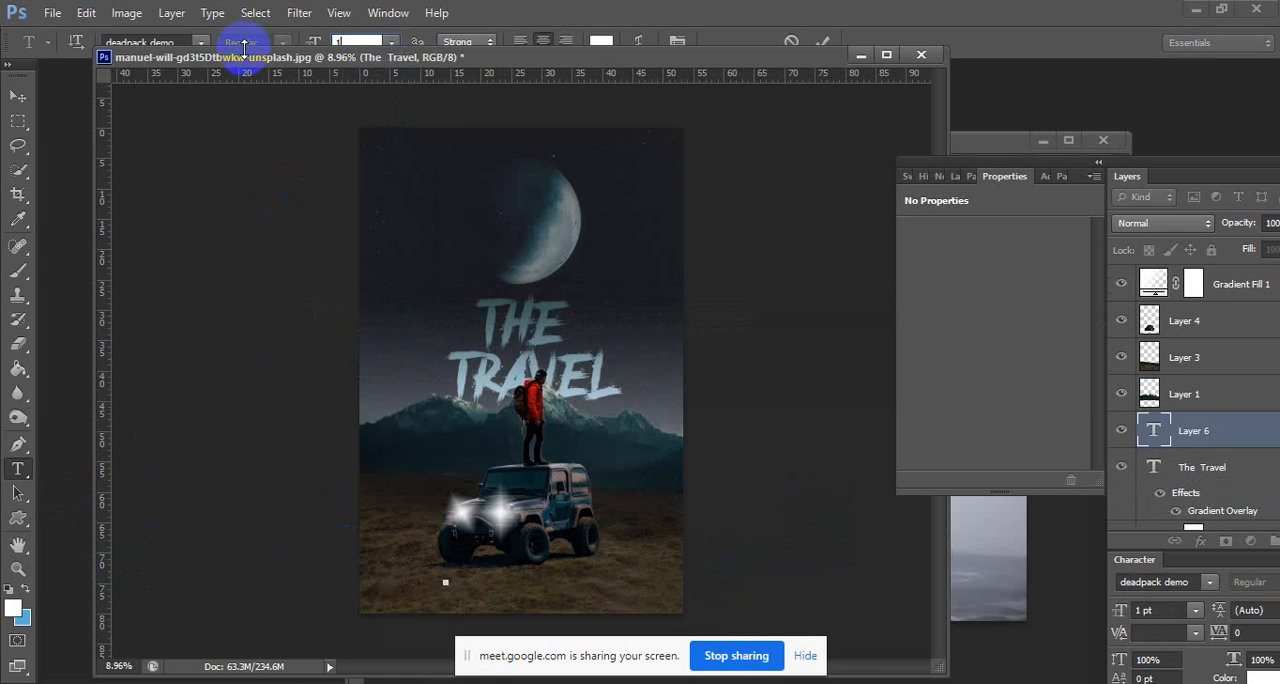
type("50")
key("Return")
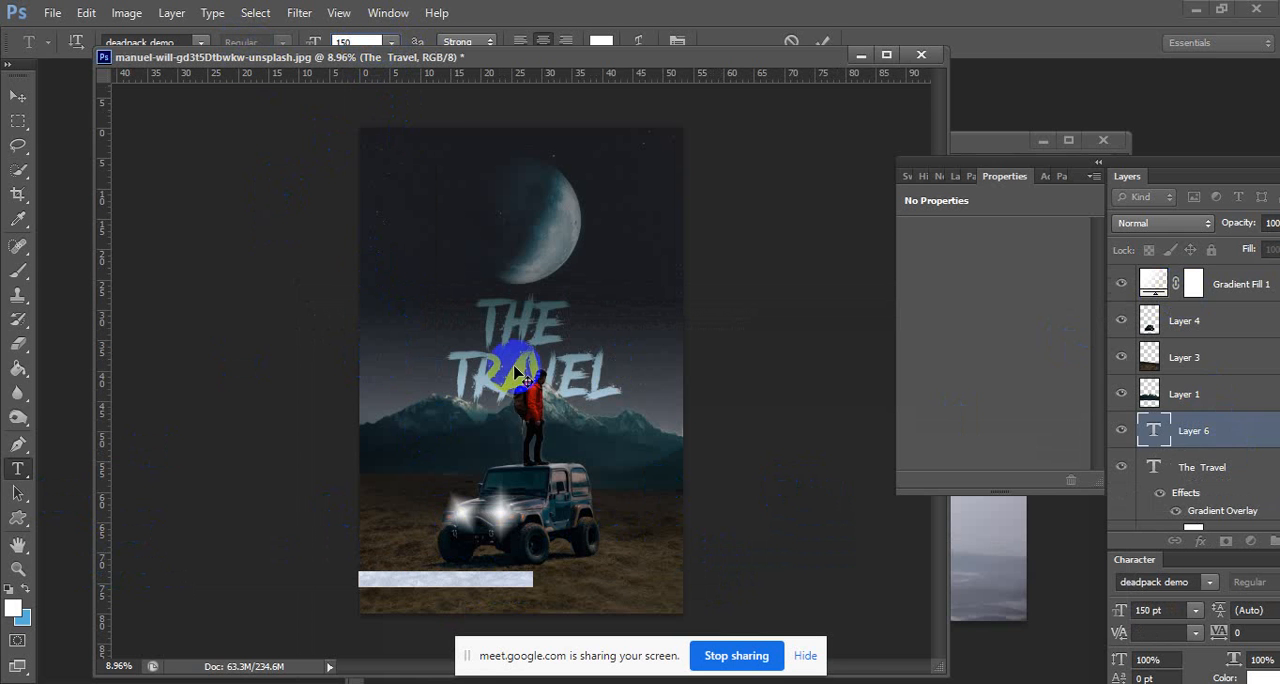
Commit the credit text, move its layer directly beneath Vibrance 1, and position the line under the Jeep near the poster's lower edge.
left_click(19, 94)
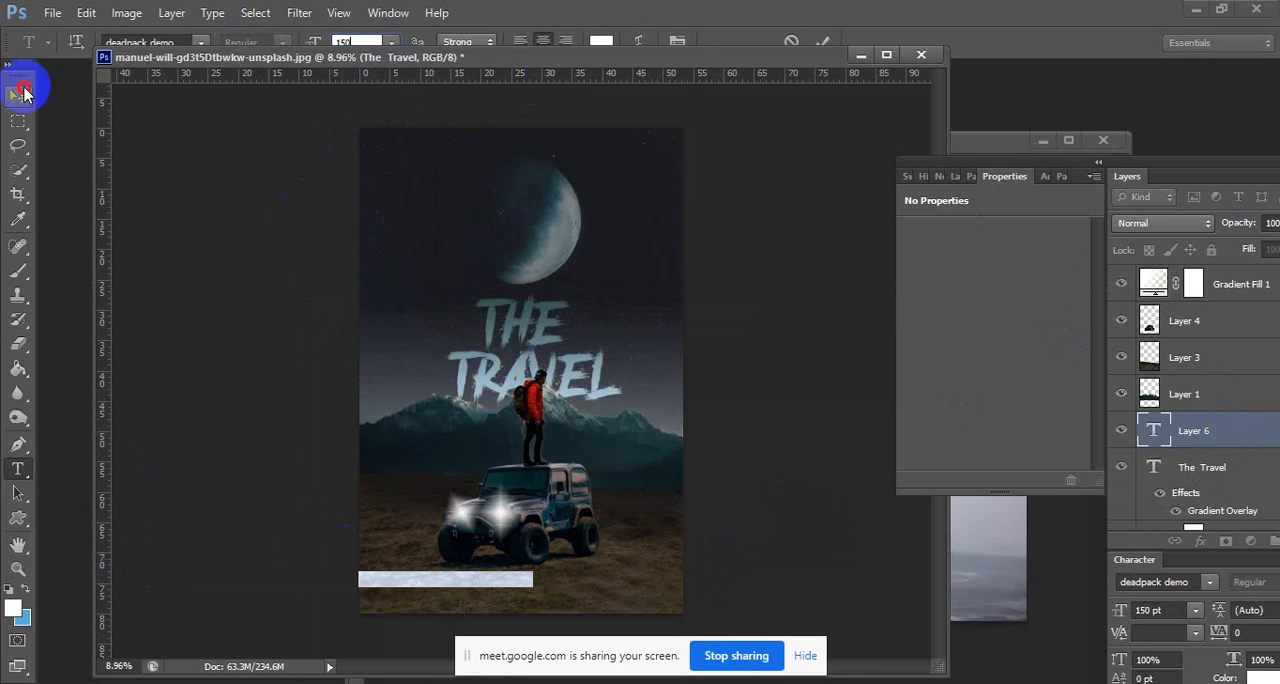
left_click(1222, 430)
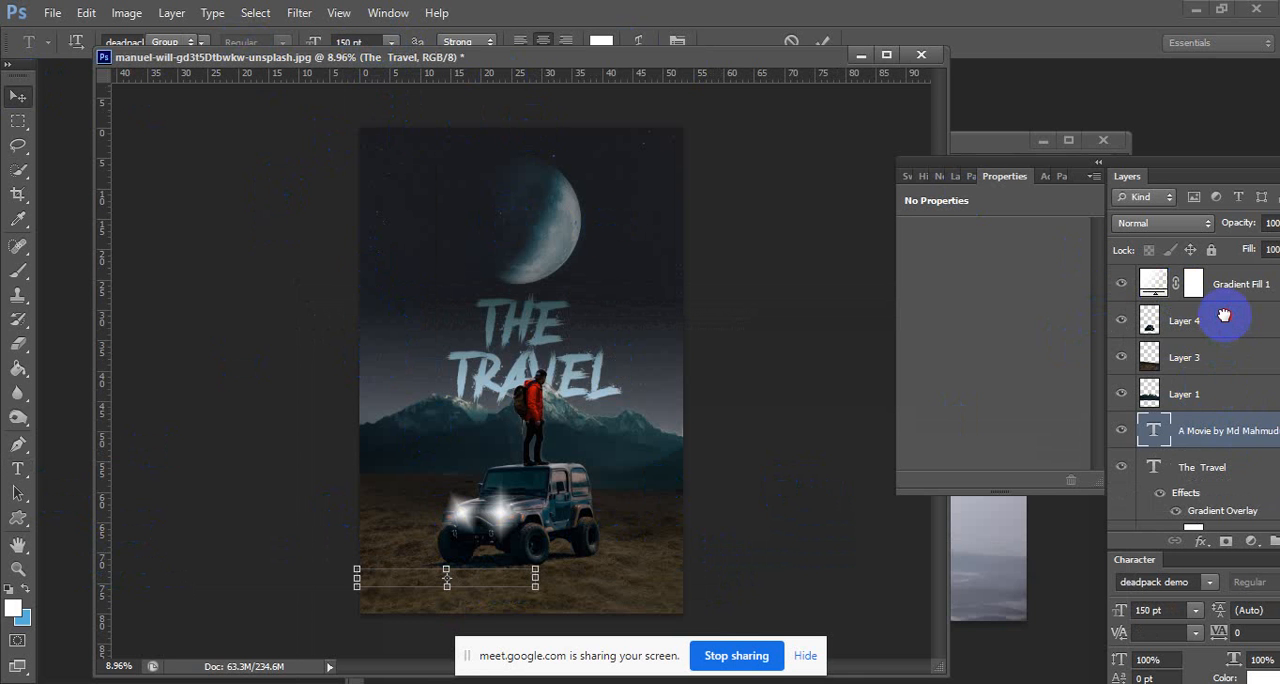
left_click_drag(1224, 316, 1224, 357)
scroll(1226, 356, "up", 3)
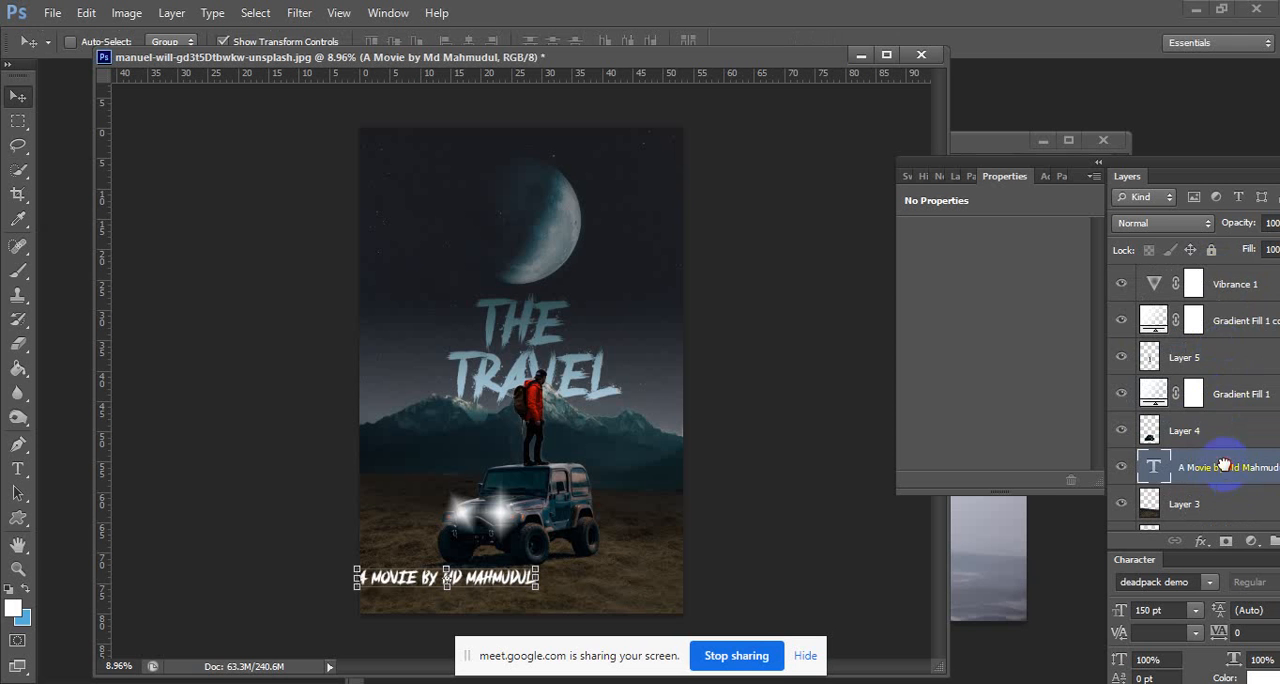
left_click_drag(1224, 466, 1230, 322)
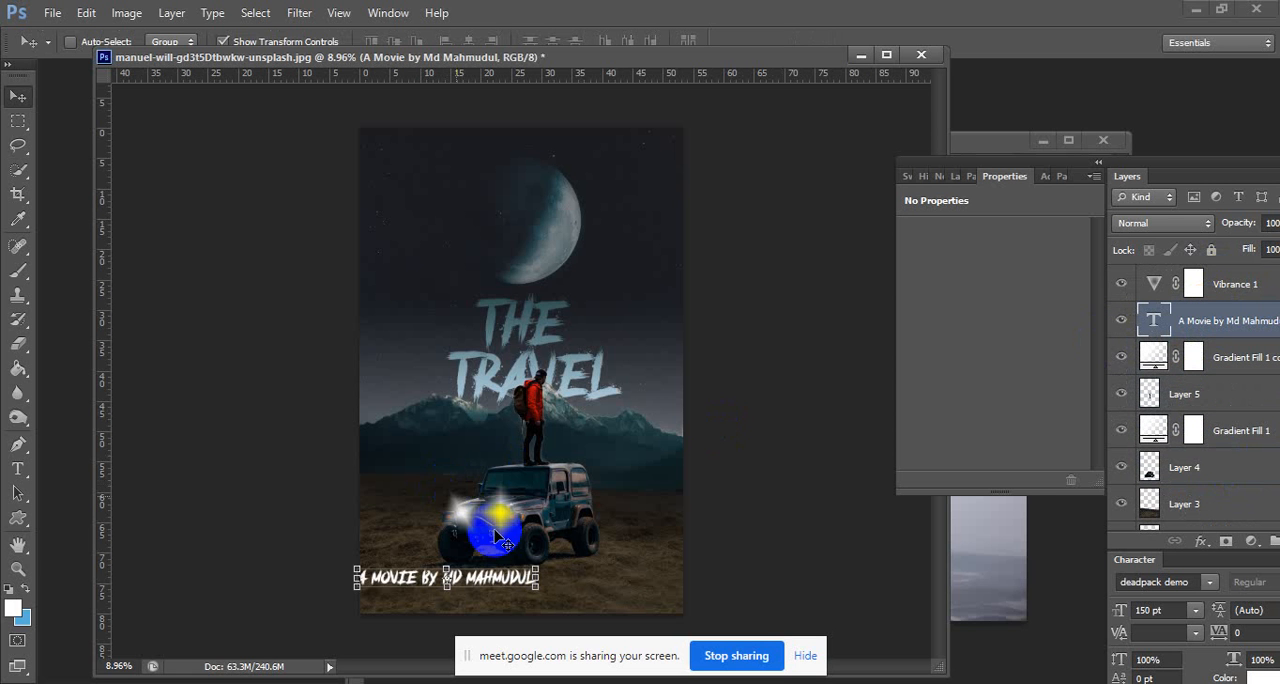
left_click_drag(512, 576, 563, 588)
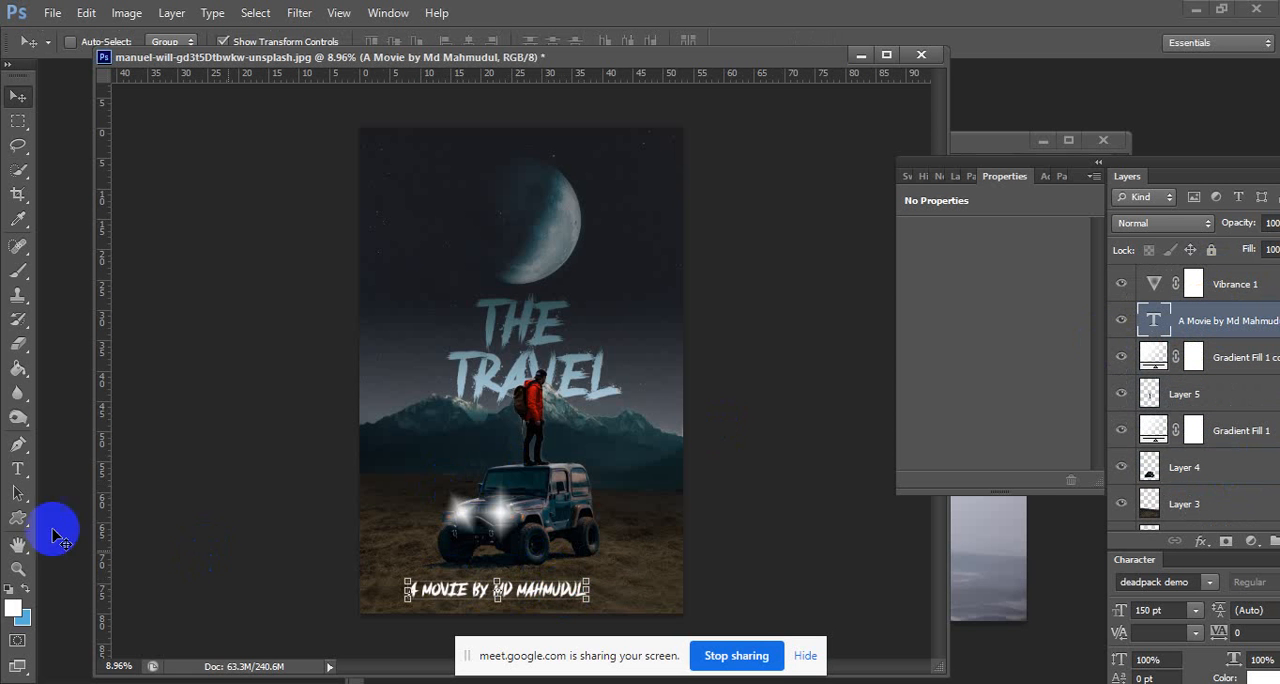
Change the font of the whole credit line to Arial Rounded.
left_click(18, 470)
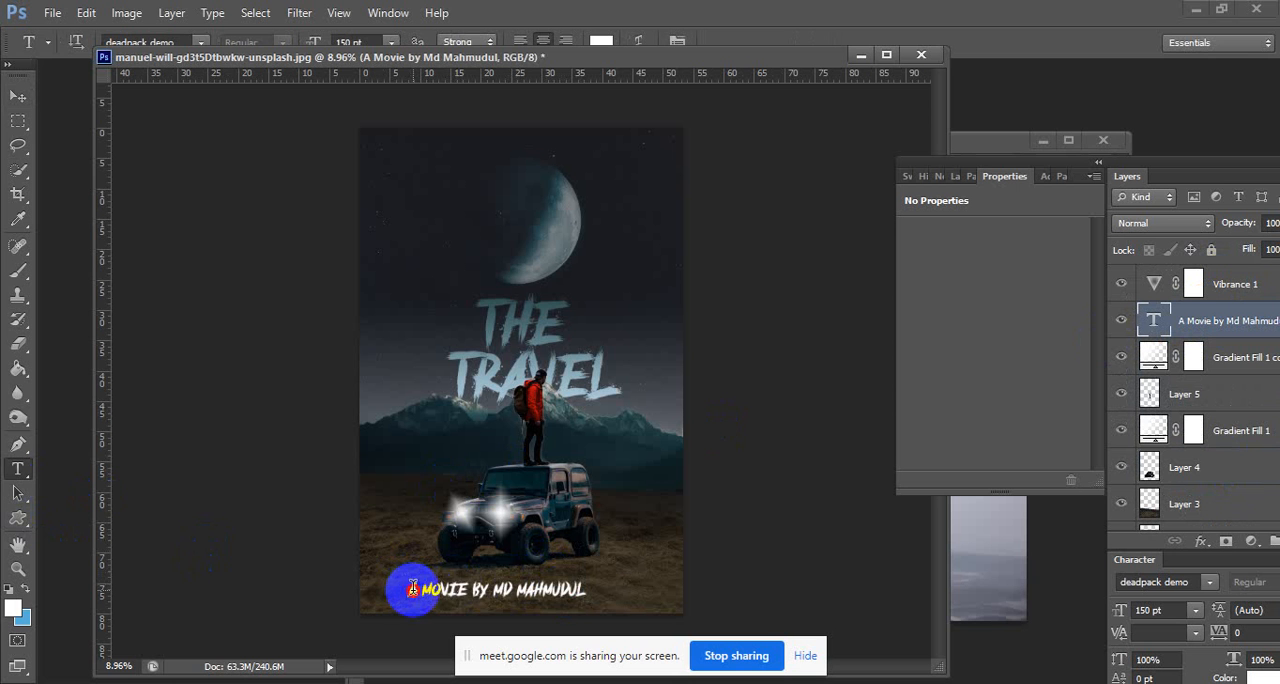
left_click_drag(412, 588, 648, 592)
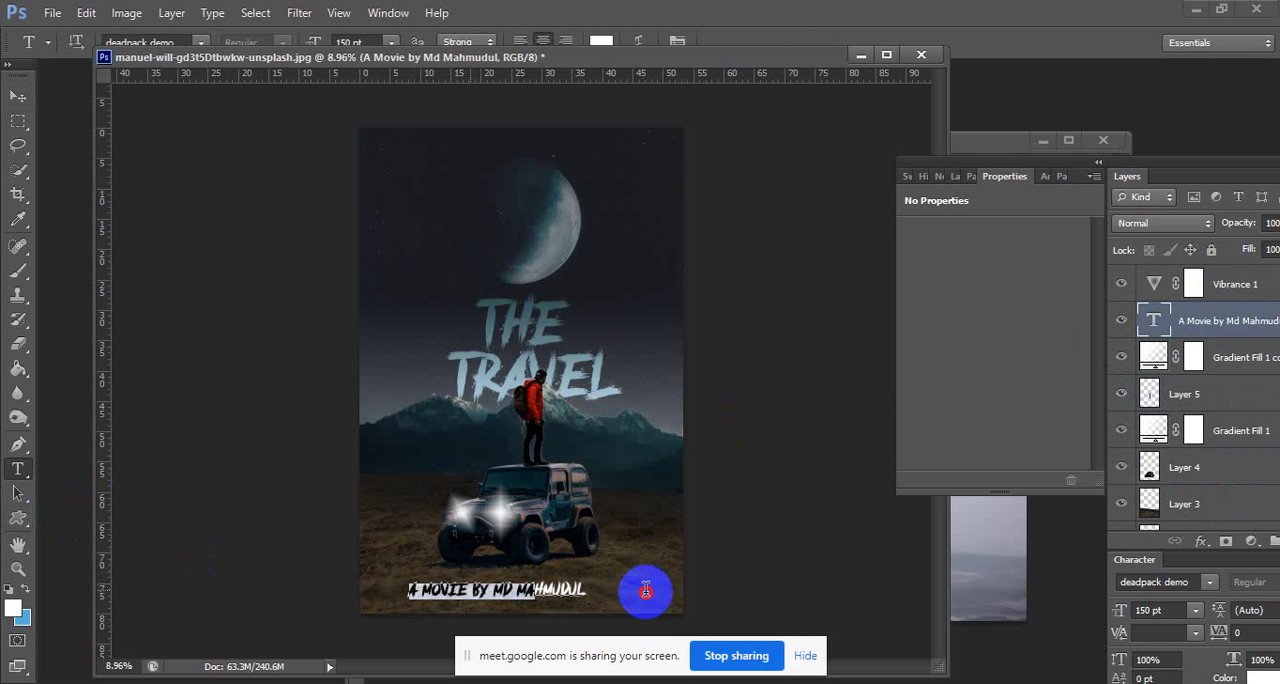
left_click(202, 44)
scroll(394, 208, "up", 10)
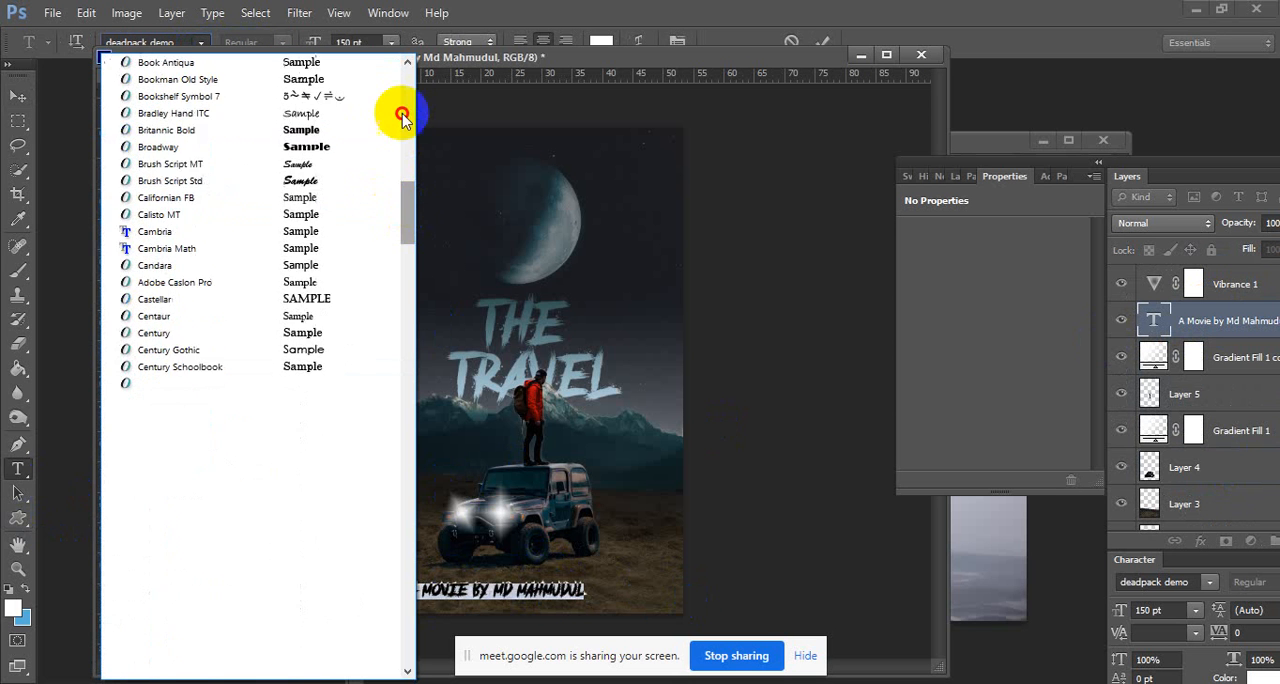
left_click(354, 214)
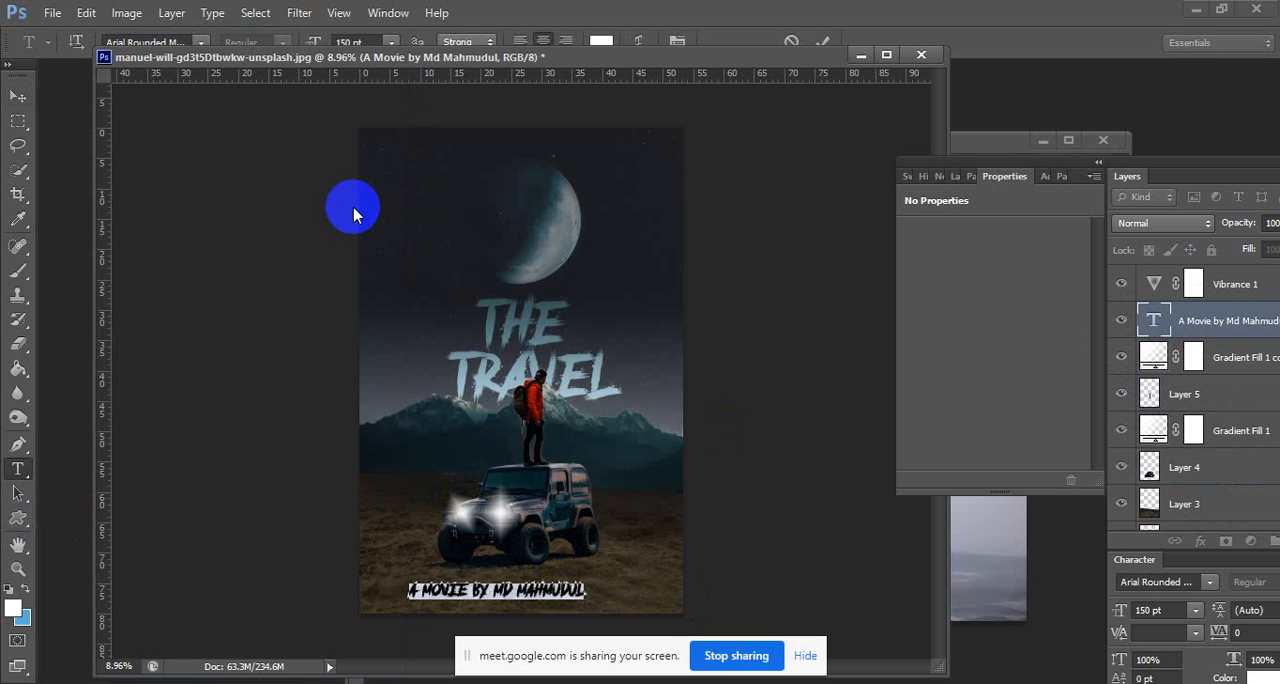
left_click(575, 591)
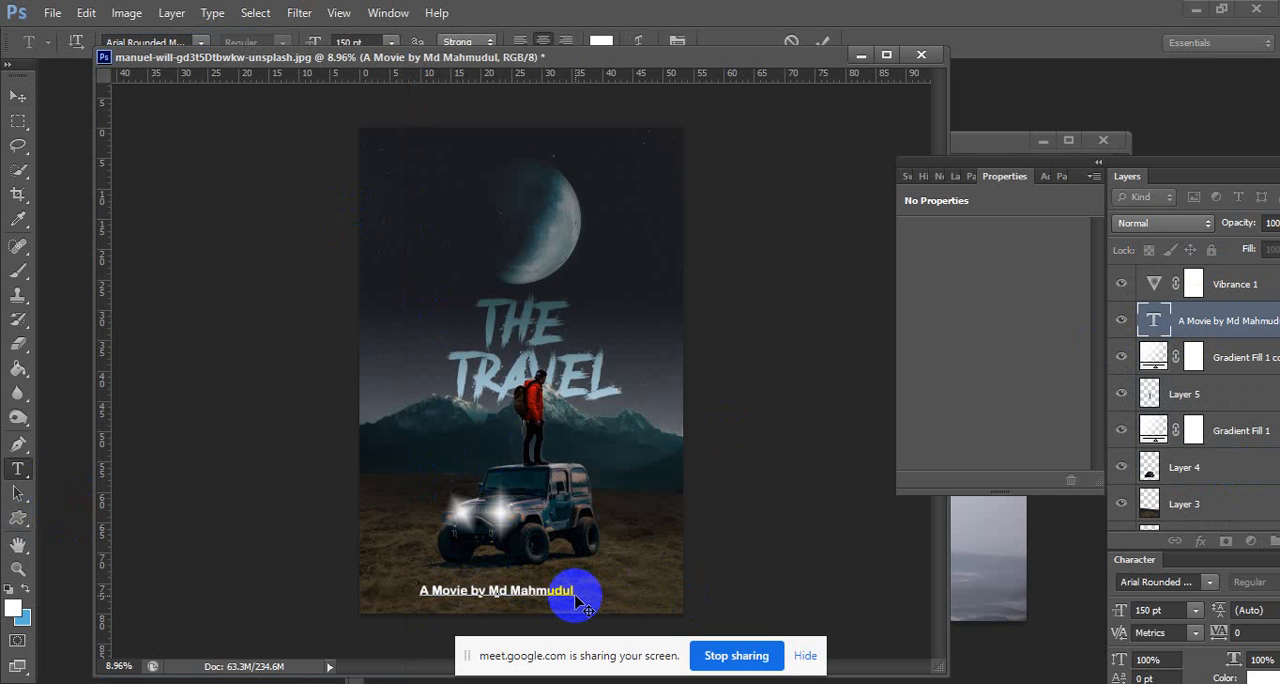
Recolour the credit line to muted blue 8eadb7 and shift it slightly right to centre it on the poster.
key("ctrl+a")
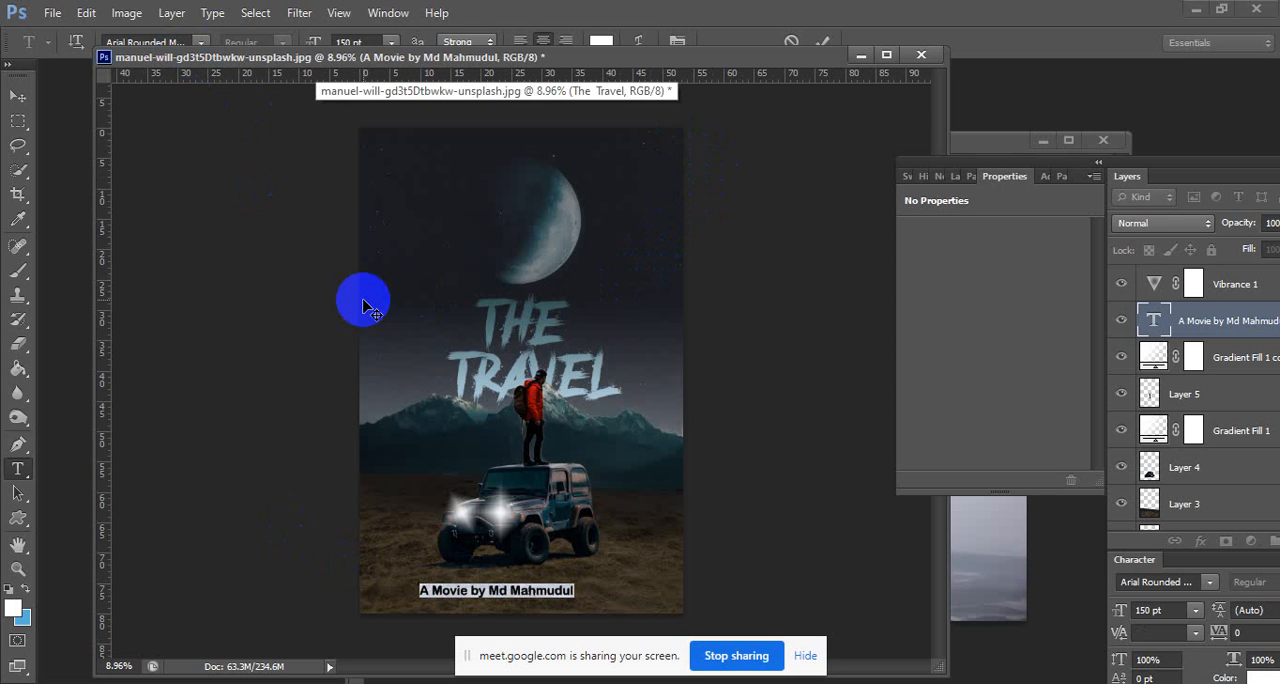
left_click(601, 41)
left_click(581, 369)
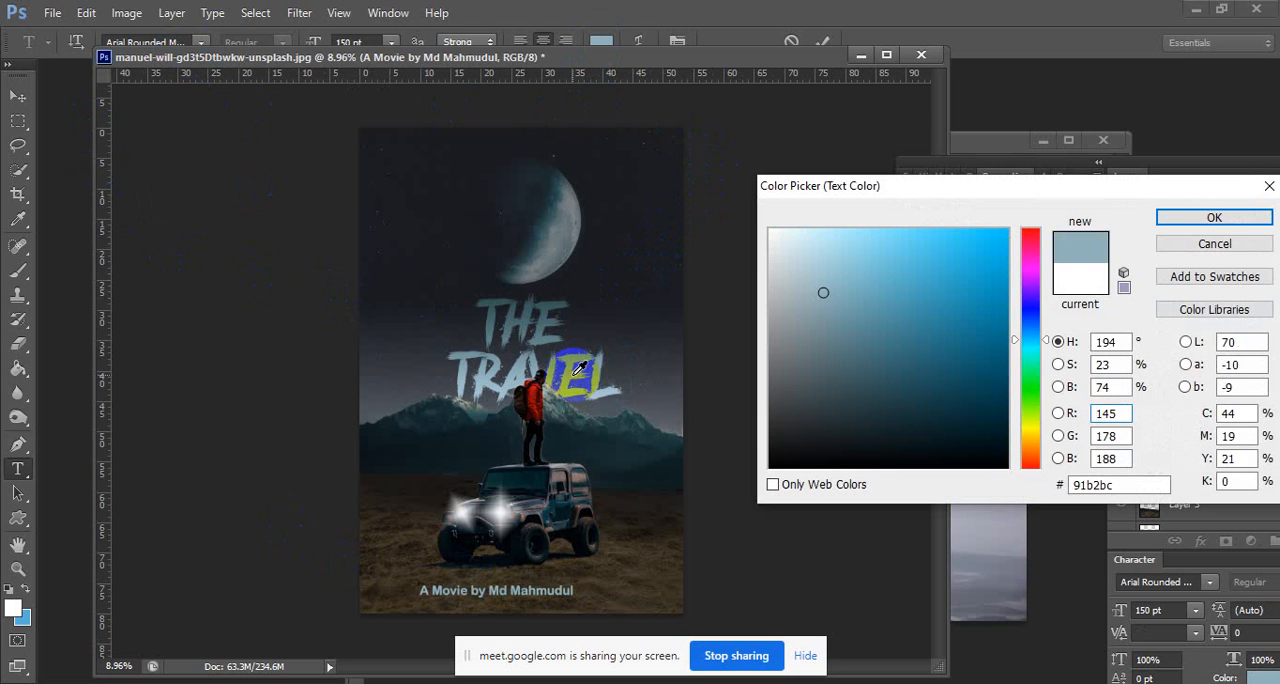
left_click(517, 370)
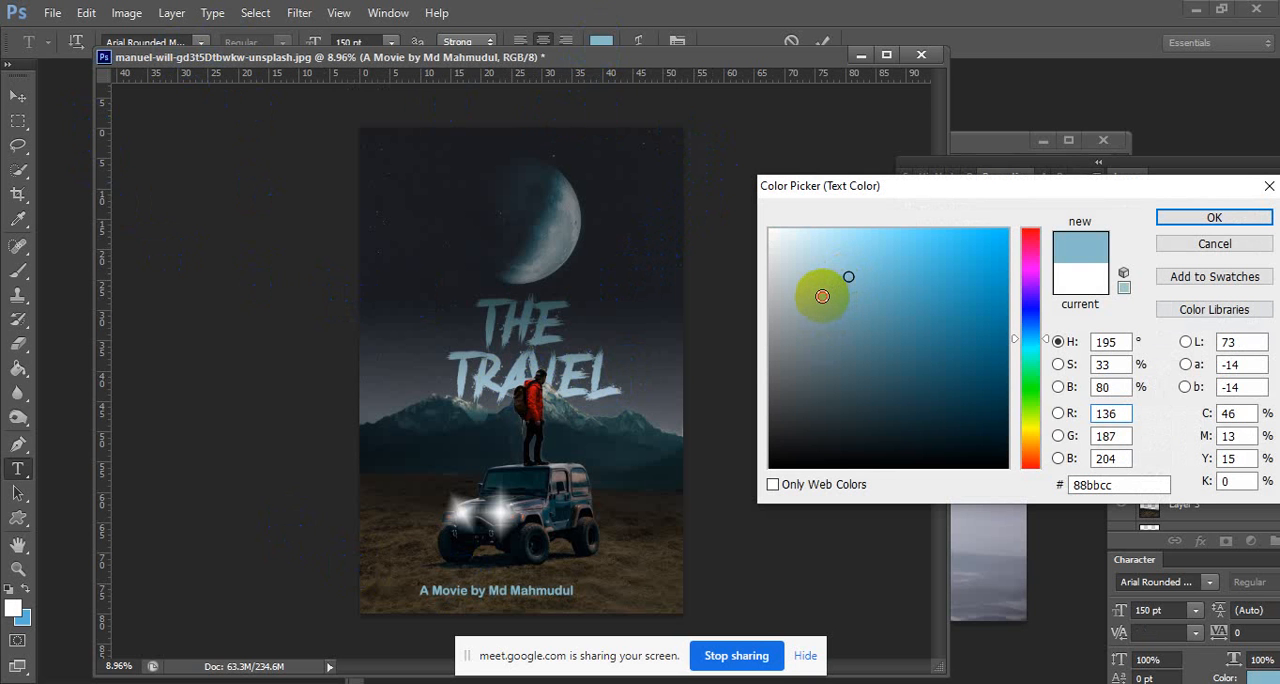
left_click(822, 296)
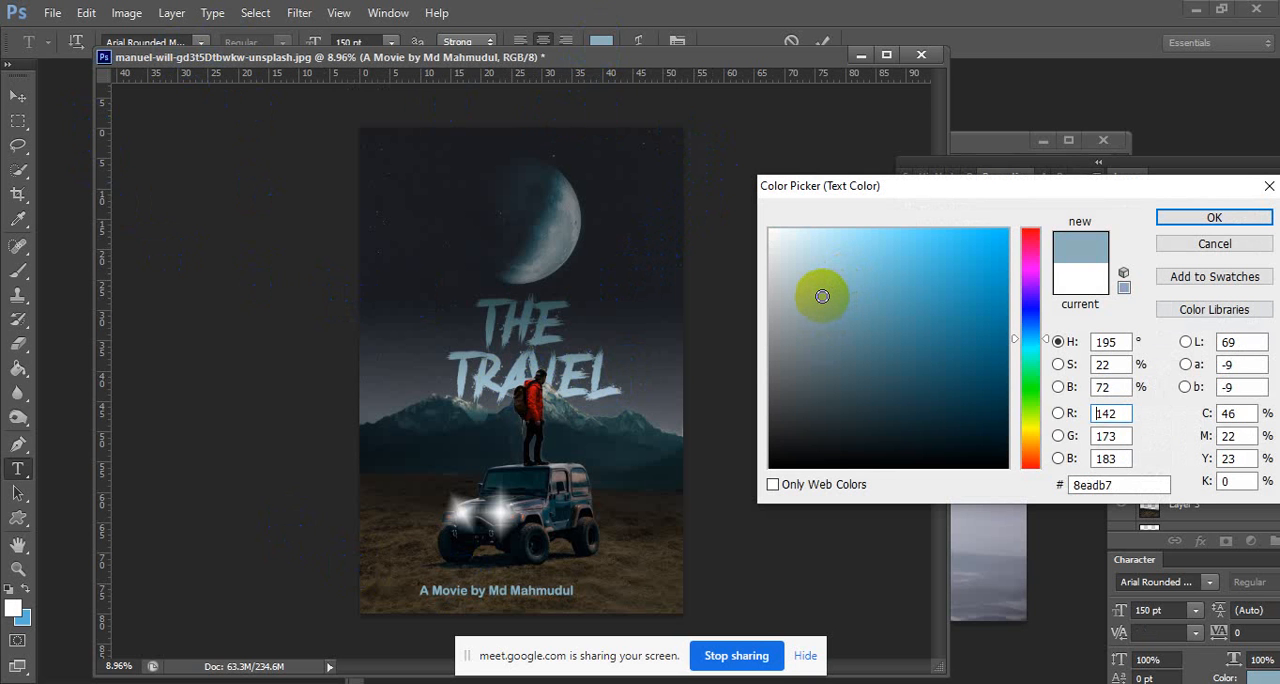
left_click(1210, 217)
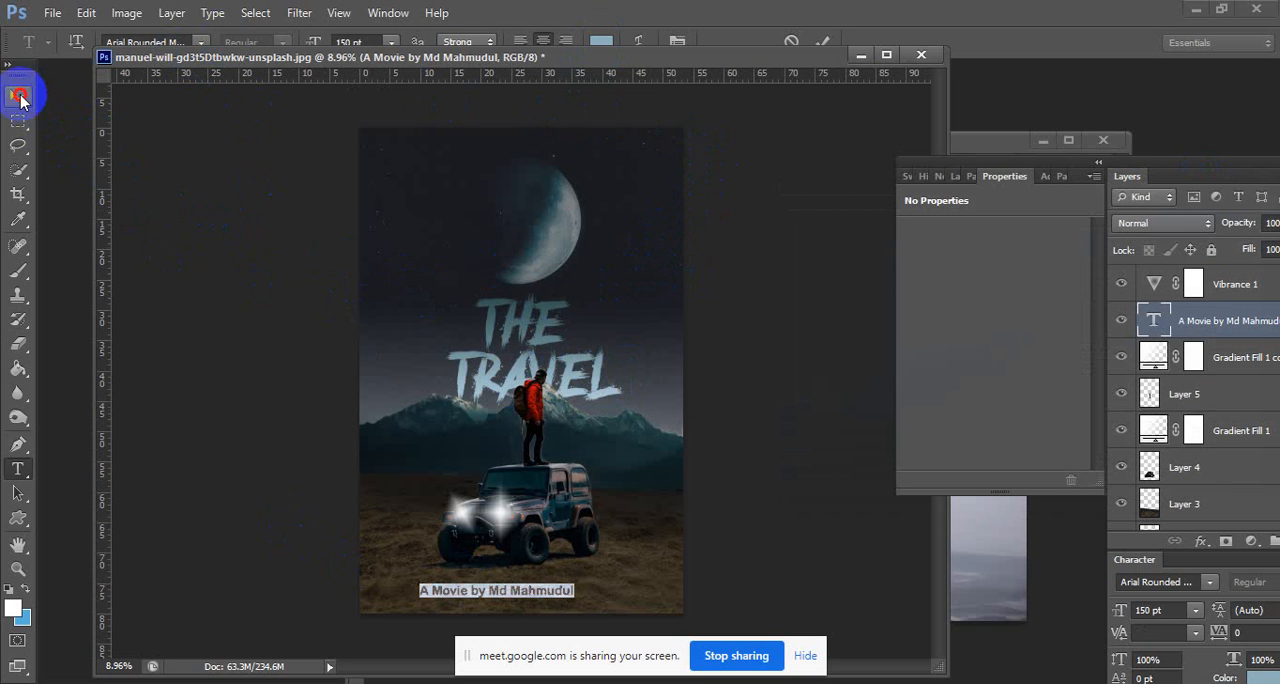
left_click(18, 95)
left_click_drag(560, 597, 585, 600)
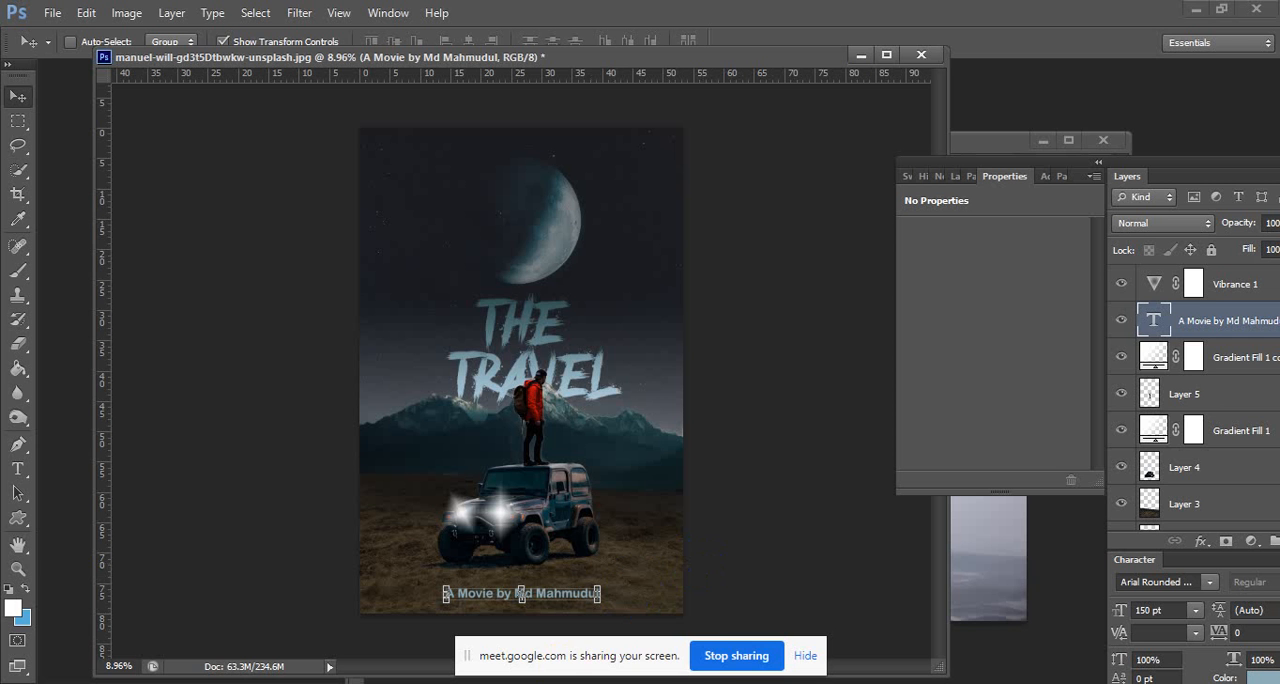
Switch to the Google Meet call in the browser, check on the class participants, and return to the poster in Photoshop.
left_click(686, 651)
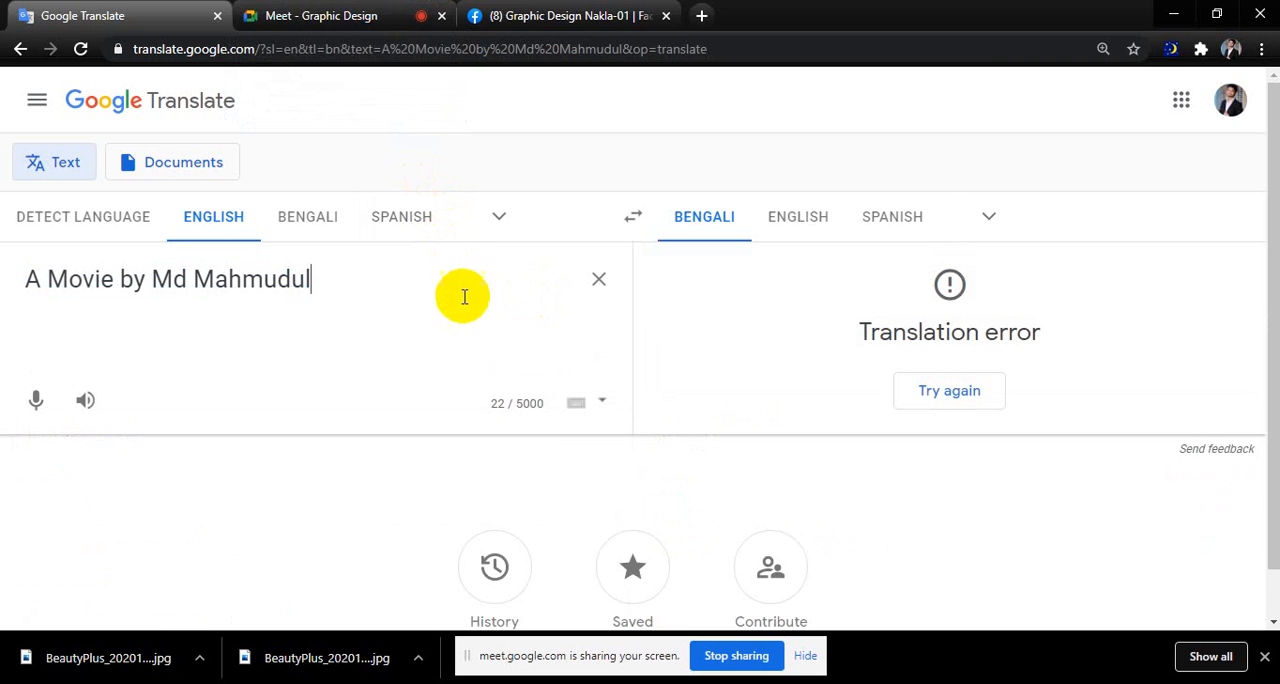
left_click(340, 12)
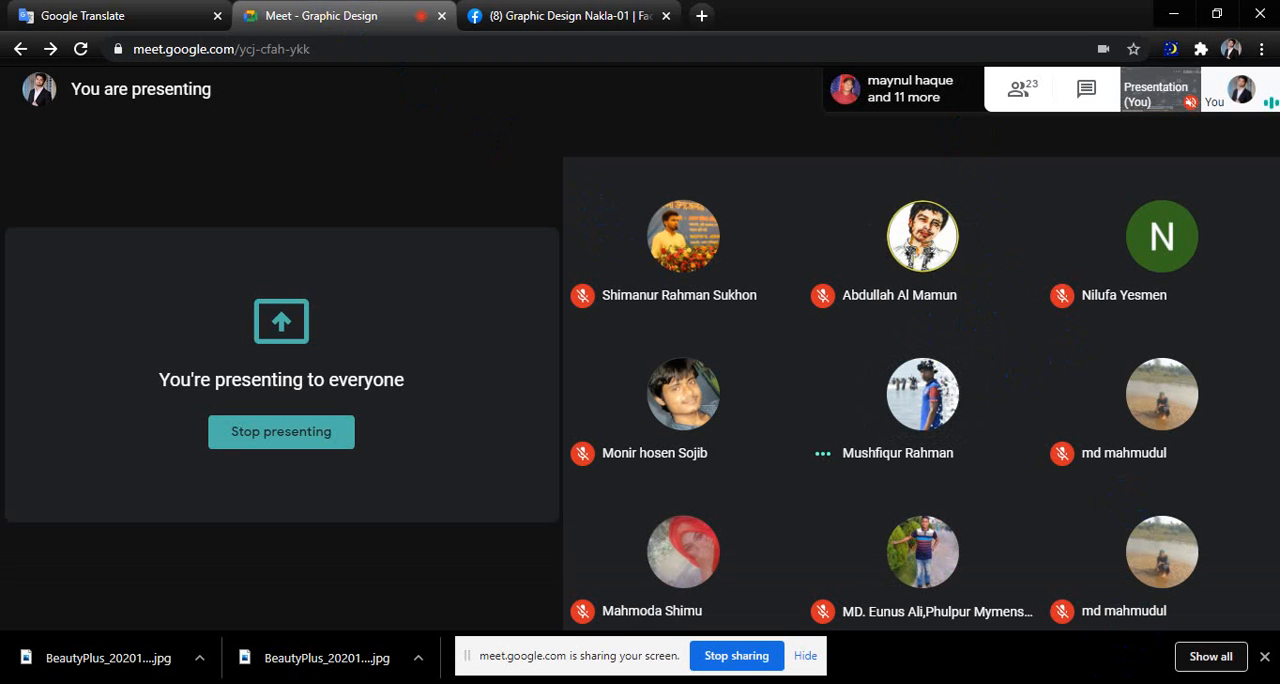
left_click(1118, 683)
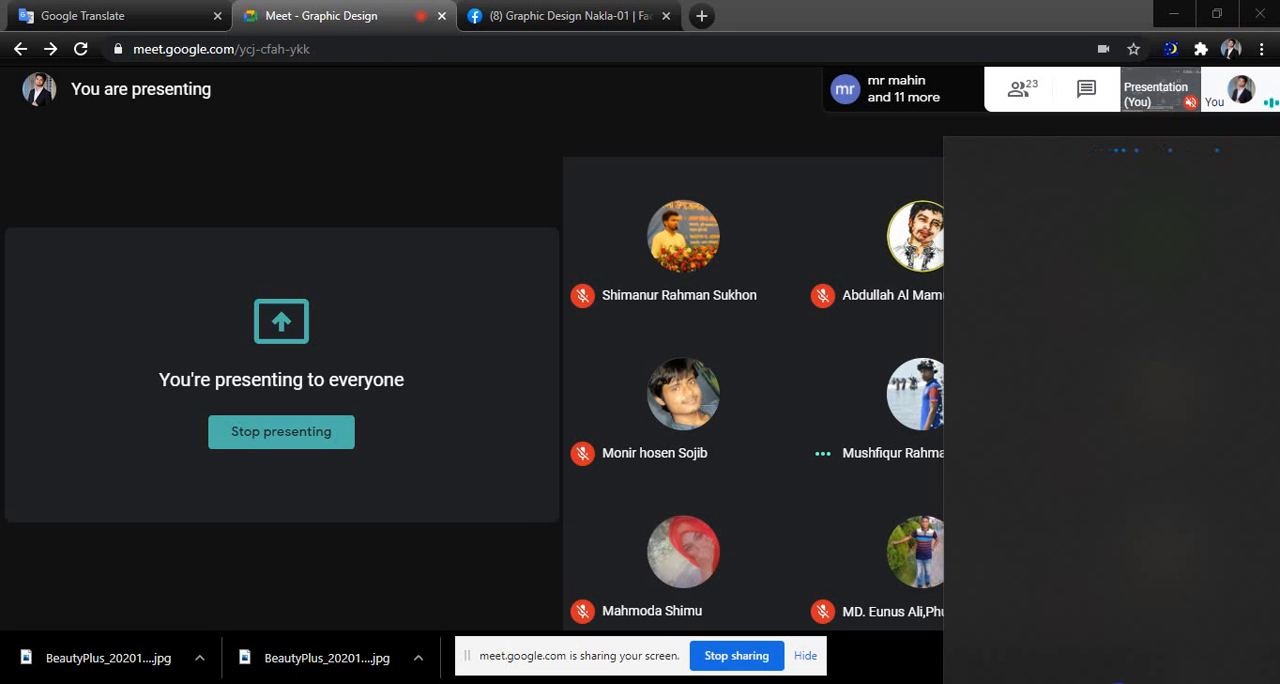
left_click(979, 289)
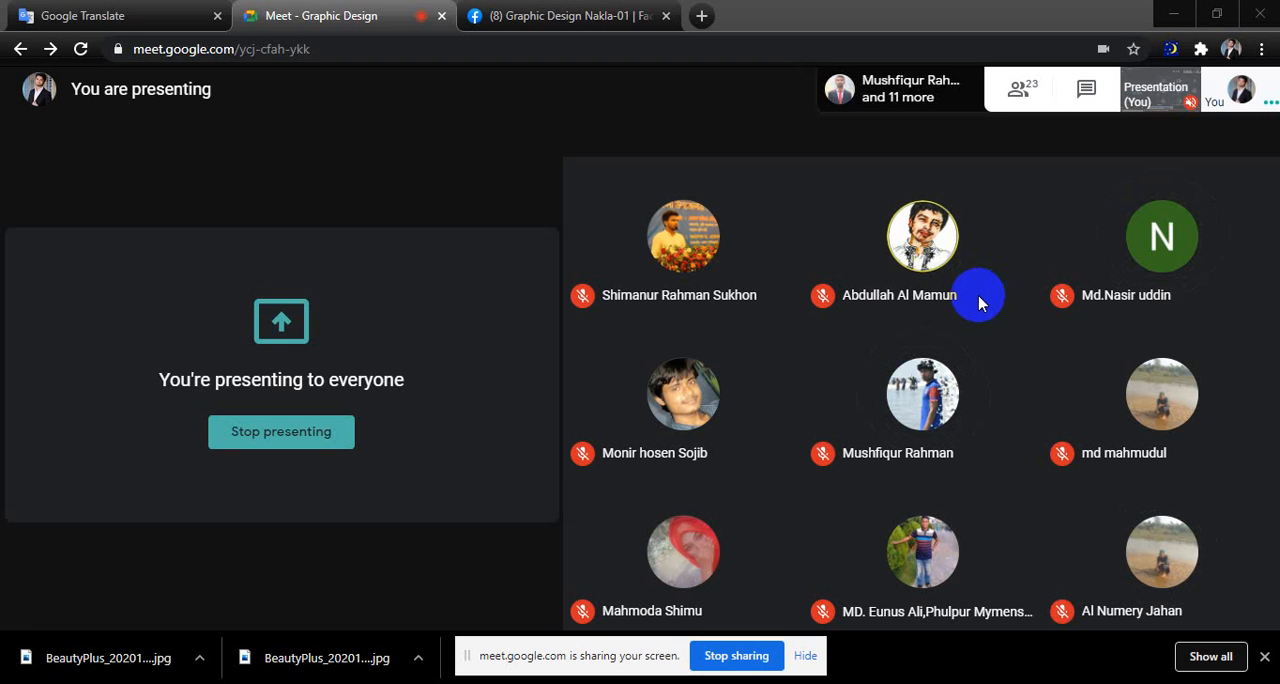
left_click(1173, 14)
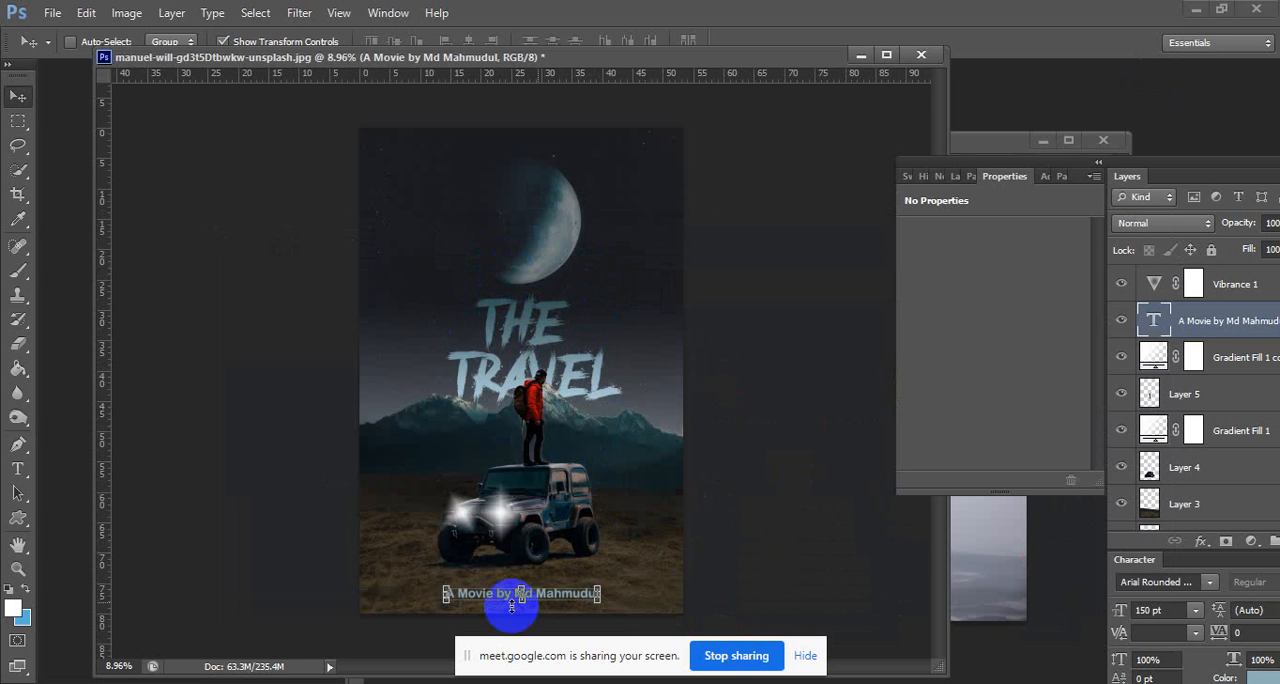
Change the font of the whole credit line below the Jeep to Bahnschrift.
left_click(18, 468)
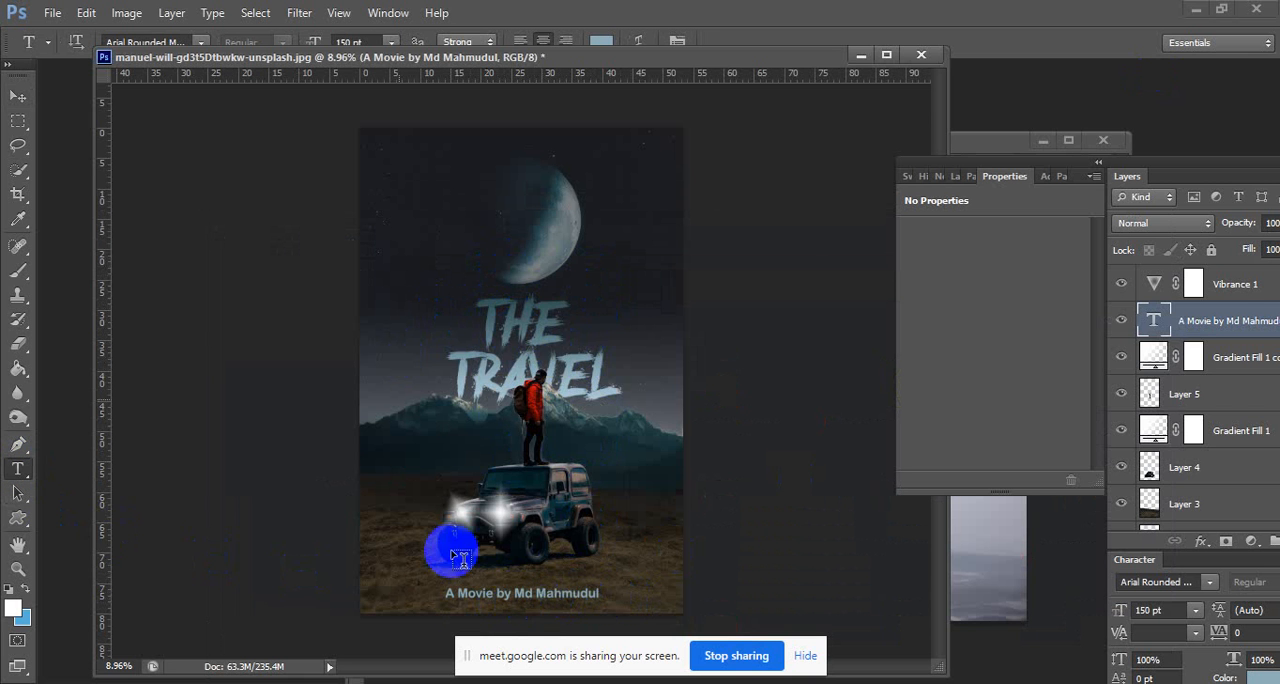
left_click_drag(447, 592, 600, 593)
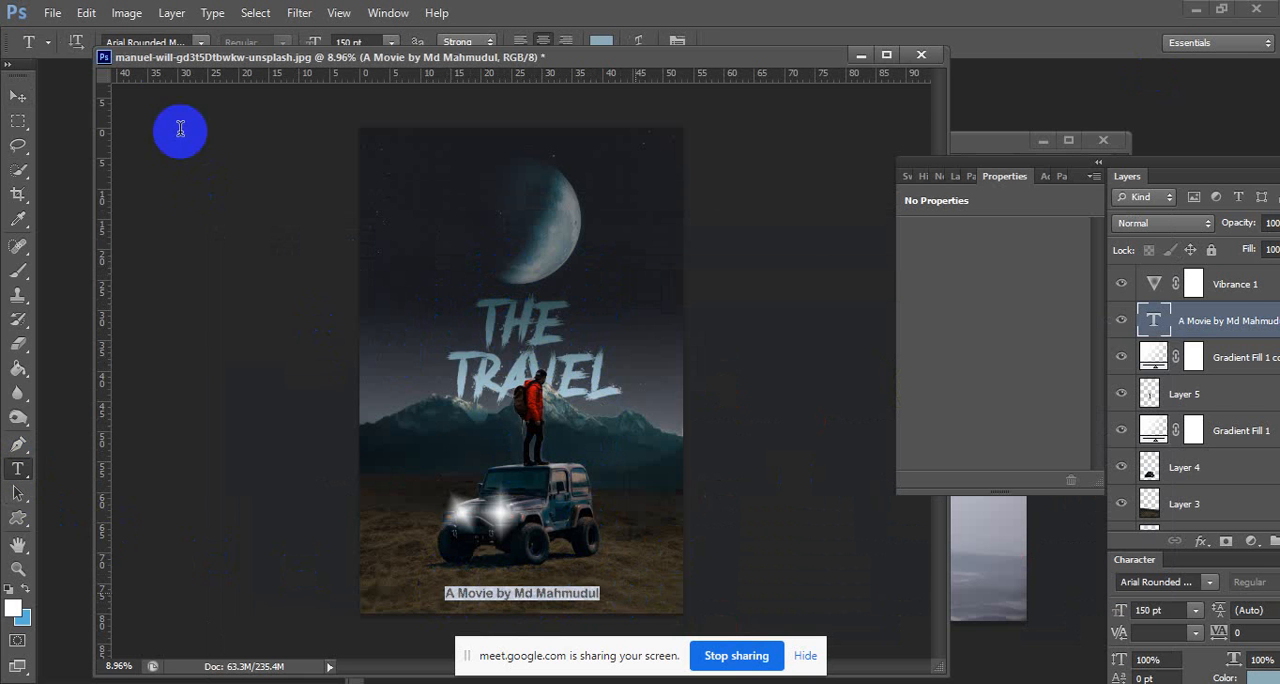
left_click(201, 43)
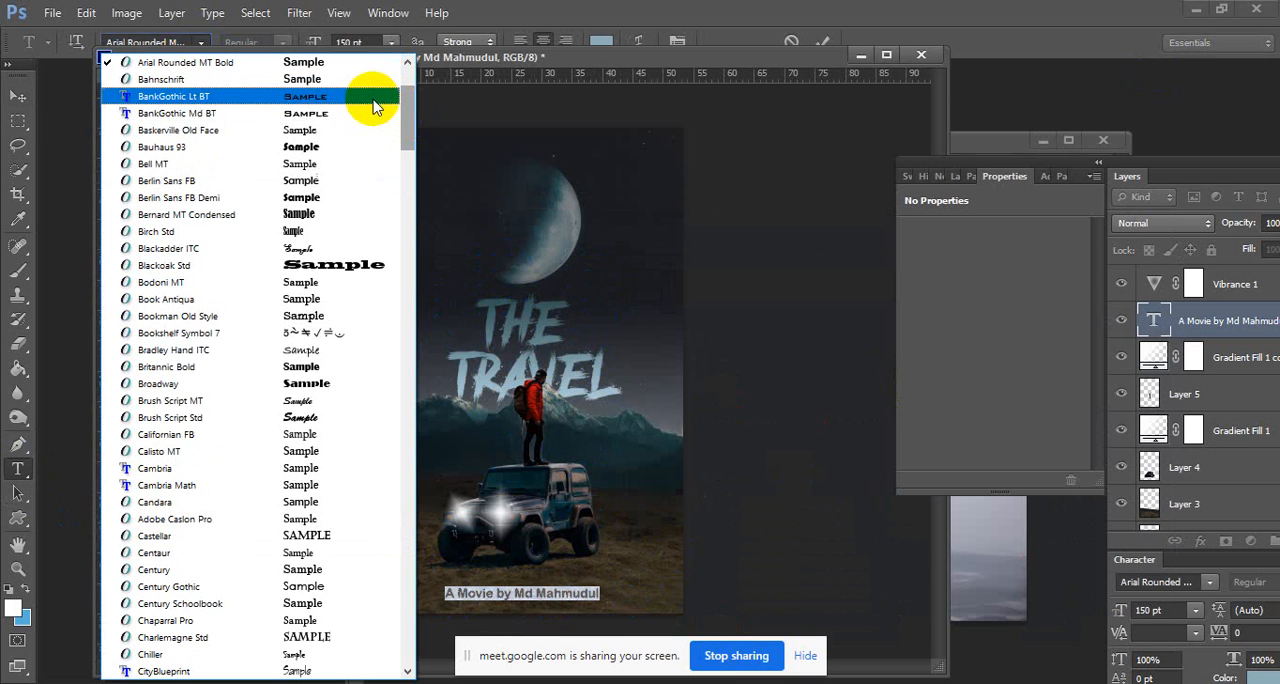
left_click(364, 80)
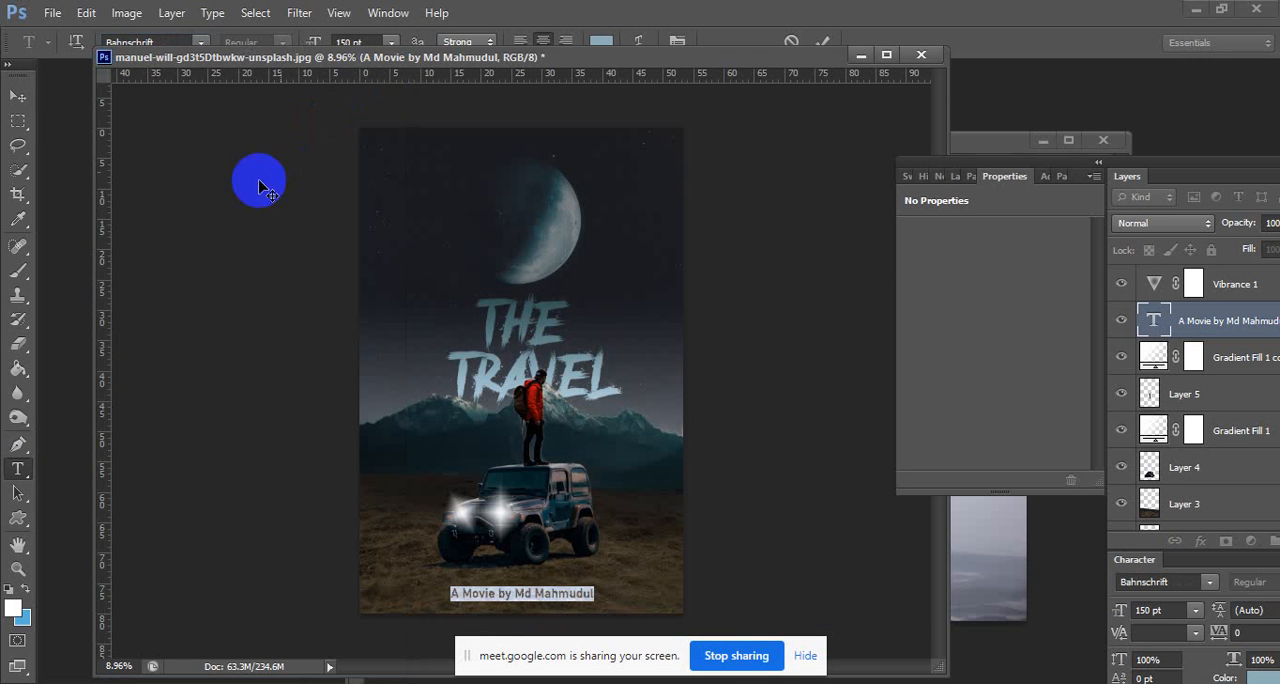
Set the credit line's size to 170 pt and shift the line slightly right beneath the Jeep.
left_click(376, 41)
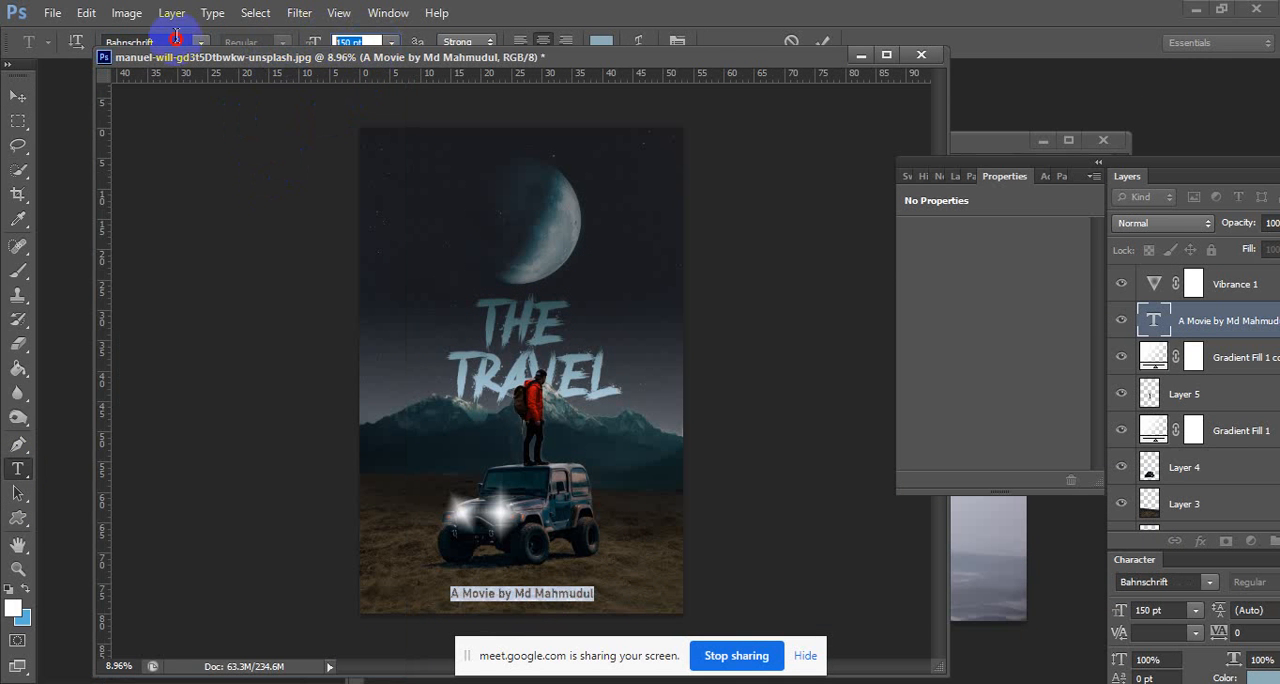
type("170")
left_click(18, 96)
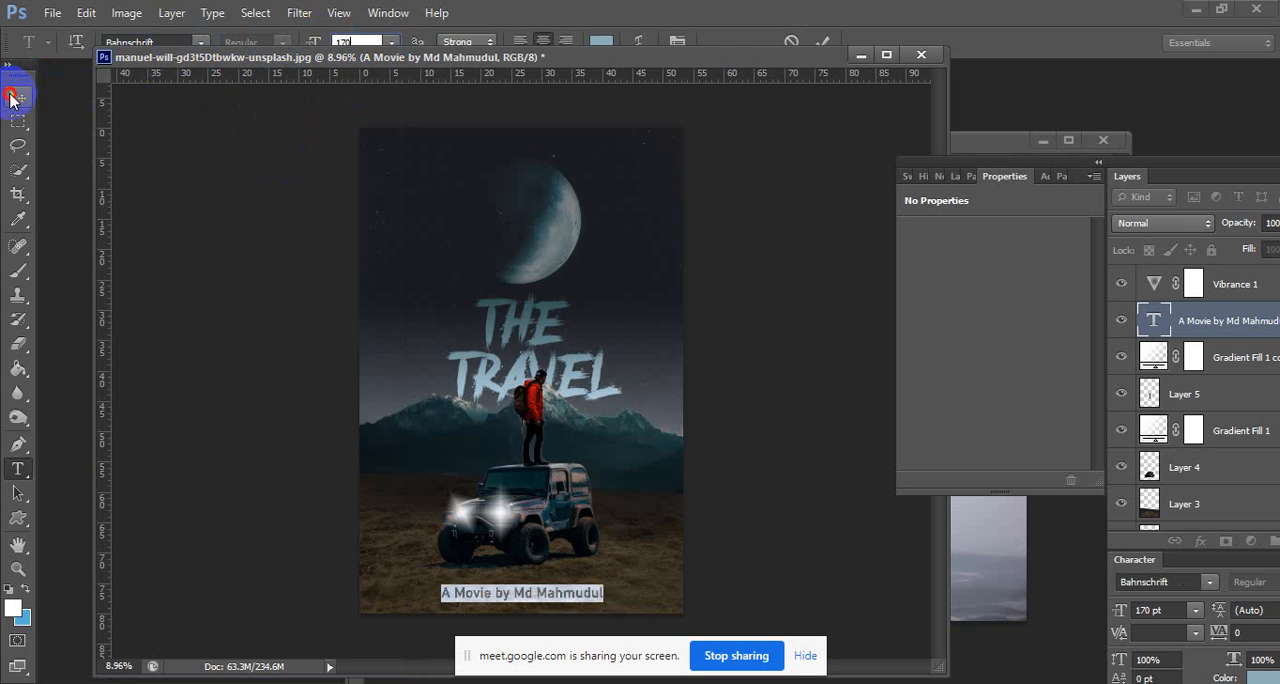
left_click_drag(580, 595, 592, 600)
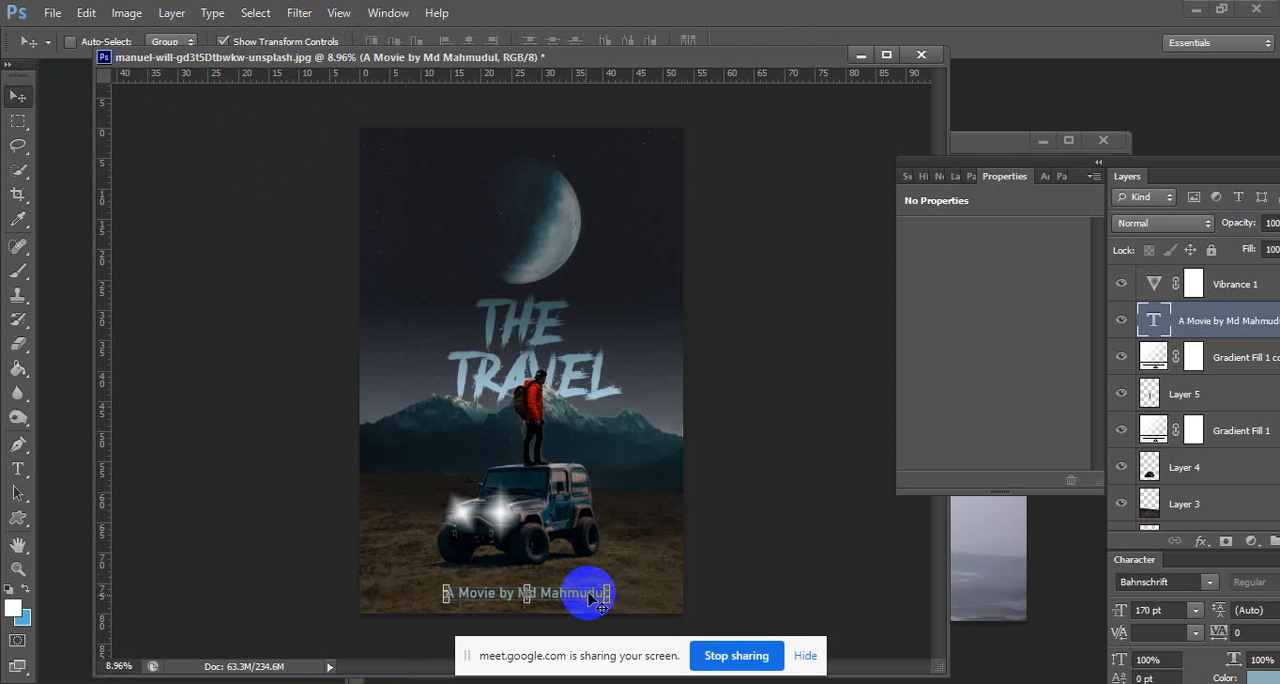
left_click(18, 120)
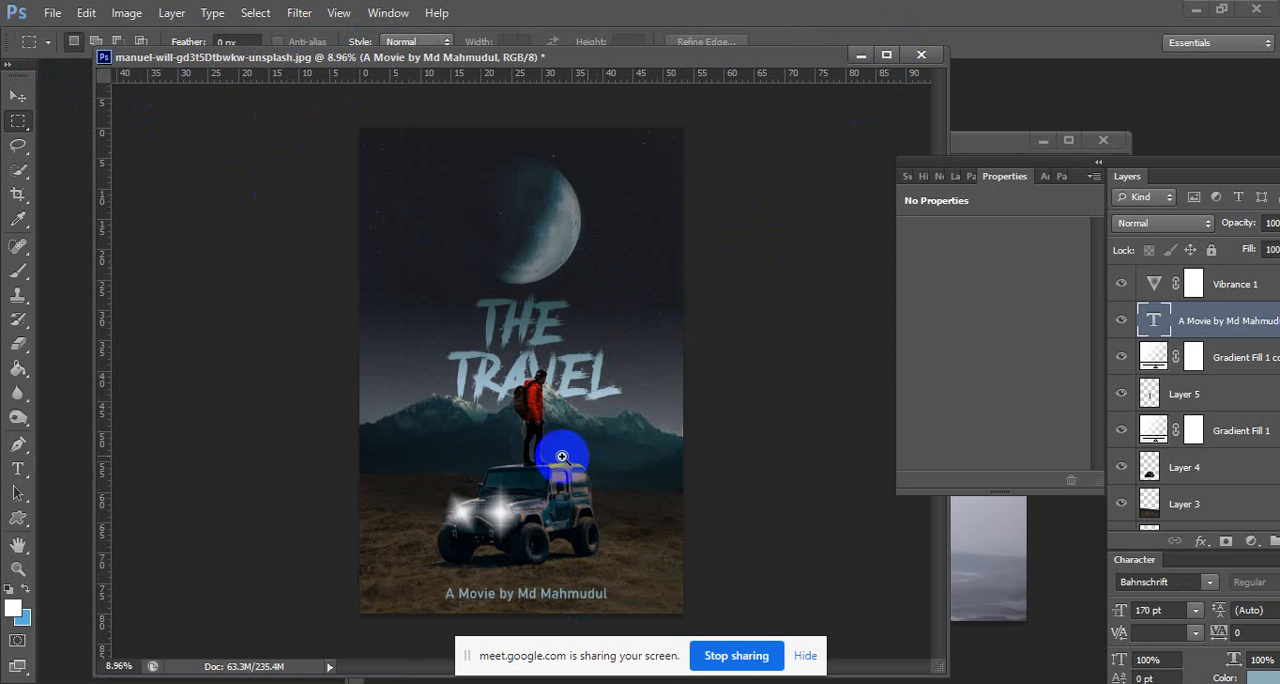
left_click_drag(587, 453, 574, 429)
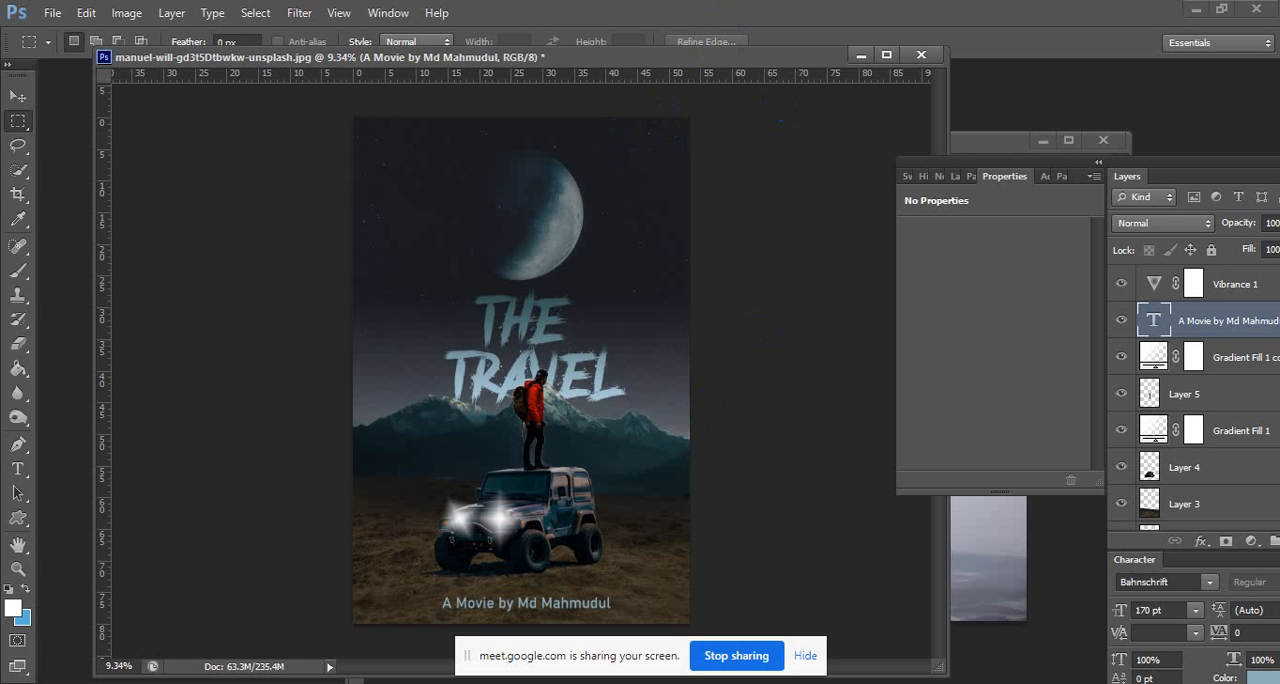
key("alt+Tab")
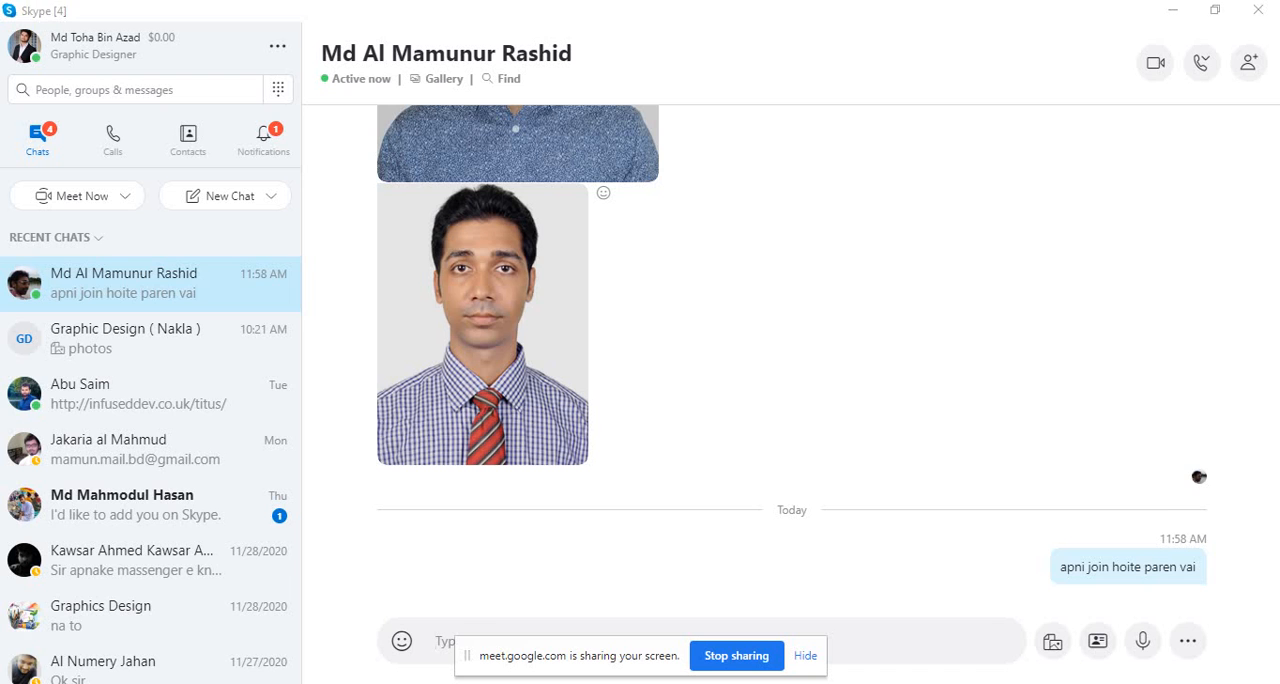
key("alt+Tab")
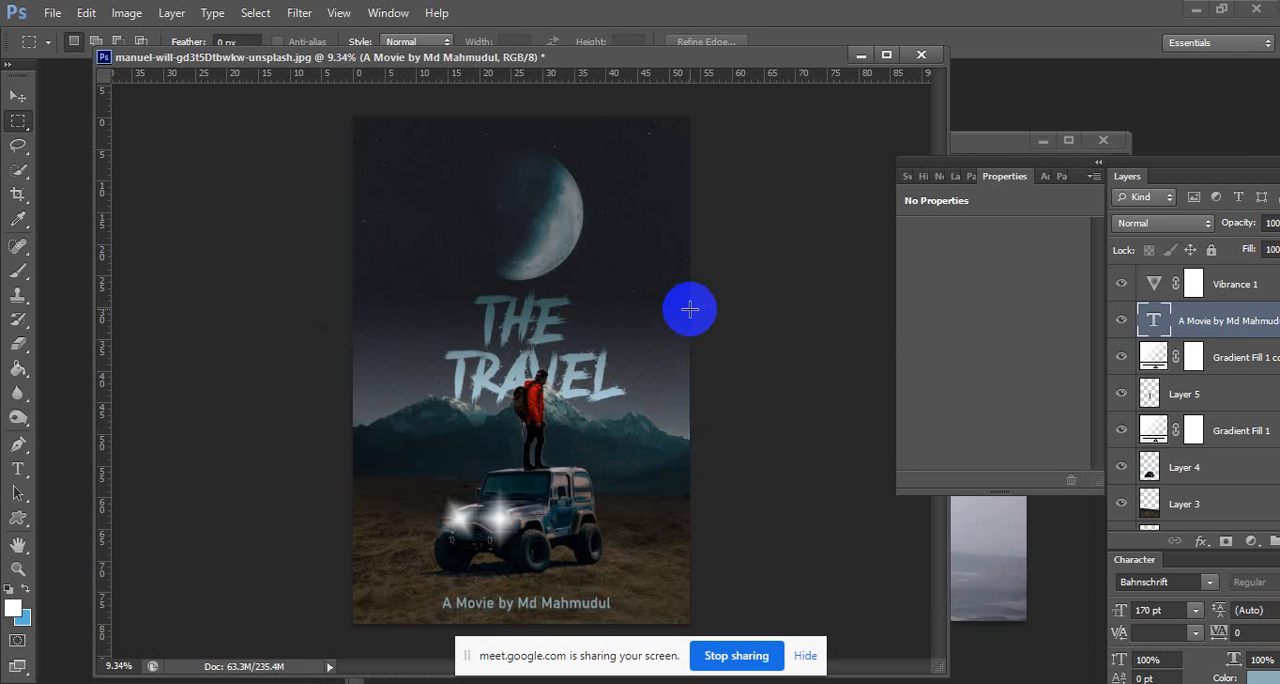